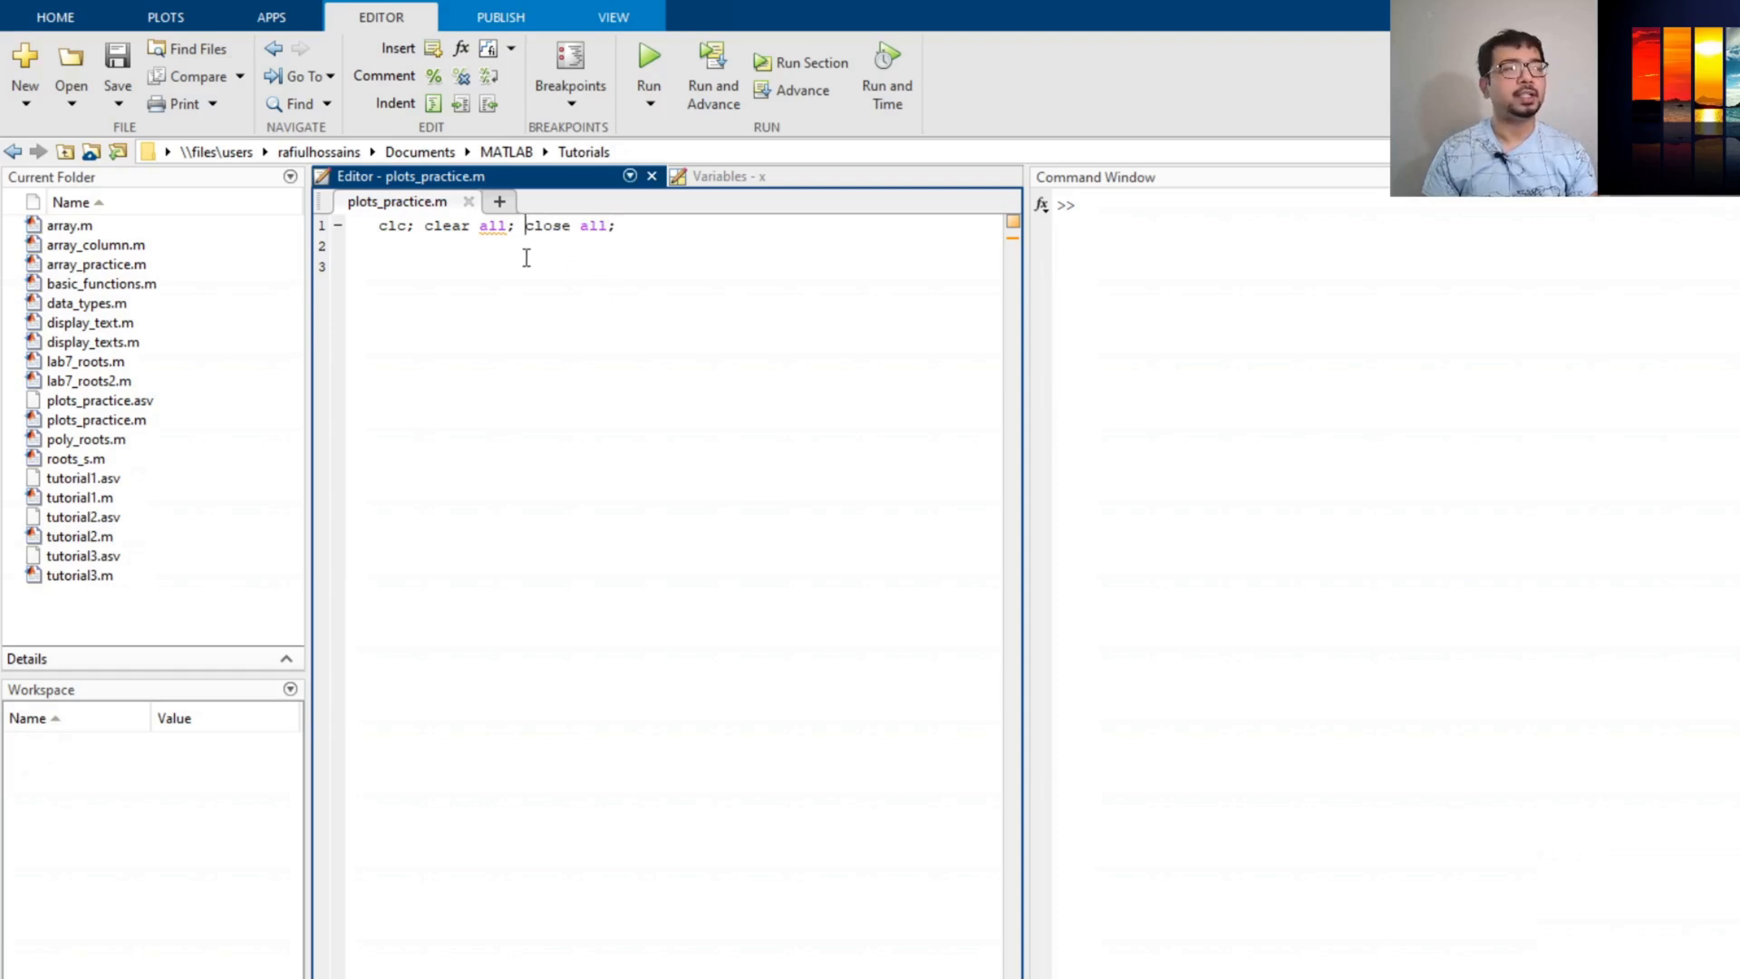
# Below the clc/clear/close line of plots_practice.m, define the vector x = 0:5 with suppressed output
pyautogui.moveTo(524, 228); pyautogui.dragTo(645, 232)
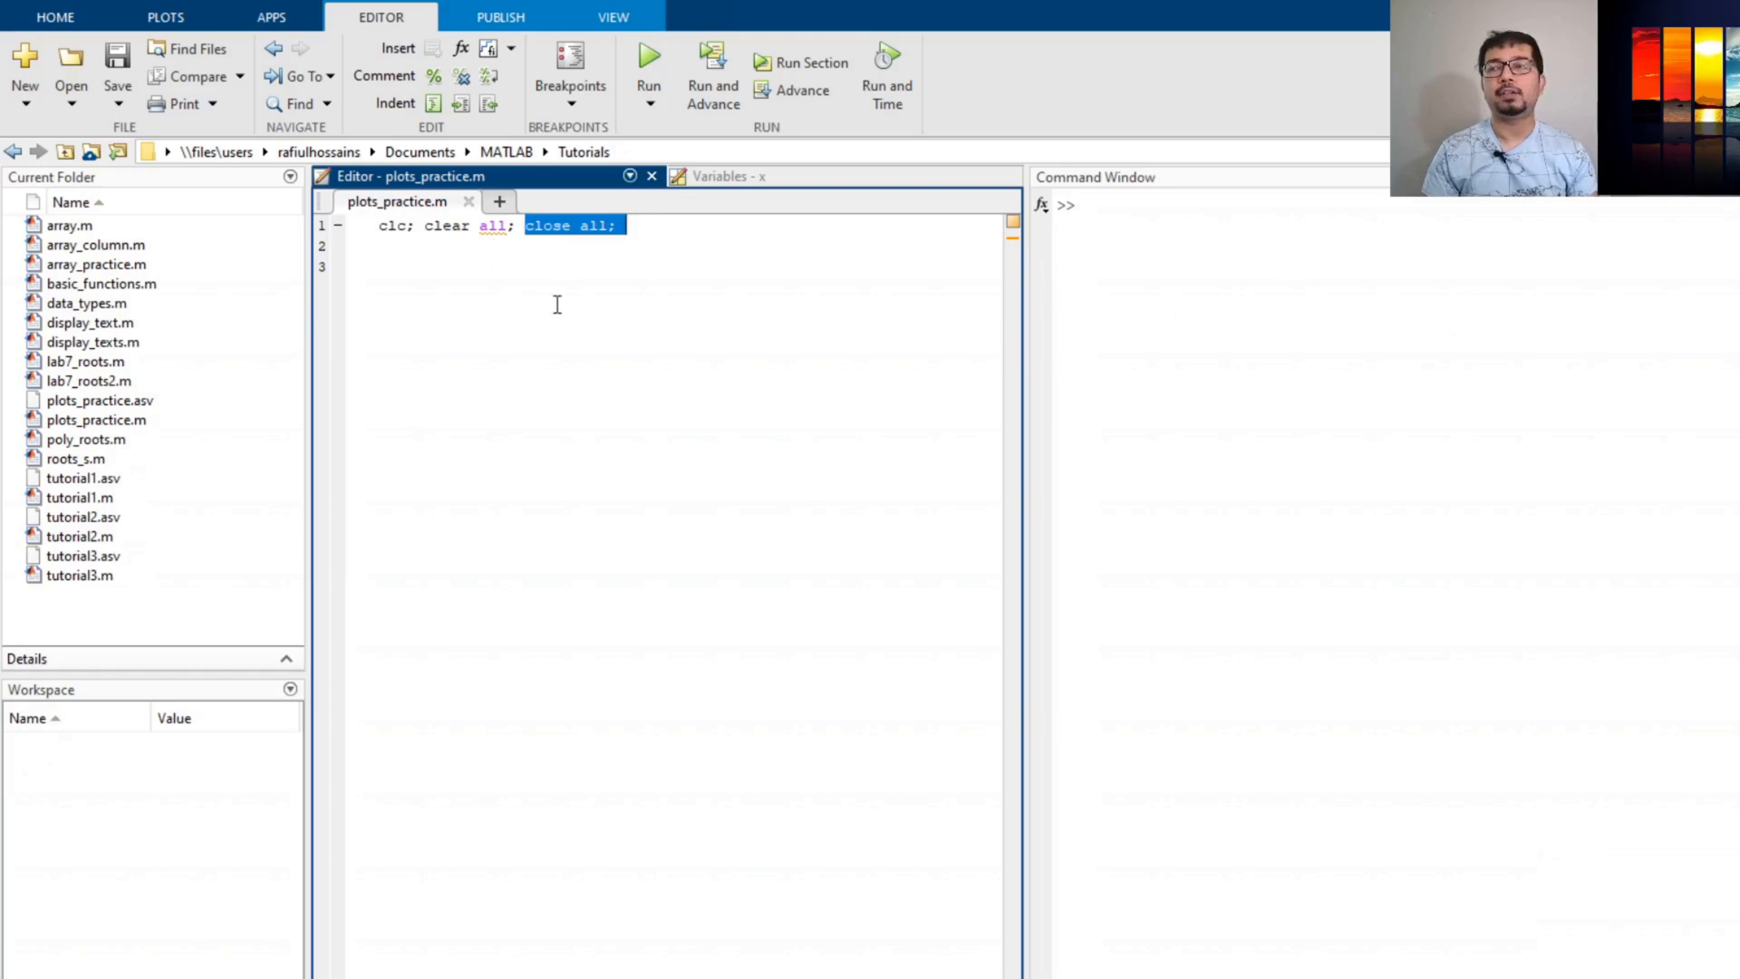
pyautogui.click(672, 231)
pyautogui.press('Return')
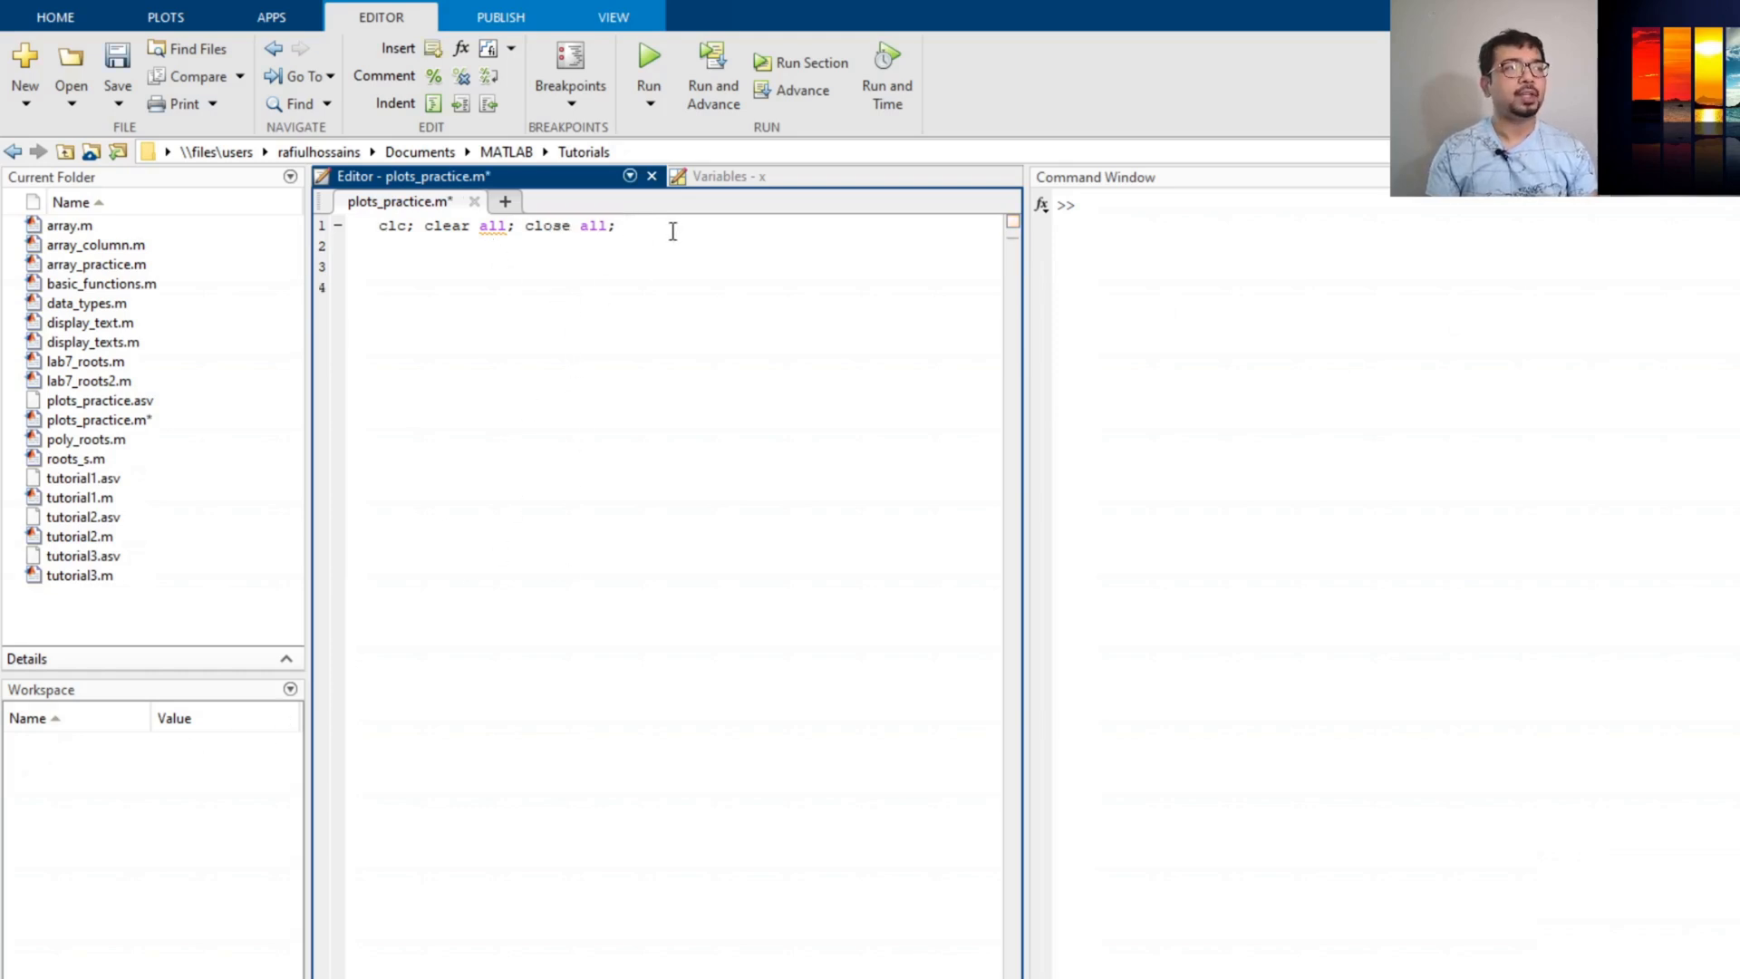
pyautogui.press('Return')
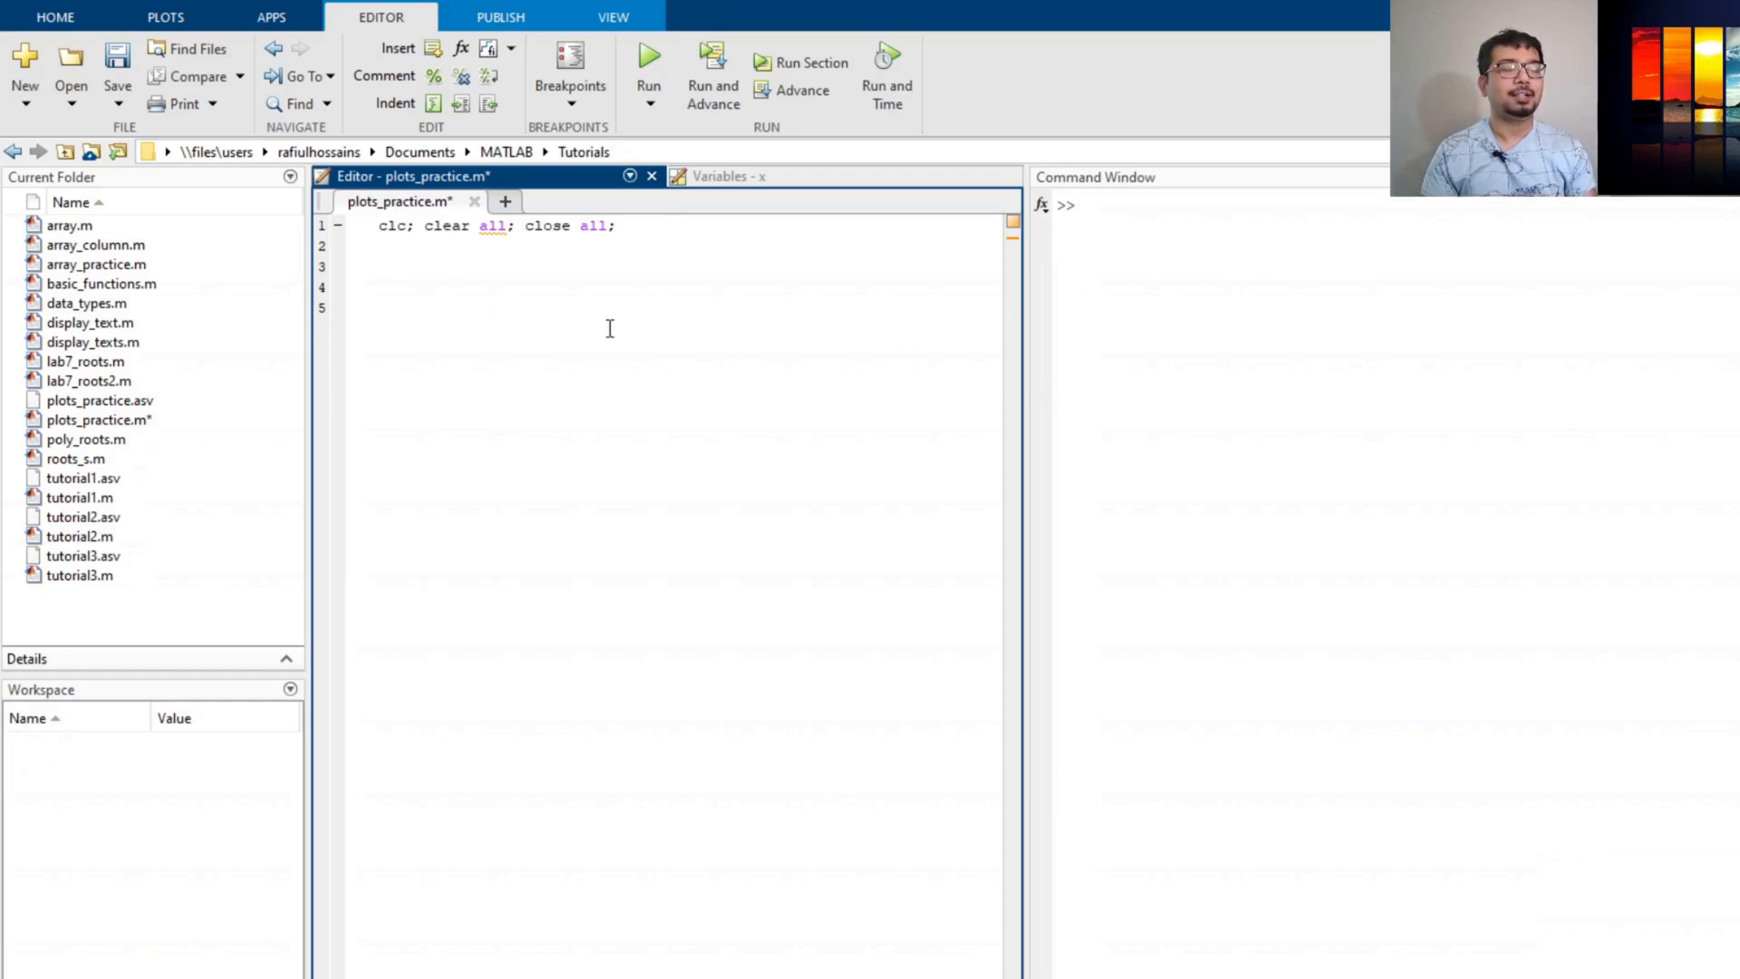
pyautogui.write('x =')
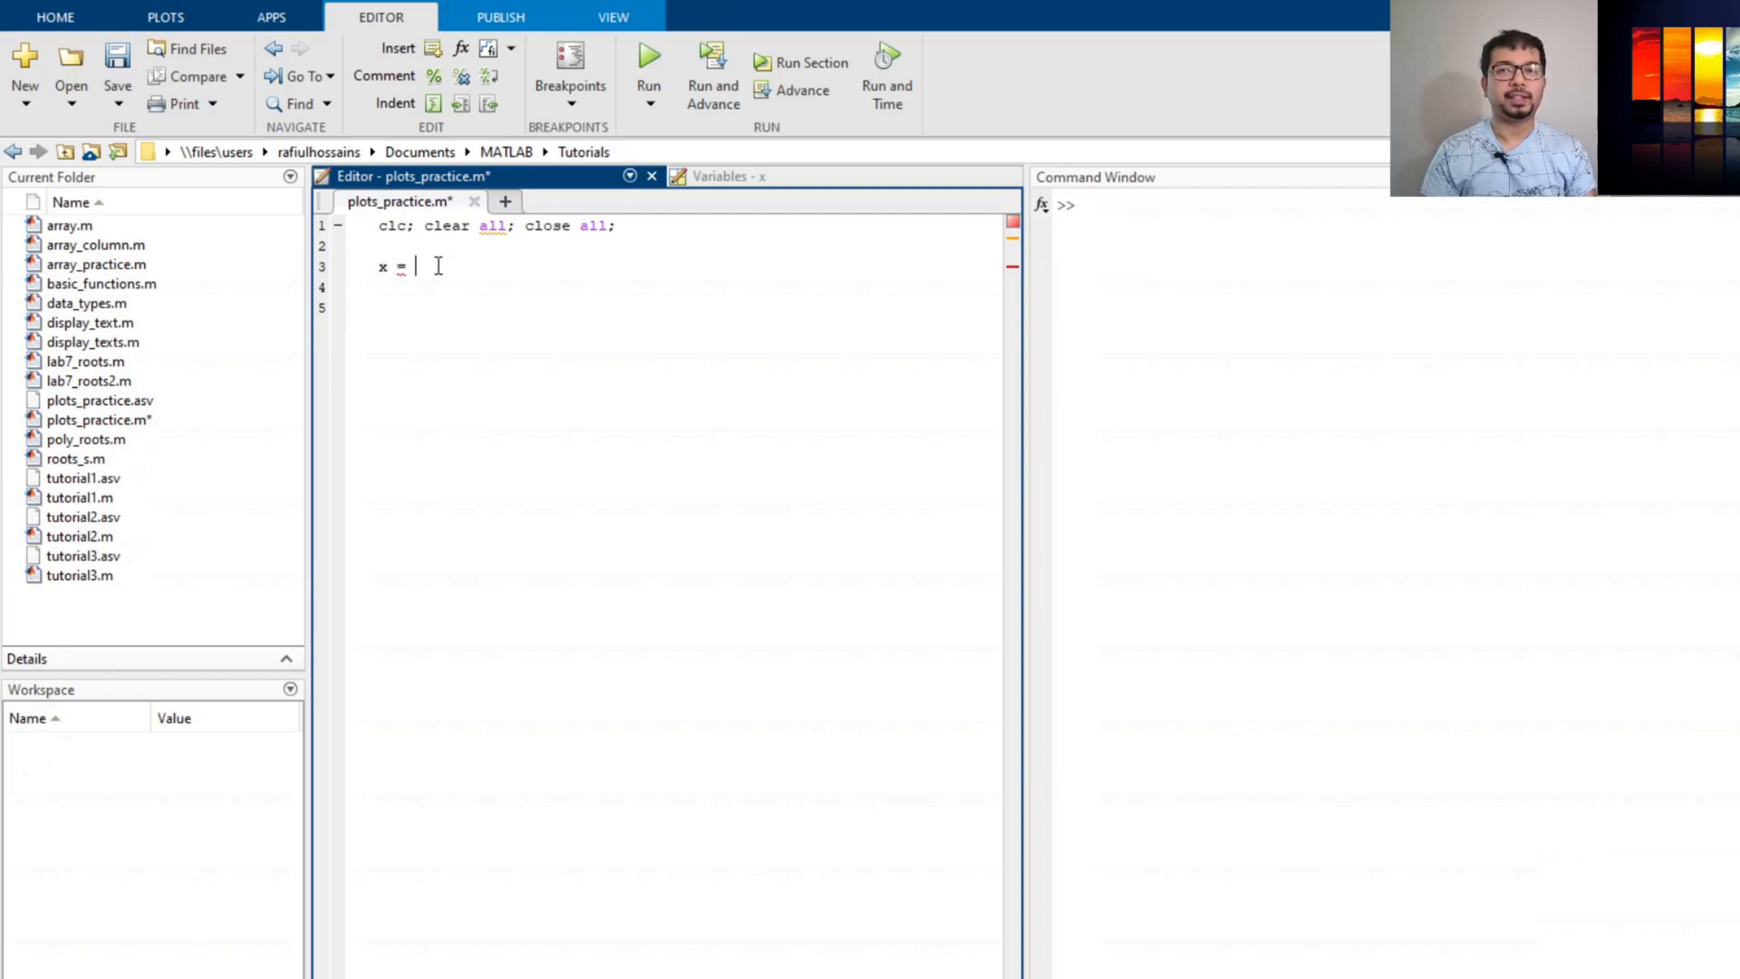
pyautogui.write('0')
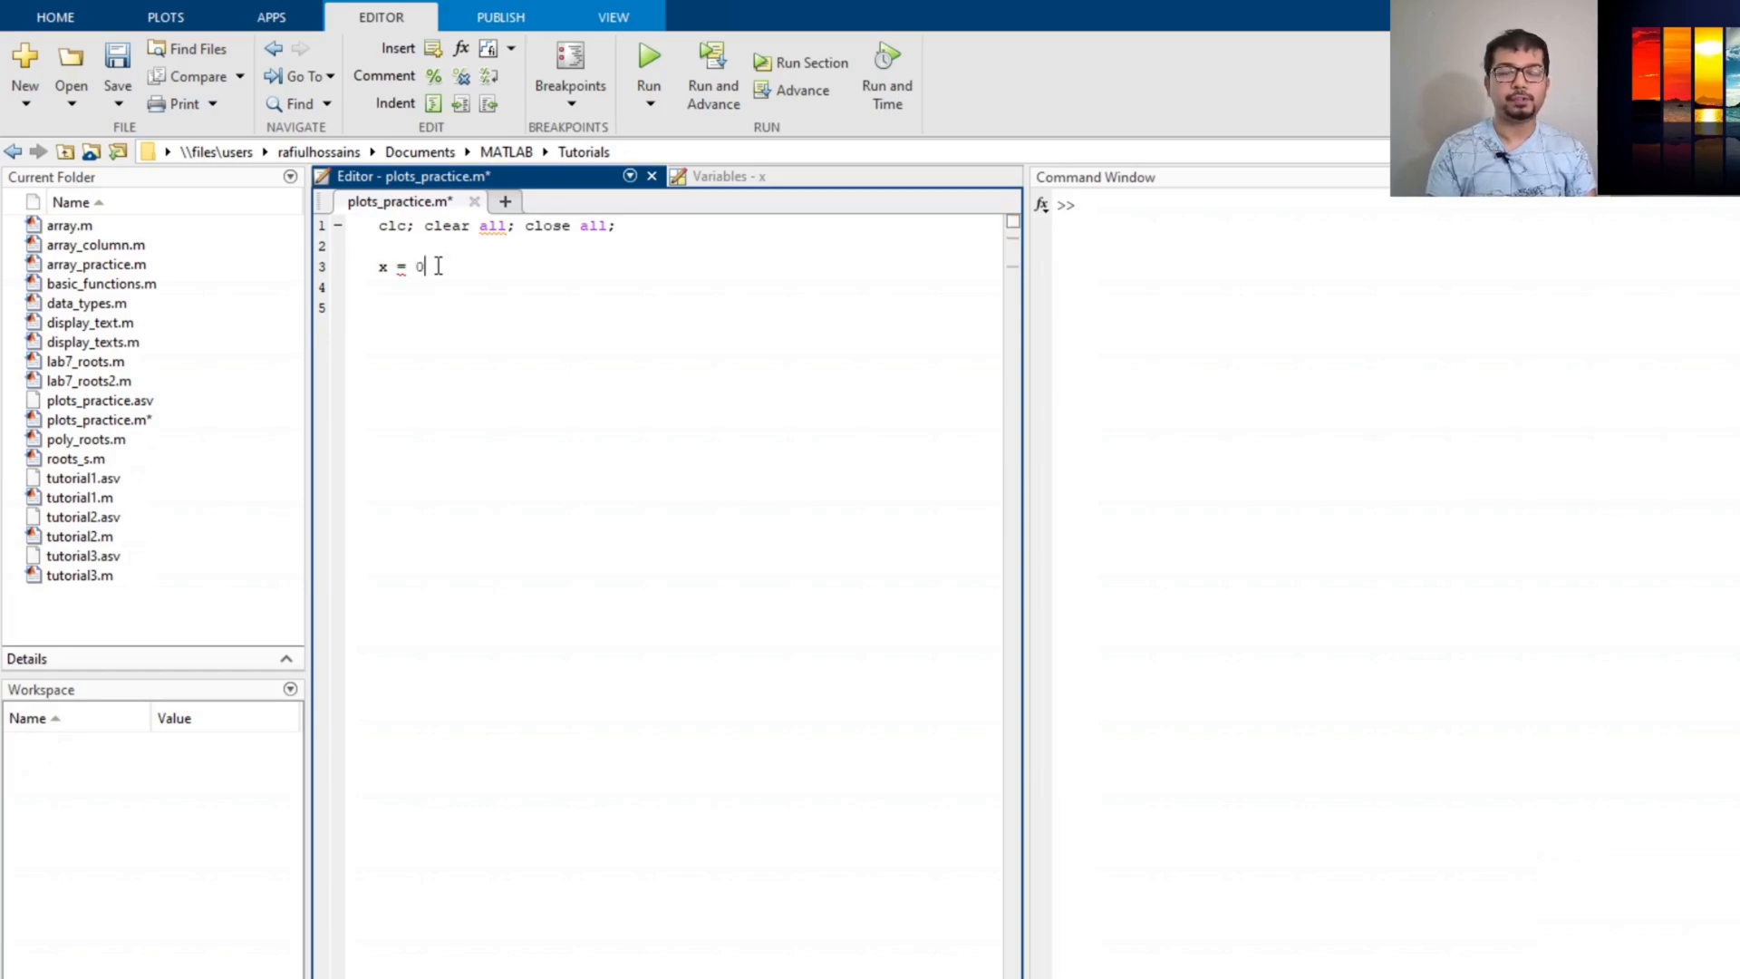
pyautogui.write(':1')
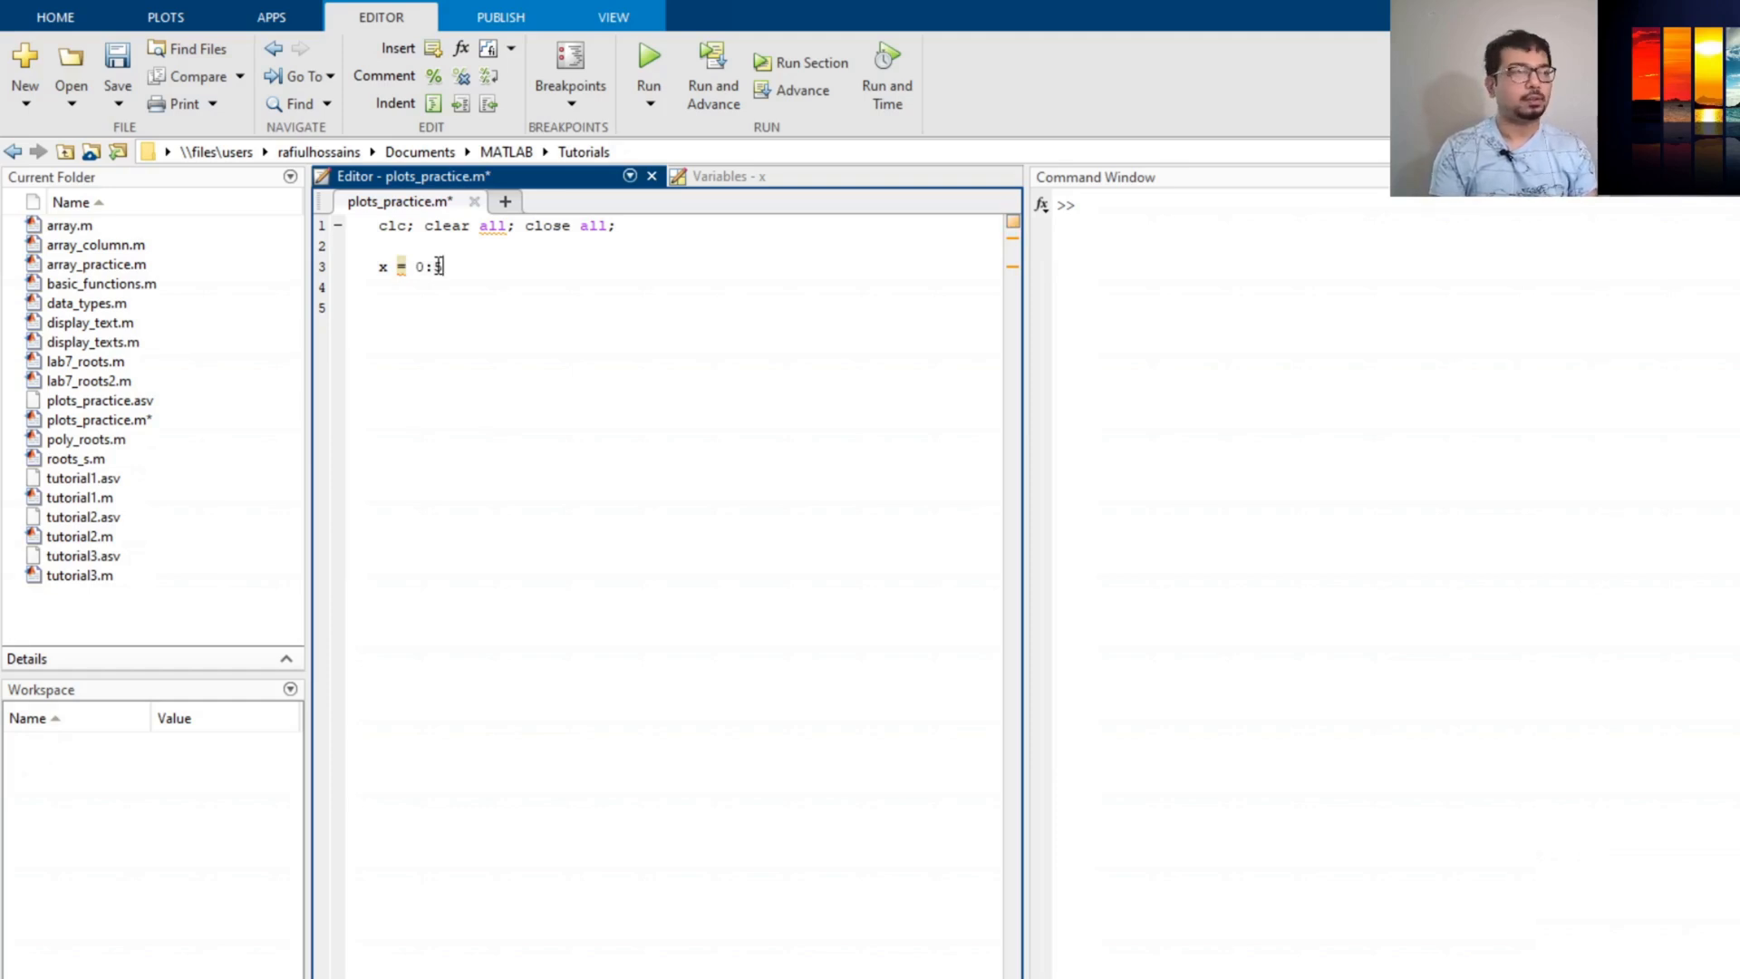
pyautogui.write(';')
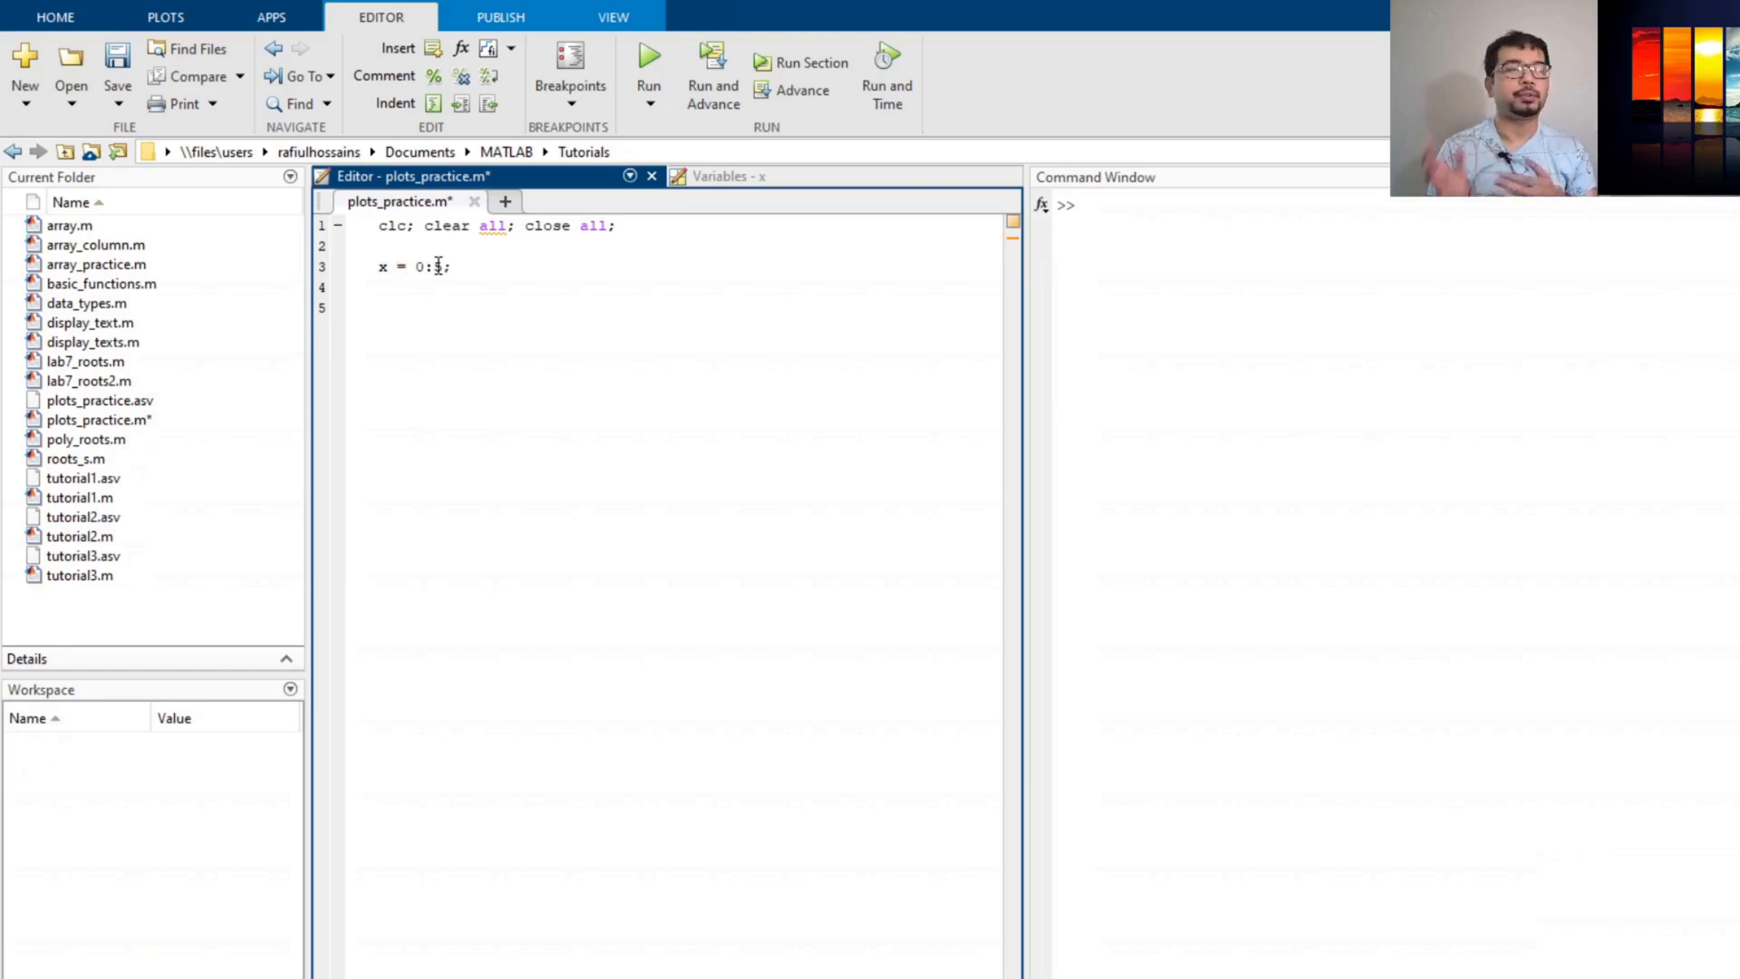
pyautogui.doubleClick(438, 265)
pyautogui.write('5')
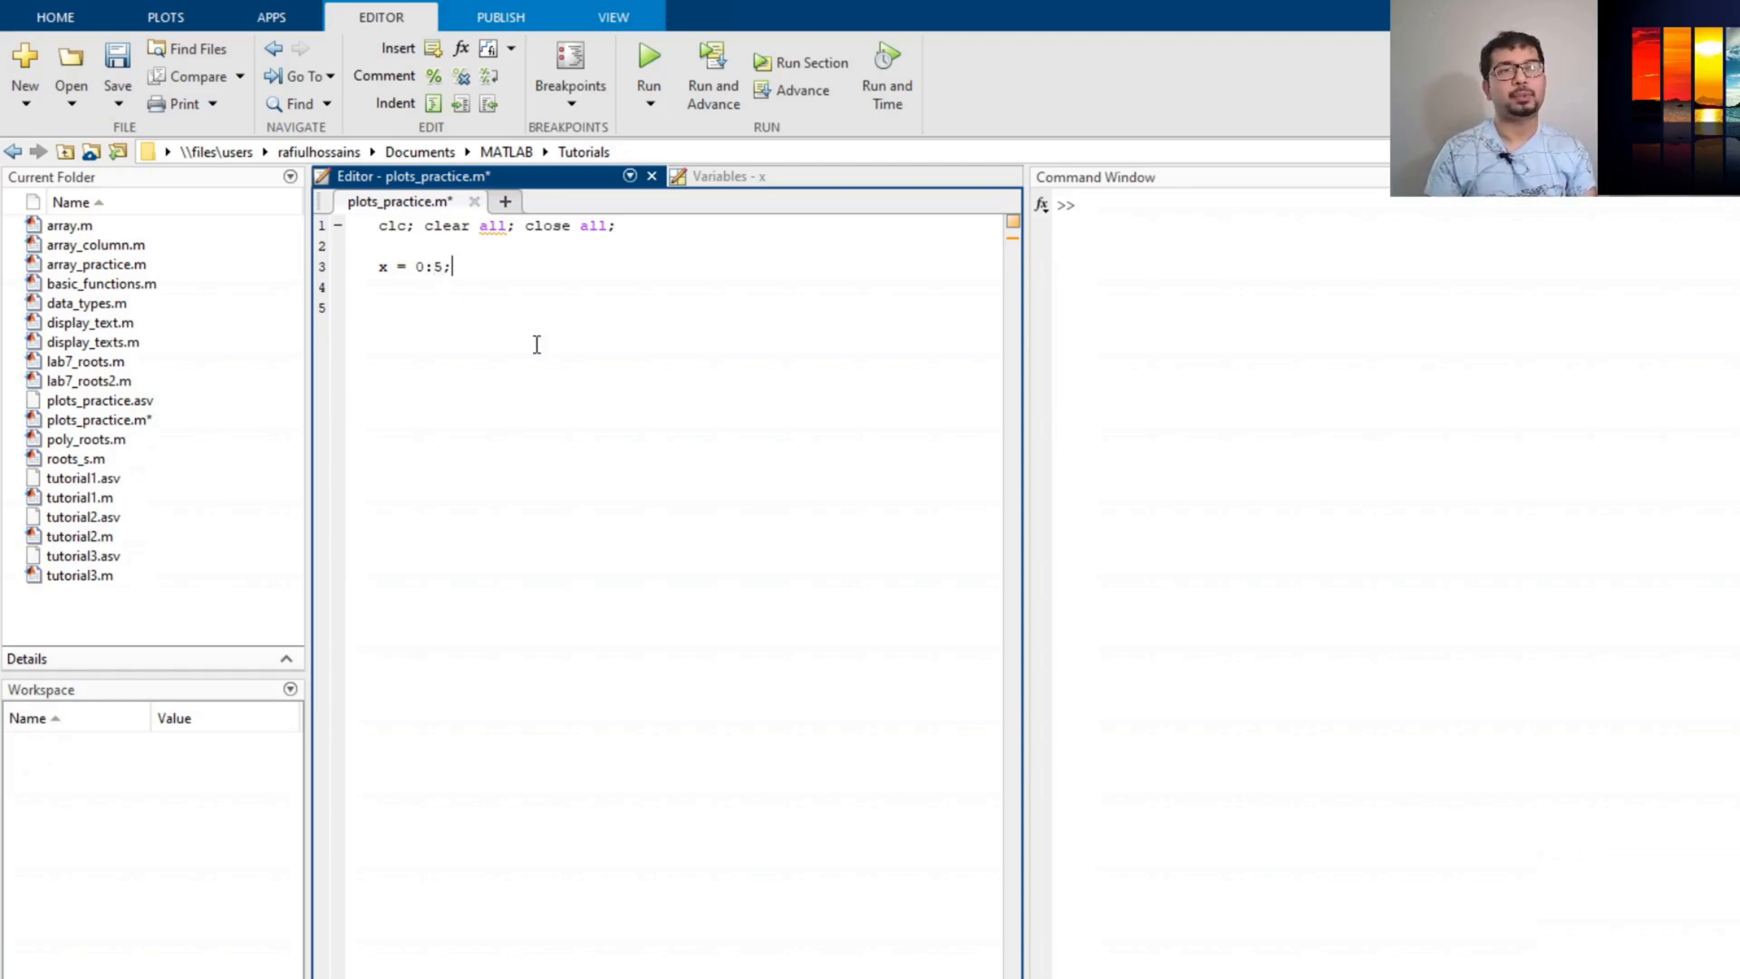
# On the line below x, define the vector y = [0.1 0.5 2 1 0.2 3]
pyautogui.press('Return')
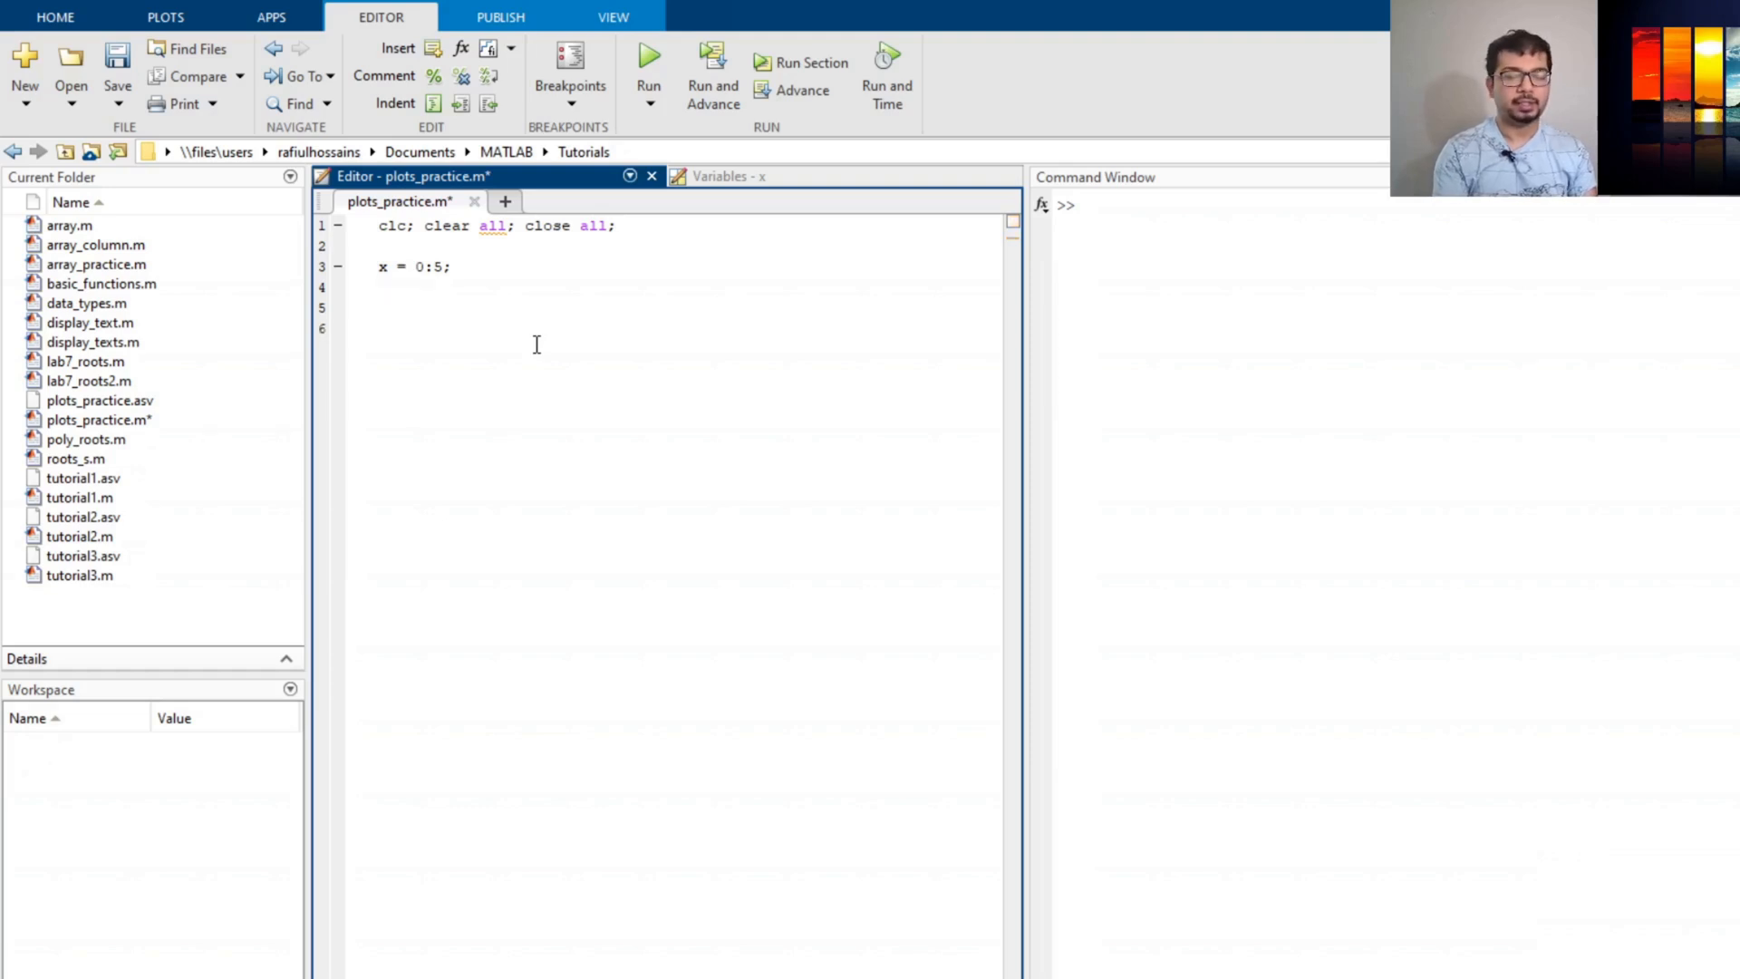
pyautogui.write('y = ')
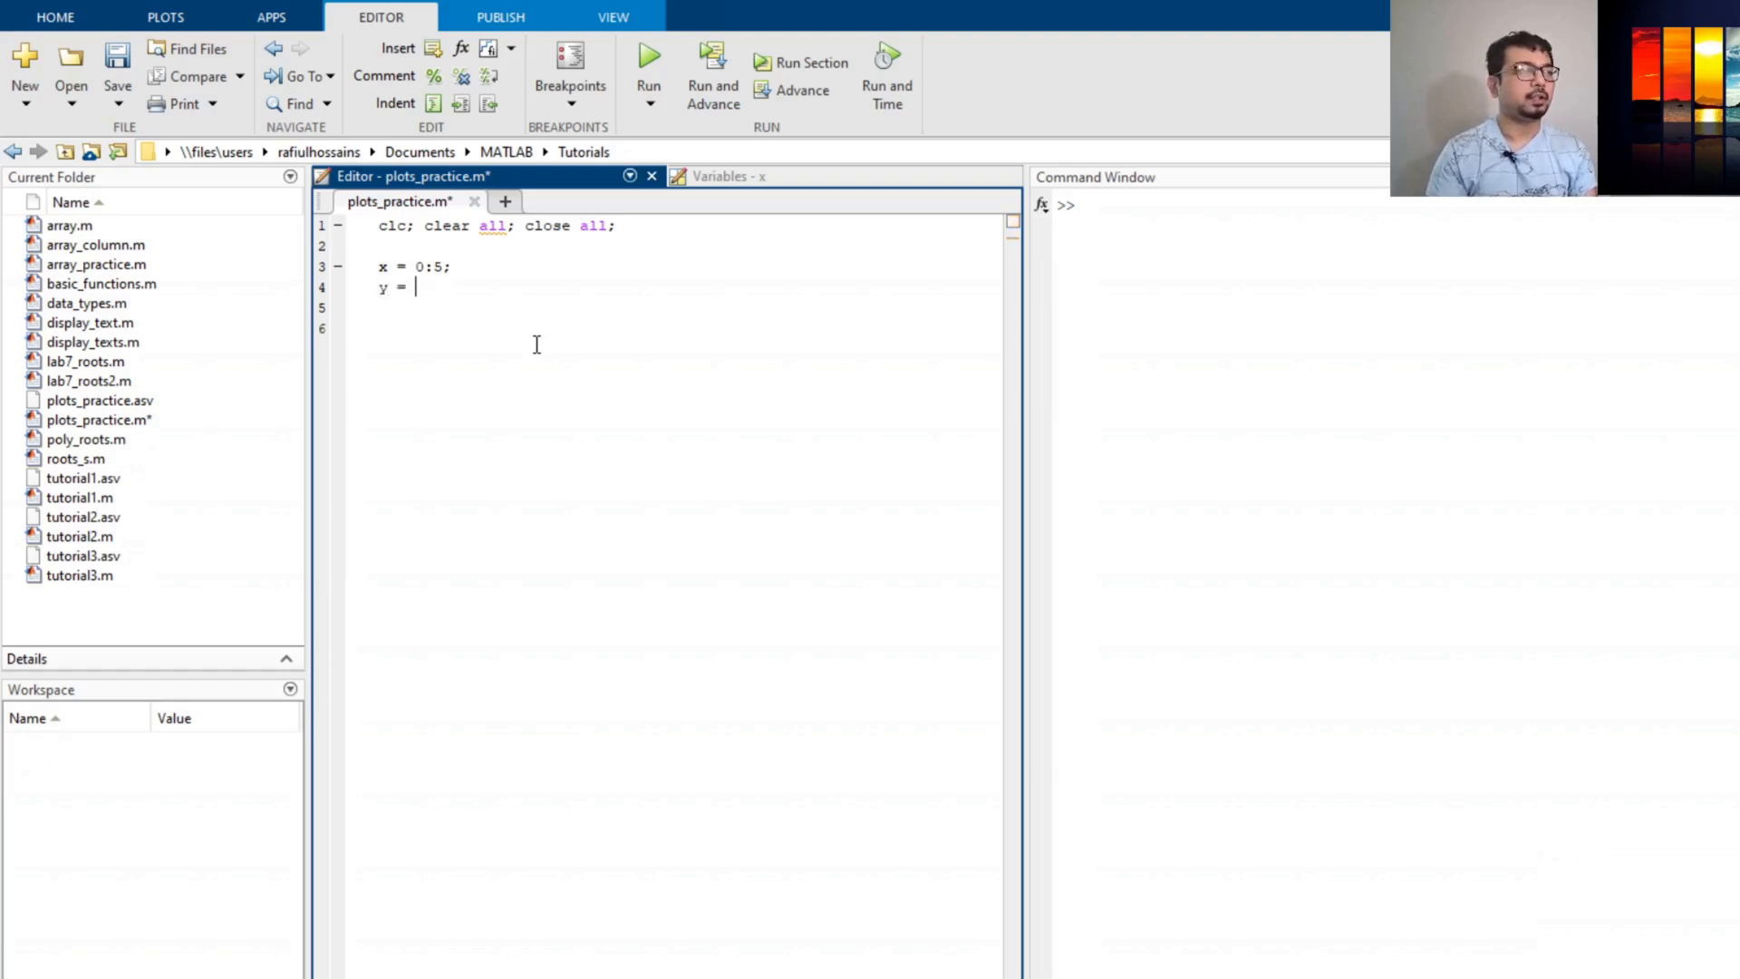
pyautogui.write('[]')
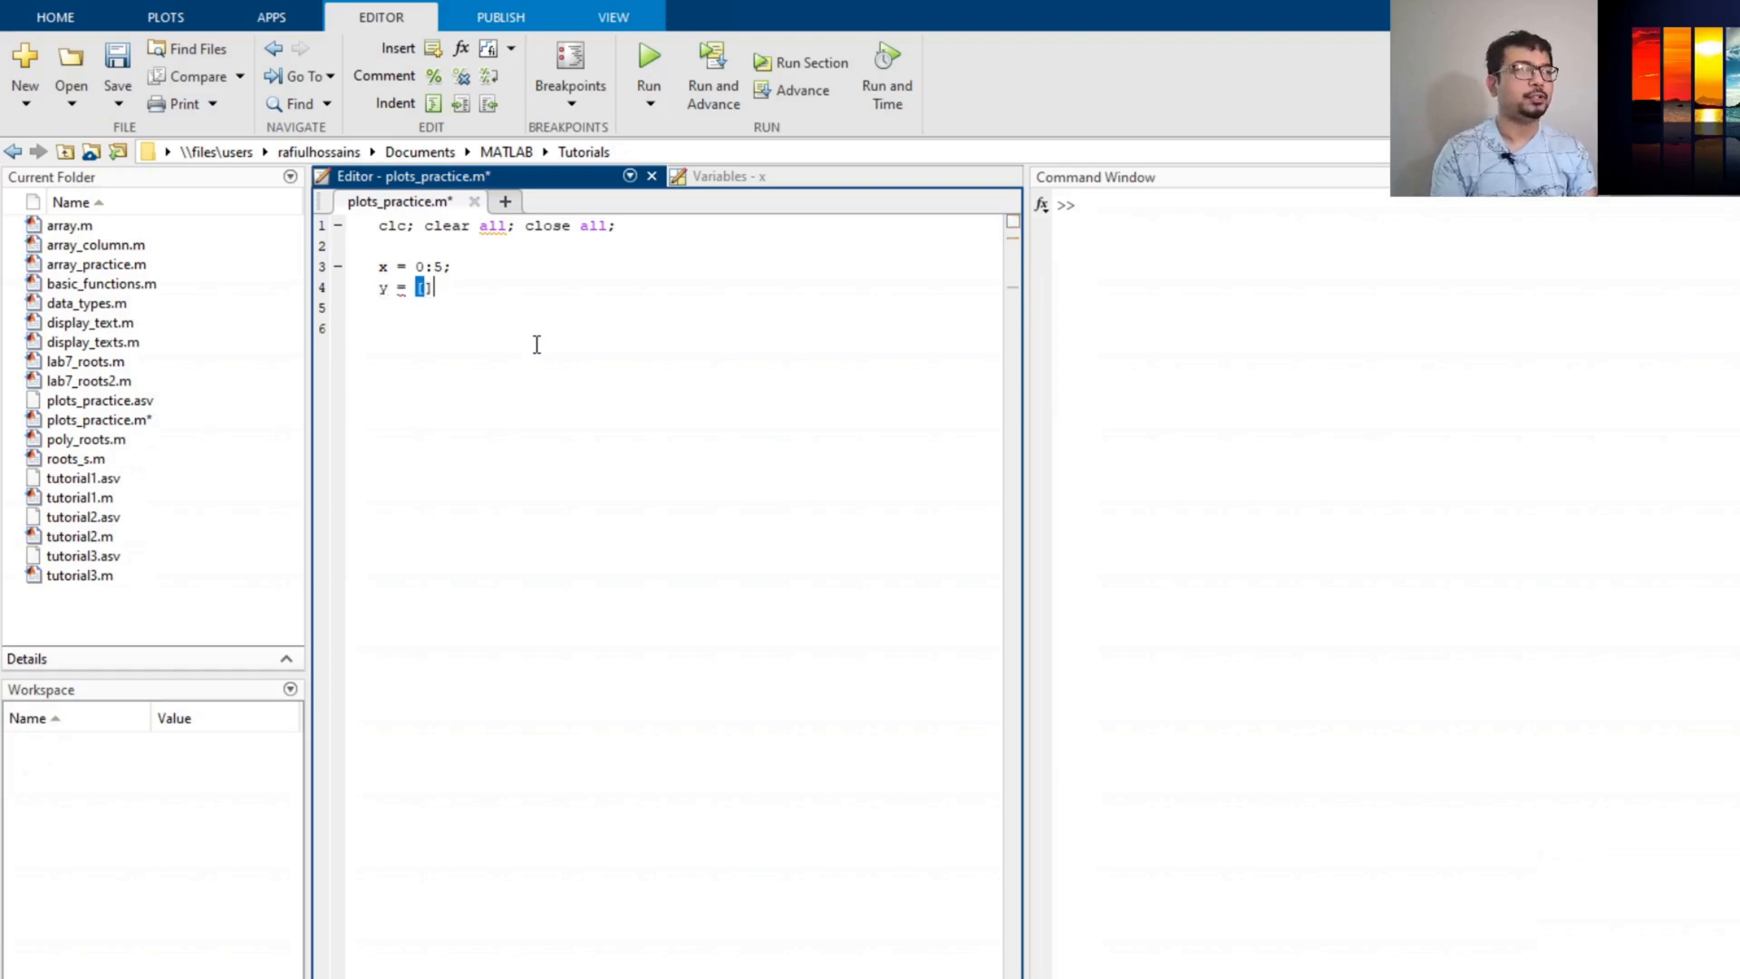
pyautogui.press('Left')
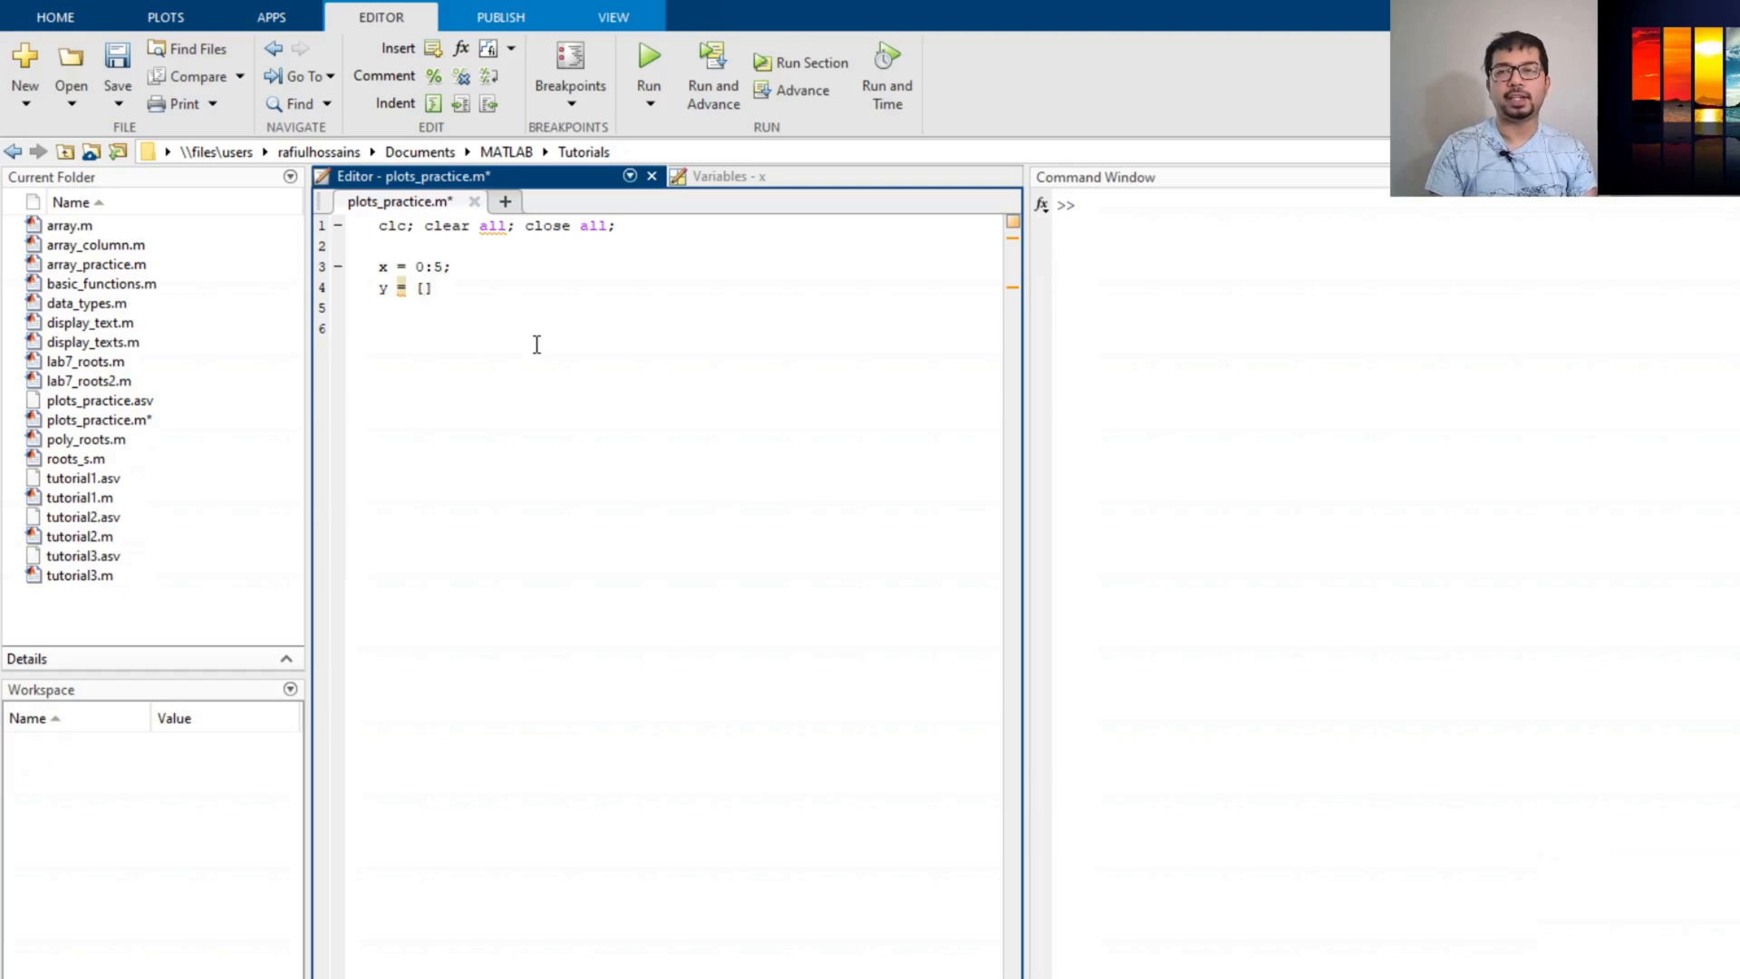
pyautogui.write('0.1')
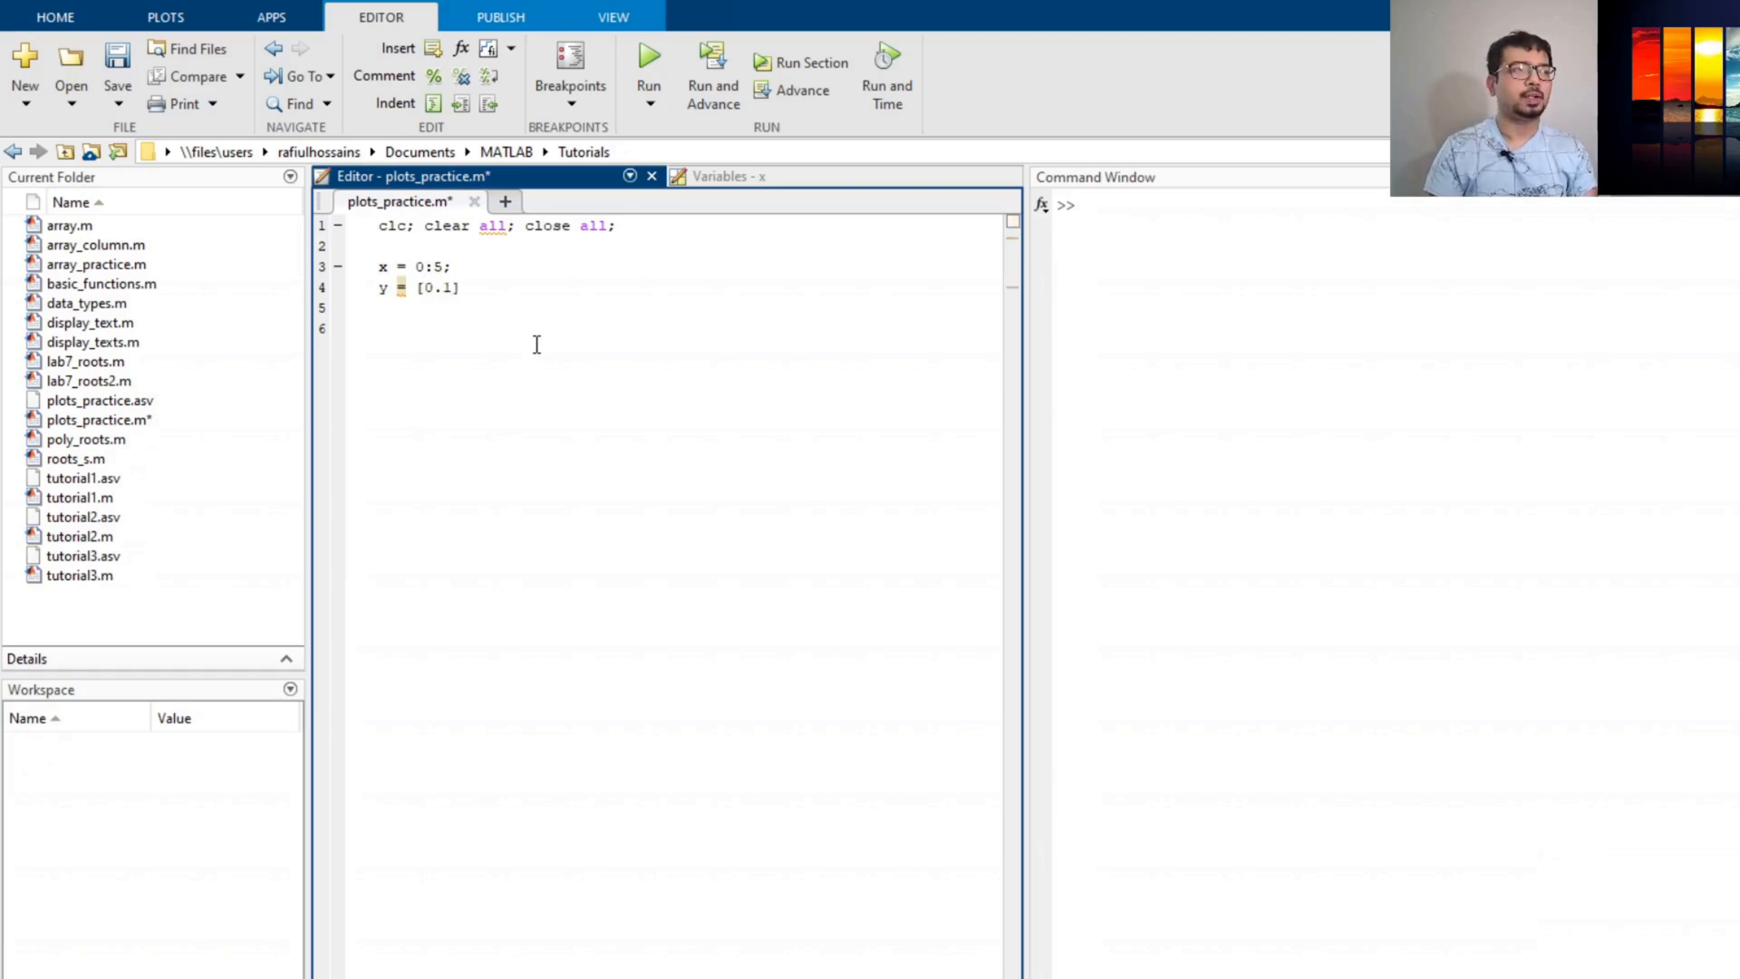
pyautogui.write(' 0.5 ')
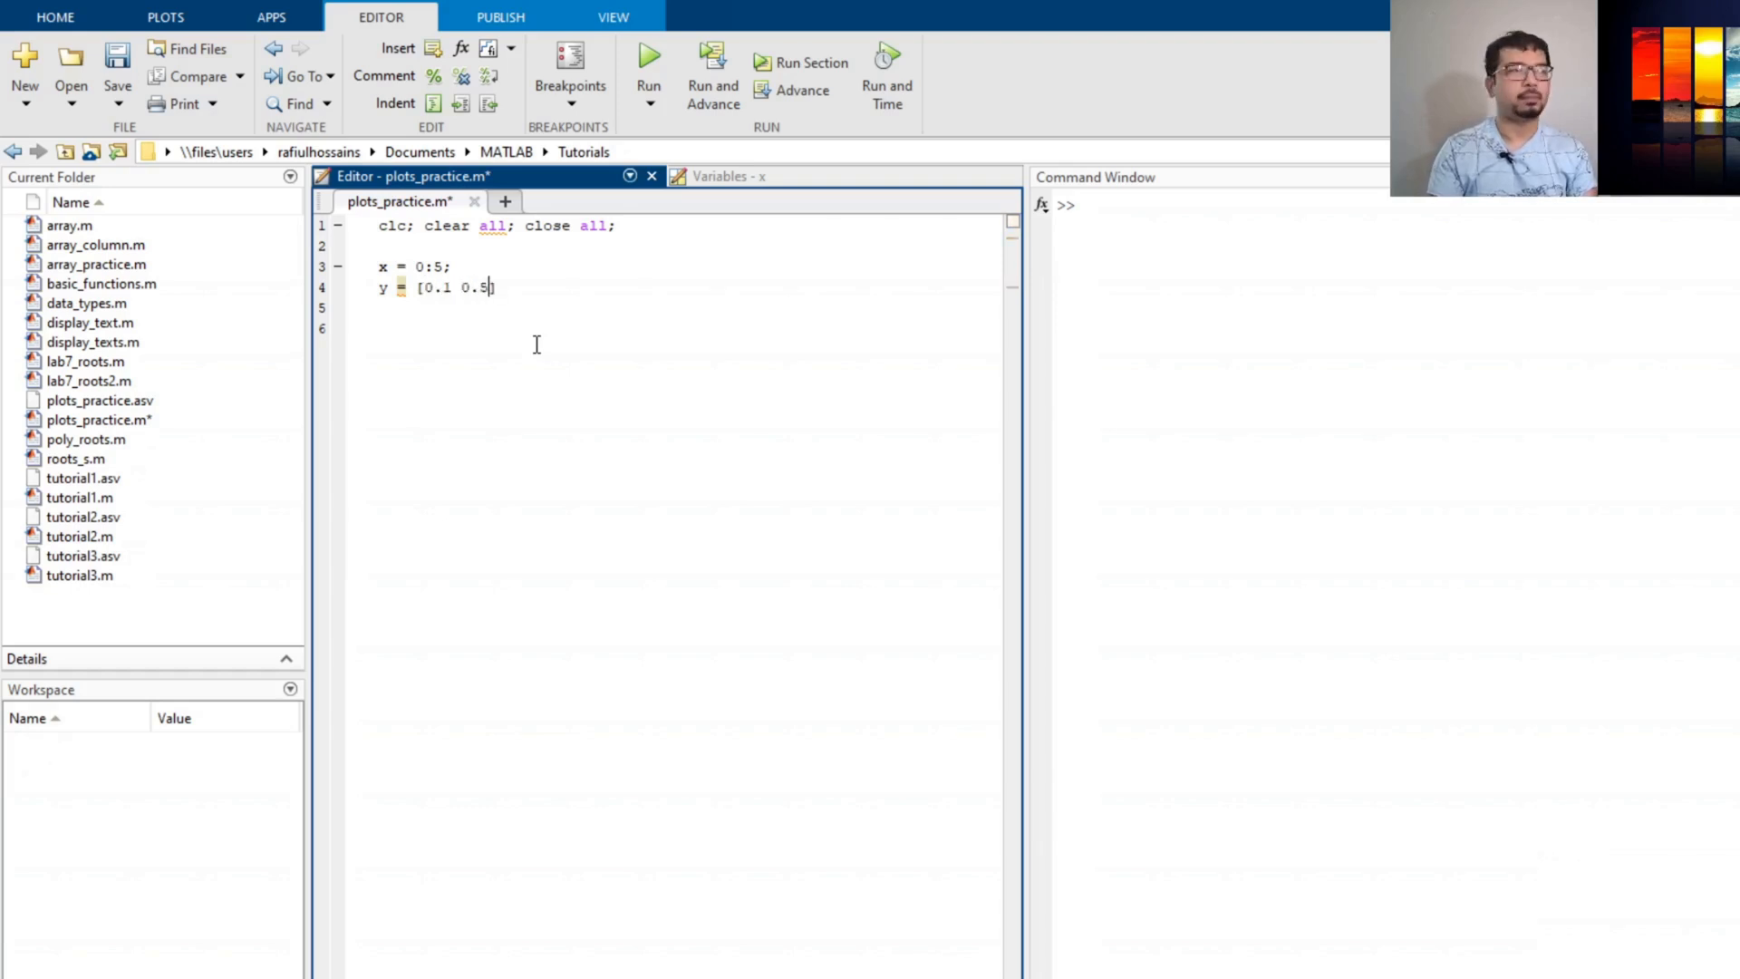
pyautogui.write('2 1')
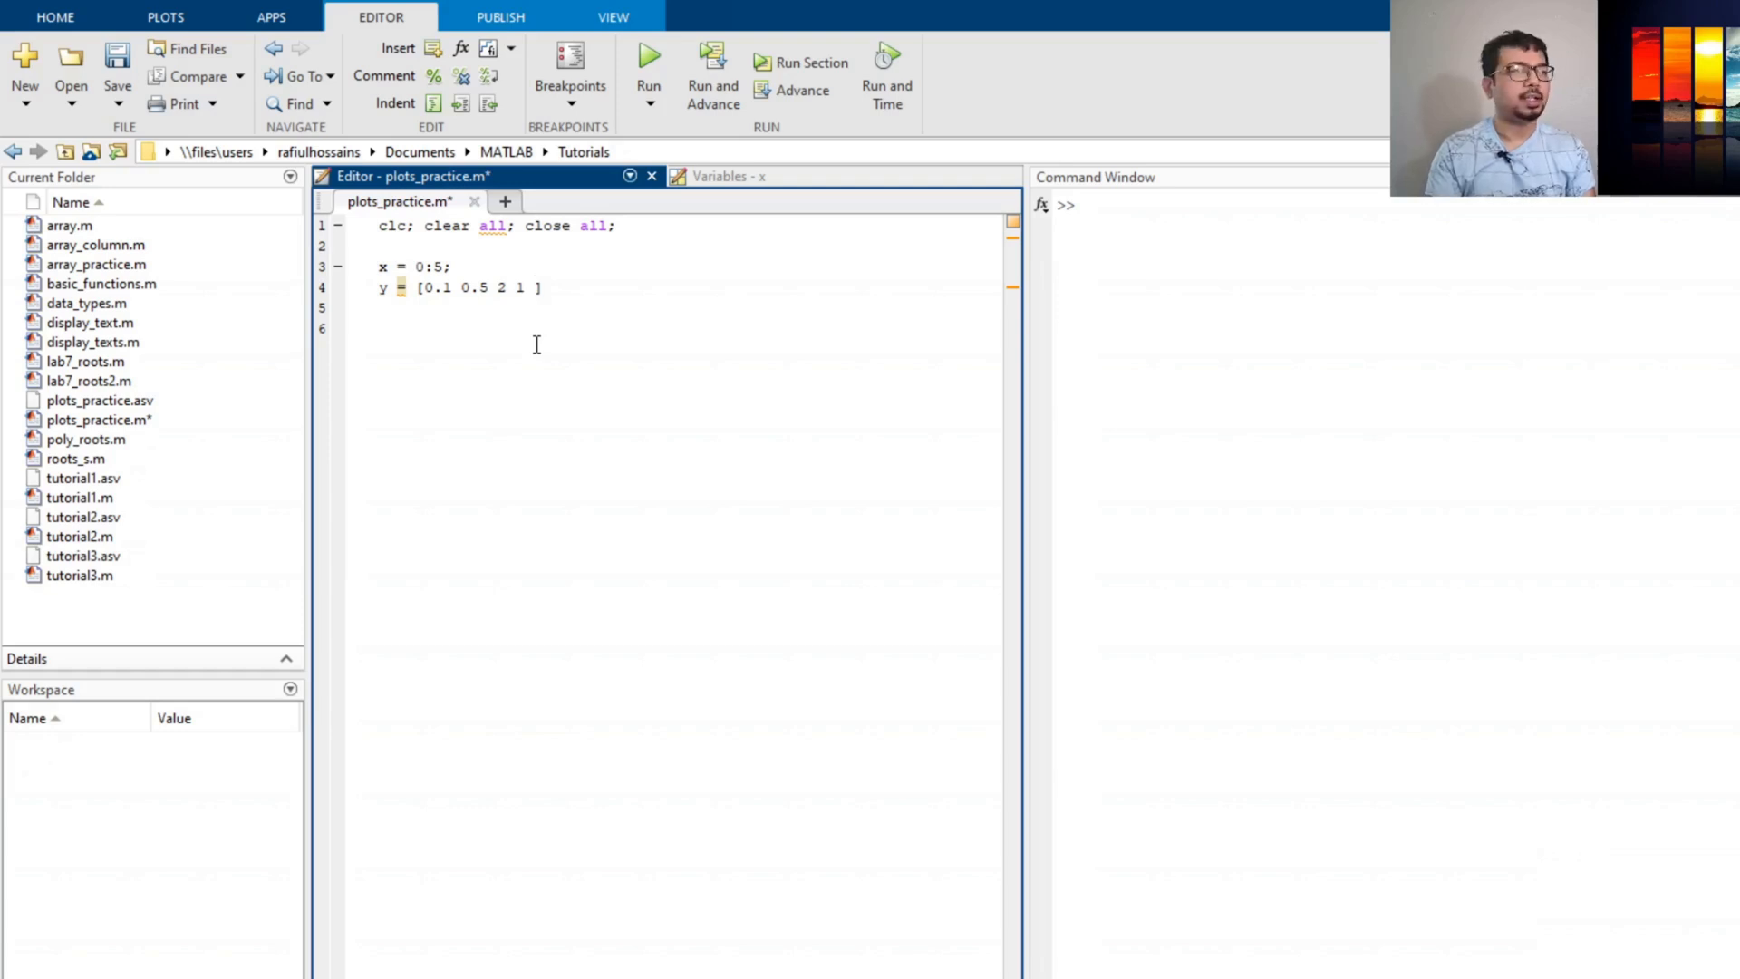
pyautogui.write('0.2')
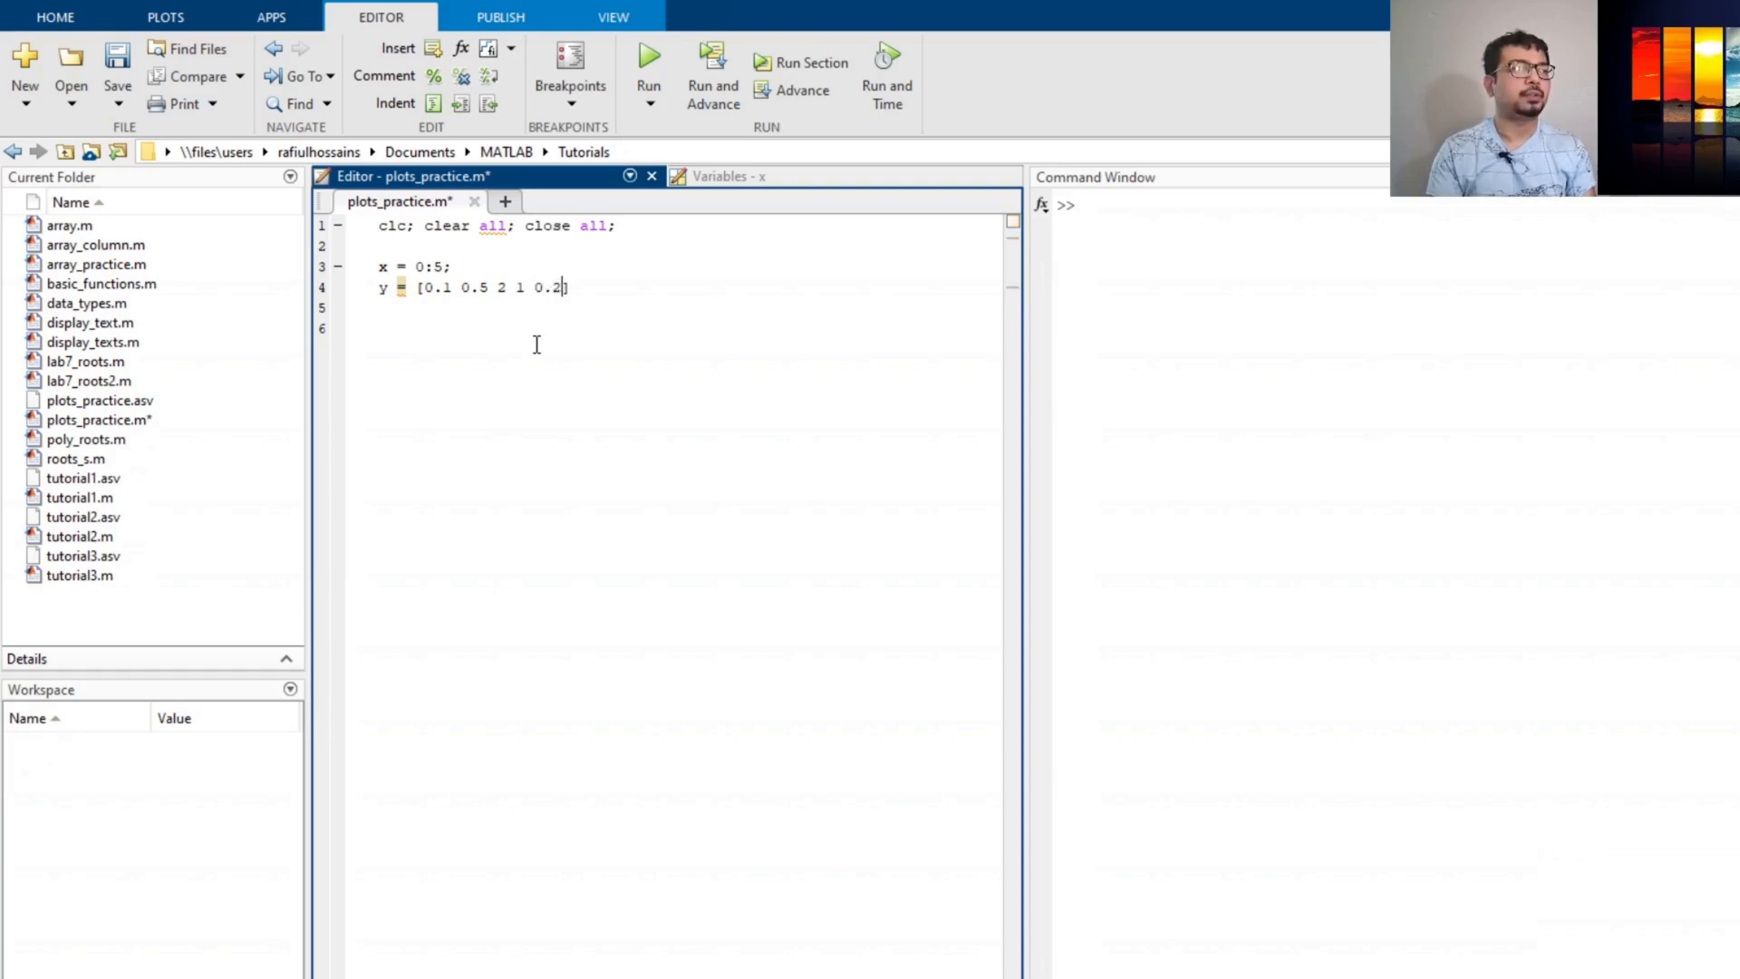
pyautogui.write(' 3')
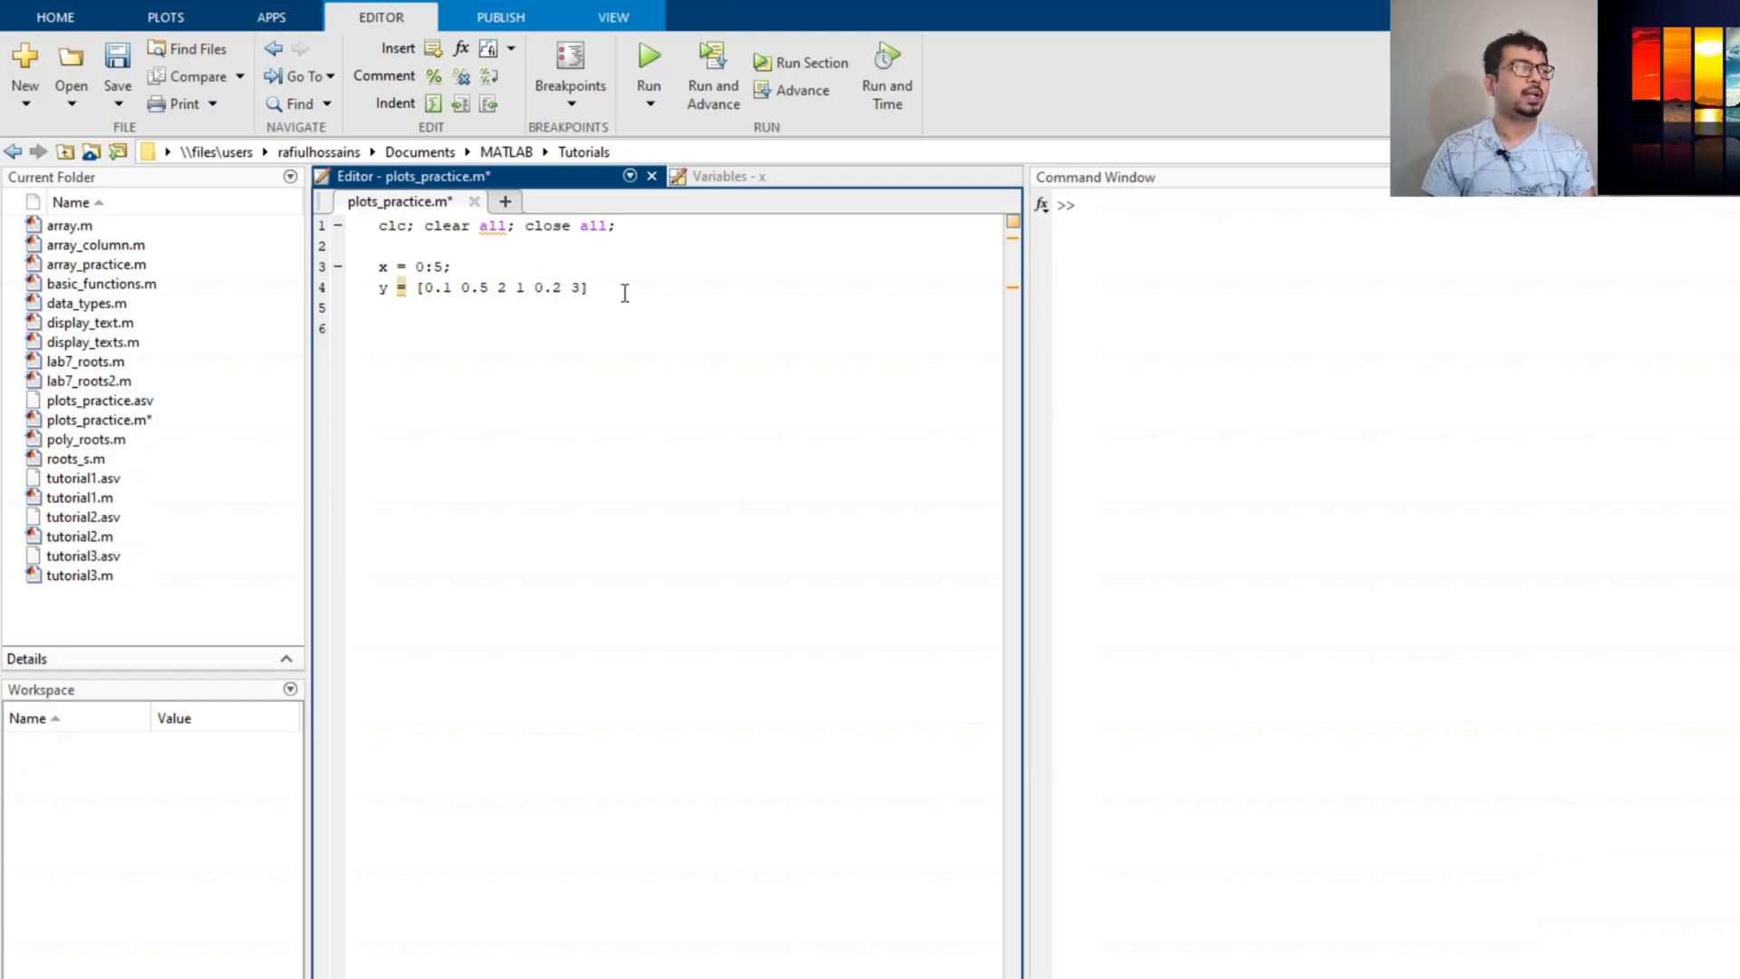
# Remove the semicolon from the x definition and run the script to display both vectors
pyautogui.click(460, 268)
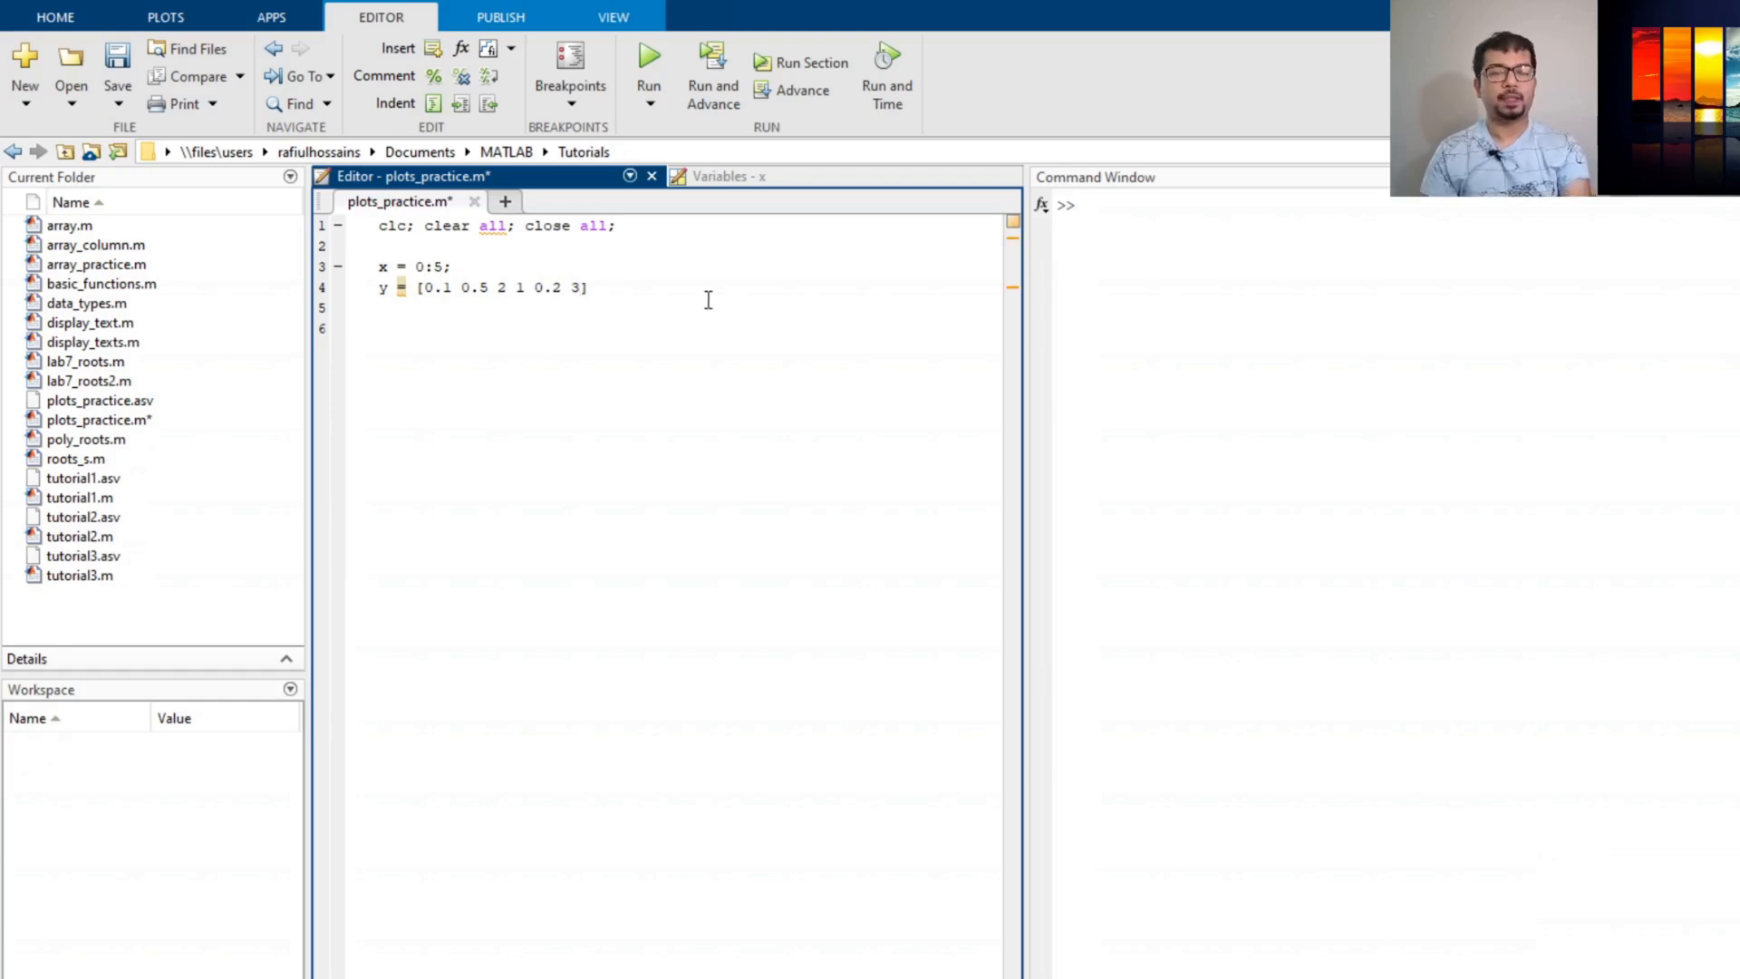
pyautogui.press('BackSpace')
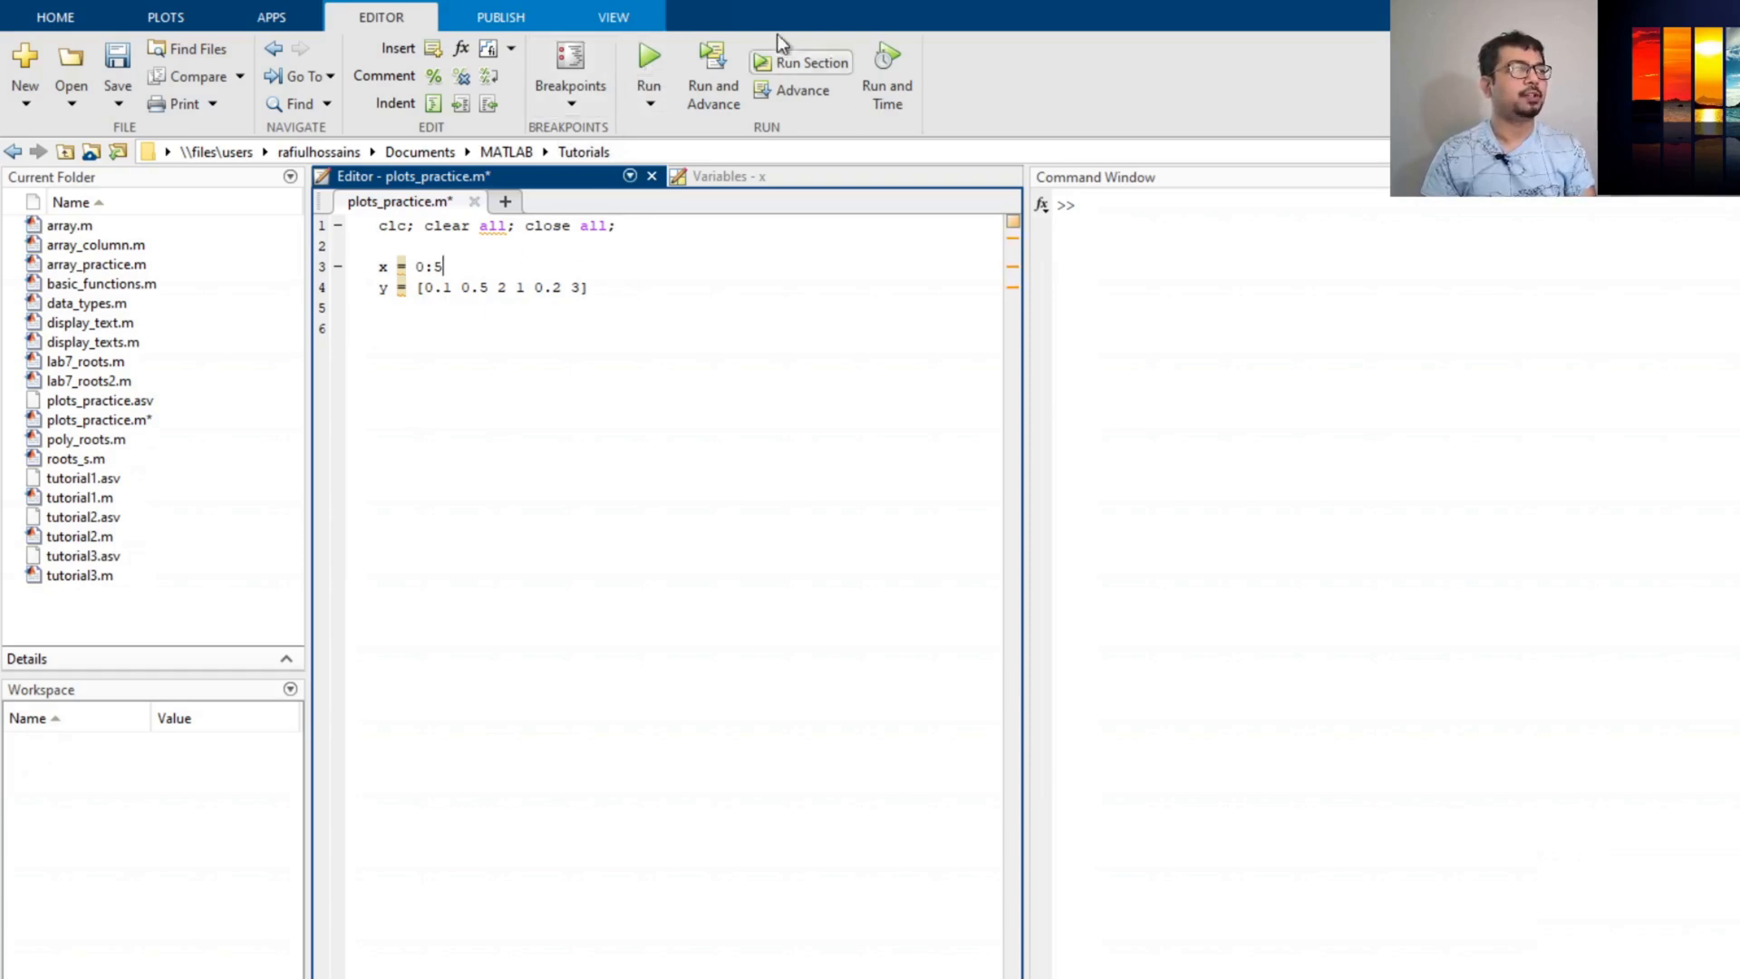
pyautogui.click(648, 60)
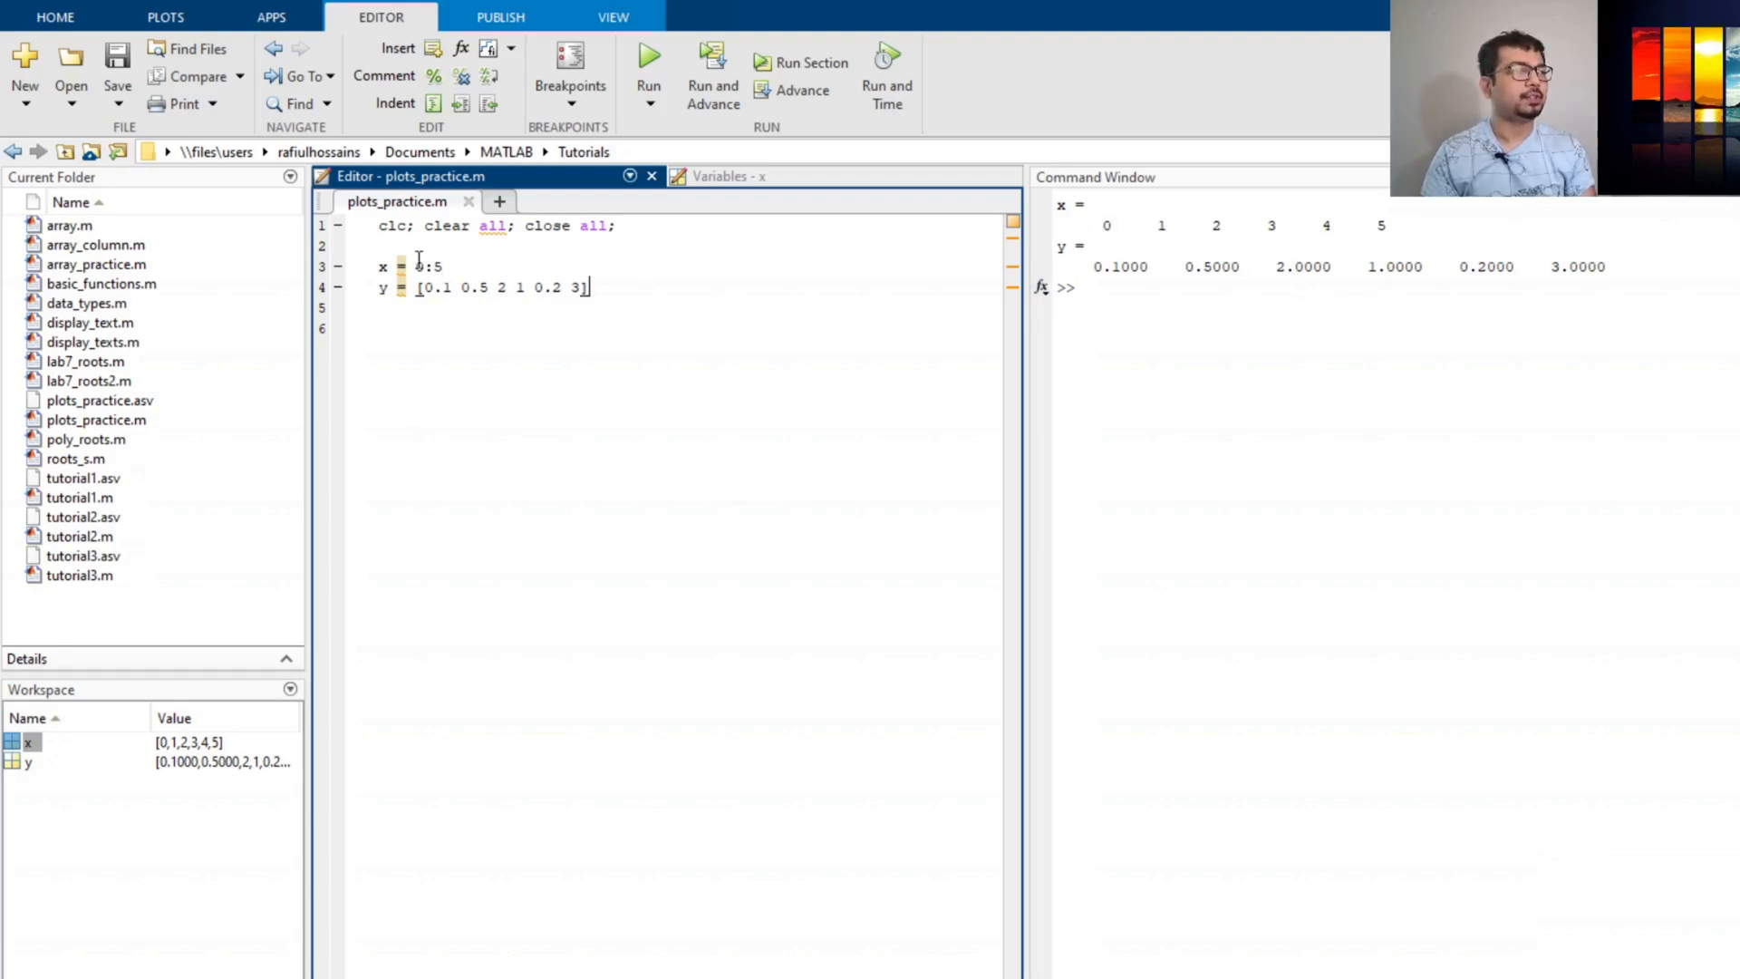
# End the x and y definitions with semicolons, add blank lines below them, and save the script
pyautogui.write(';')
pyautogui.click(641, 286)
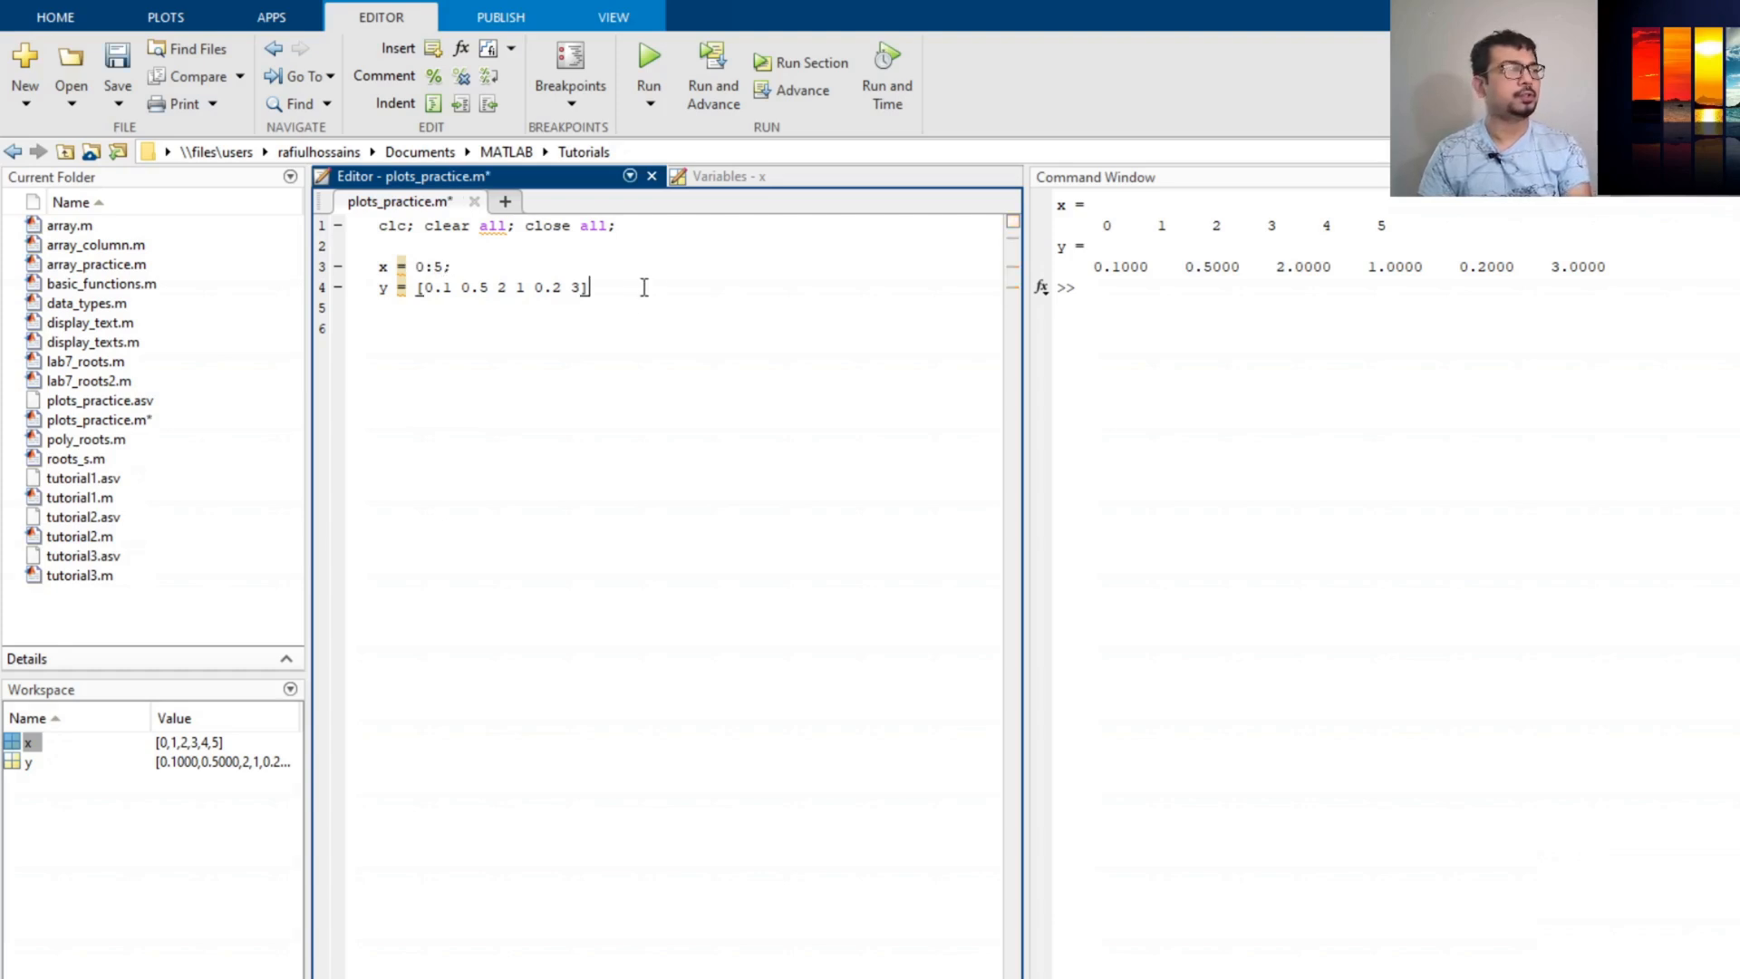
pyautogui.write(';')
pyautogui.press('Return')
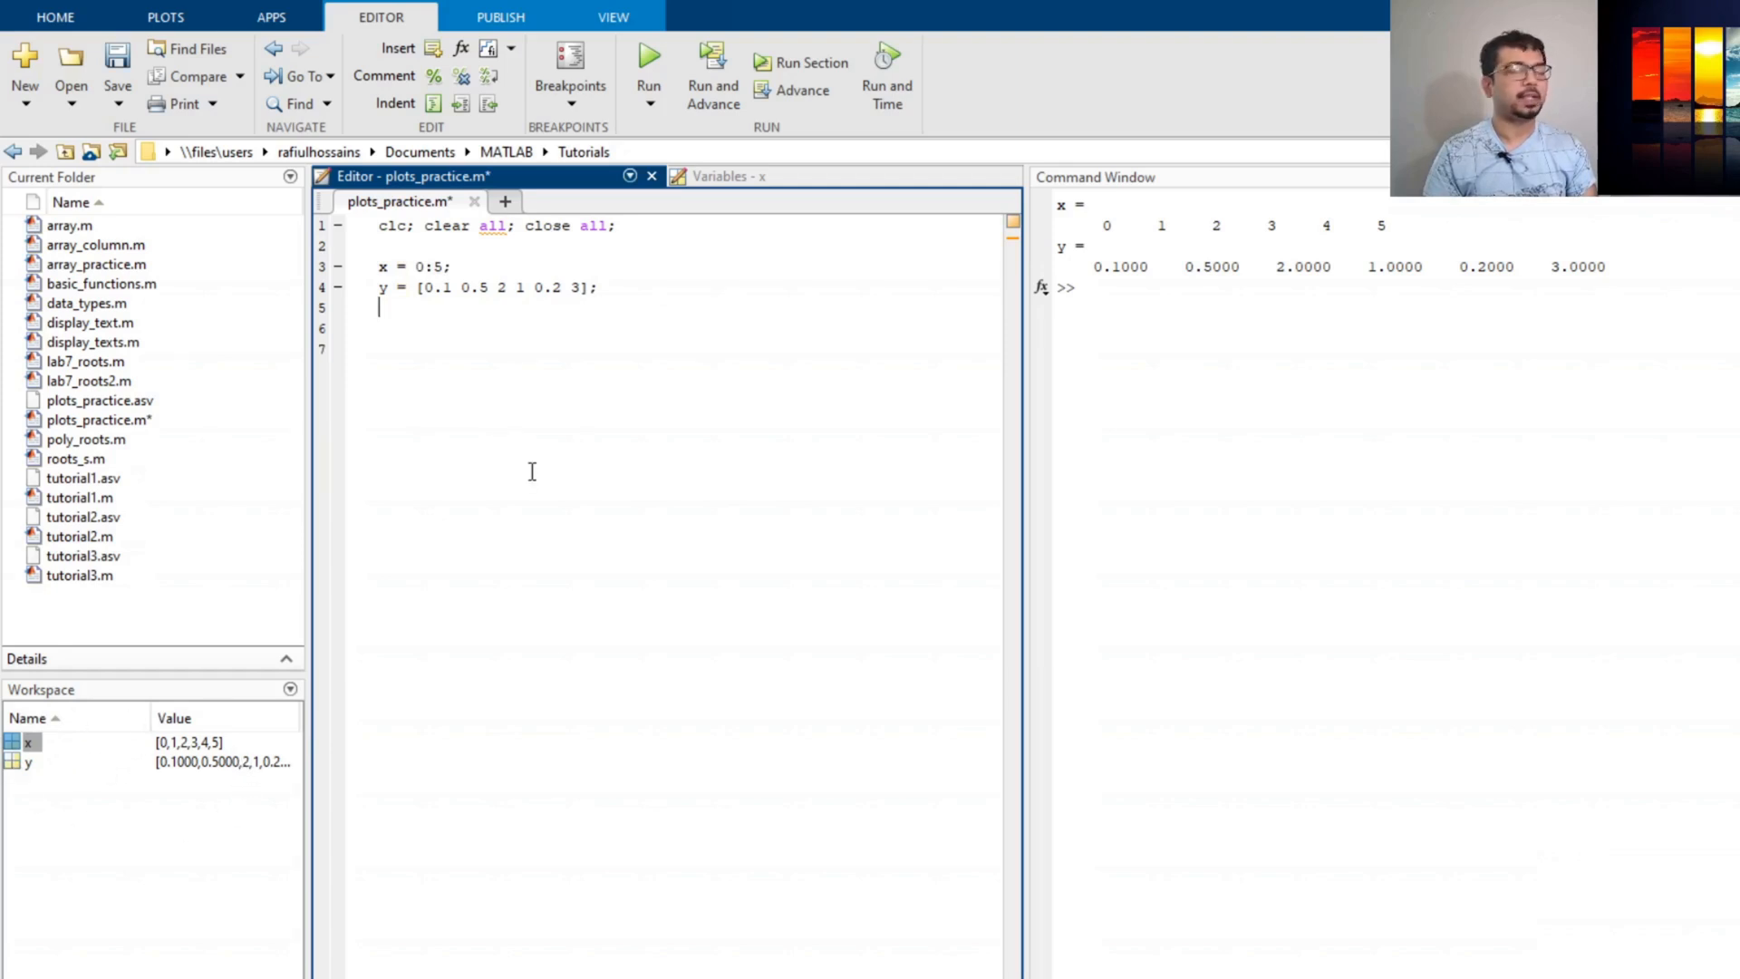
pyautogui.press('Return')
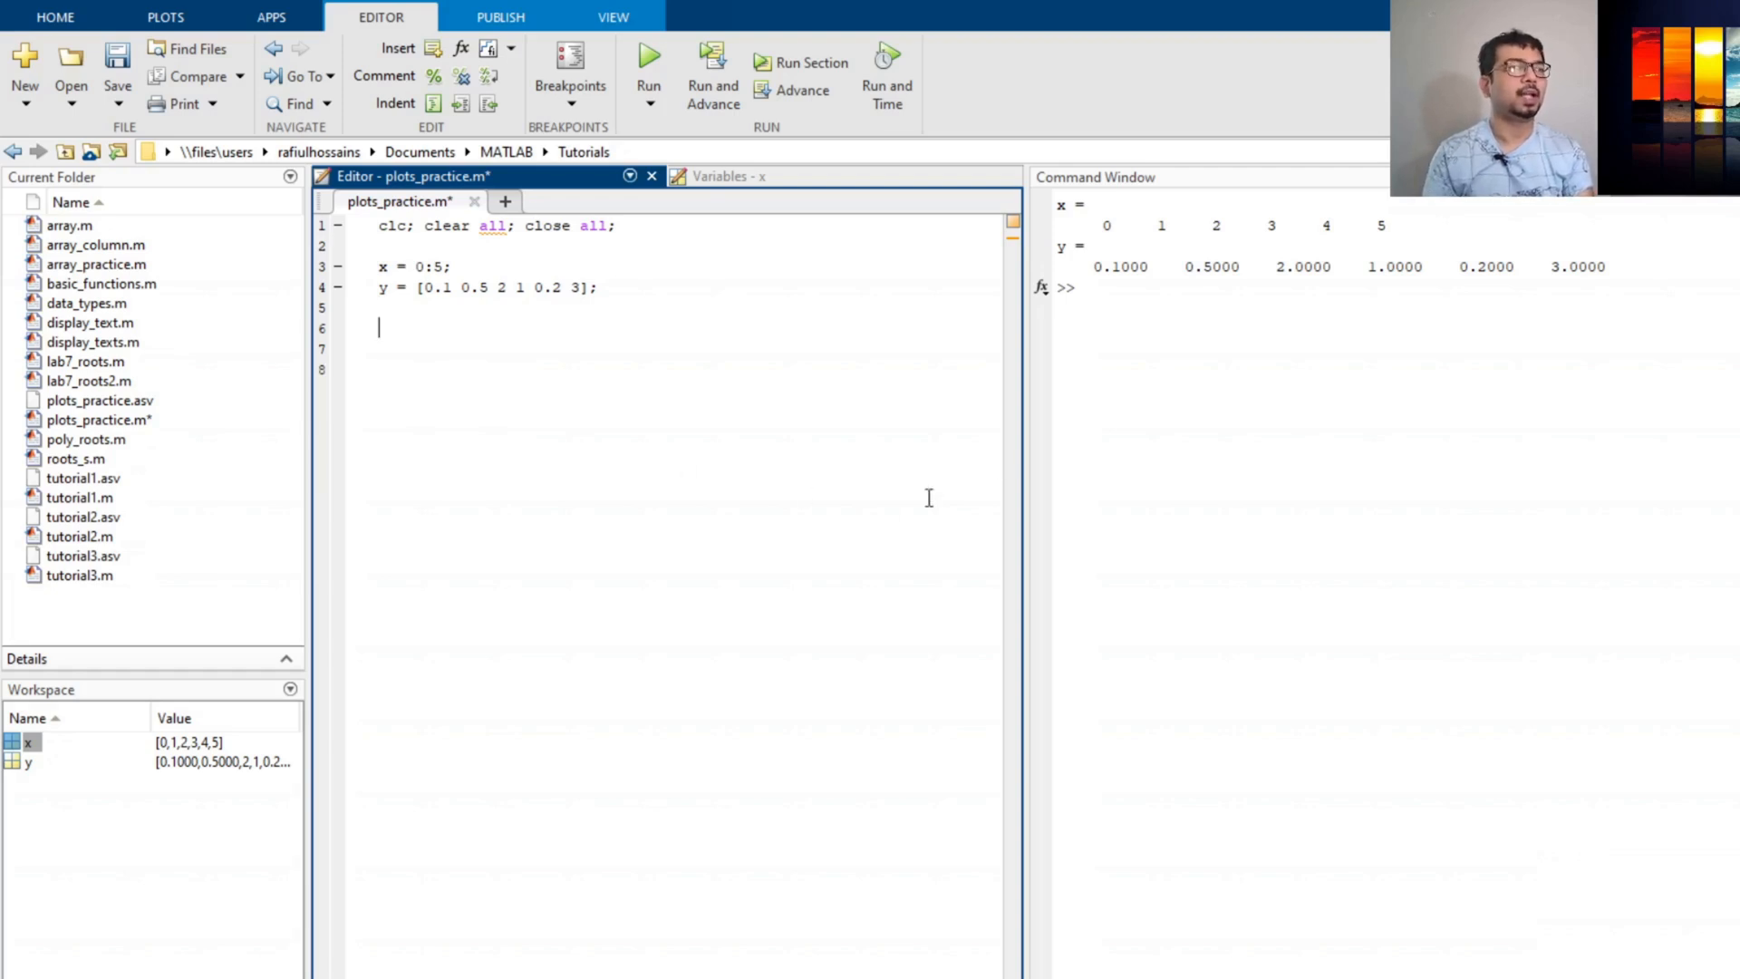
pyautogui.hotkey('ctrl', 's')
# Display the command-line help for plot and examine its description and the plot(X,Y) syntax
pyautogui.click(1128, 322)
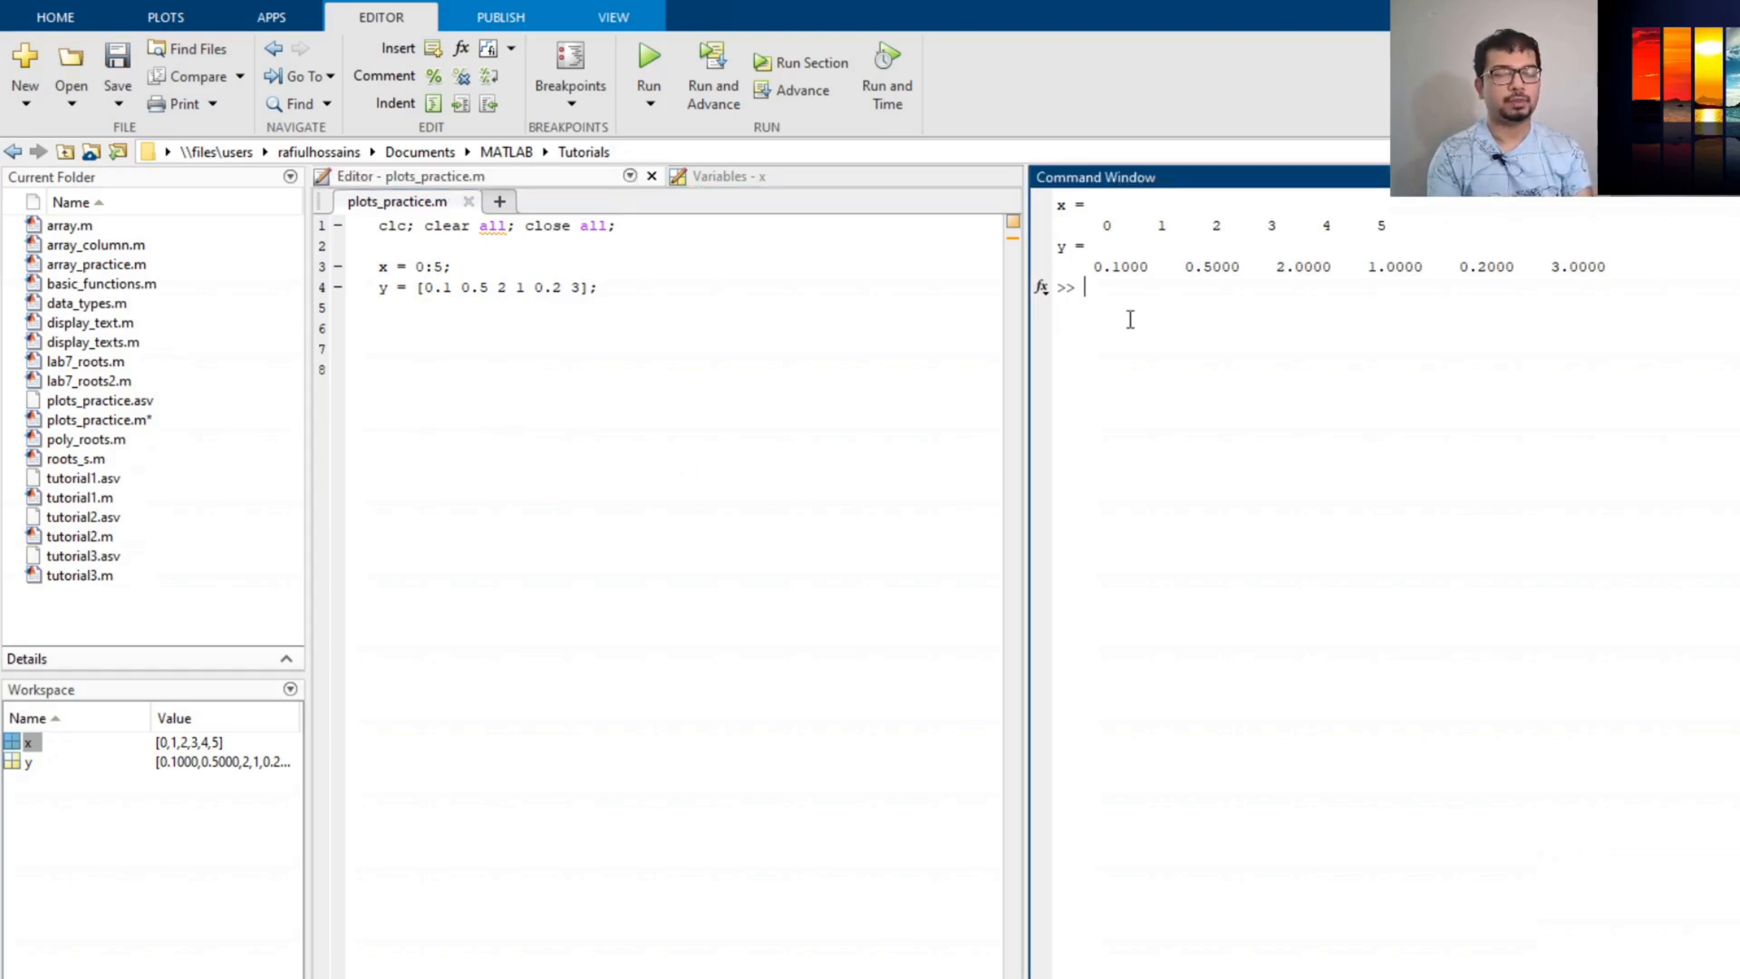
pyautogui.write('hel')
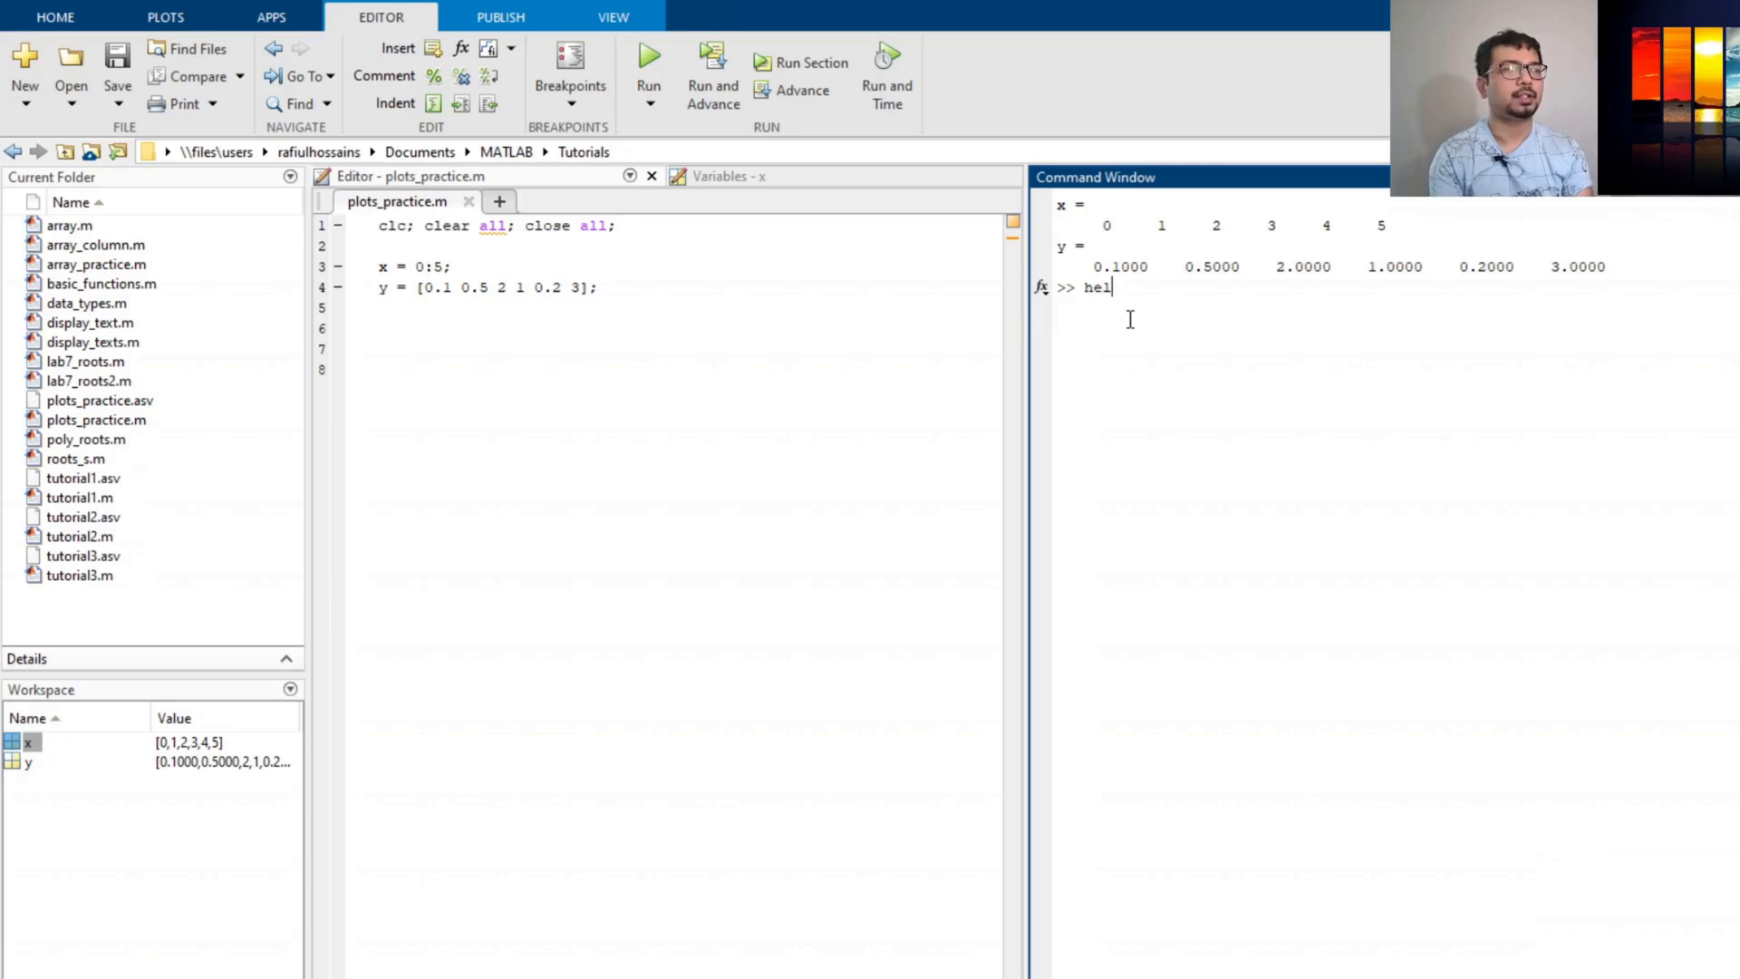
pyautogui.write('p plot')
pyautogui.press('Return')
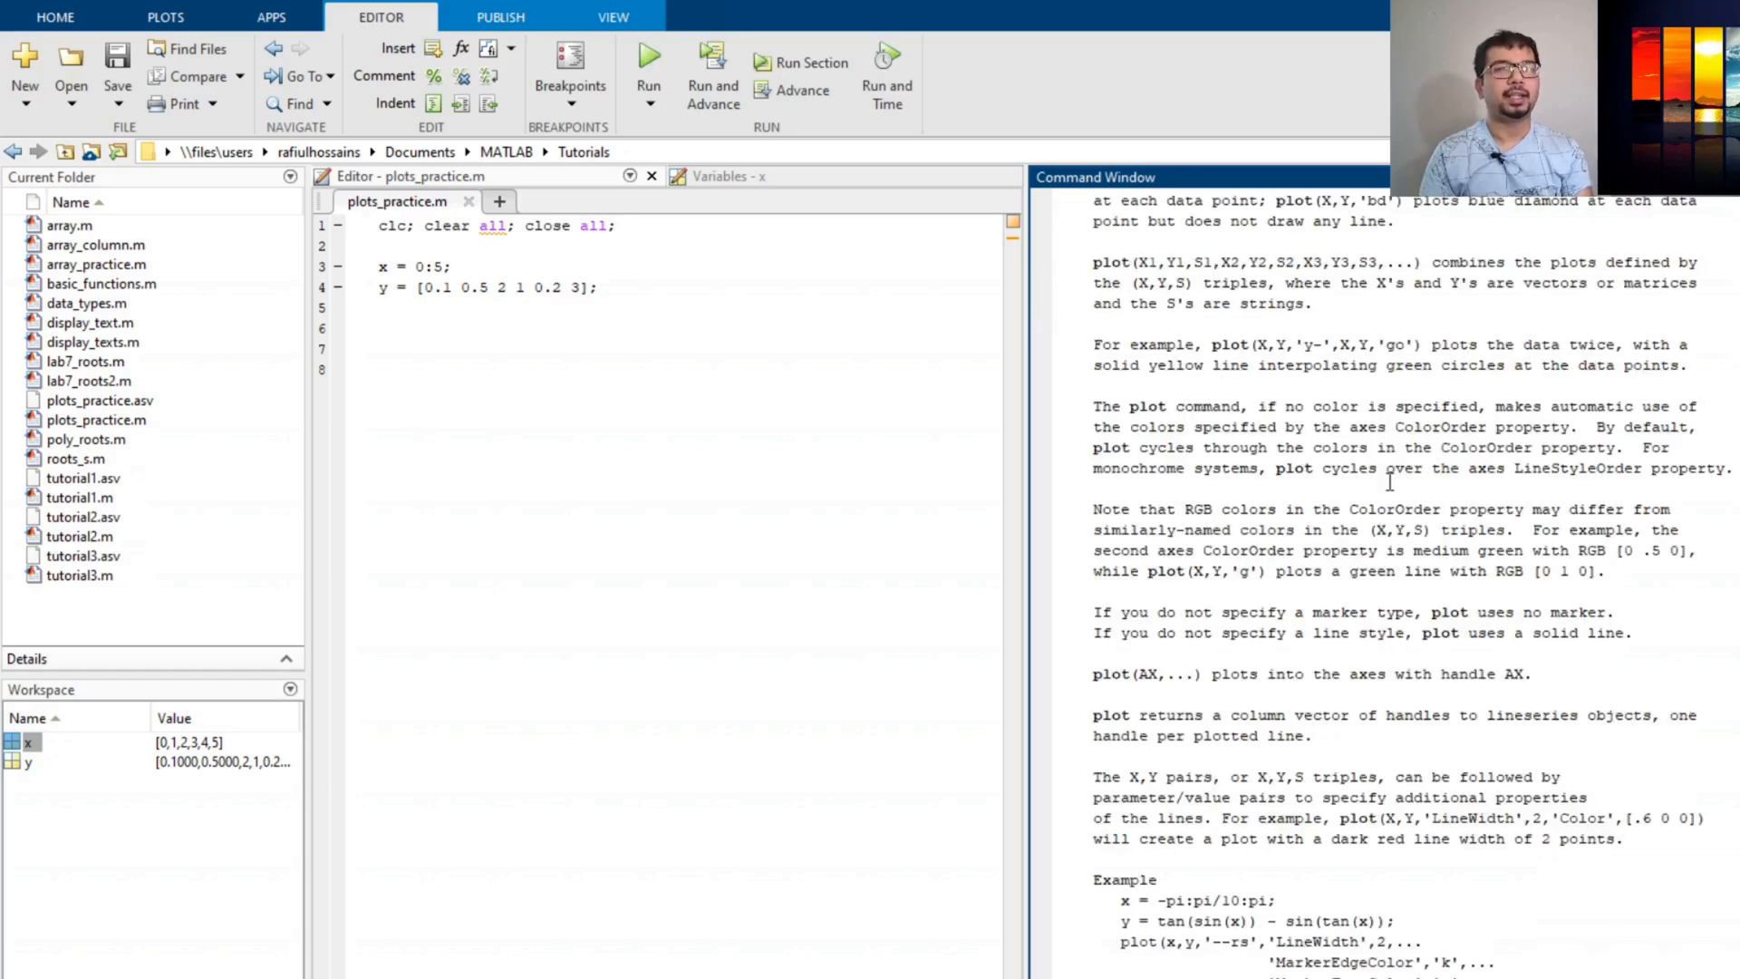
pyautogui.scroll(8, 1516, 552)
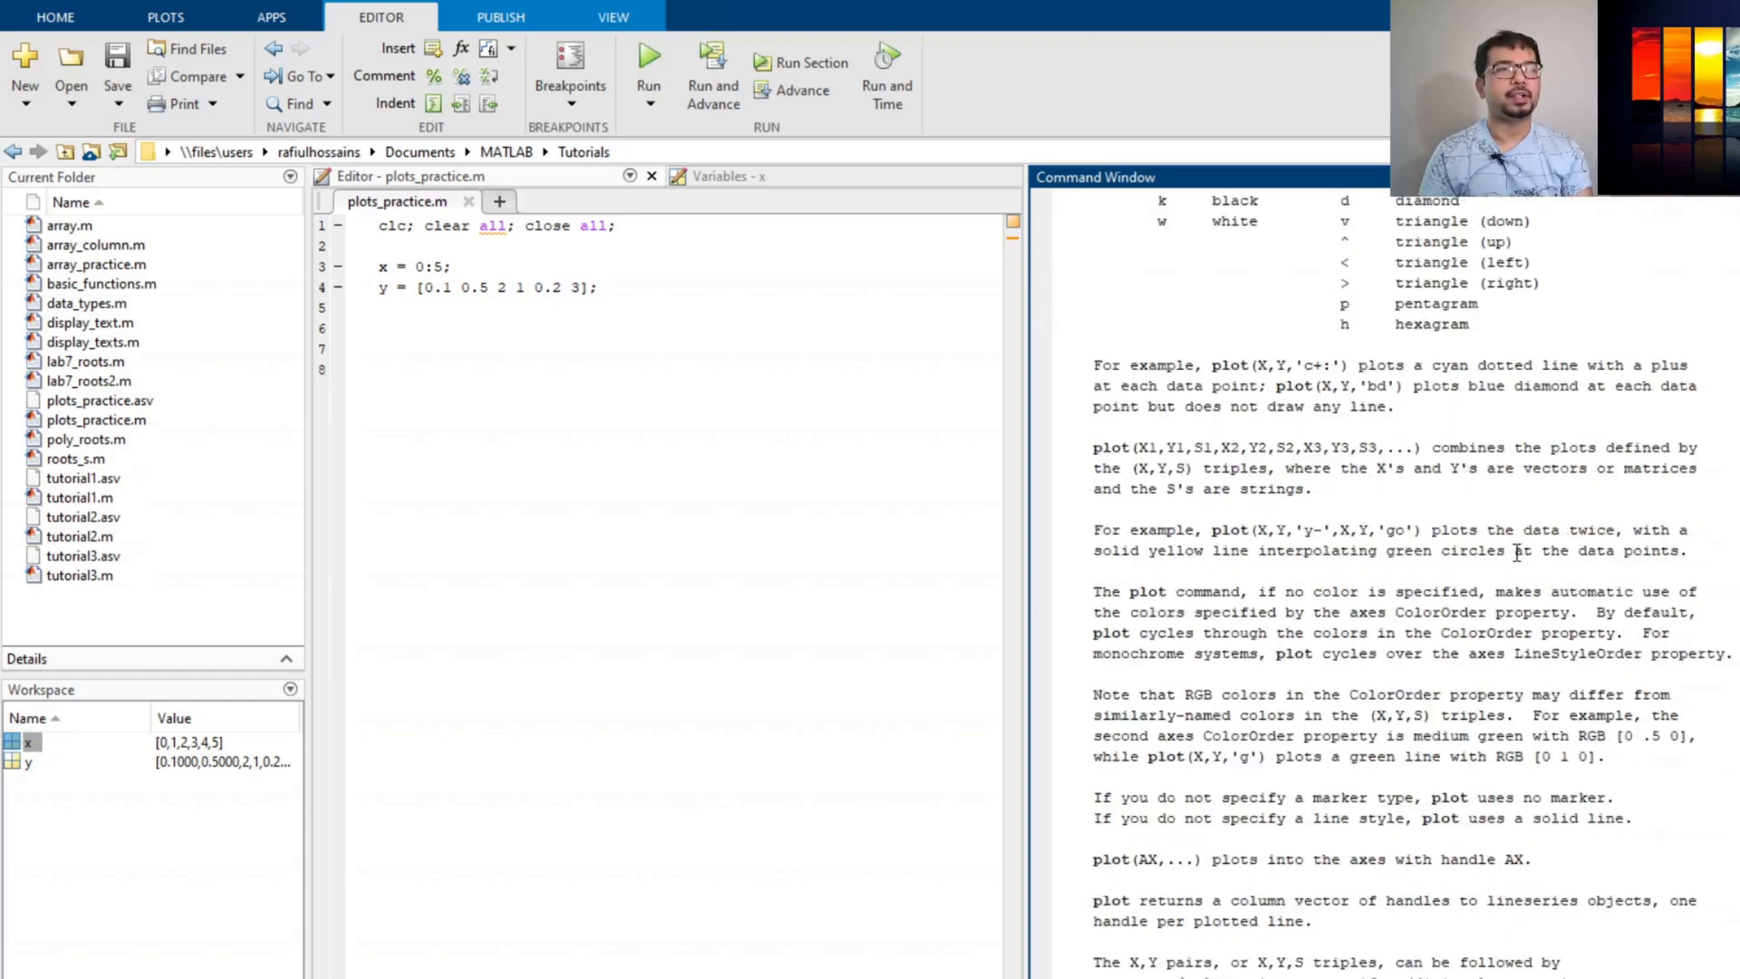
pyautogui.scroll(4, 1516, 552)
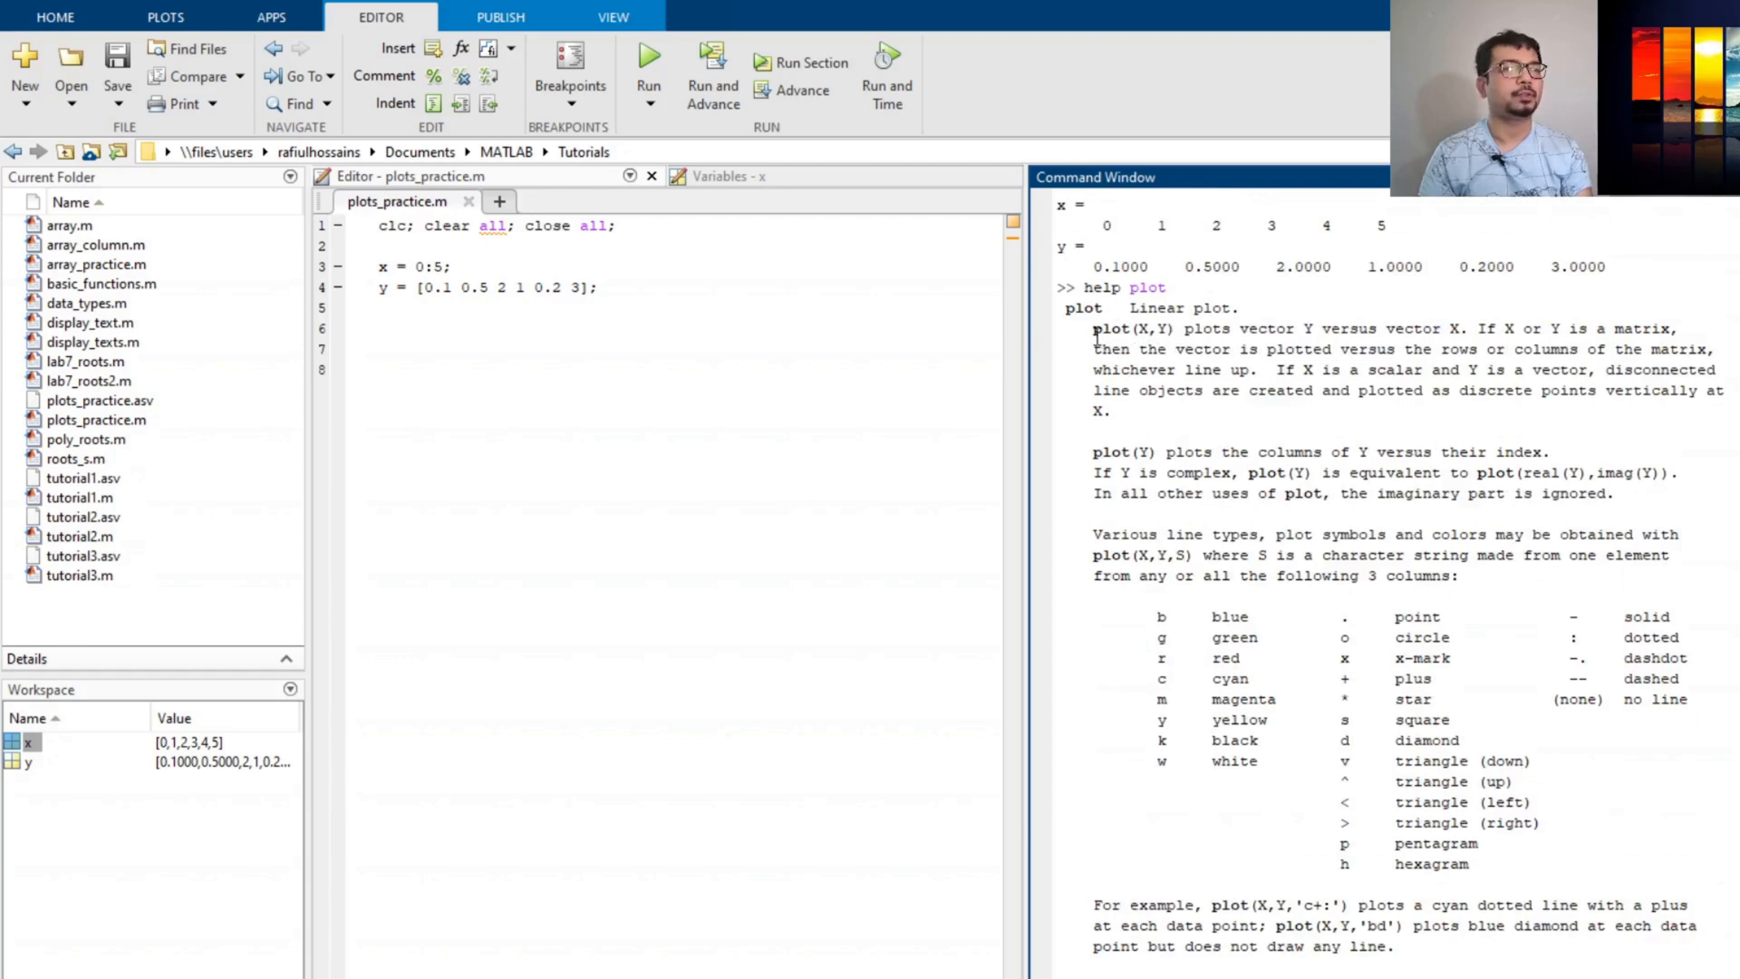
pyautogui.moveTo(1093, 328); pyautogui.dragTo(1225, 309)
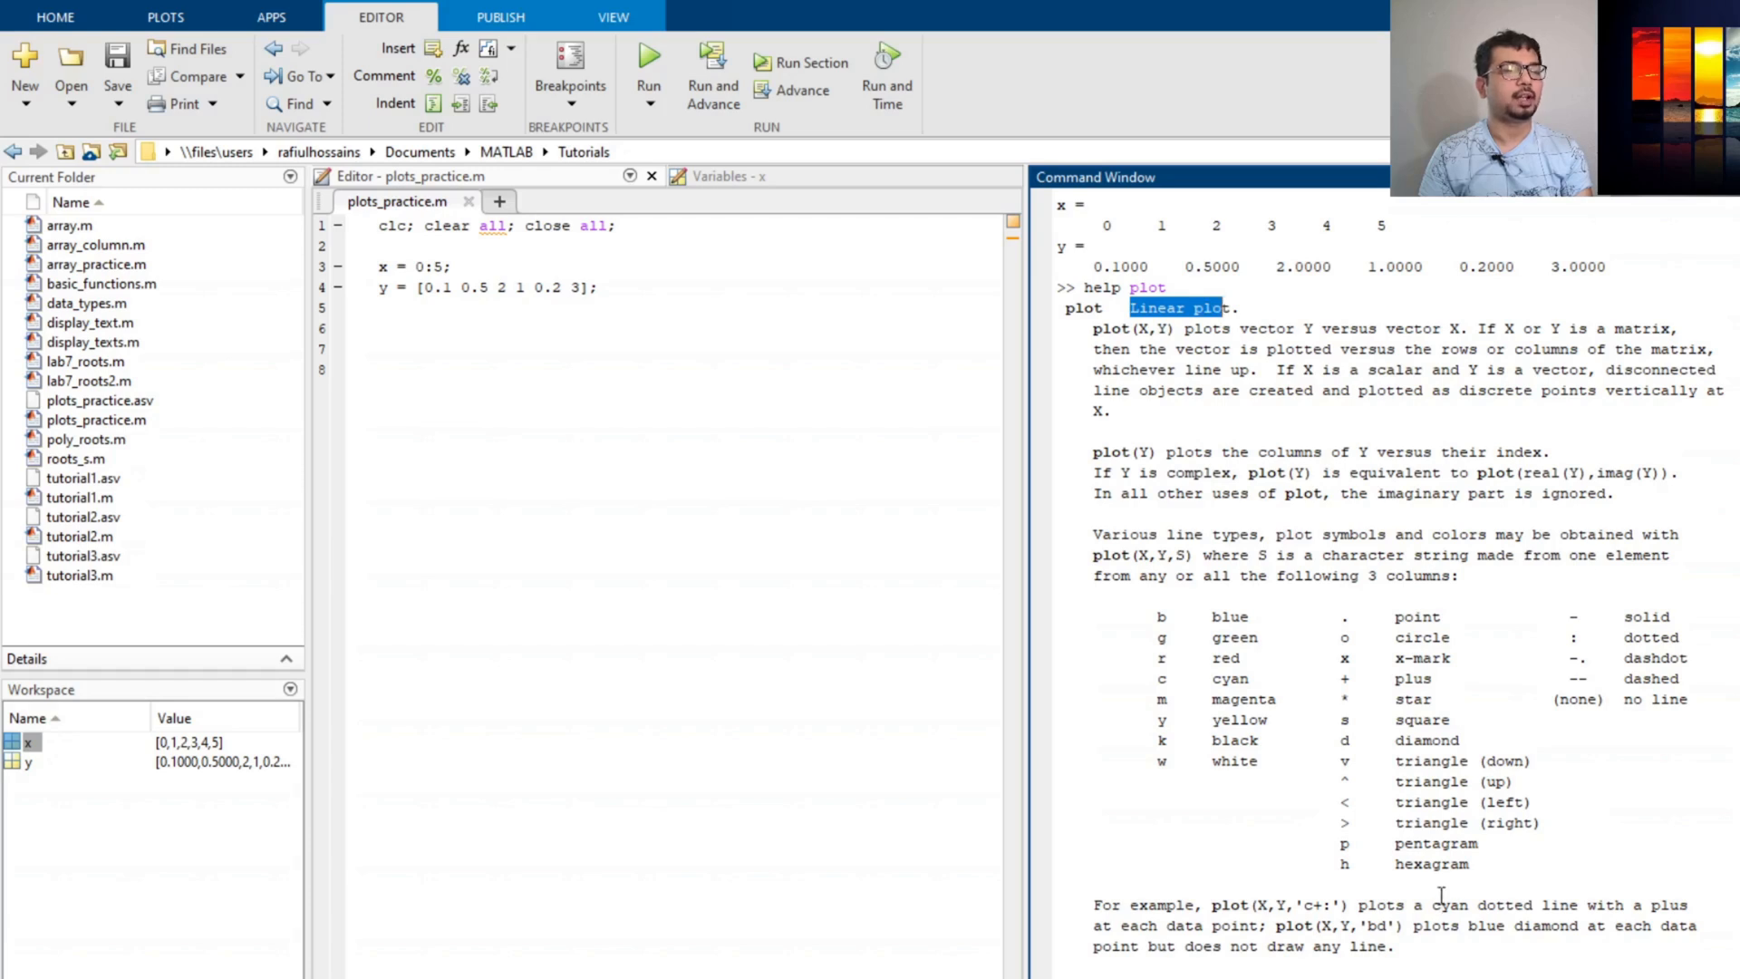
pyautogui.click(1167, 472)
pyautogui.moveTo(1093, 329); pyautogui.dragTo(1178, 329)
# Add the command plot(x,y) on line 6 of the script, below the vector definitions
pyautogui.click(444, 330)
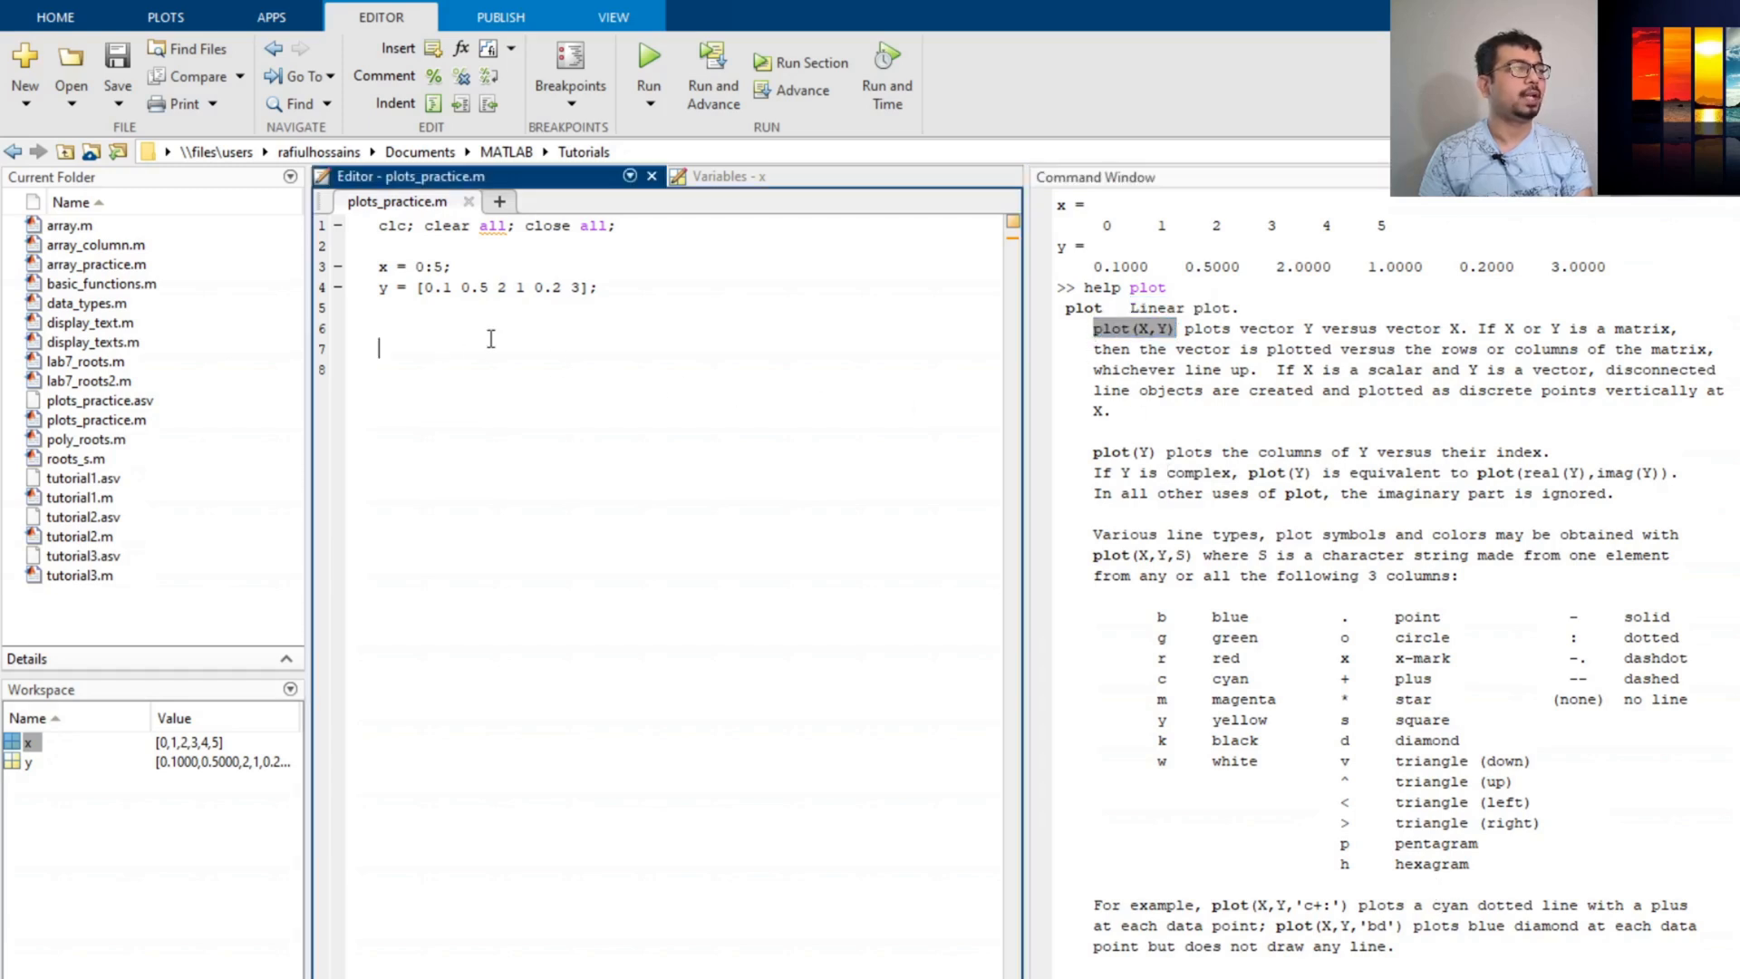
pyautogui.write('pl')
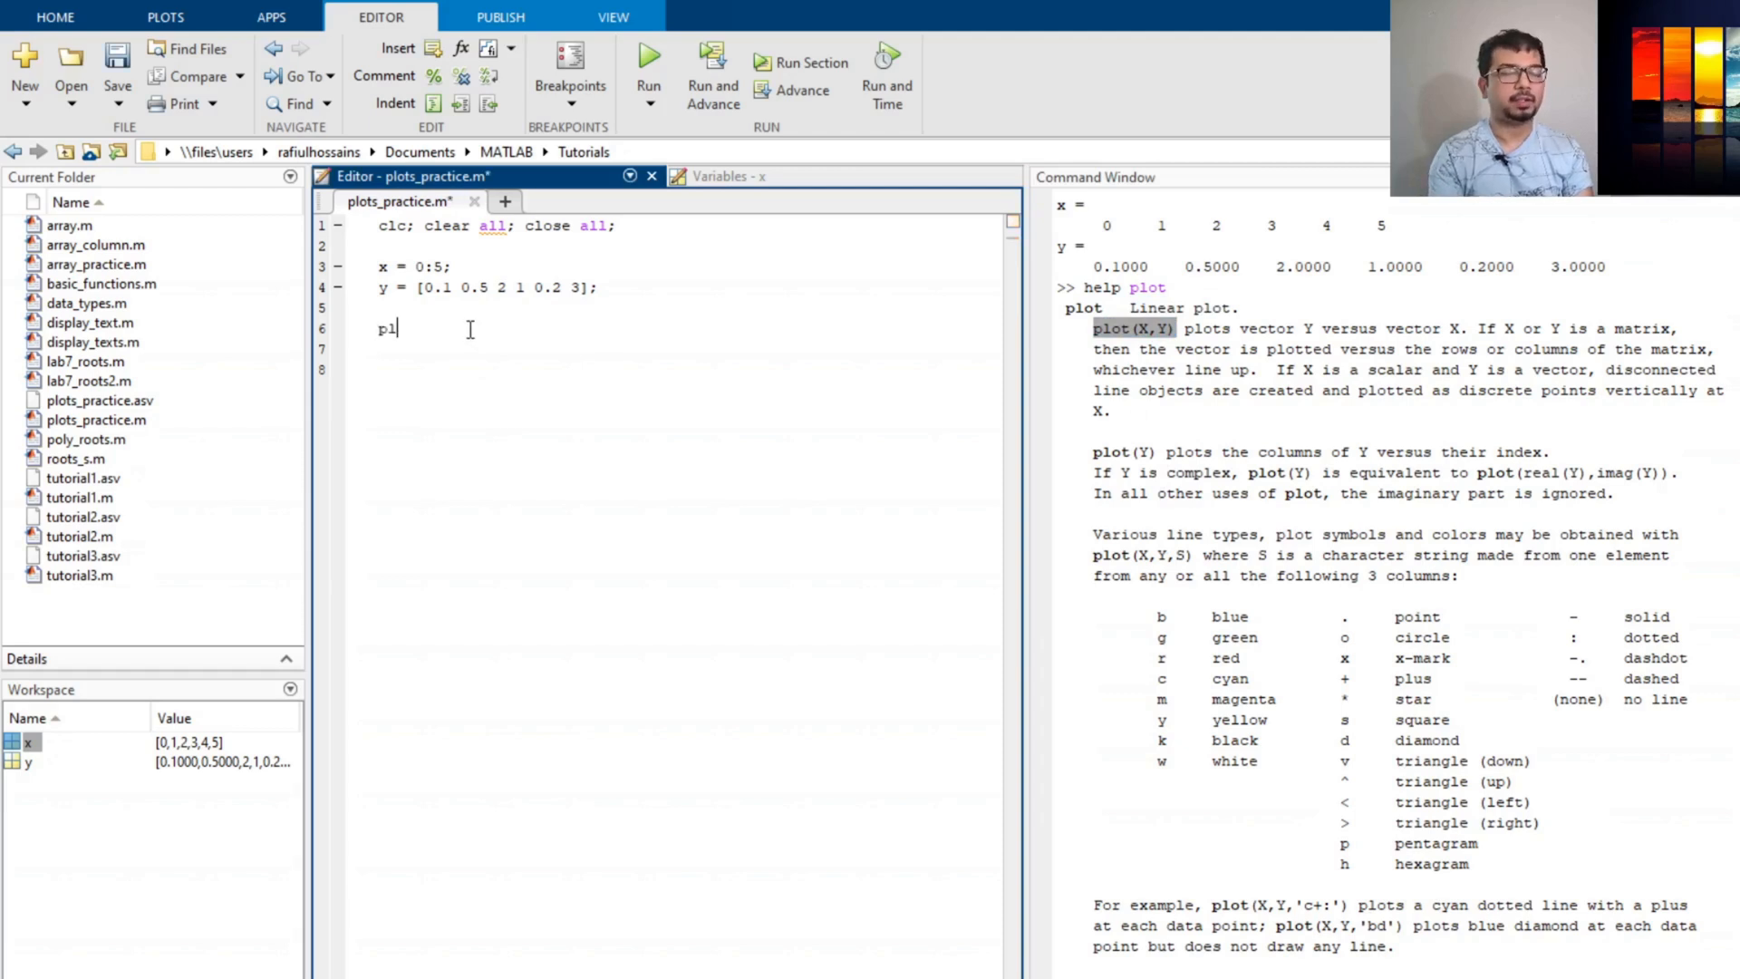
pyautogui.write('ot(')
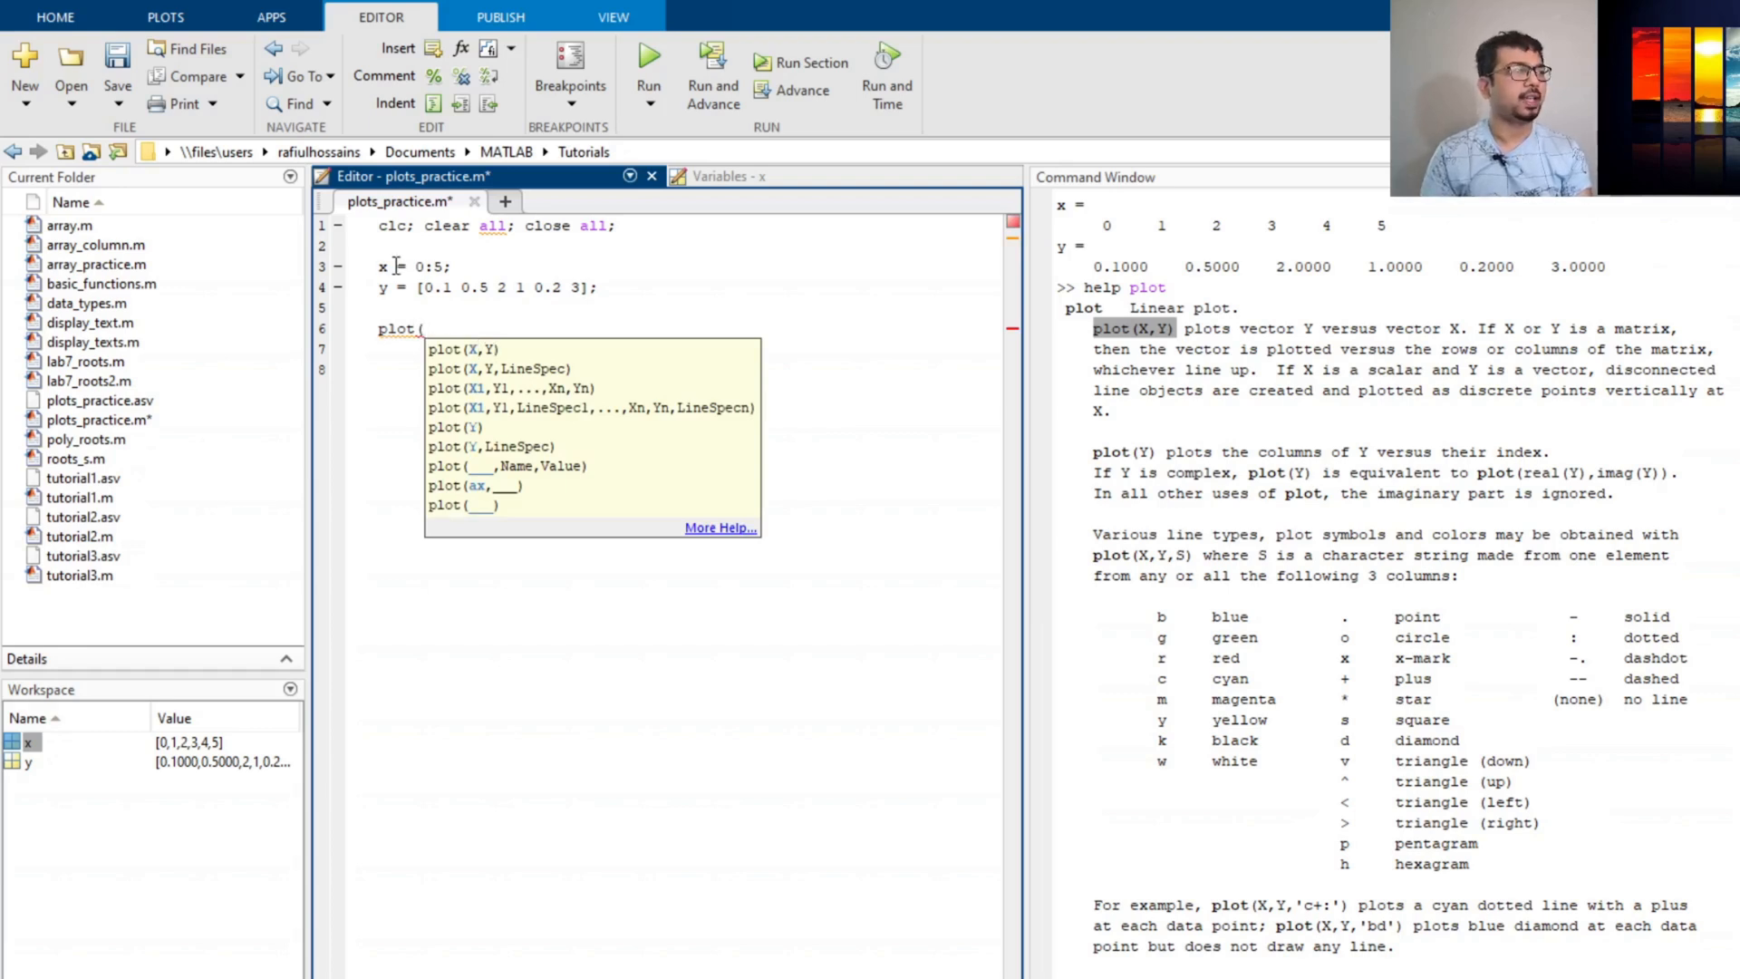
pyautogui.write('x,')
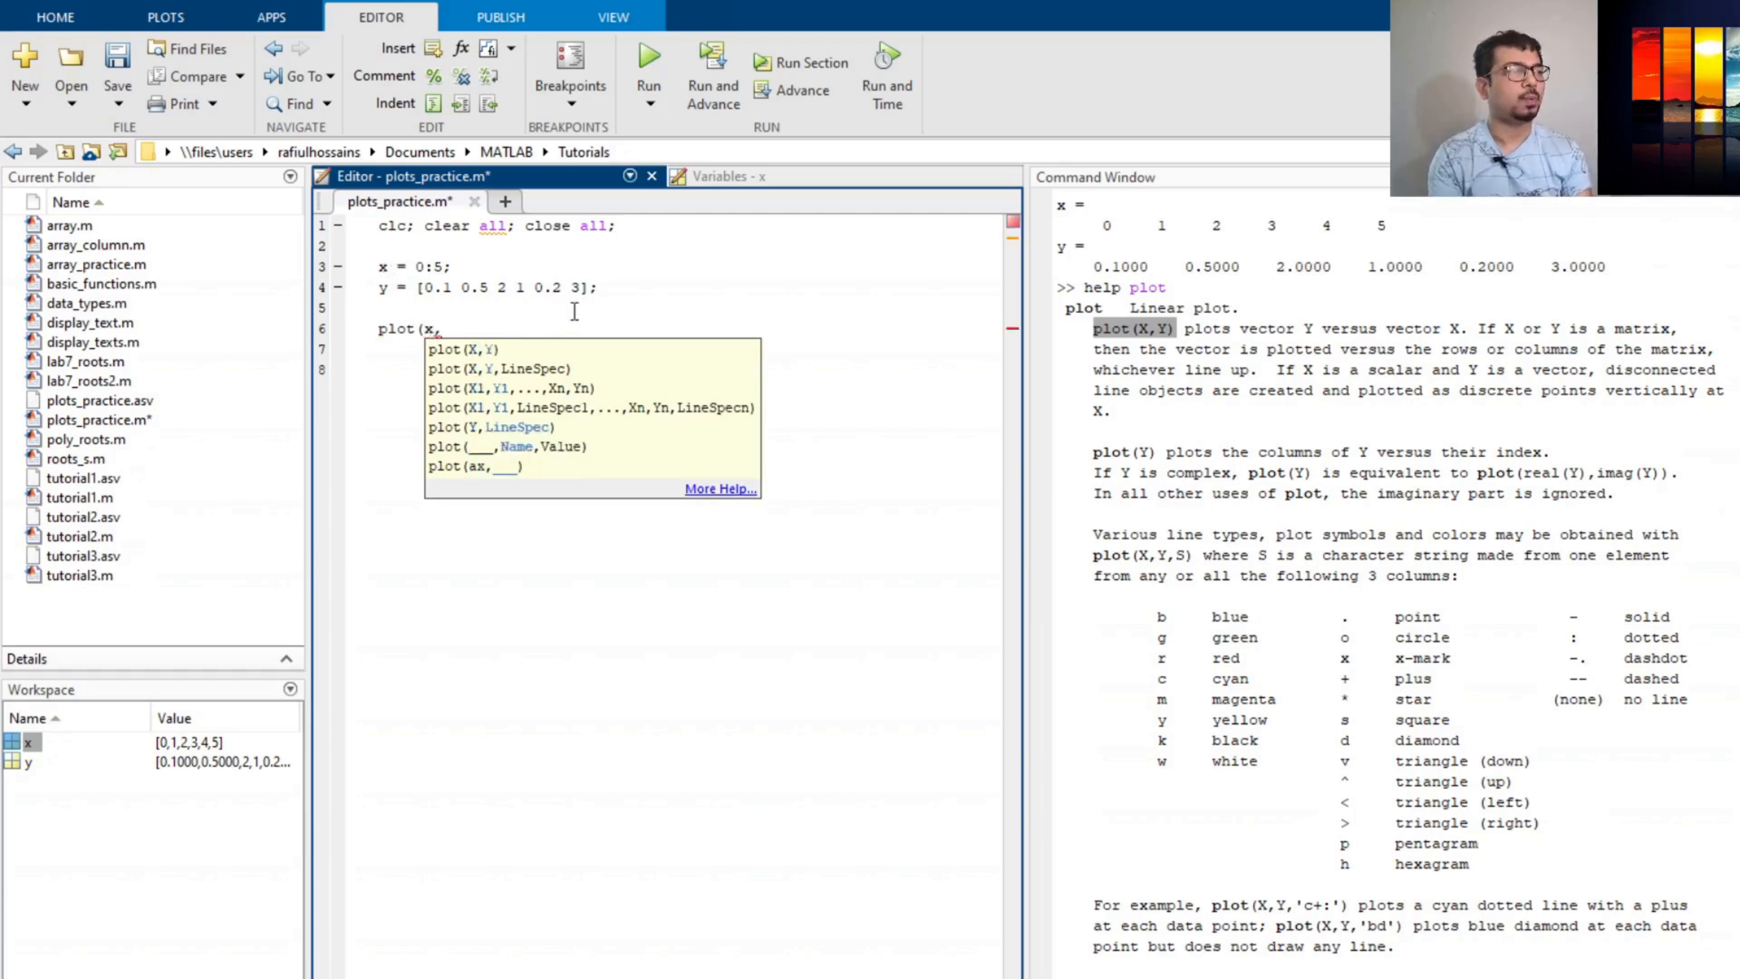
pyautogui.write('y')
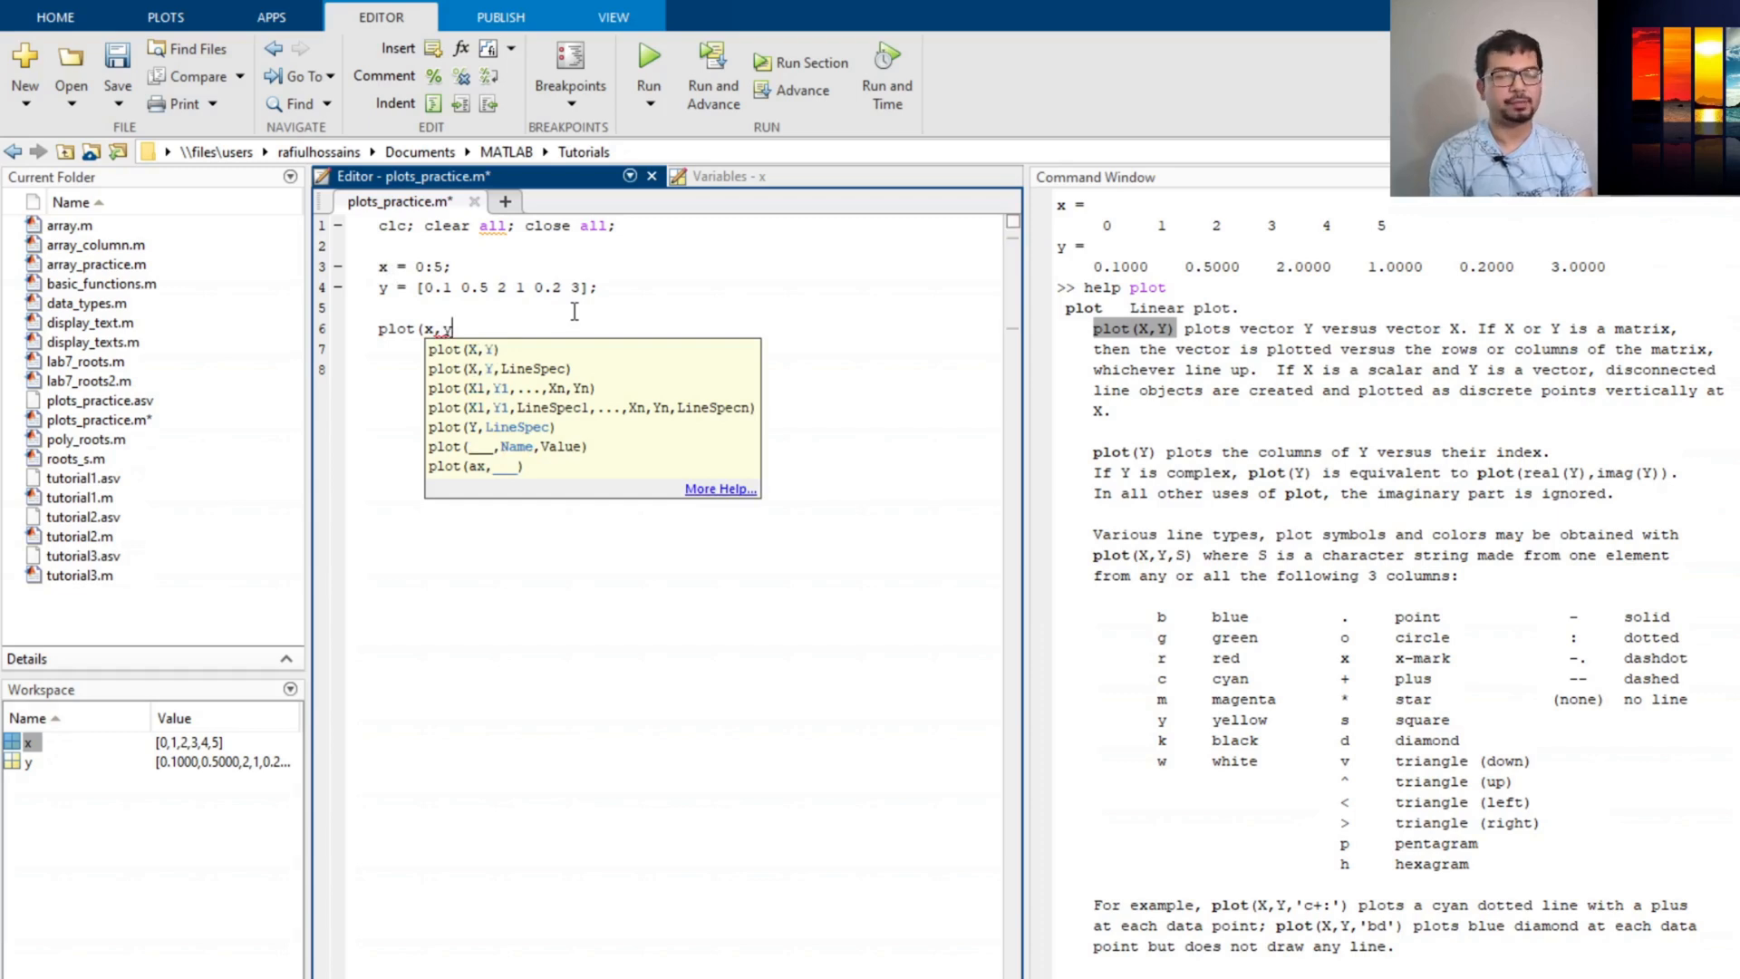
pyautogui.write(')')
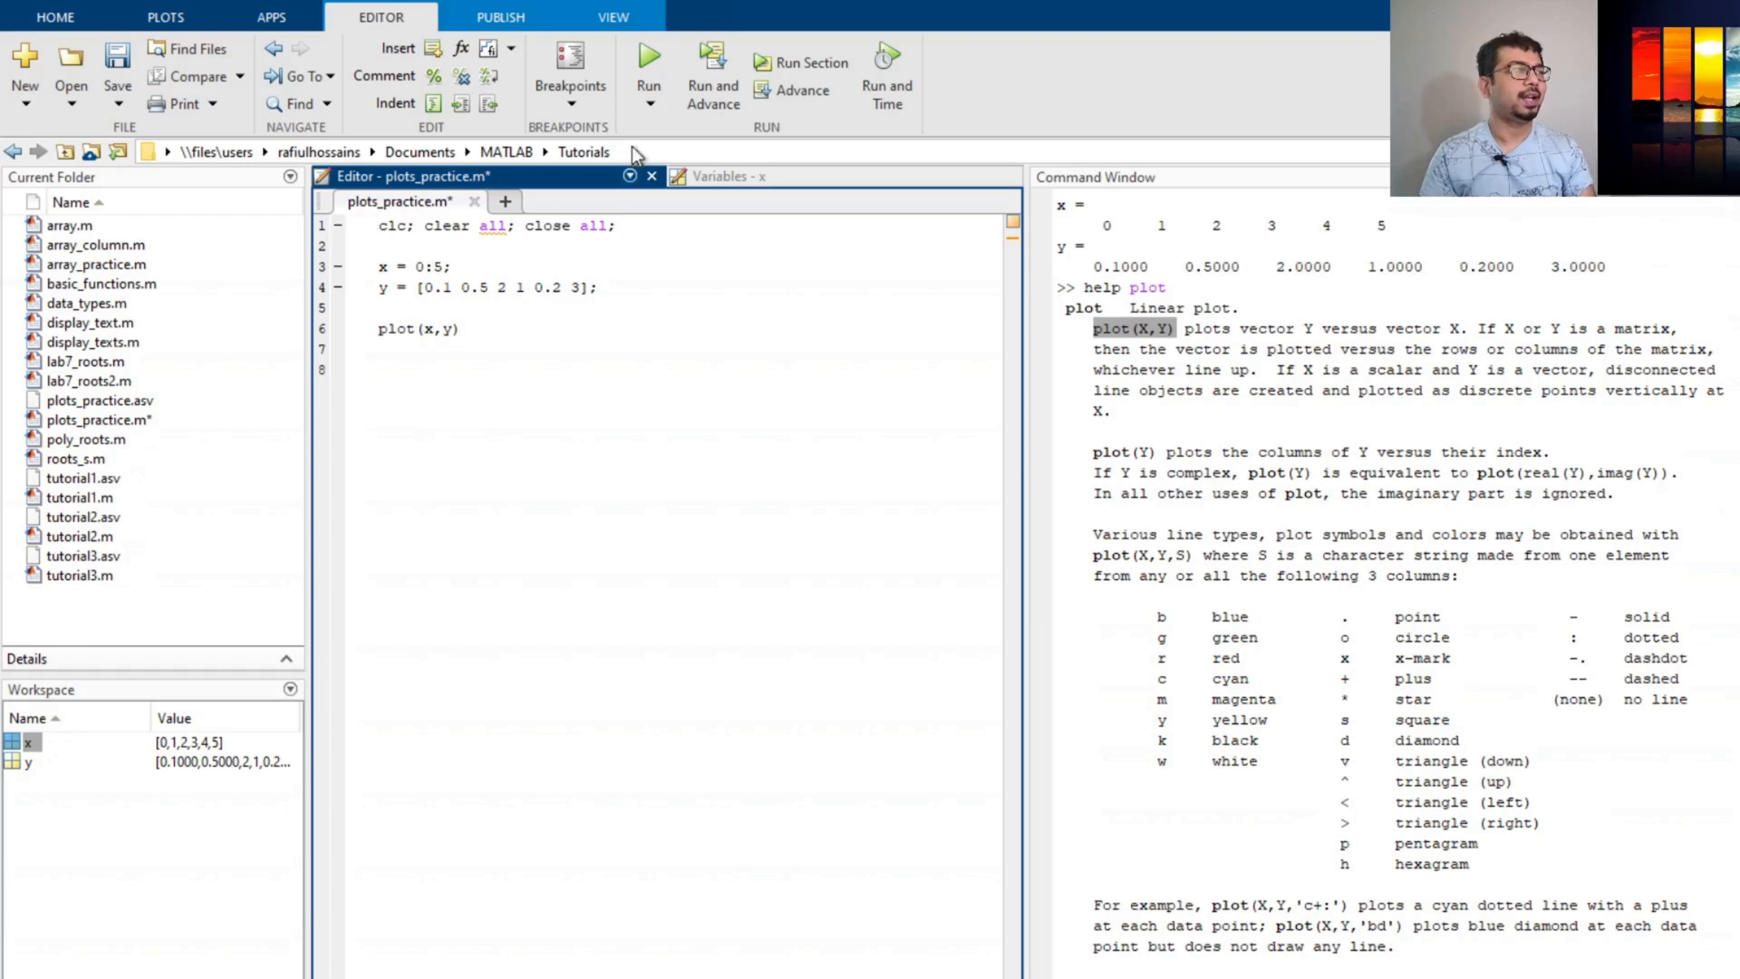
# Run the script to plot y against x, and move the figure window clear of the toolbar to examine the curve
pyautogui.click(649, 72)
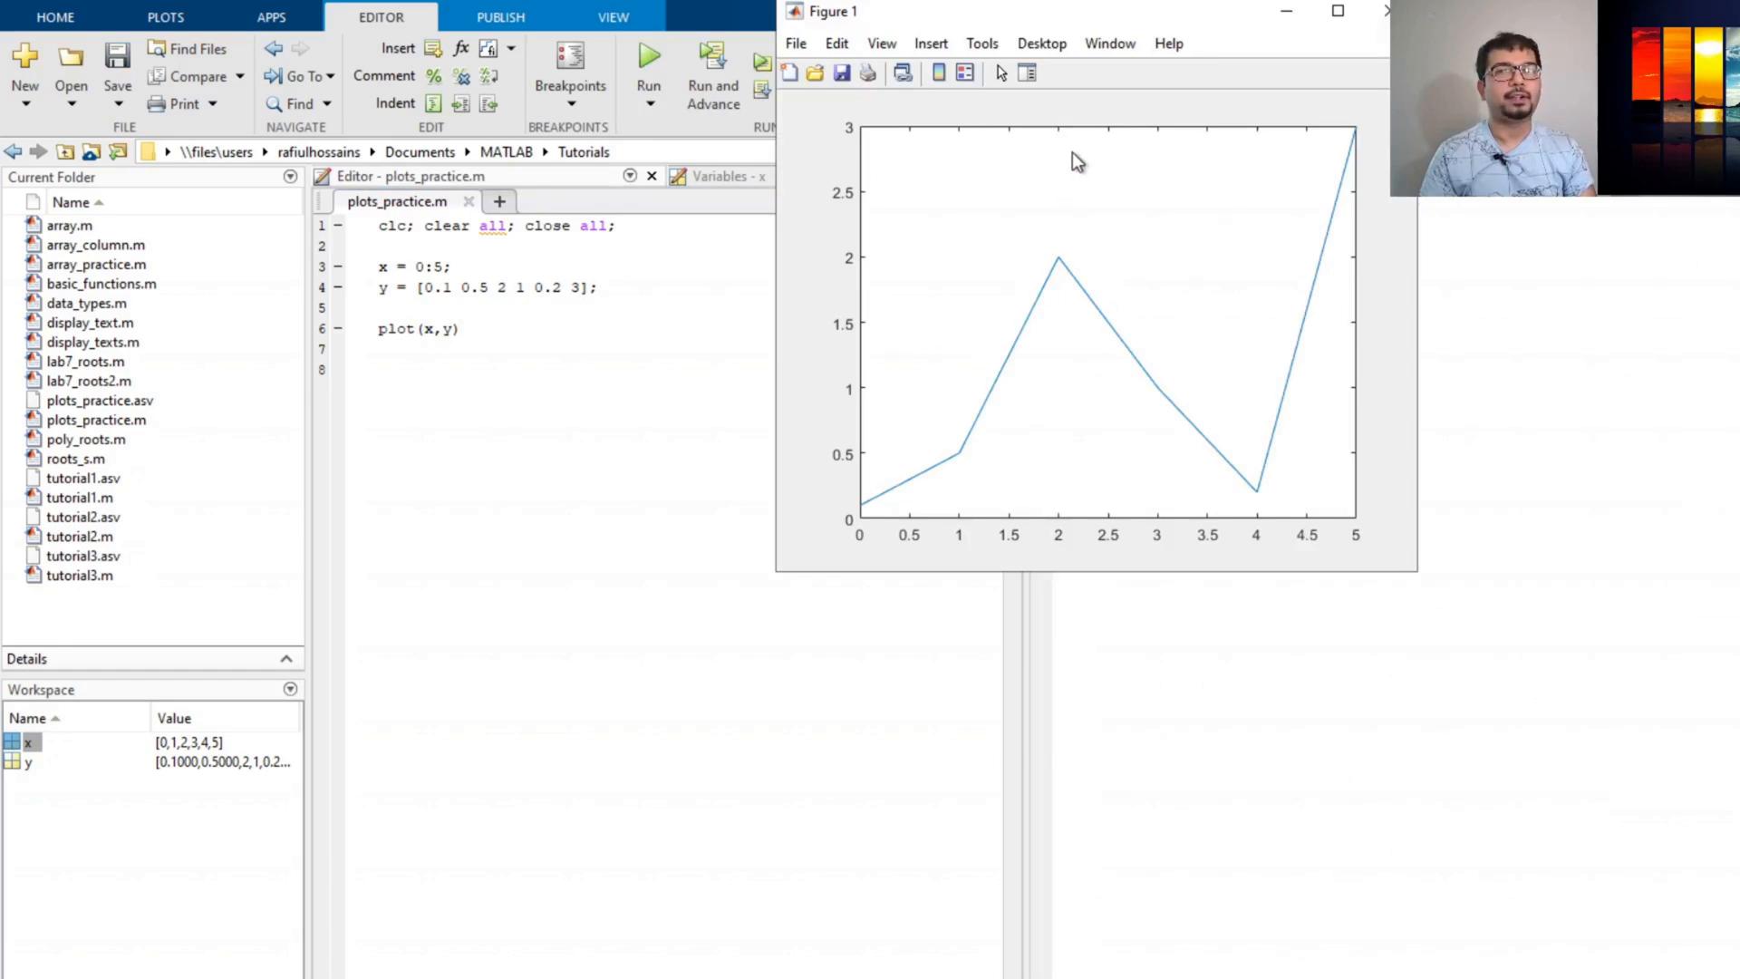
pyautogui.moveTo(1075, 20); pyautogui.dragTo(1053, 187)
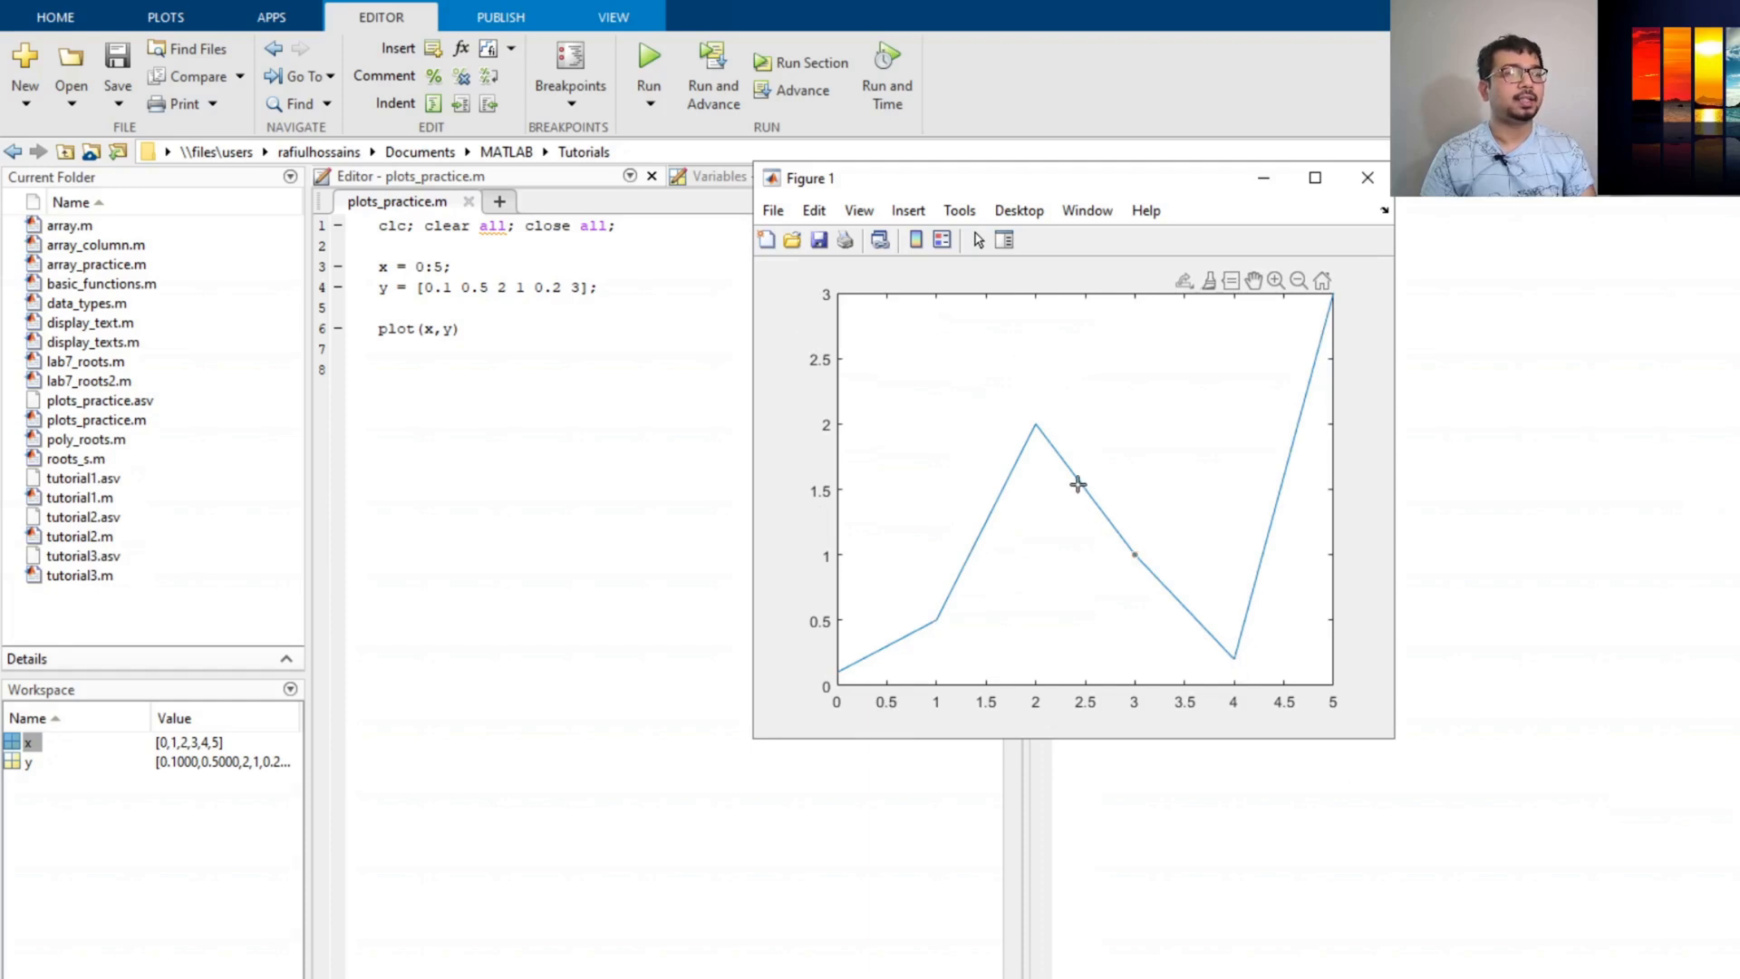
pyautogui.moveTo(1036, 431)
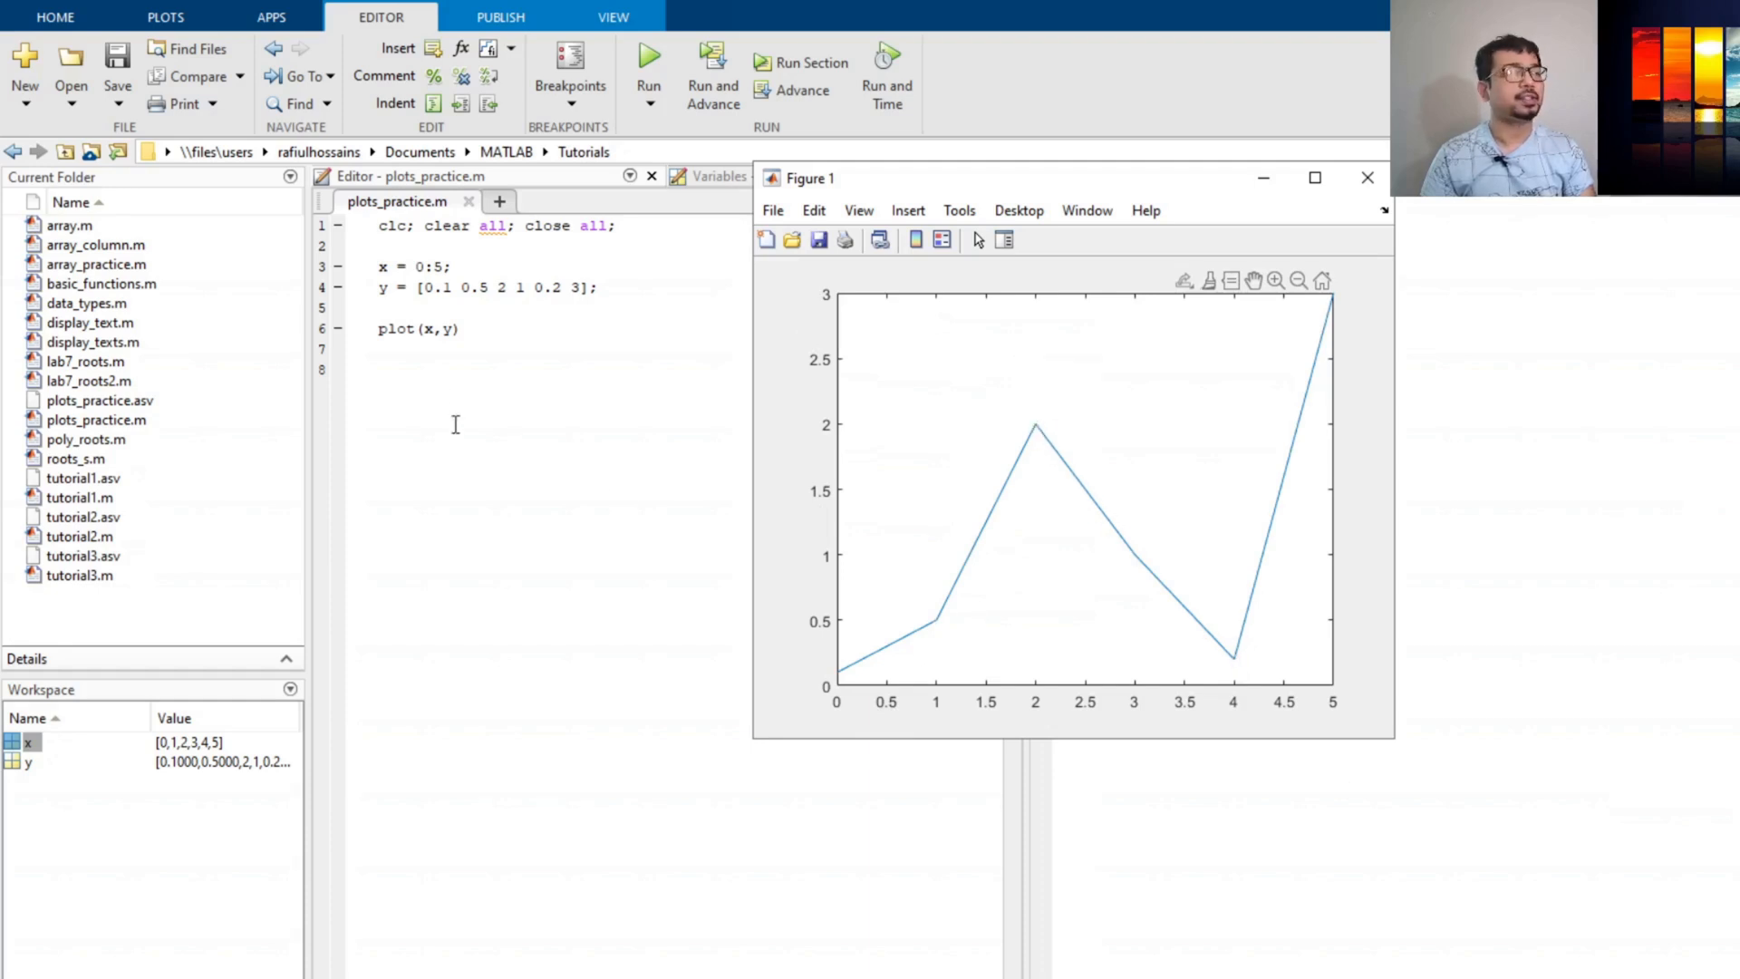
# Change the plot command on line 6 to plot(y) and run the script to plot y against its index
pyautogui.click(462, 332)
pyautogui.press('BackSpace')
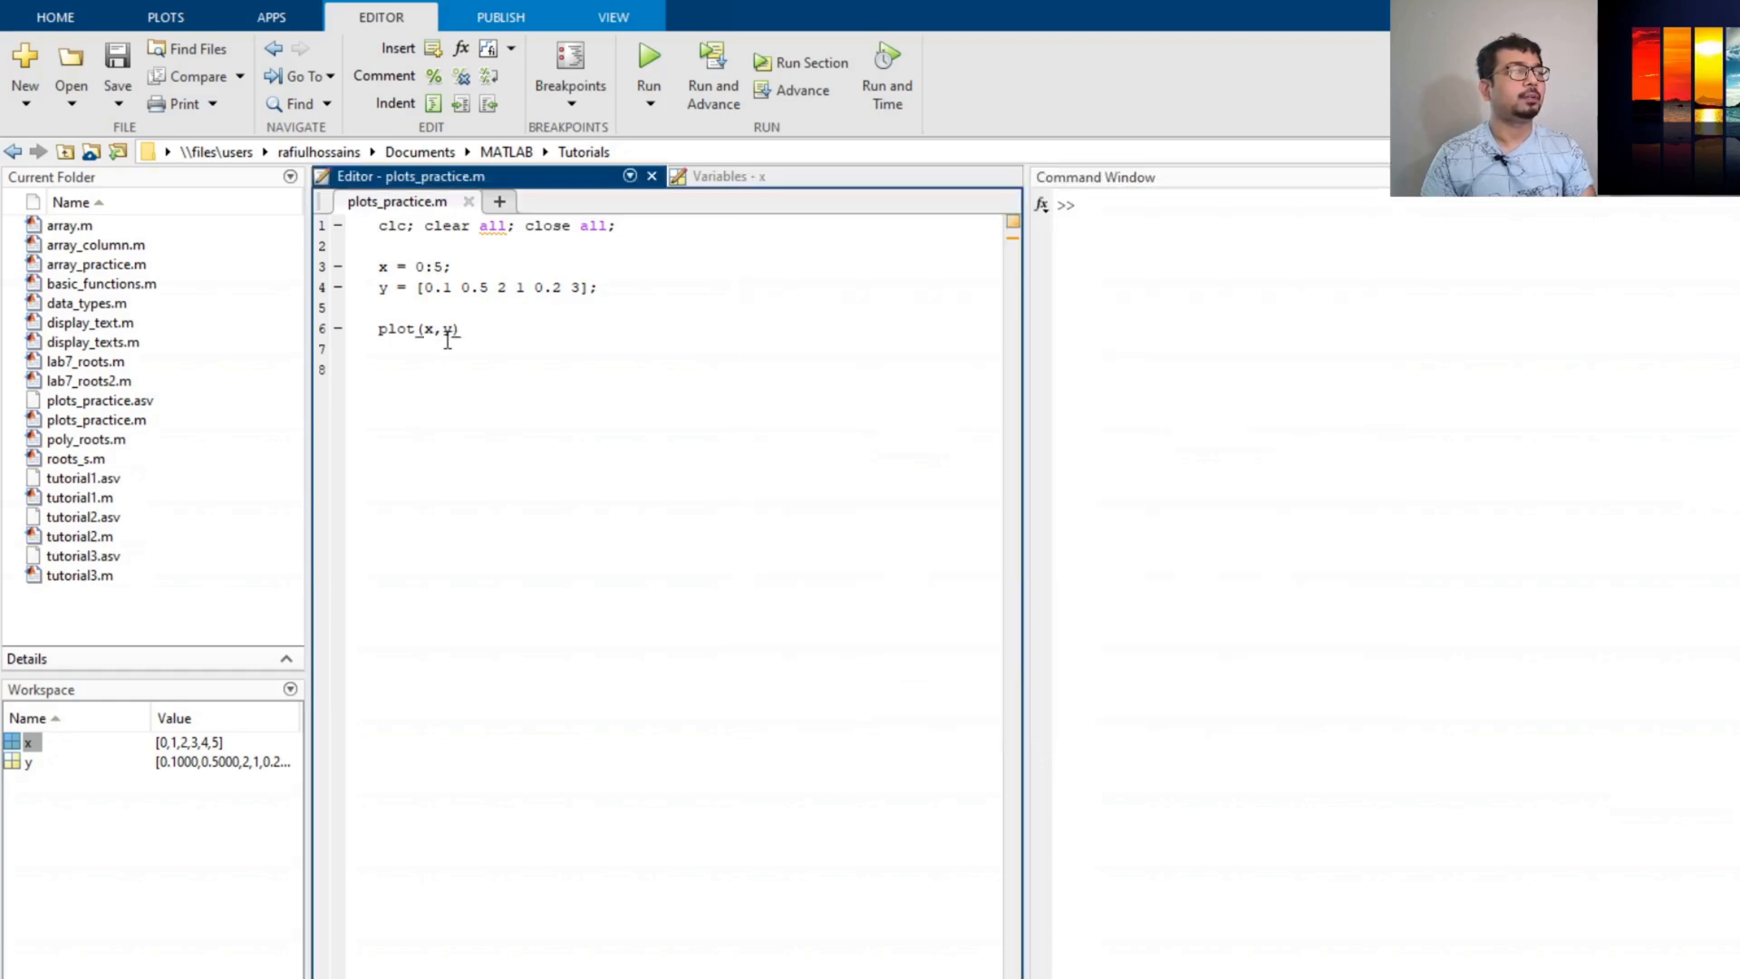
pyautogui.write(')')
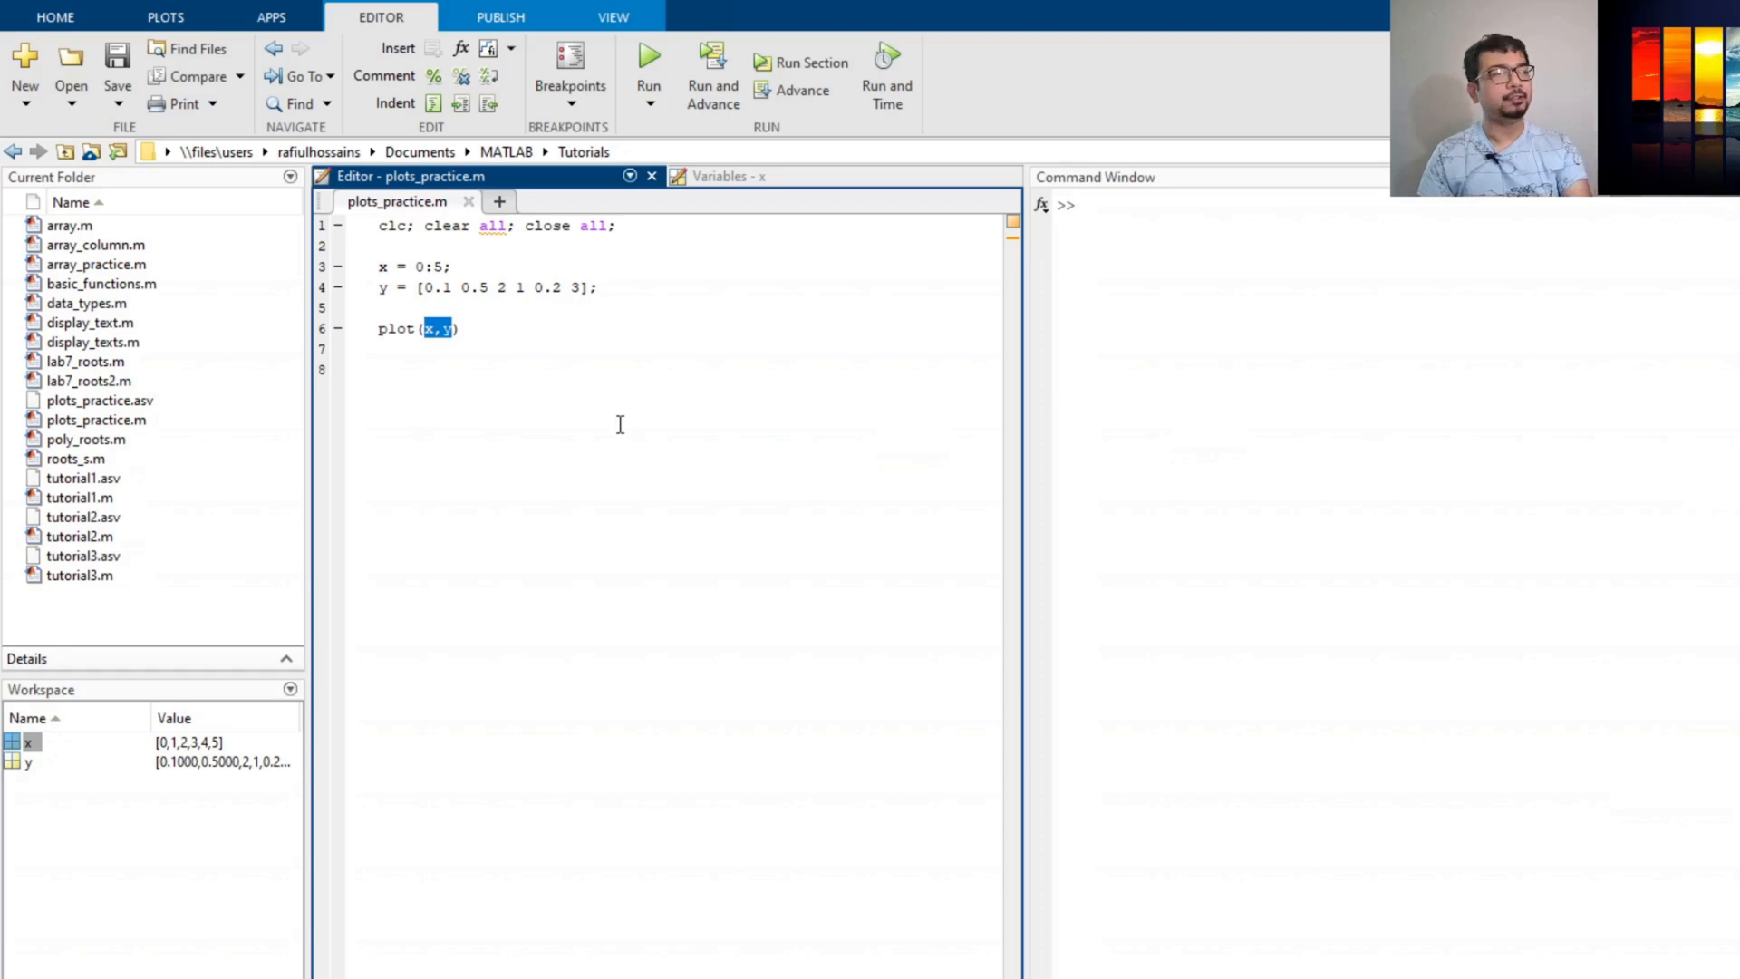
pyautogui.press('BackSpace')
pyautogui.write('y')
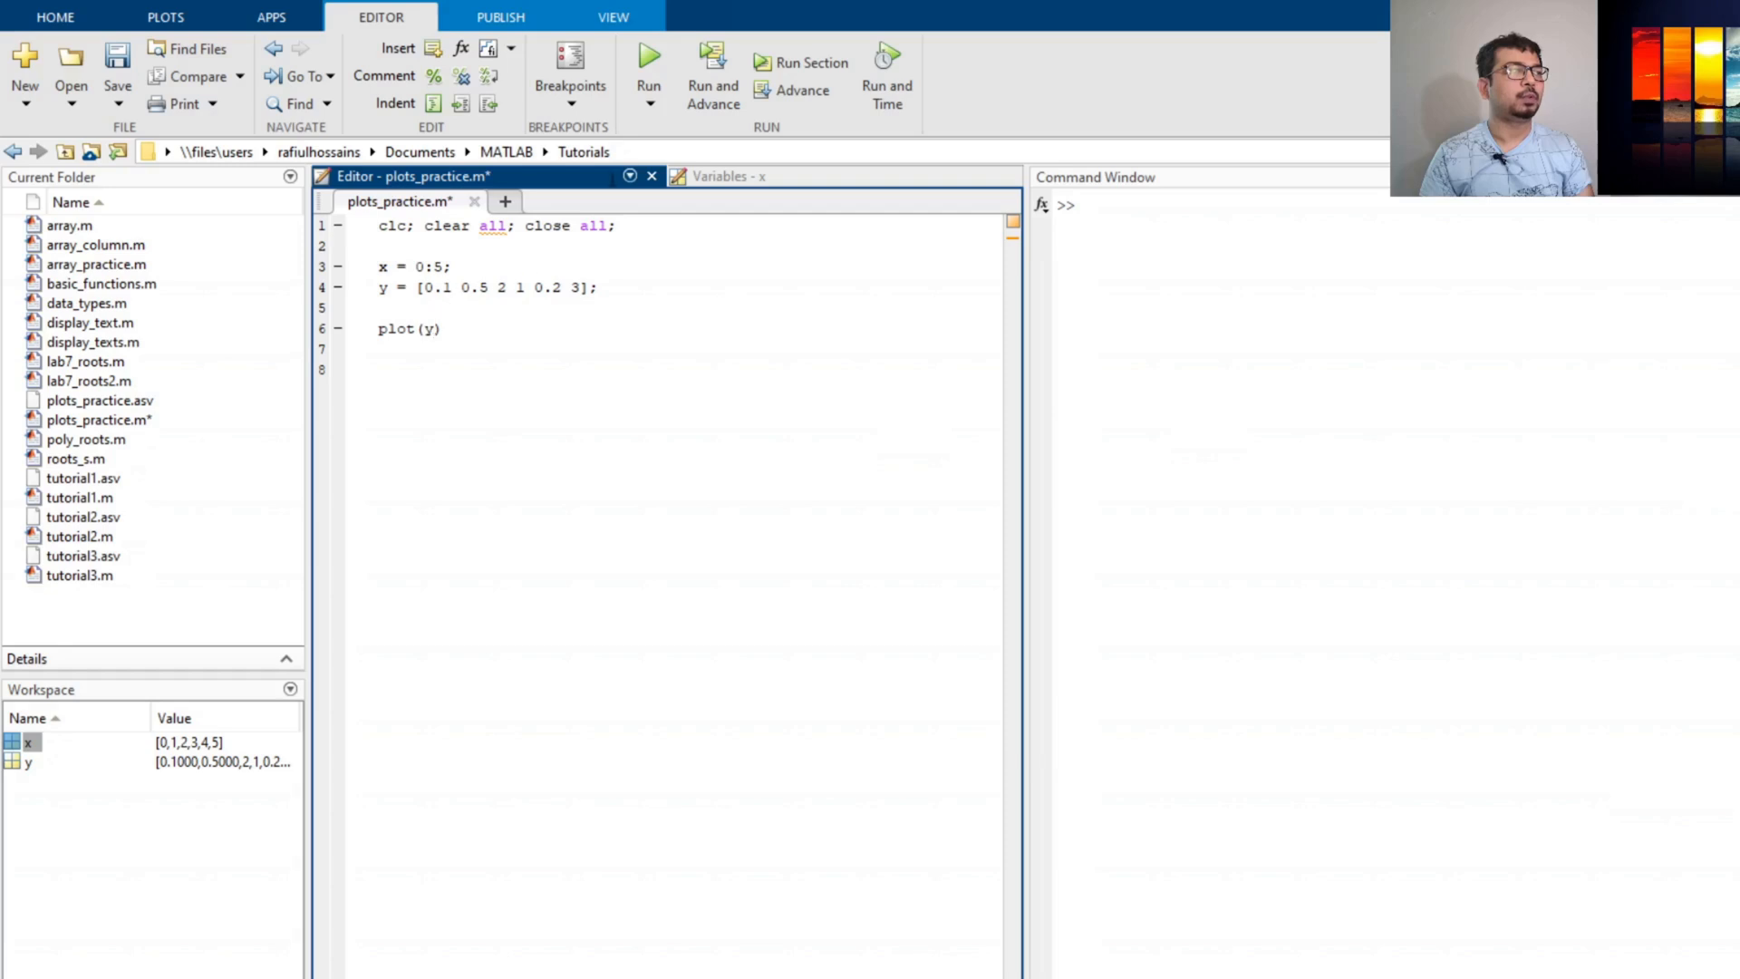
pyautogui.click(648, 68)
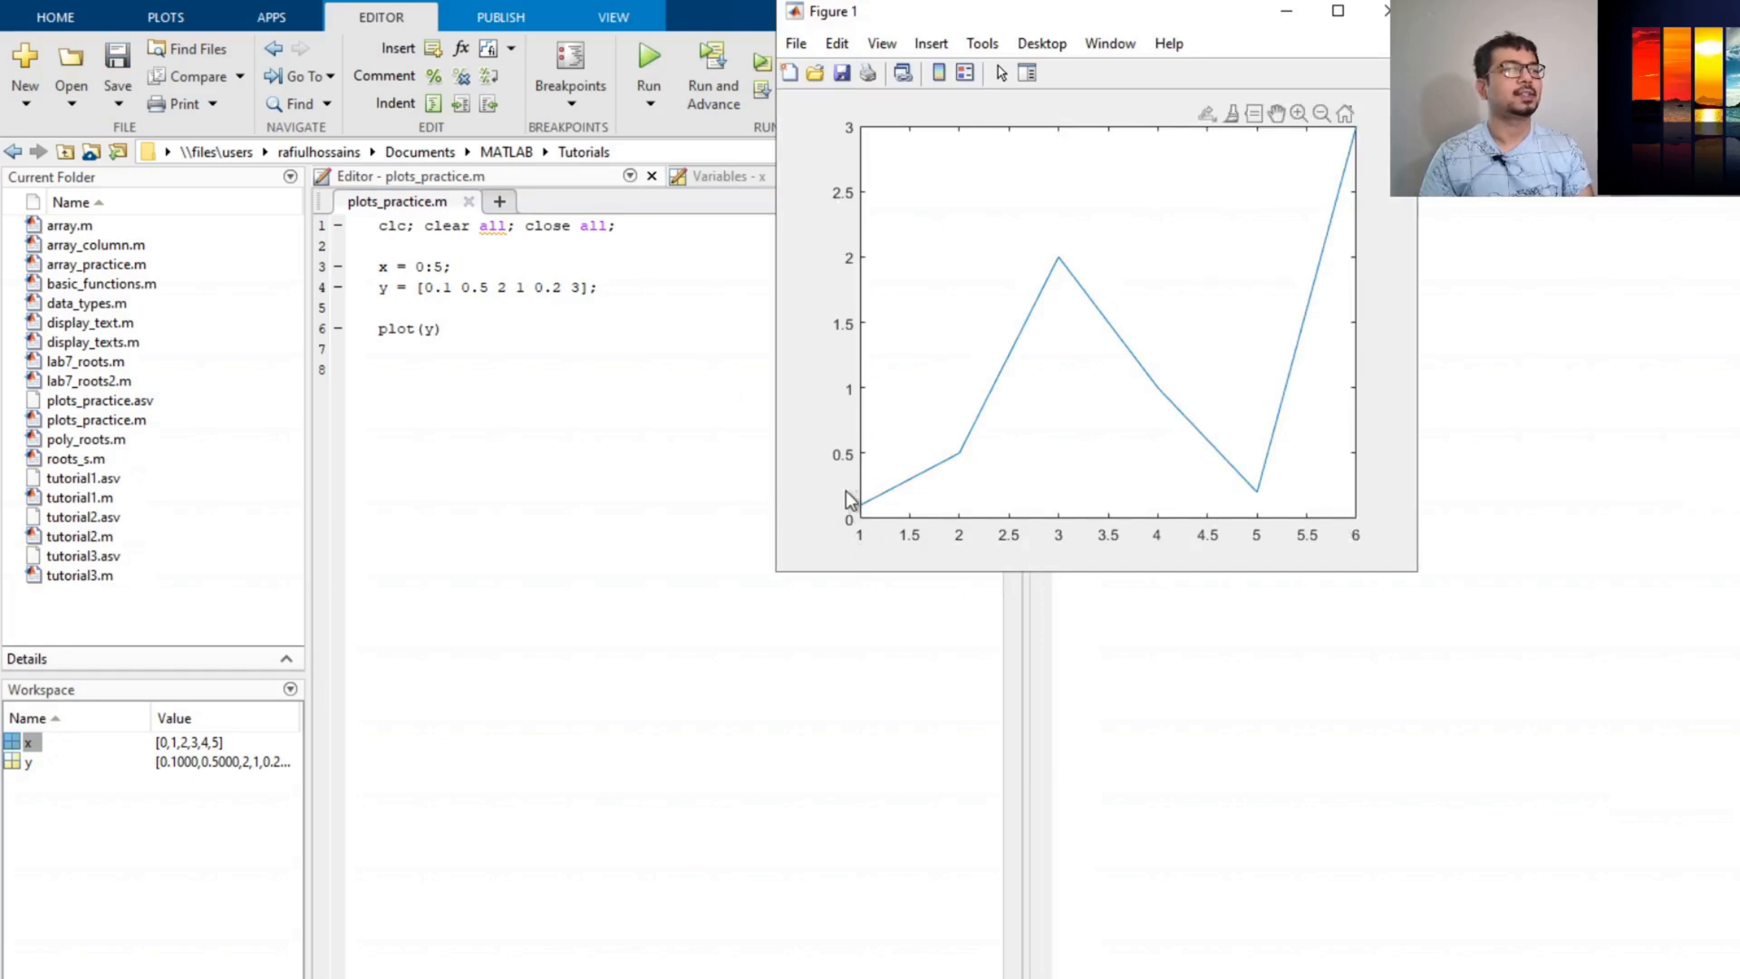
# Restore the plot command to plot(x,y), rerun the script, and place the figure window beside the code to inspect its data points
pyautogui.click(426, 330)
pyautogui.write('x,')
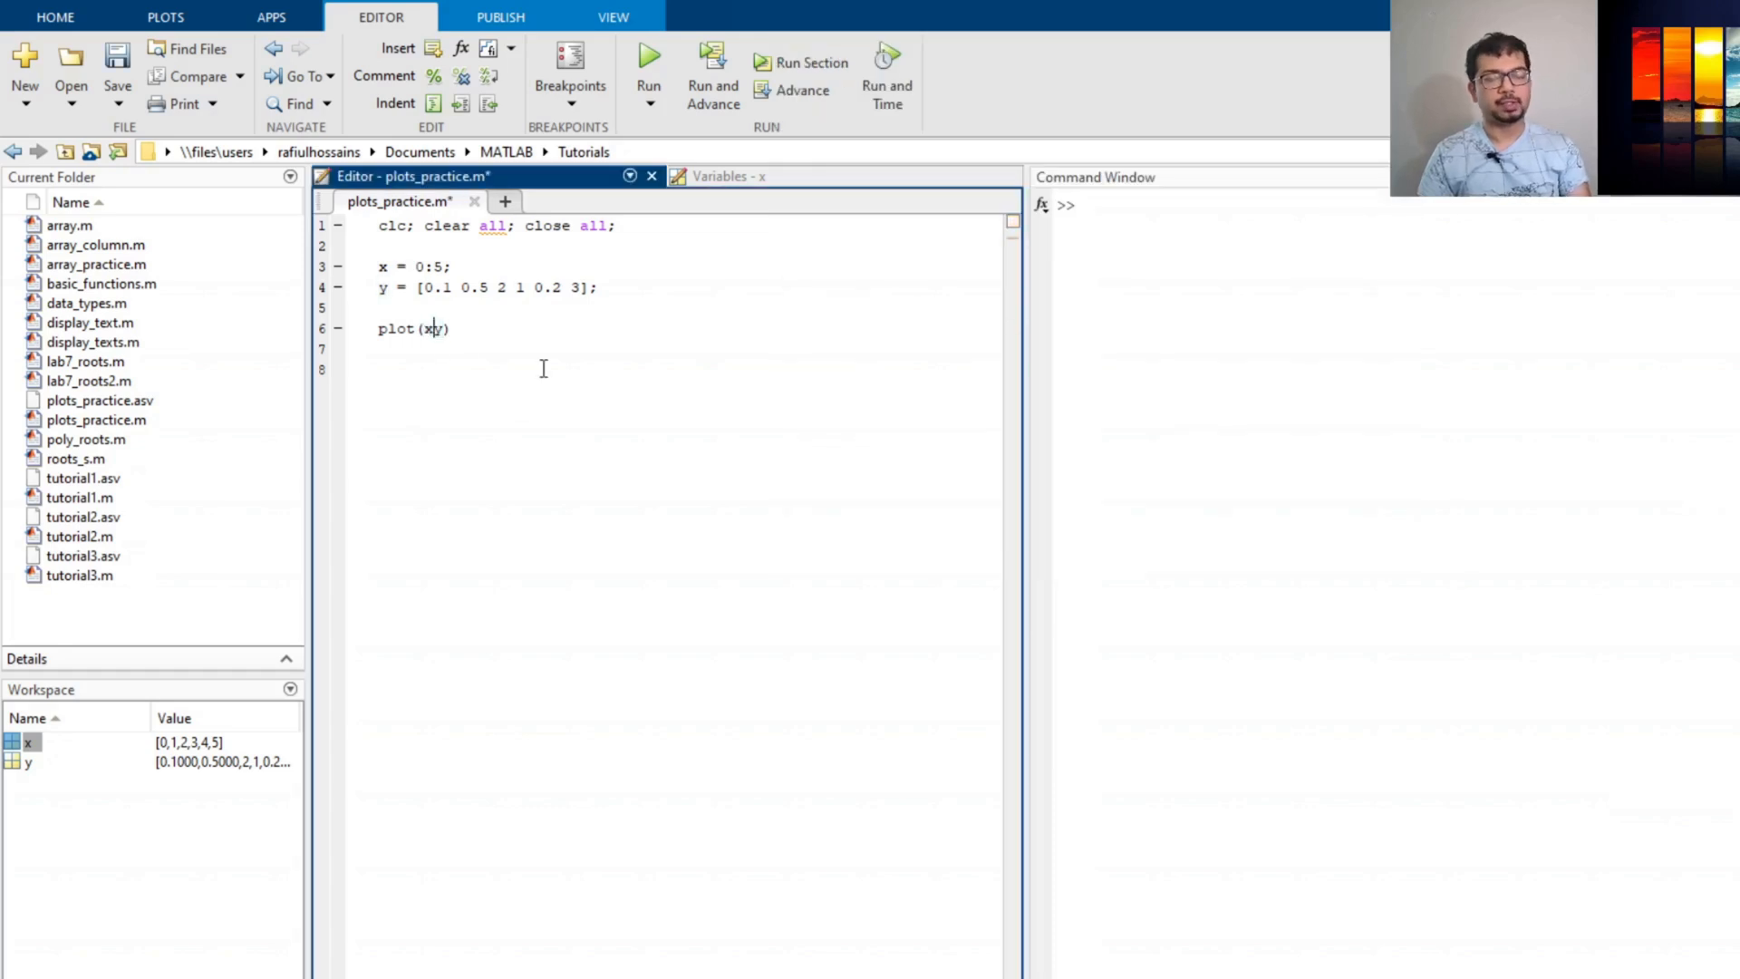
pyautogui.click(649, 66)
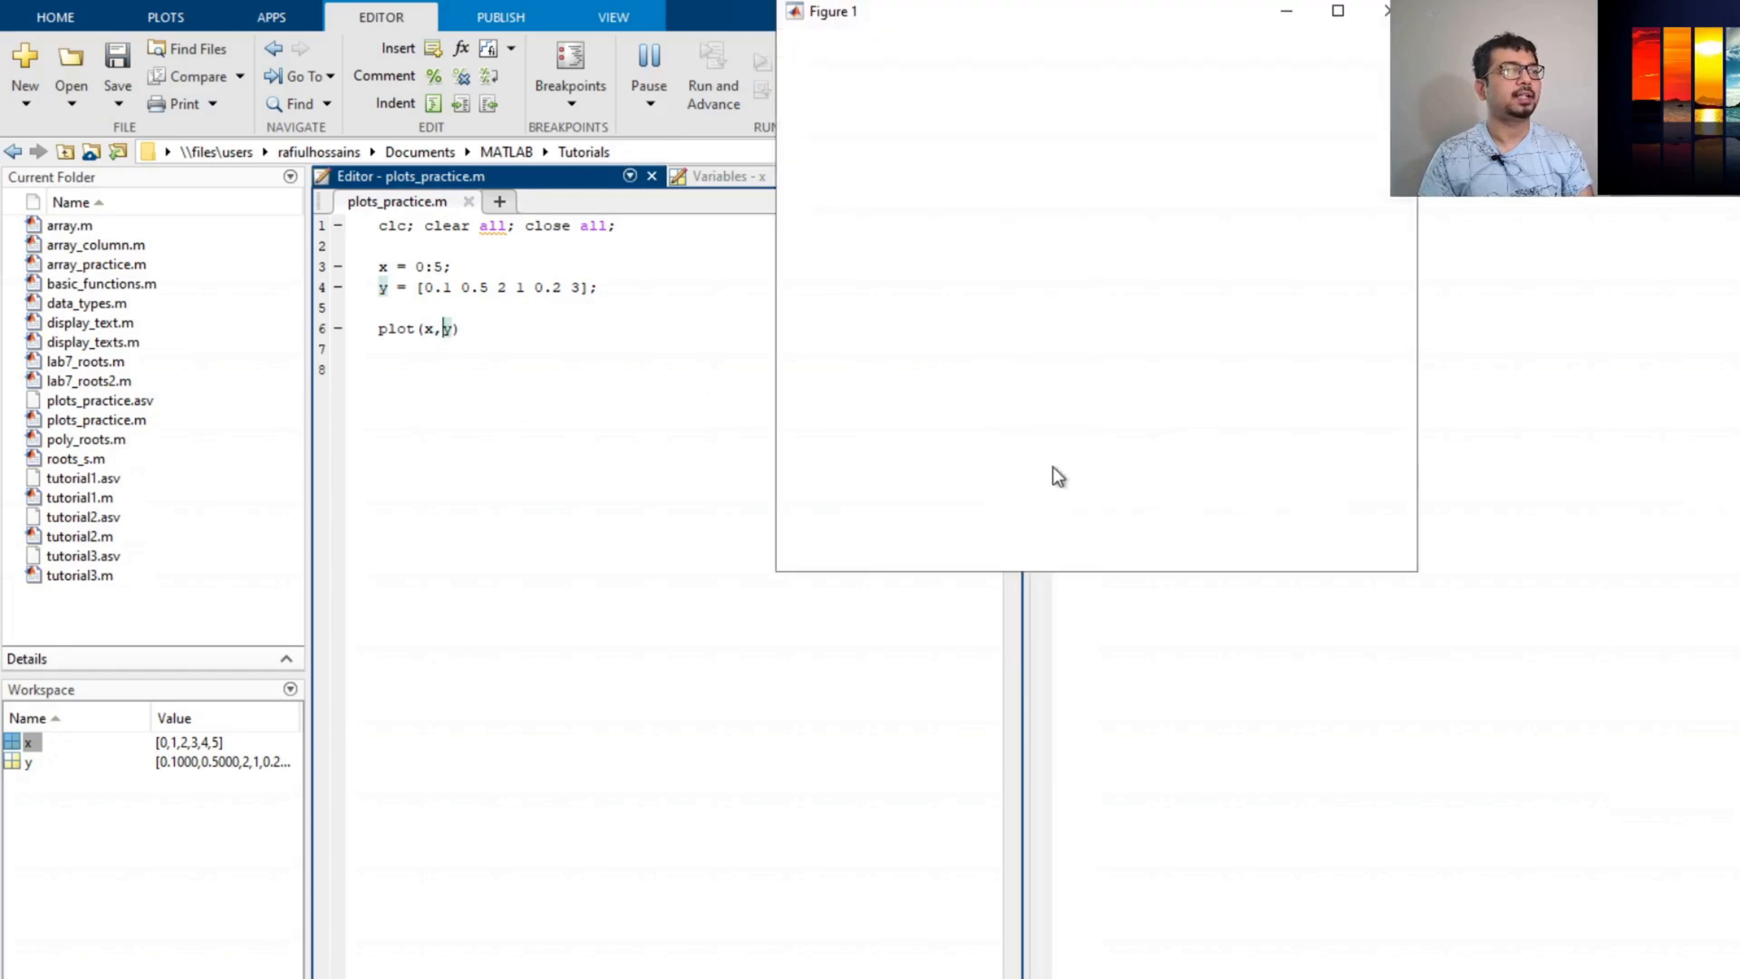
pyautogui.moveTo(1078, 20); pyautogui.dragTo(1056, 263)
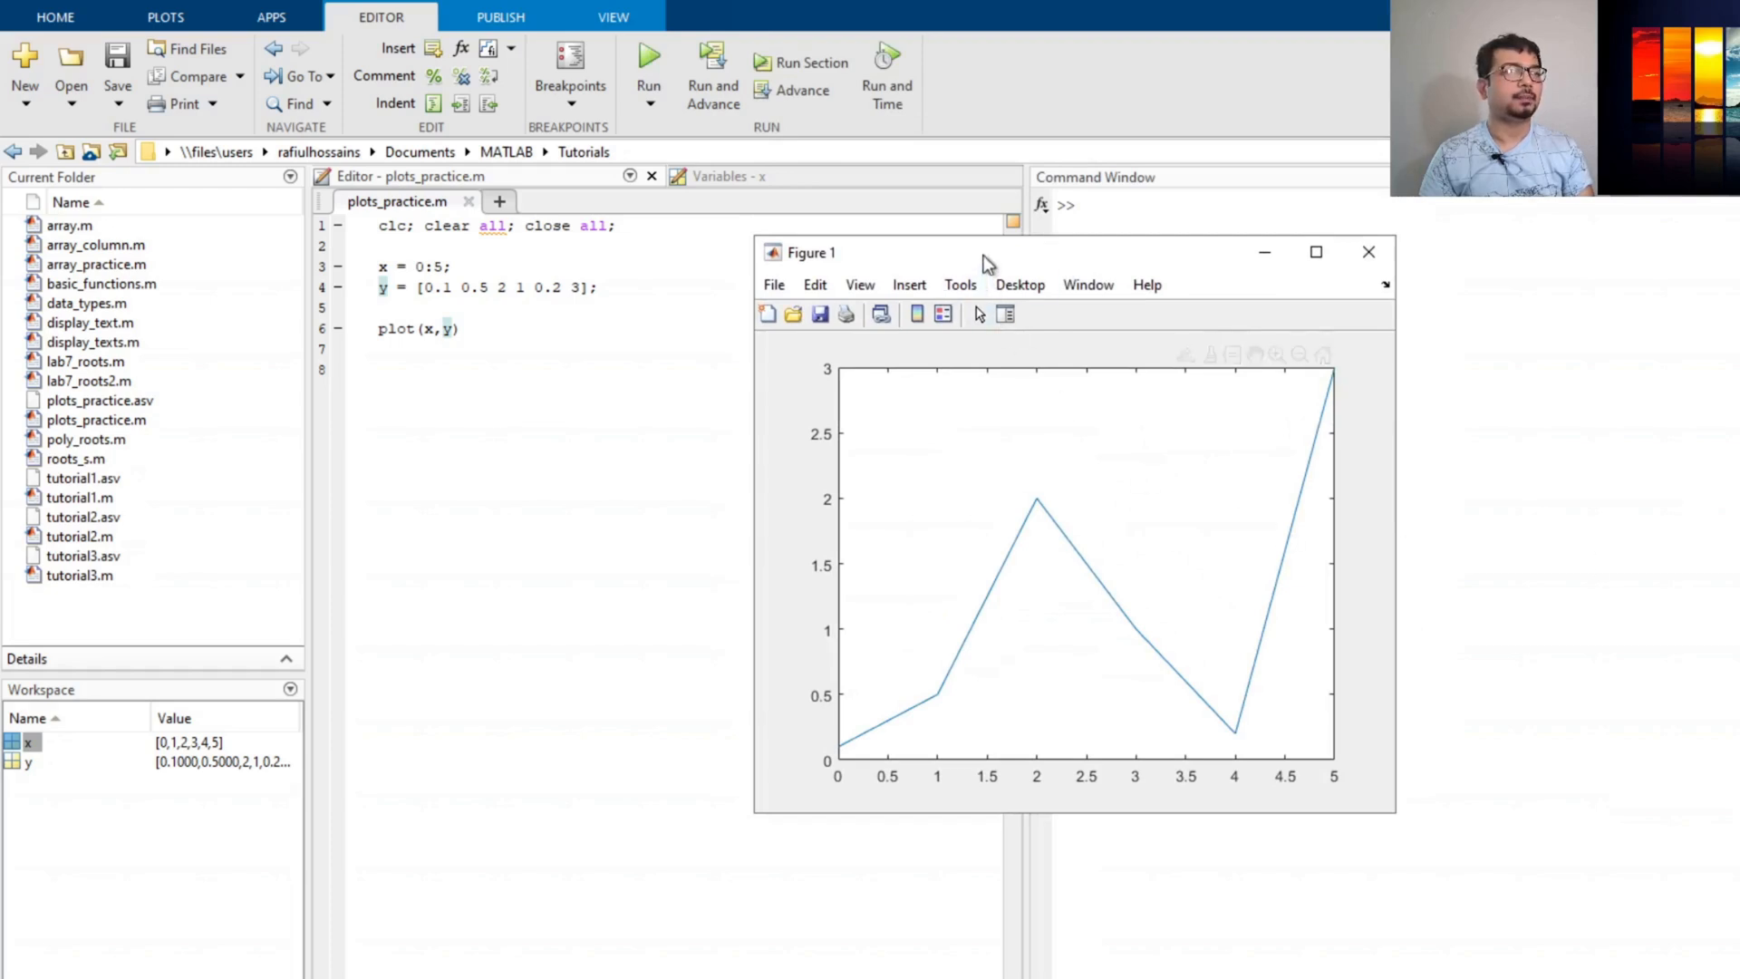
pyautogui.moveTo(982, 253); pyautogui.dragTo(1035, 225)
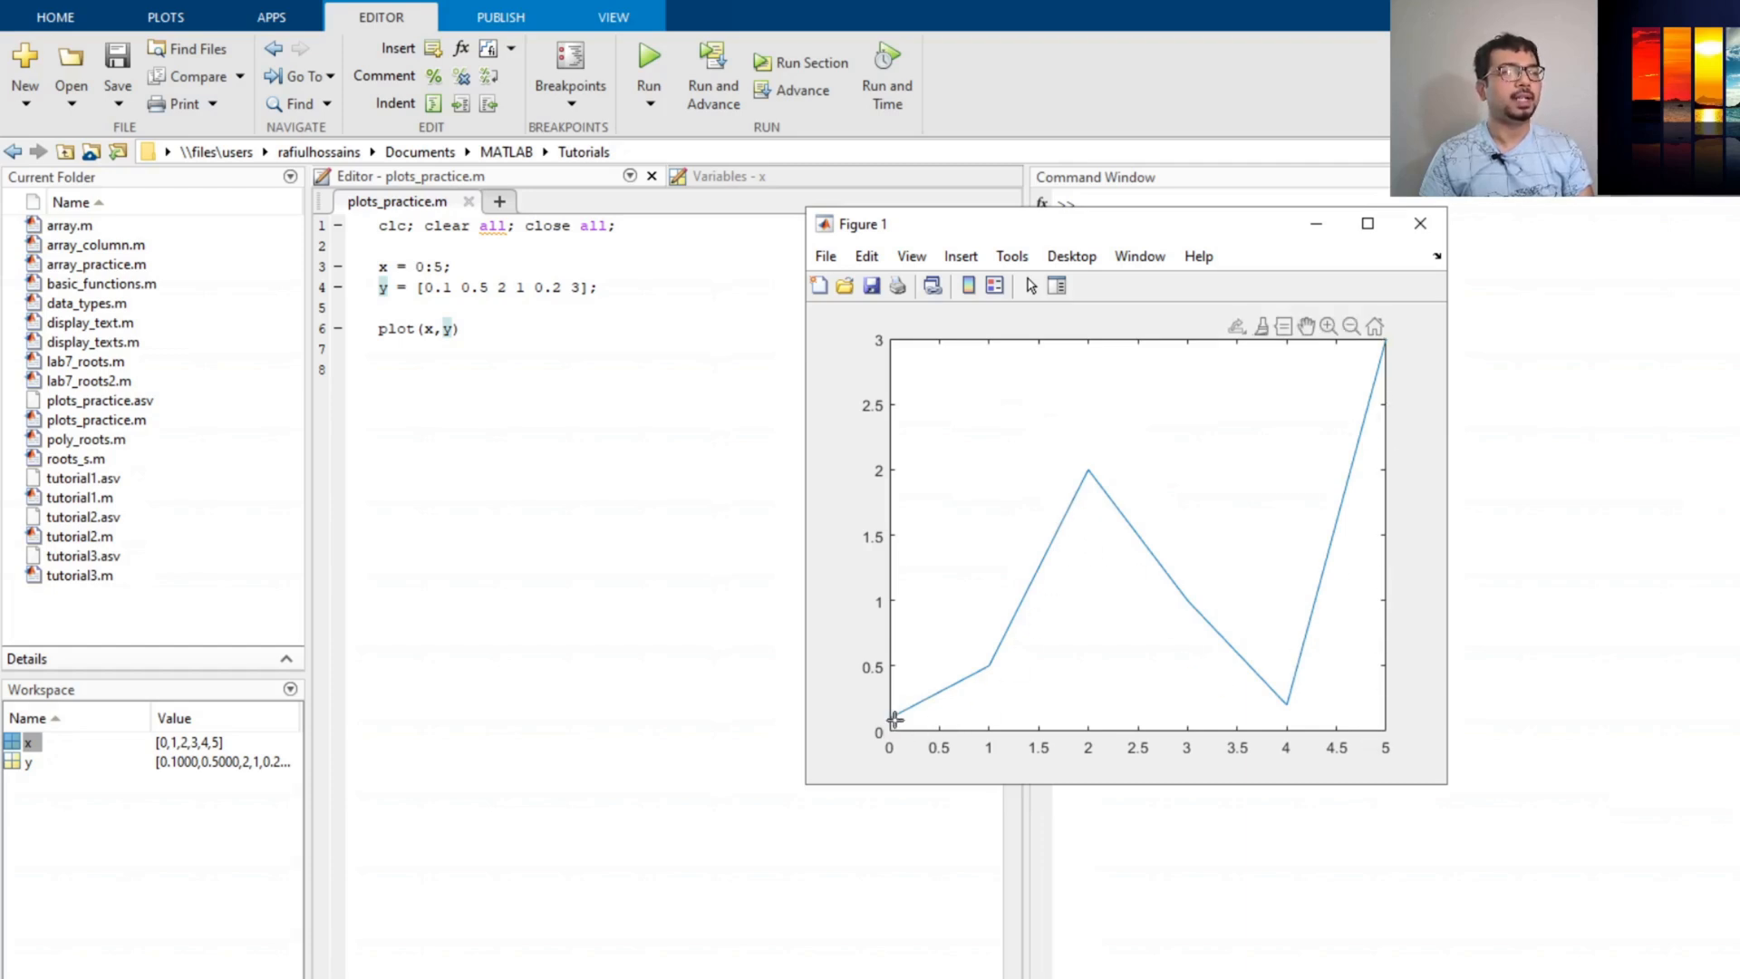
pyautogui.click(991, 669)
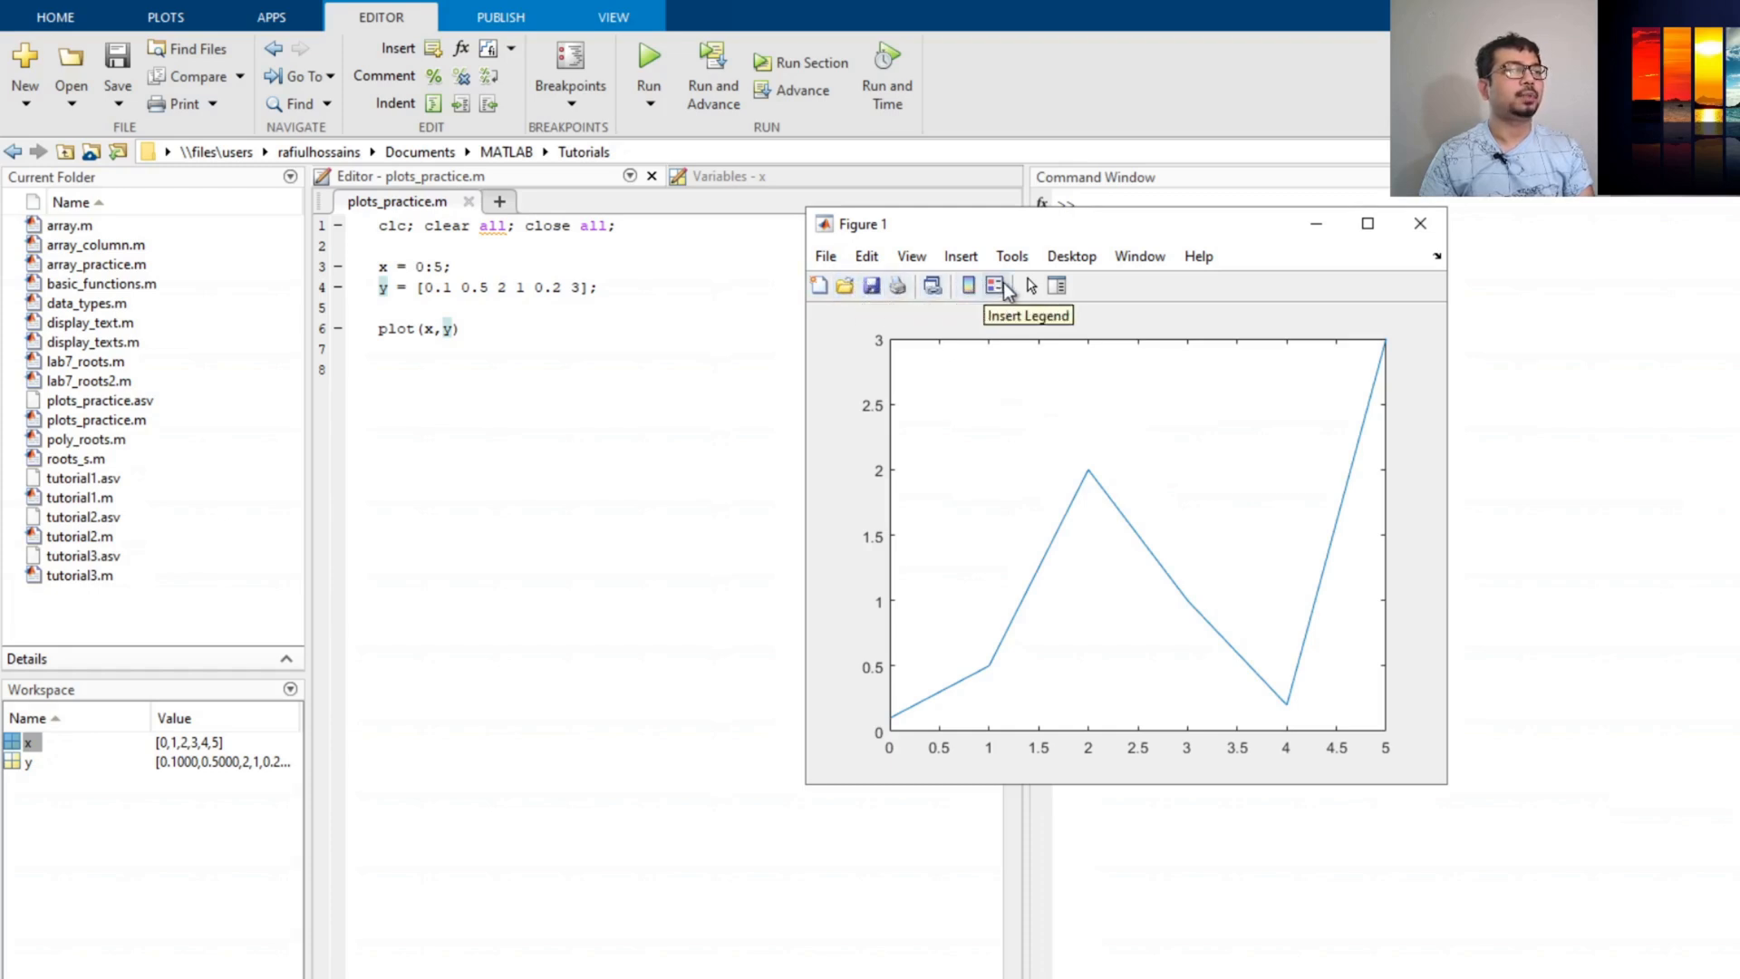
# Open the Property Inspector for the figure and select the plotted line to show its color and styling properties
pyautogui.click(1059, 286)
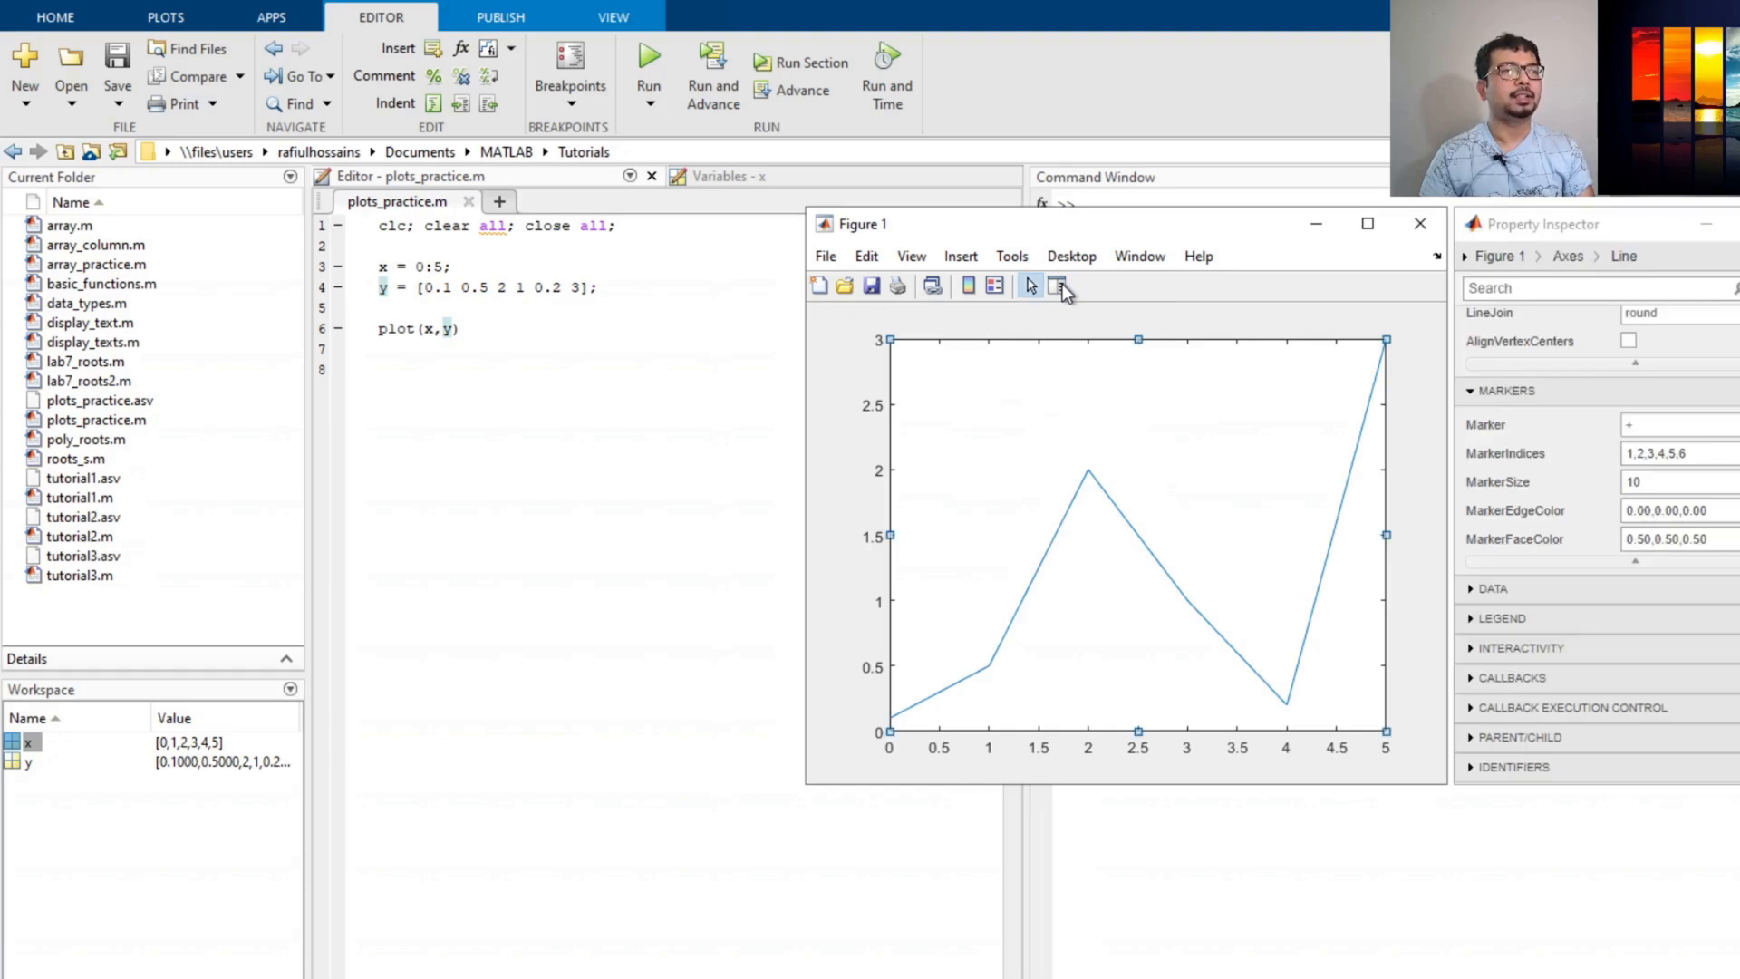
pyautogui.moveTo(1168, 222); pyautogui.dragTo(987, 235)
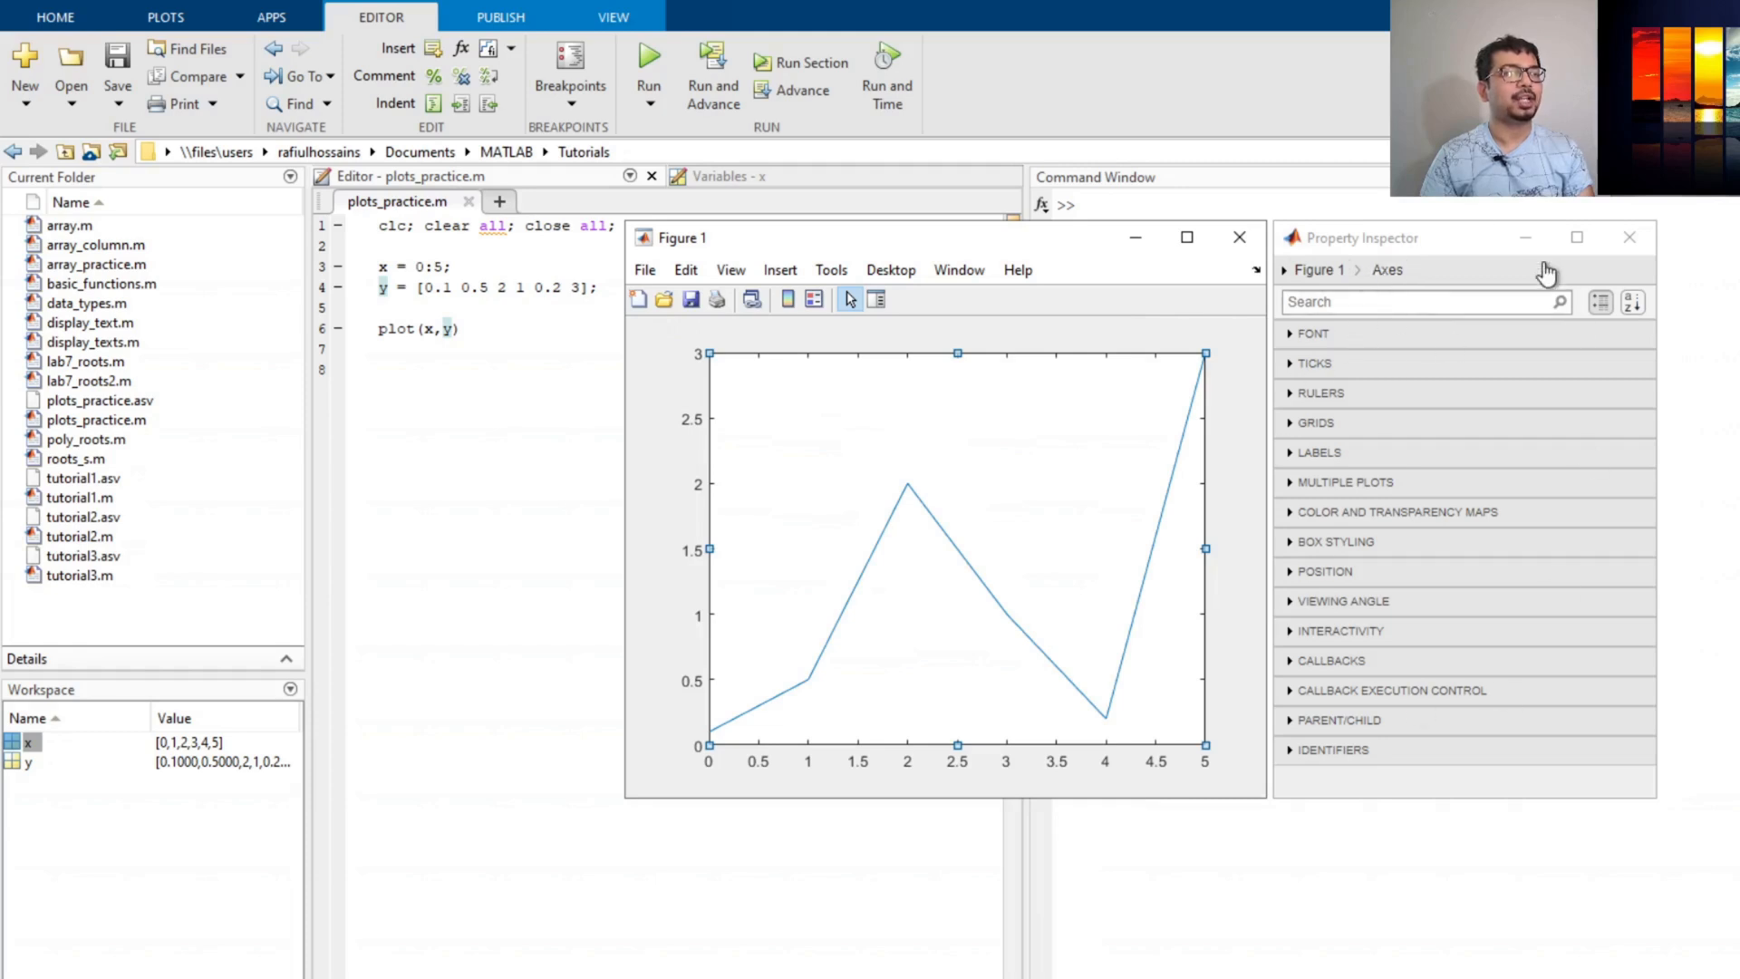
pyautogui.click(949, 543)
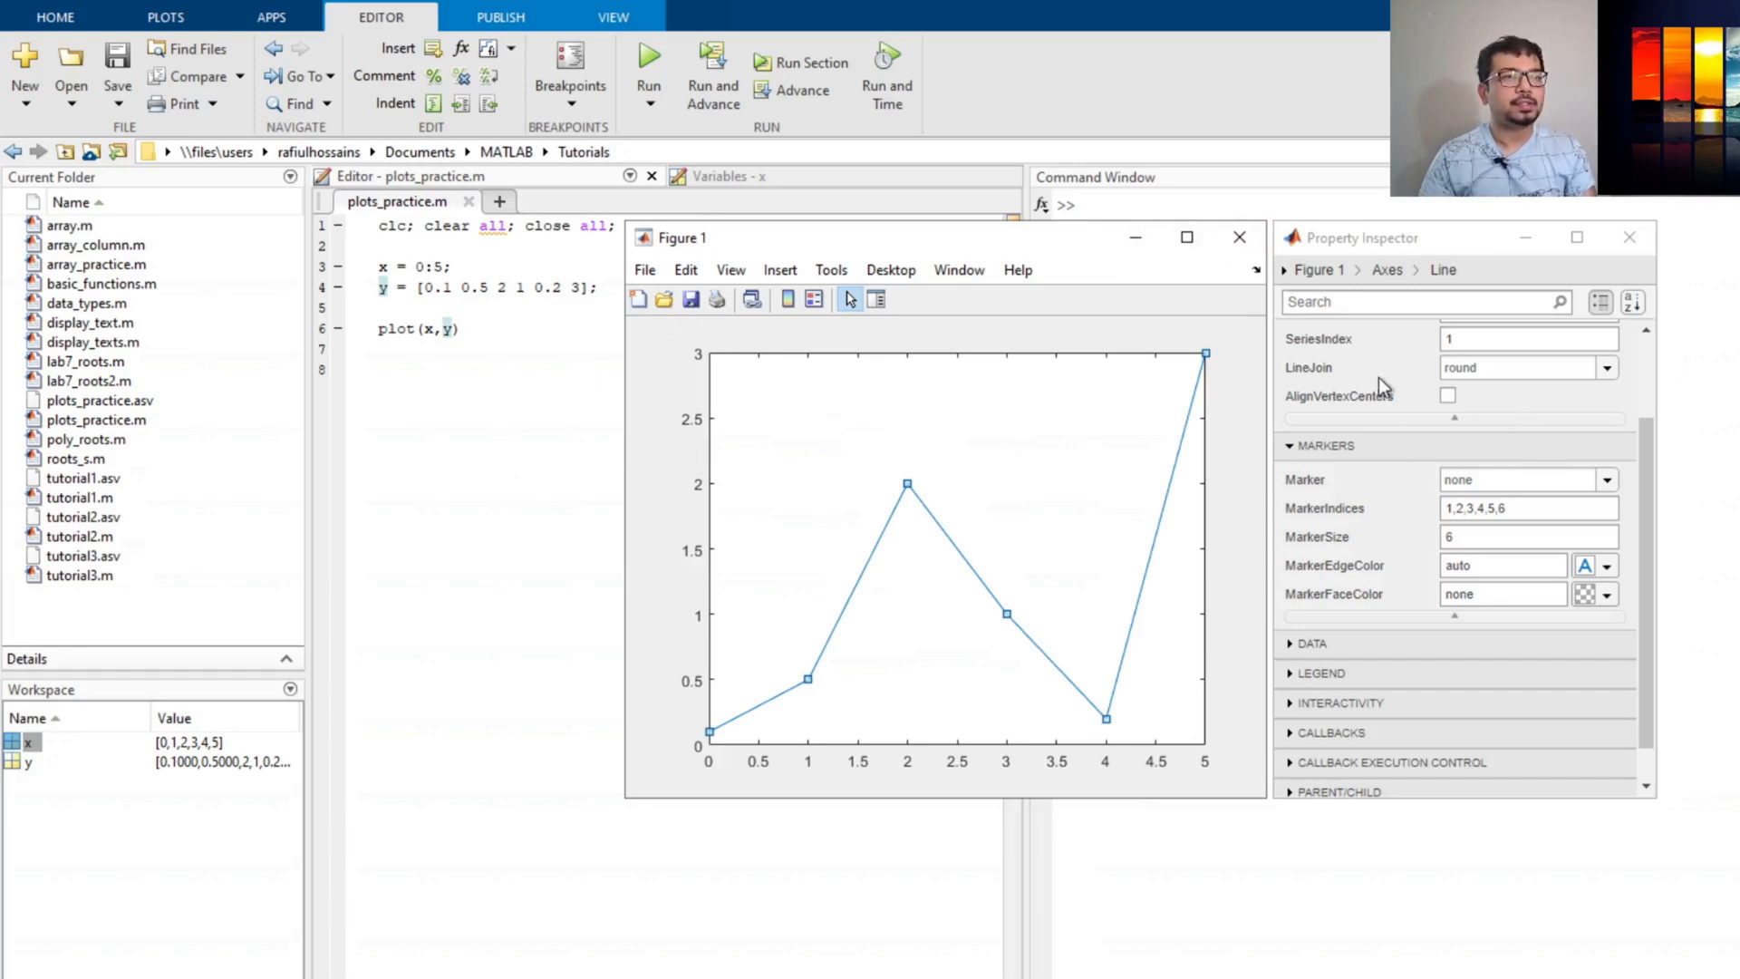
pyautogui.click(1538, 400)
pyautogui.scroll(2, 1538, 400)
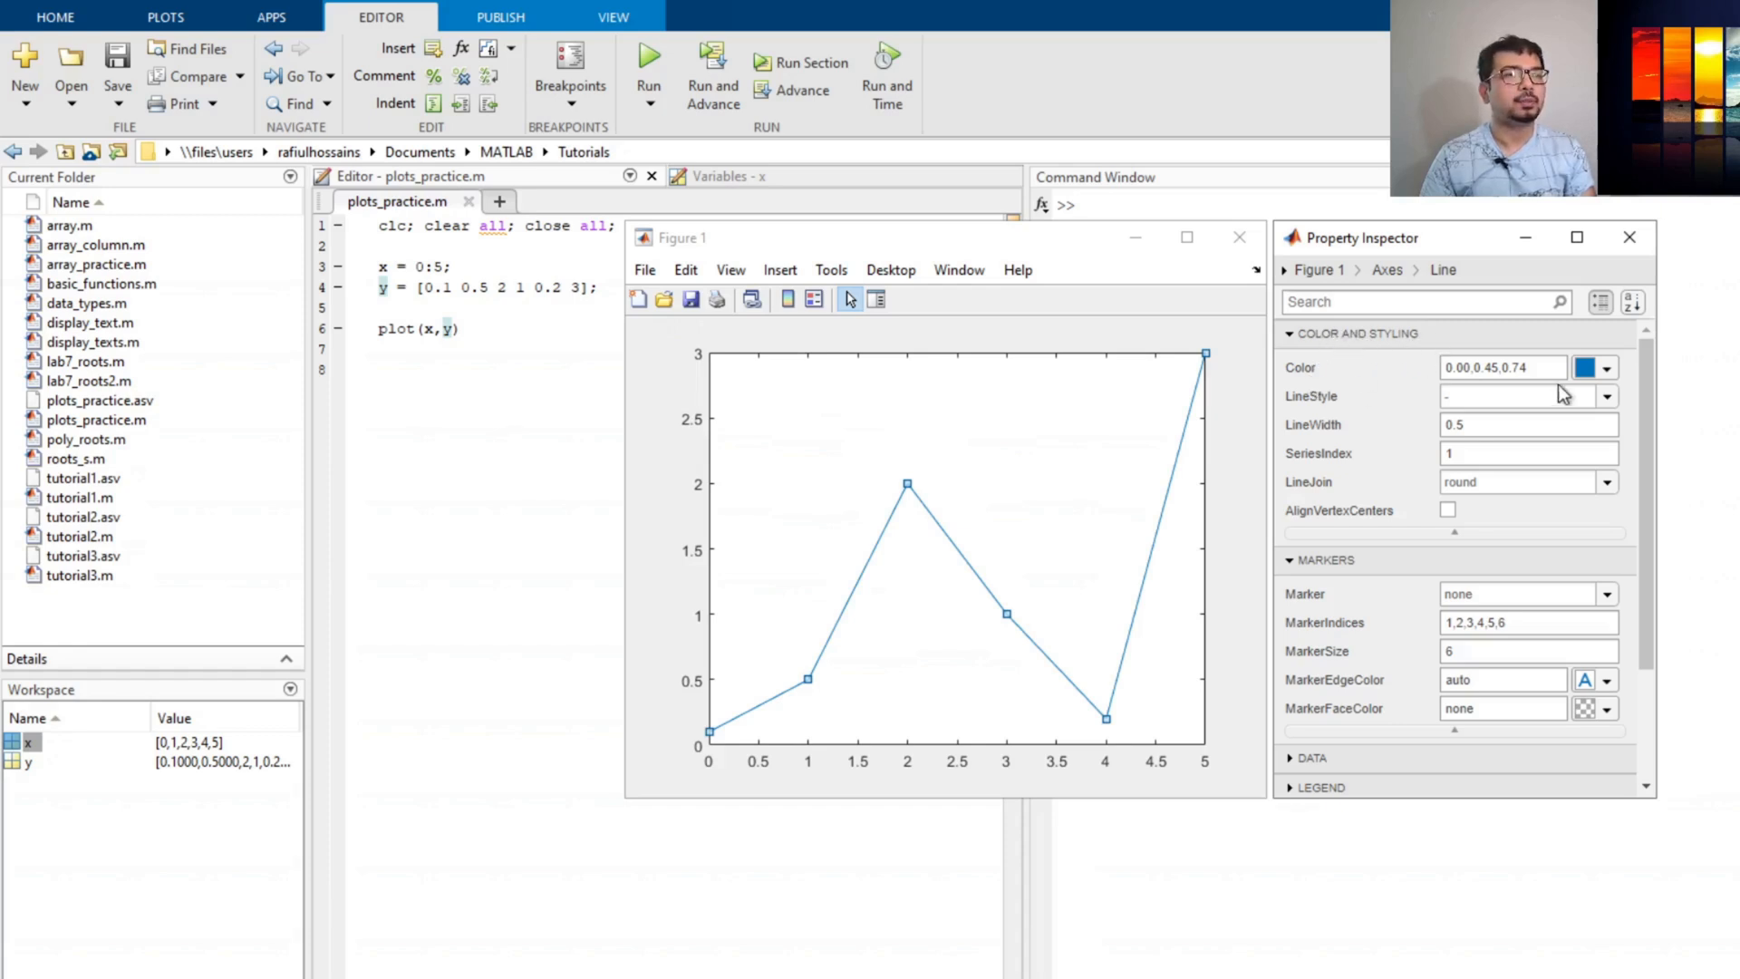
# Set the plotted line's color to the standard orange 1.00,0.41,0.16
pyautogui.click(1608, 368)
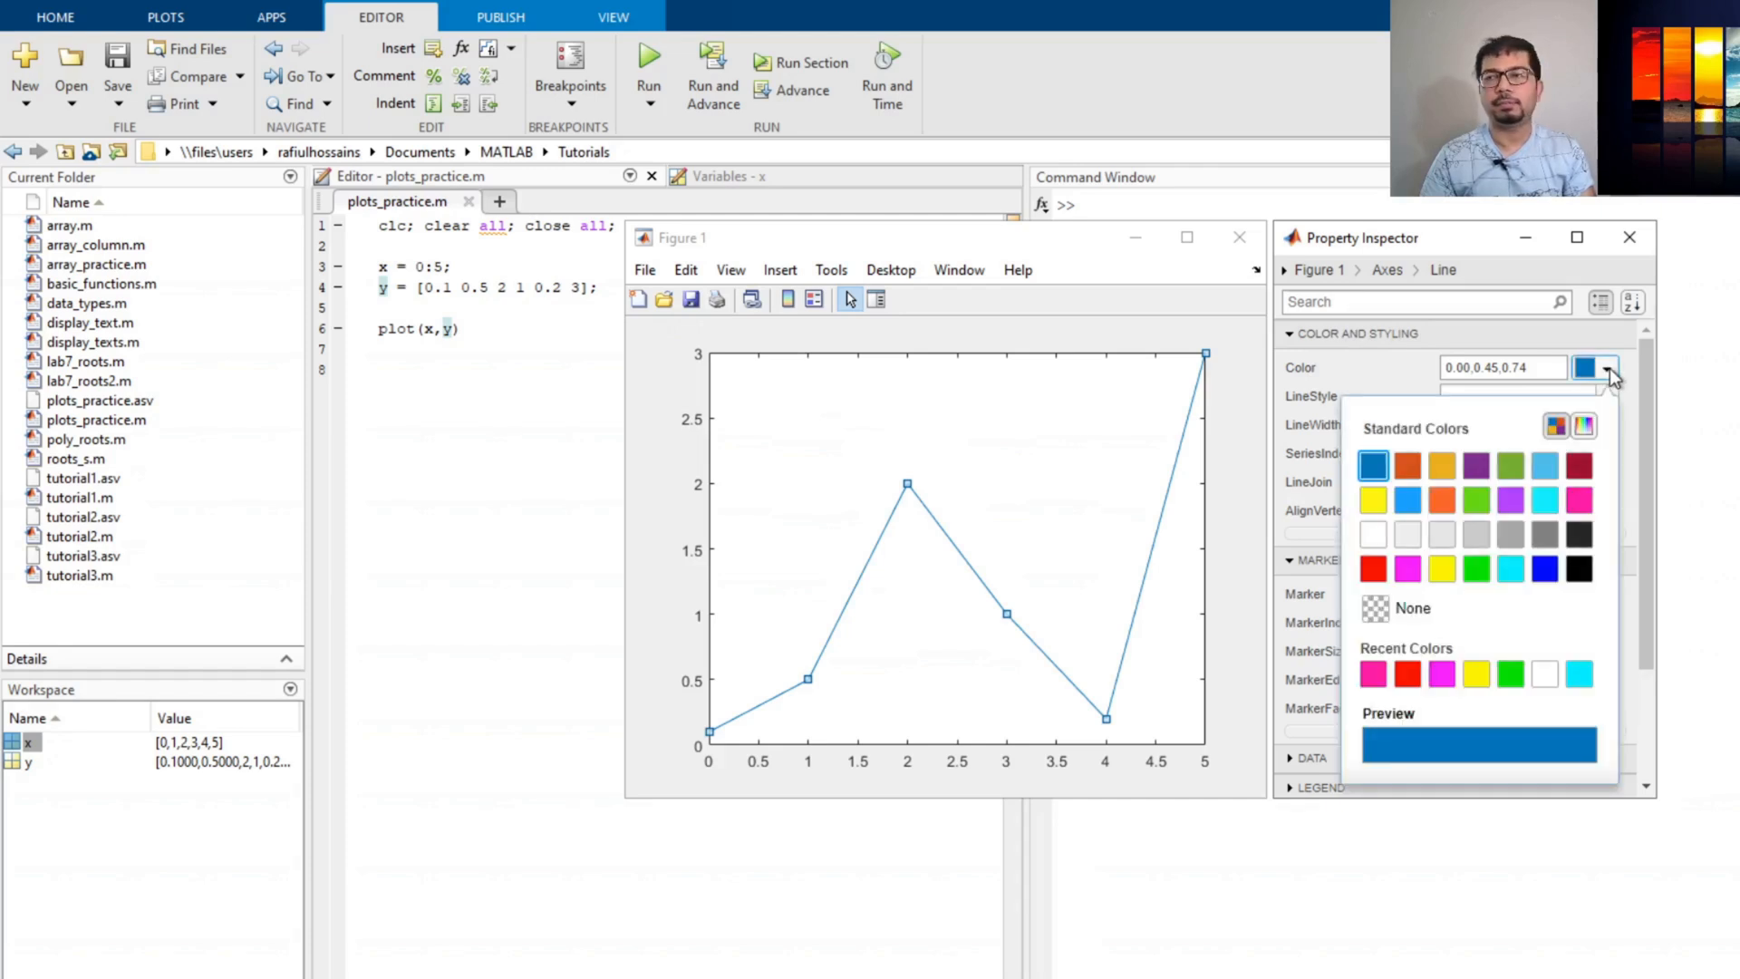
pyautogui.click(1442, 501)
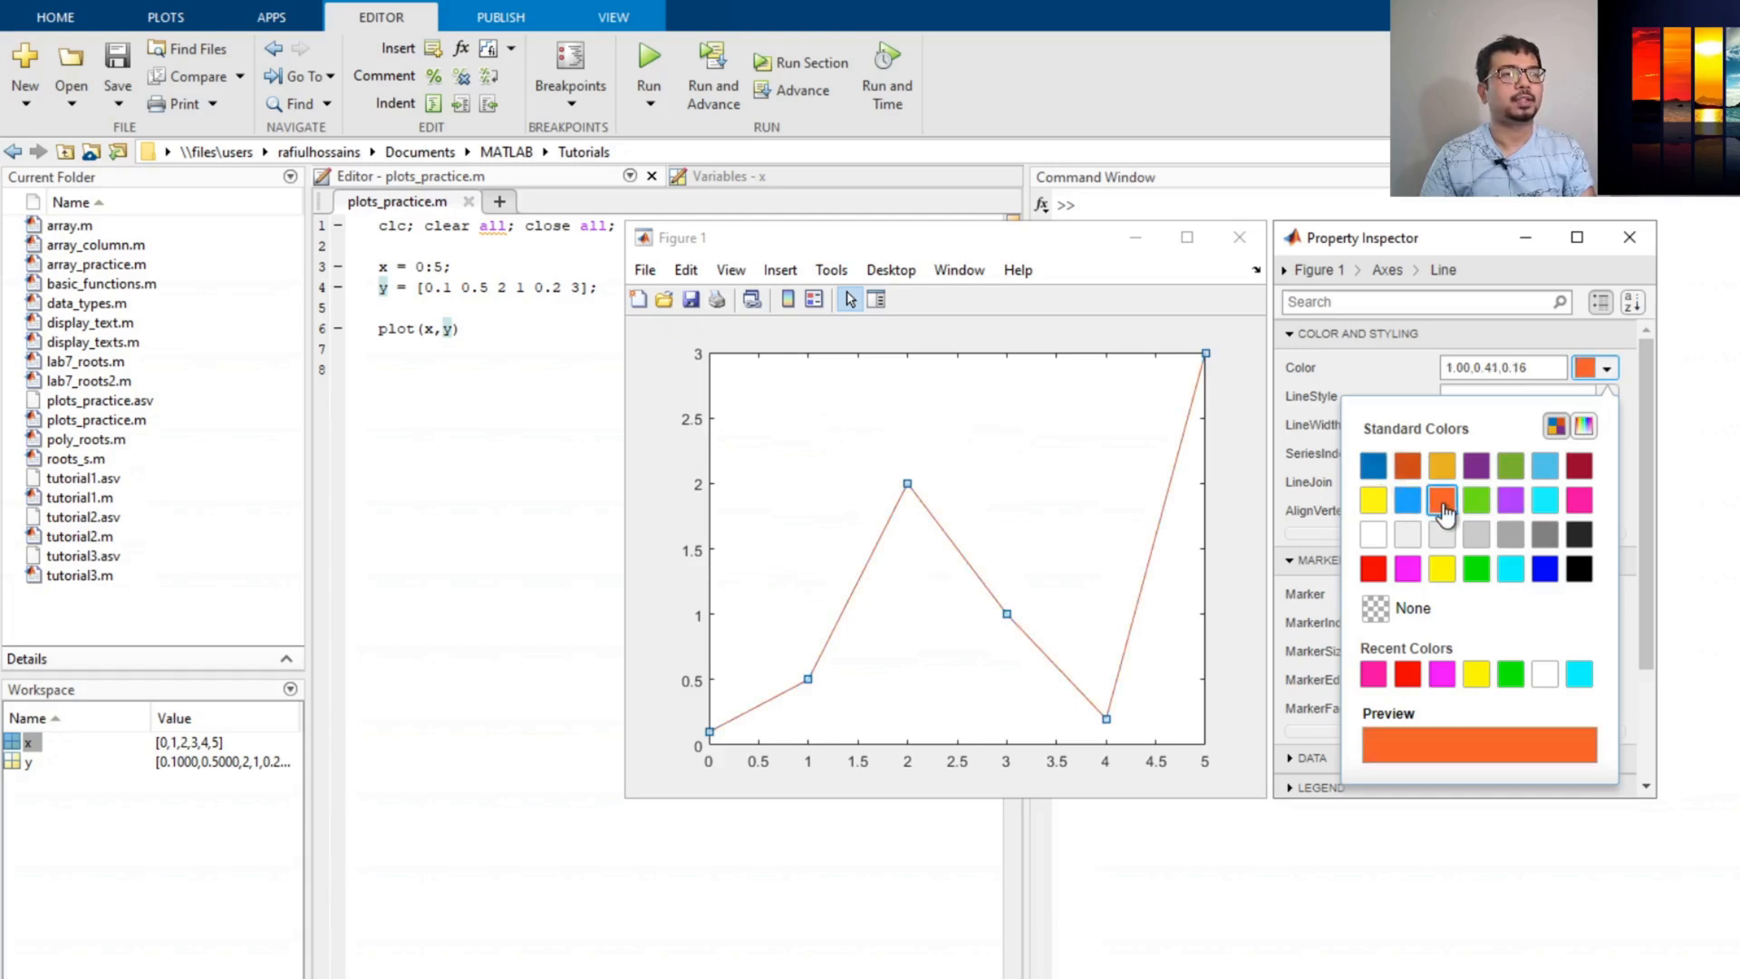
pyautogui.click(1629, 377)
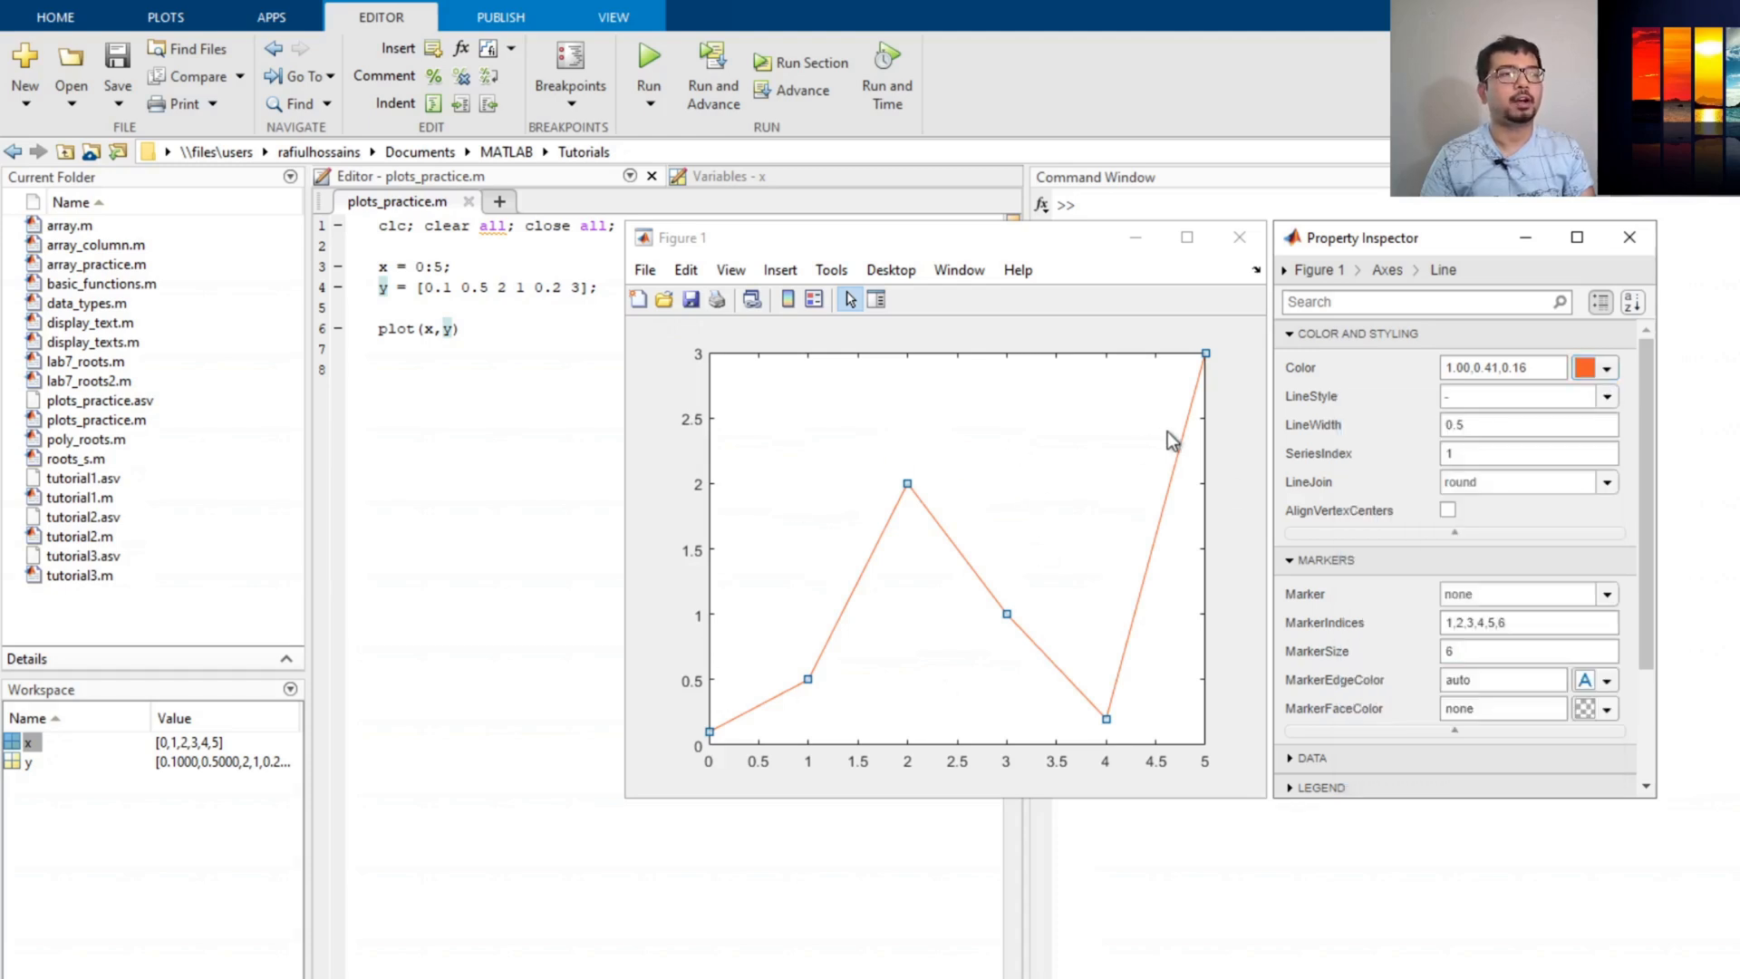
# Try the dashed, dash-dot and dotted line styles on the plotted line, and return it to the solid style
pyautogui.click(1605, 399)
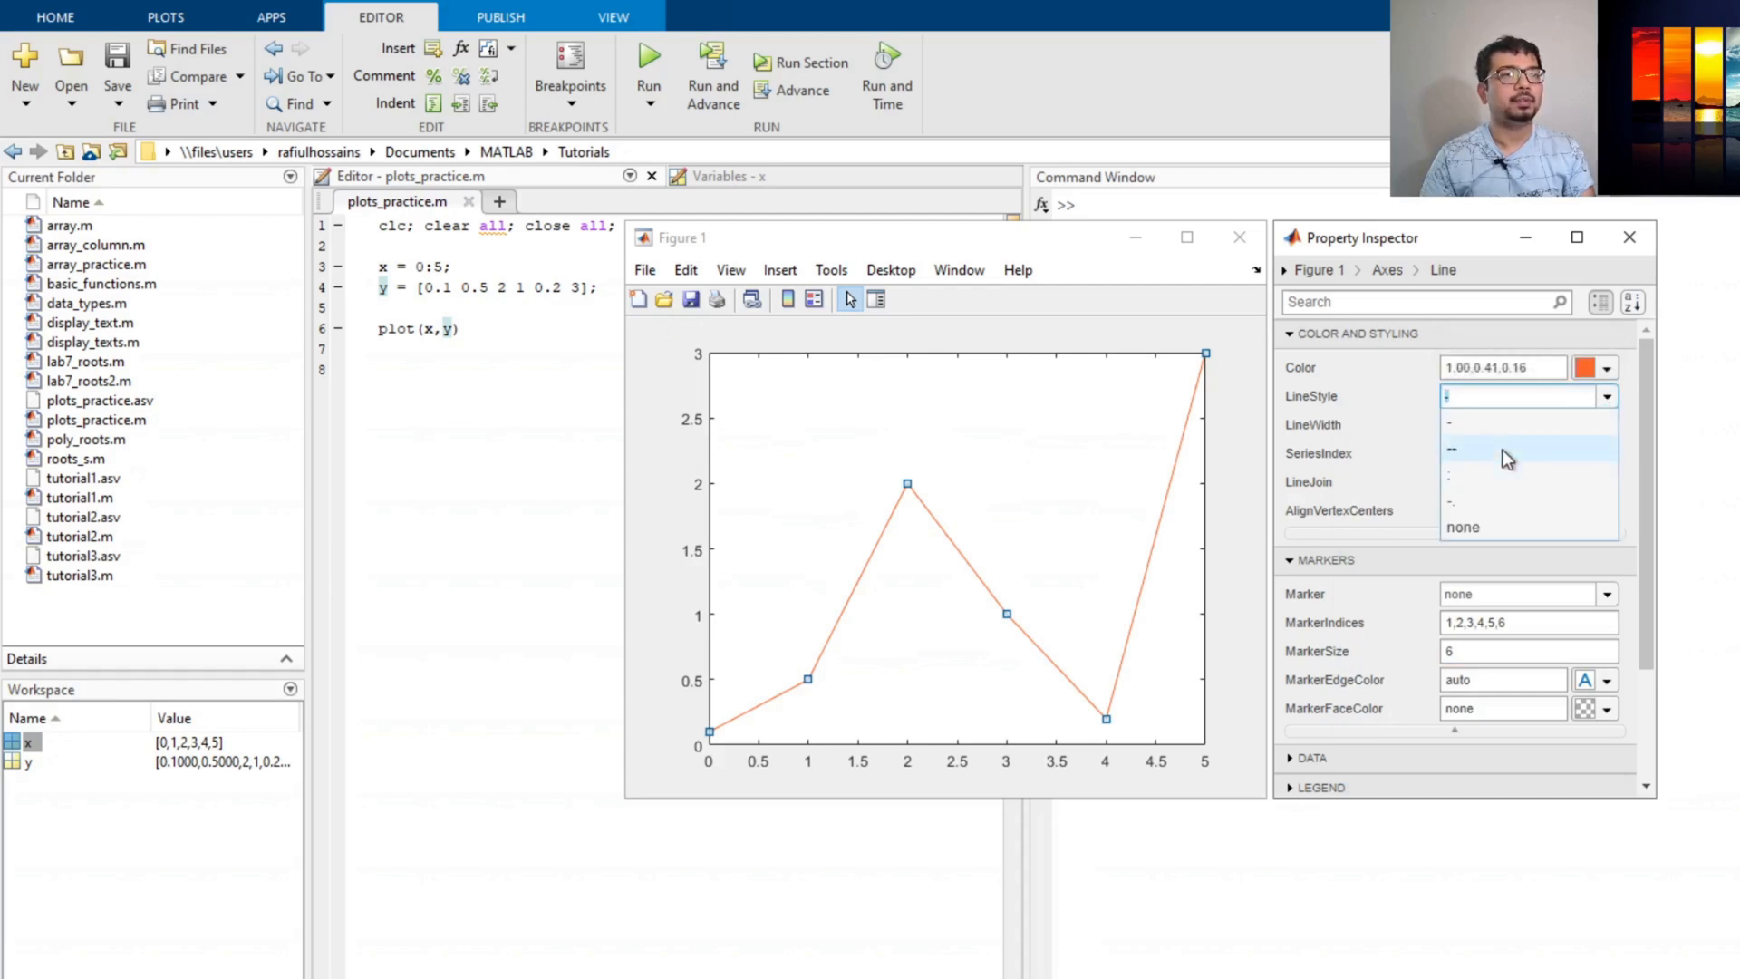
pyautogui.click(1502, 449)
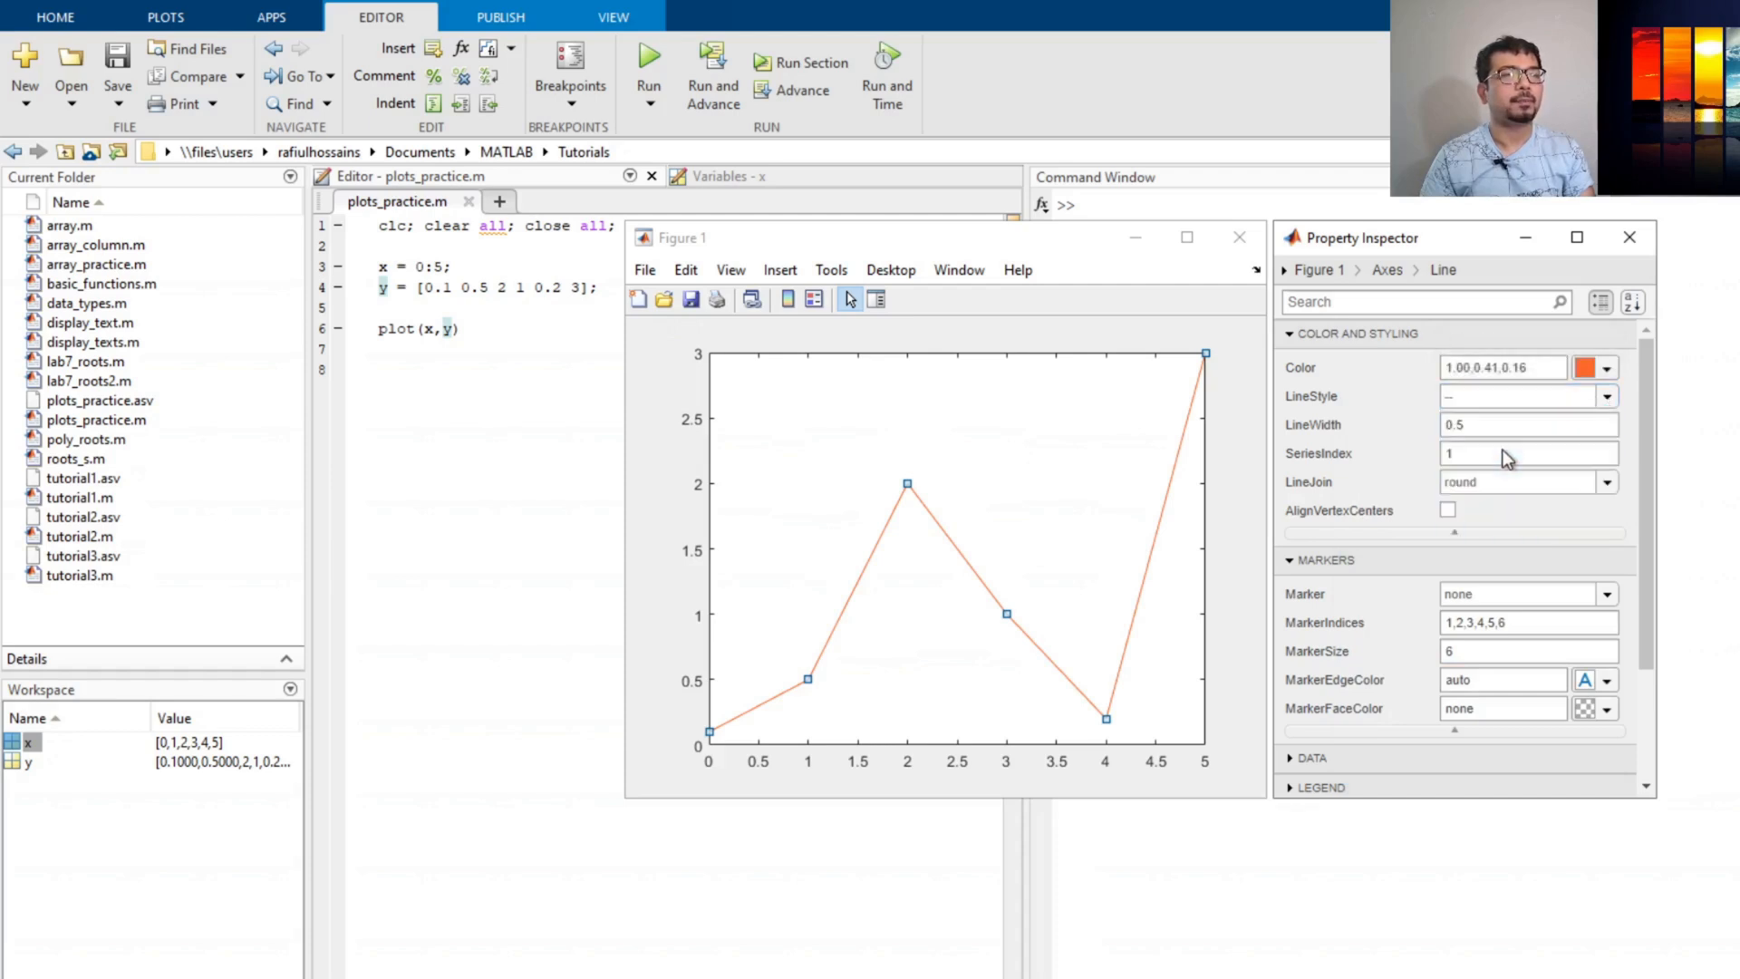
pyautogui.click(1608, 399)
pyautogui.click(1523, 500)
pyautogui.click(1607, 396)
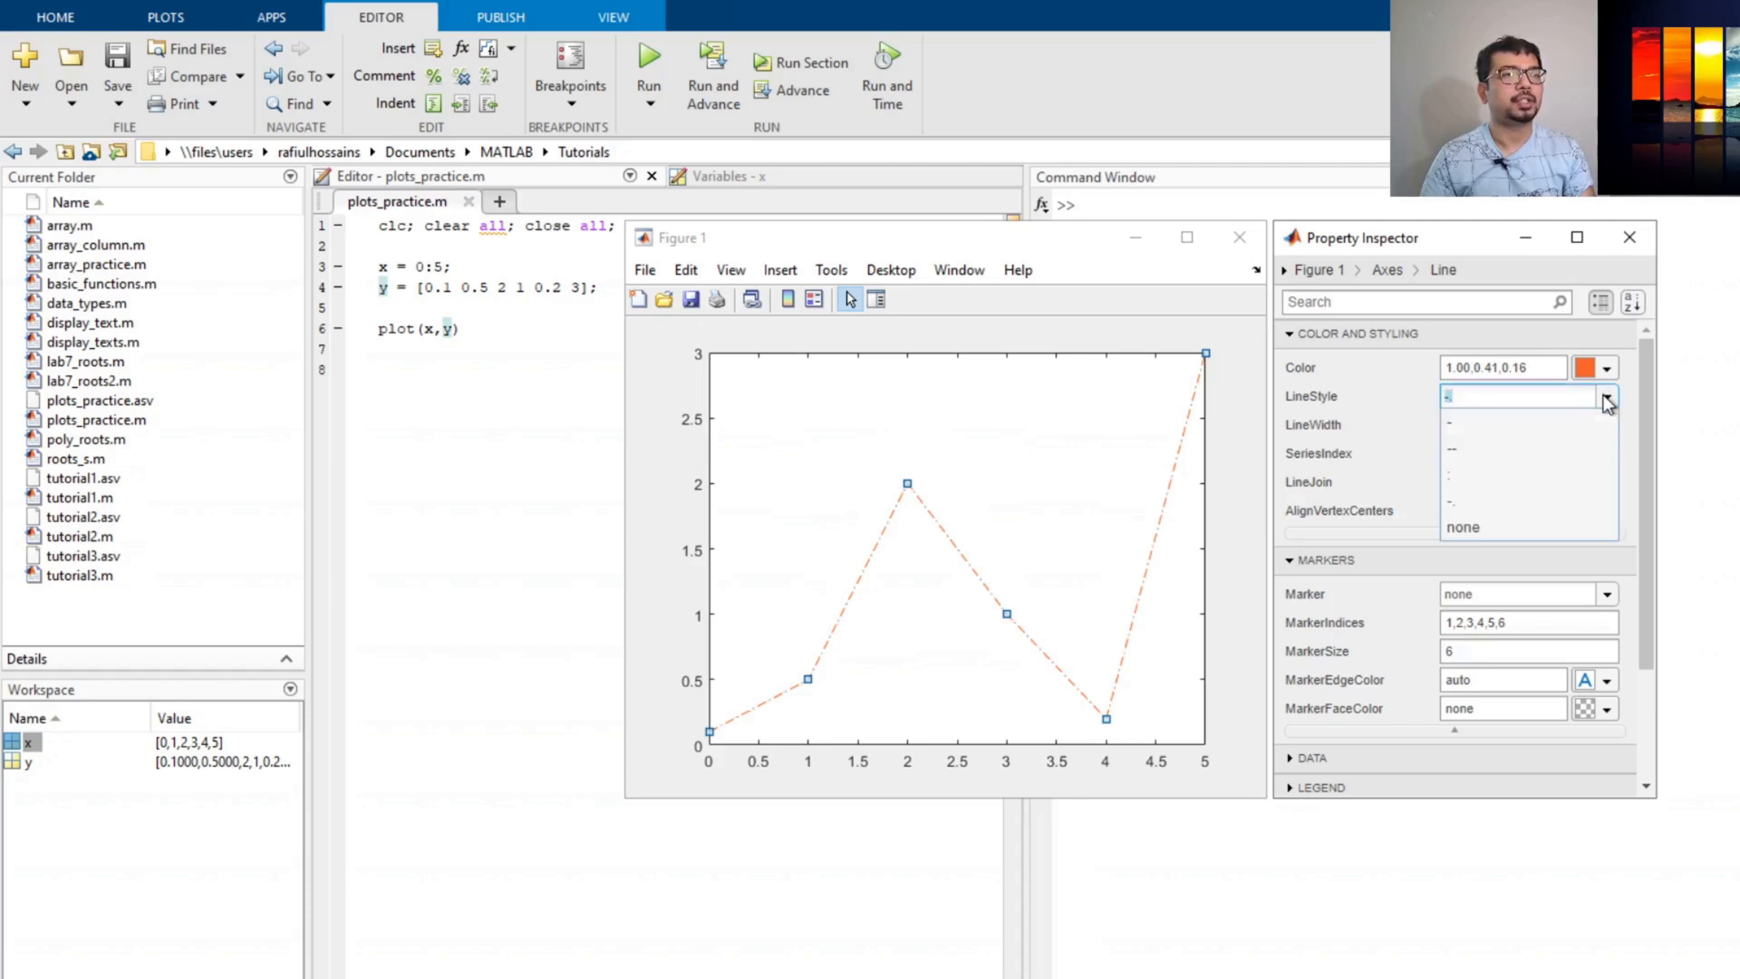
pyautogui.click(1503, 485)
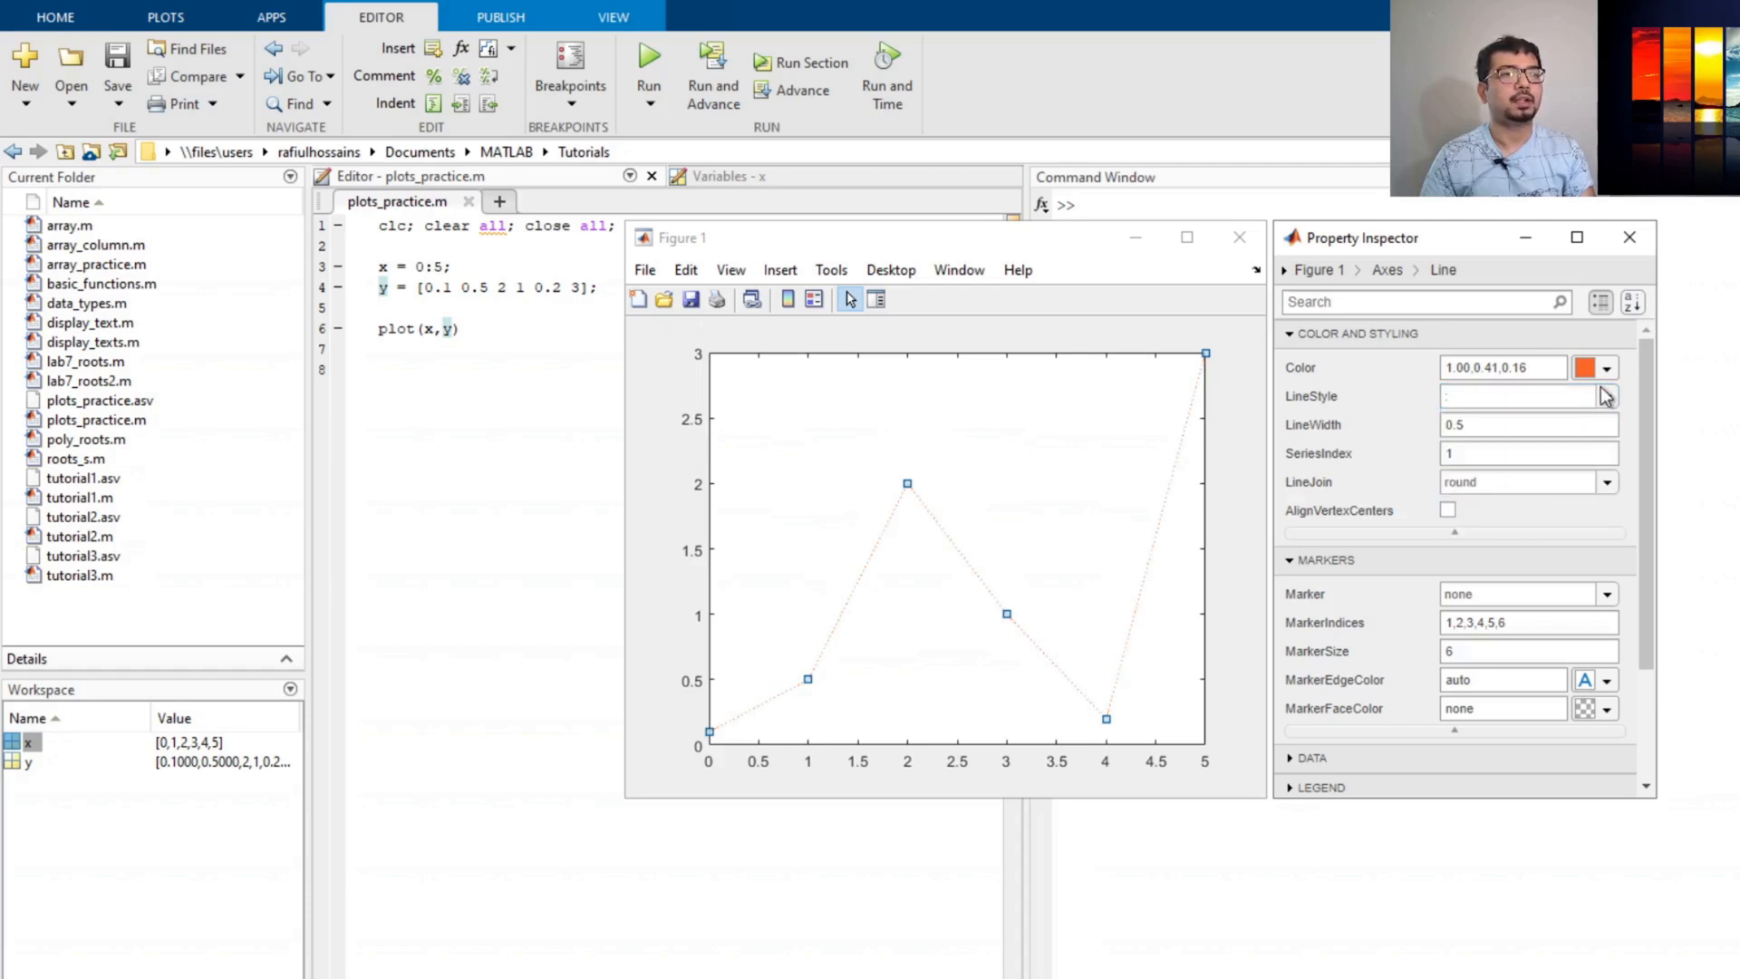
pyautogui.click(1606, 396)
pyautogui.click(1561, 425)
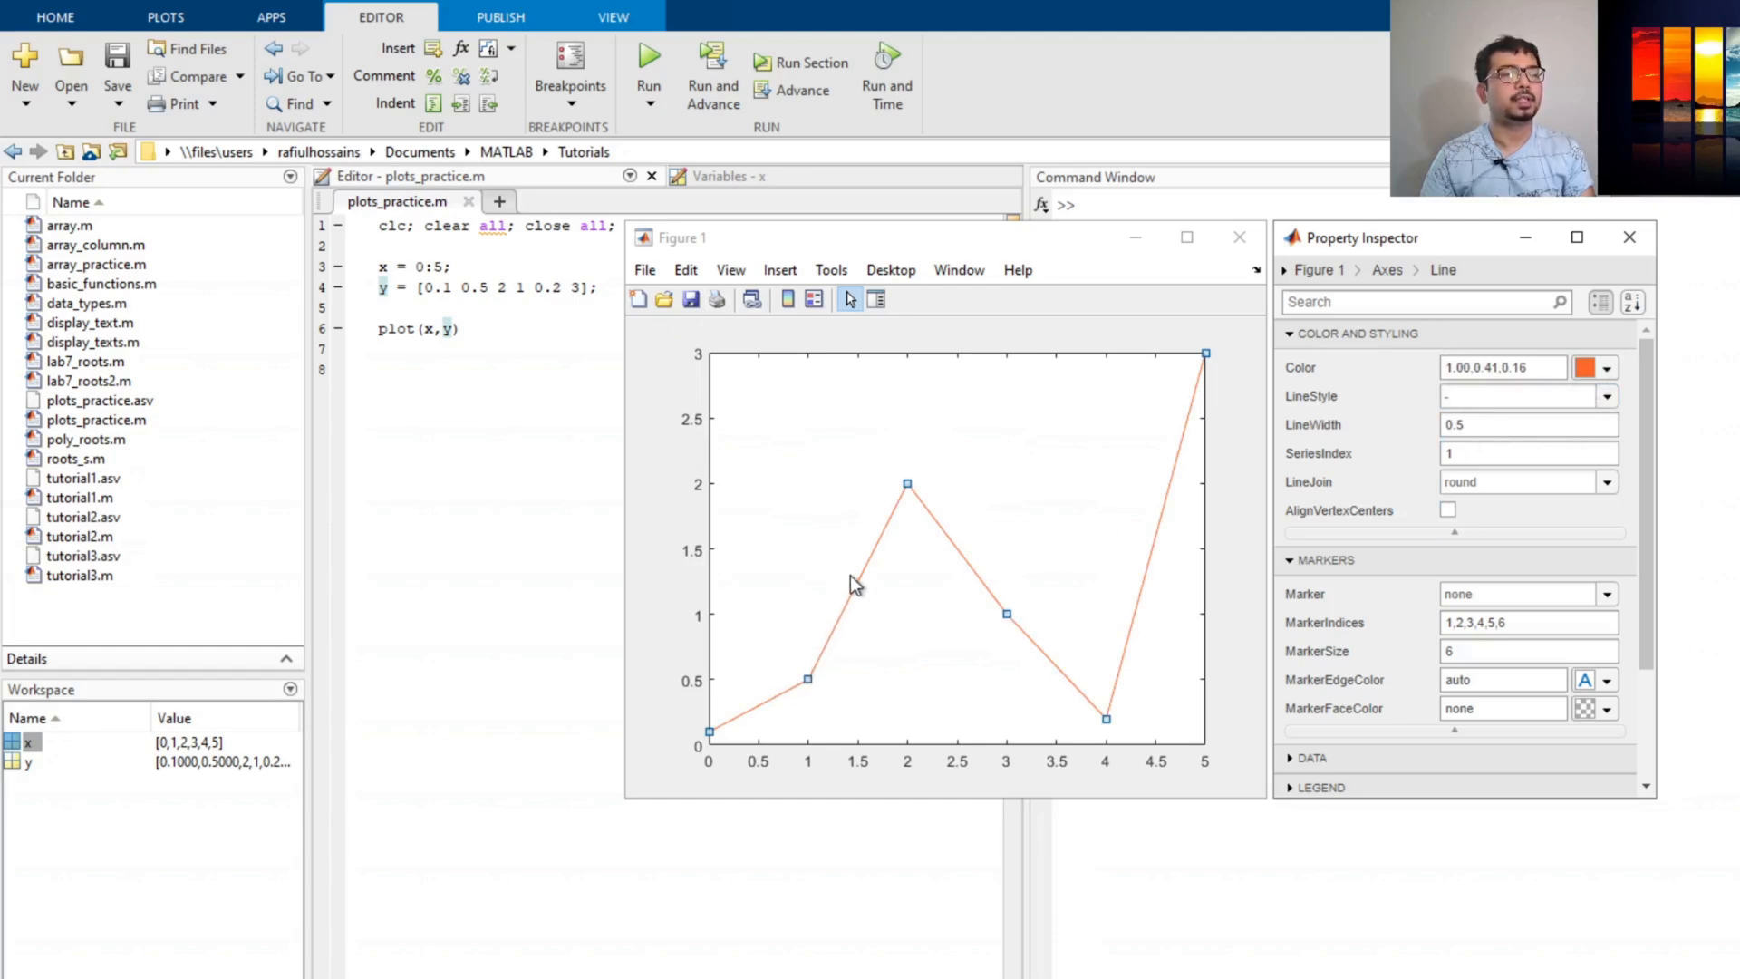
# Set the plotted line's LineWidth to 2
pyautogui.click(1502, 425)
pyautogui.moveTo(1502, 425); pyautogui.dragTo(1425, 426)
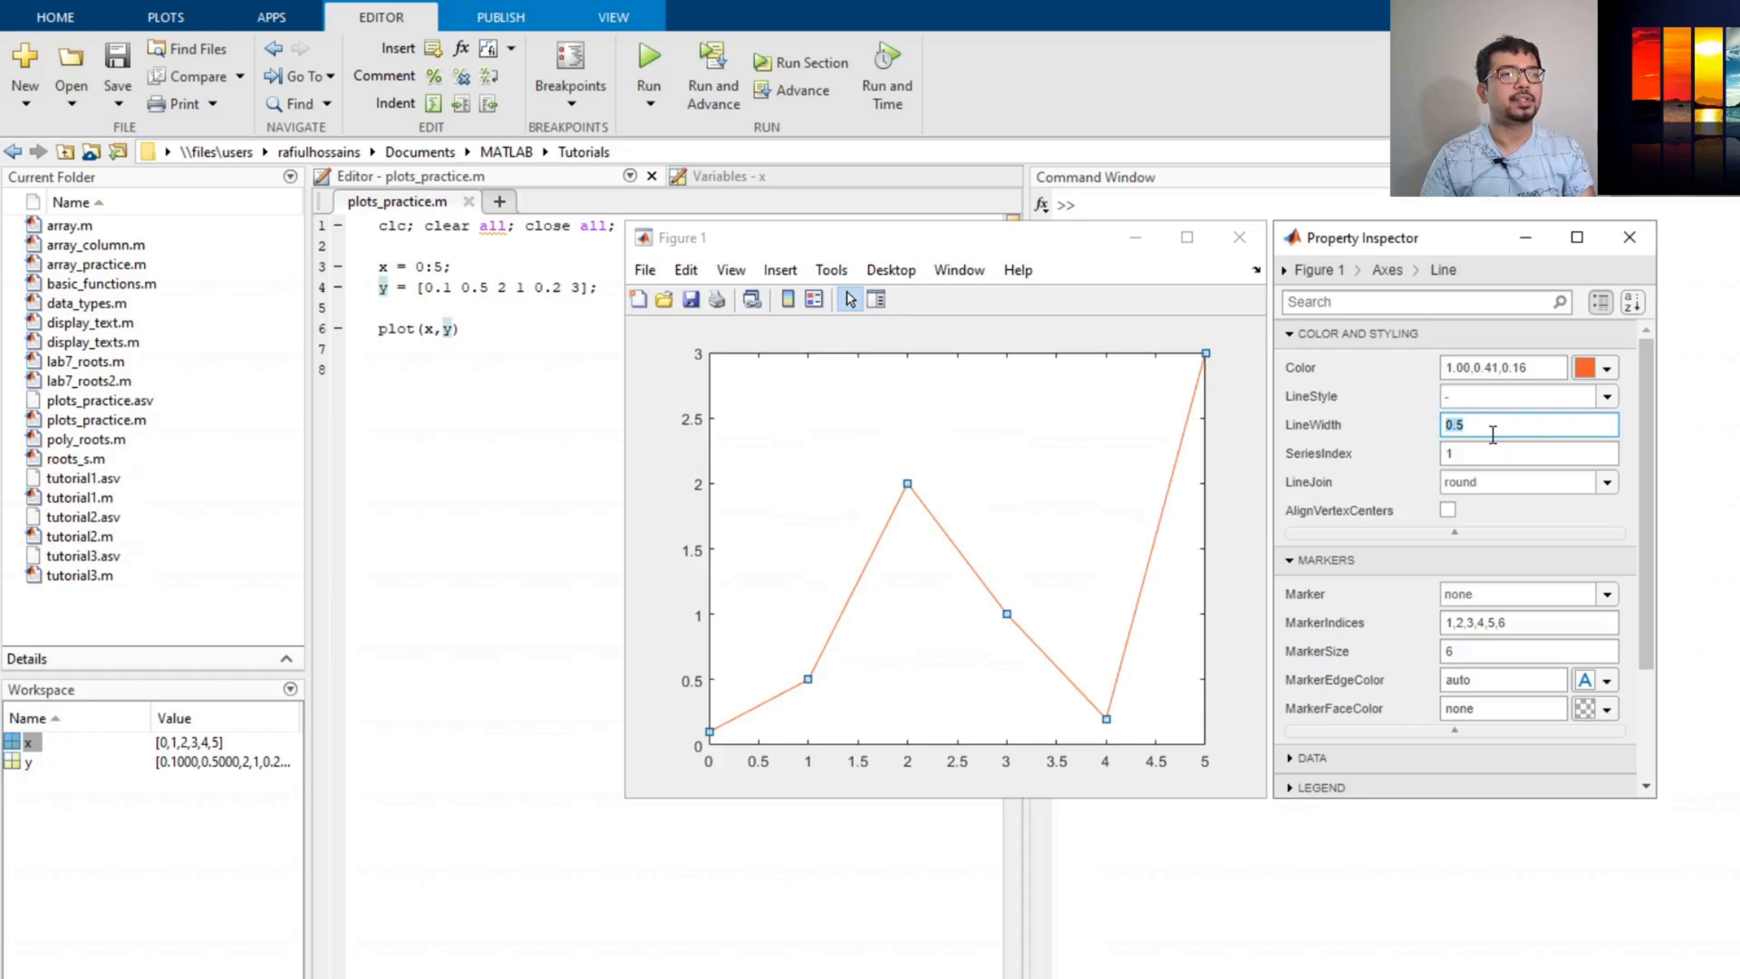
pyautogui.write('2')
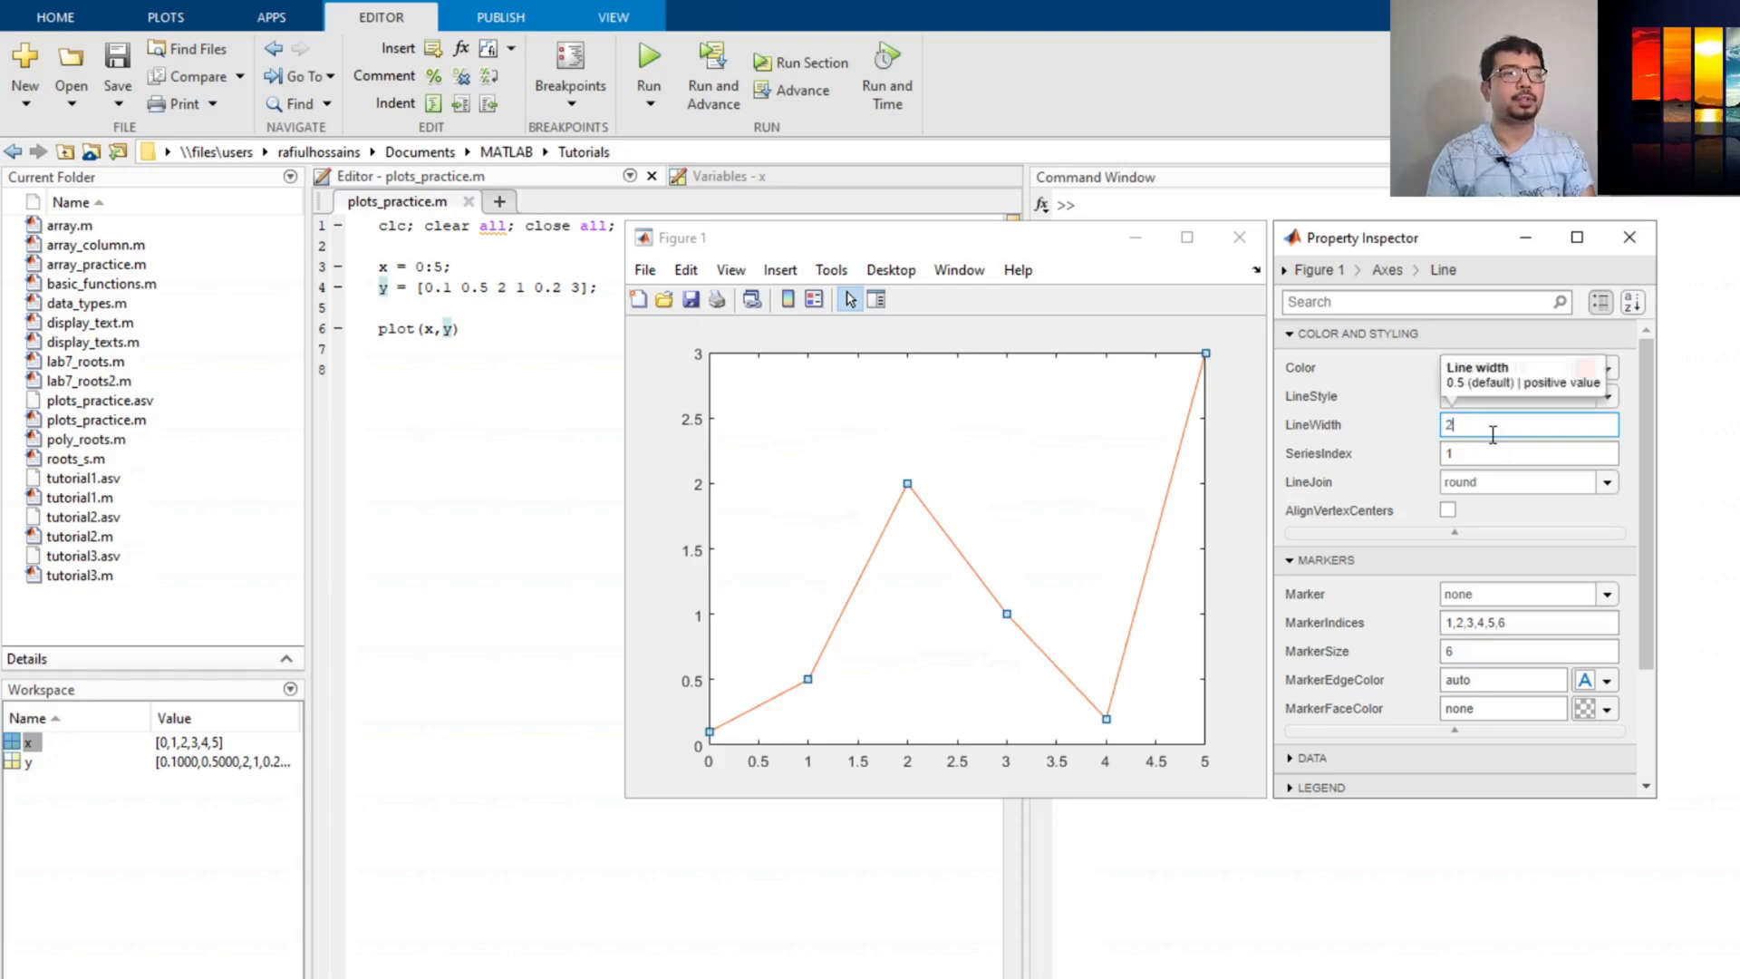
pyautogui.press('Return')
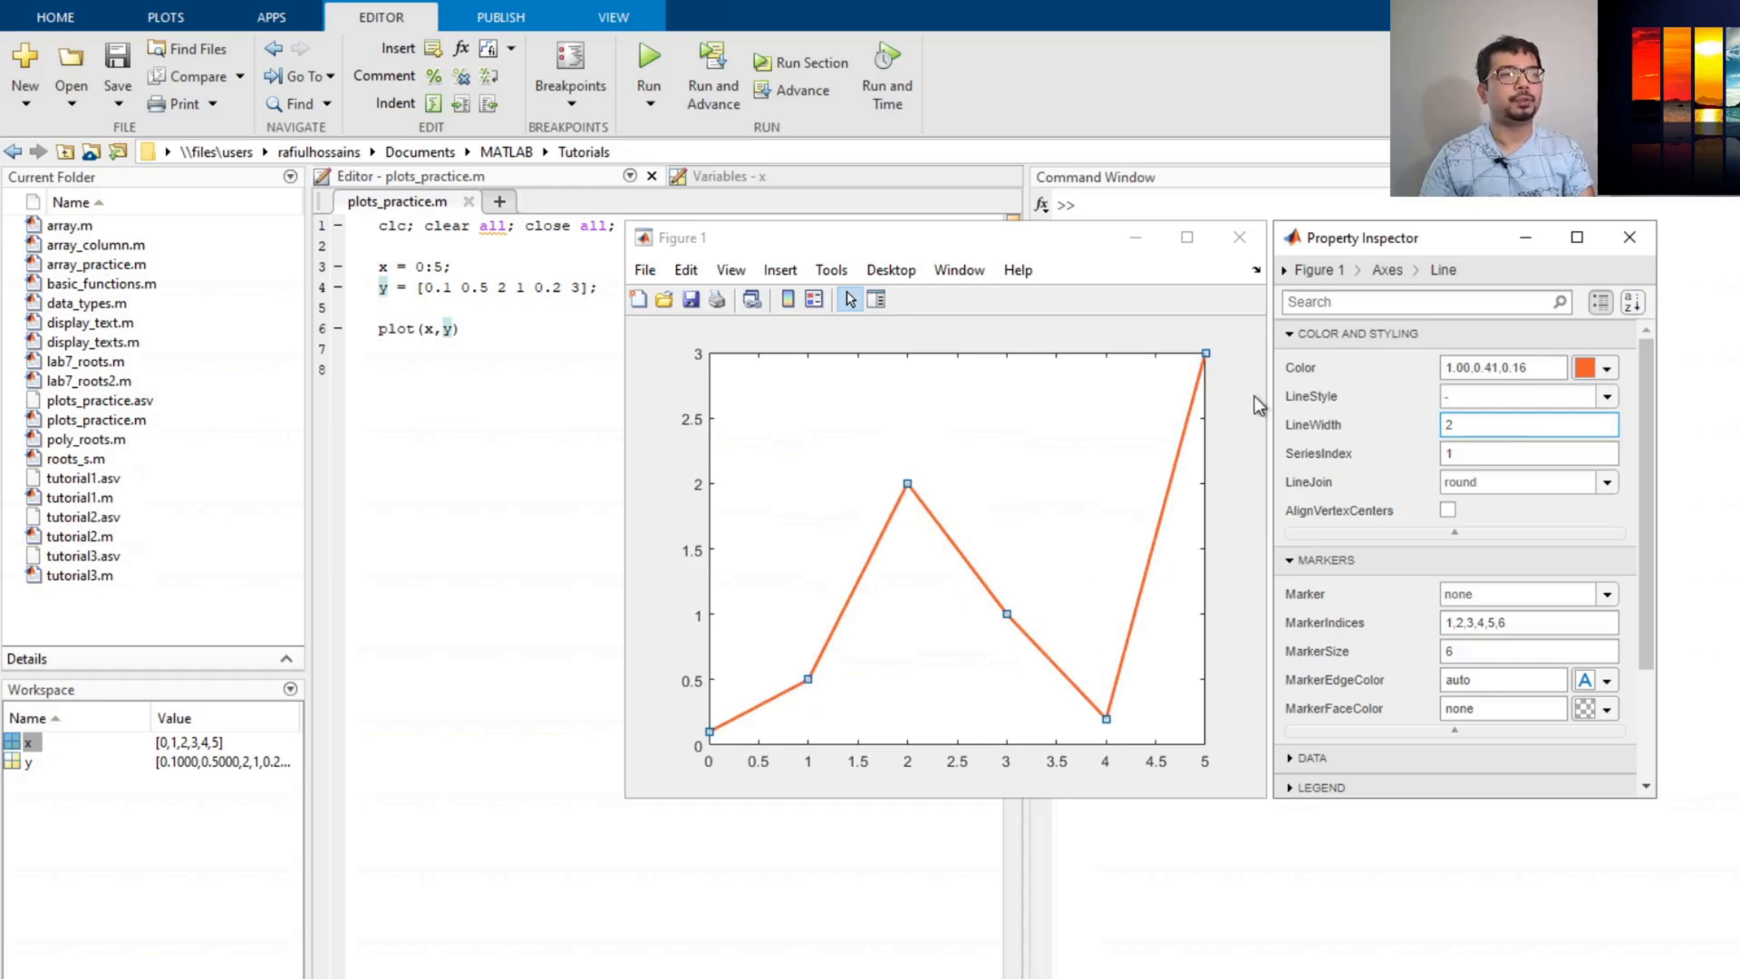
# Set the plotted line's marker to the plus sign (+)
pyautogui.scroll(-3, 1514, 502)
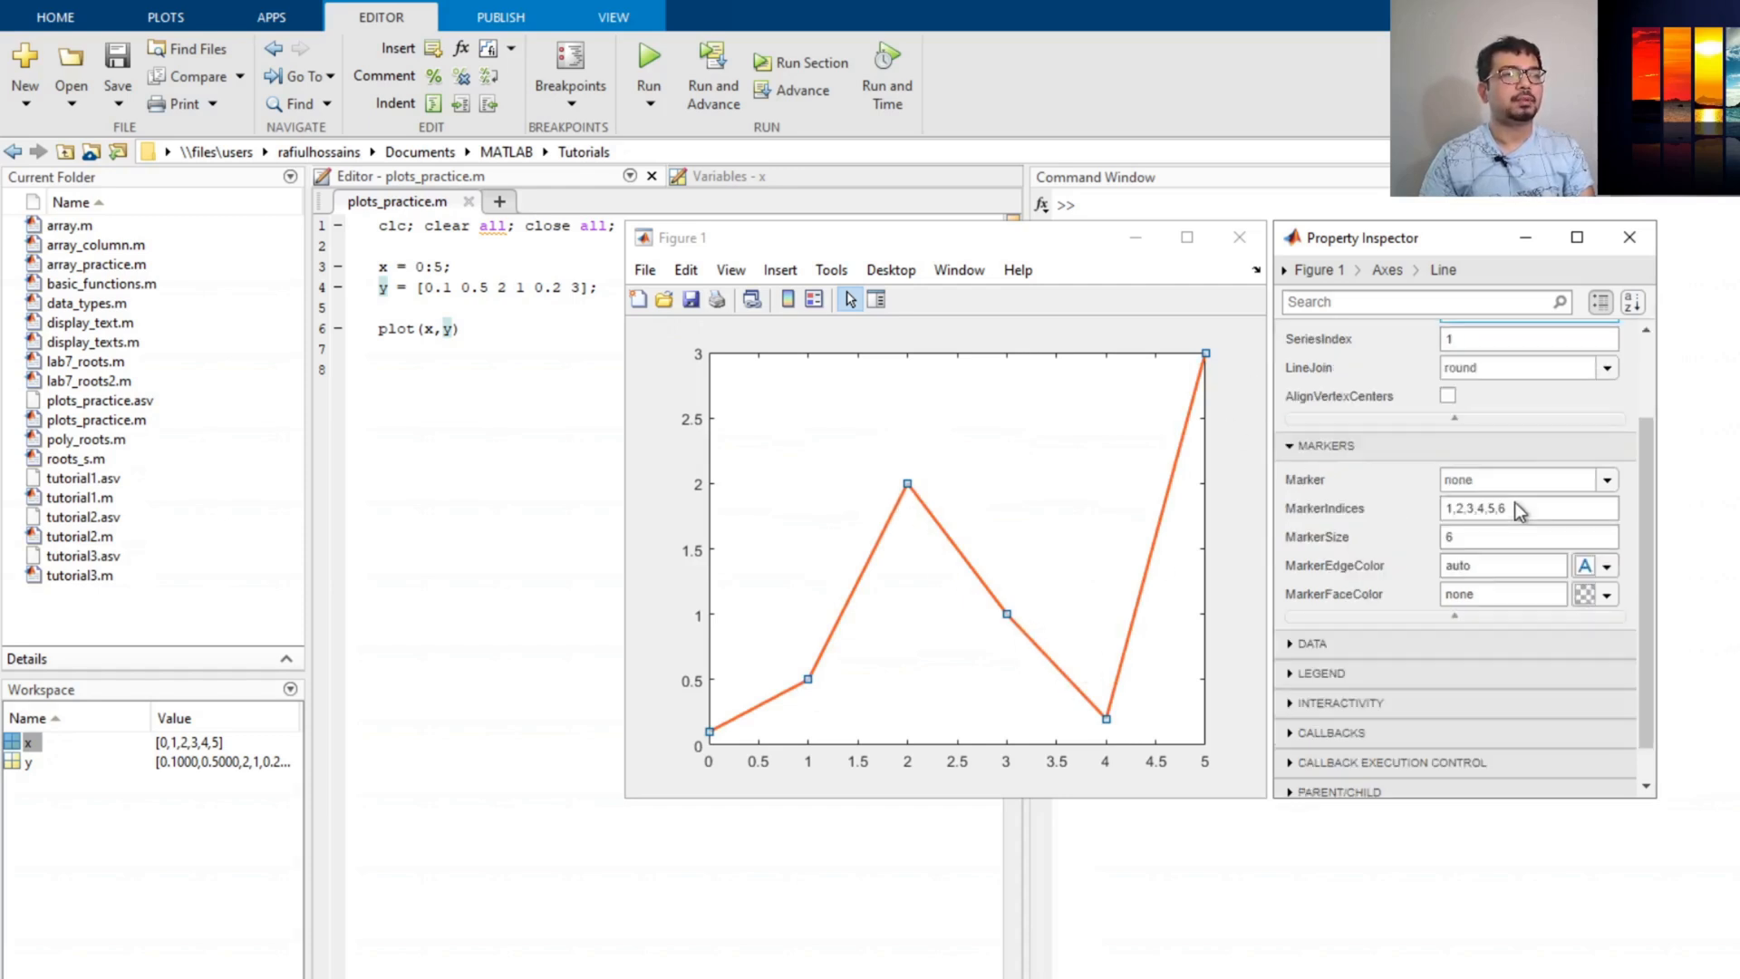
pyautogui.scroll(3, 1477, 421)
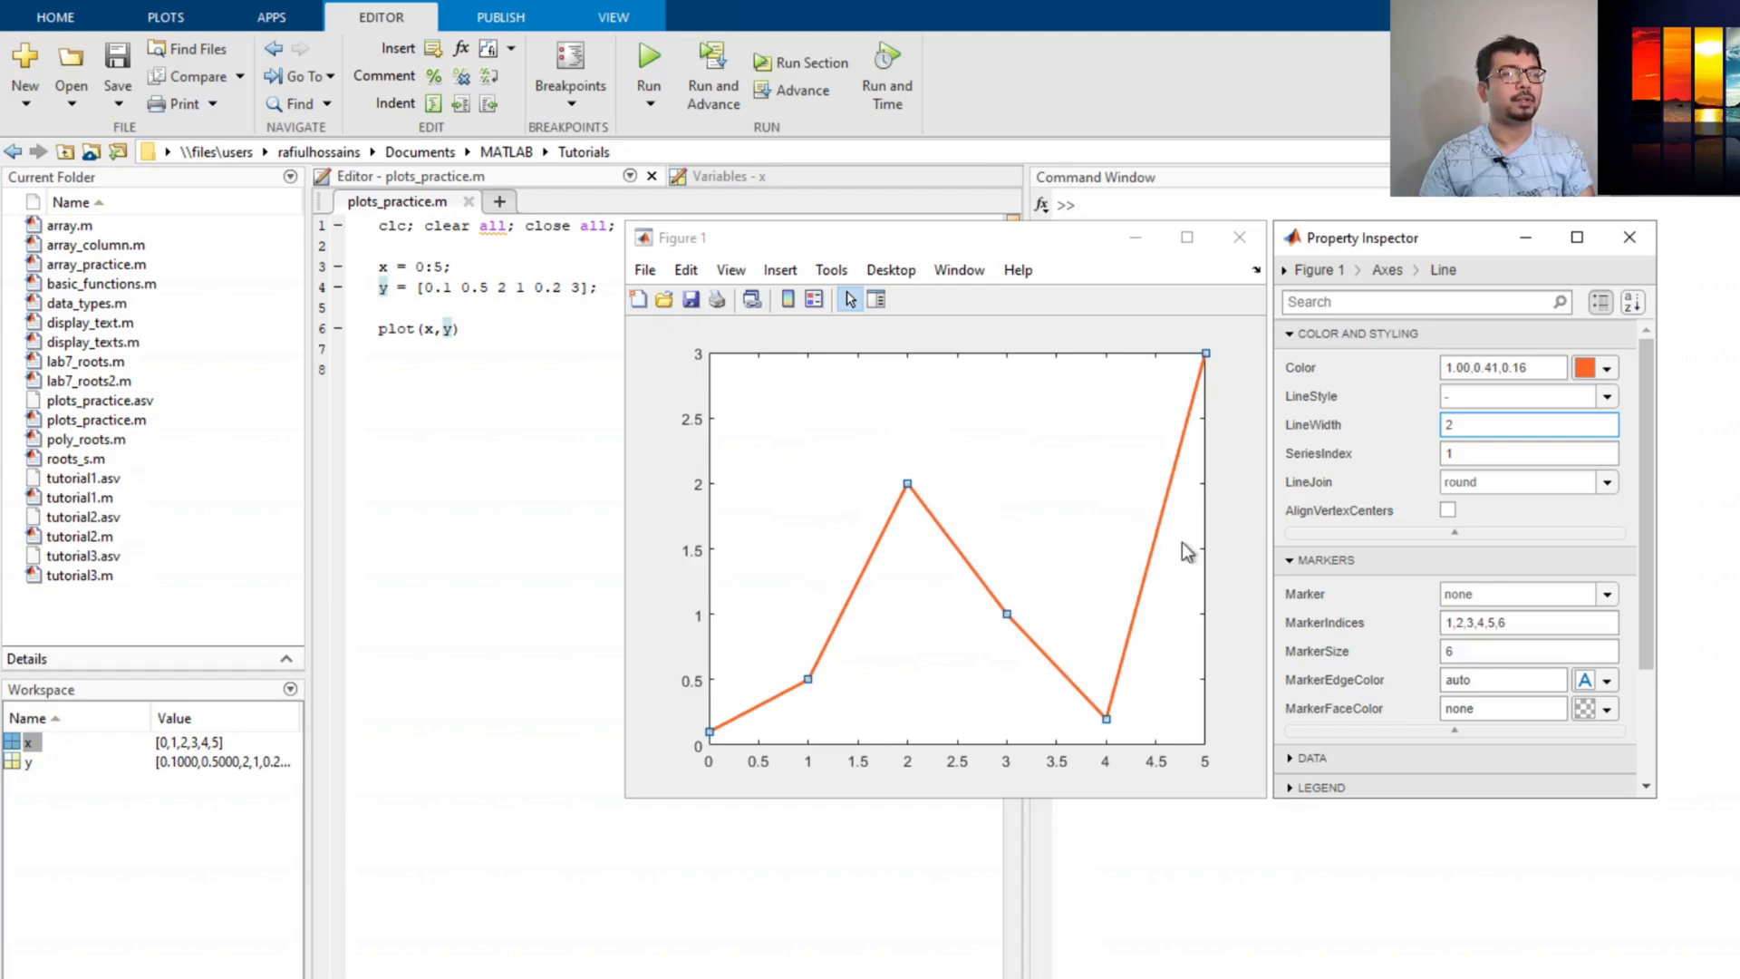
pyautogui.click(1487, 594)
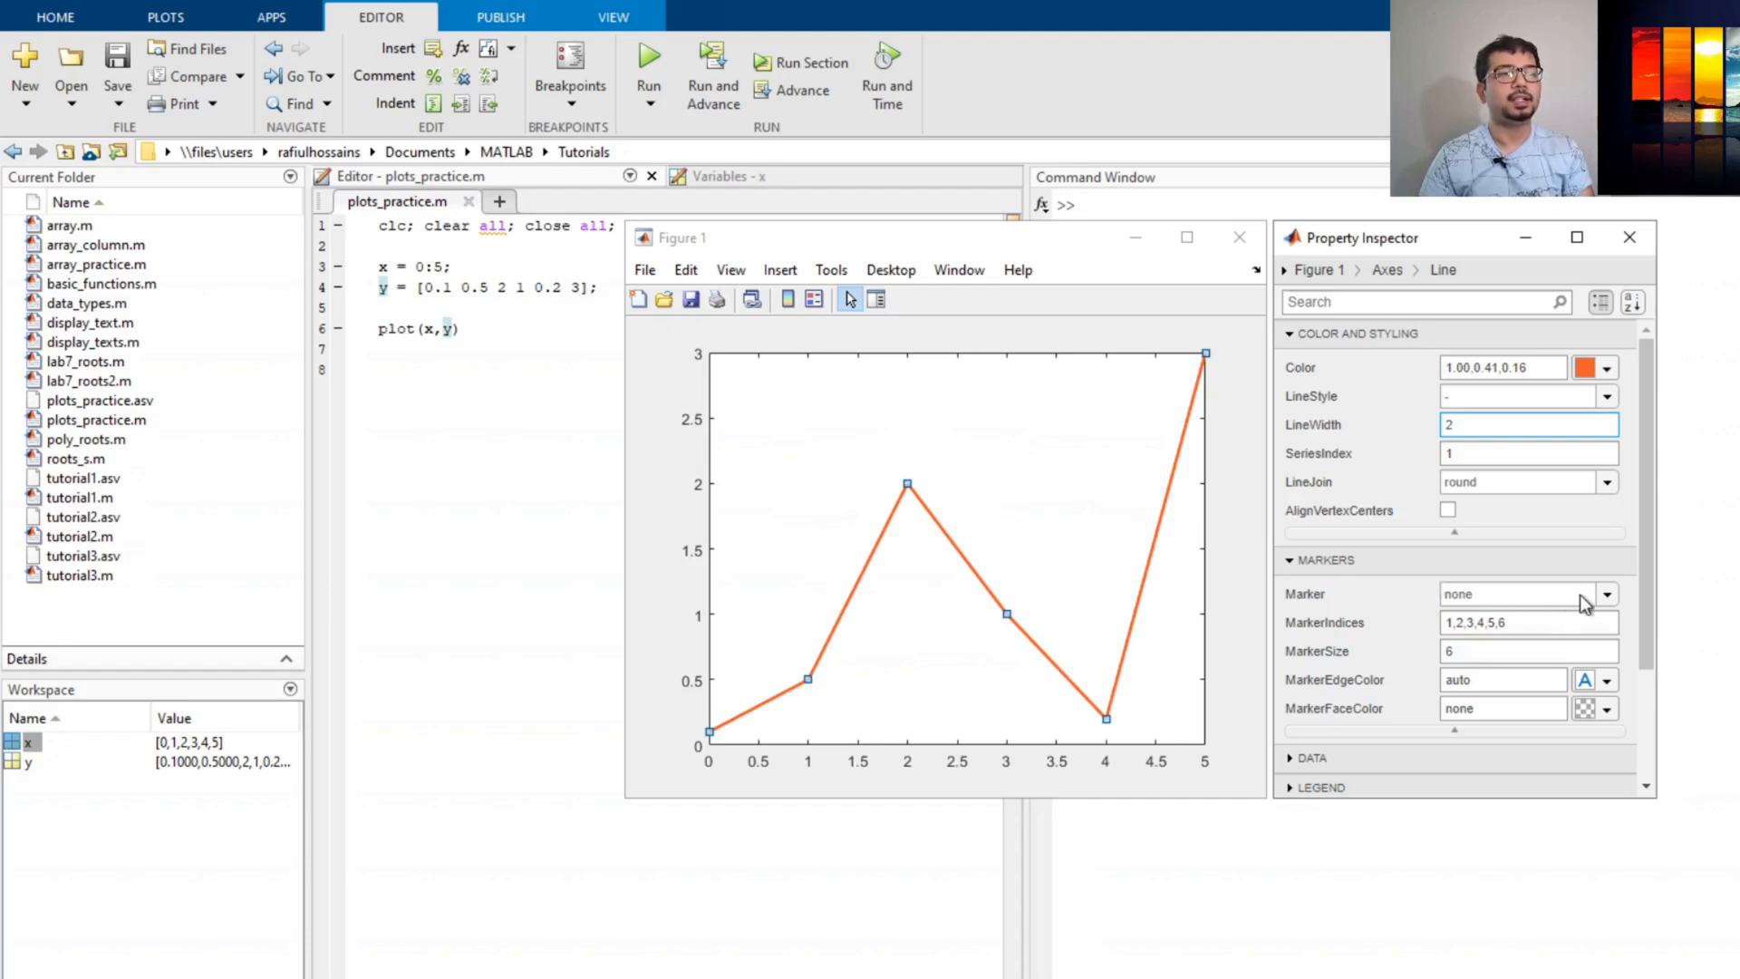
pyautogui.click(1608, 597)
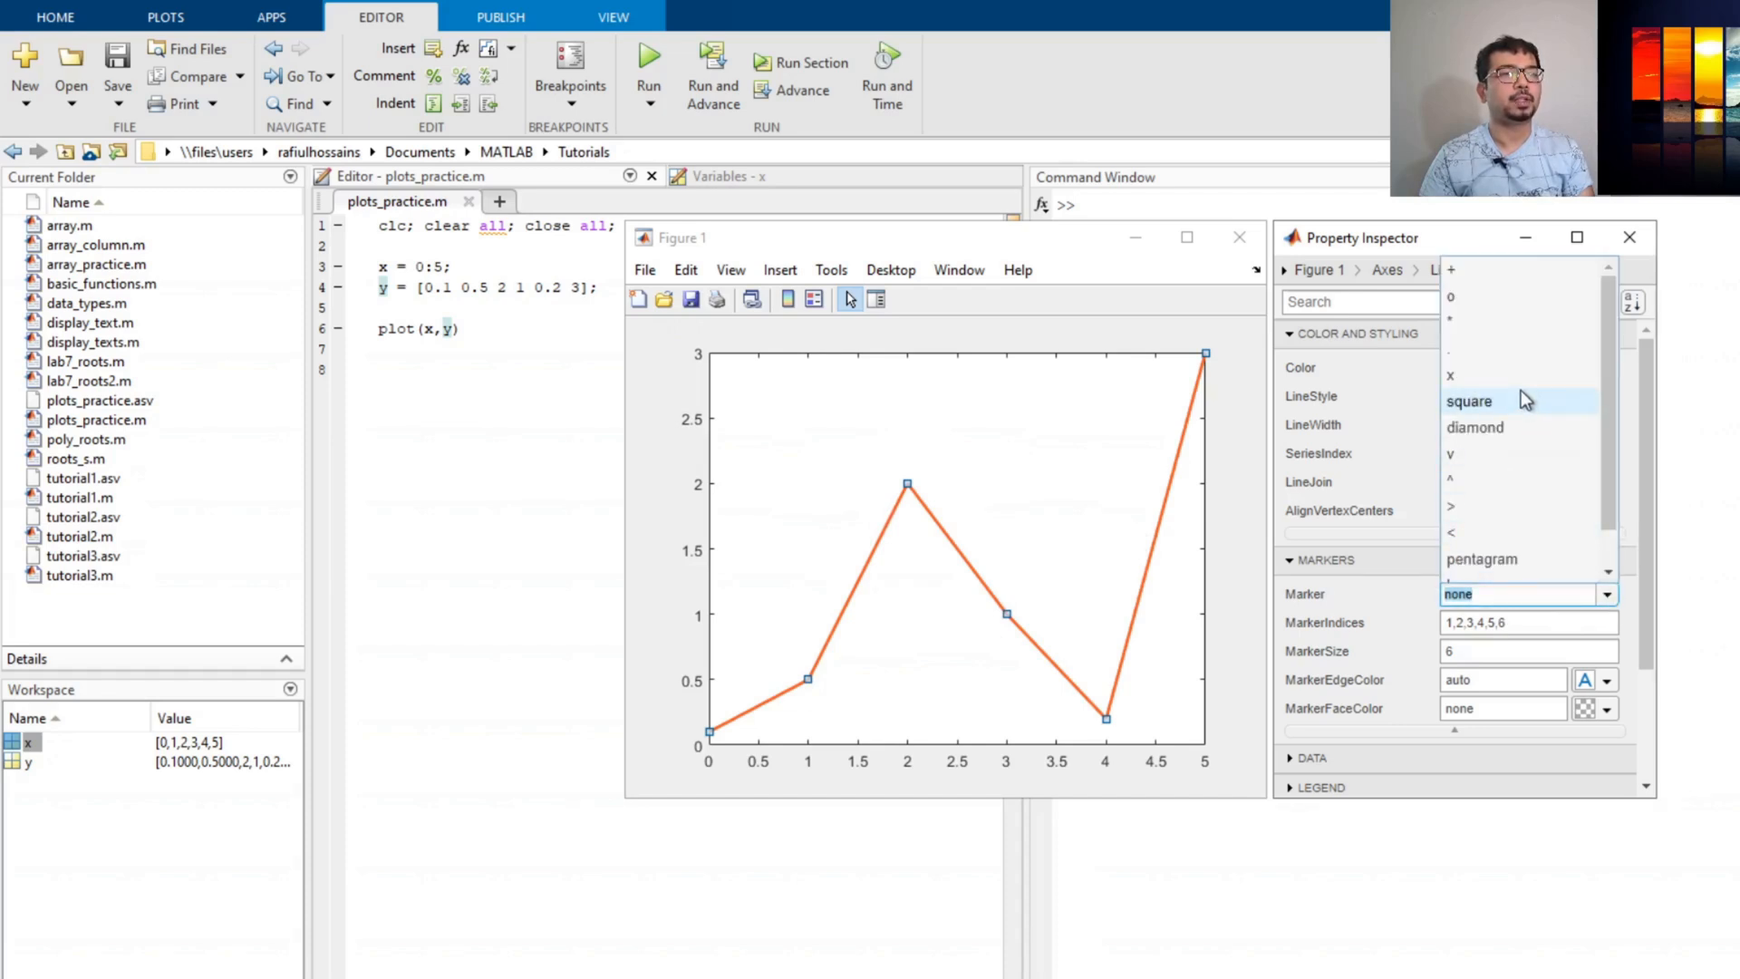
pyautogui.click(1492, 270)
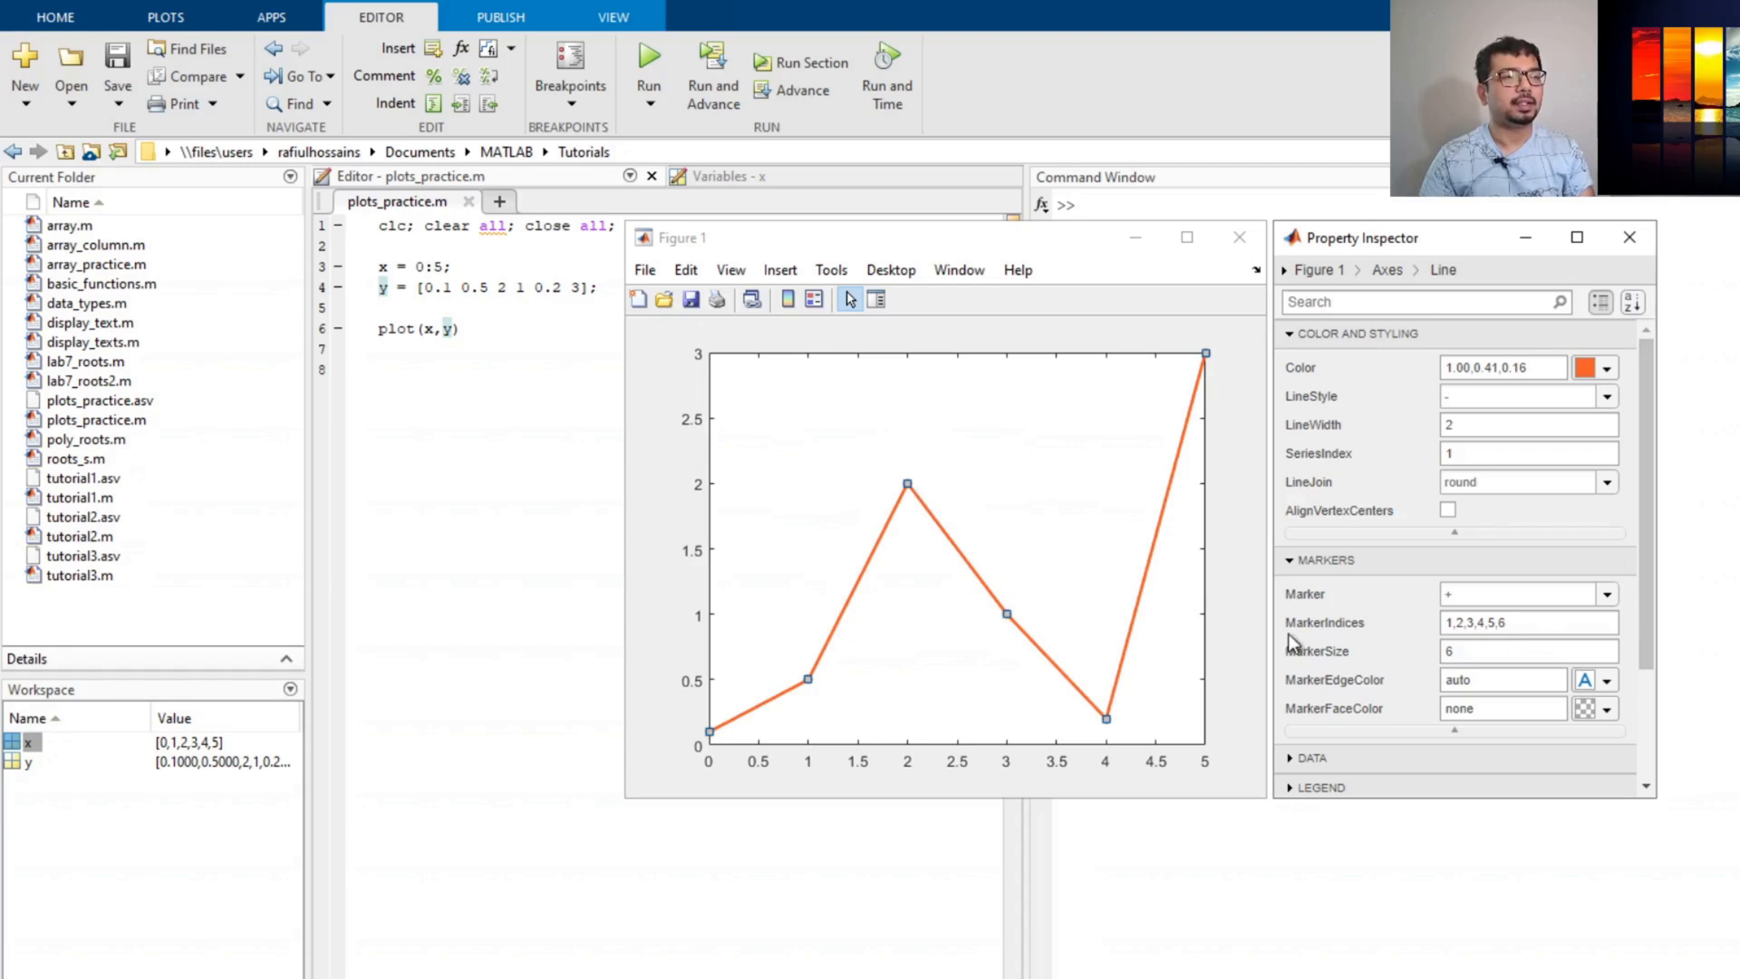
# Set the plotted line's MarkerSize to 10
pyautogui.scroll(-3, 1508, 629)
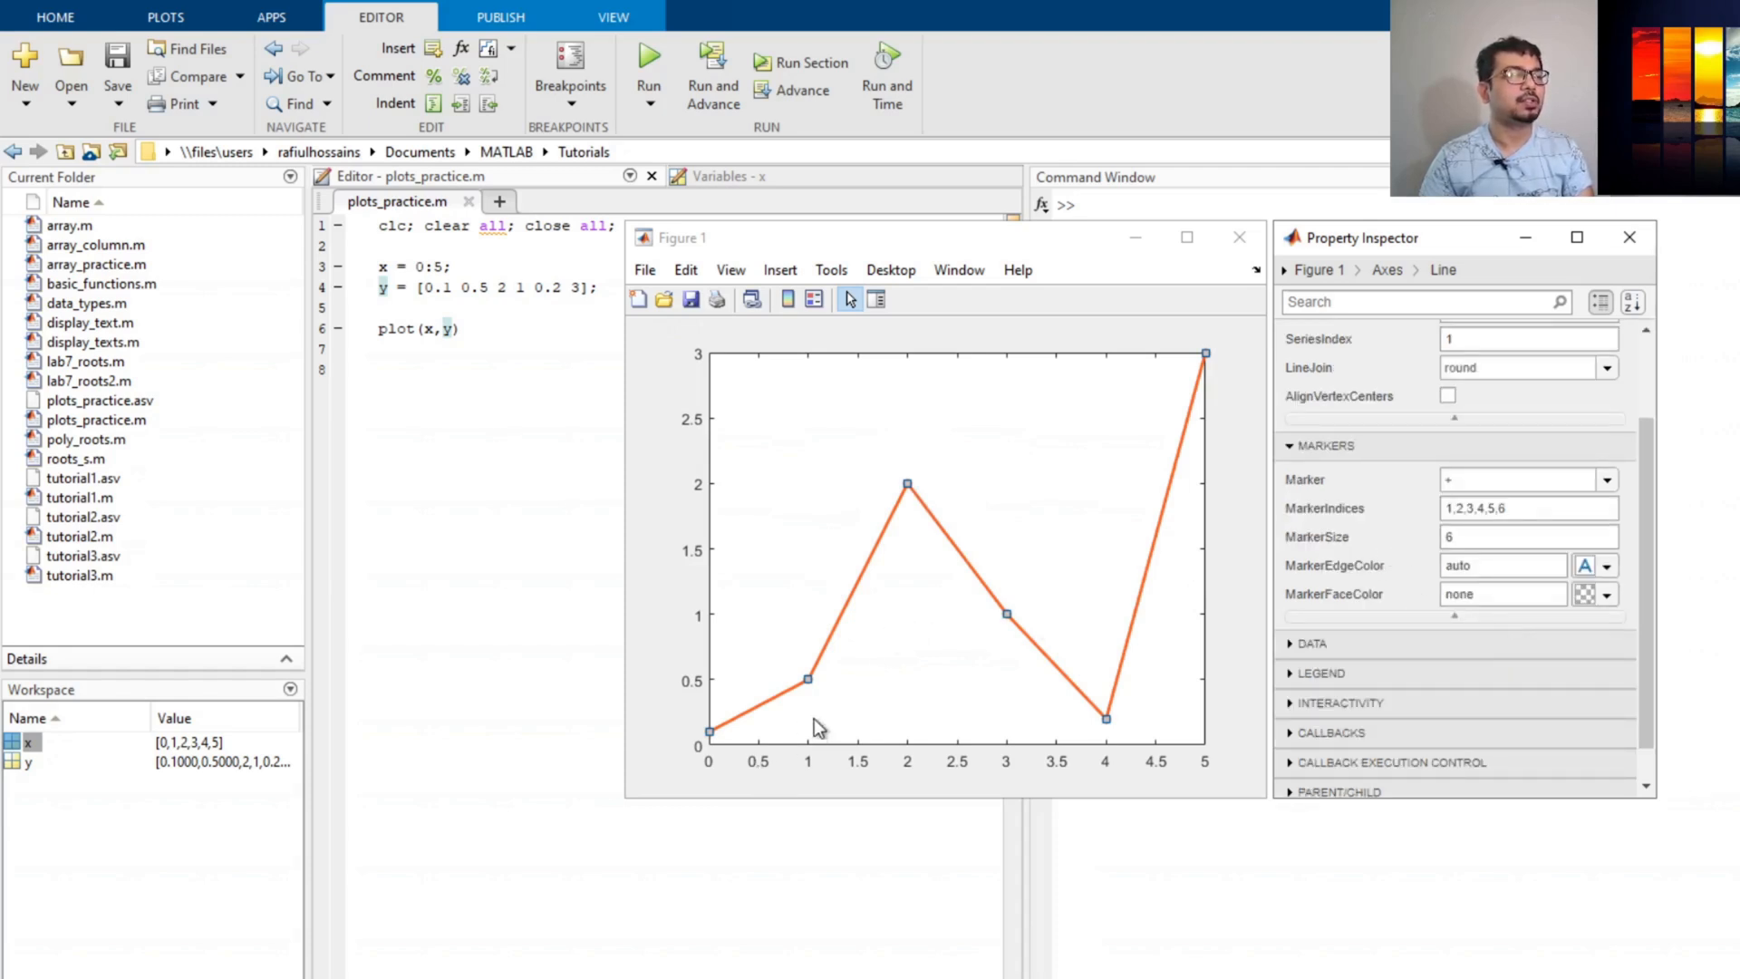
pyautogui.click(1488, 541)
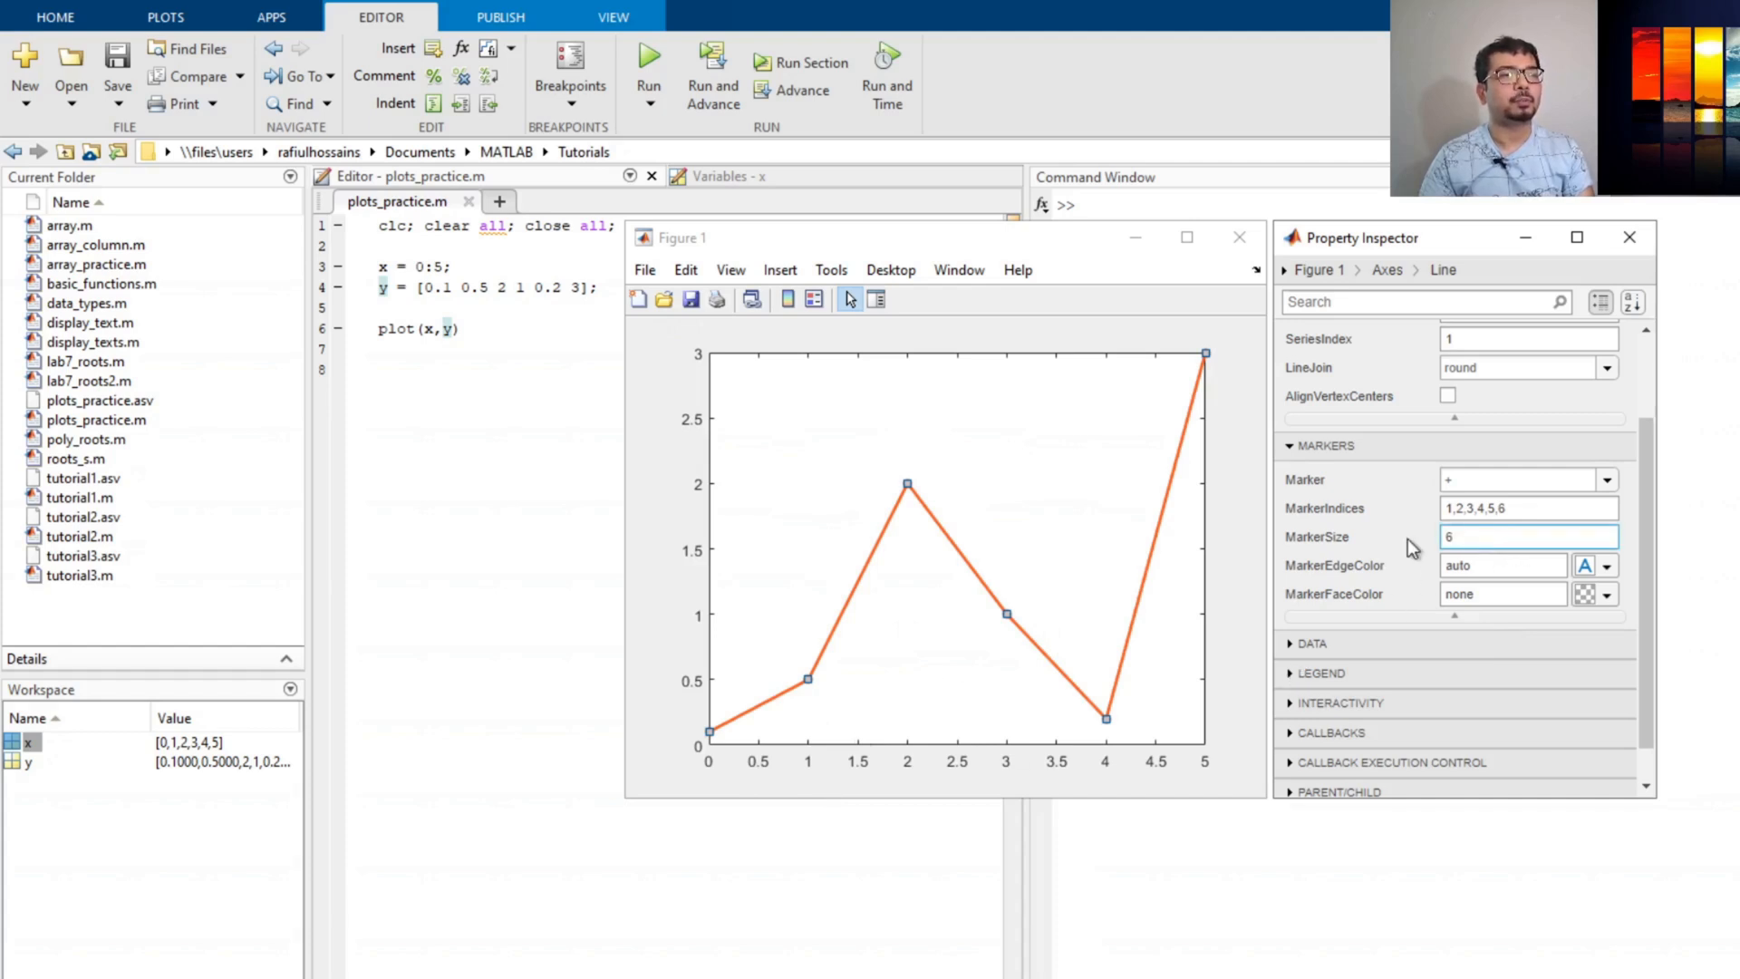
pyautogui.moveTo(1405, 539)
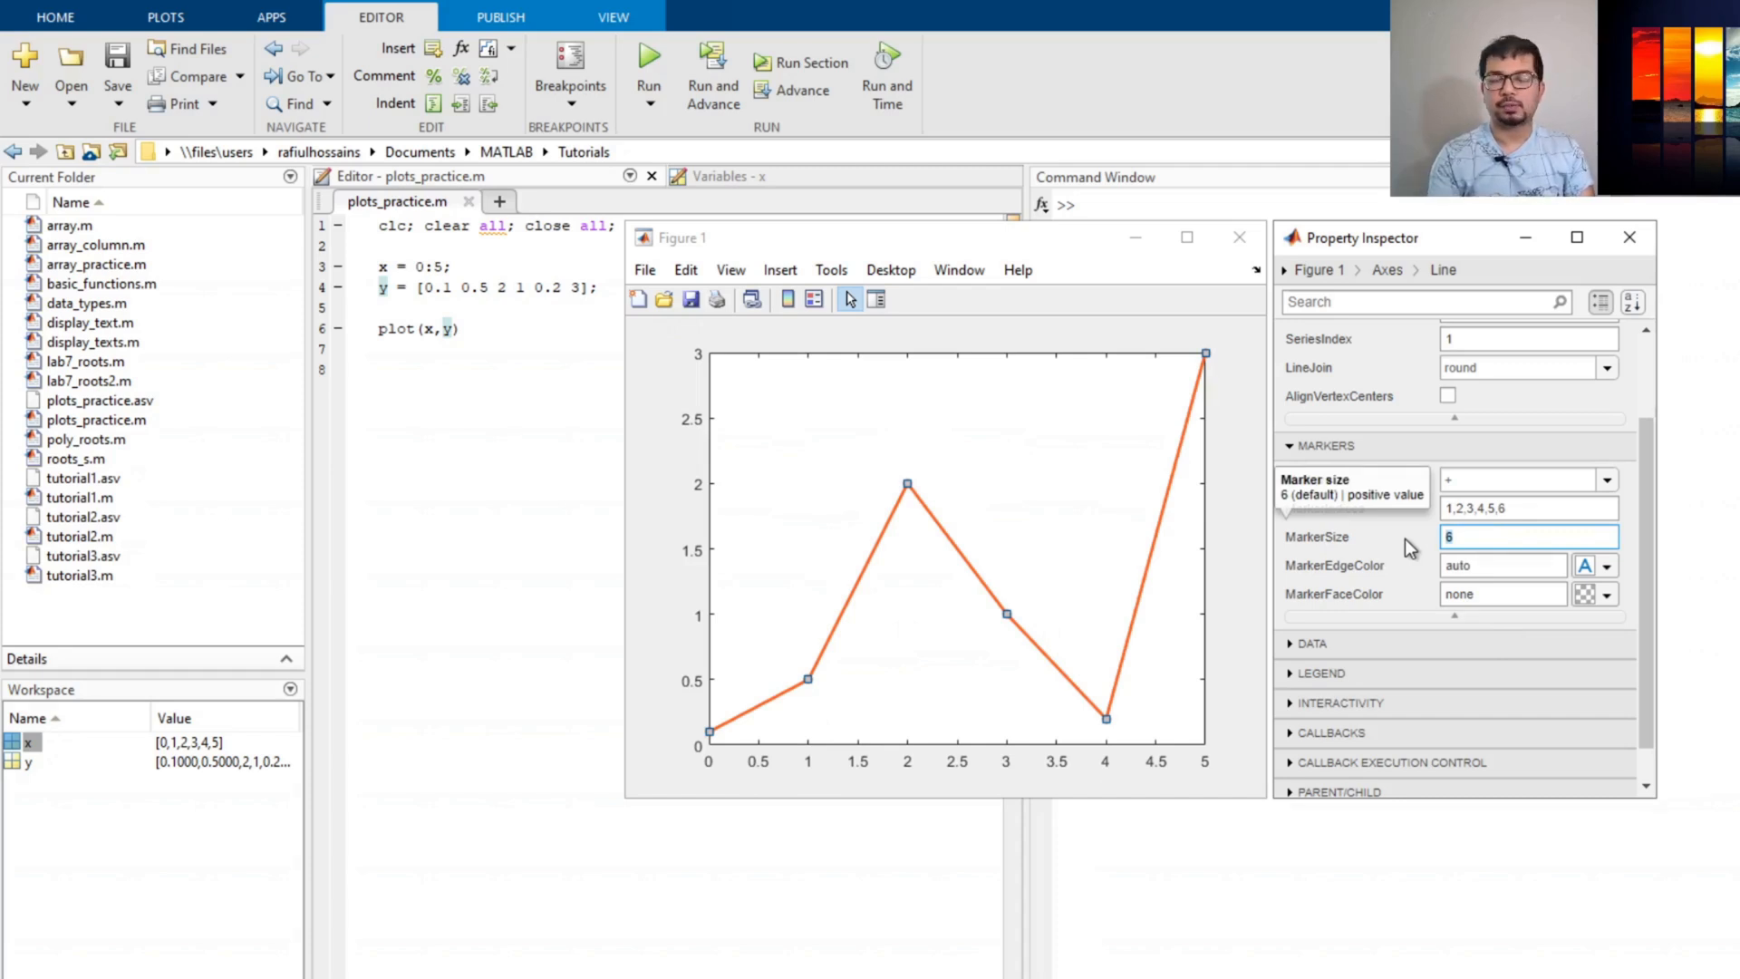
pyautogui.write('10')
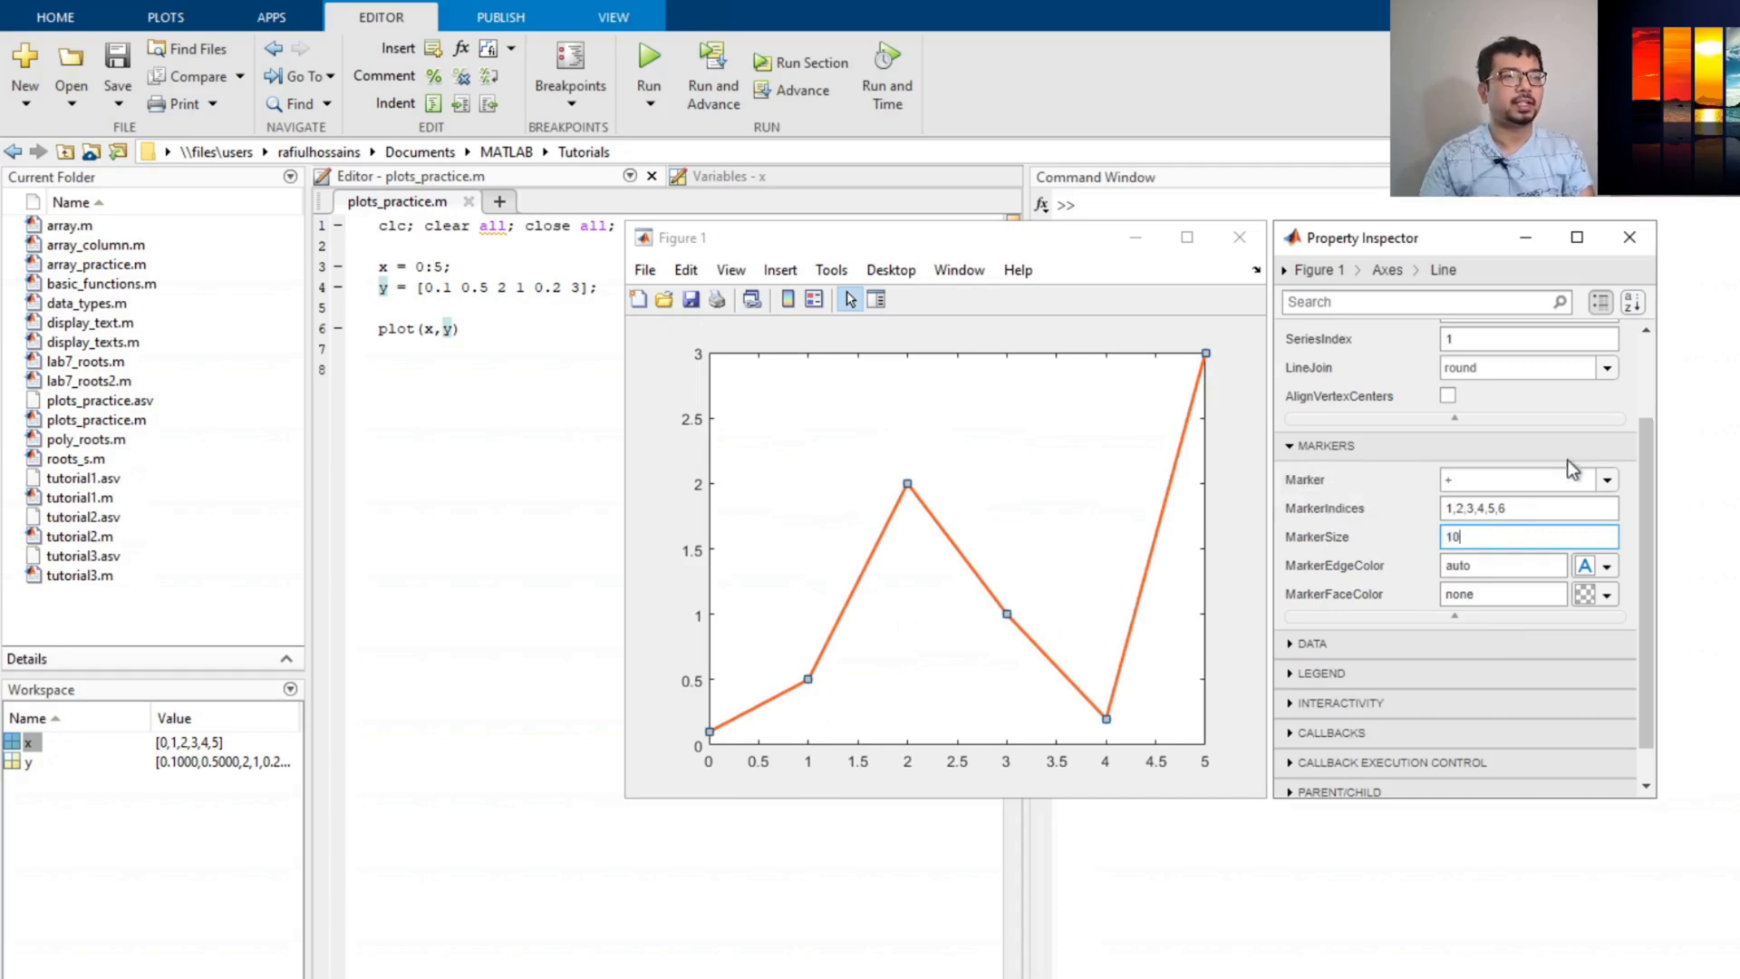
pyautogui.click(1629, 546)
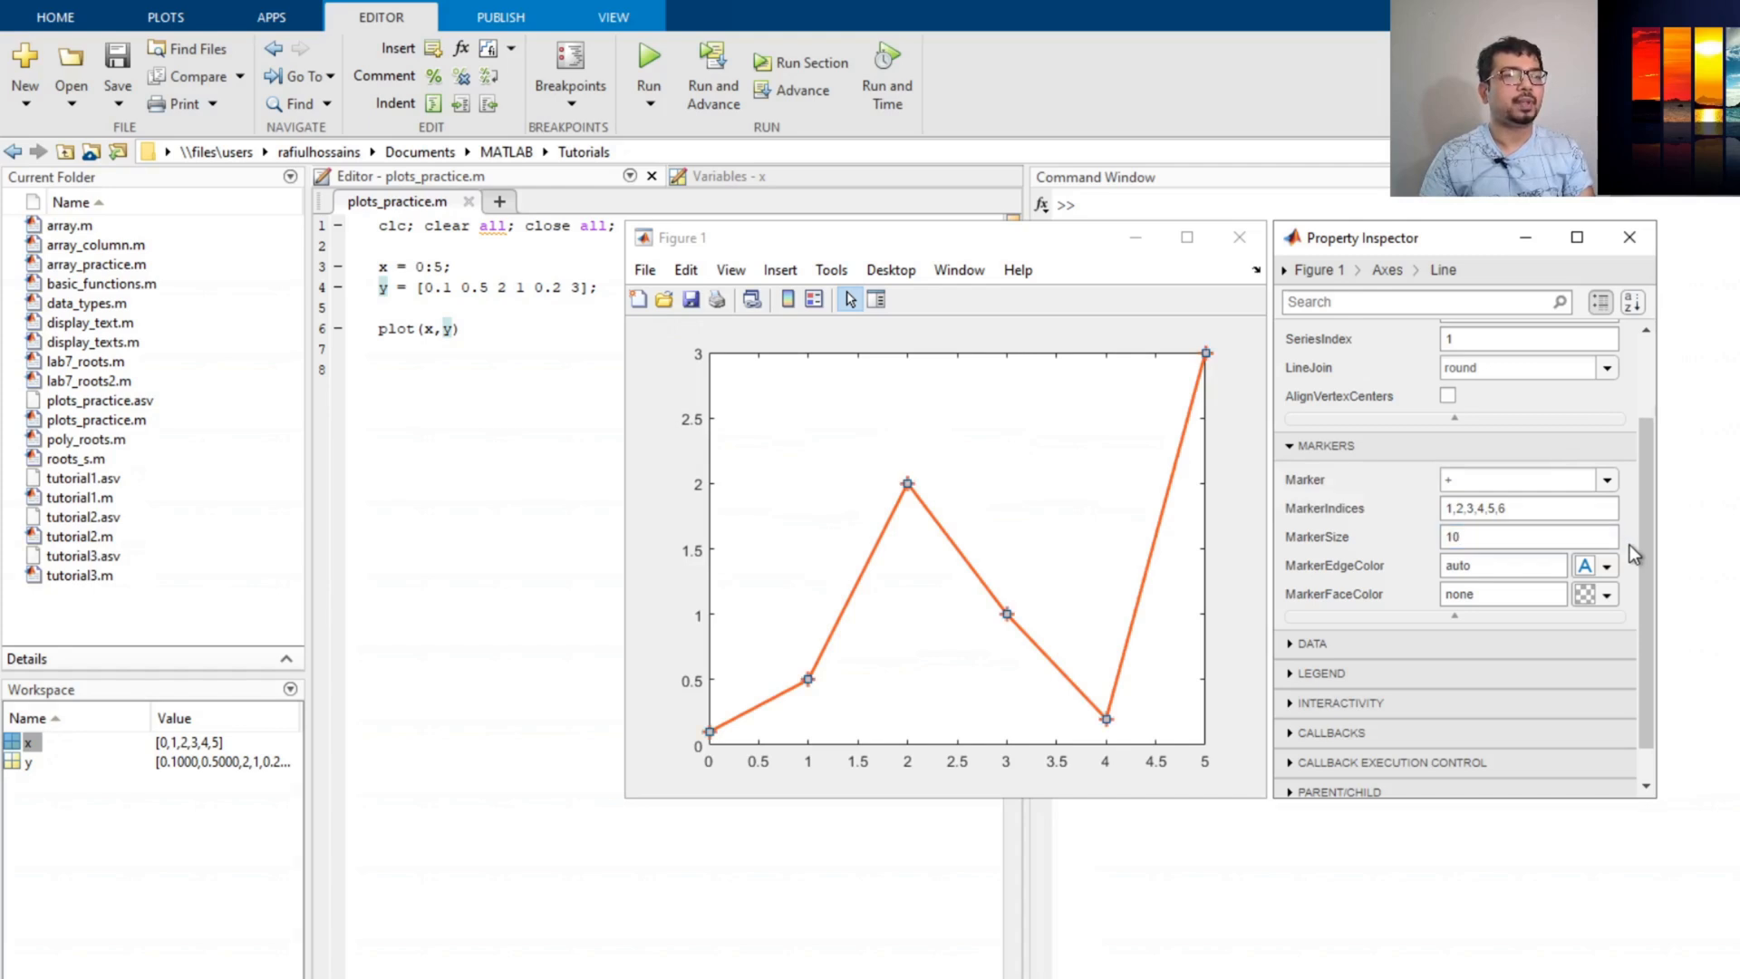
pyautogui.click(1025, 479)
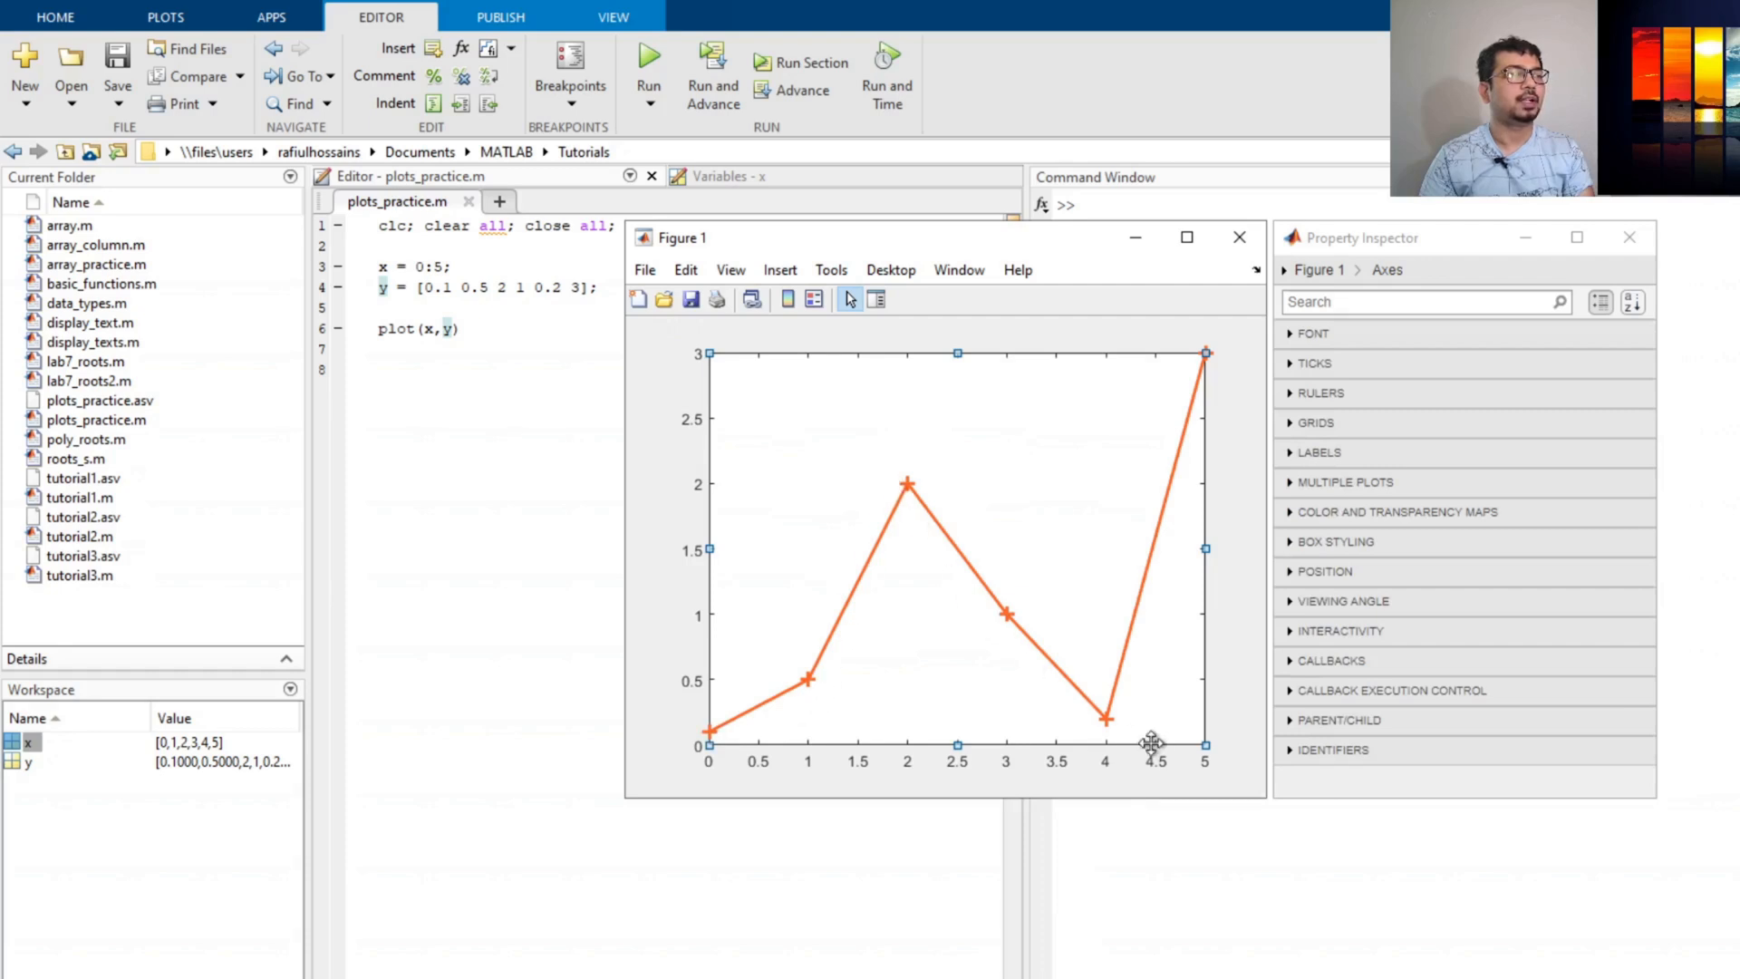
# Set the plotted line's MarkerEdgeColor to the standard black 0.00,0.00,0.00
pyautogui.click(964, 562)
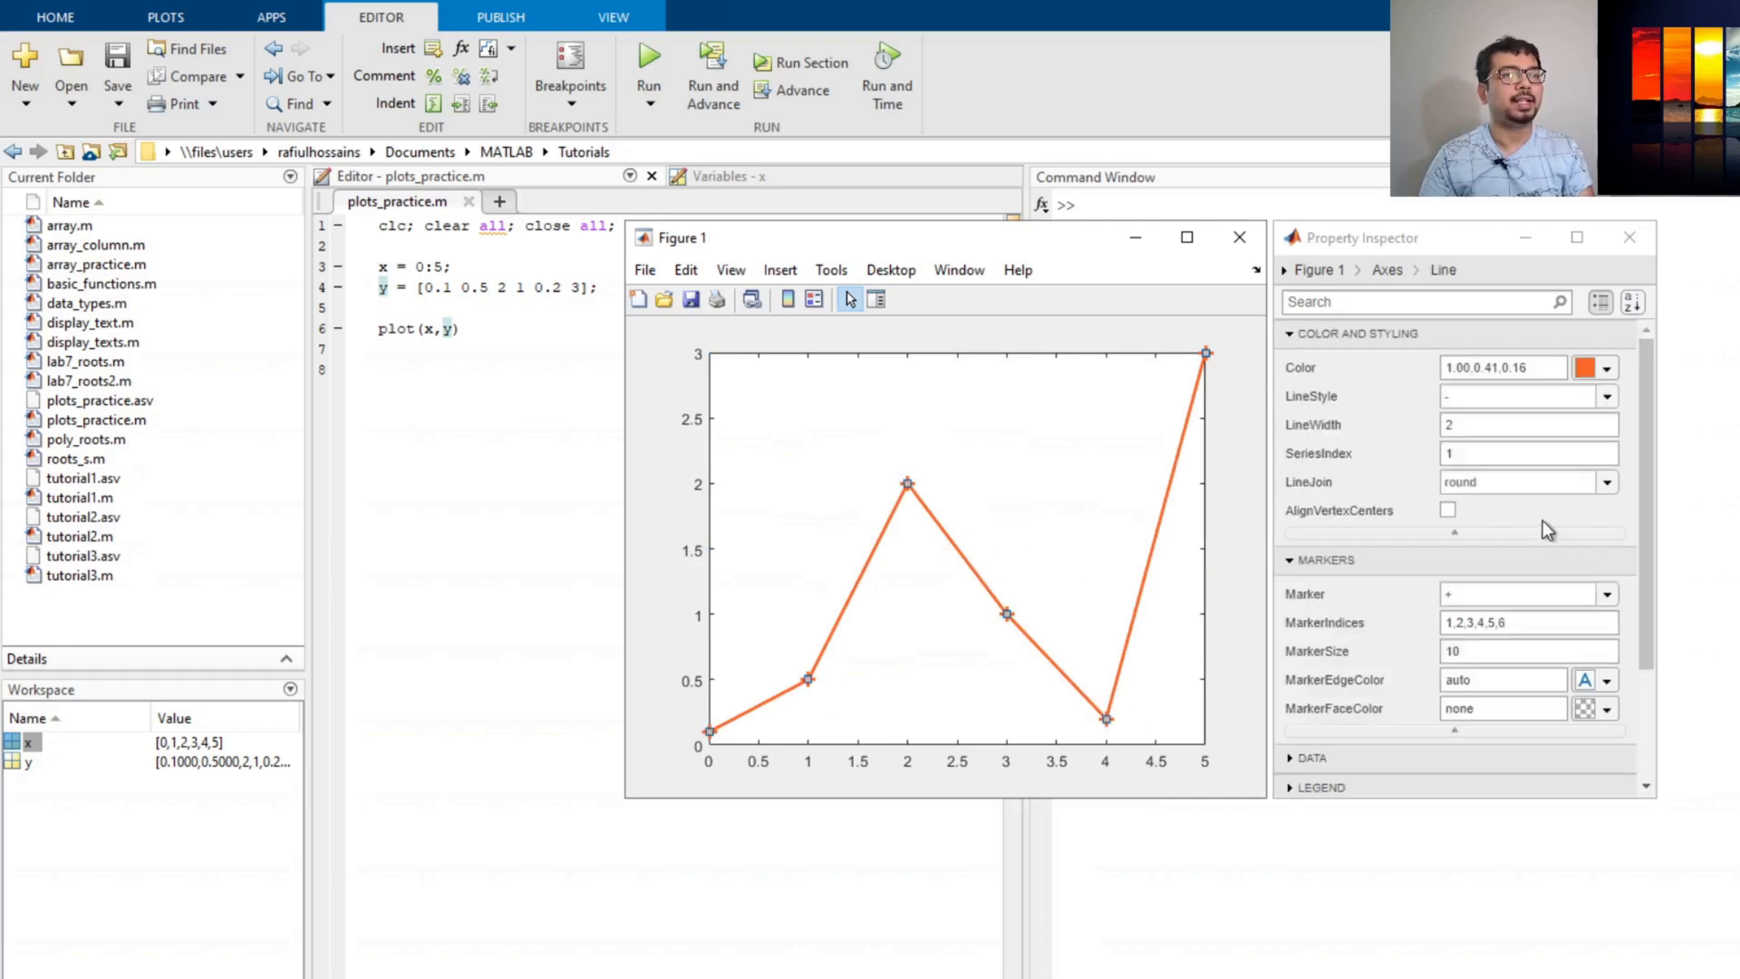
pyautogui.scroll(-3, 1542, 520)
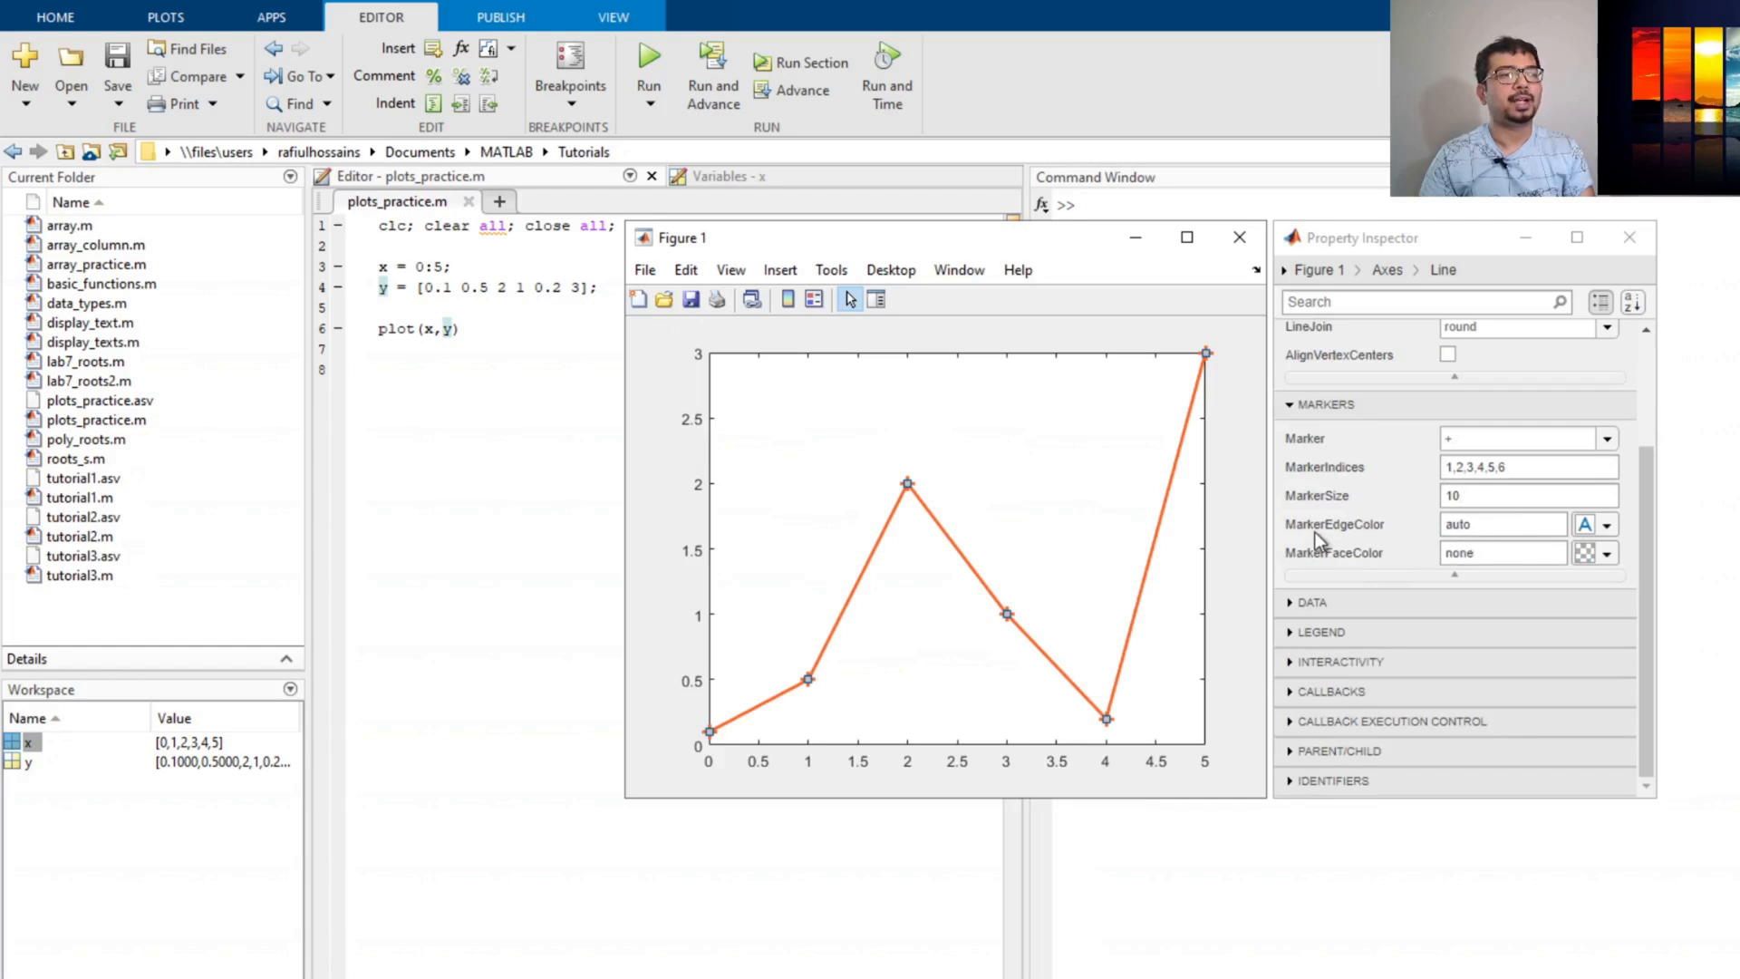
pyautogui.click(1607, 526)
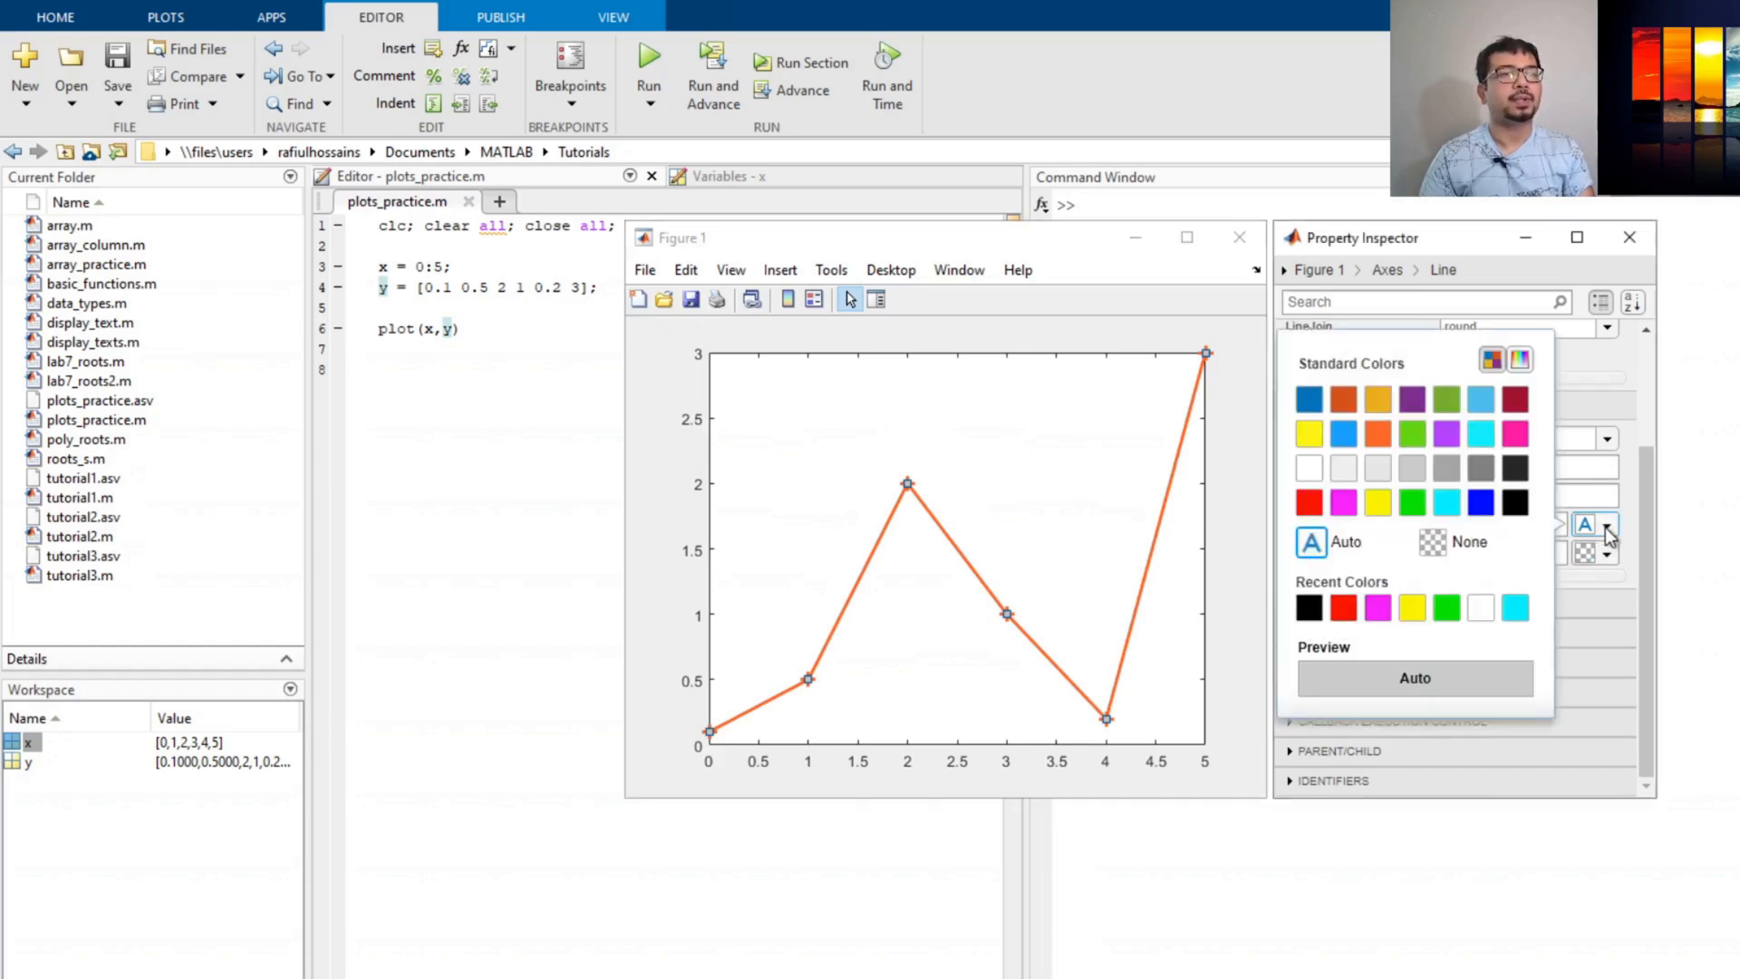
pyautogui.click(1515, 503)
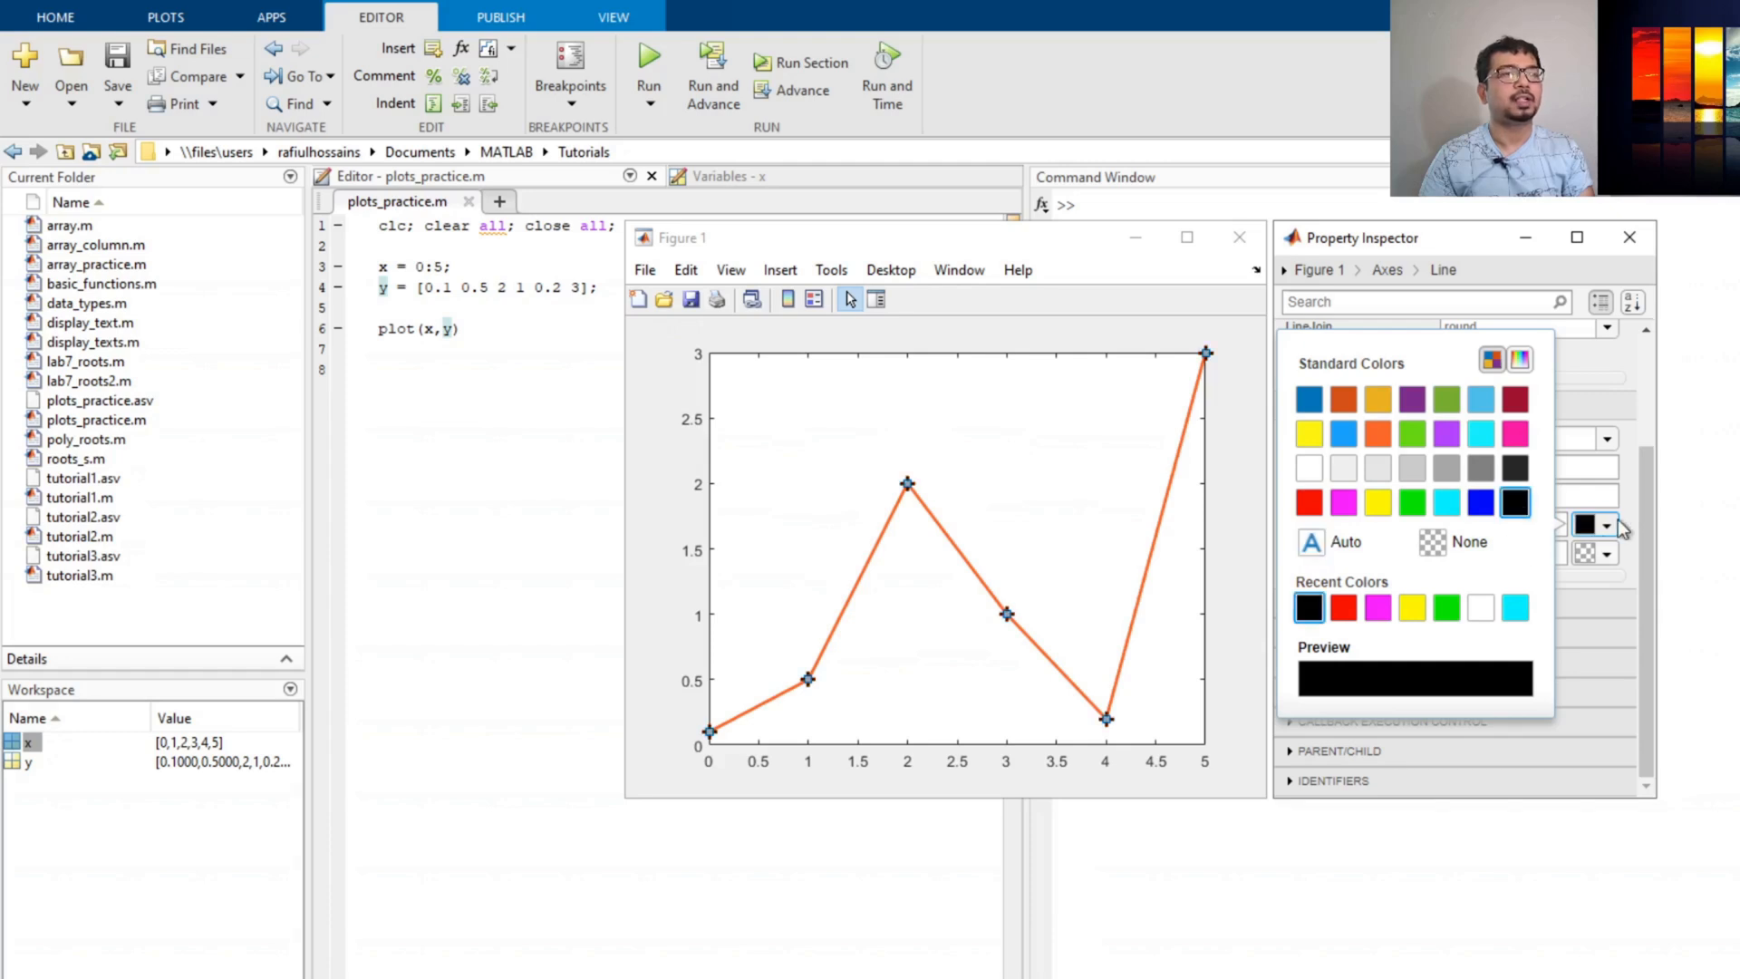
pyautogui.click(1628, 469)
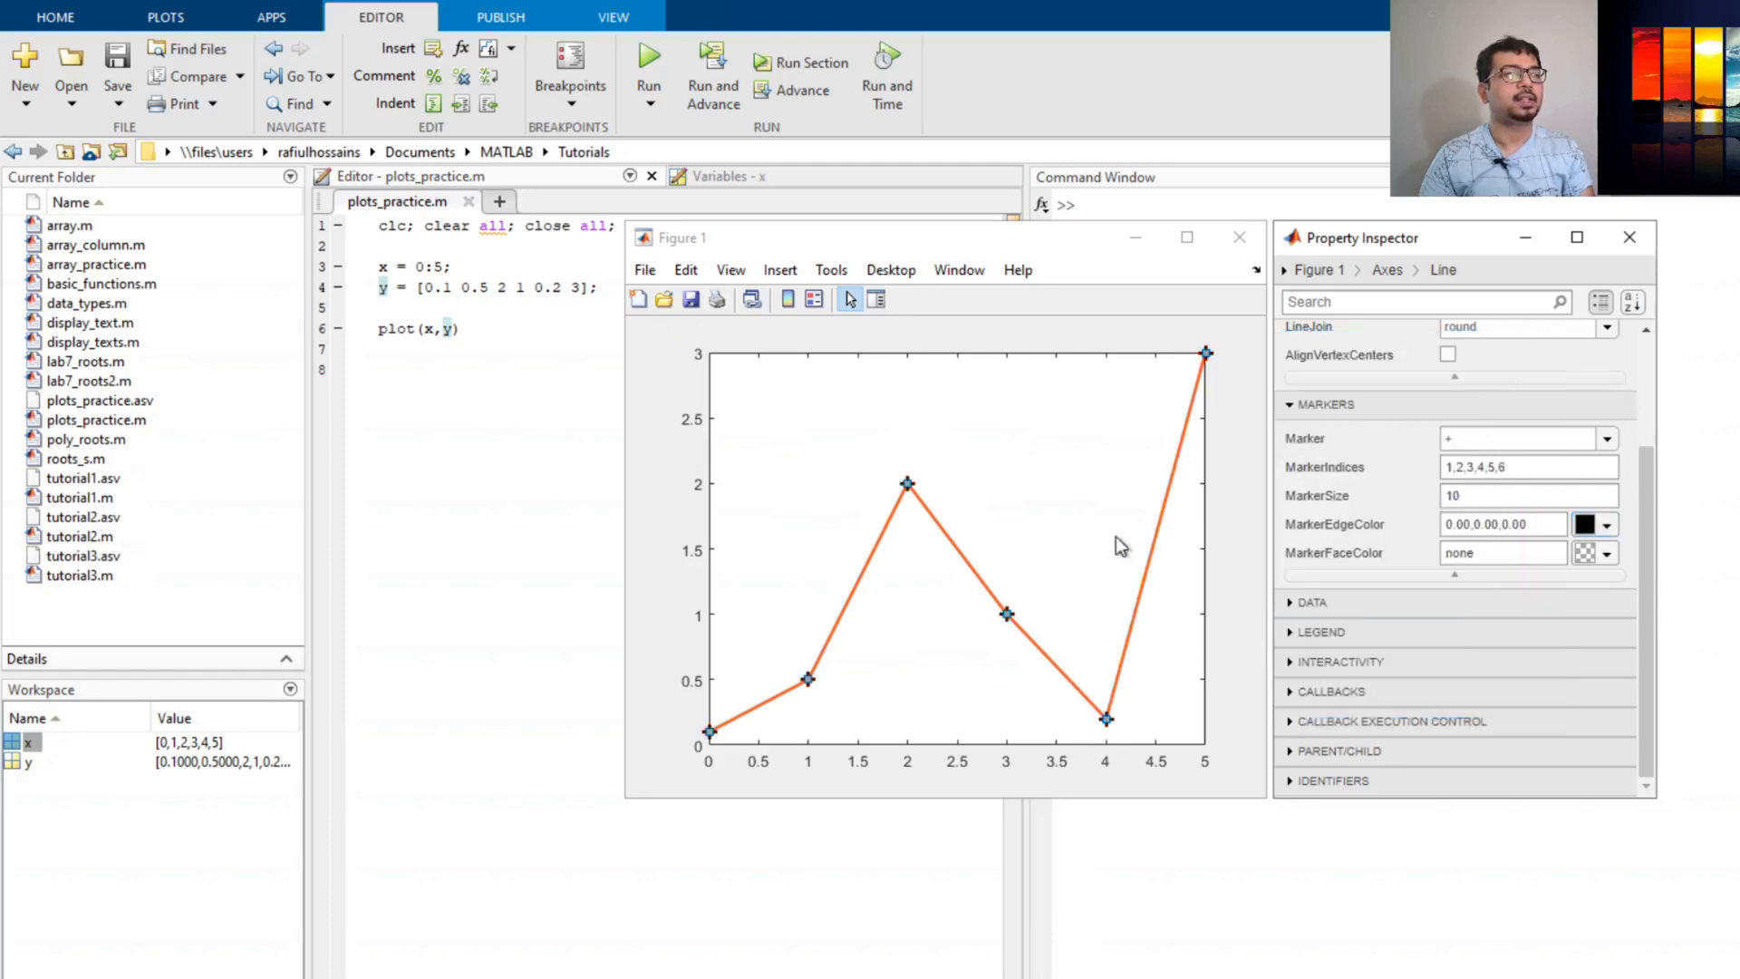
pyautogui.click(1055, 486)
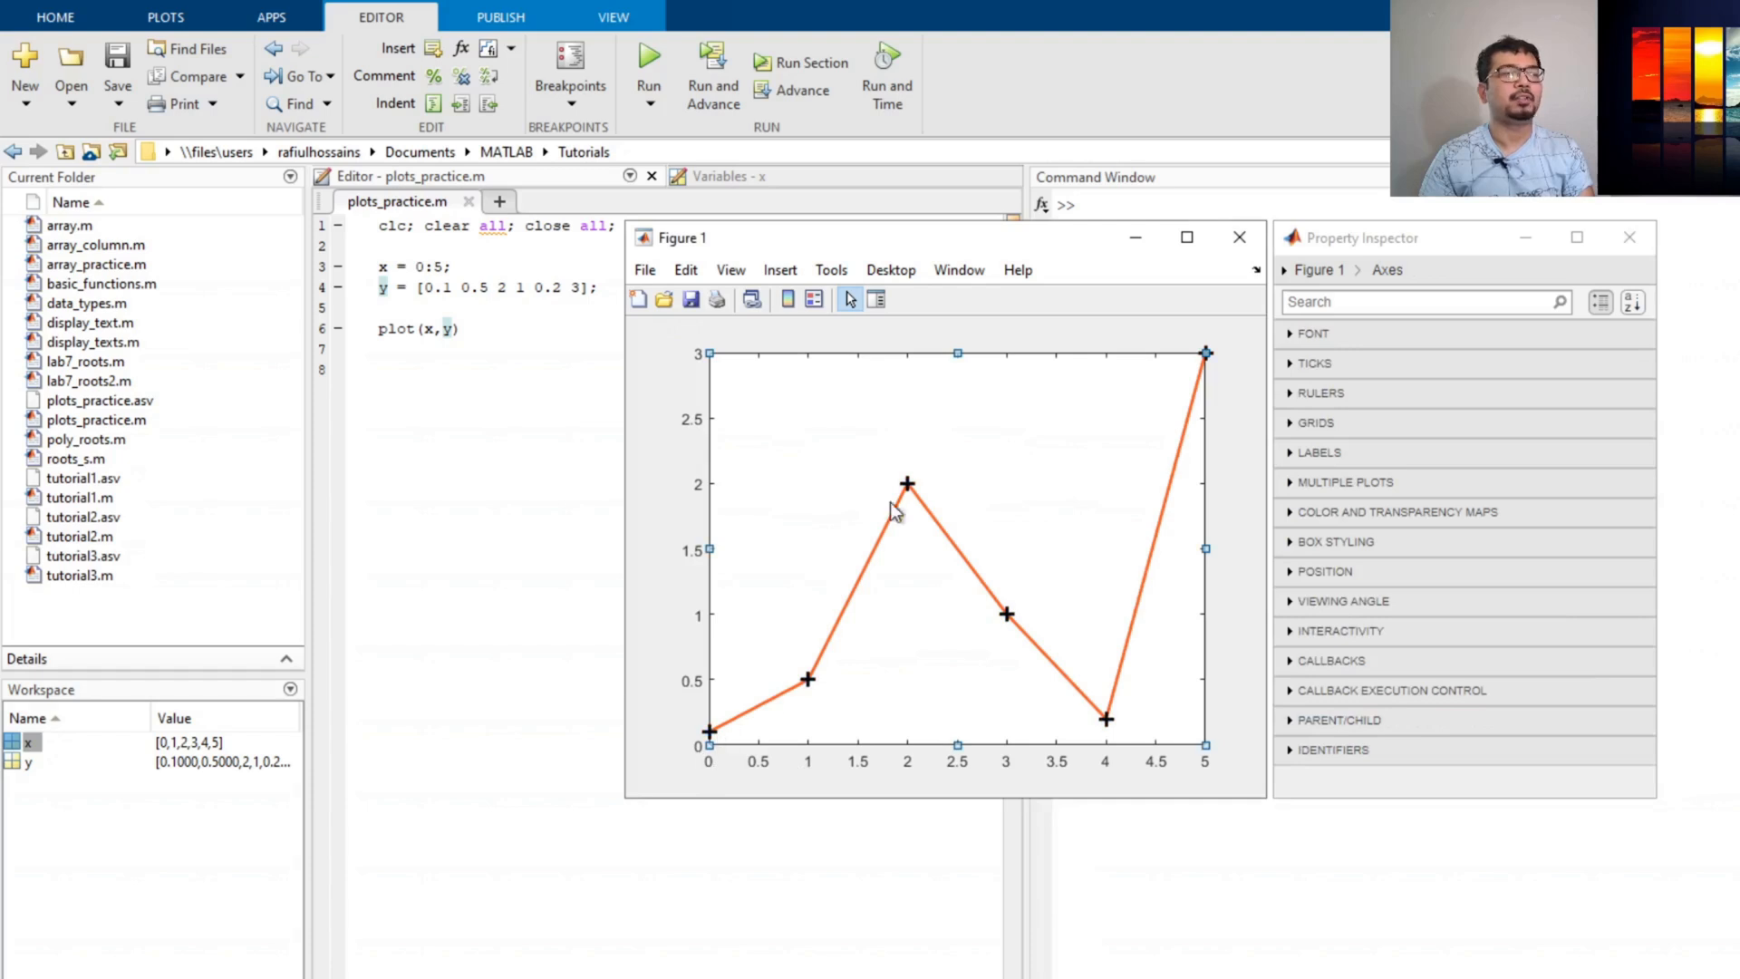
# Examine the plotted line's styling and marker properties and its XData and YData values
pyautogui.click(1163, 510)
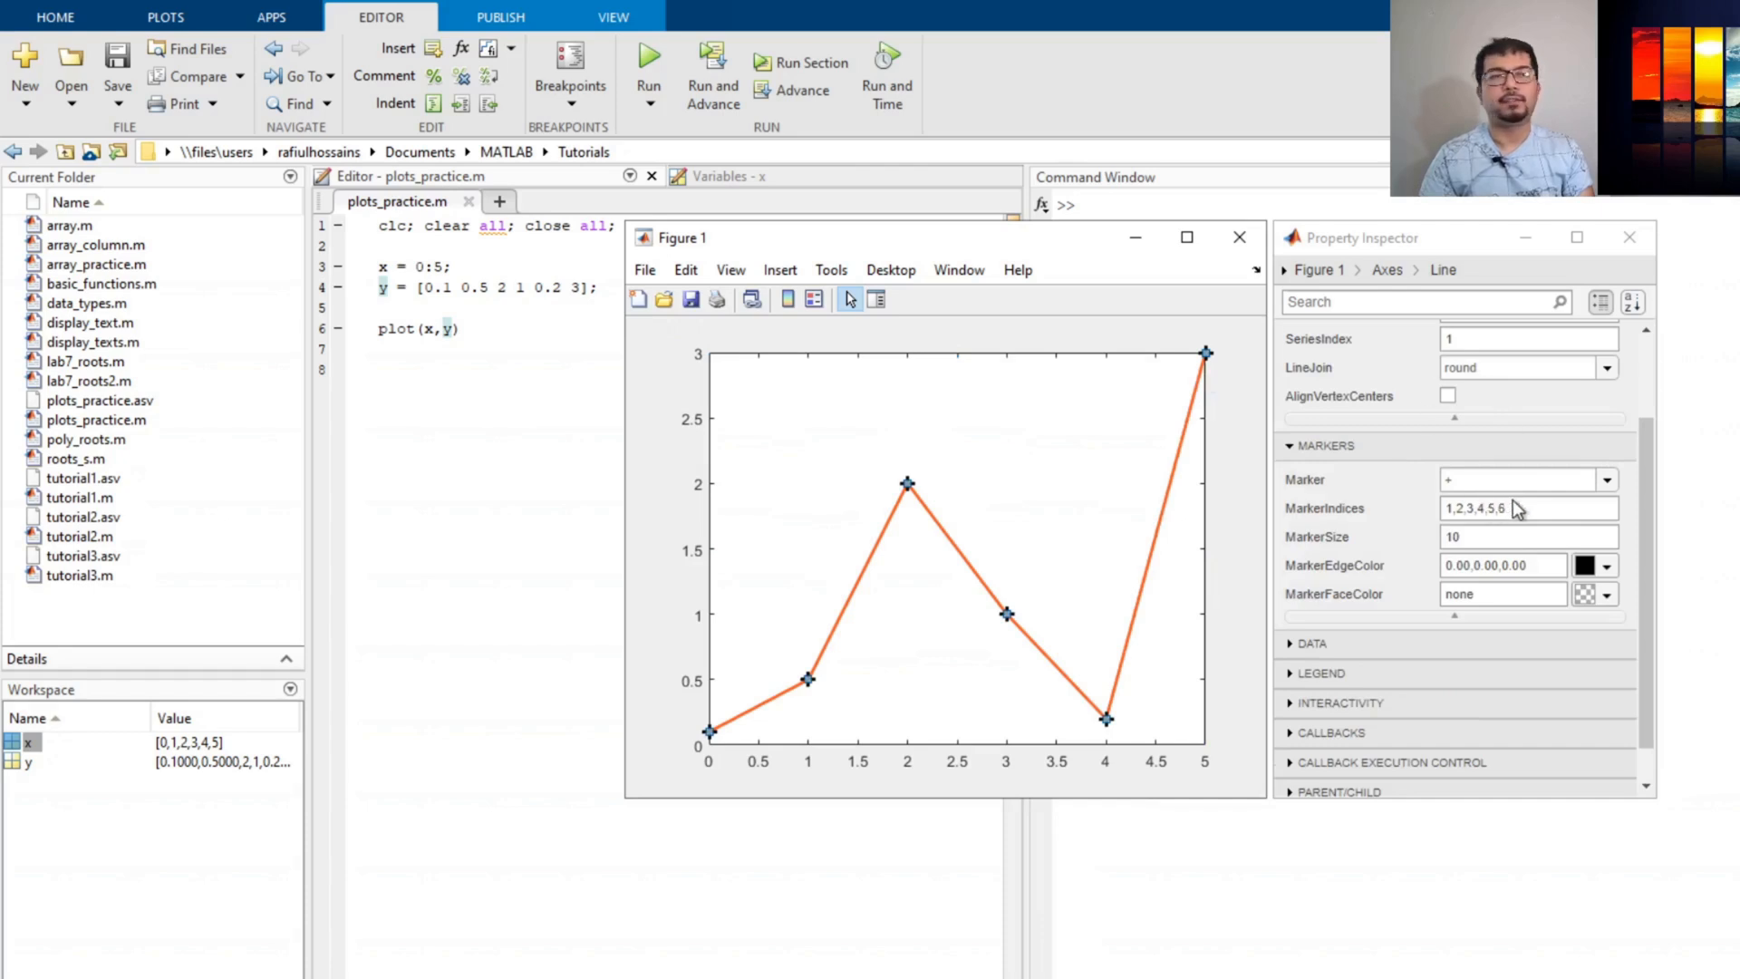
pyautogui.scroll(-1, 1504, 525)
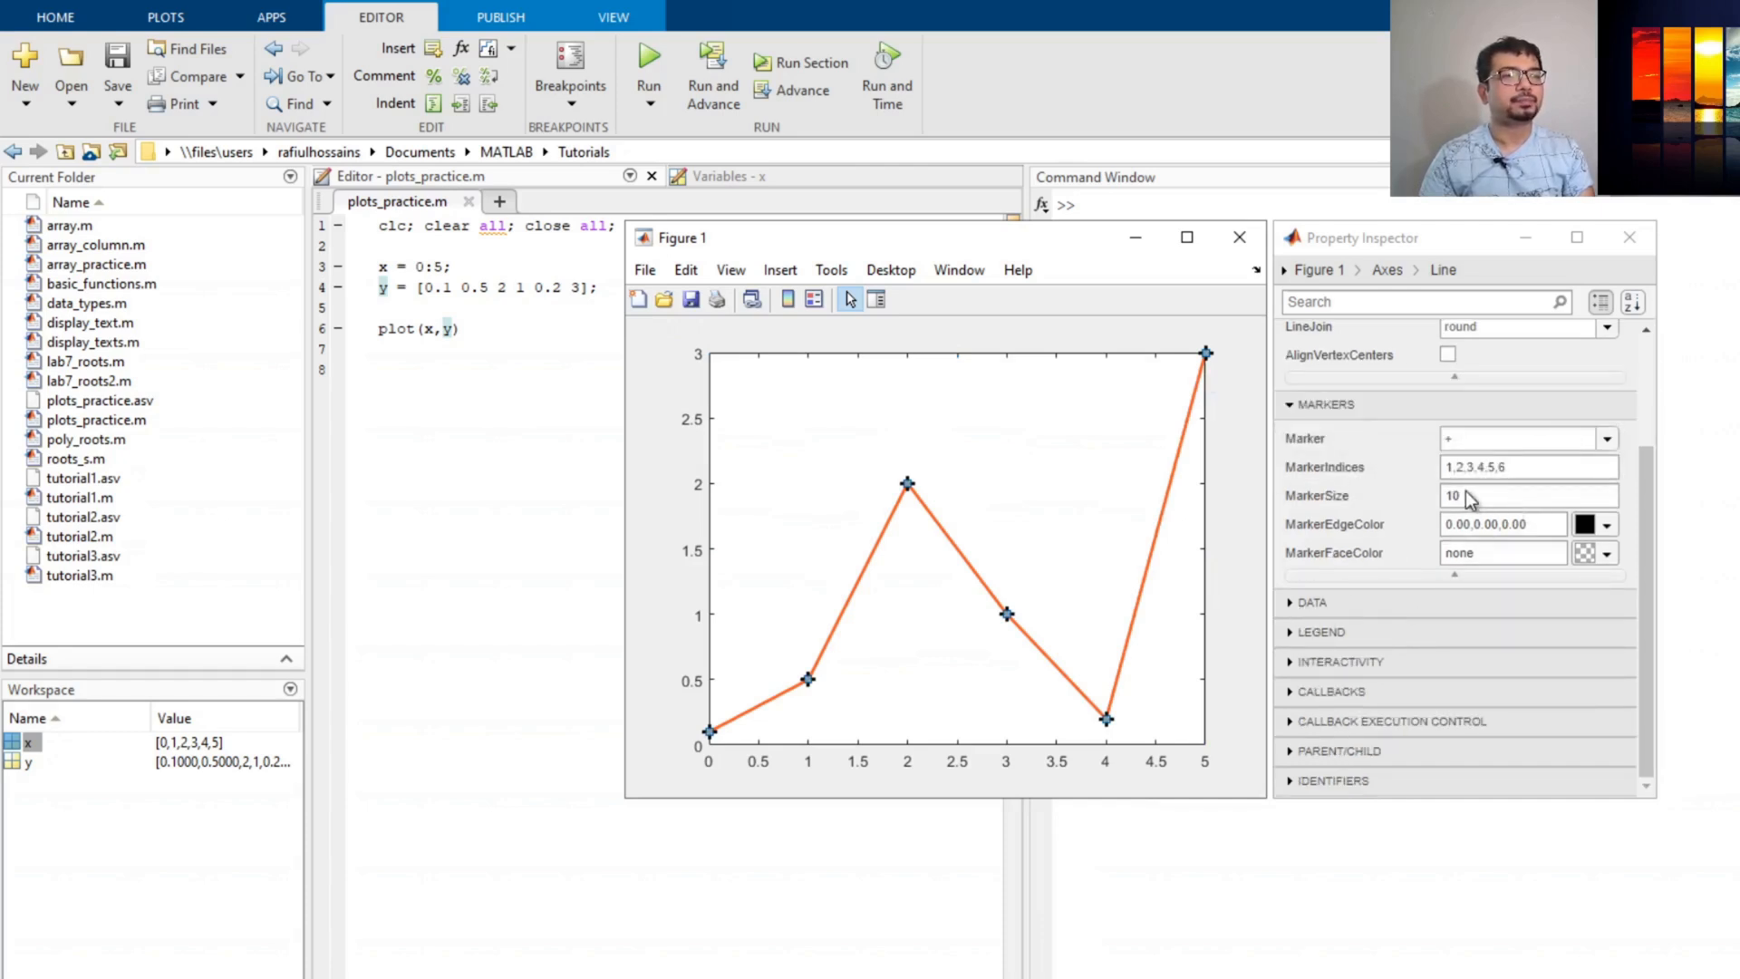
pyautogui.scroll(4, 1468, 498)
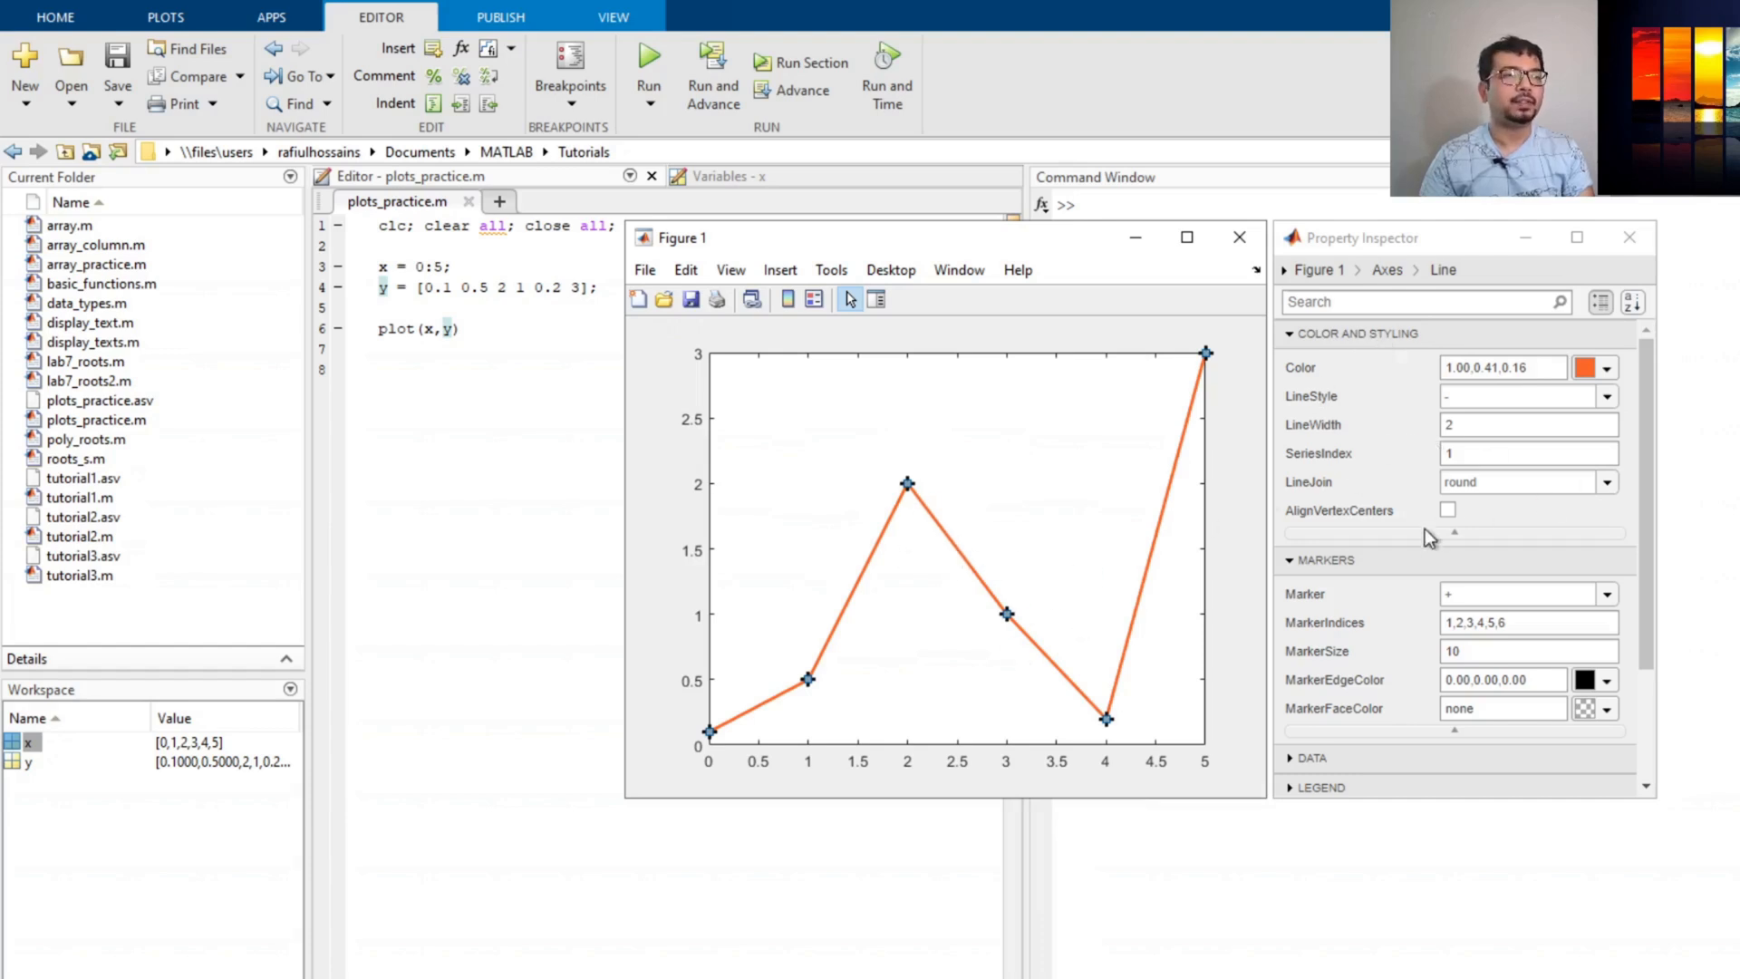
pyautogui.scroll(-3, 1424, 530)
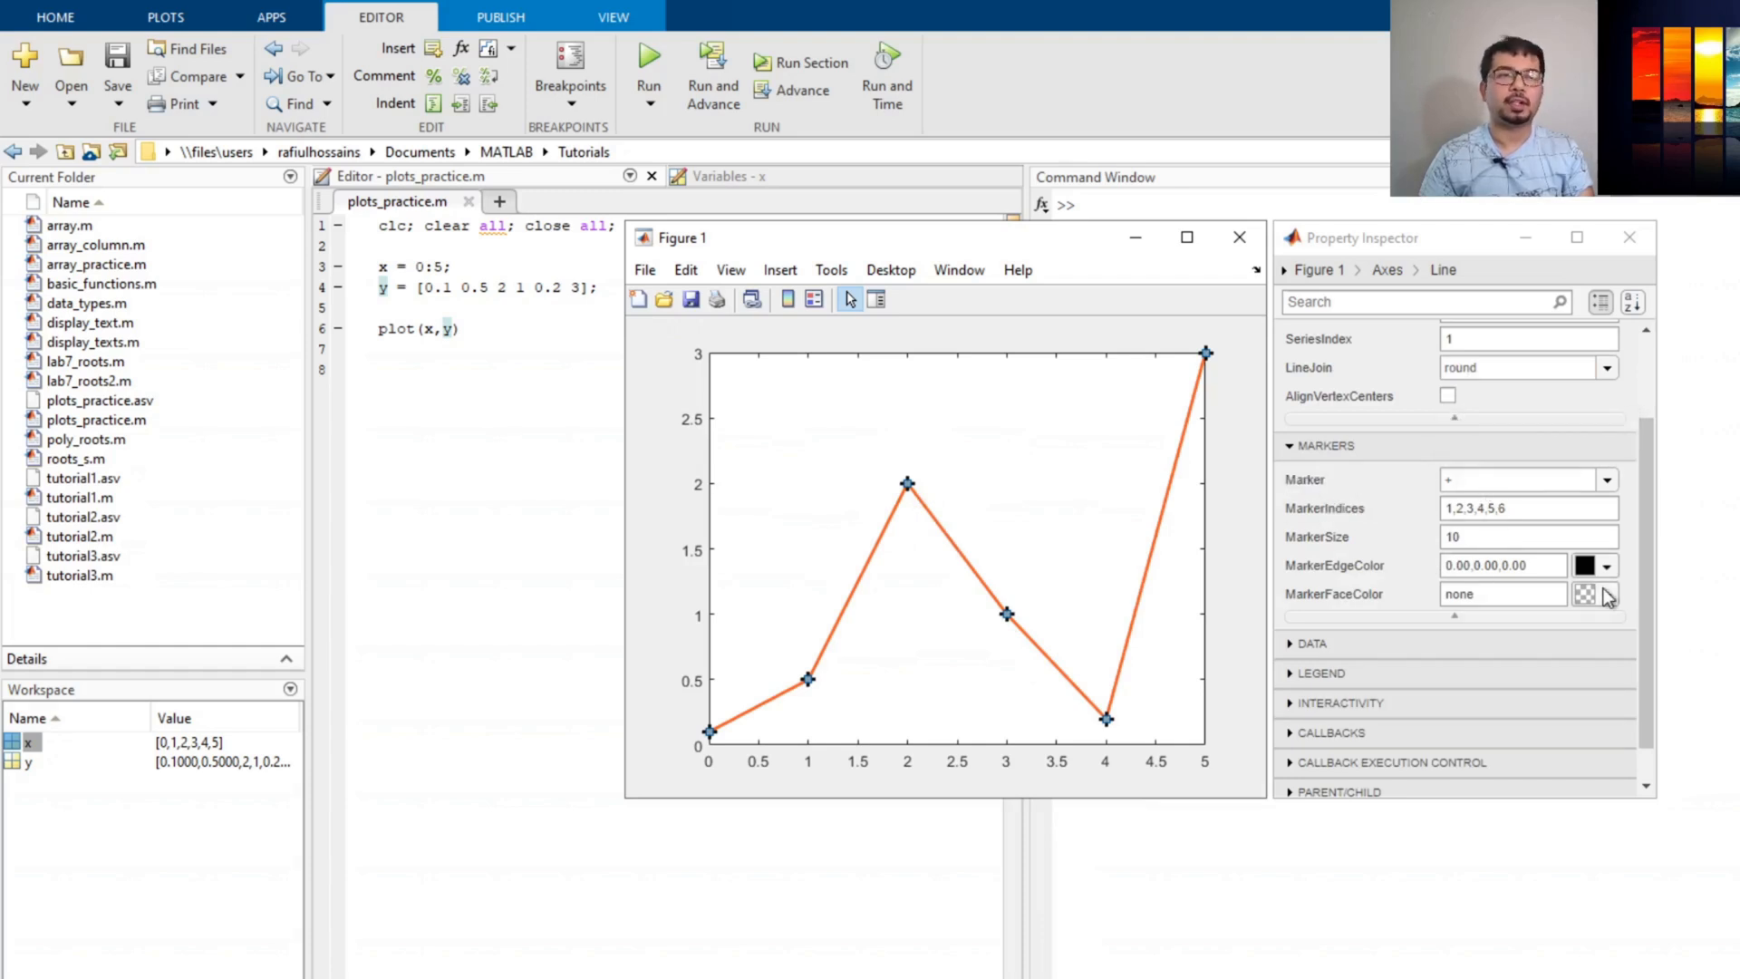
pyautogui.scroll(-1, 1487, 531)
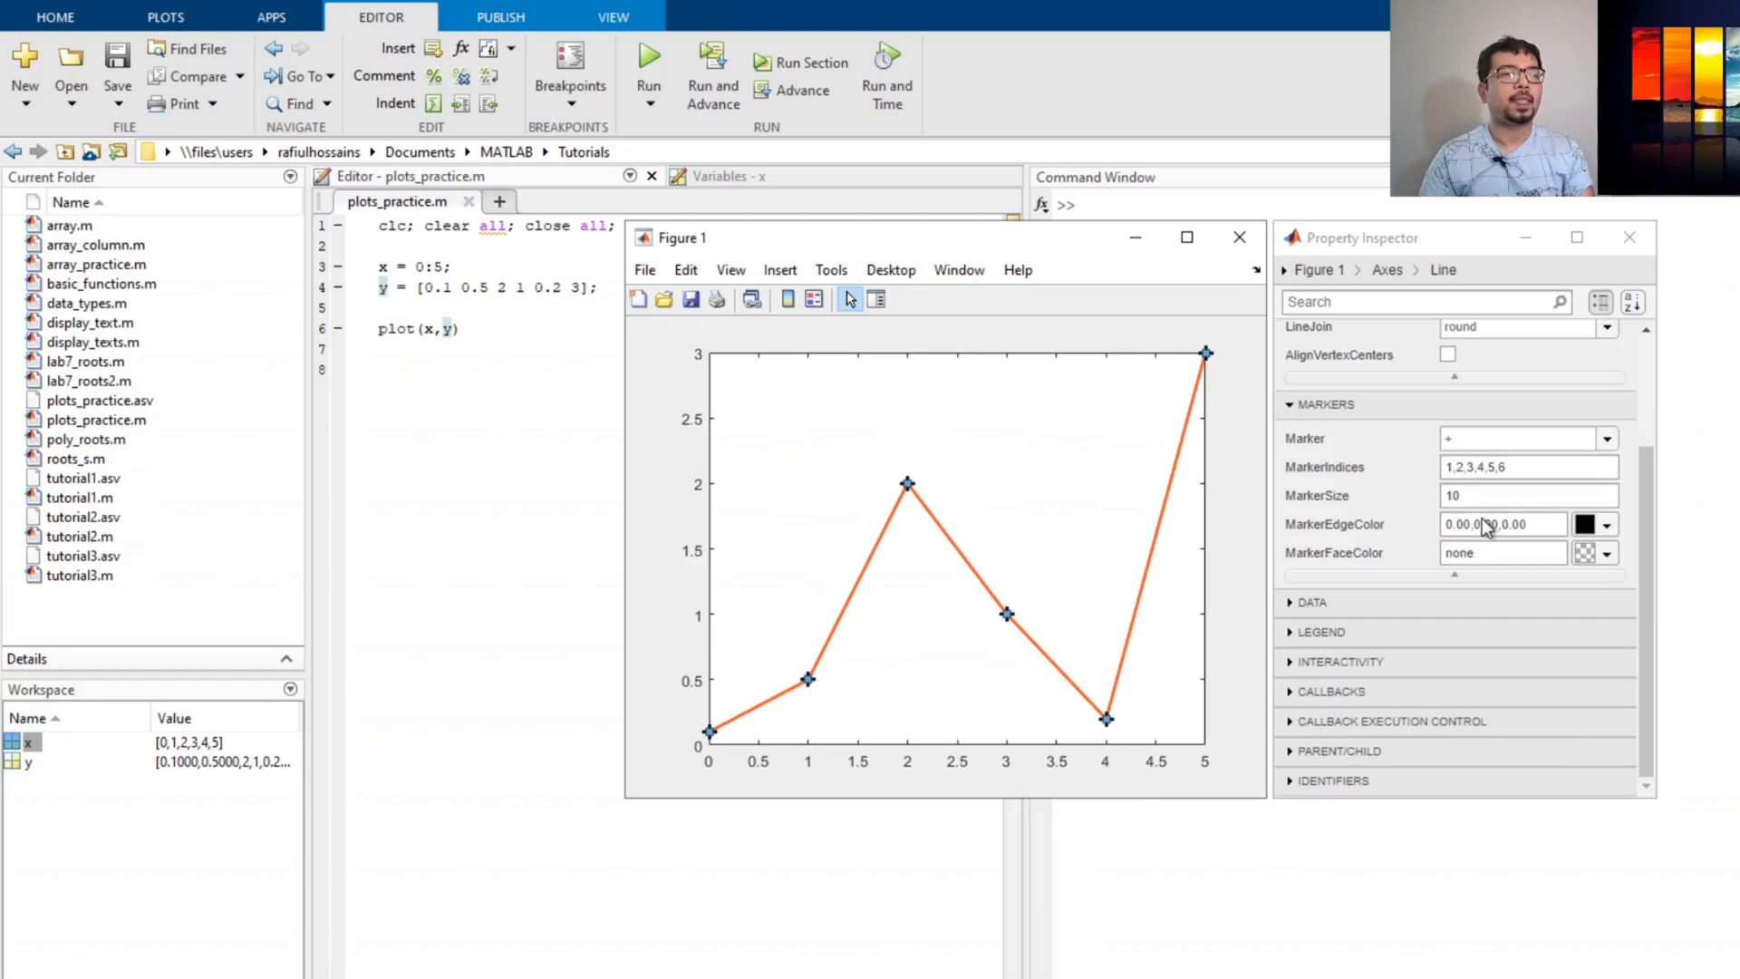
pyautogui.click(1423, 607)
pyautogui.scroll(-3, 1523, 527)
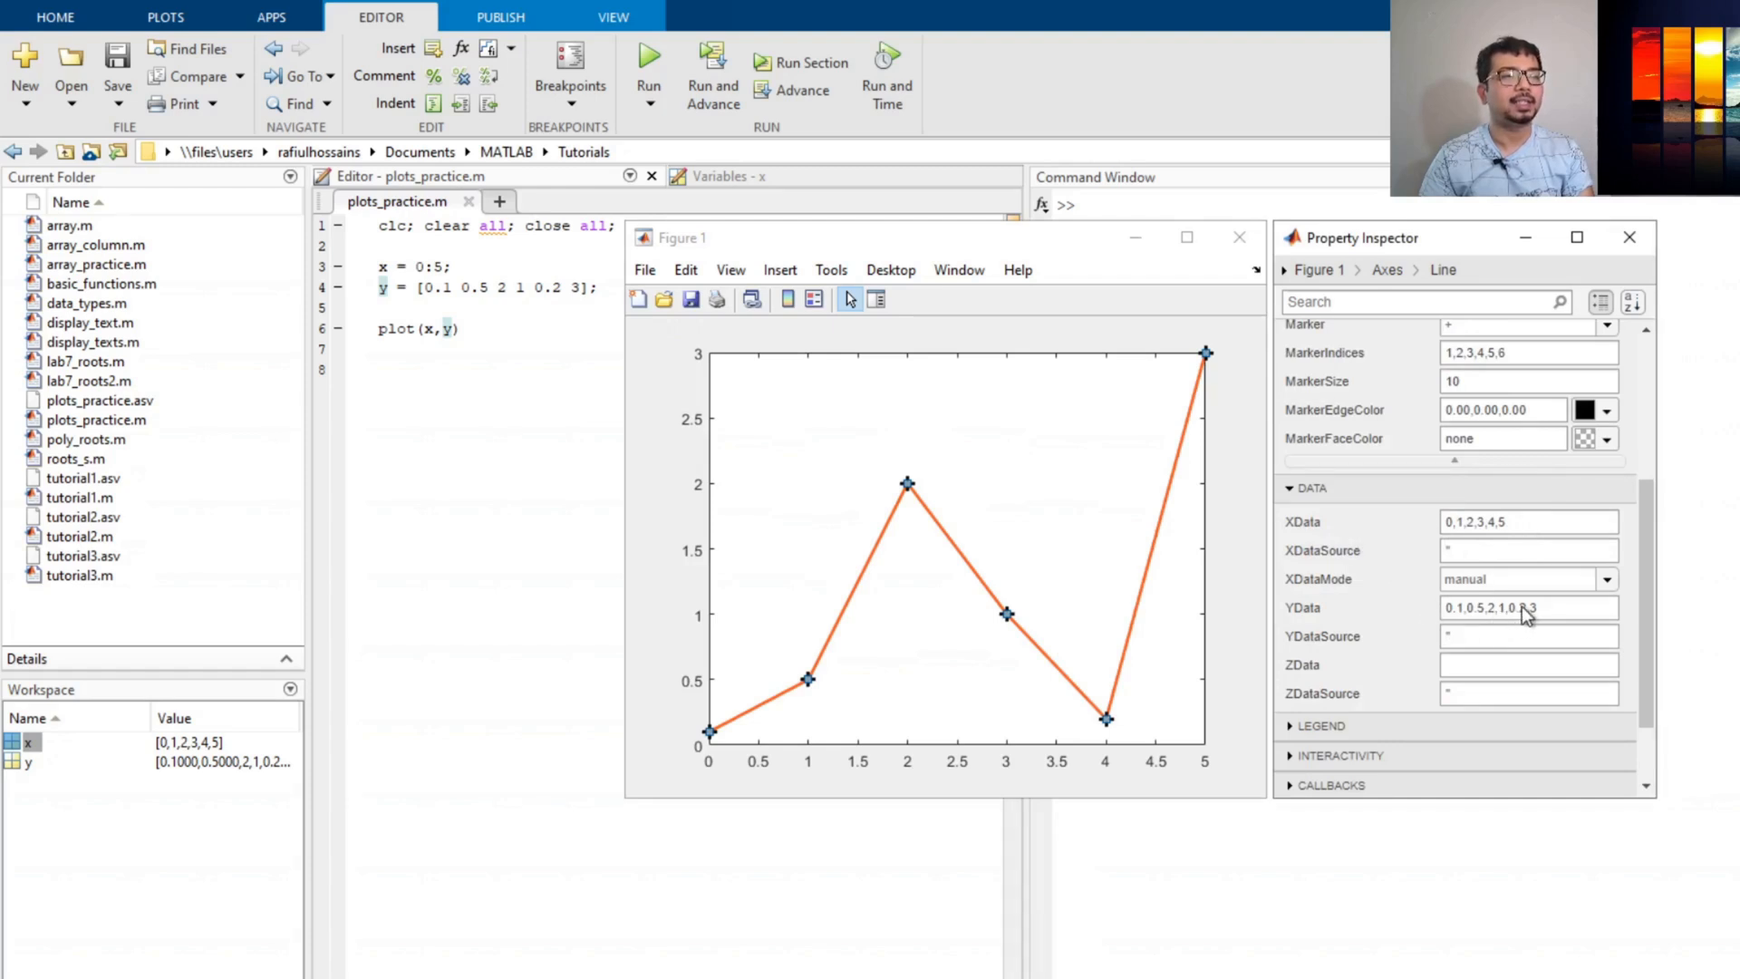
pyautogui.scroll(-3, 1522, 613)
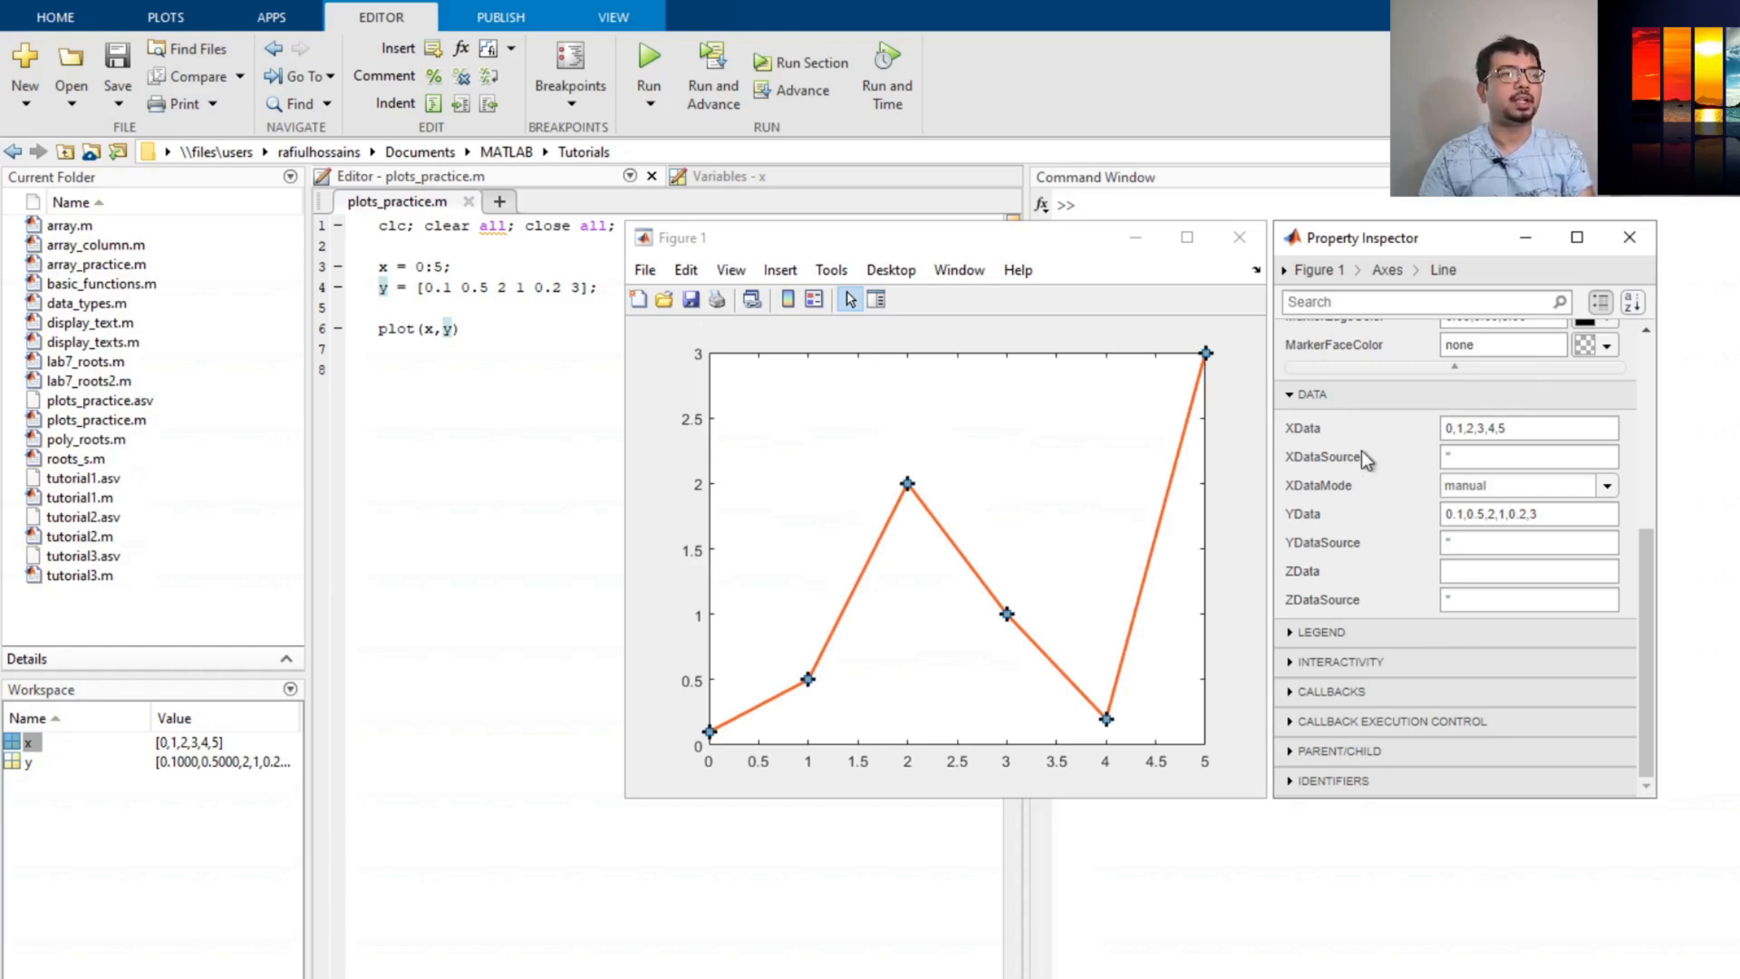
pyautogui.click(1364, 396)
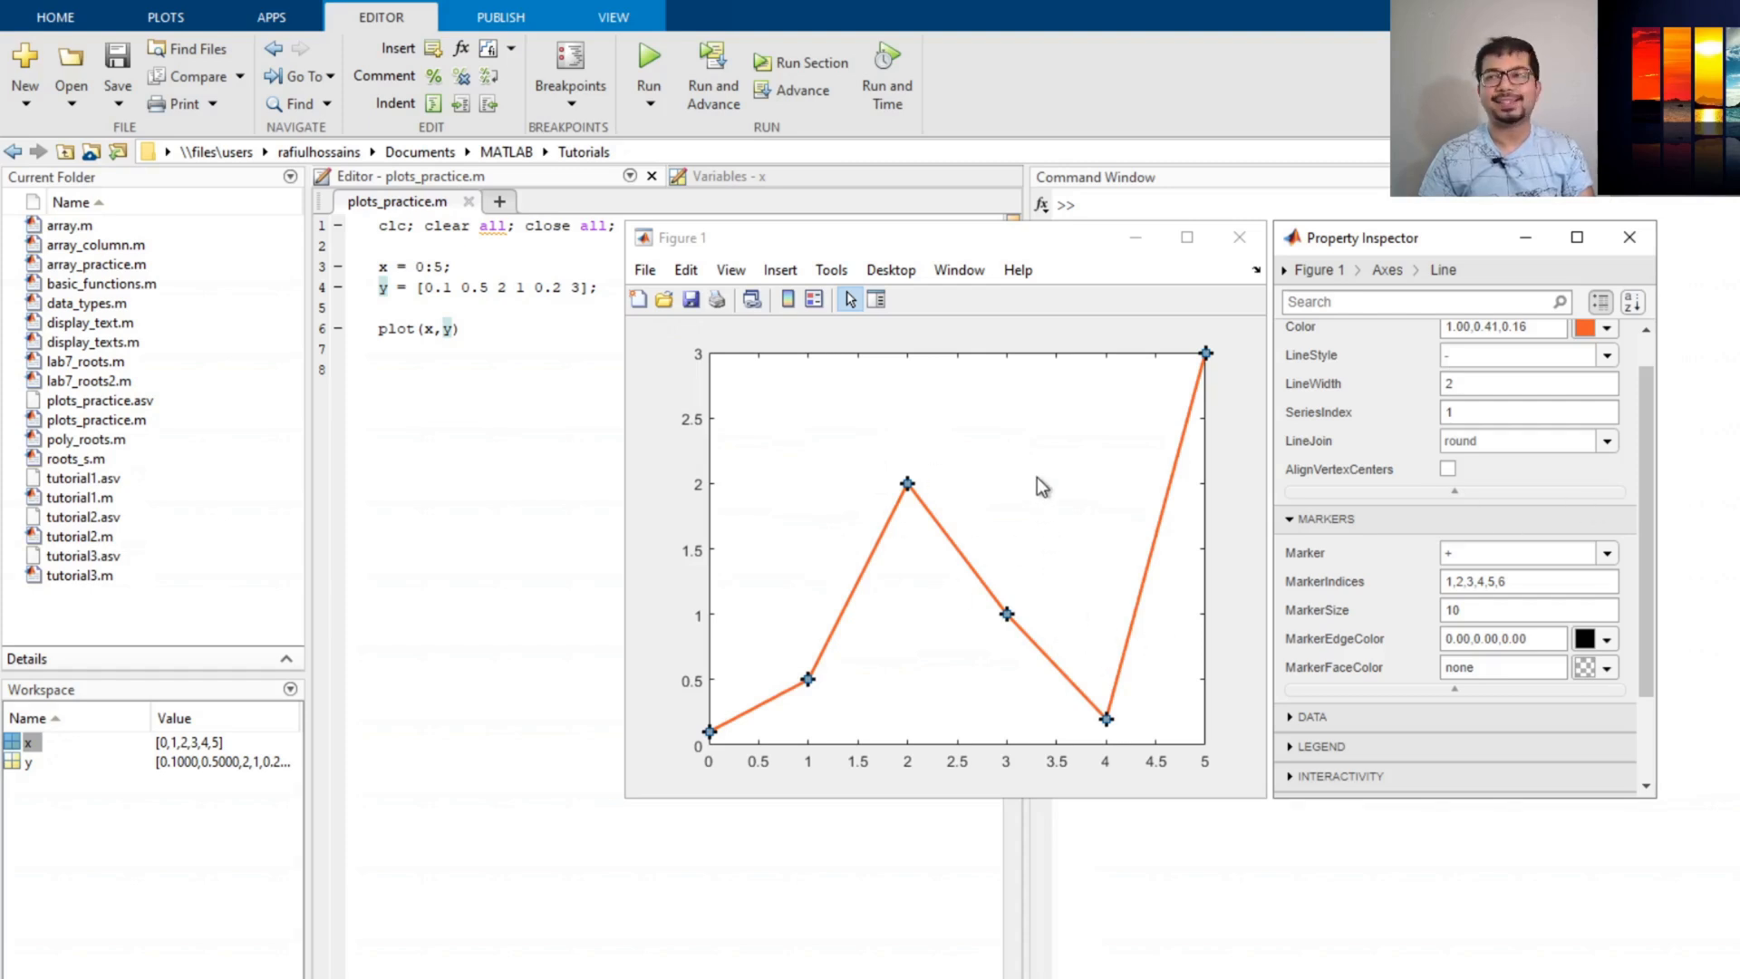
# Select the axes of the plot and set their FontSize to 15
pyautogui.click(974, 353)
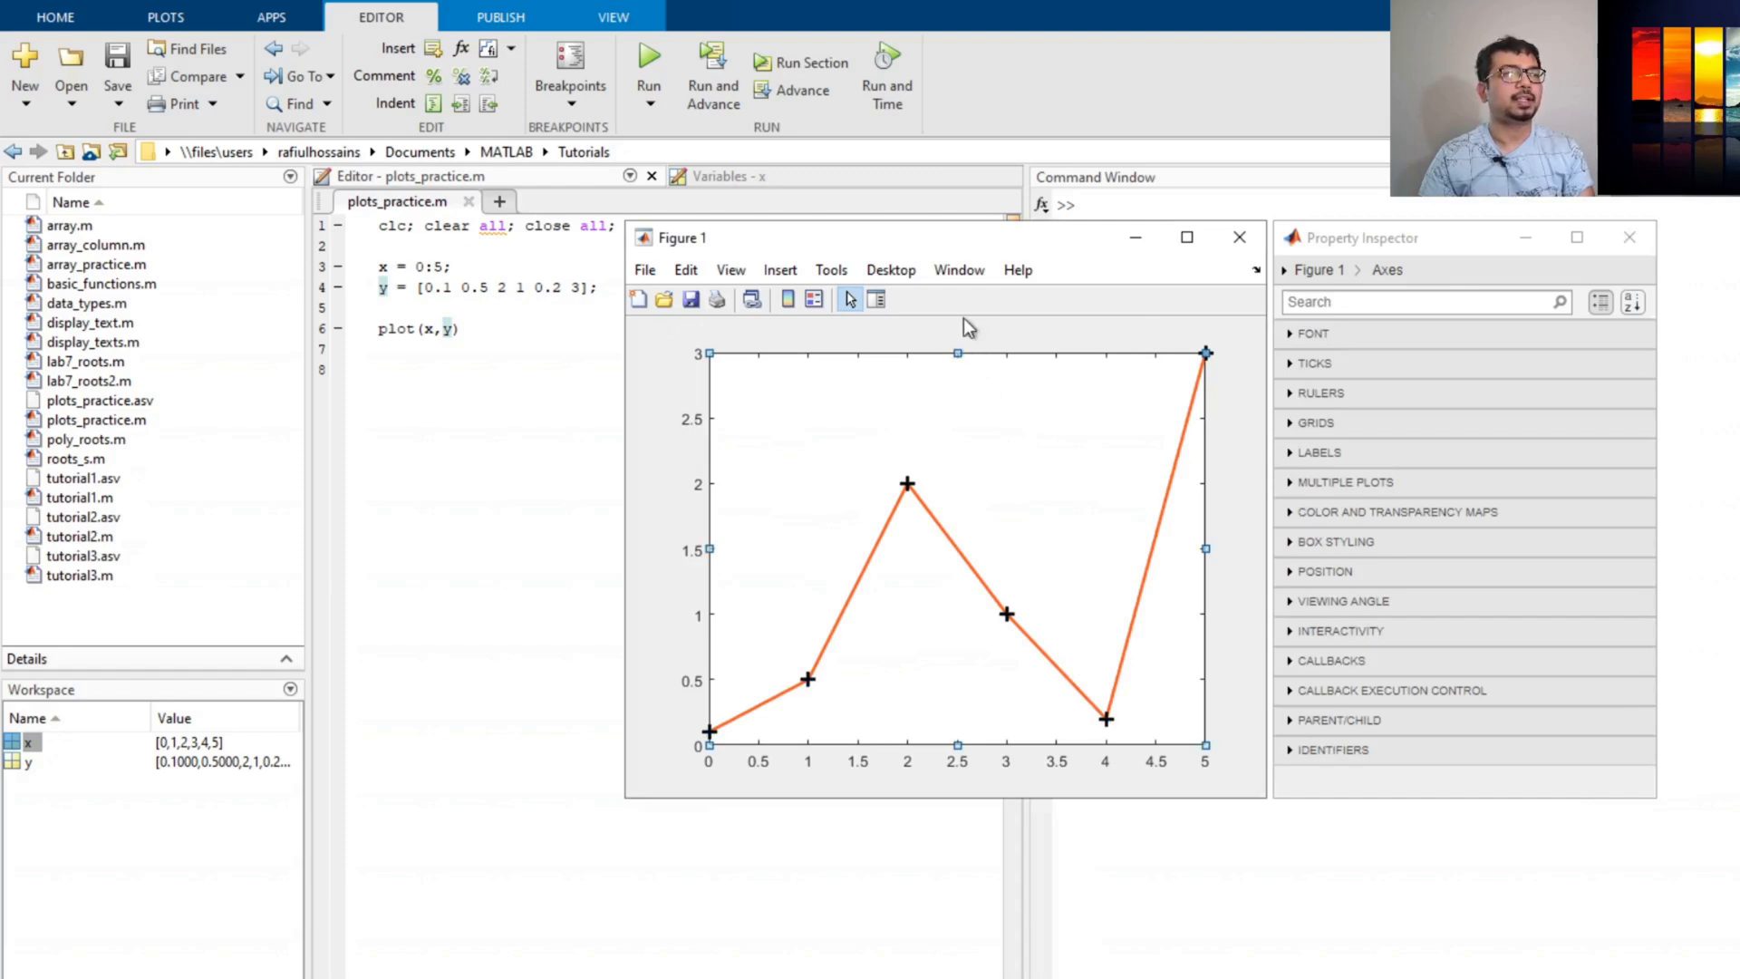
pyautogui.click(1338, 337)
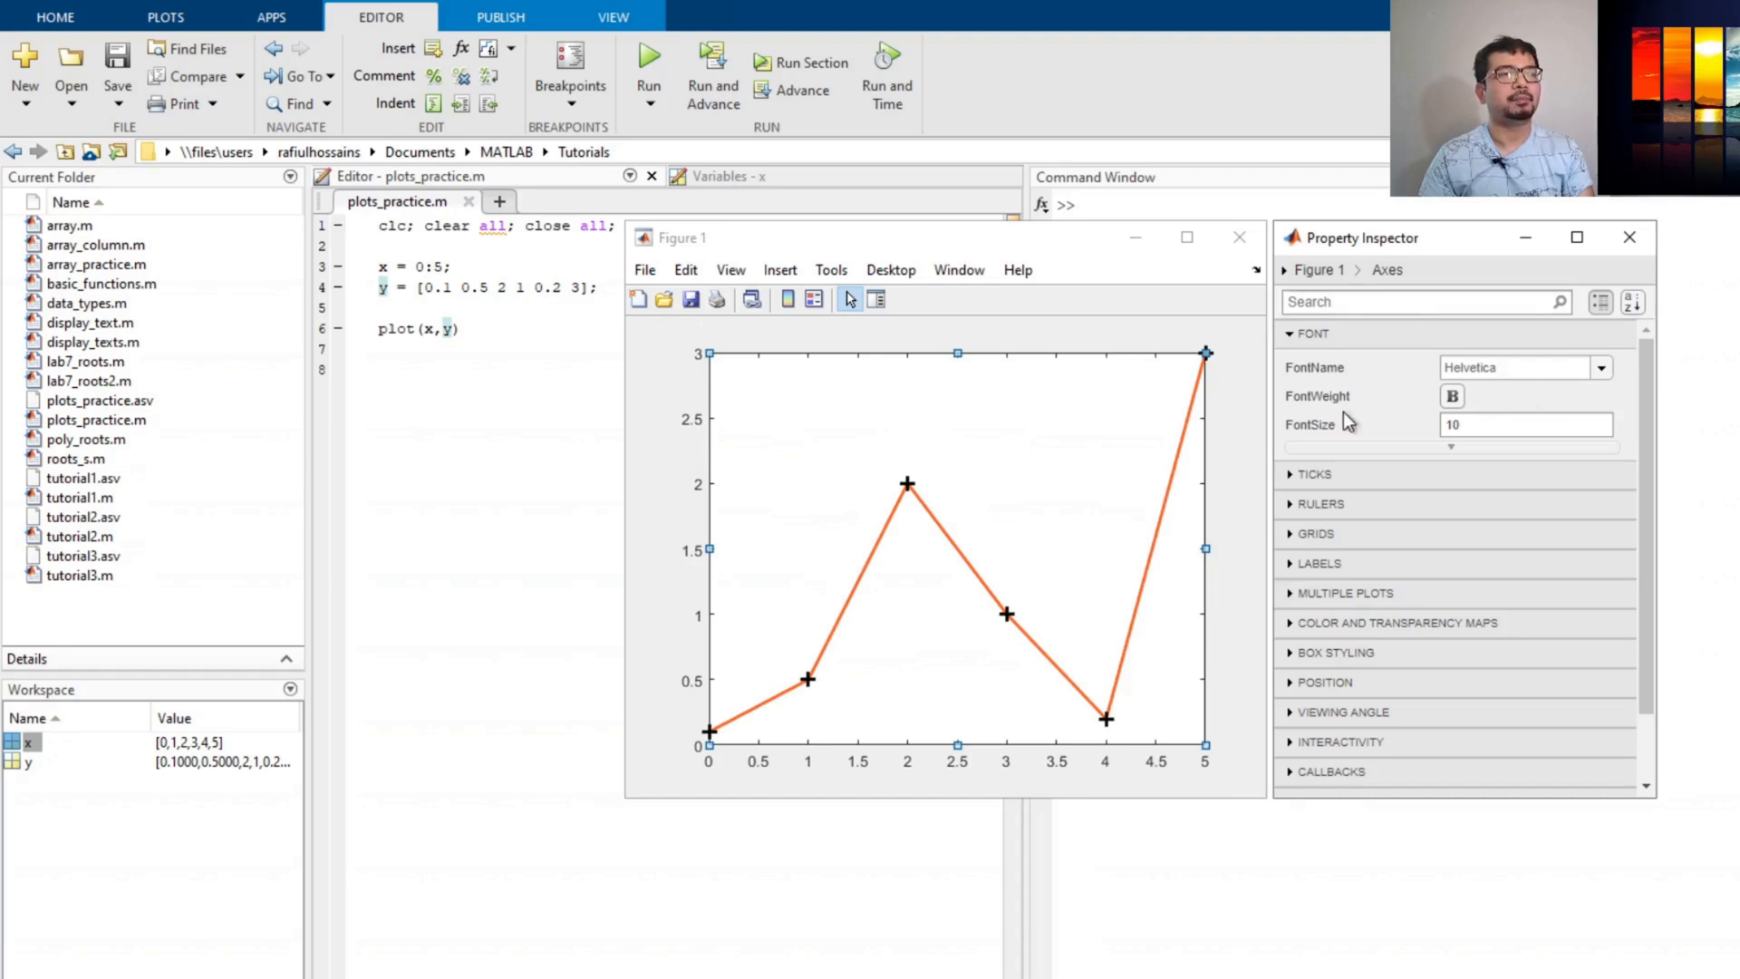
pyautogui.click(1452, 445)
pyautogui.click(1480, 425)
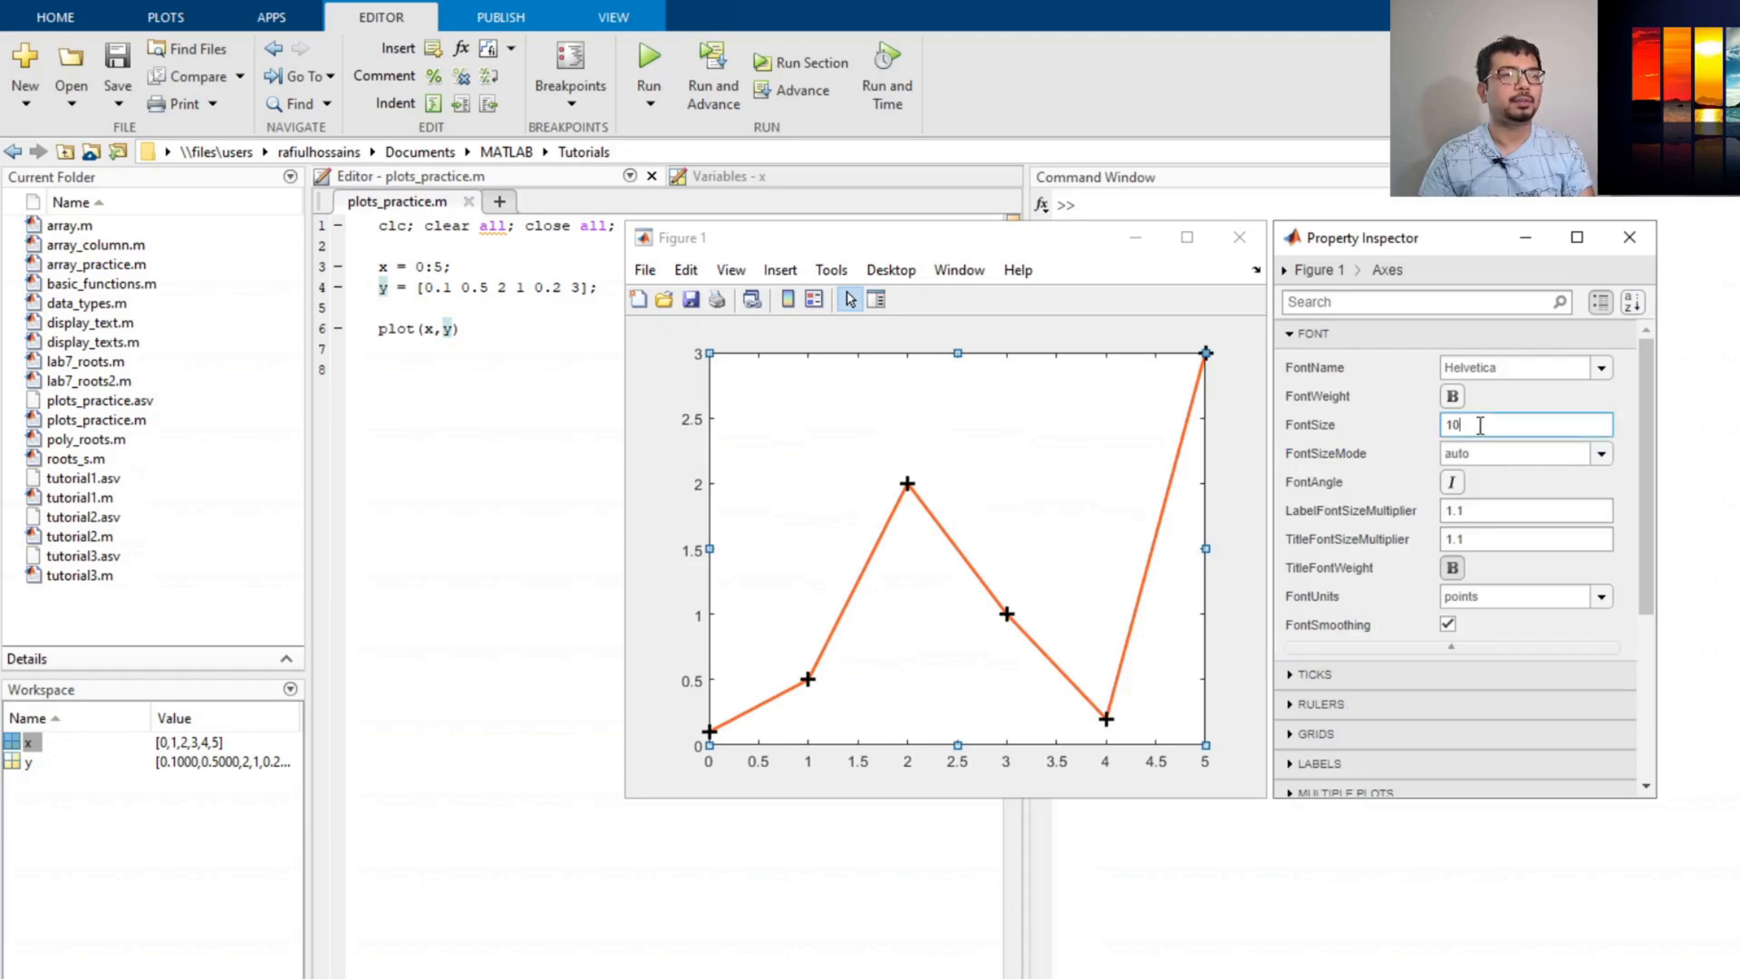
pyautogui.doubleClick(1493, 428)
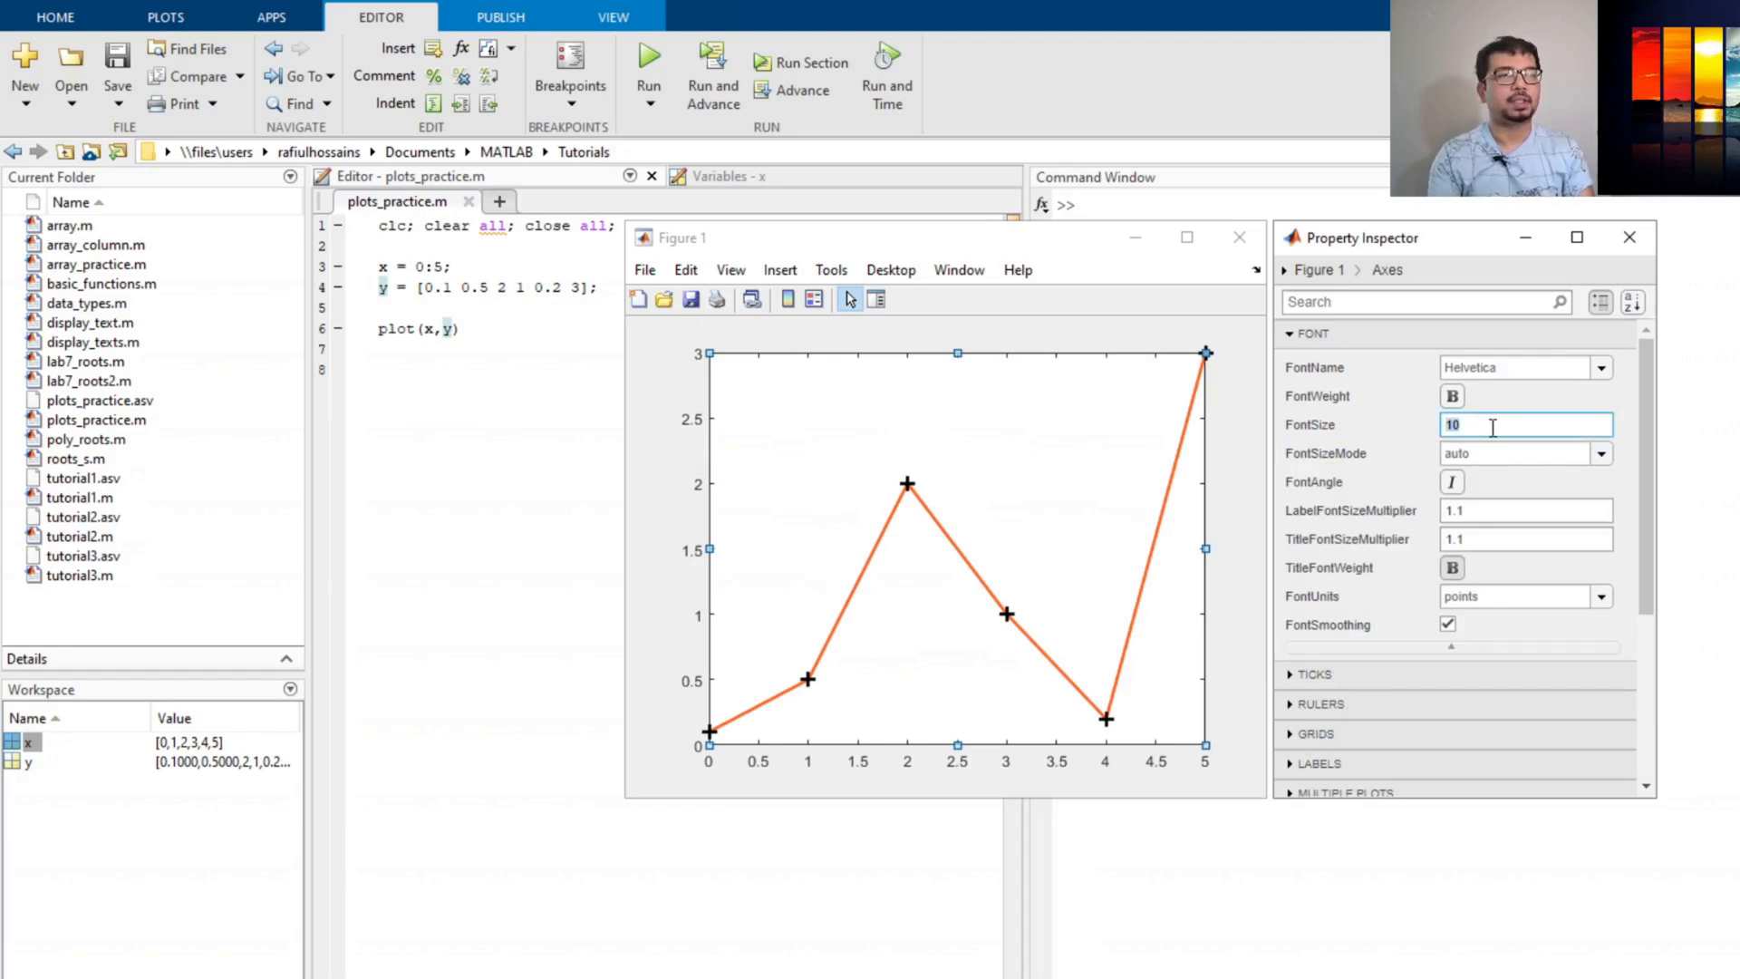
pyautogui.write('15')
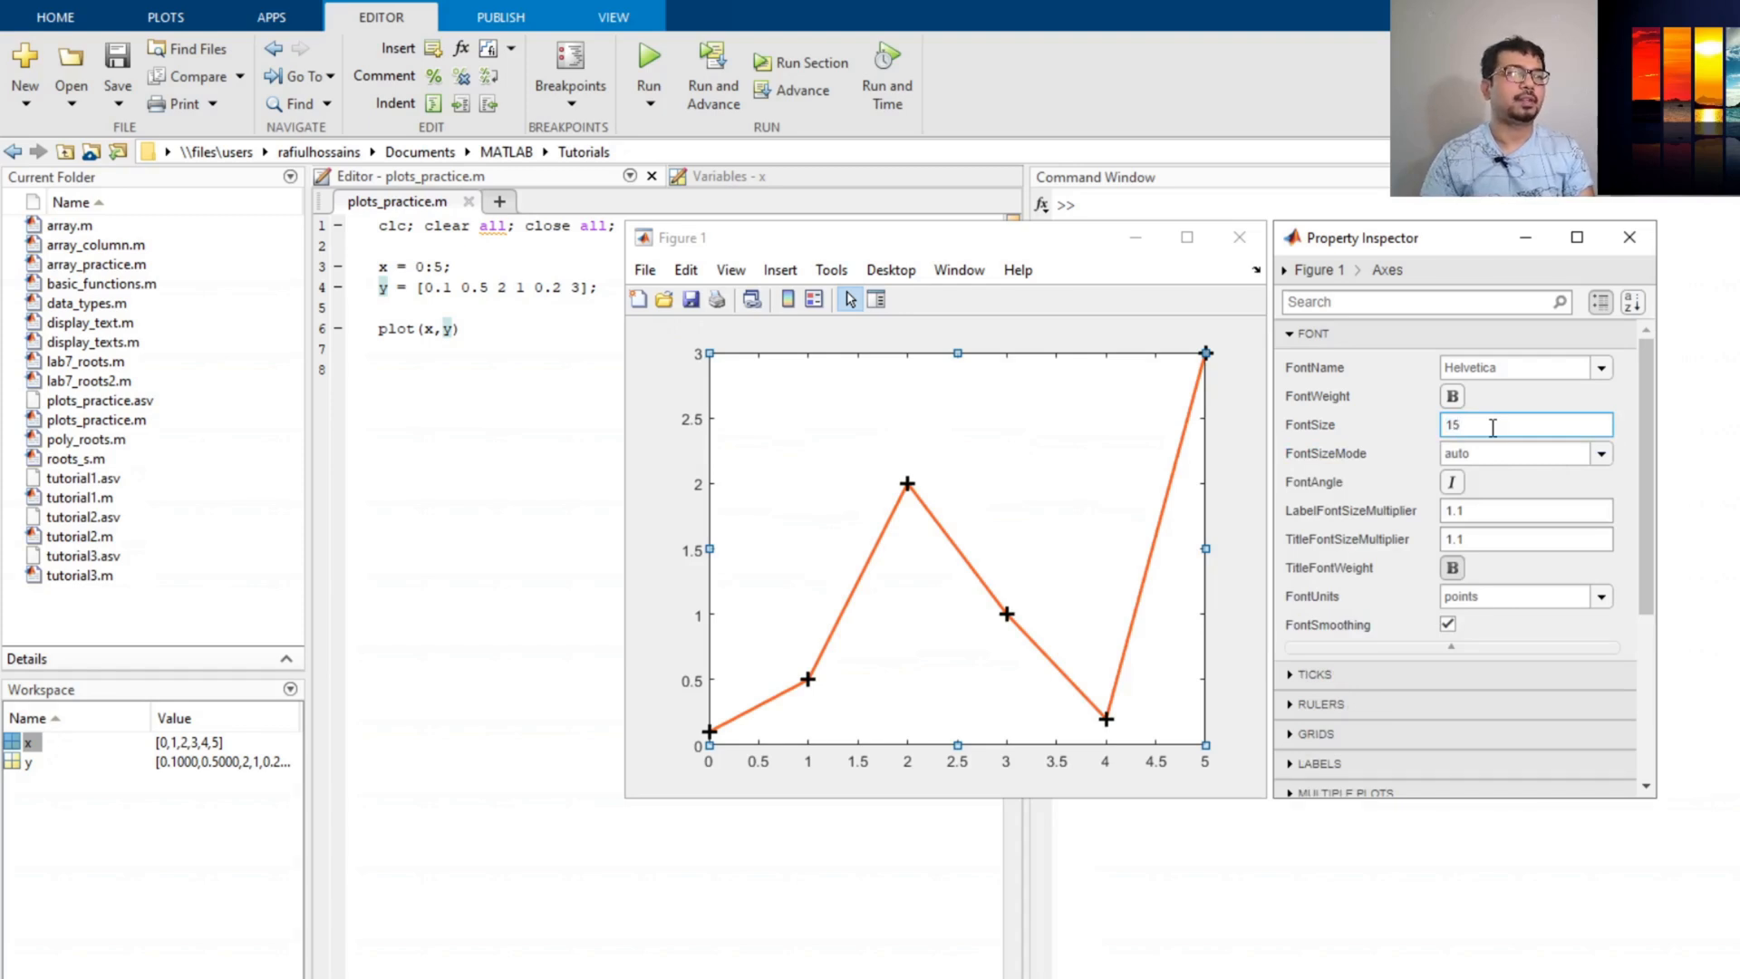
pyautogui.press('Return')
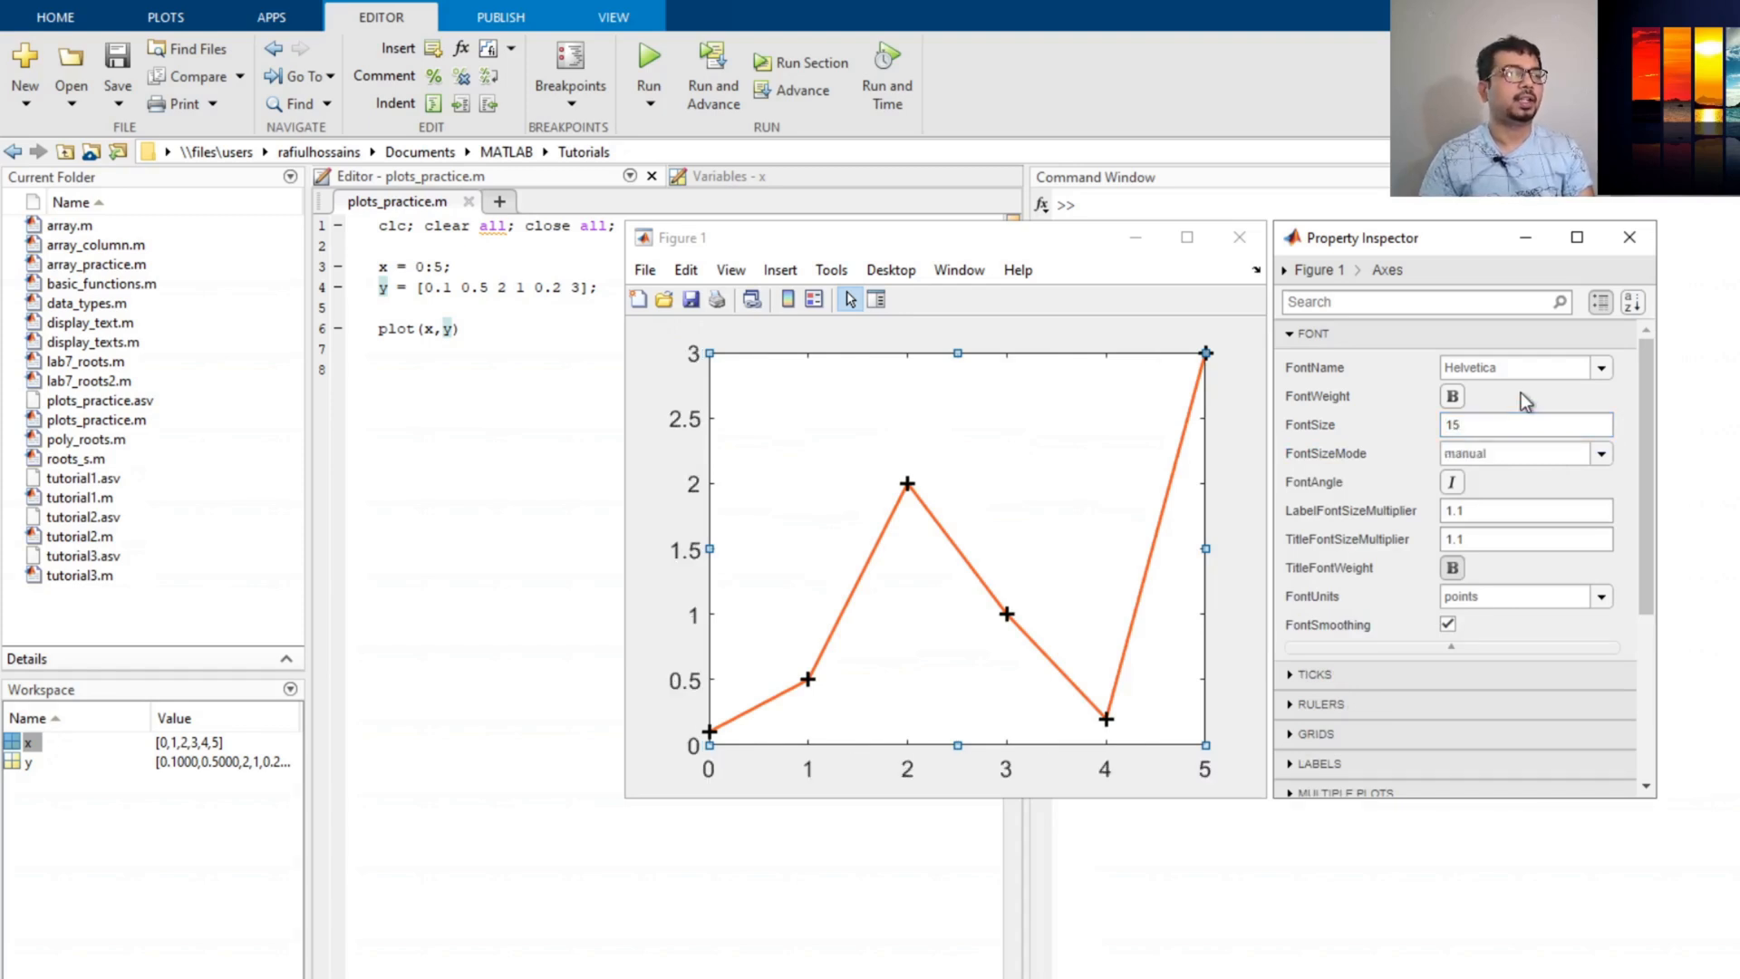
# Make the axes font bold, and try the italic font angle and switch it back off
pyautogui.click(1452, 396)
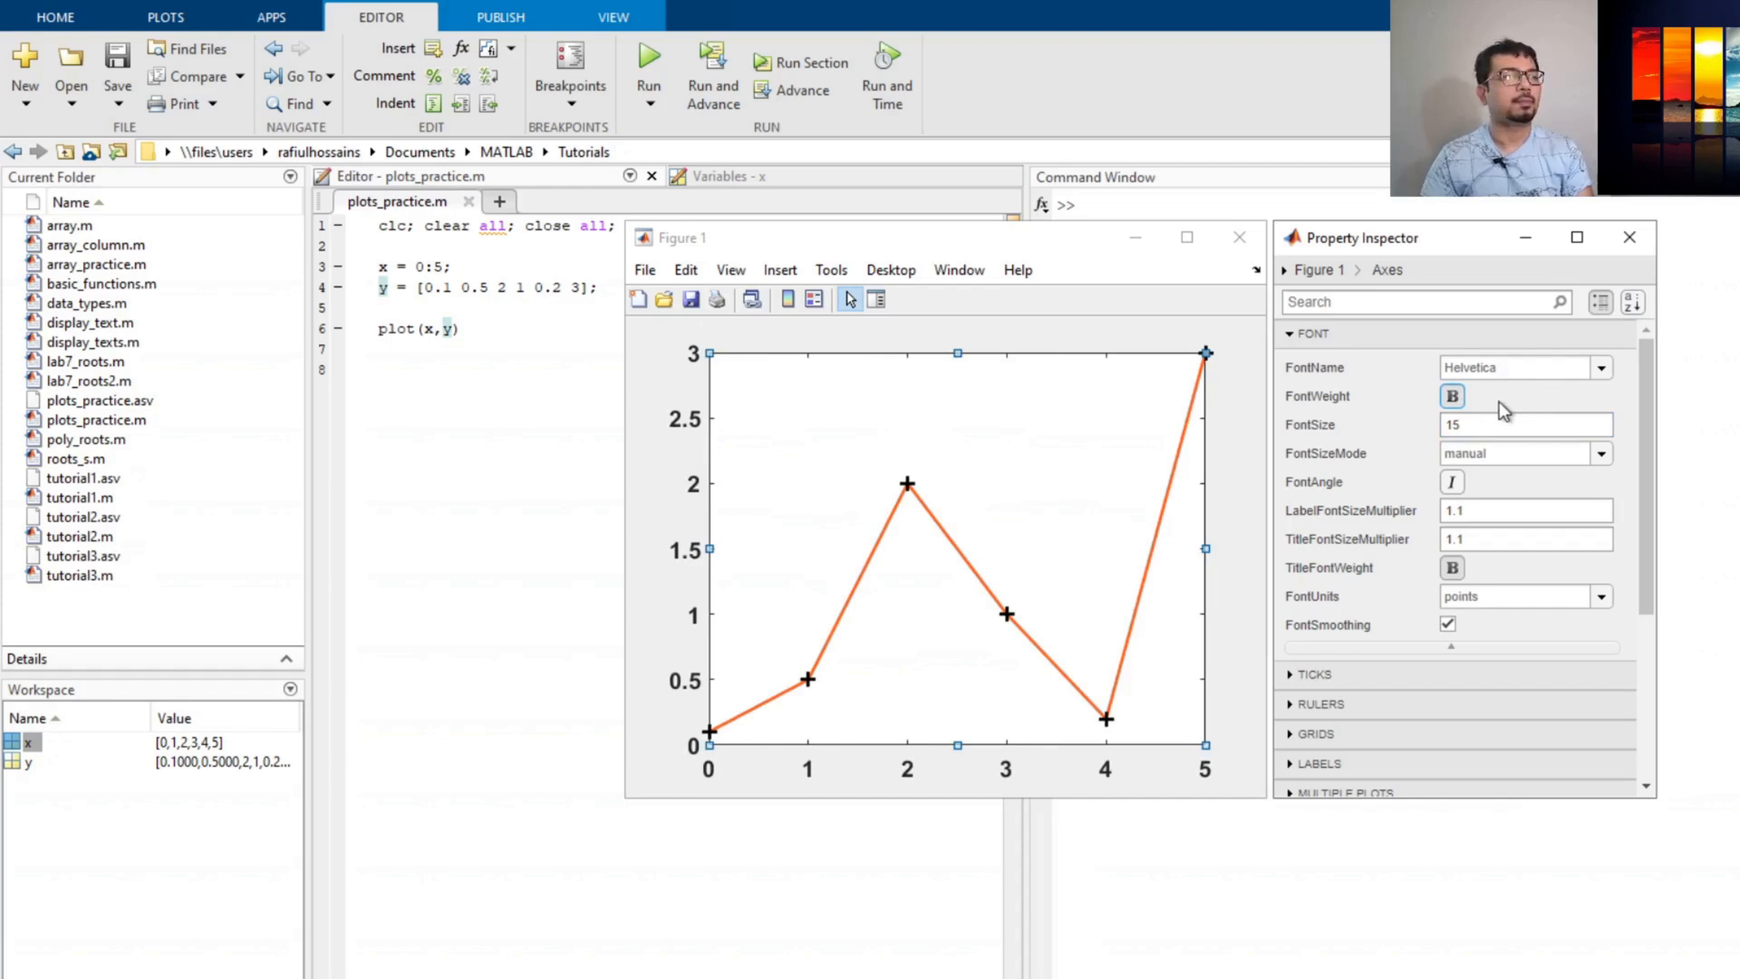
pyautogui.click(1601, 453)
pyautogui.click(1596, 461)
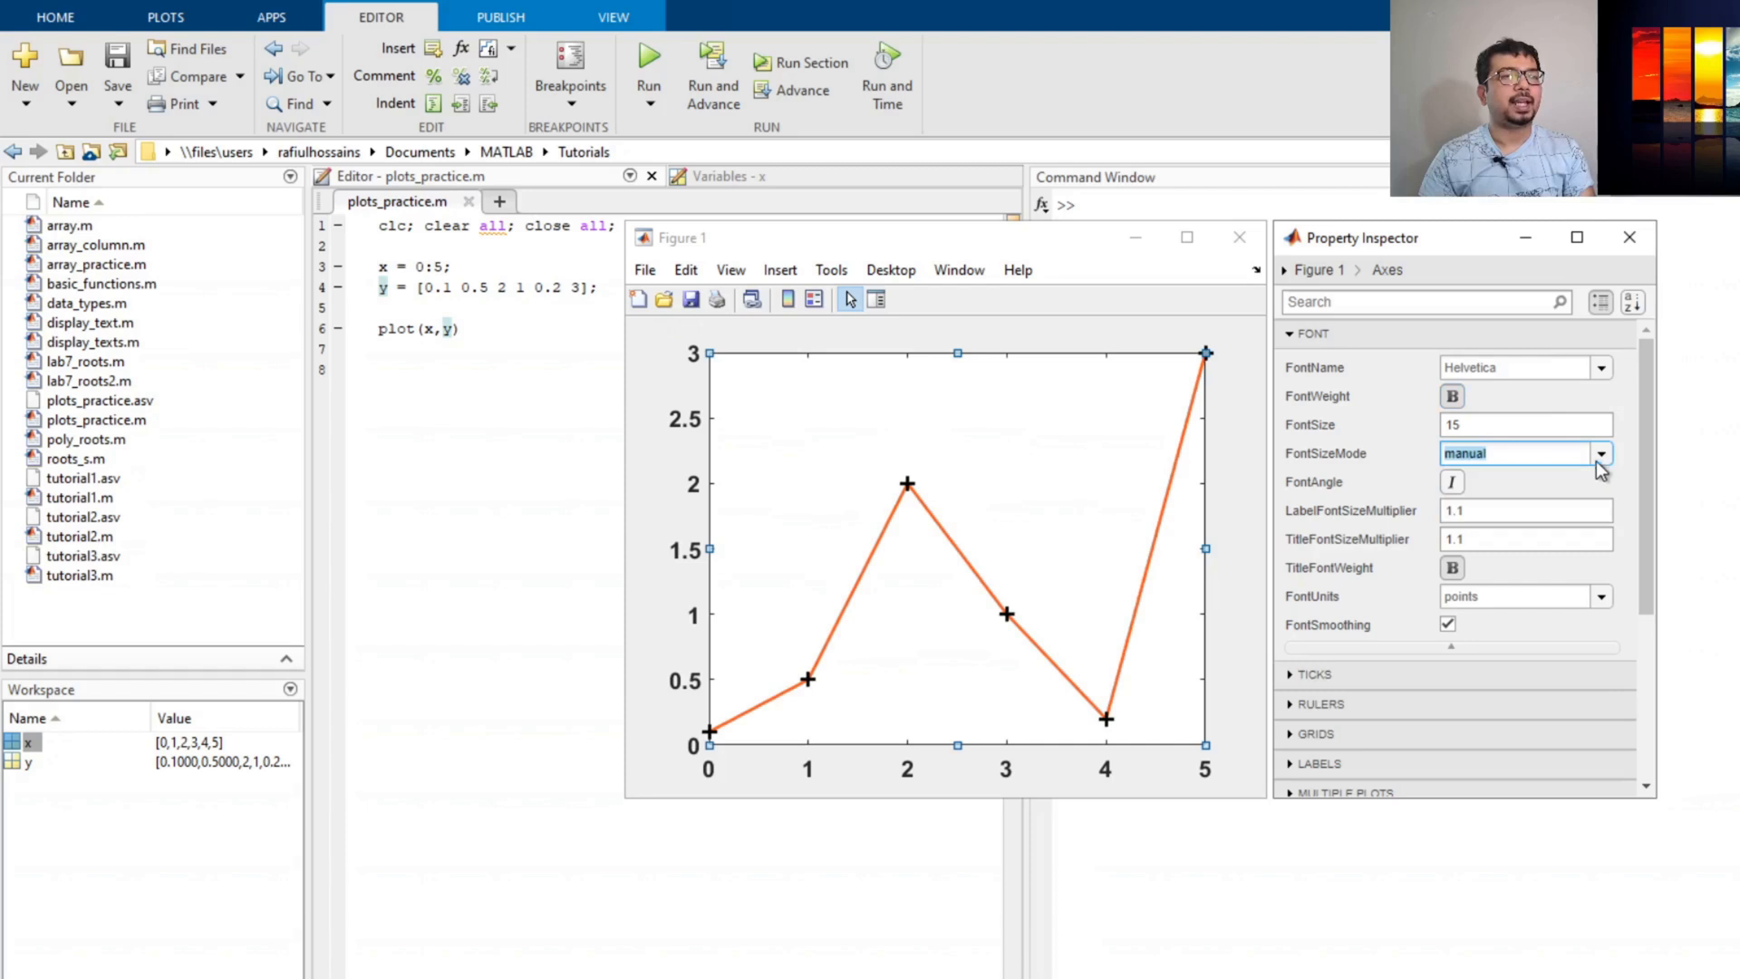
pyautogui.click(1454, 487)
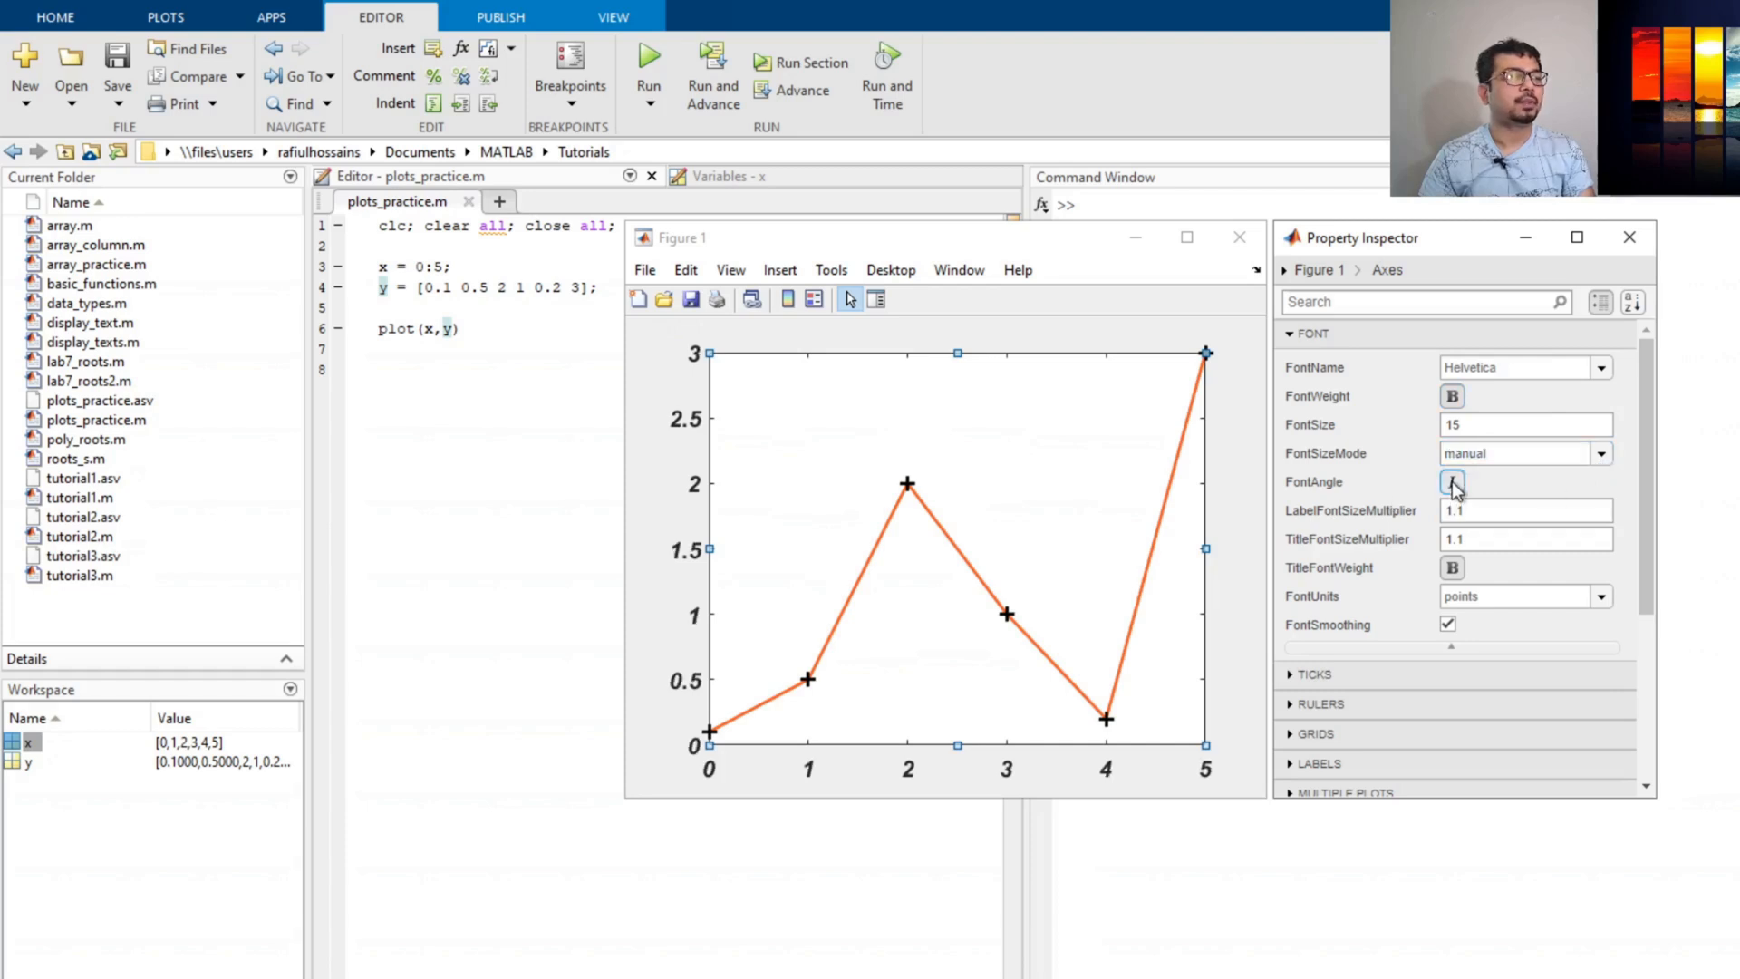
pyautogui.click(1454, 486)
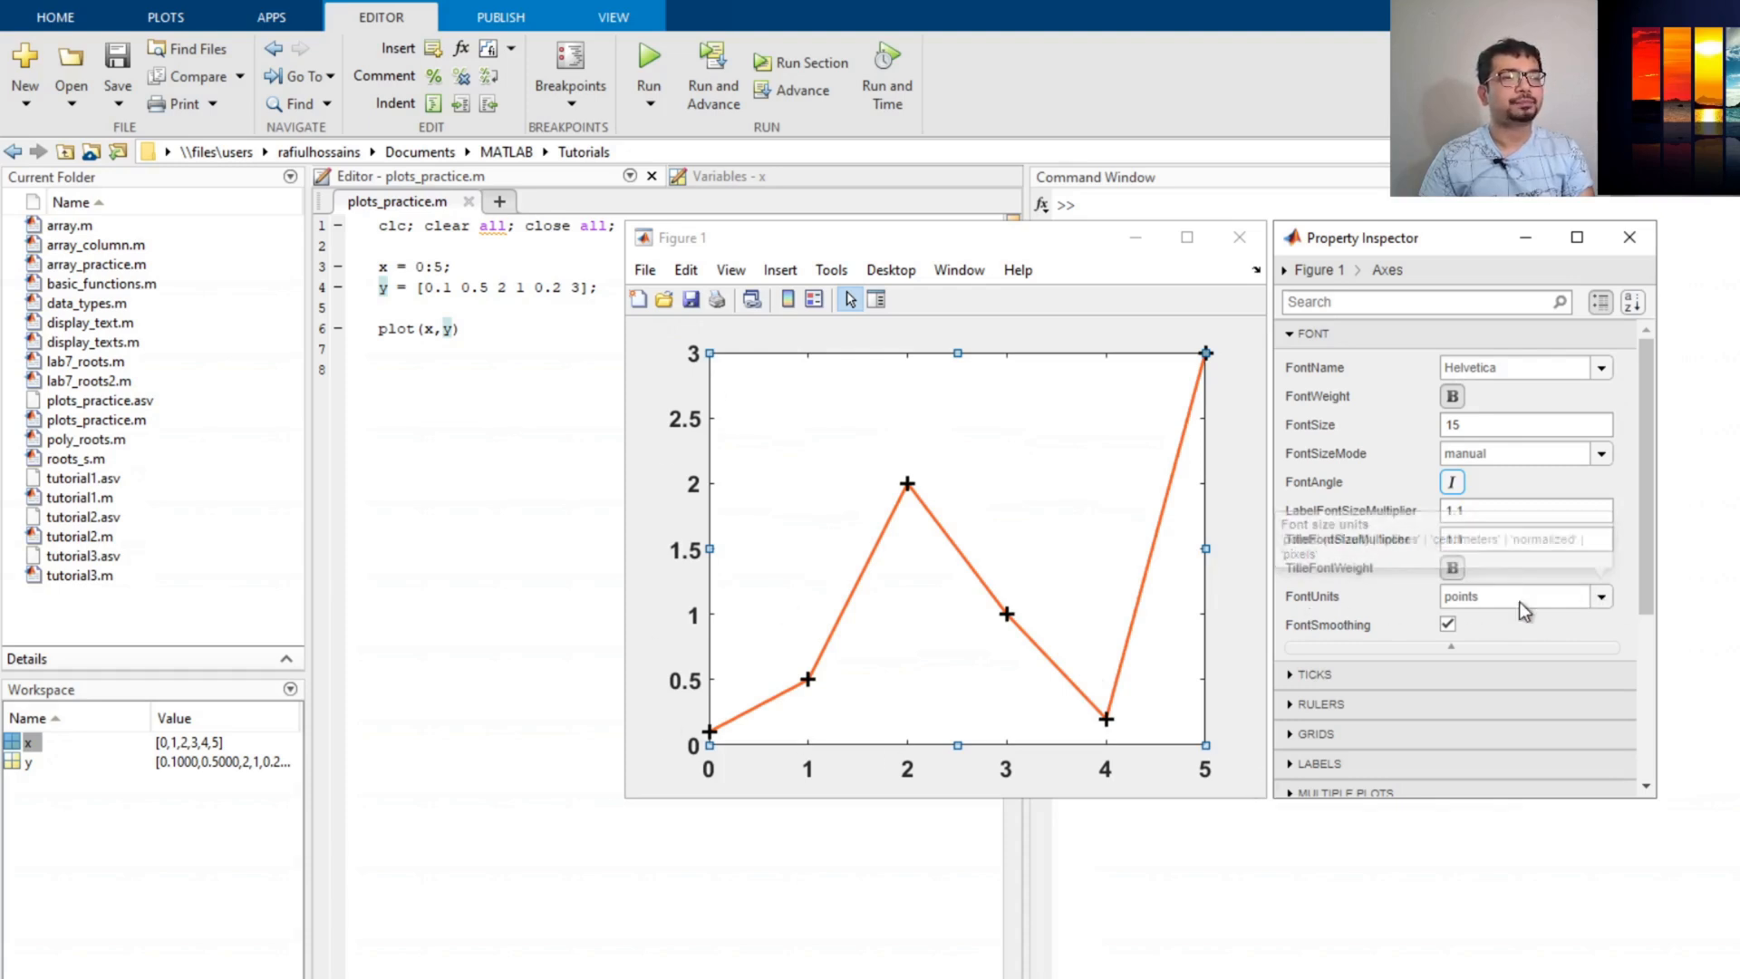
pyautogui.click(1603, 597)
pyautogui.click(1603, 598)
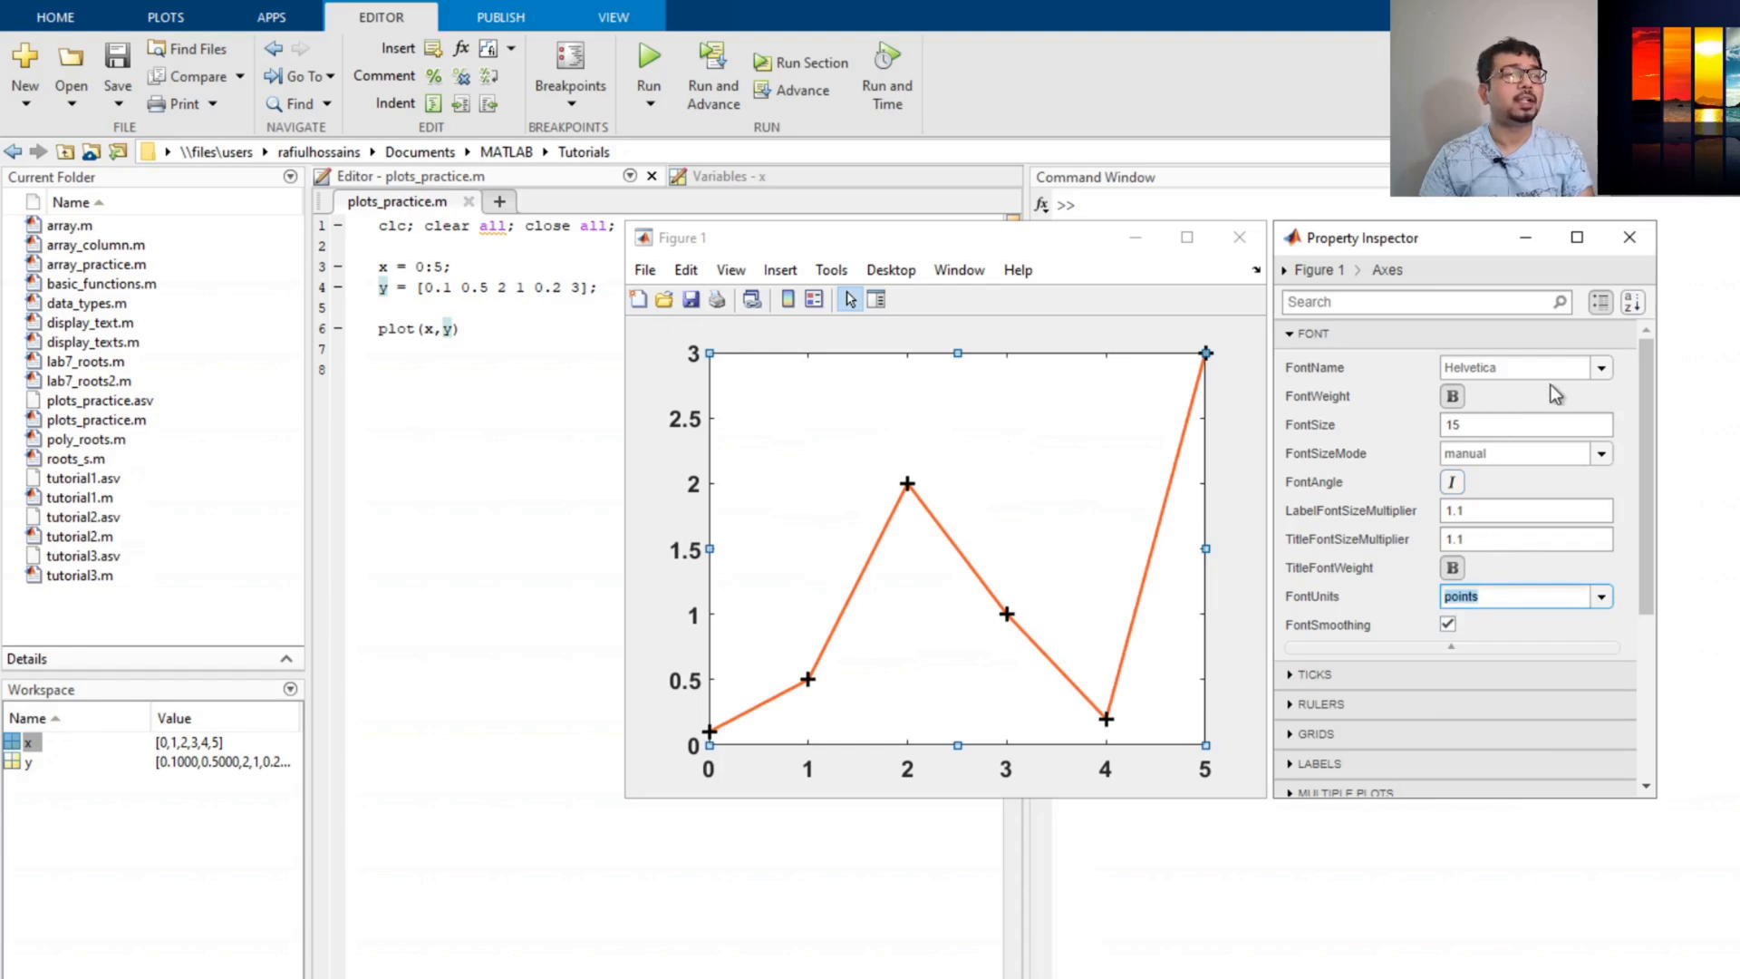
pyautogui.click(1601, 371)
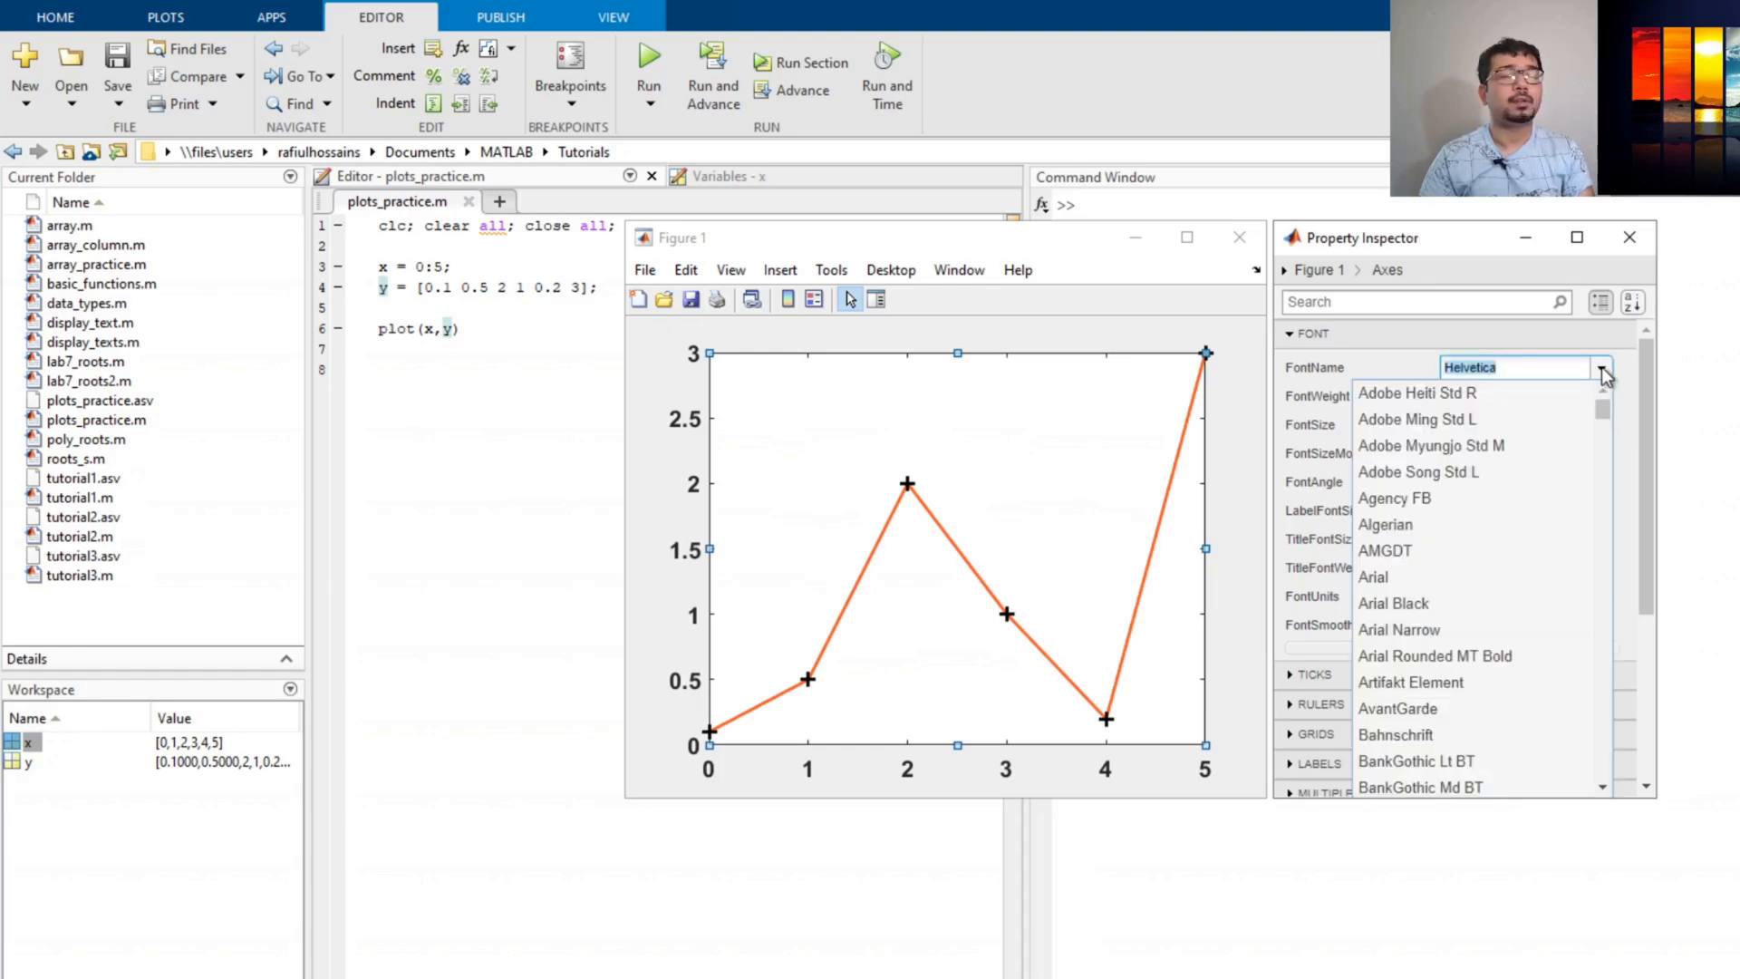
pyautogui.click(1601, 370)
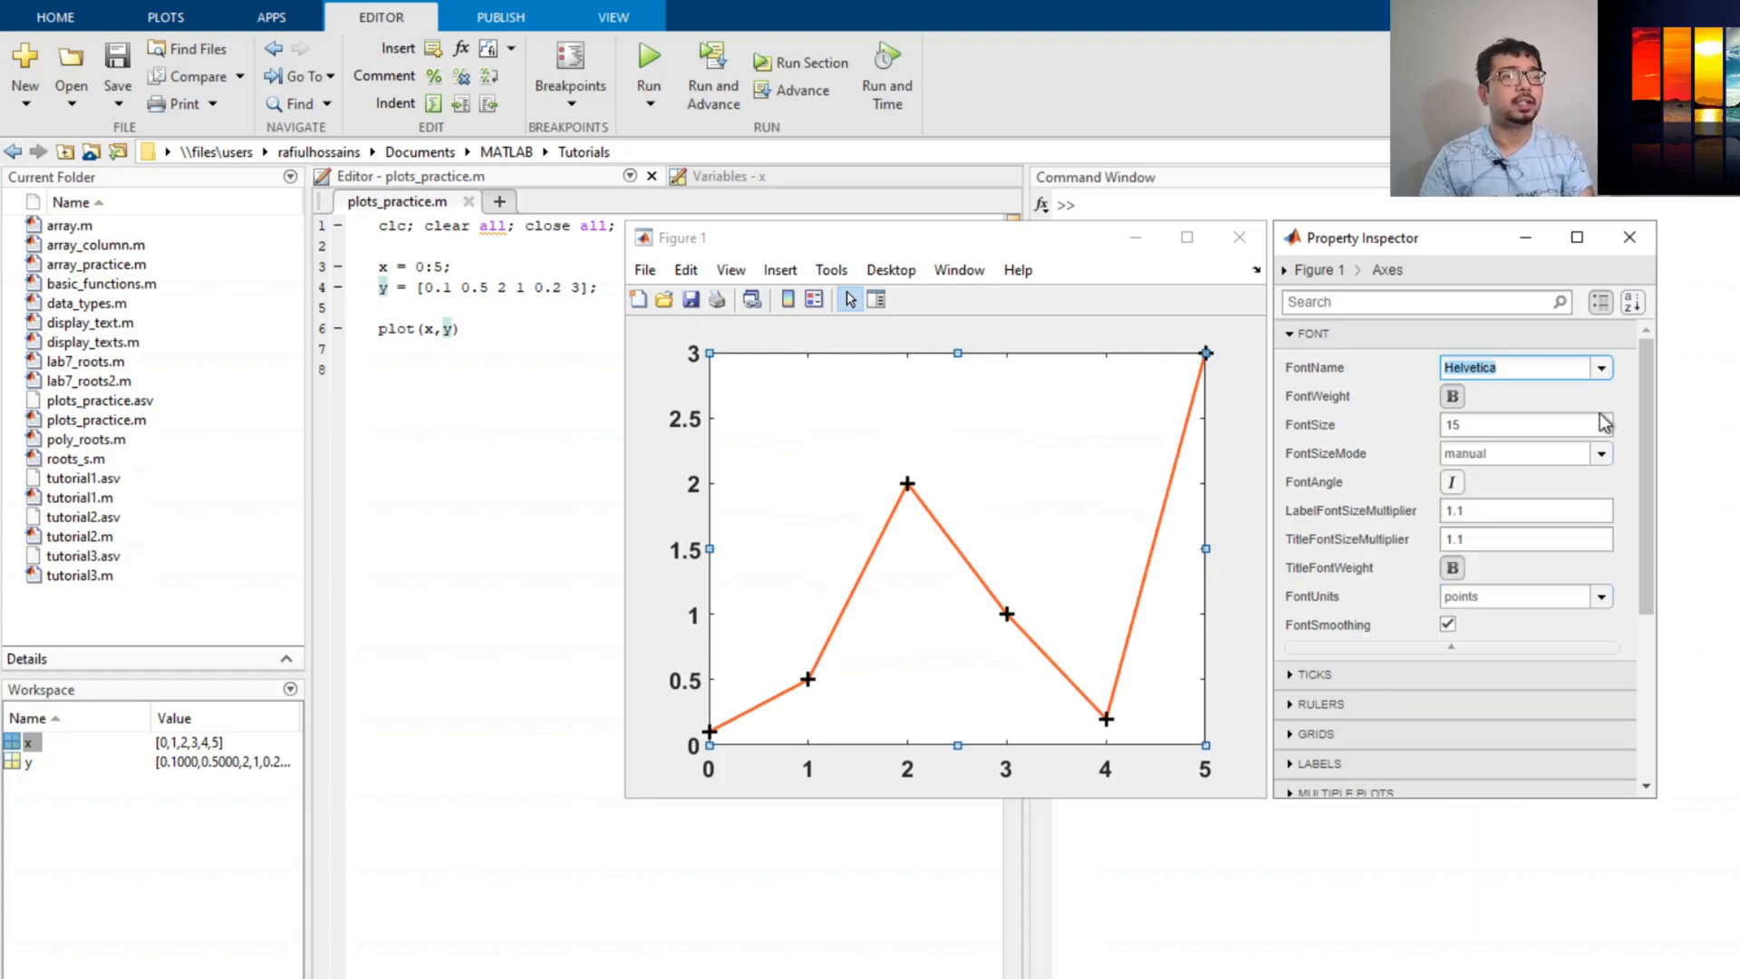
# Try to set the axes' XTick values at 0.5 intervals from 0 to 5
pyautogui.click(1355, 684)
pyautogui.scroll(-3, 1426, 640)
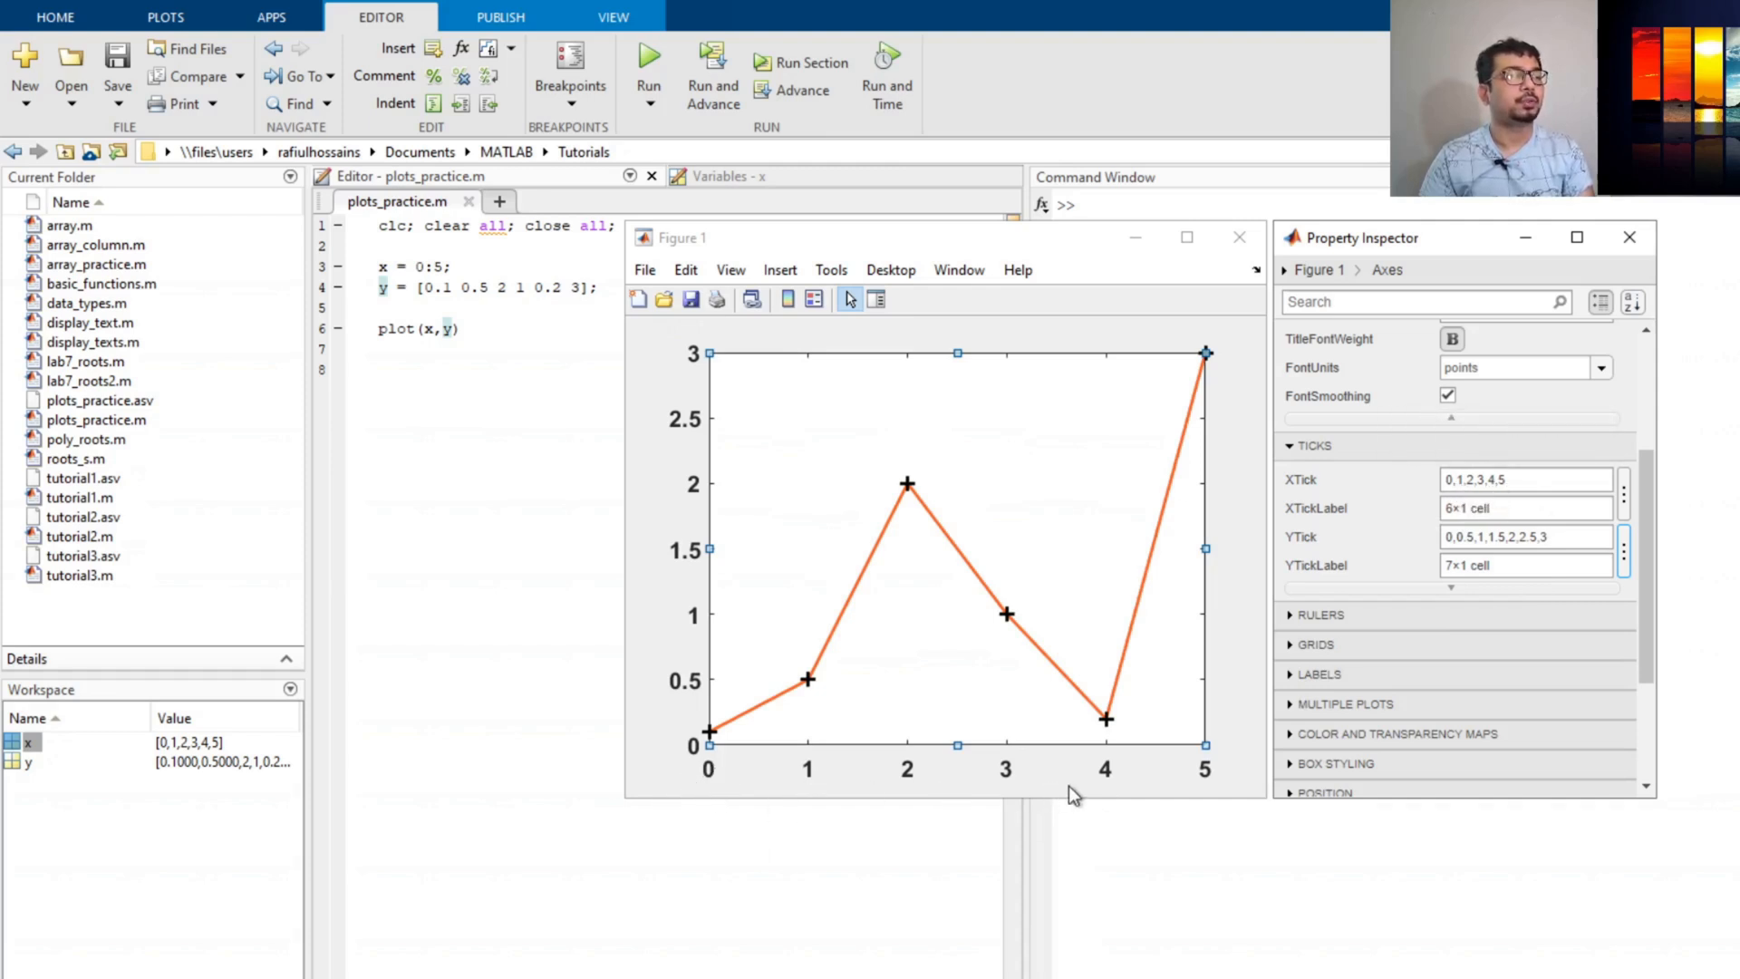
pyautogui.click(1498, 482)
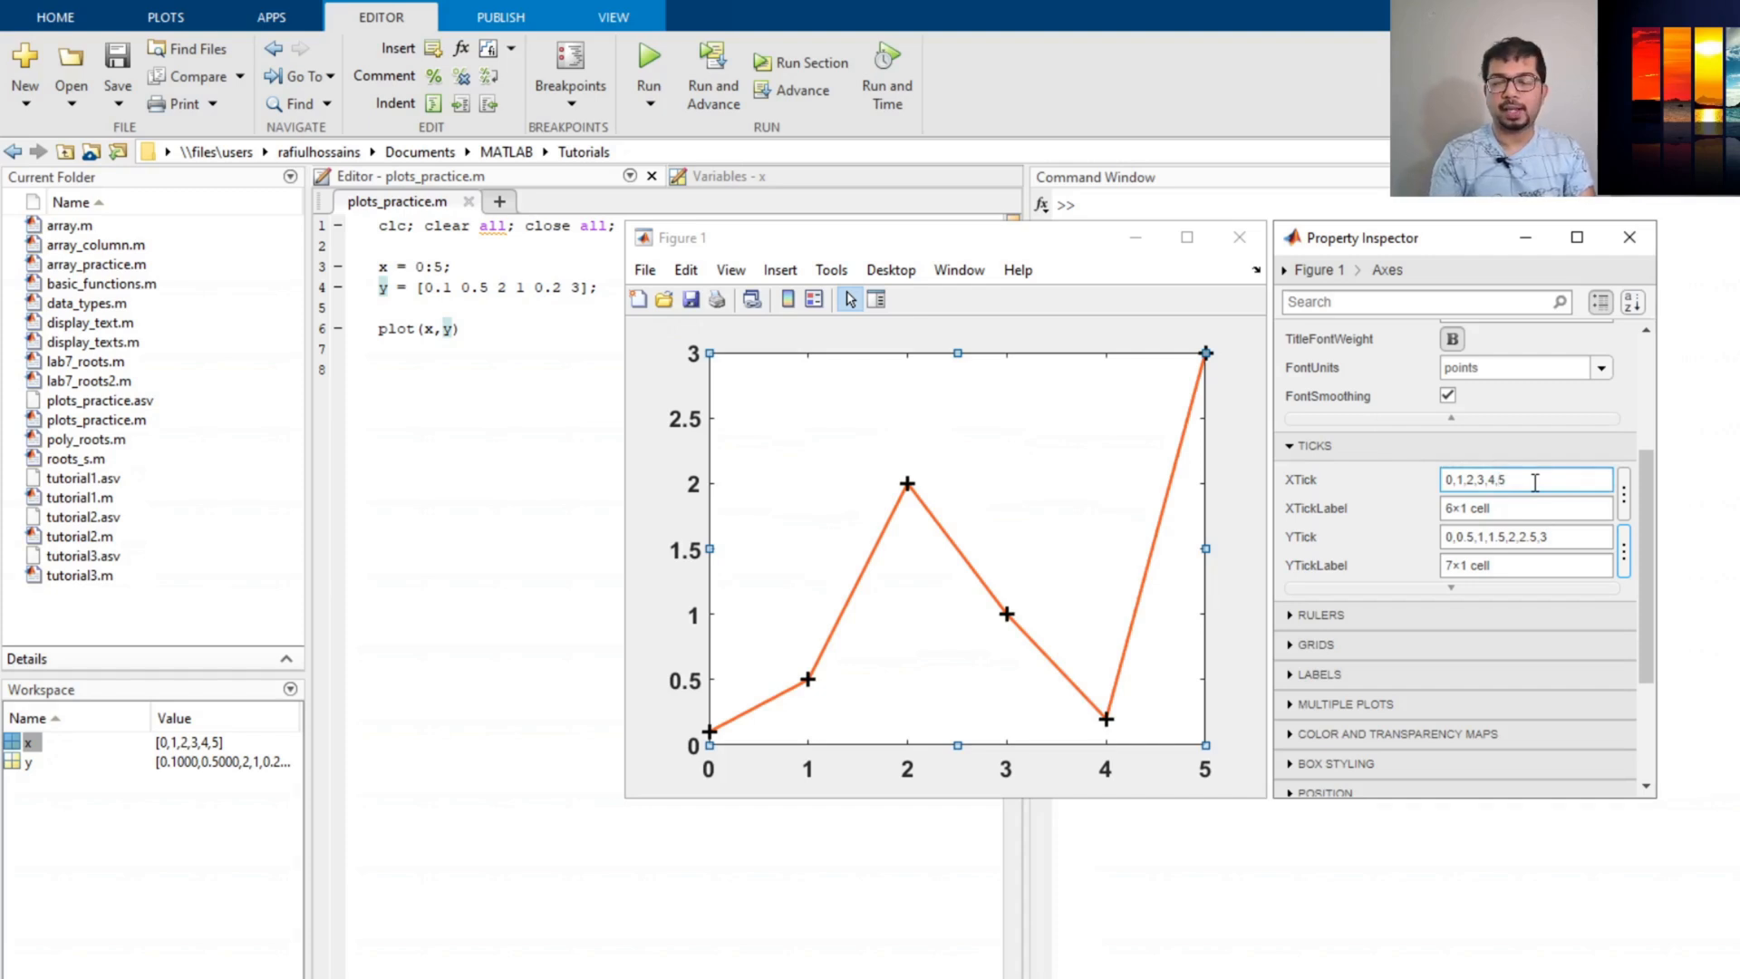
pyautogui.write('4.5,5')
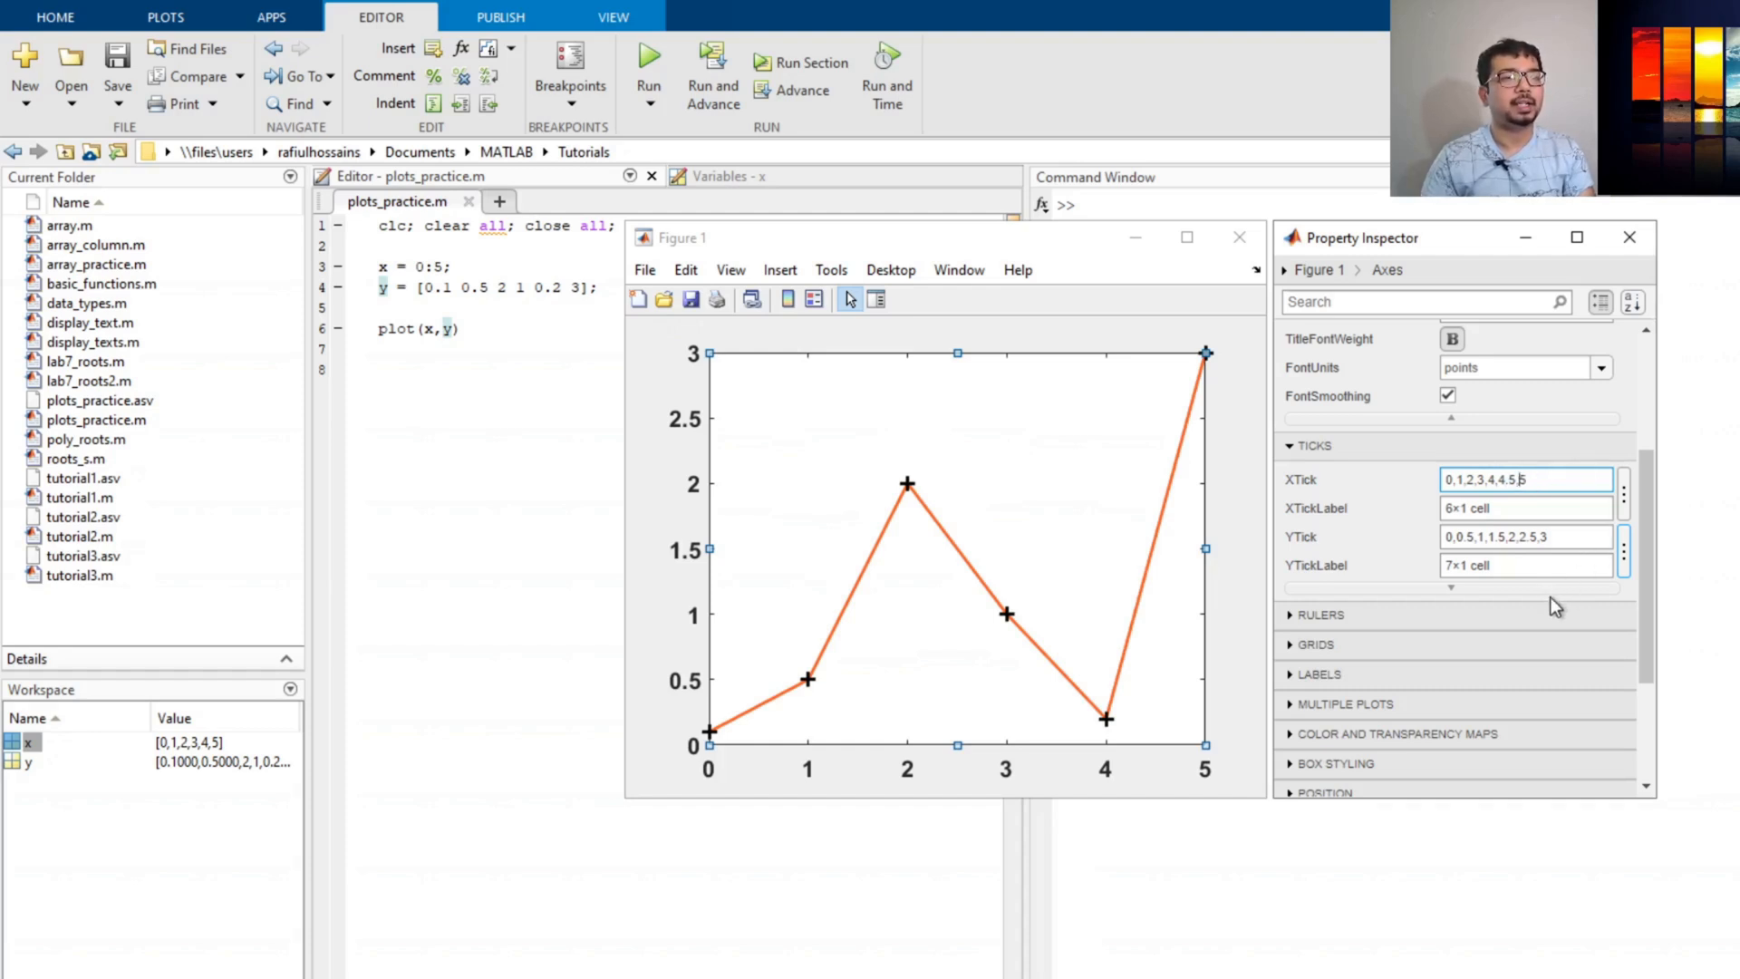
pyautogui.press('Escape')
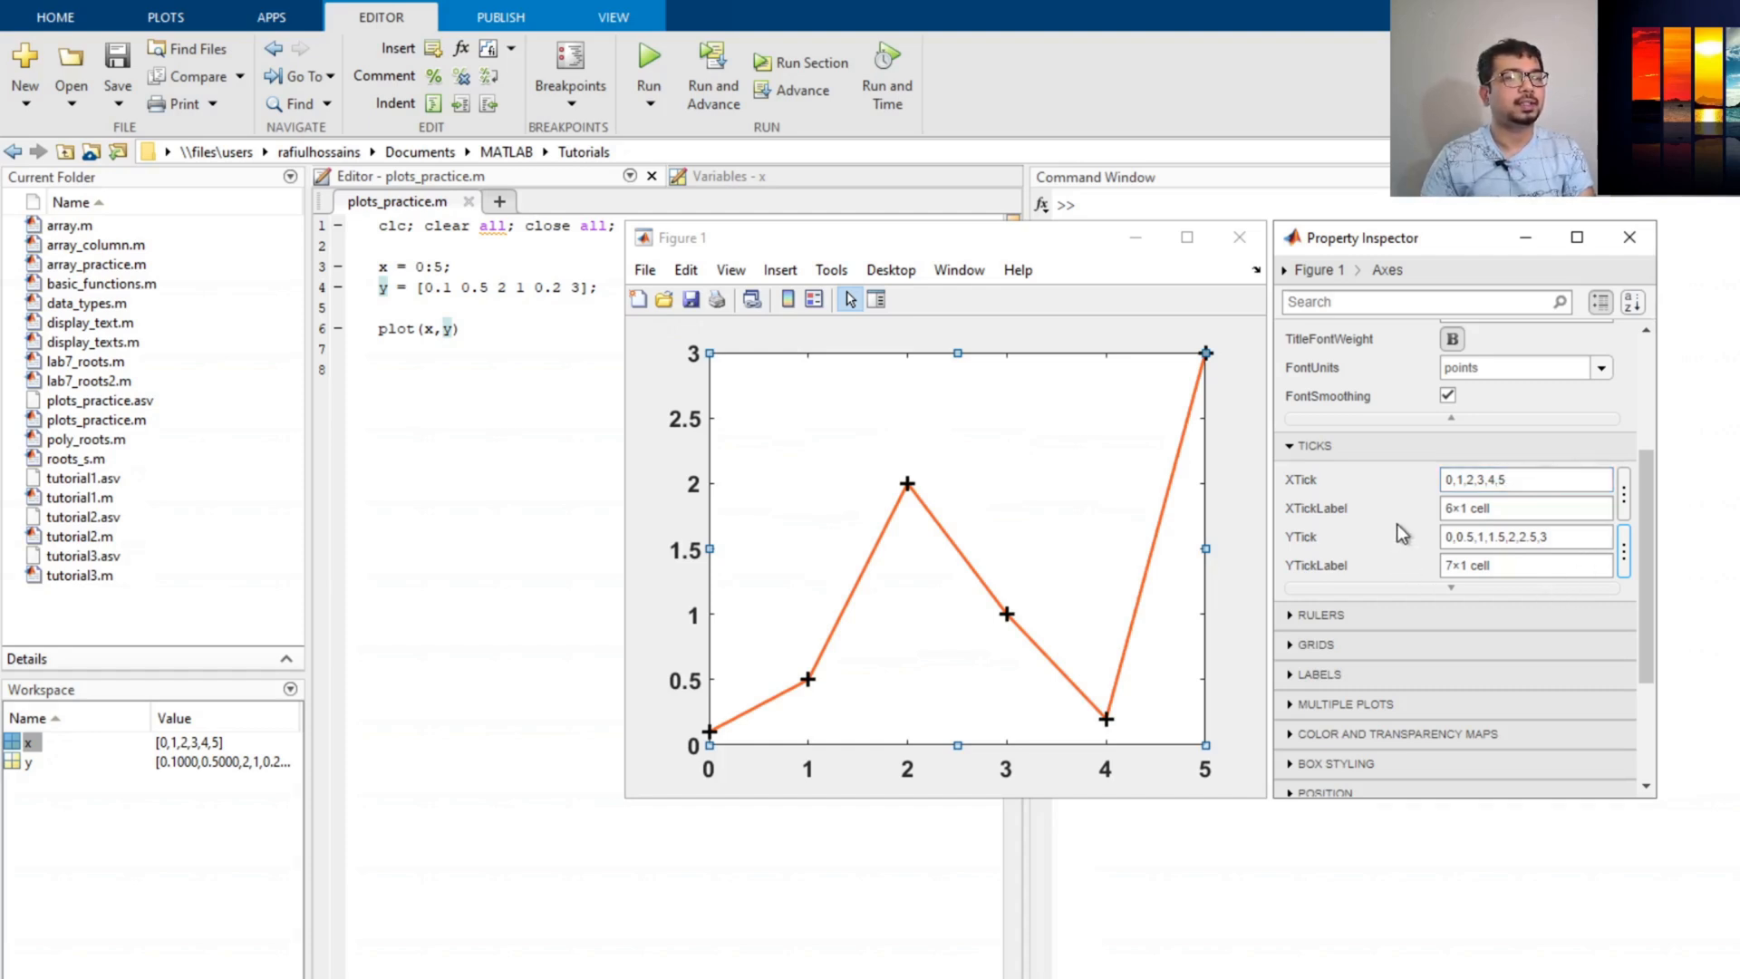
pyautogui.click(1551, 484)
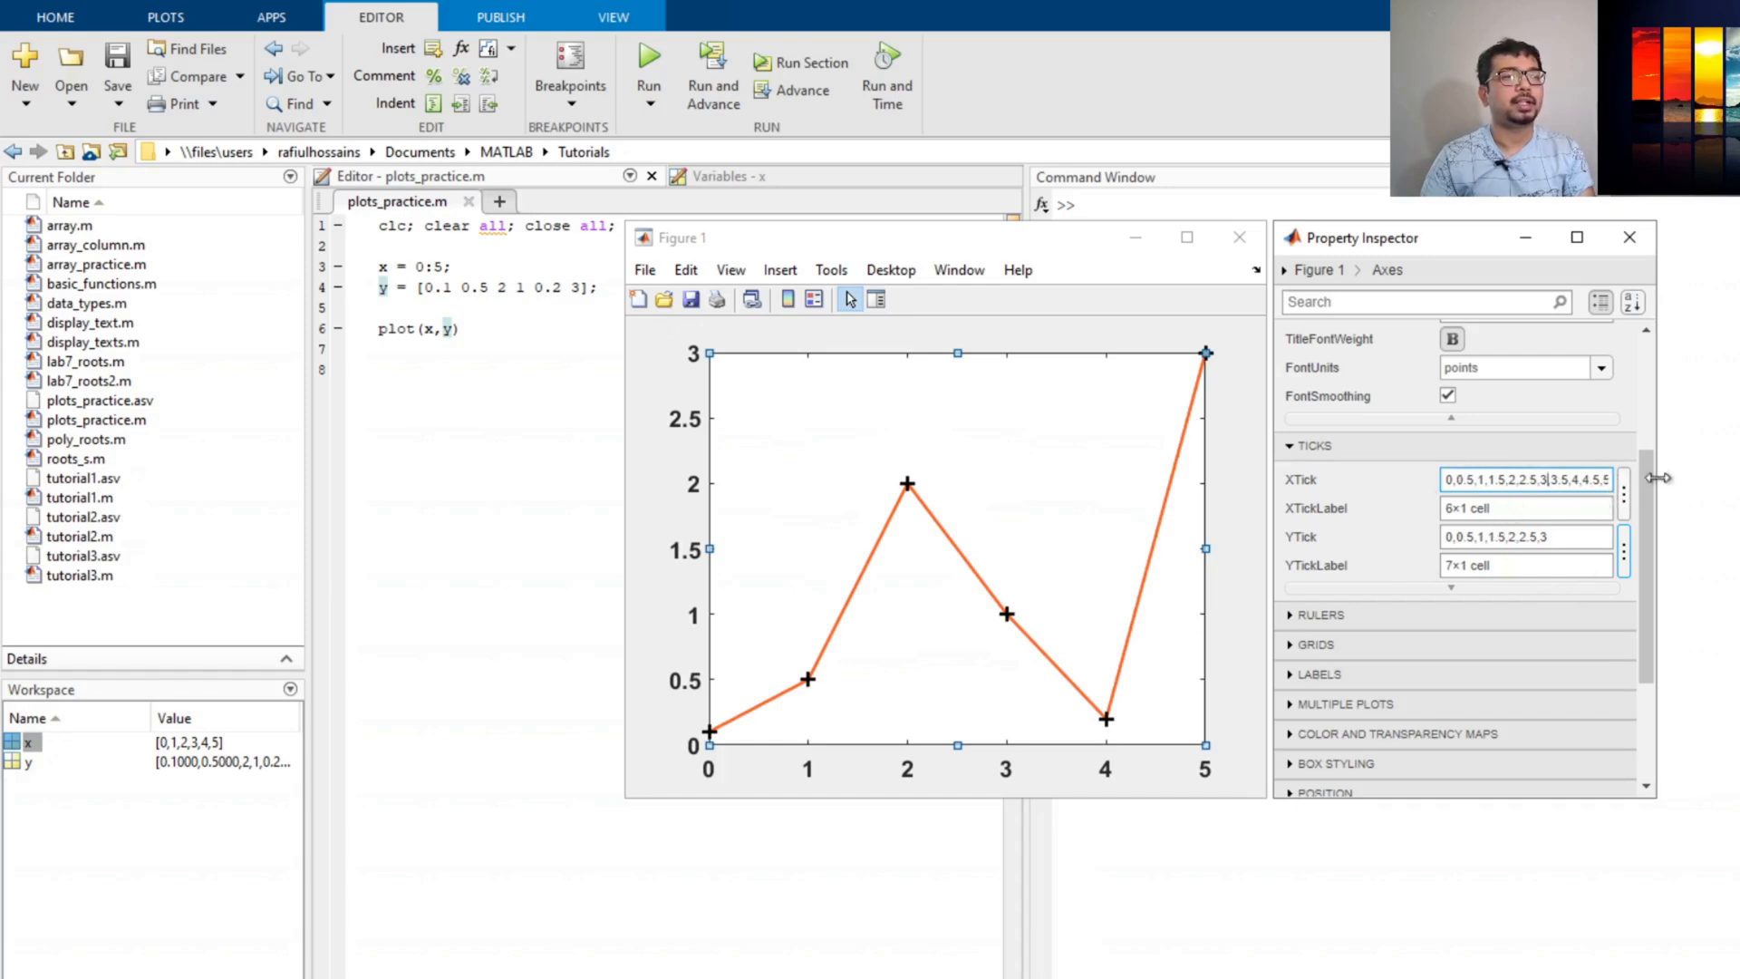
pyautogui.click(1395, 548)
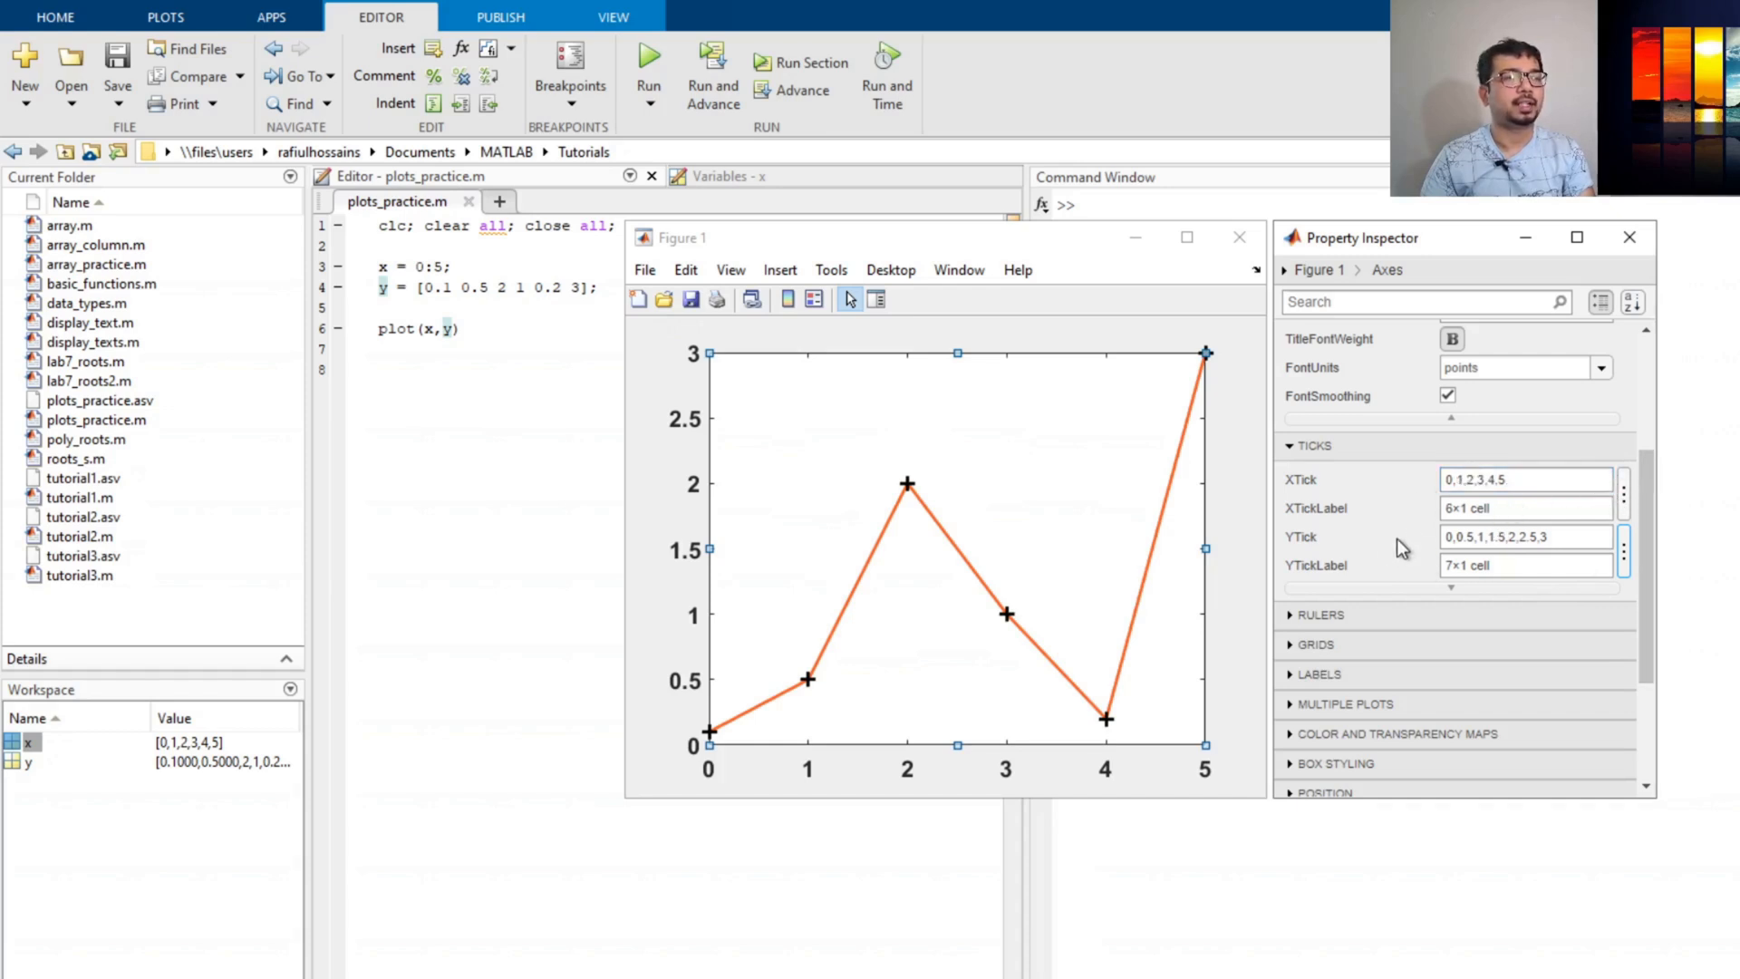
# Examine the table of XTick values and their XTickLabel entries for the axes
pyautogui.click(1545, 511)
pyautogui.click(1624, 503)
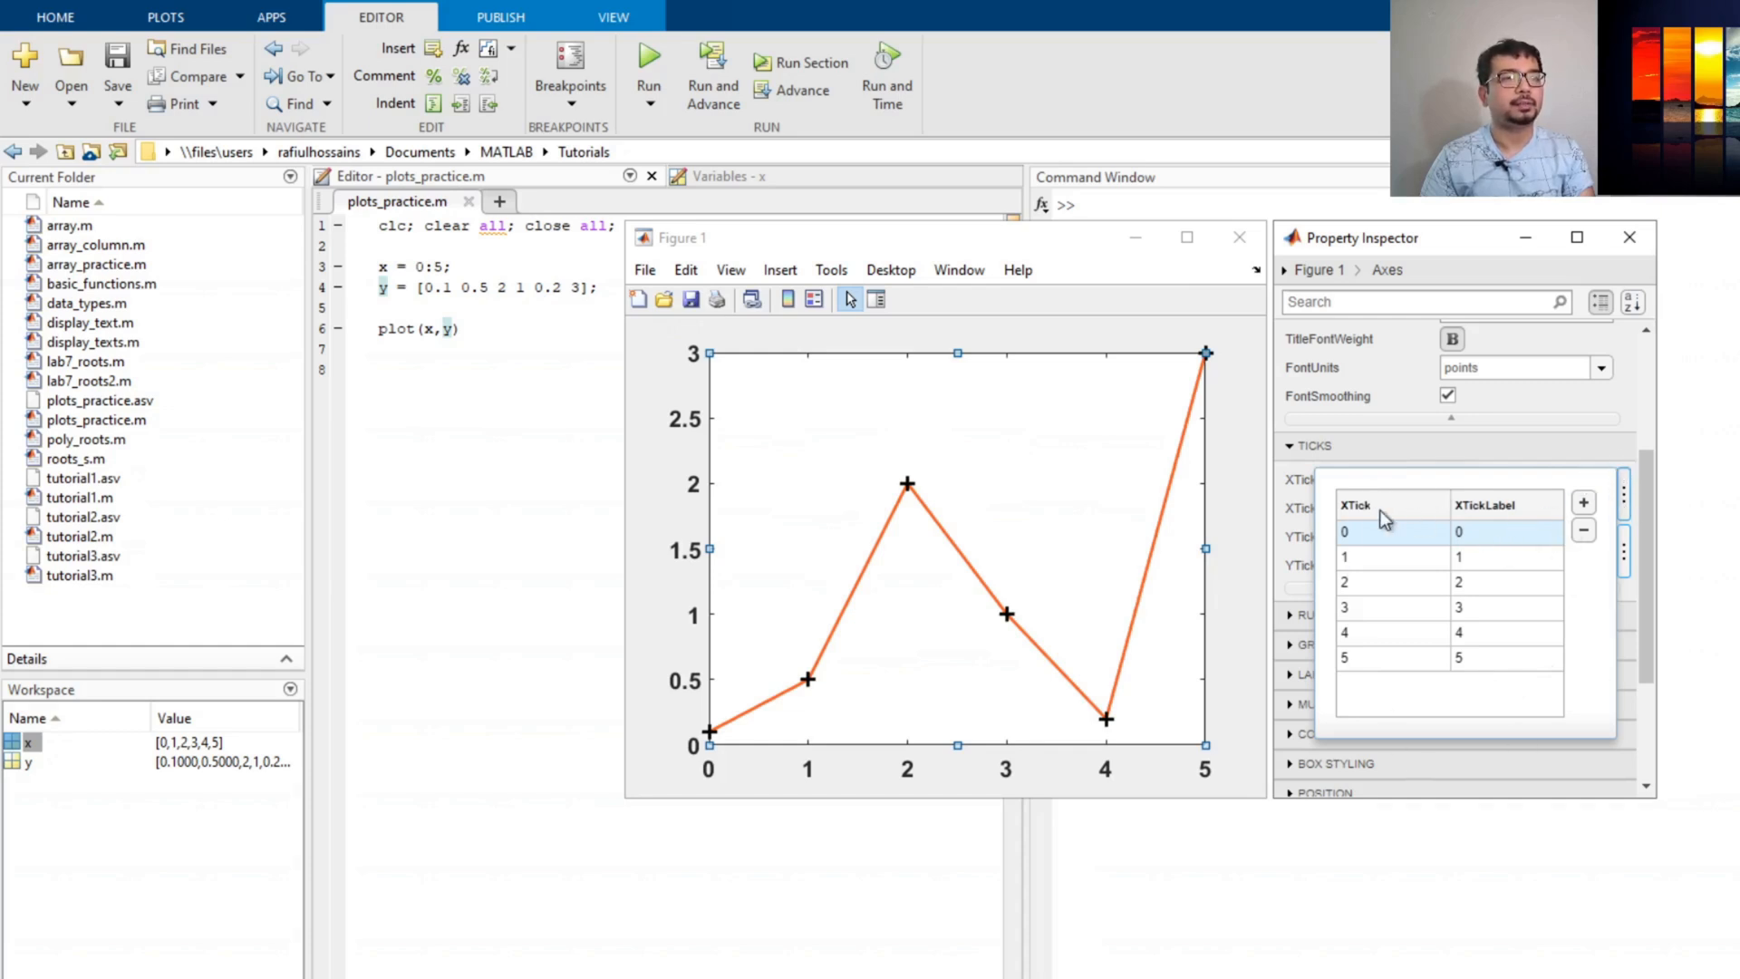
pyautogui.click(1627, 591)
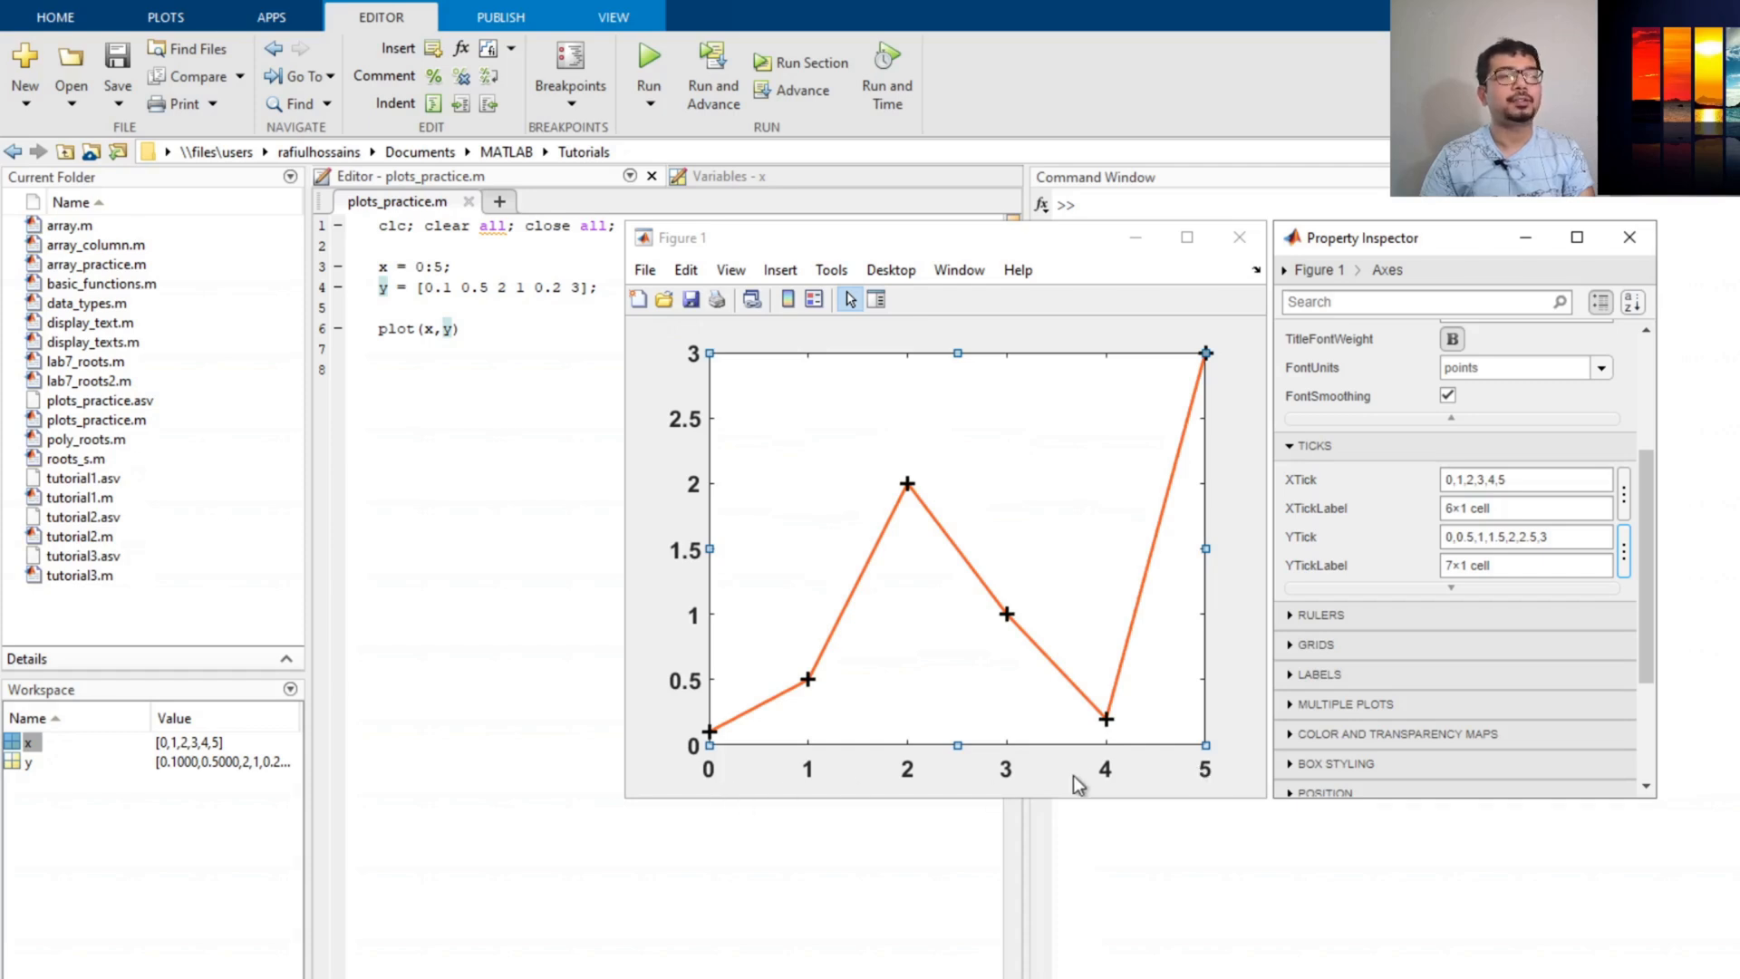
# Set the maximum of the axes' XLim ruler limits to 6
pyautogui.click(1369, 620)
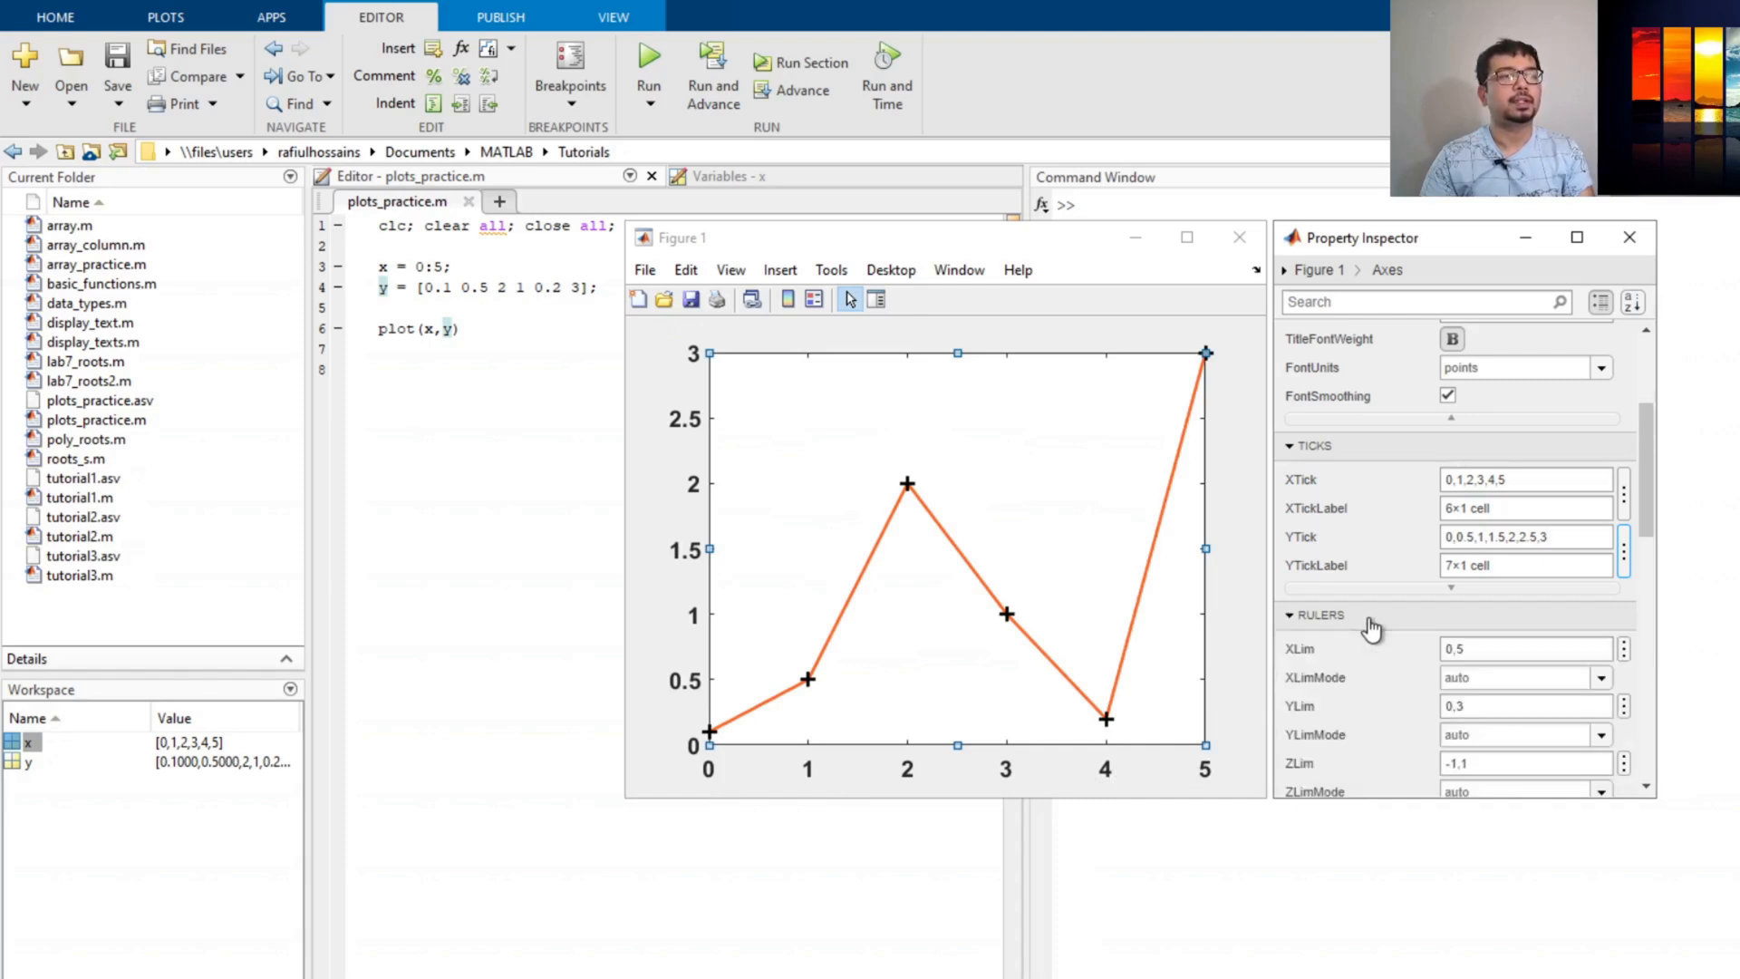
pyautogui.scroll(-3, 1382, 598)
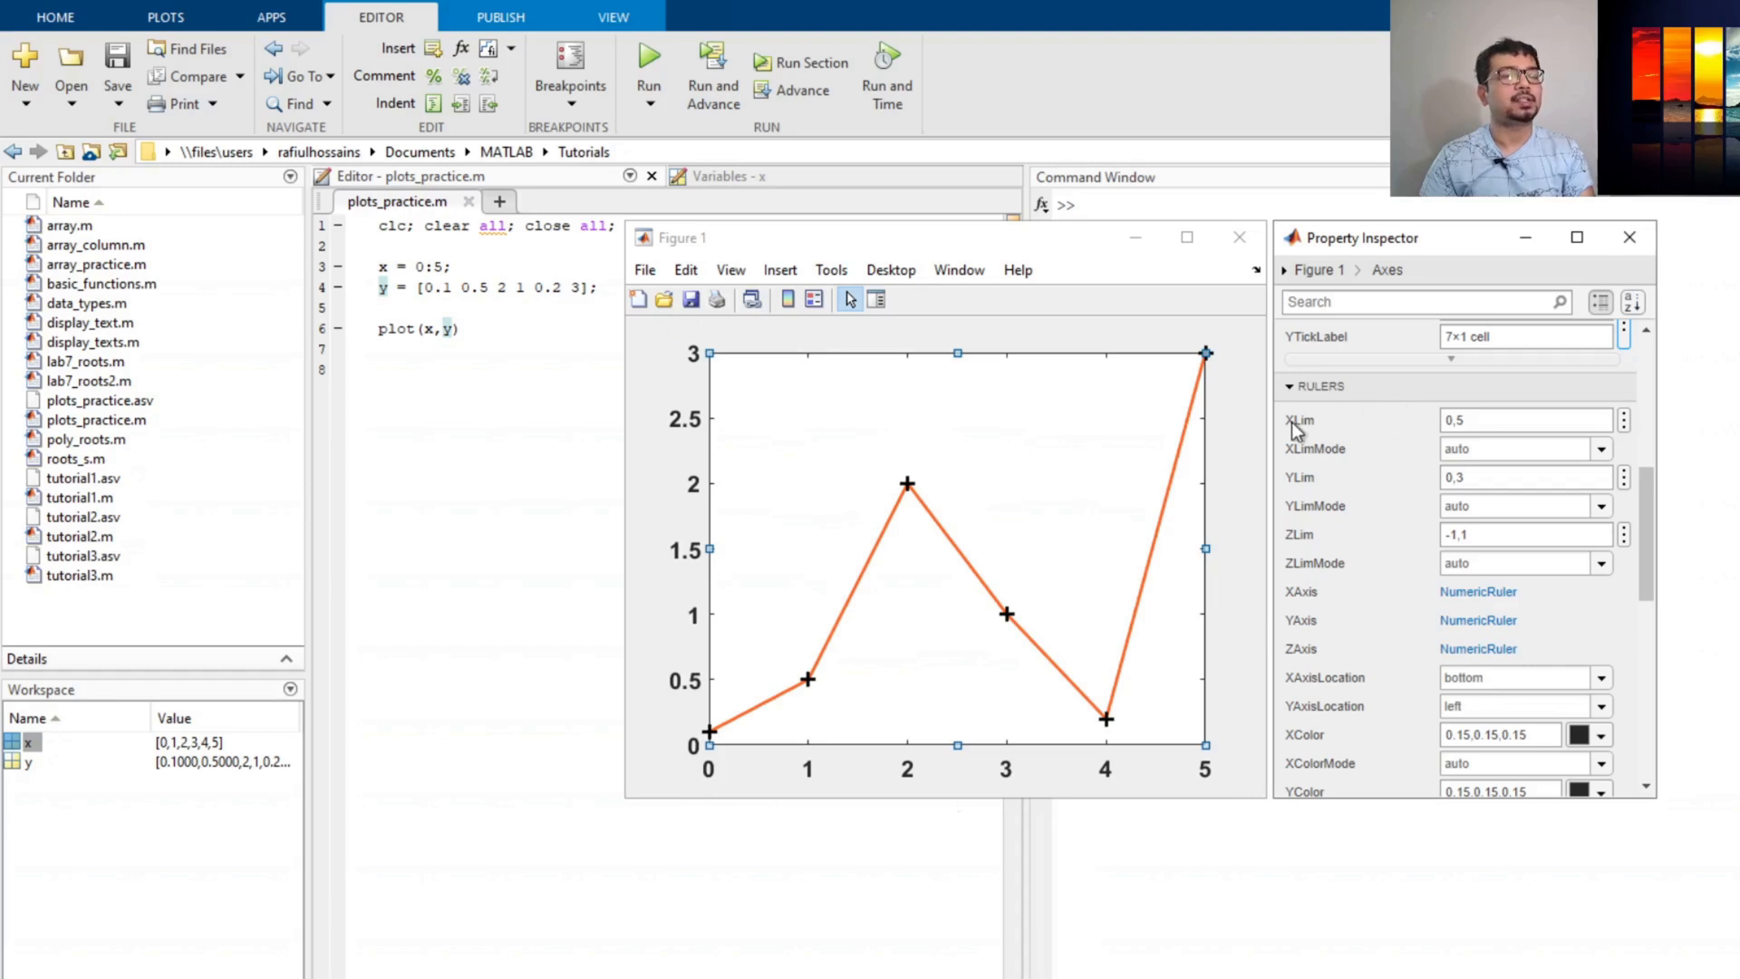
pyautogui.moveTo(1302, 429)
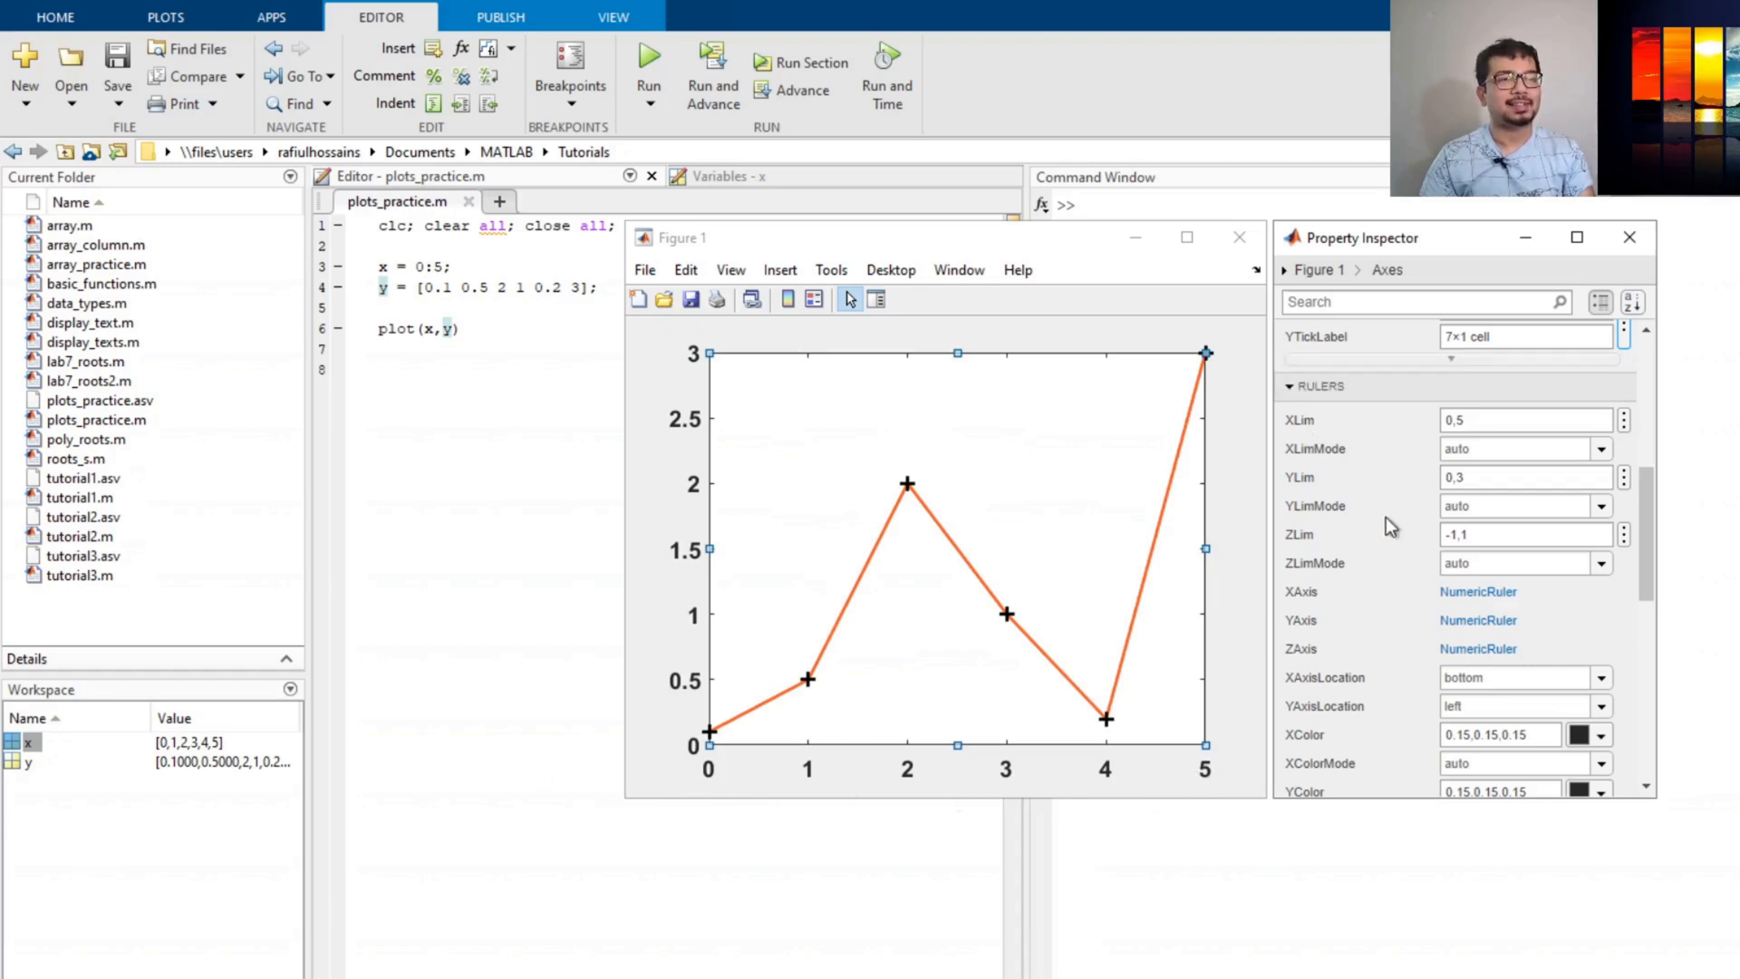
pyautogui.click(1477, 432)
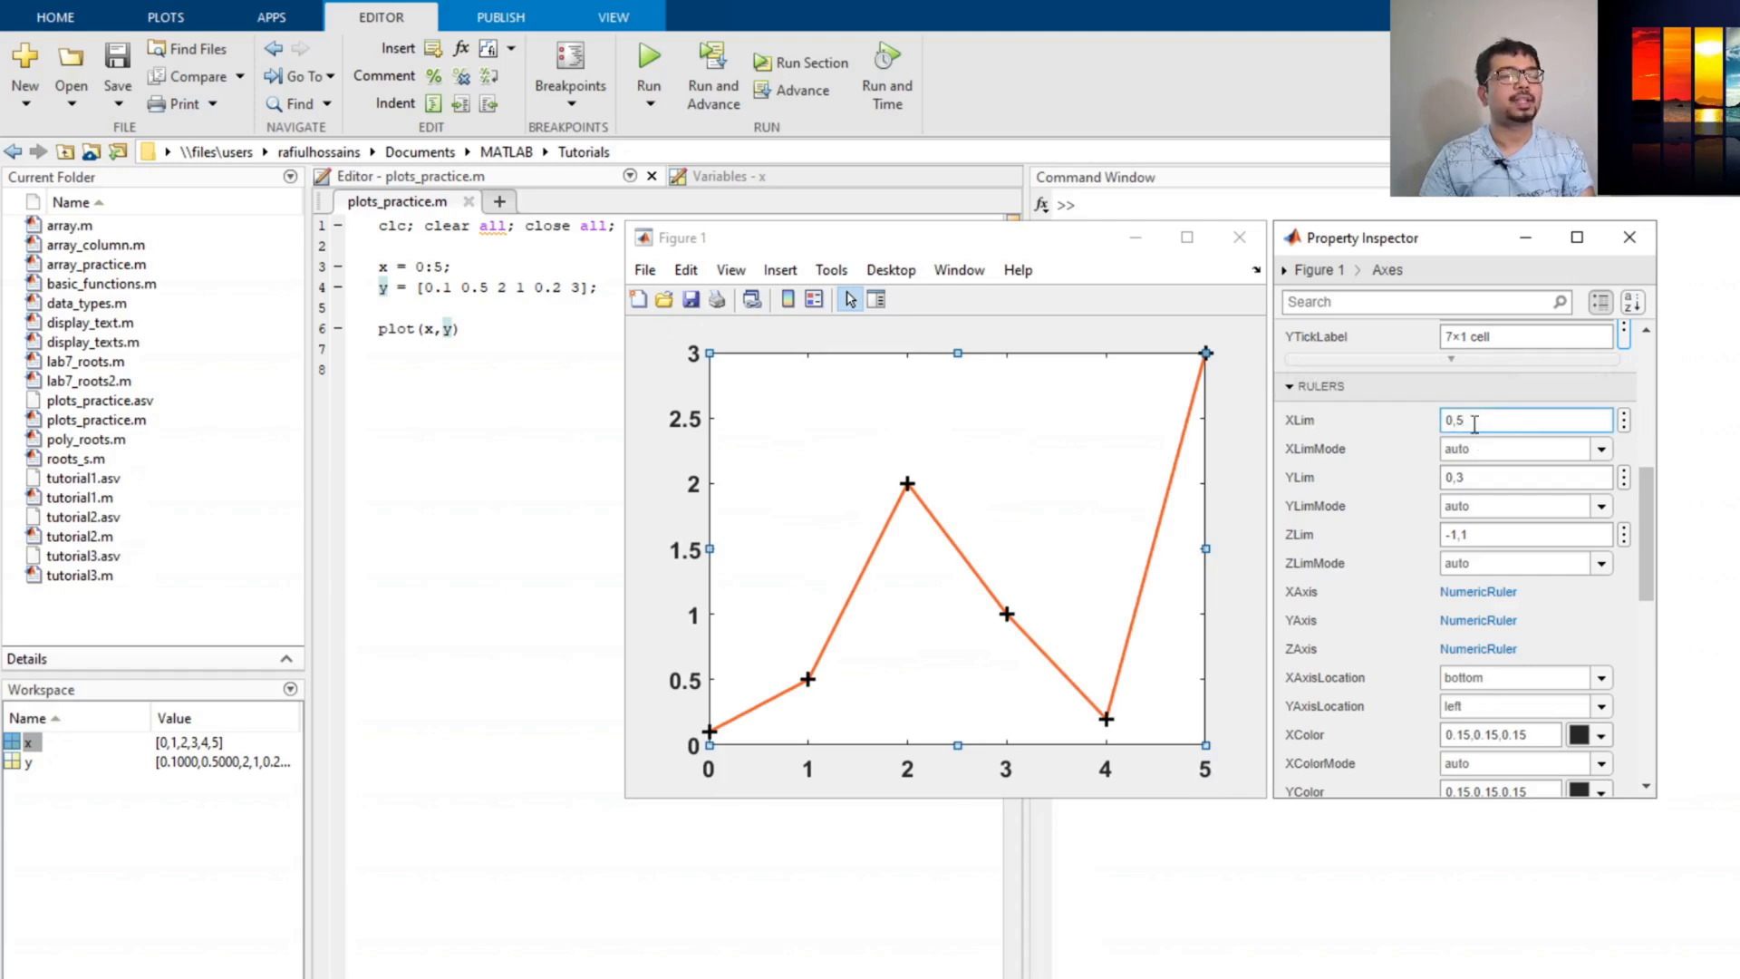
pyautogui.click(1624, 420)
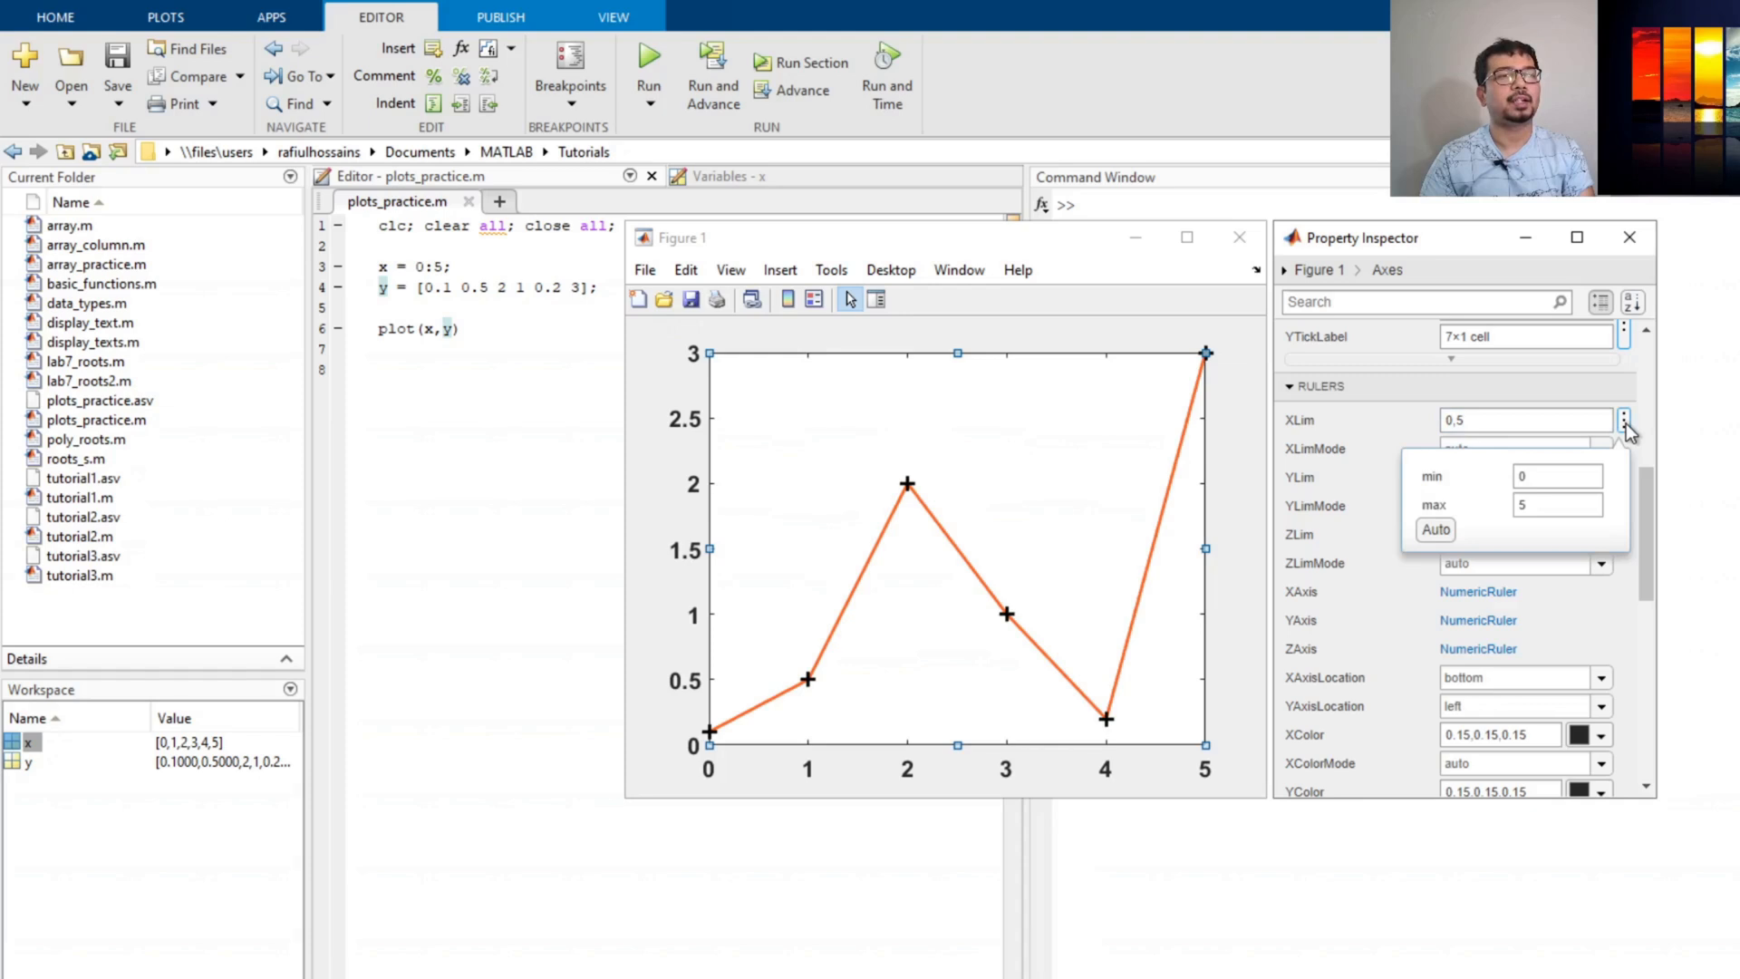
pyautogui.click(1555, 503)
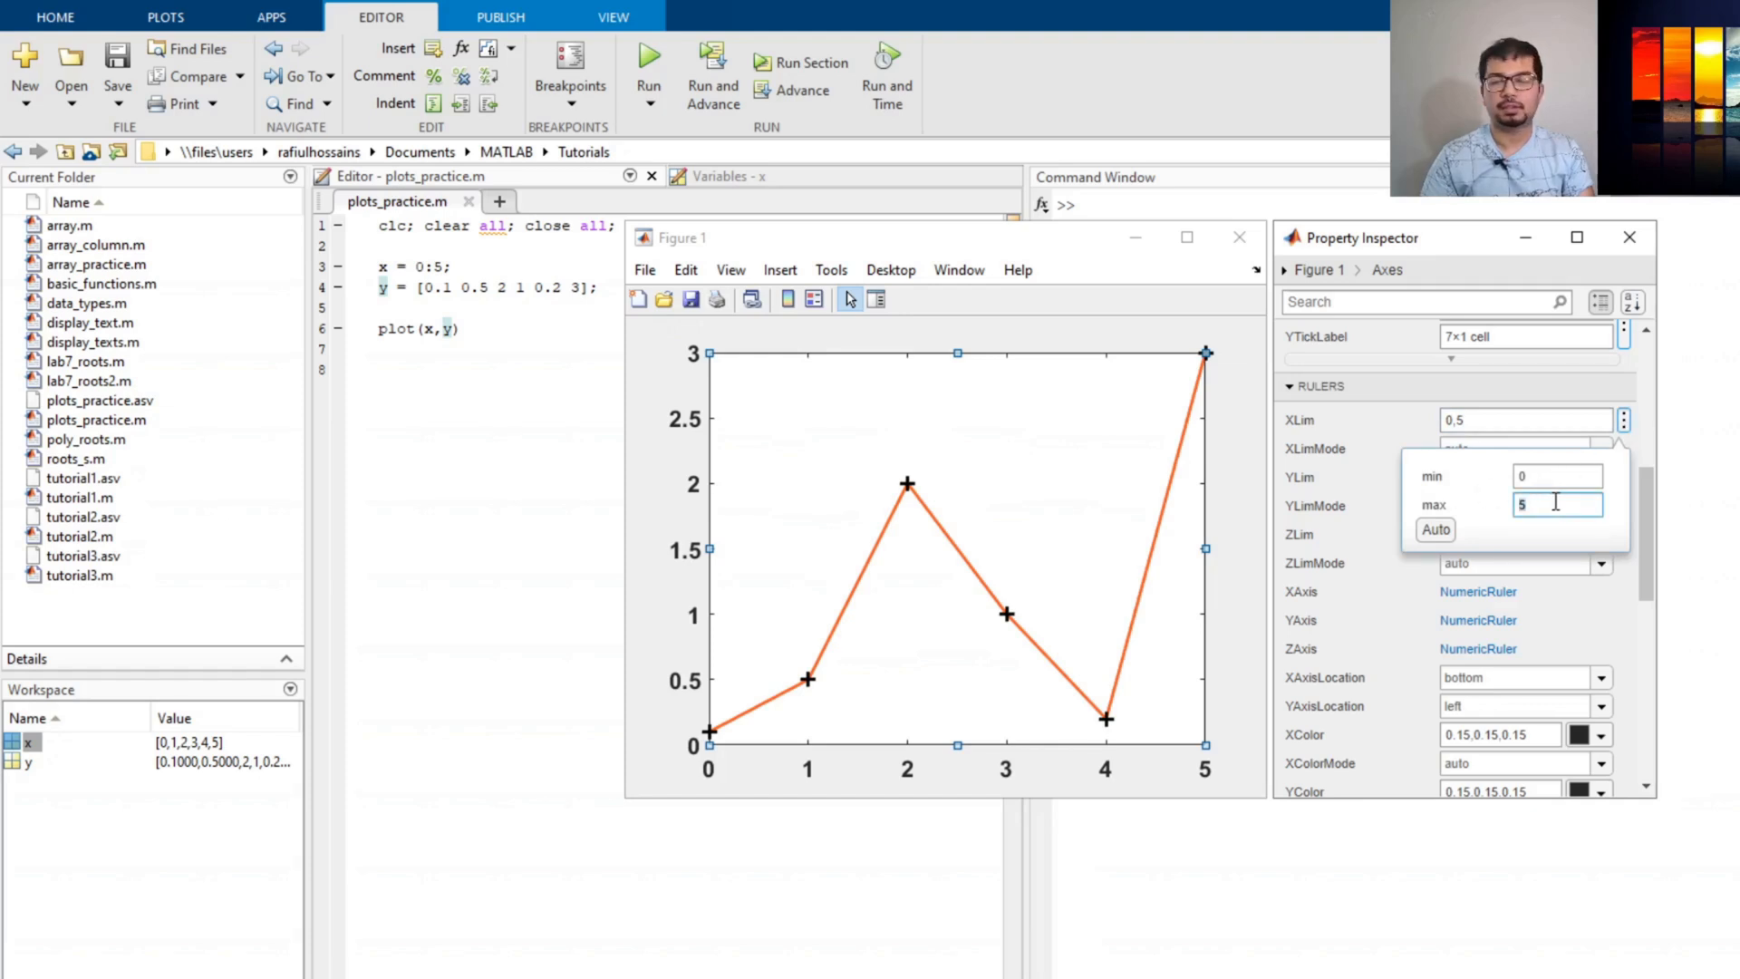
pyautogui.write('6')
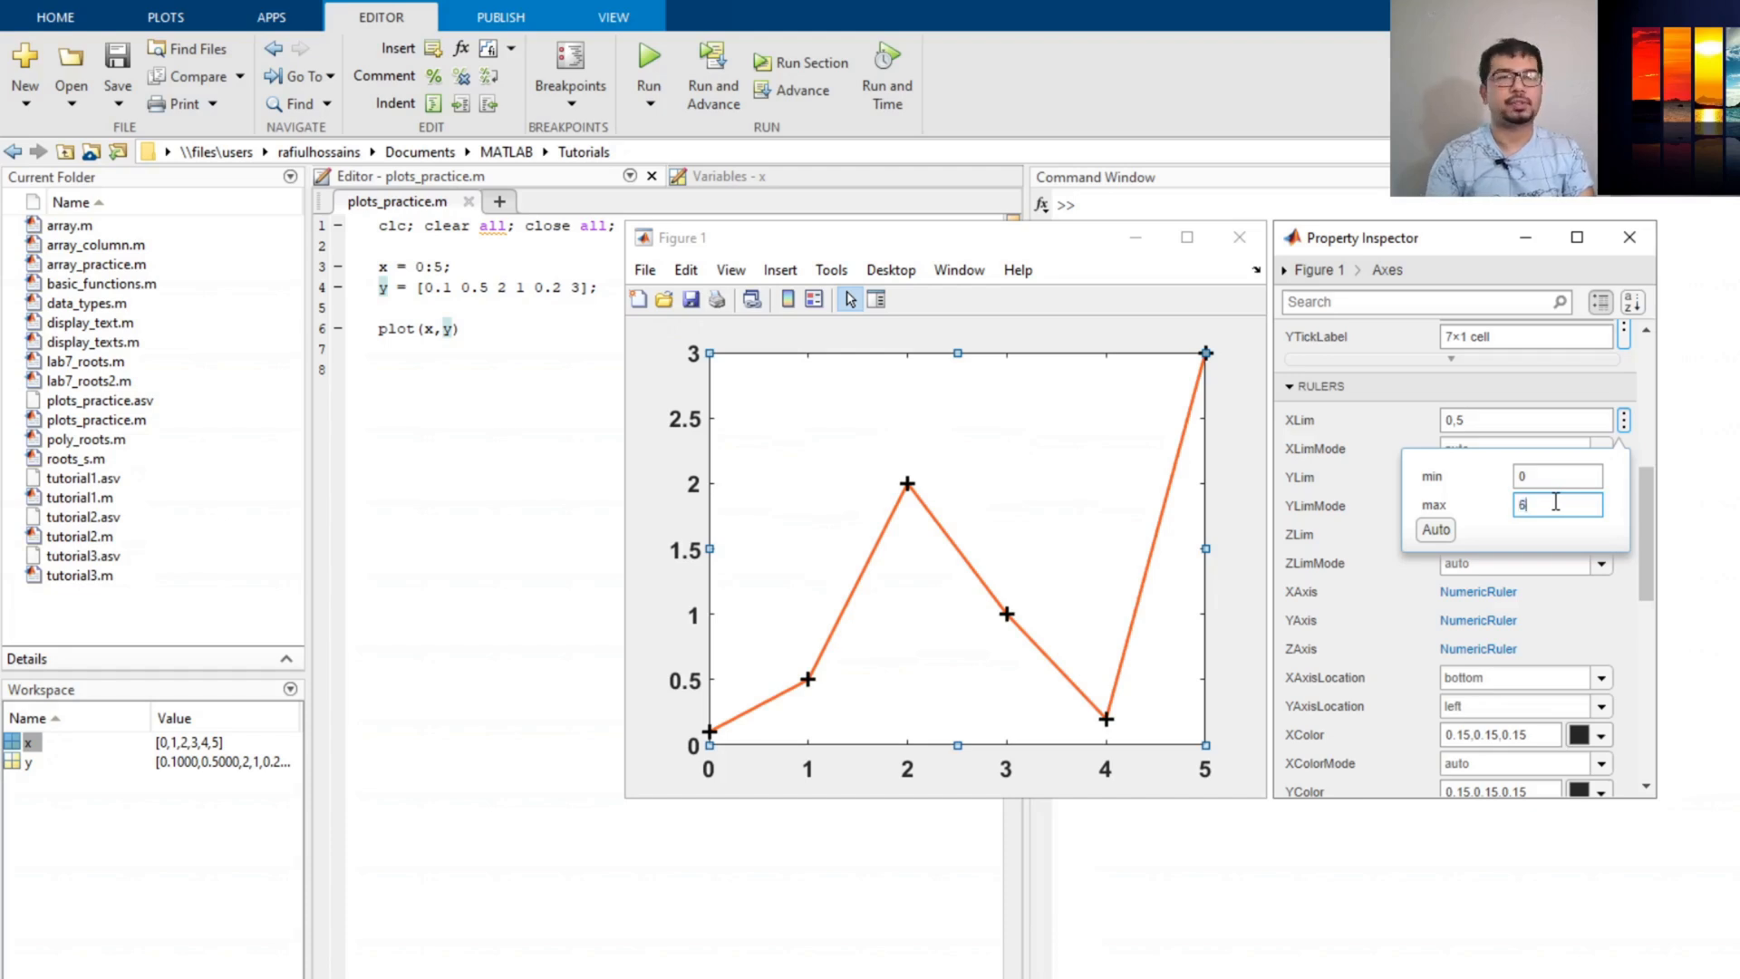
pyautogui.click(1559, 475)
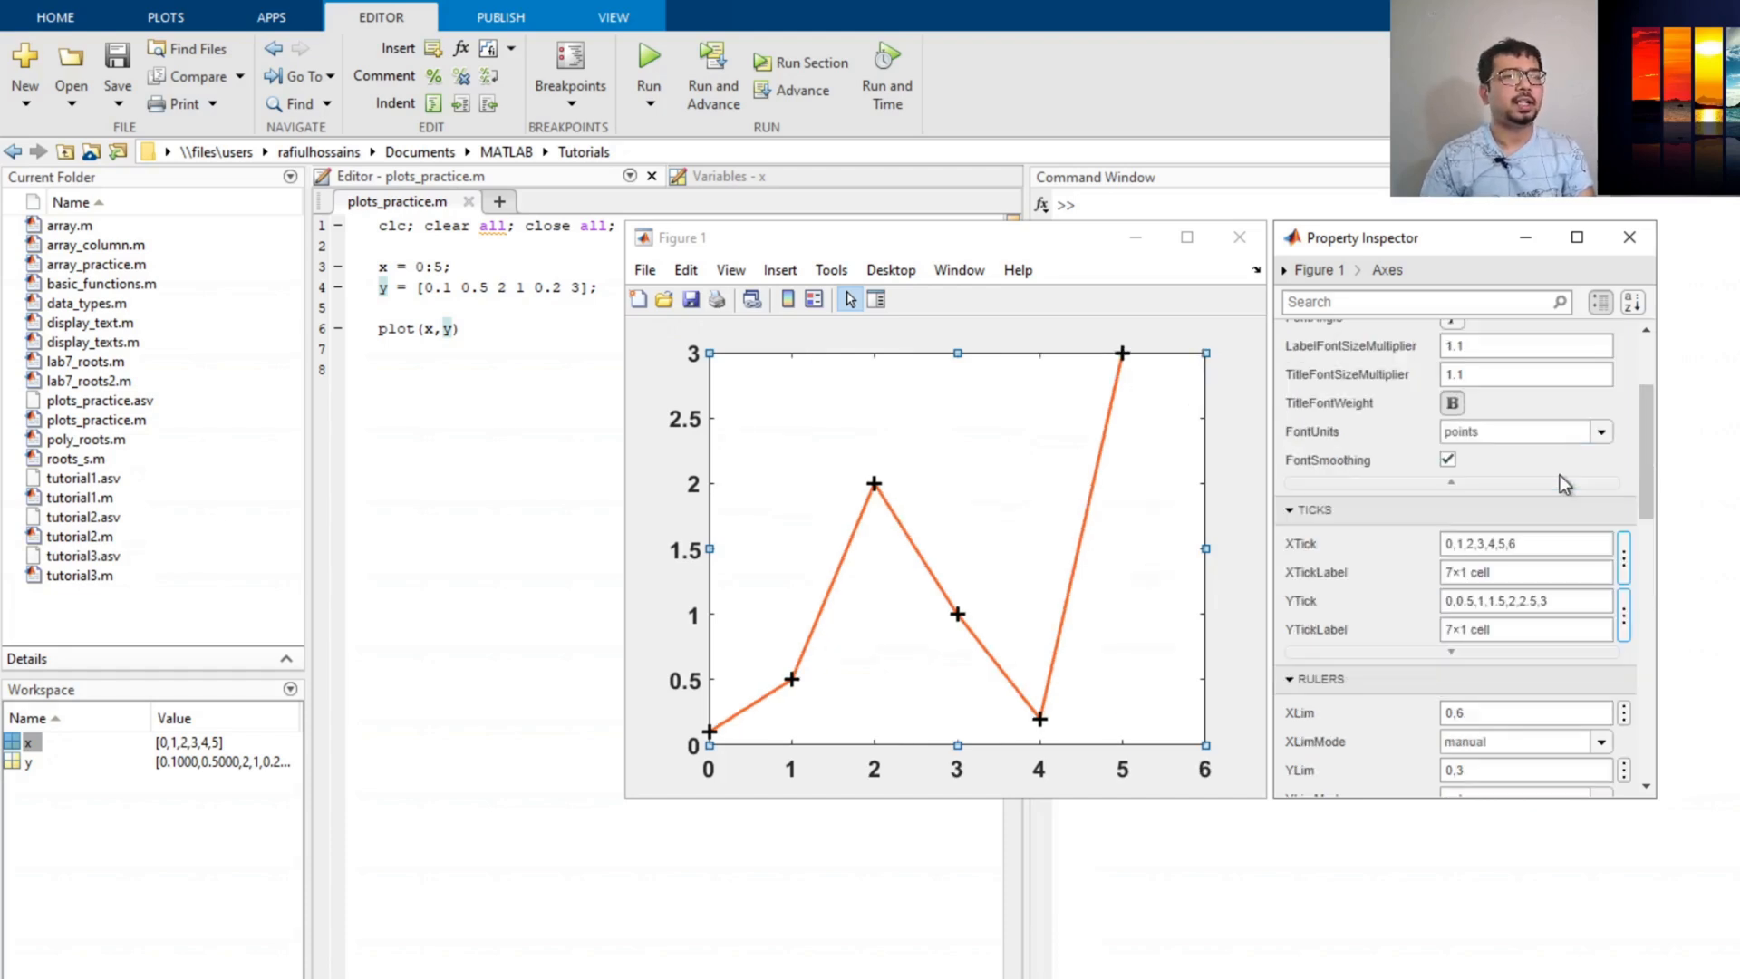
# Check the x-axis tick table, collapse the tick properties, and set the XLim minimum to -1
pyautogui.click(1623, 557)
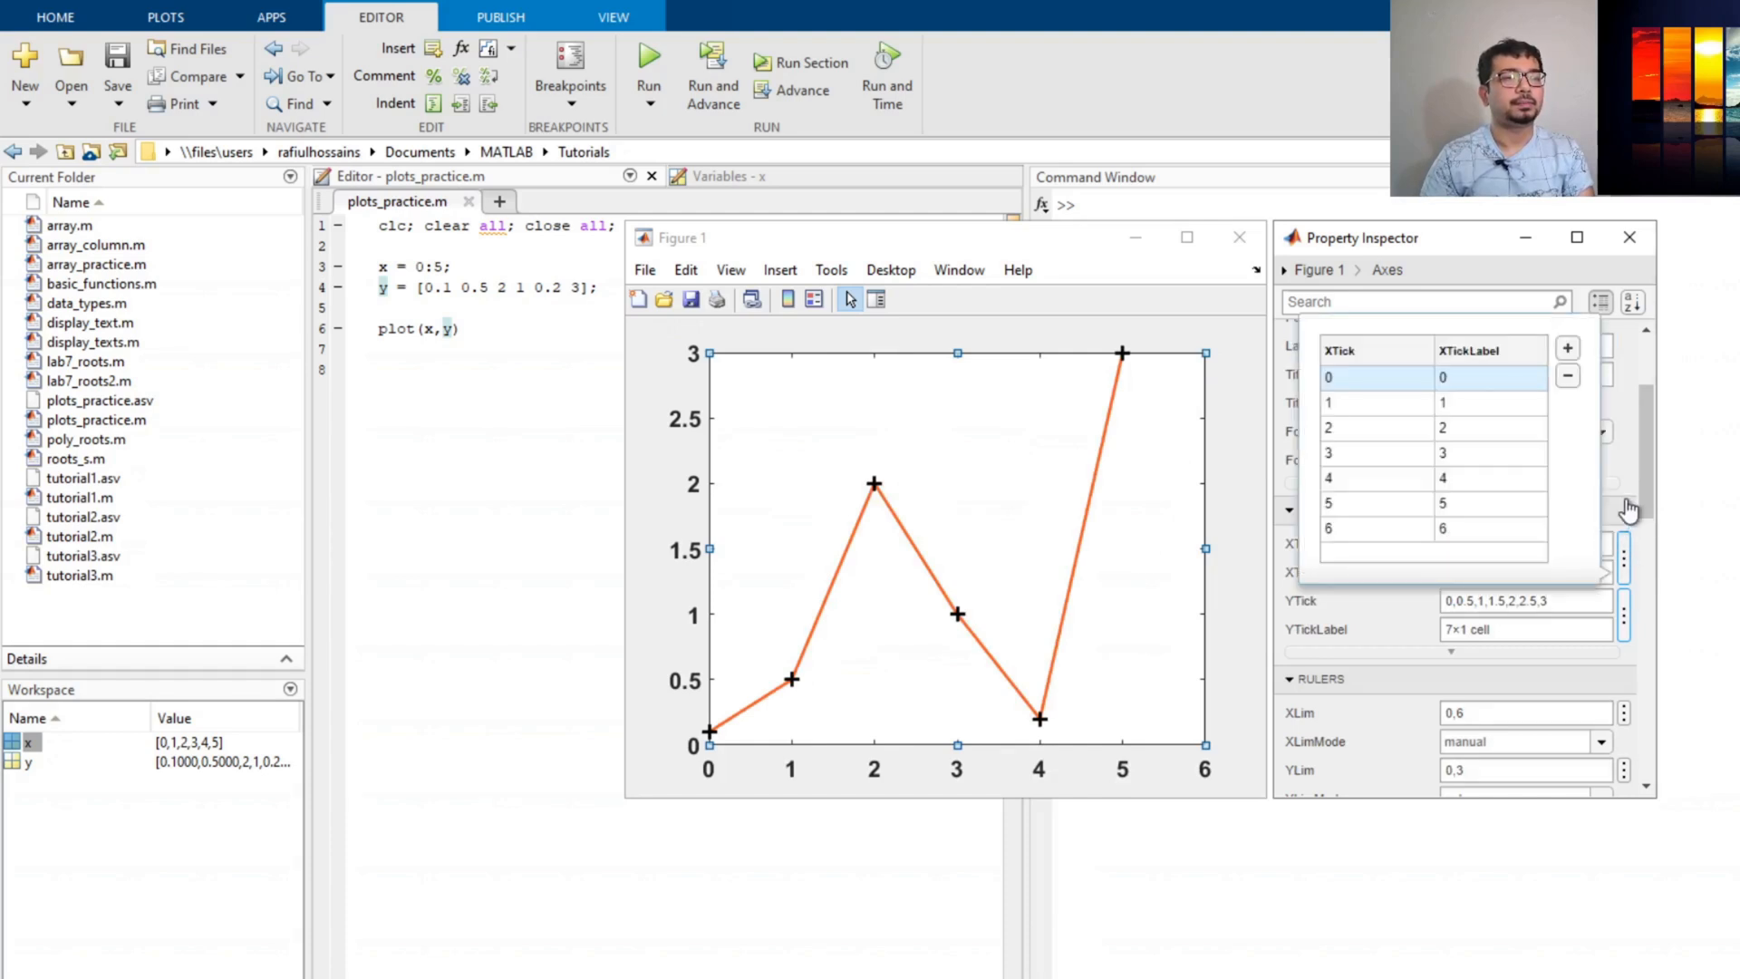
pyautogui.click(1628, 510)
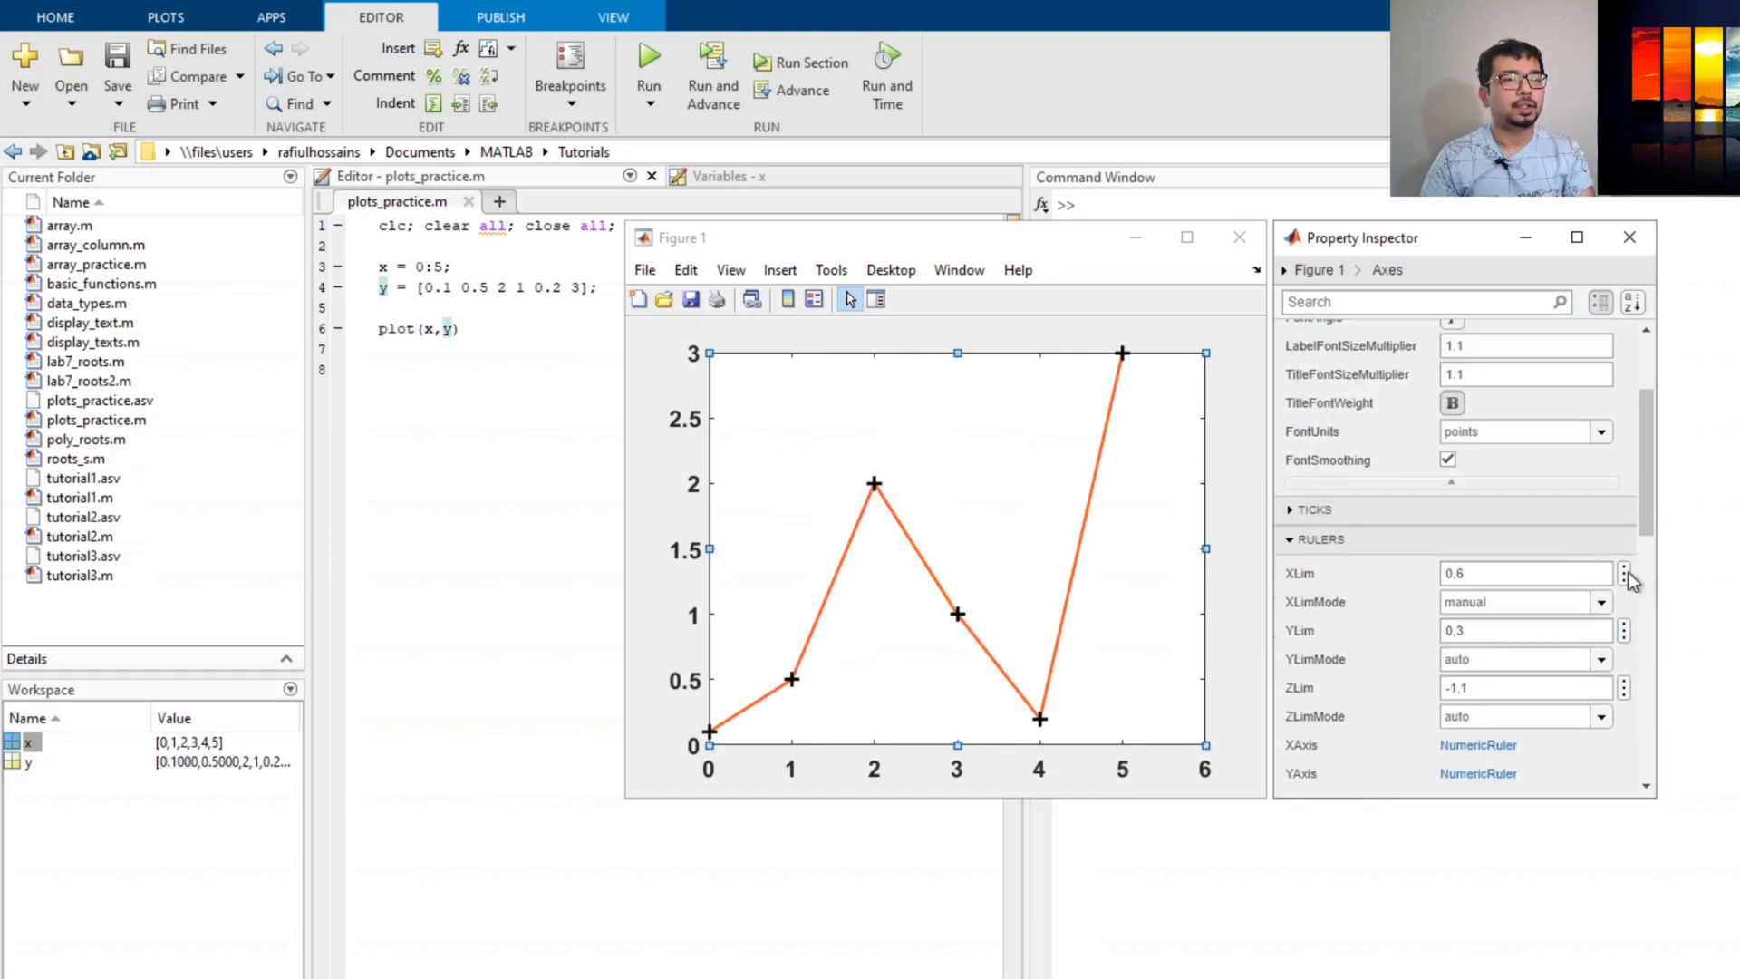
pyautogui.click(1626, 573)
pyautogui.doubleClick(1546, 630)
pyautogui.write('-')
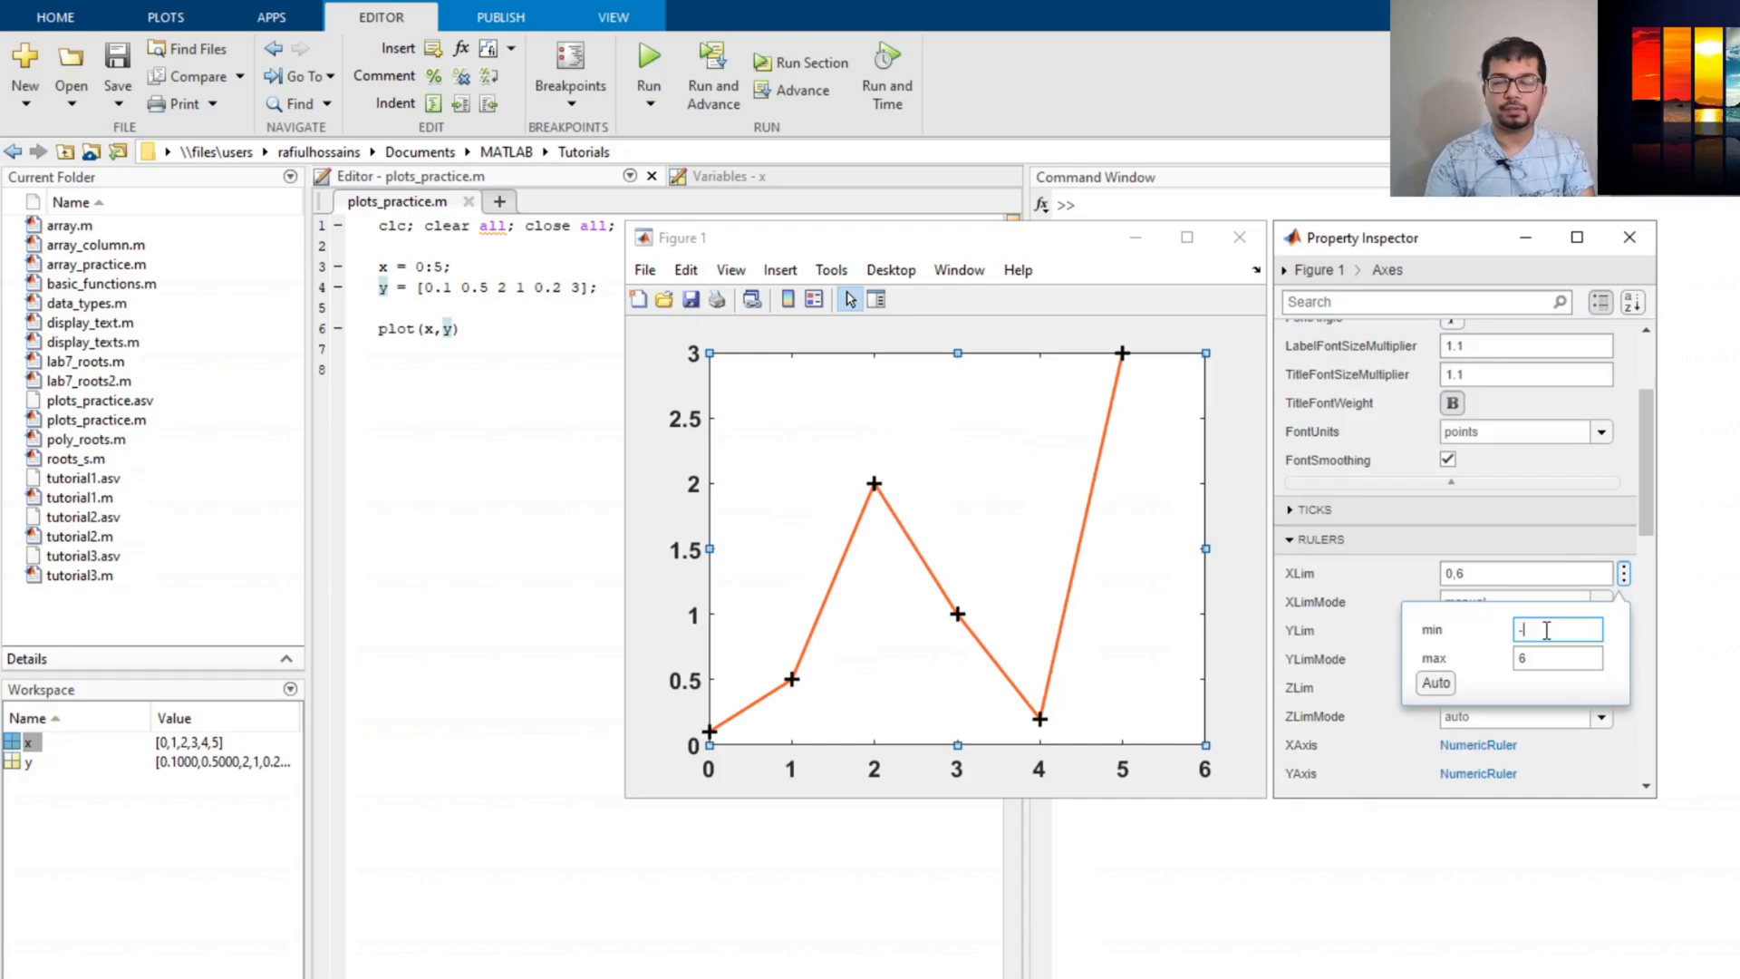
pyautogui.write('1')
pyautogui.click(1644, 647)
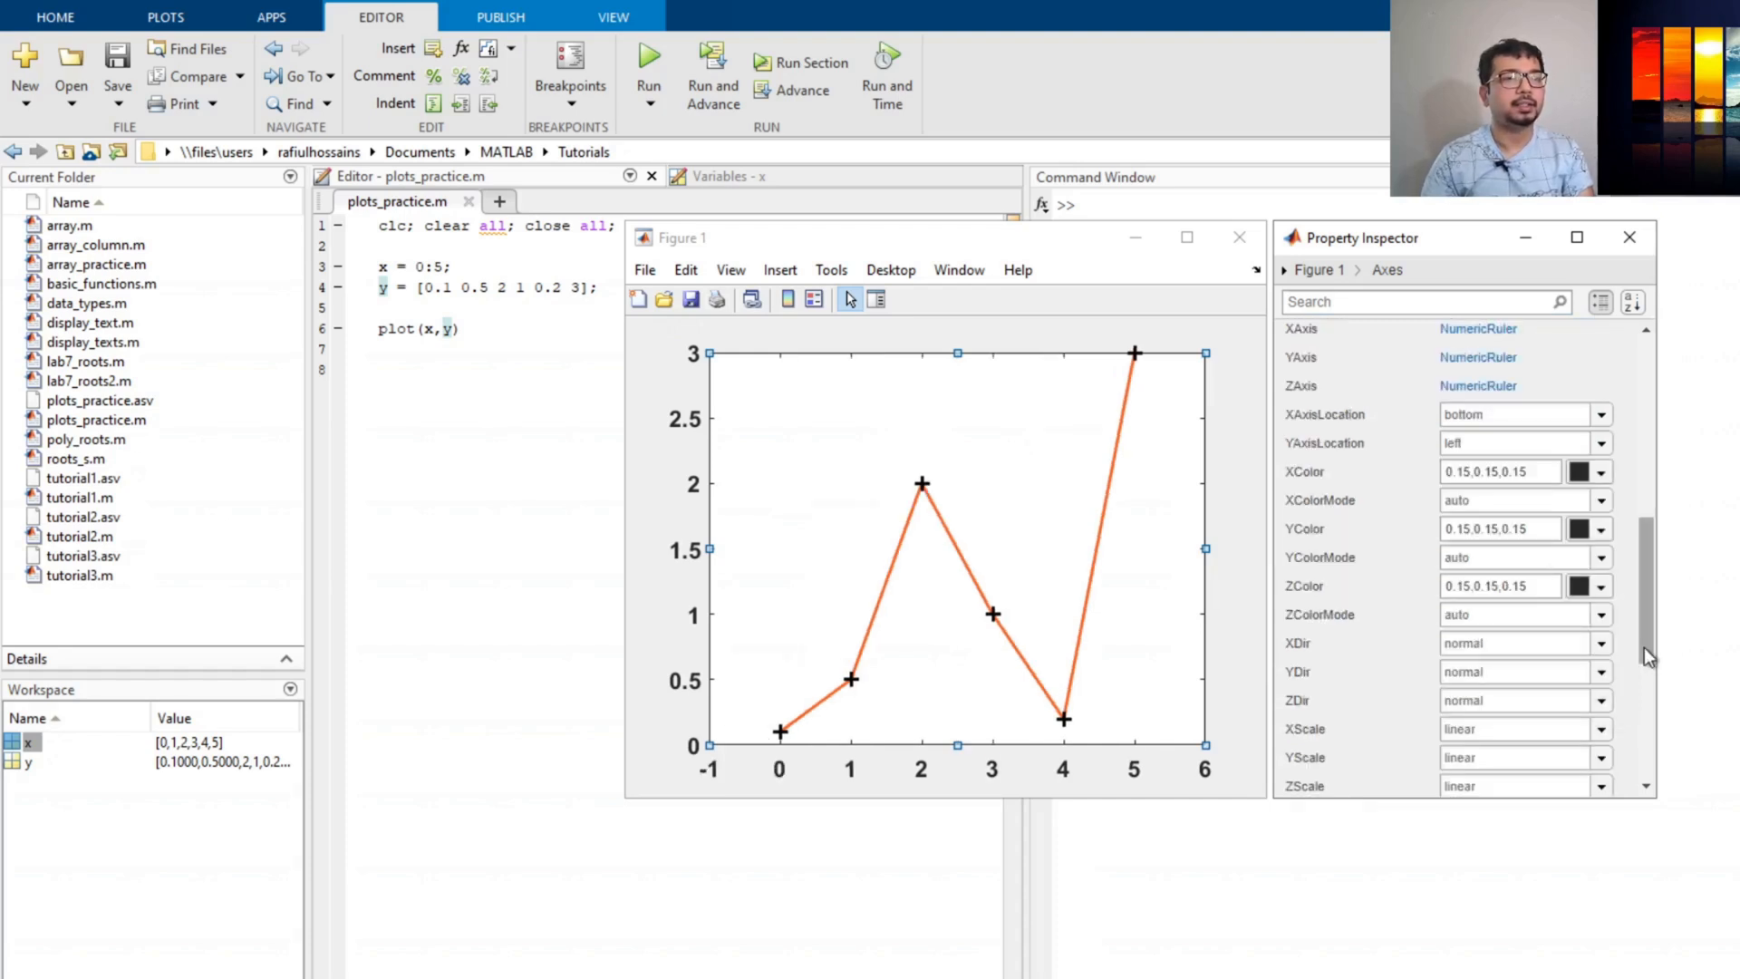
# Set the axes' YLim range to a minimum of -1 and a maximum of 4
pyautogui.scroll(3, 1622, 625)
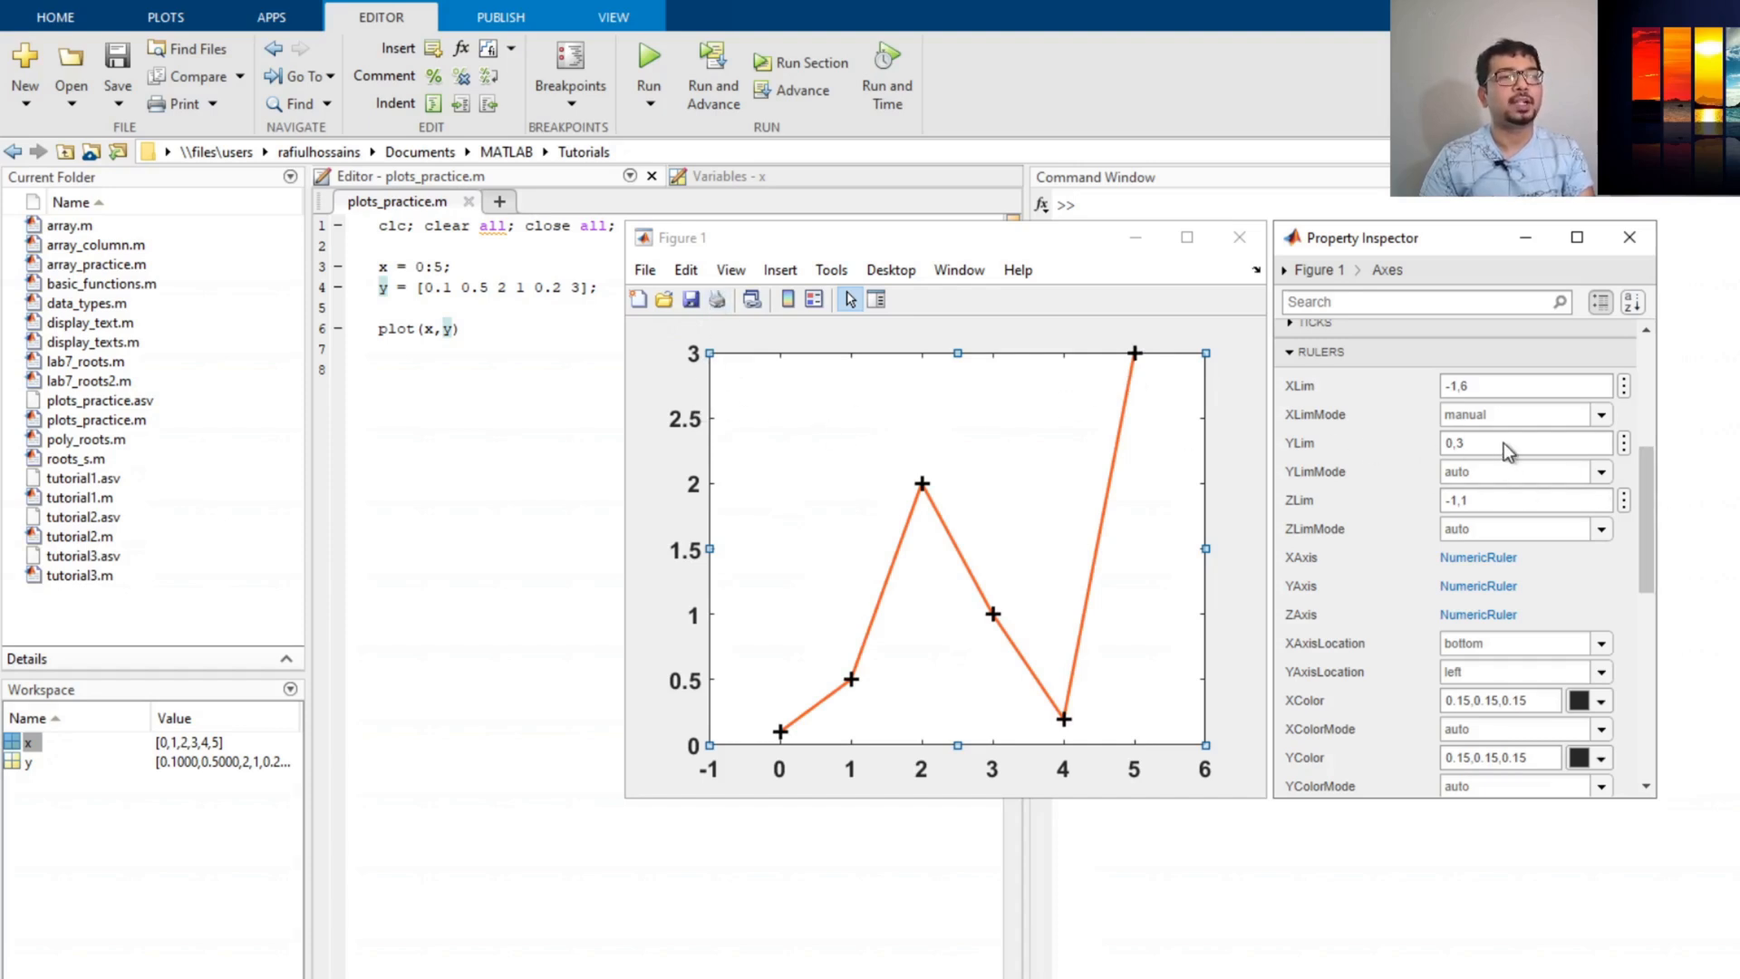
pyautogui.click(1624, 445)
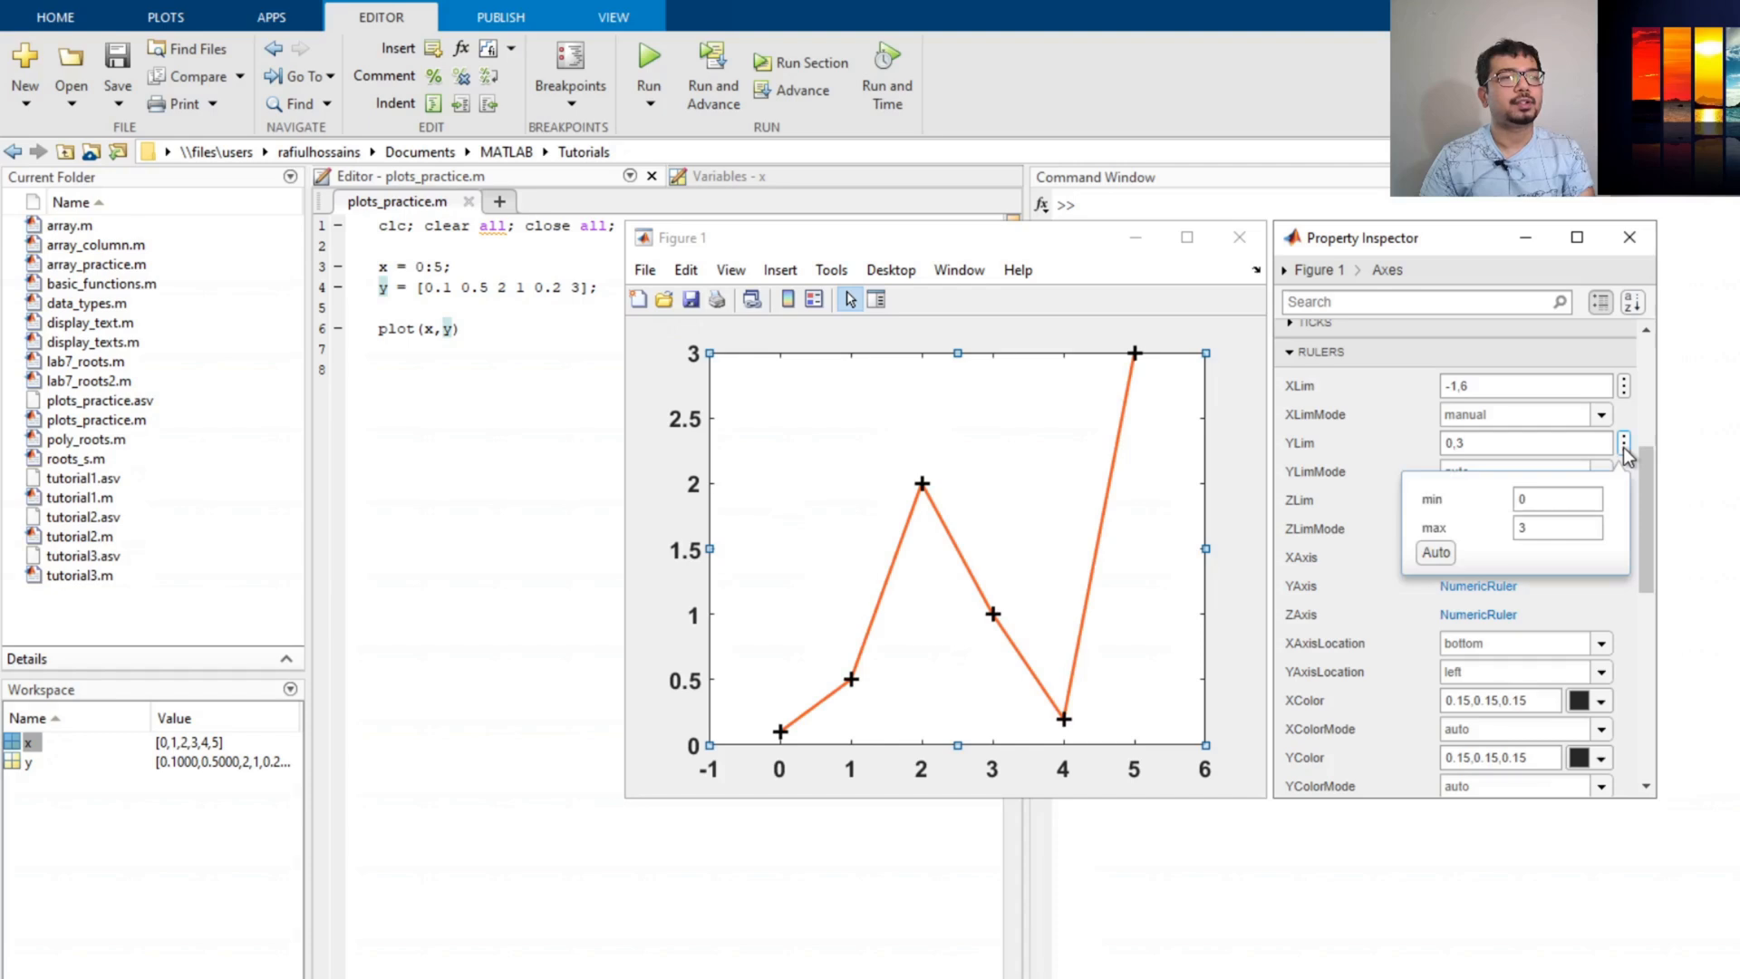
pyautogui.click(1546, 507)
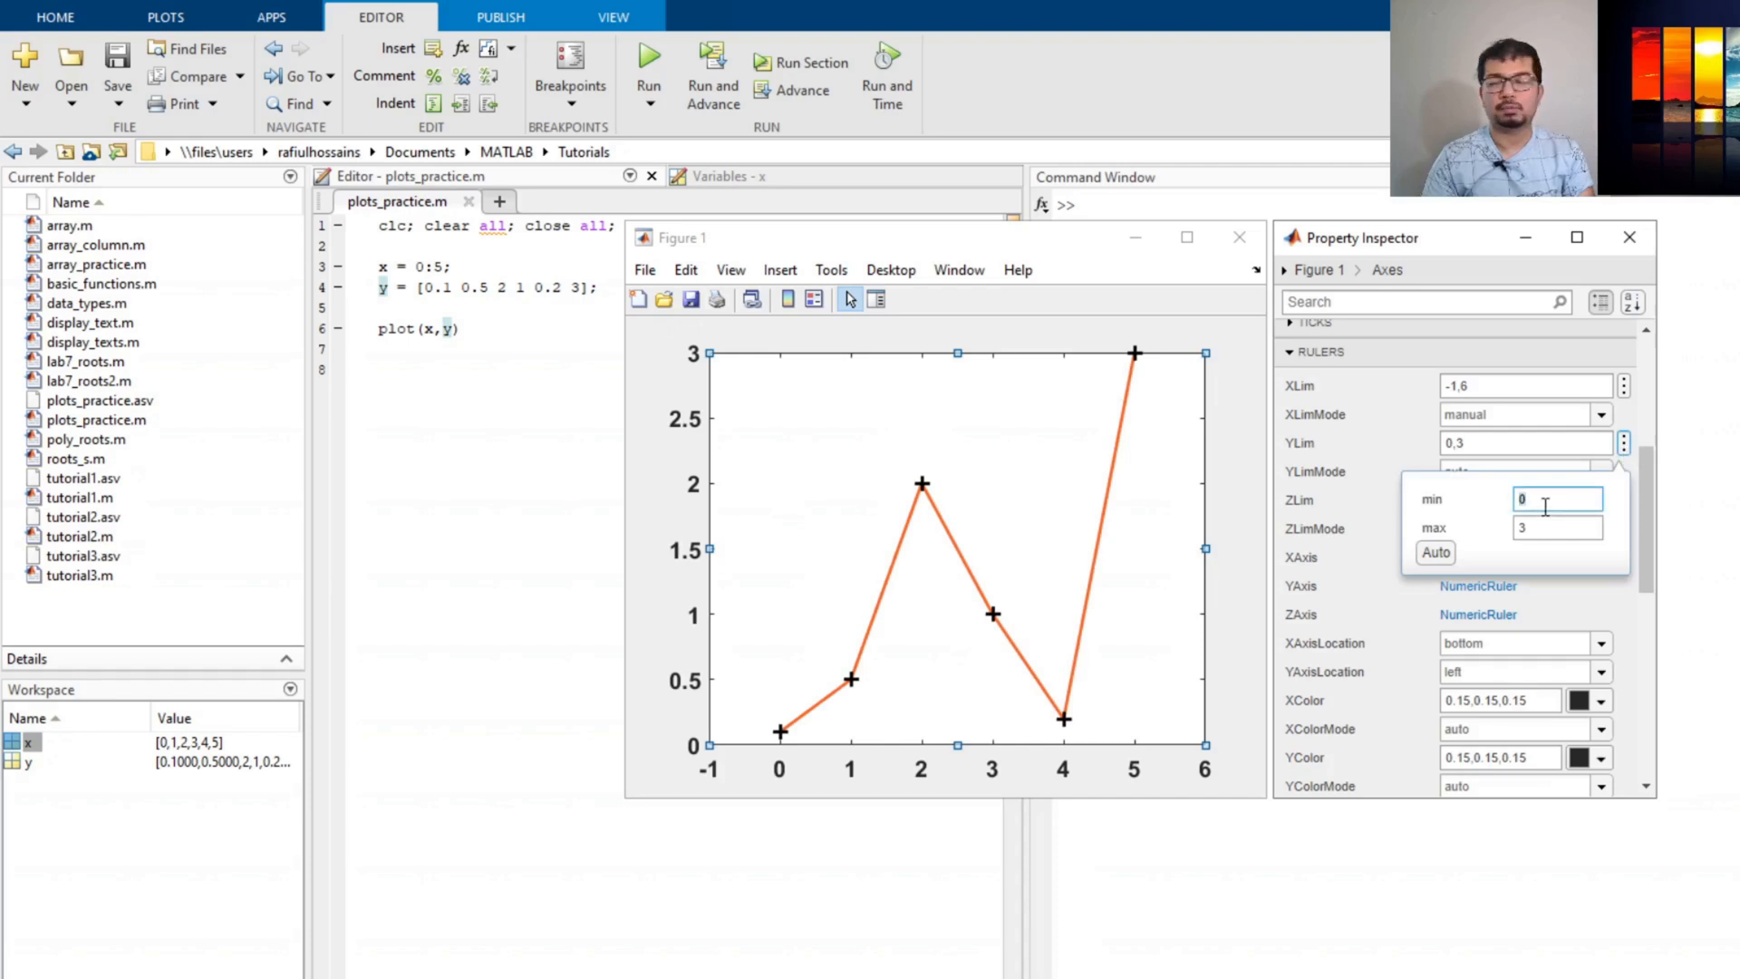
pyautogui.write('-1')
pyautogui.click(1550, 528)
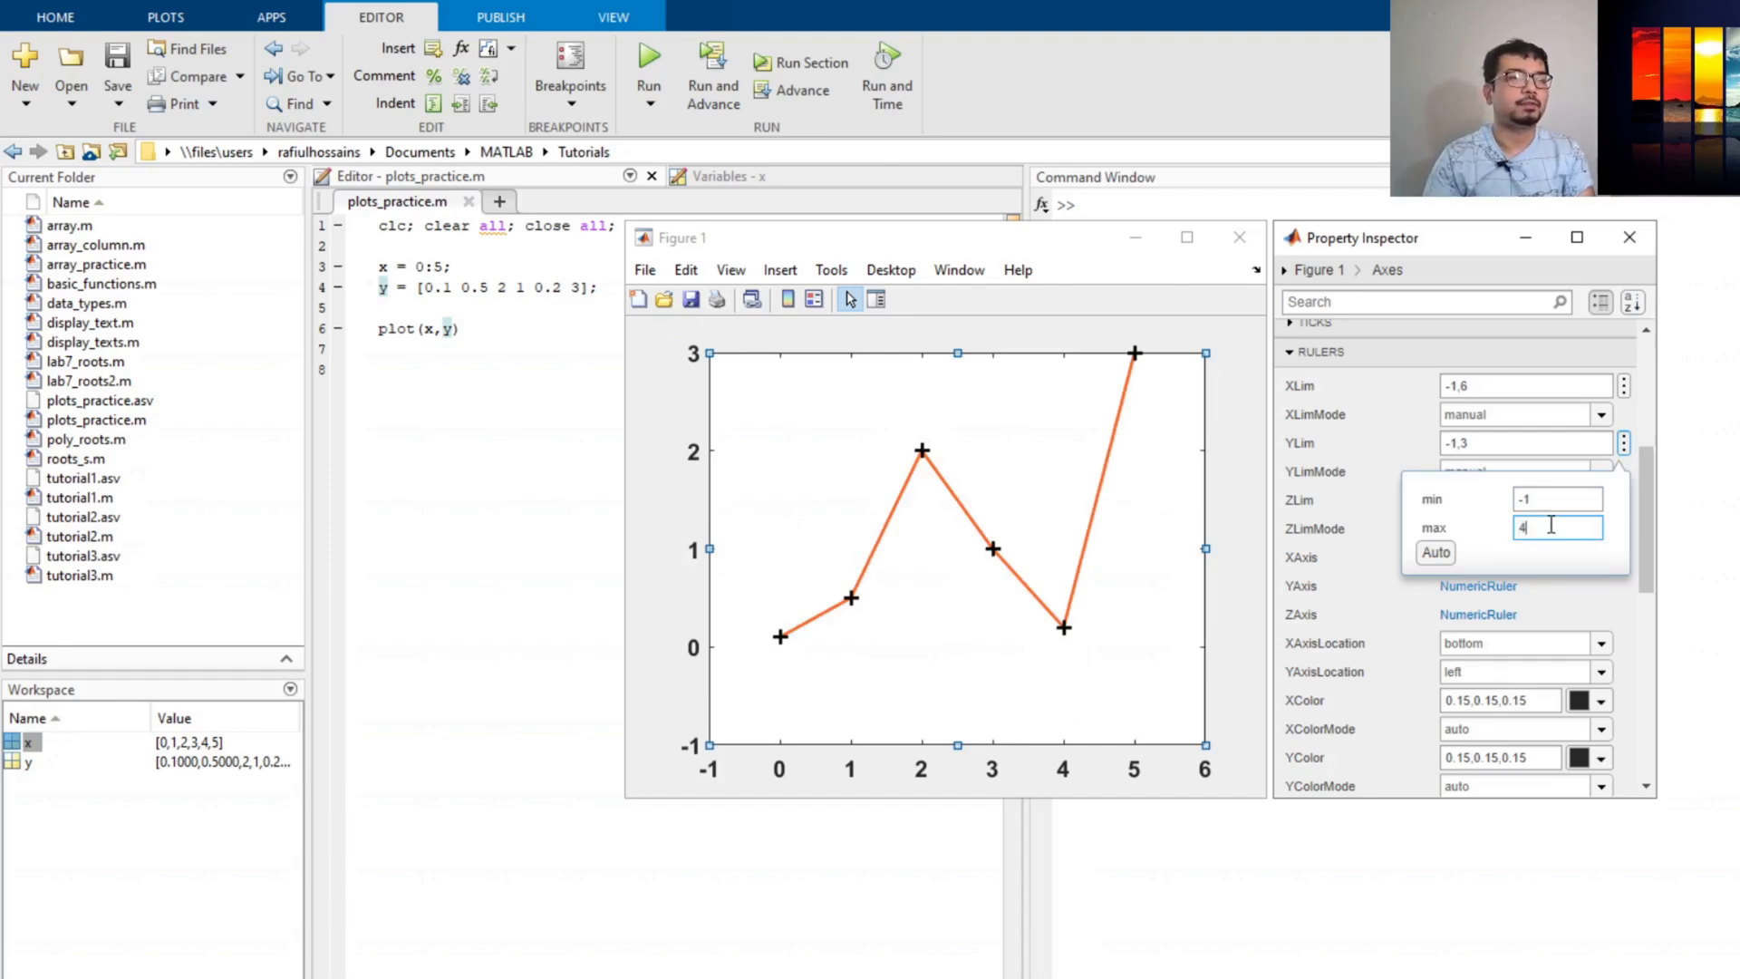
pyautogui.click(1575, 571)
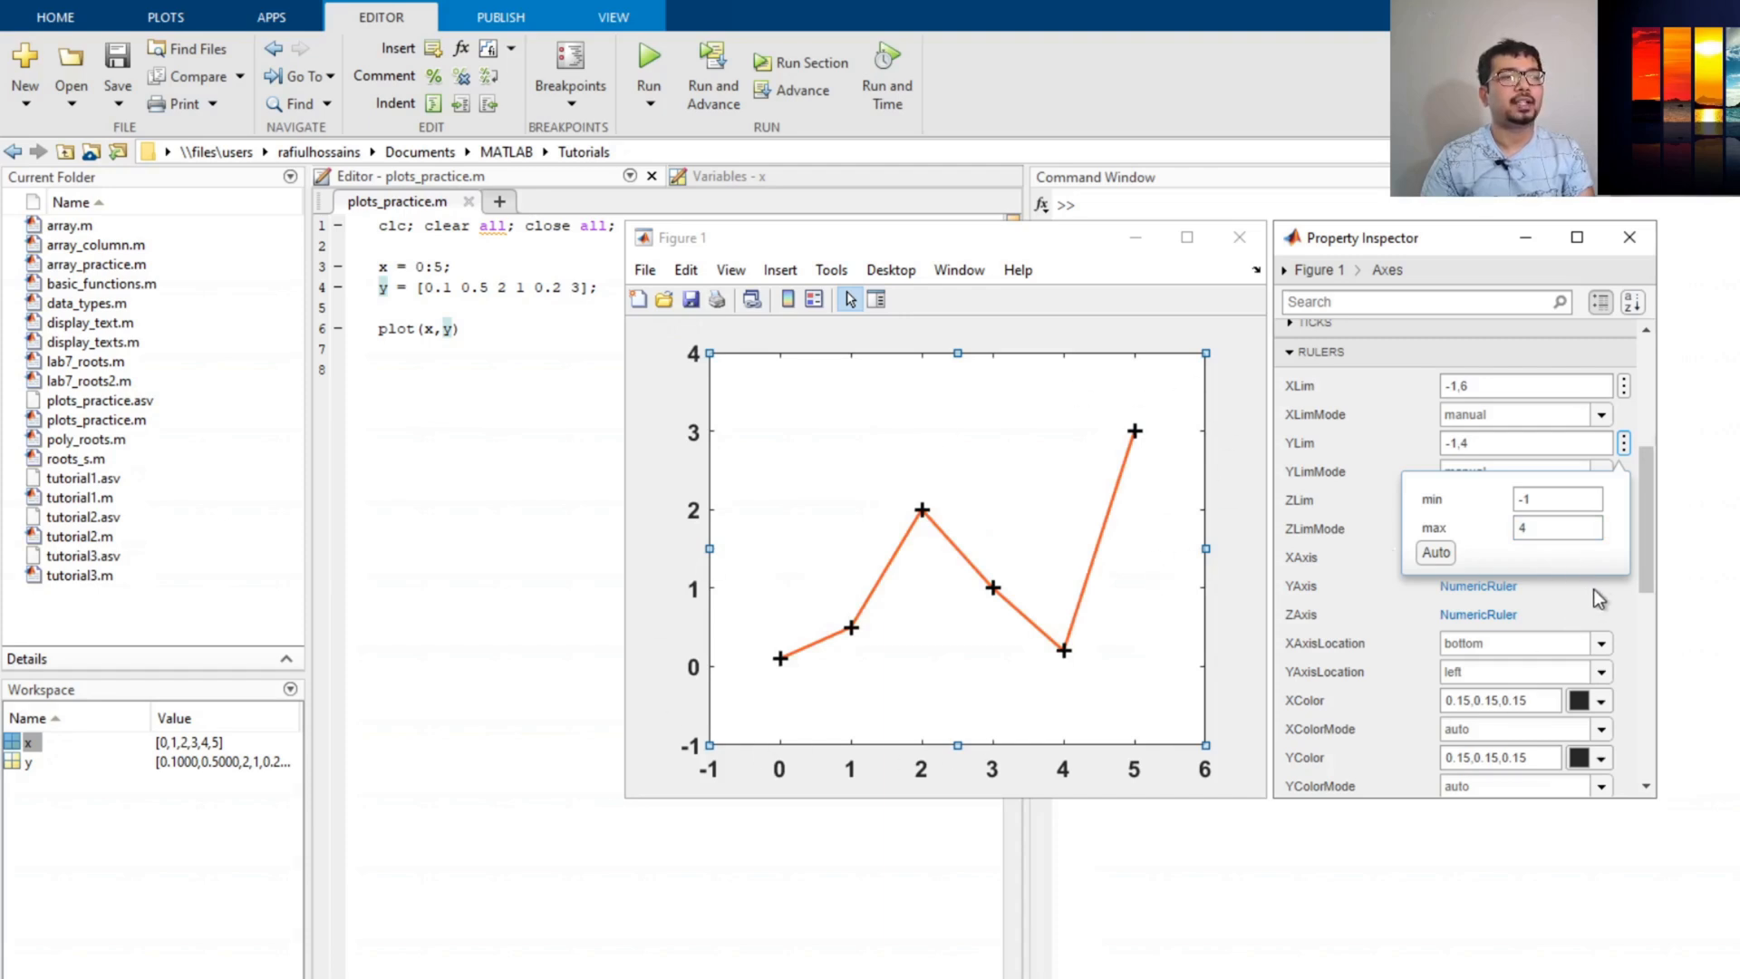
pyautogui.click(1608, 591)
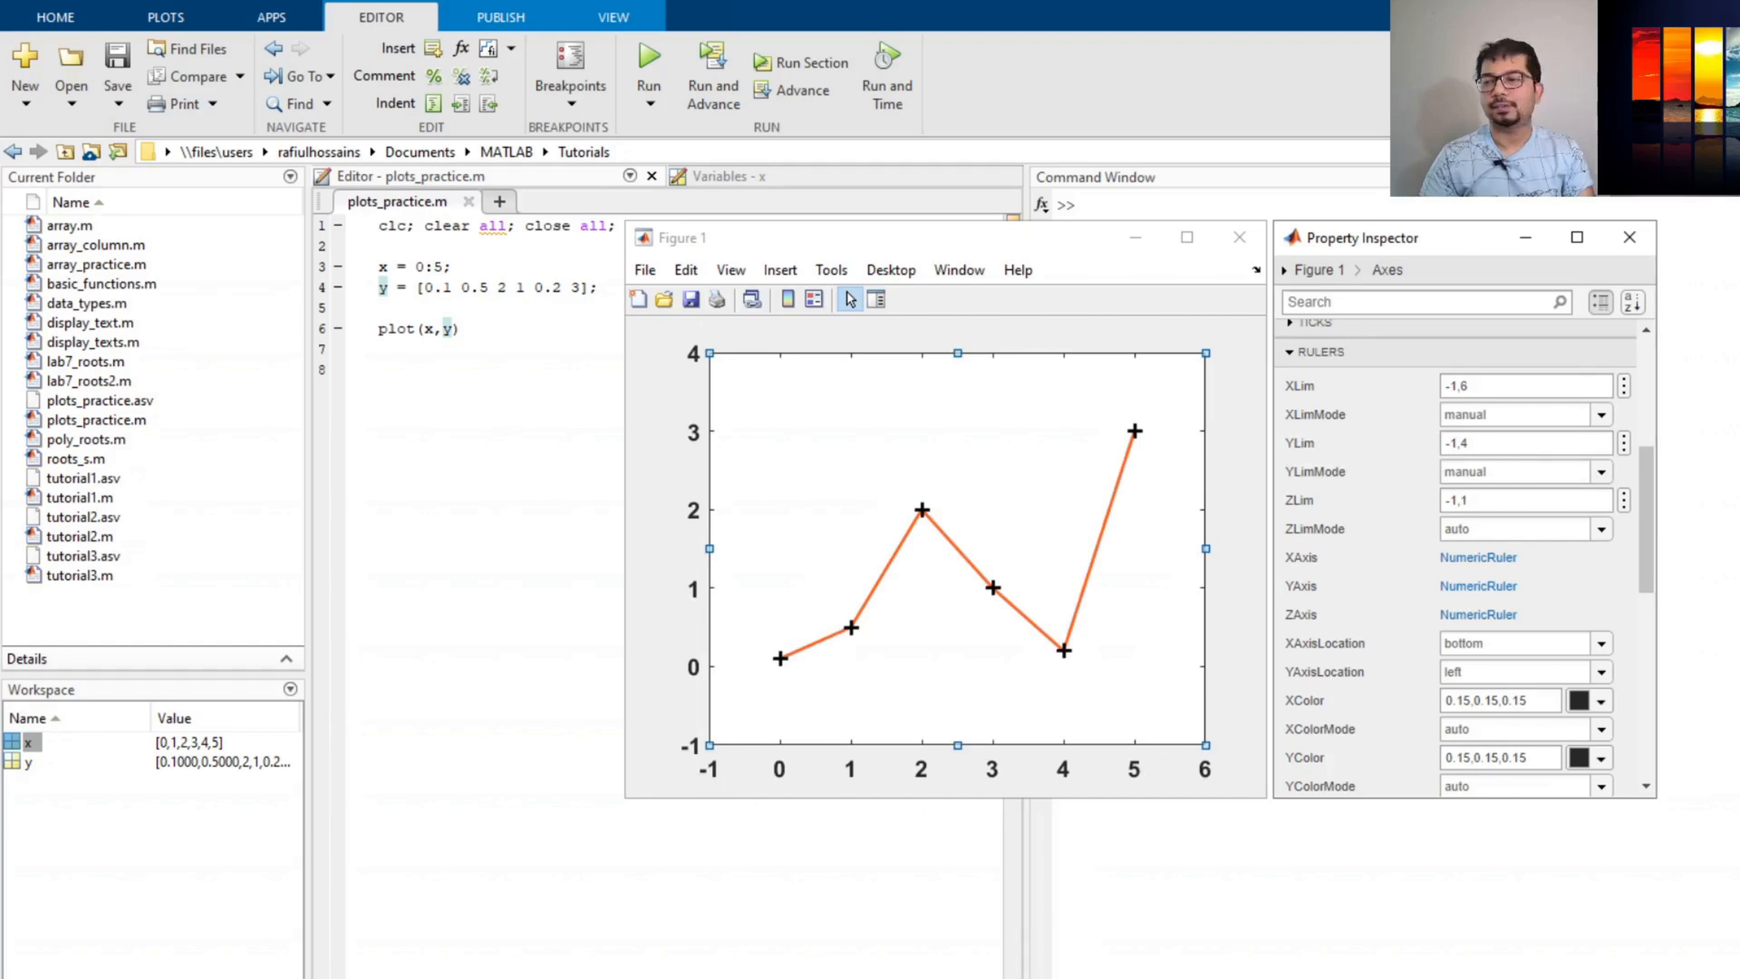
# Try the top and origin options for XAxisLocation, and set it back to bottom
pyautogui.scroll(-1, 1455, 544)
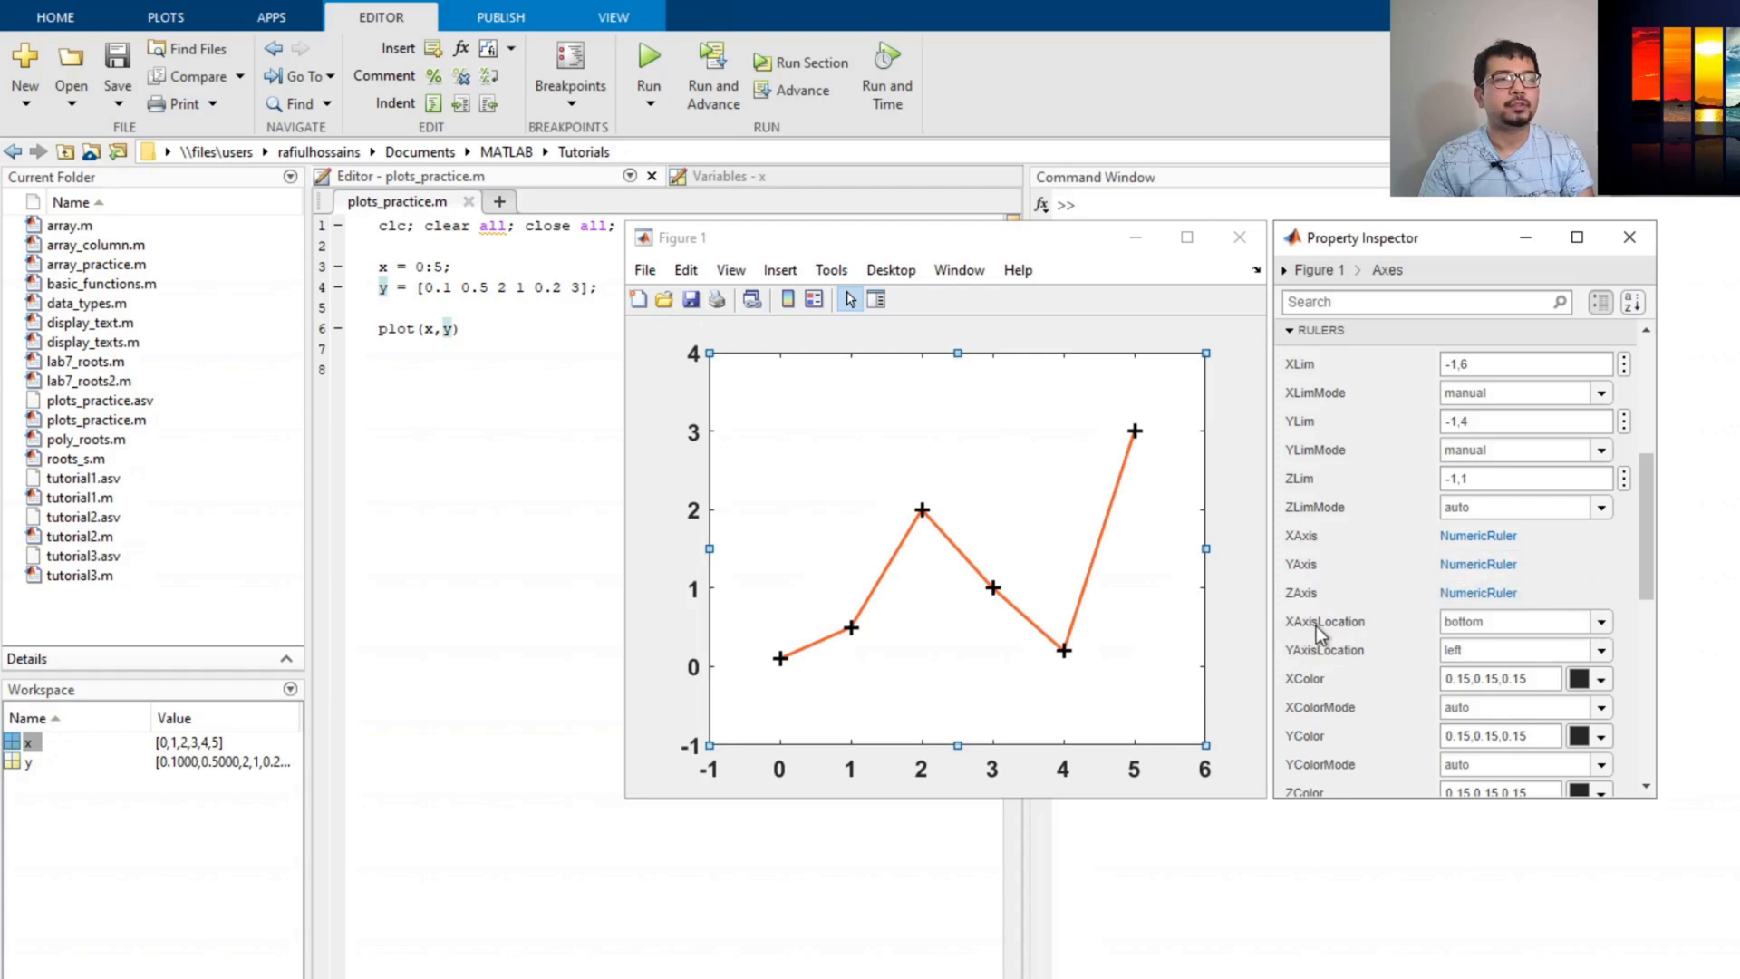
pyautogui.click(1601, 625)
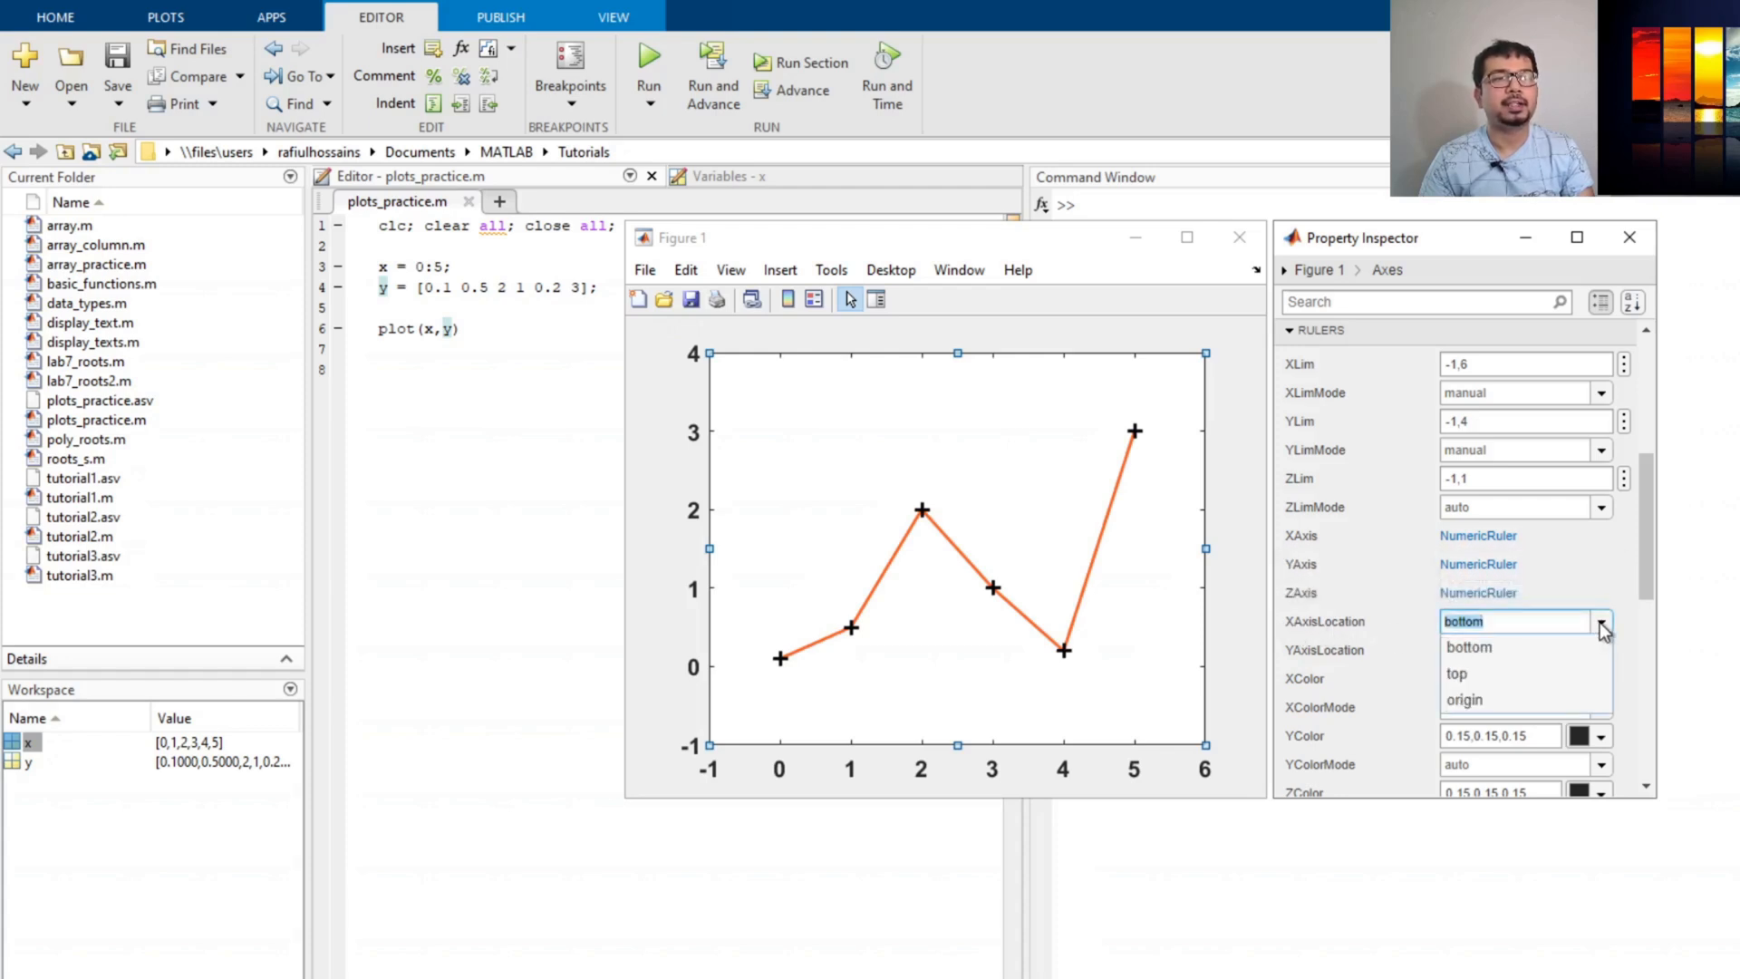
pyautogui.click(1501, 684)
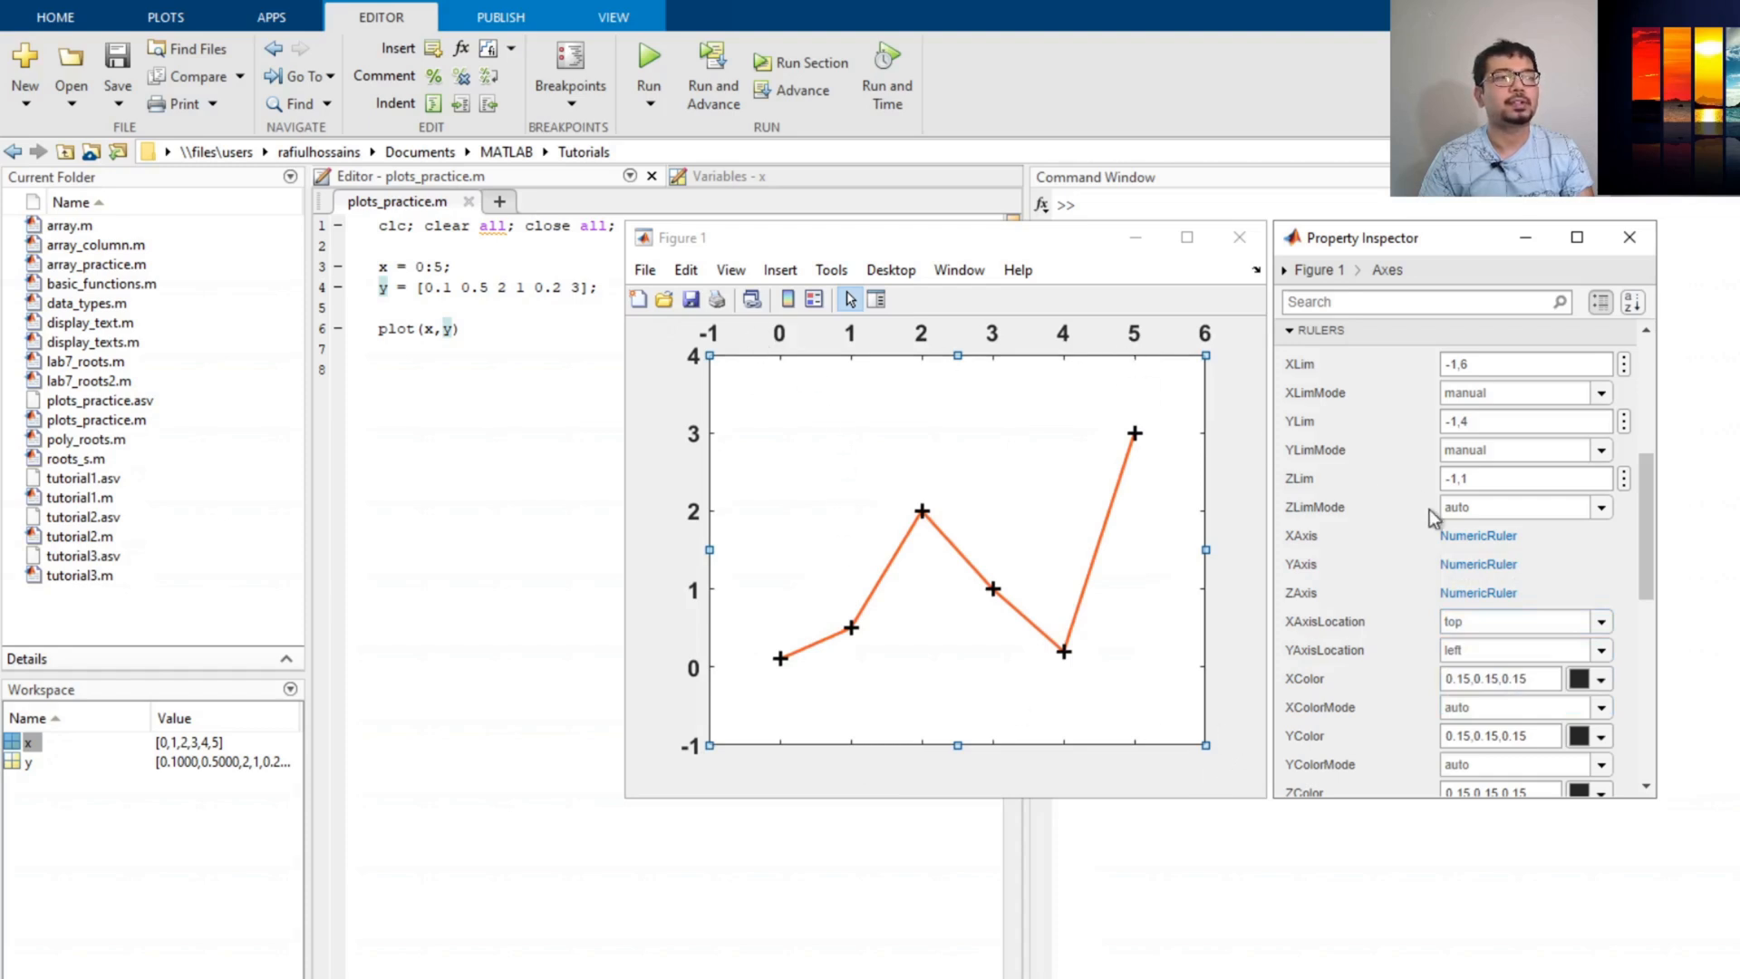
pyautogui.click(1602, 621)
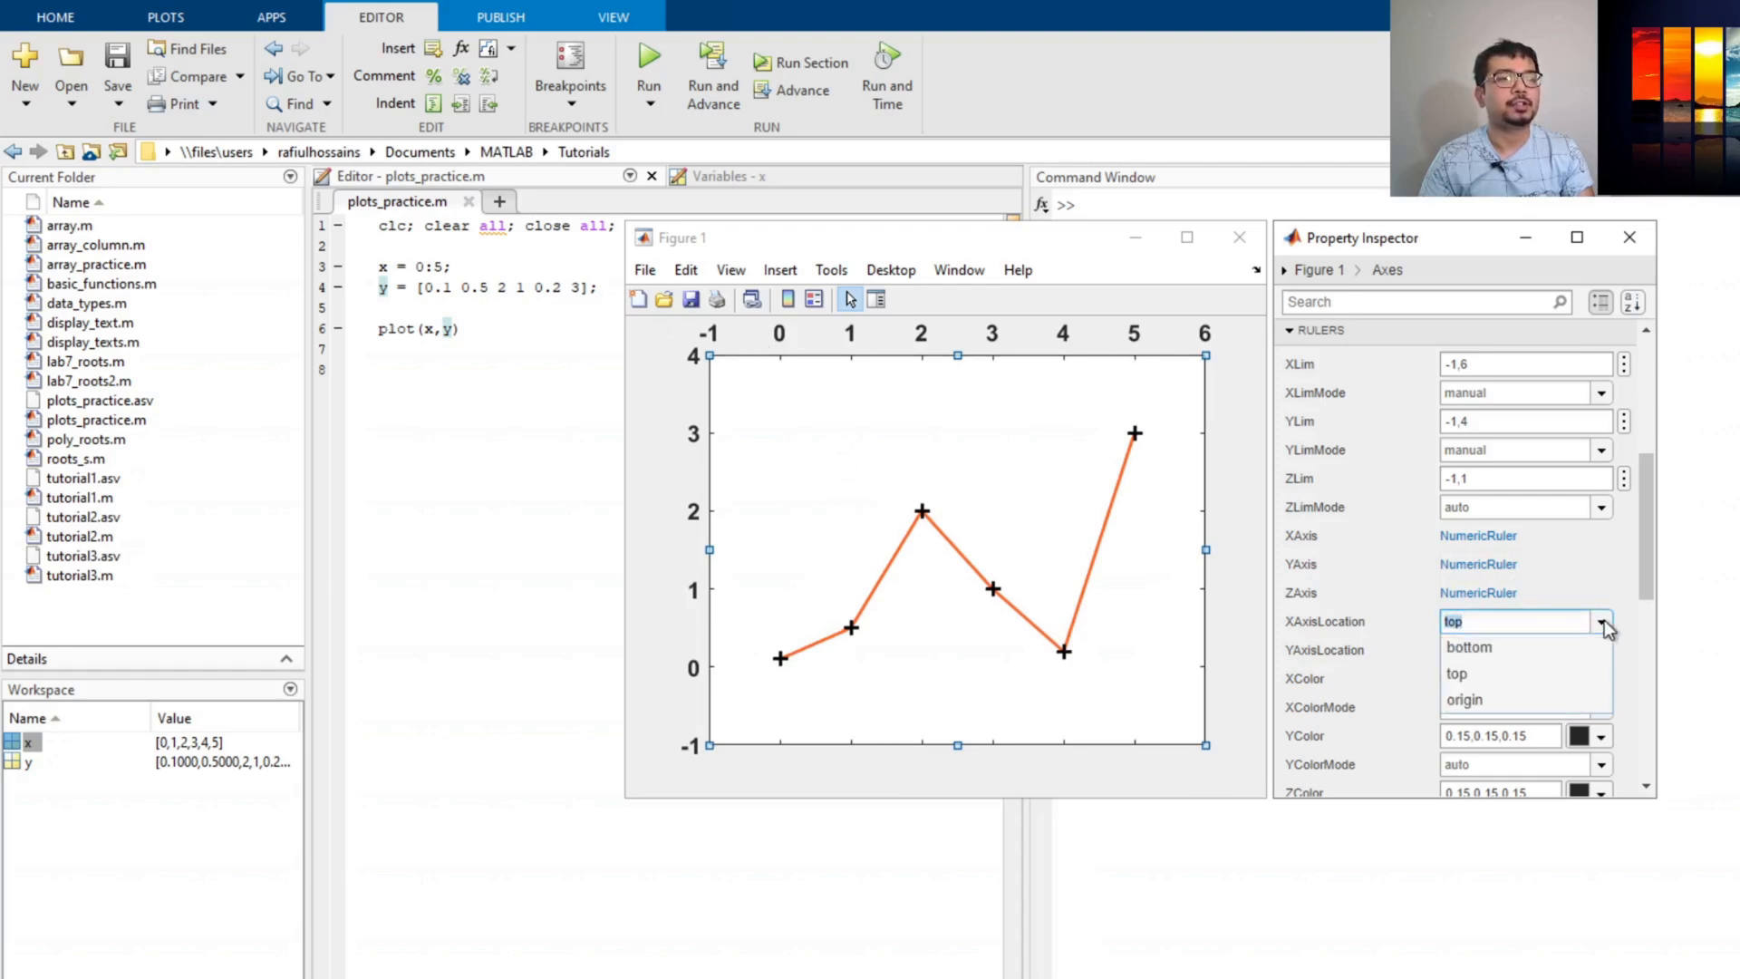
pyautogui.click(1540, 707)
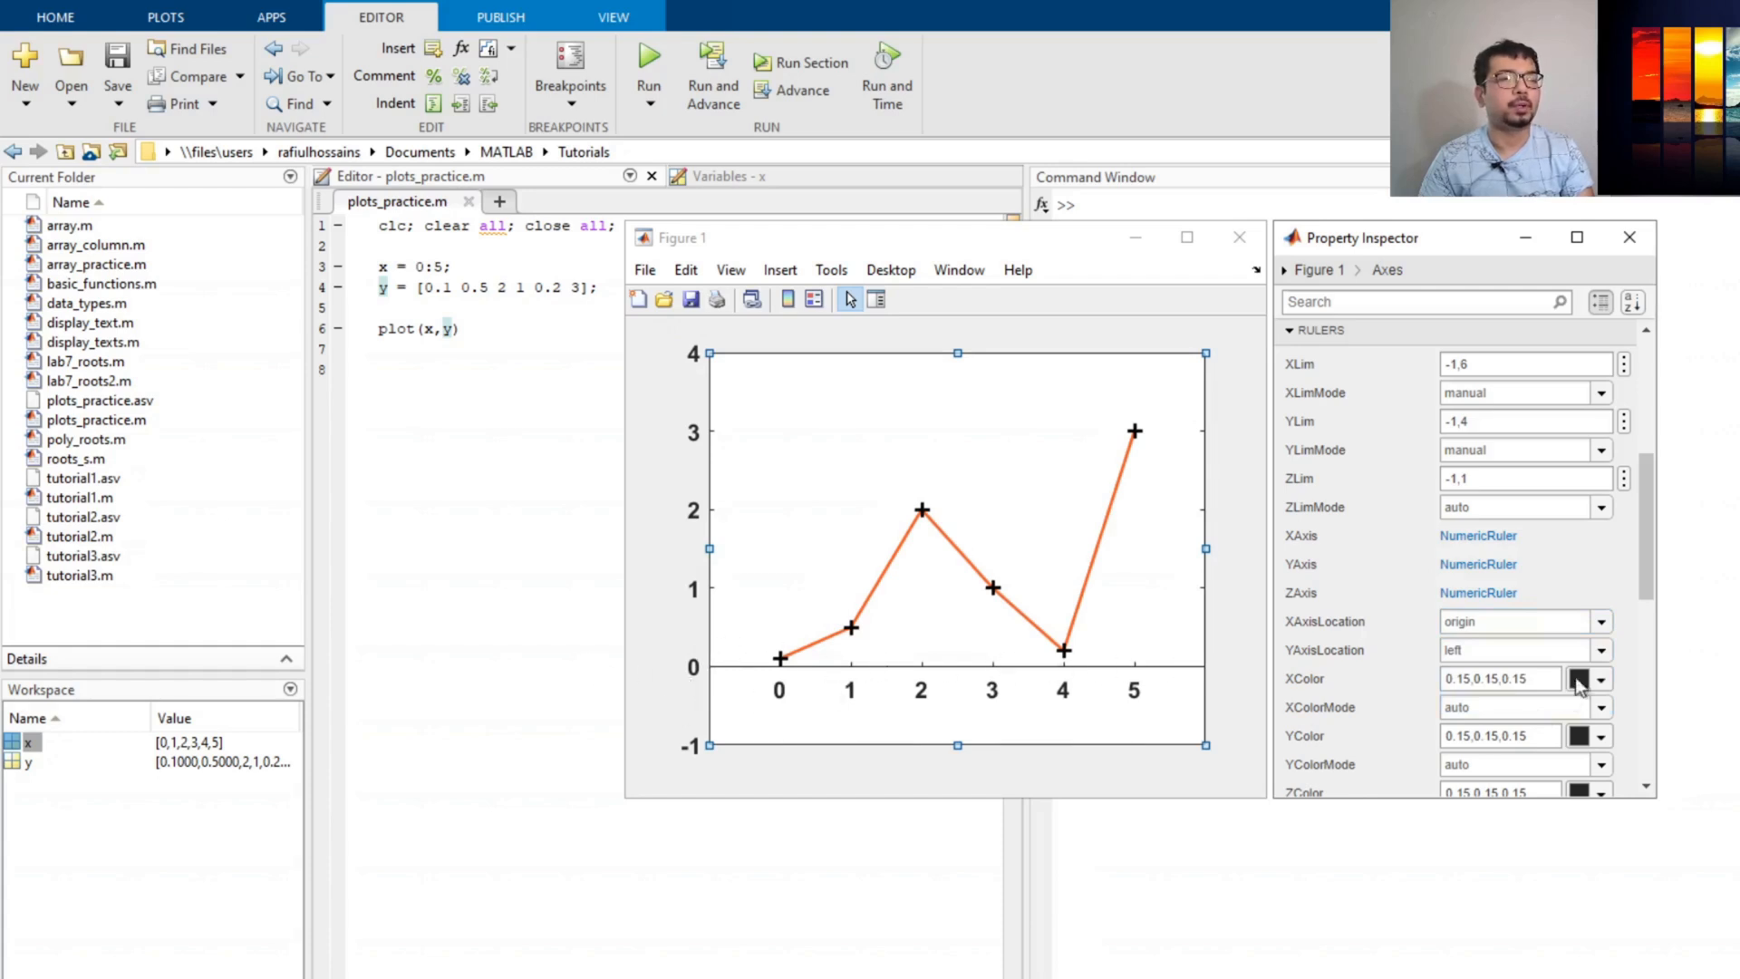
pyautogui.click(1602, 622)
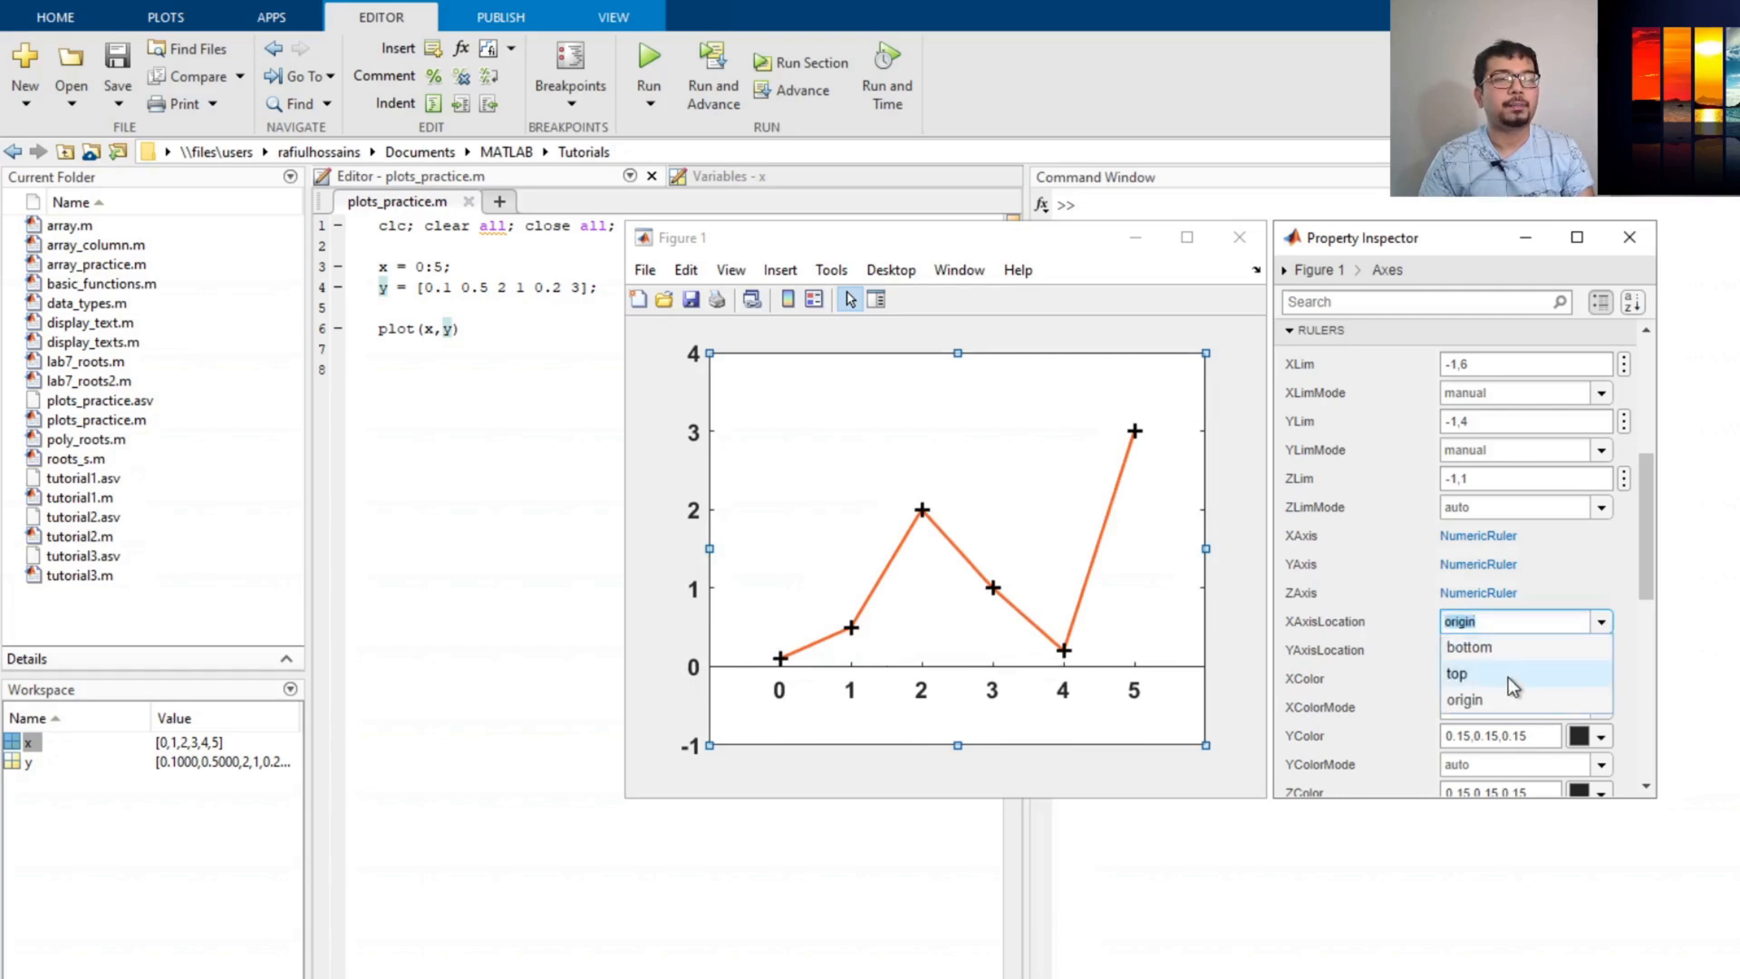
pyautogui.click(1512, 648)
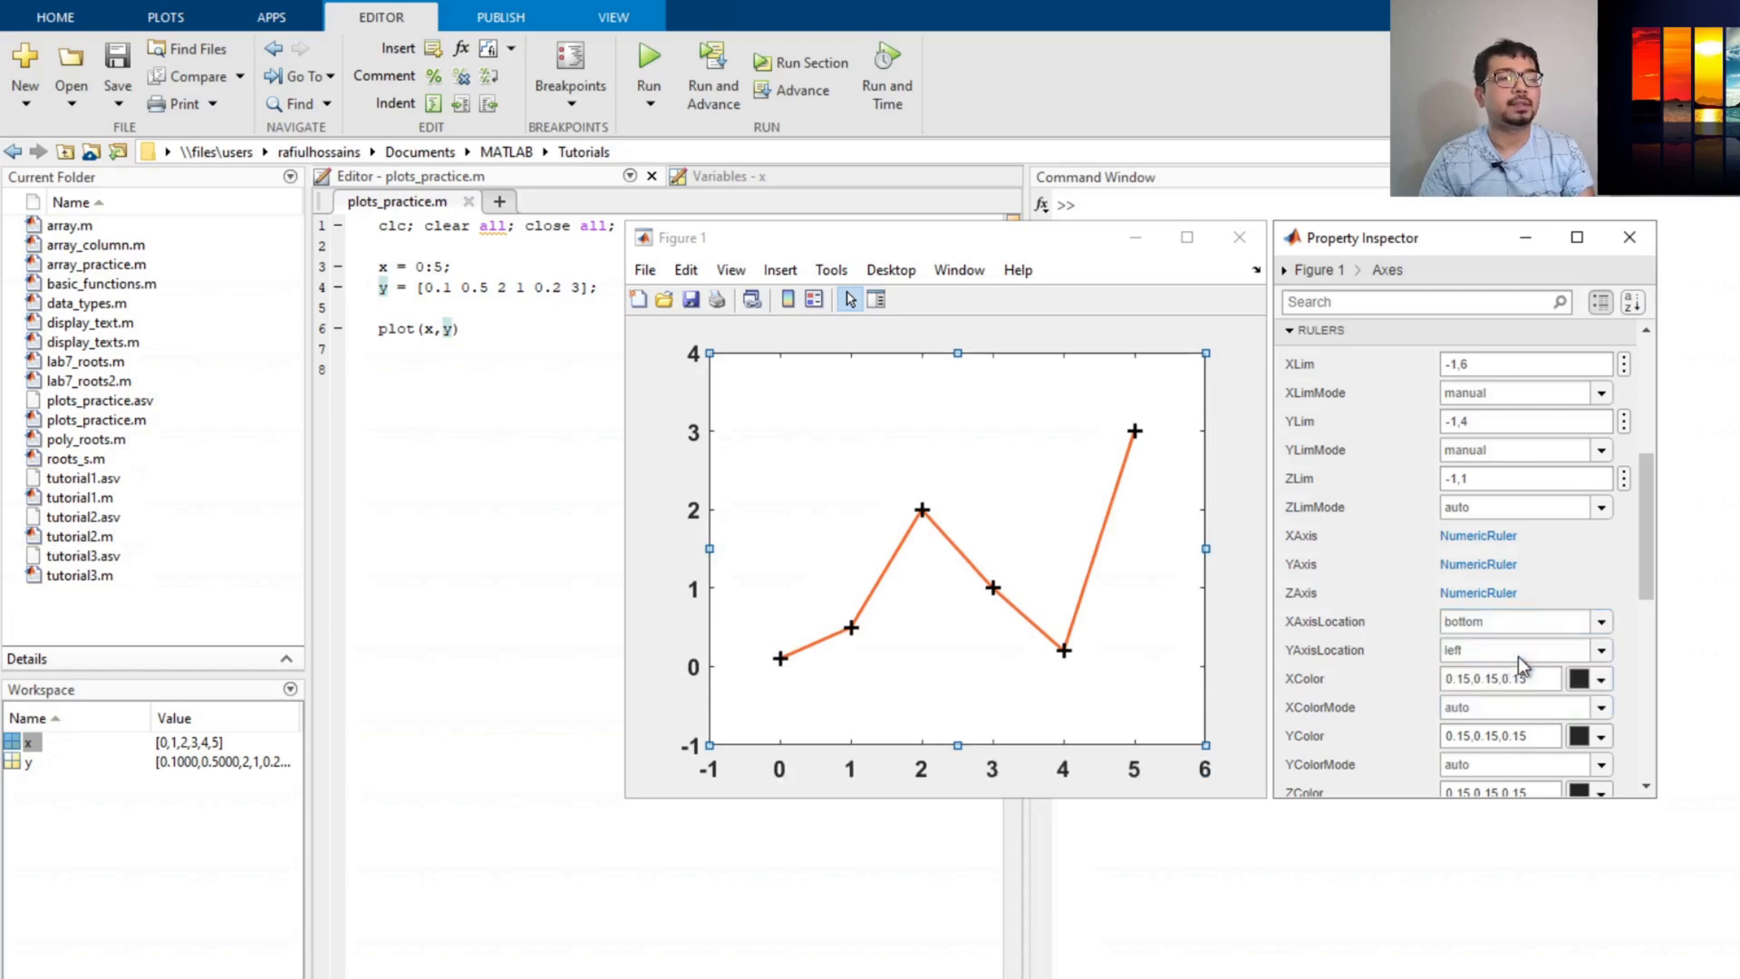
# Try the right option for YAxisLocation, and set it back to left
pyautogui.click(1602, 652)
pyautogui.click(1542, 703)
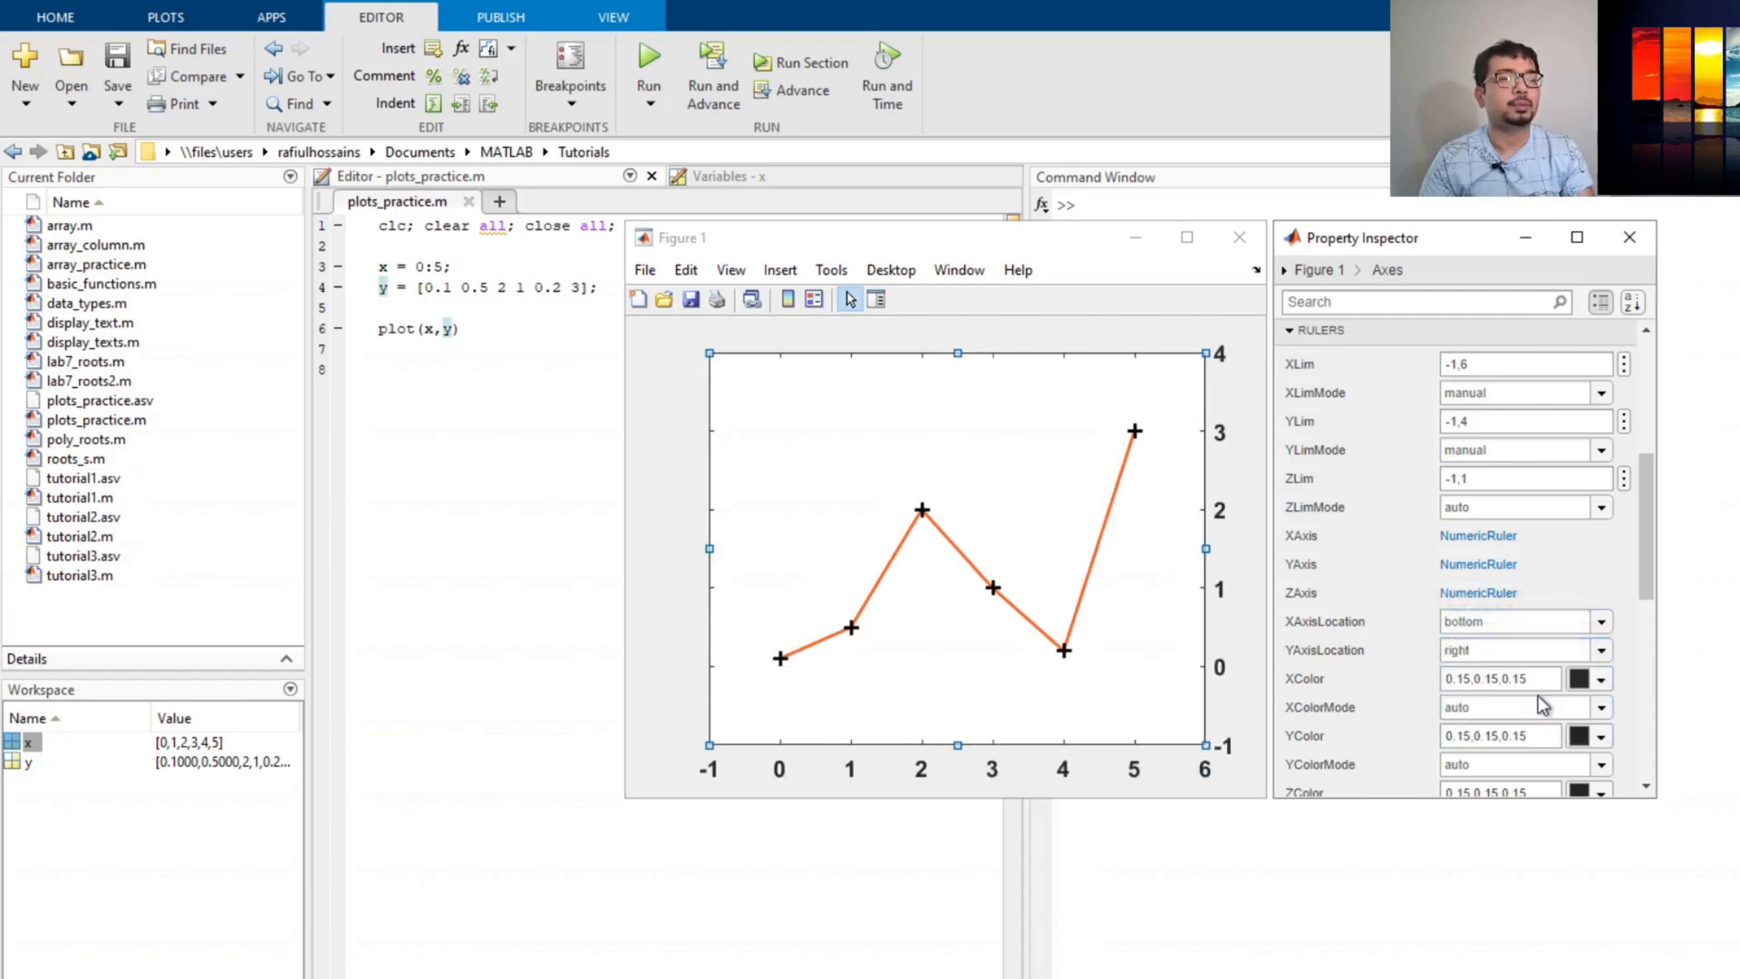
pyautogui.click(1601, 650)
pyautogui.click(1573, 672)
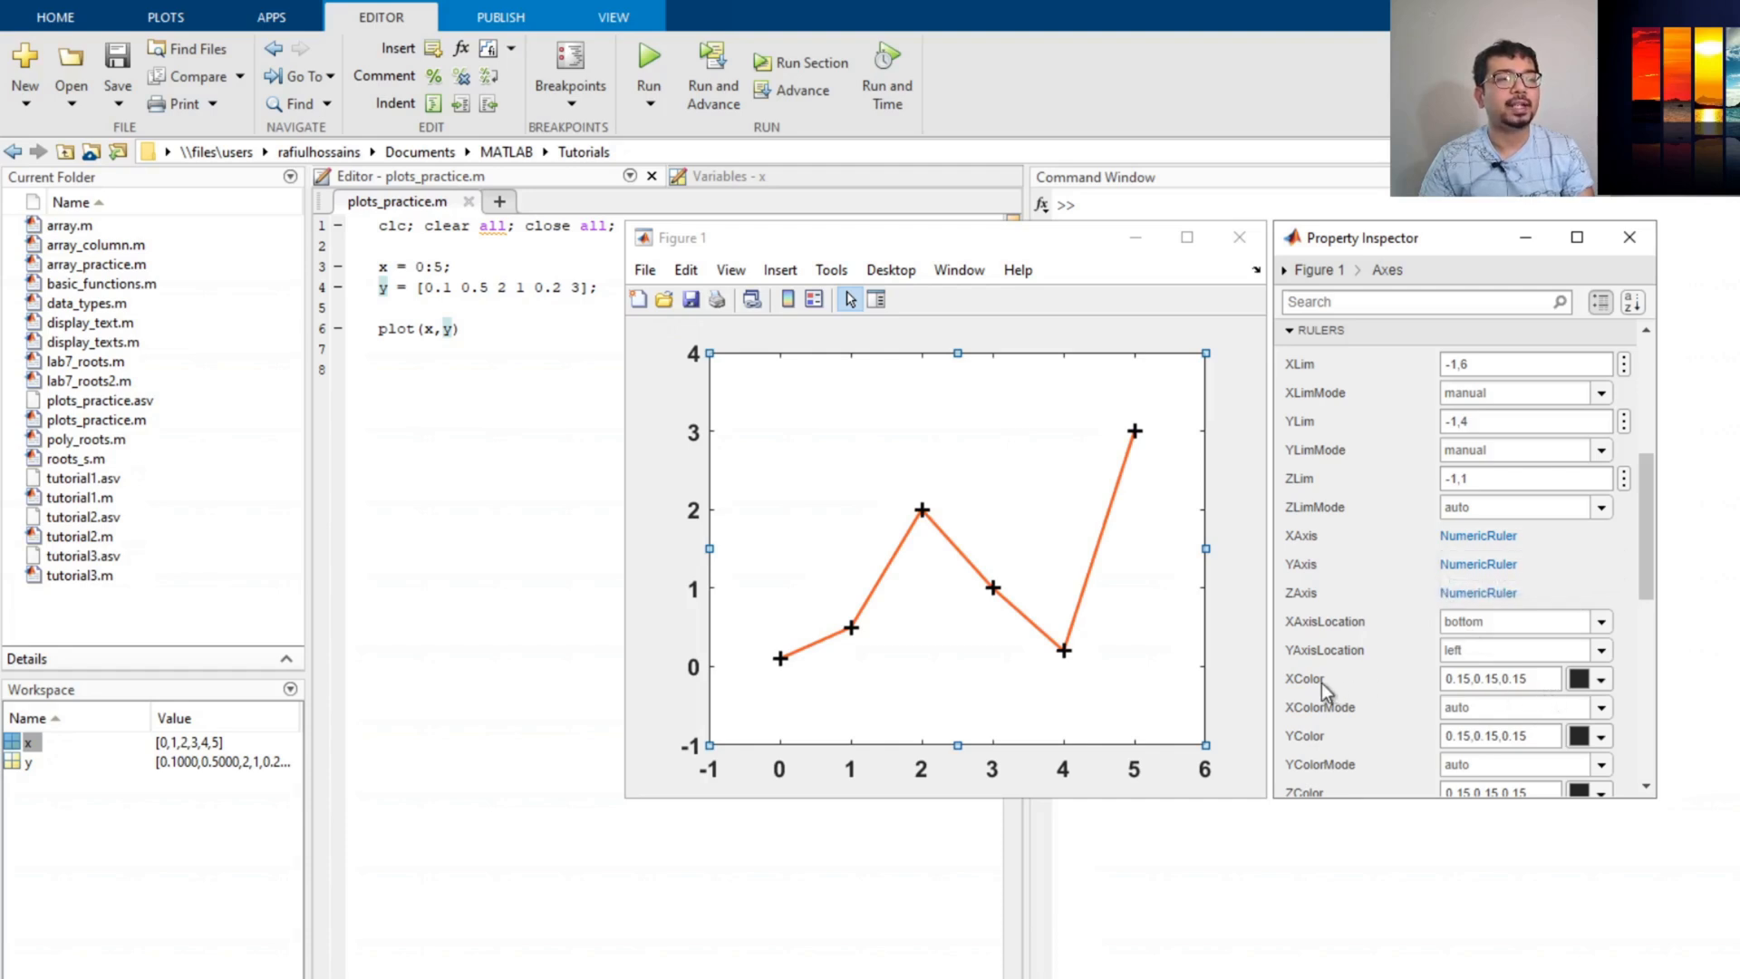
# Try magenta, light gray and yellow for the axes' XColor, and set it to black
pyautogui.click(1601, 681)
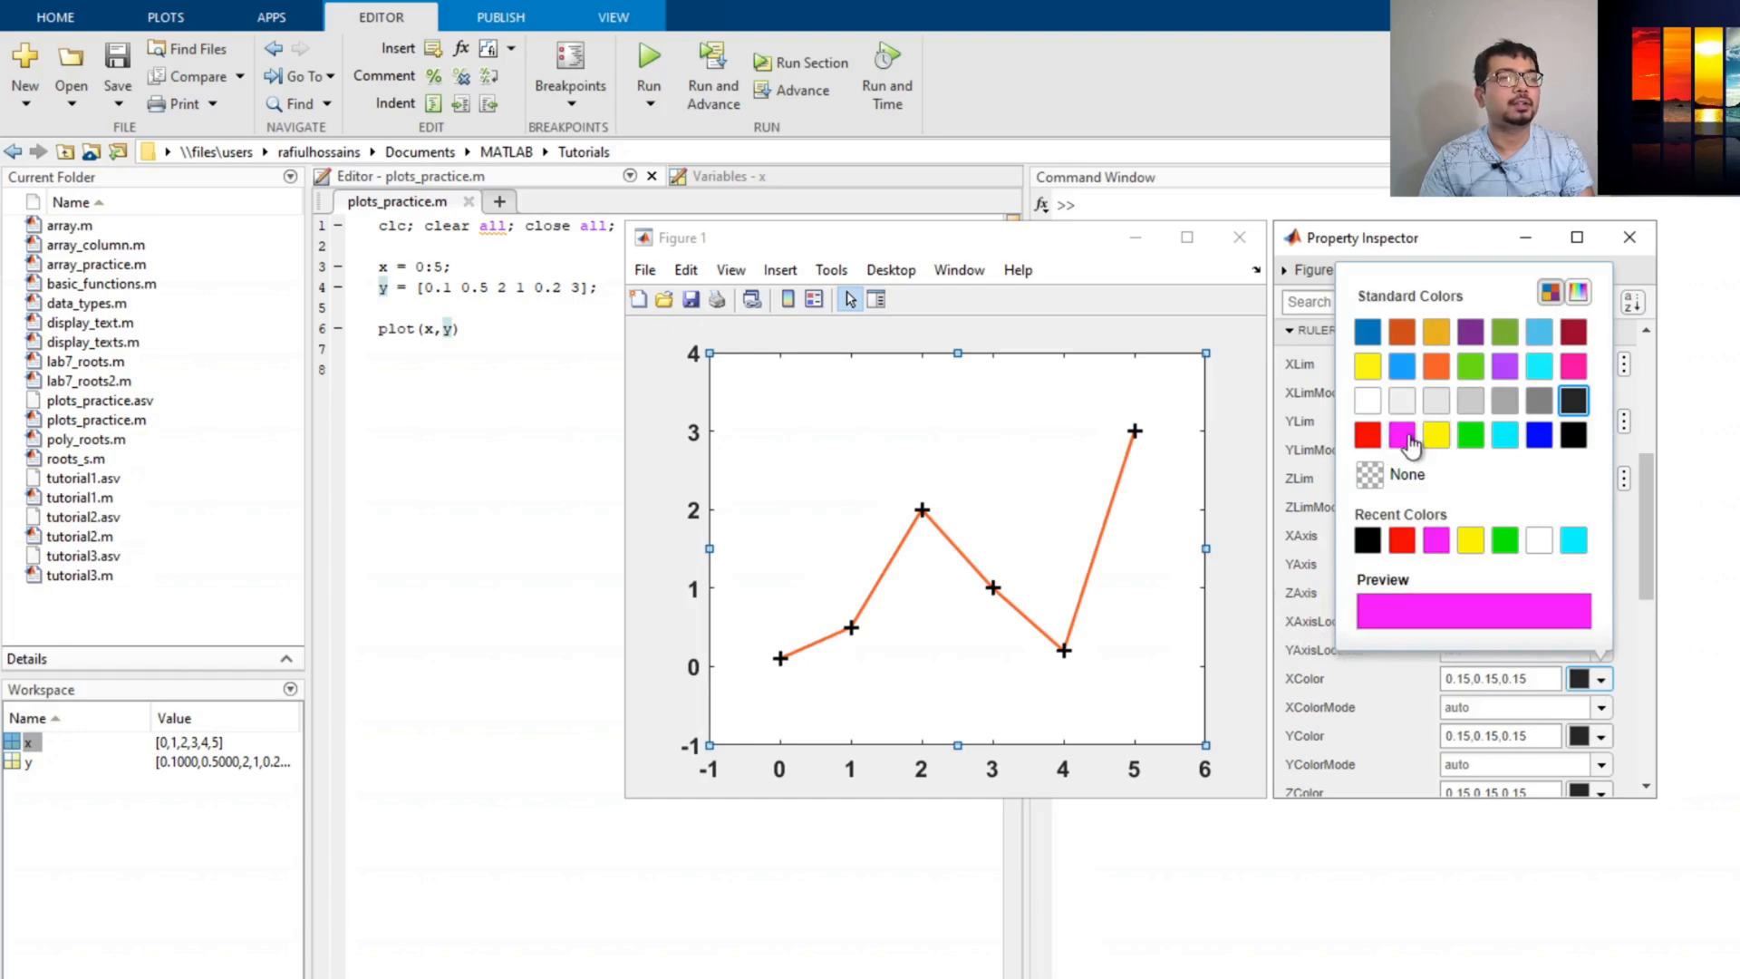
pyautogui.click(1402, 436)
pyautogui.click(1438, 402)
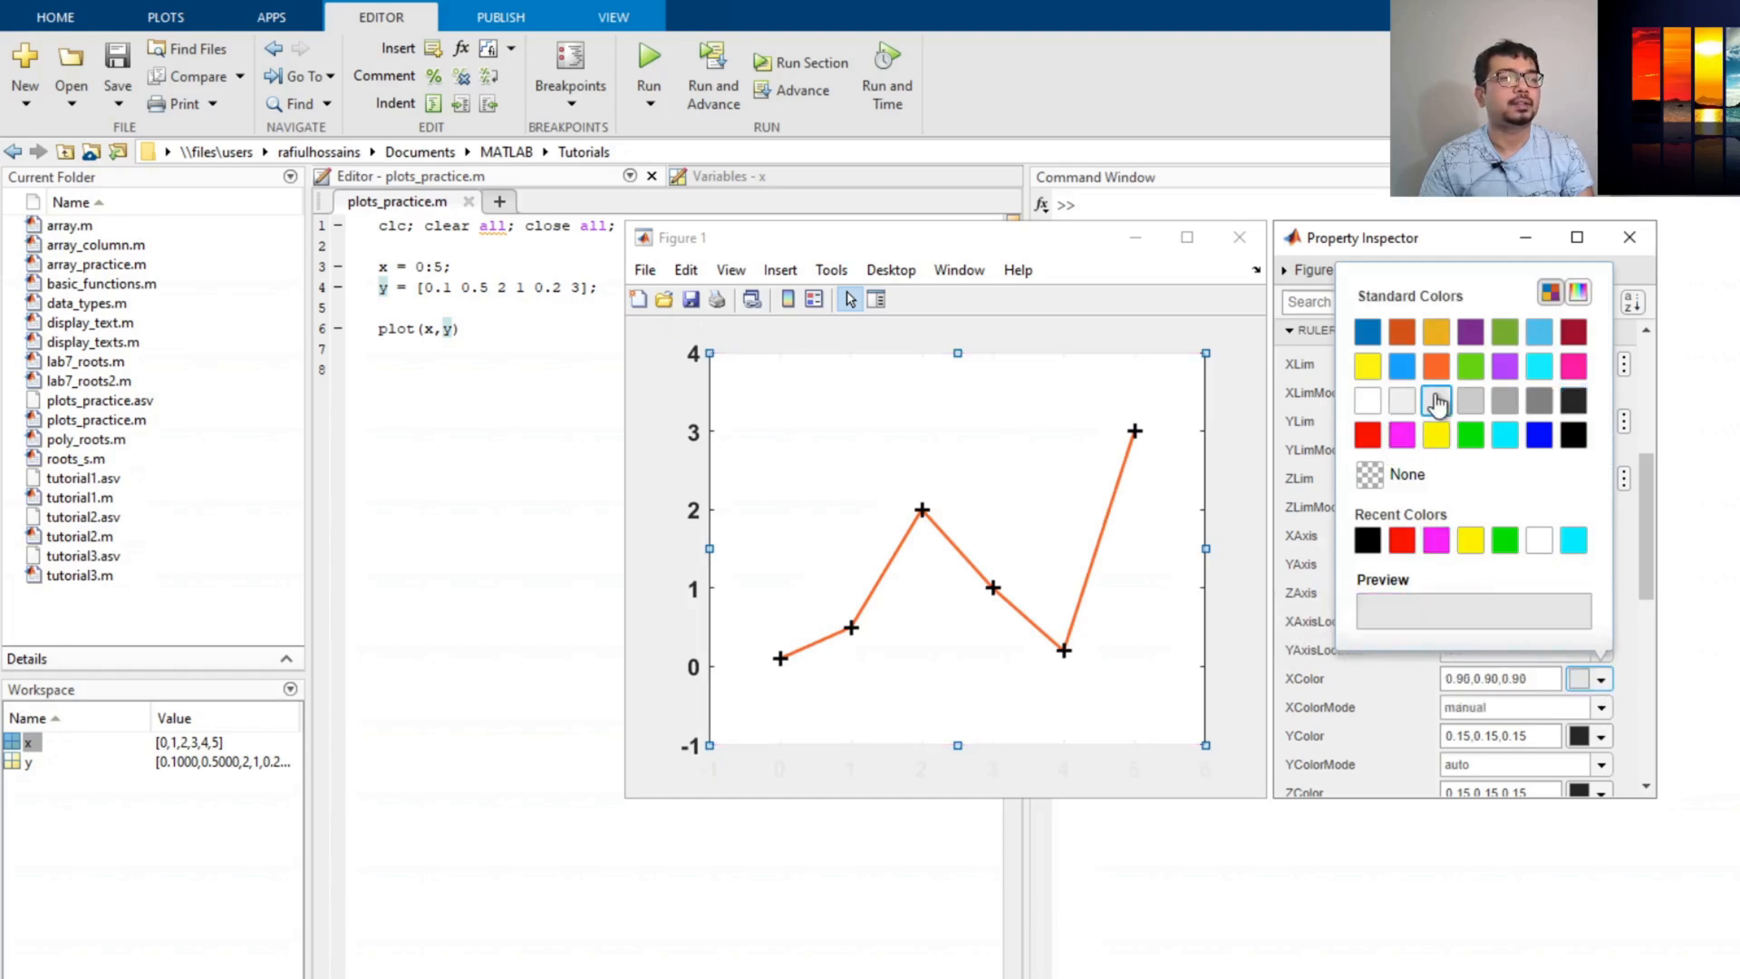
pyautogui.click(1437, 435)
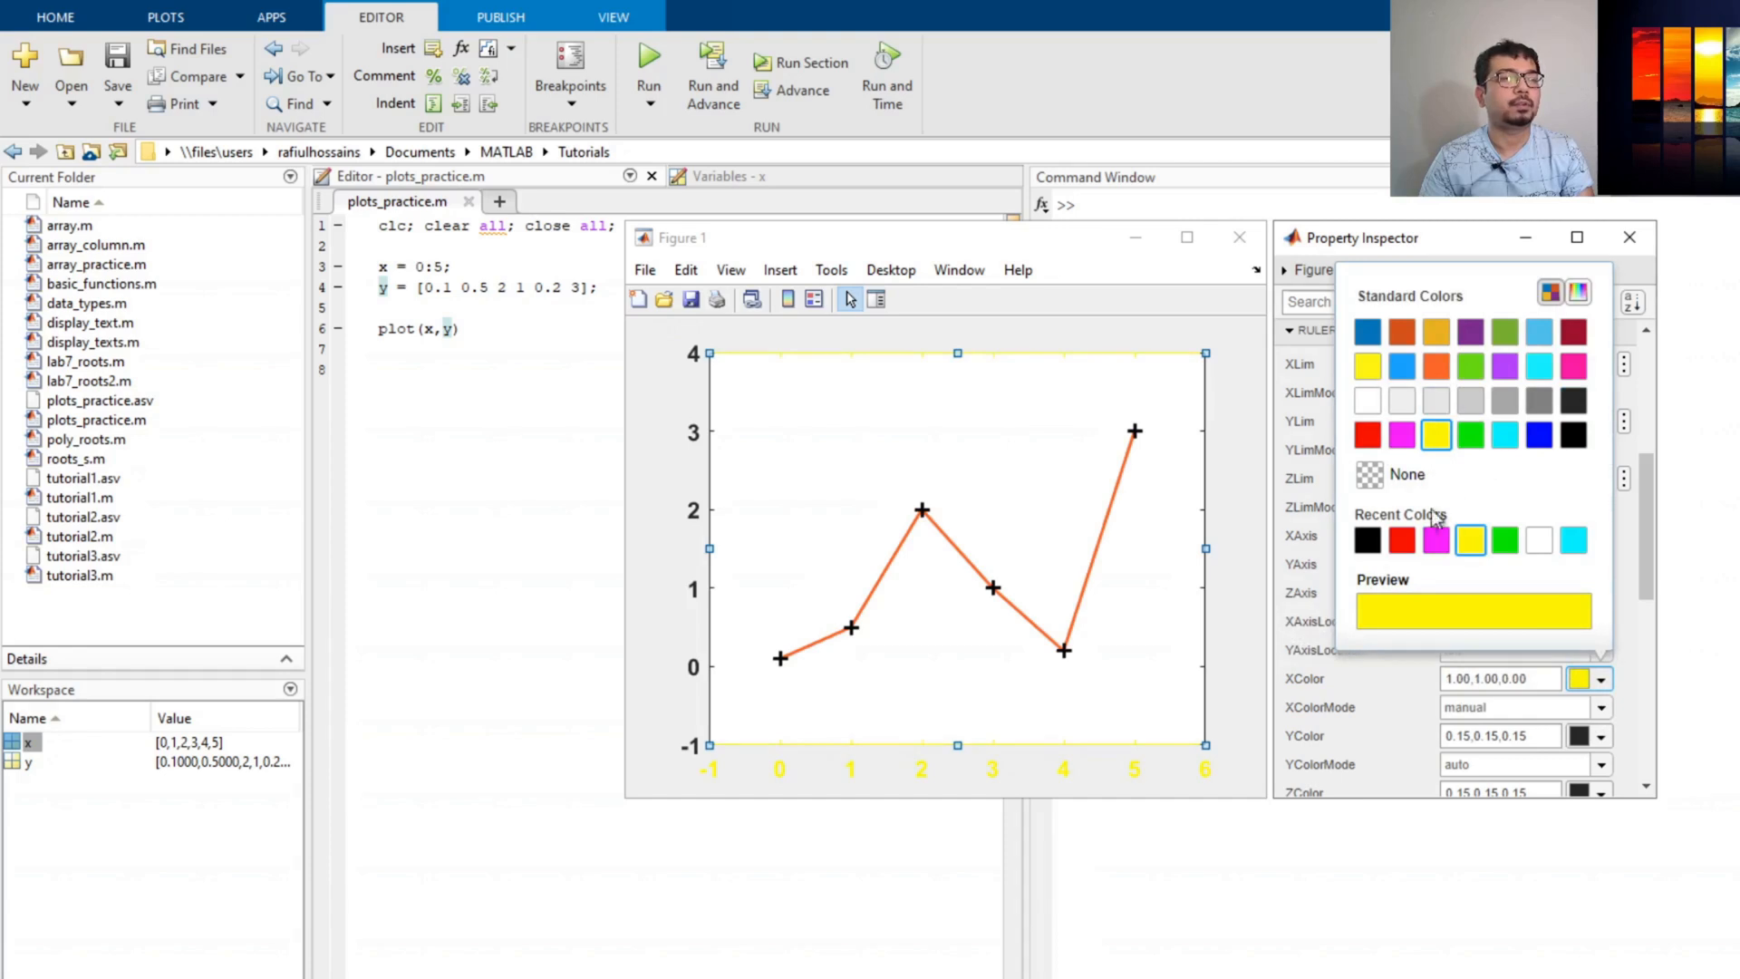
pyautogui.click(1367, 542)
# Try the reverse option for XDir, and set it back to normal
pyautogui.scroll(-5, 1635, 674)
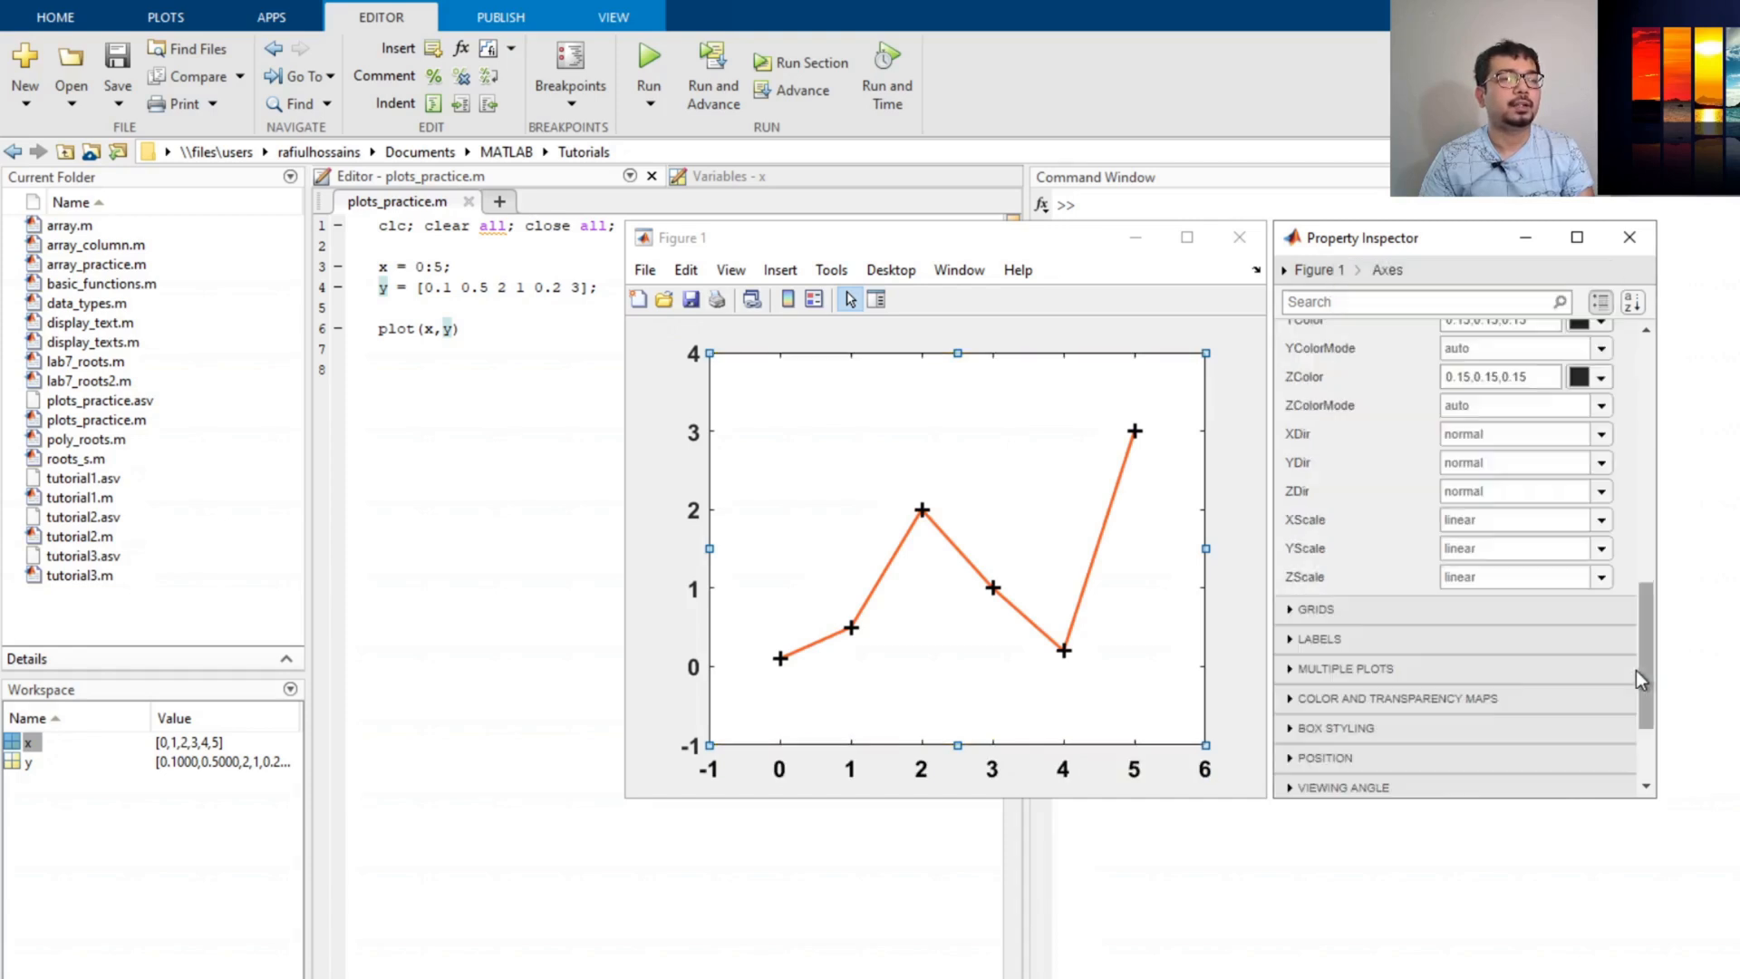
pyautogui.scroll(2, 1517, 582)
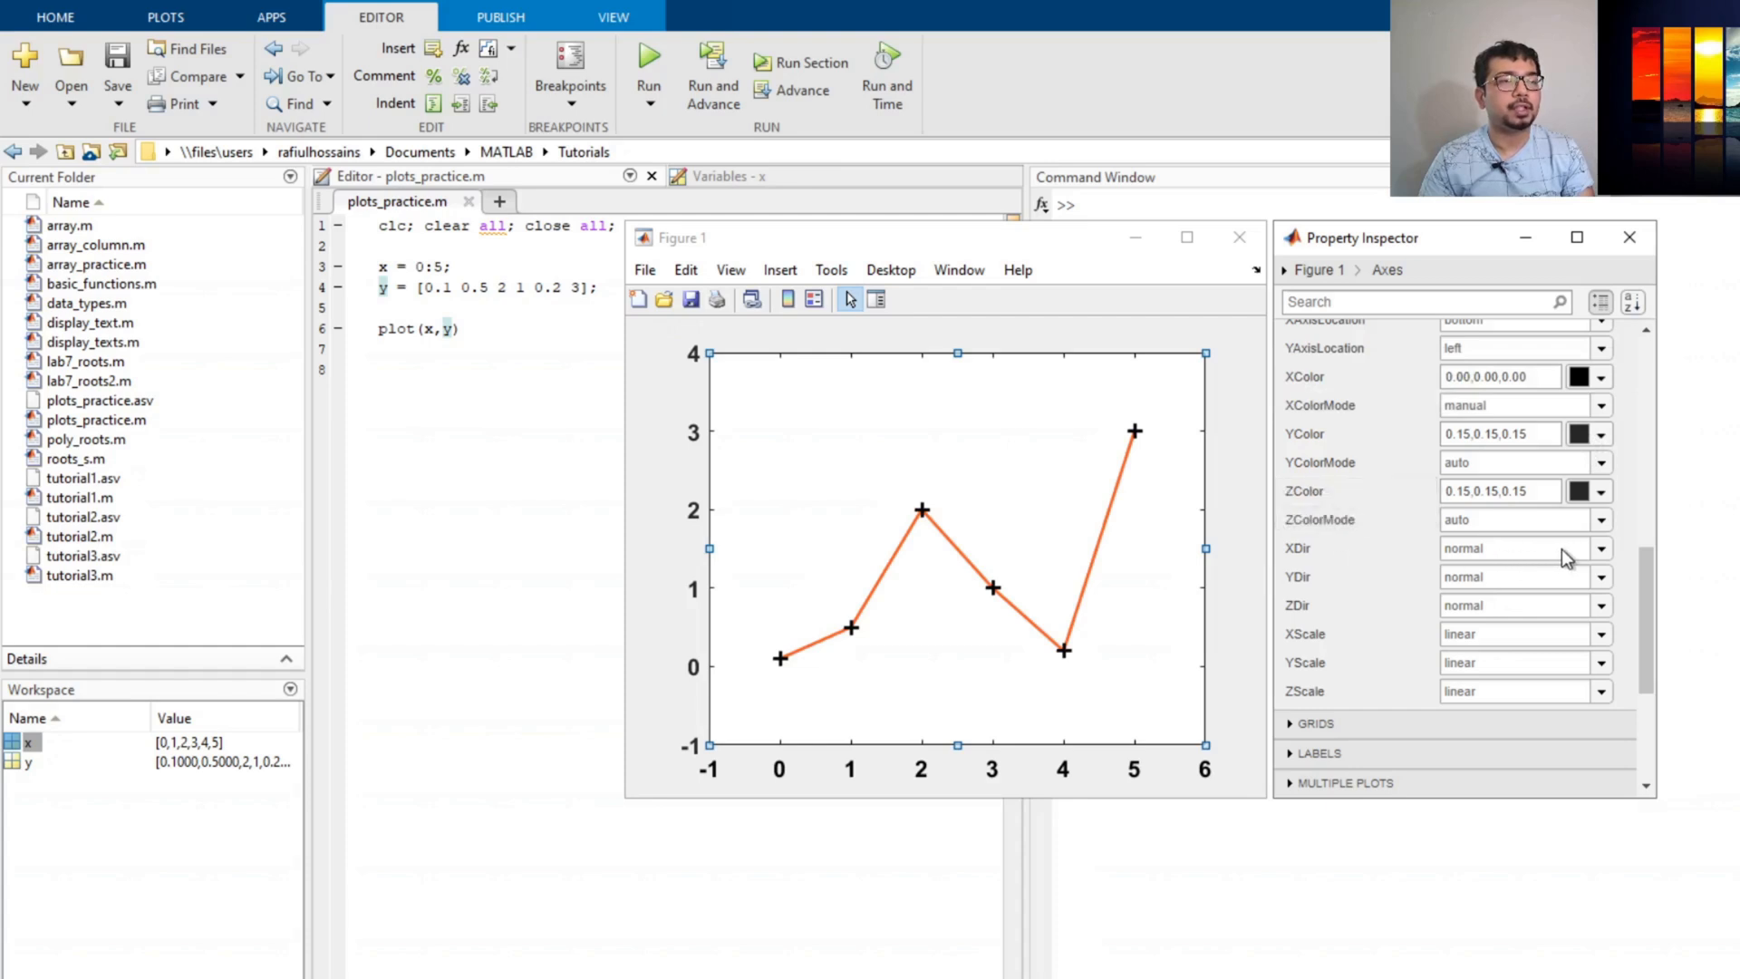
pyautogui.click(1602, 551)
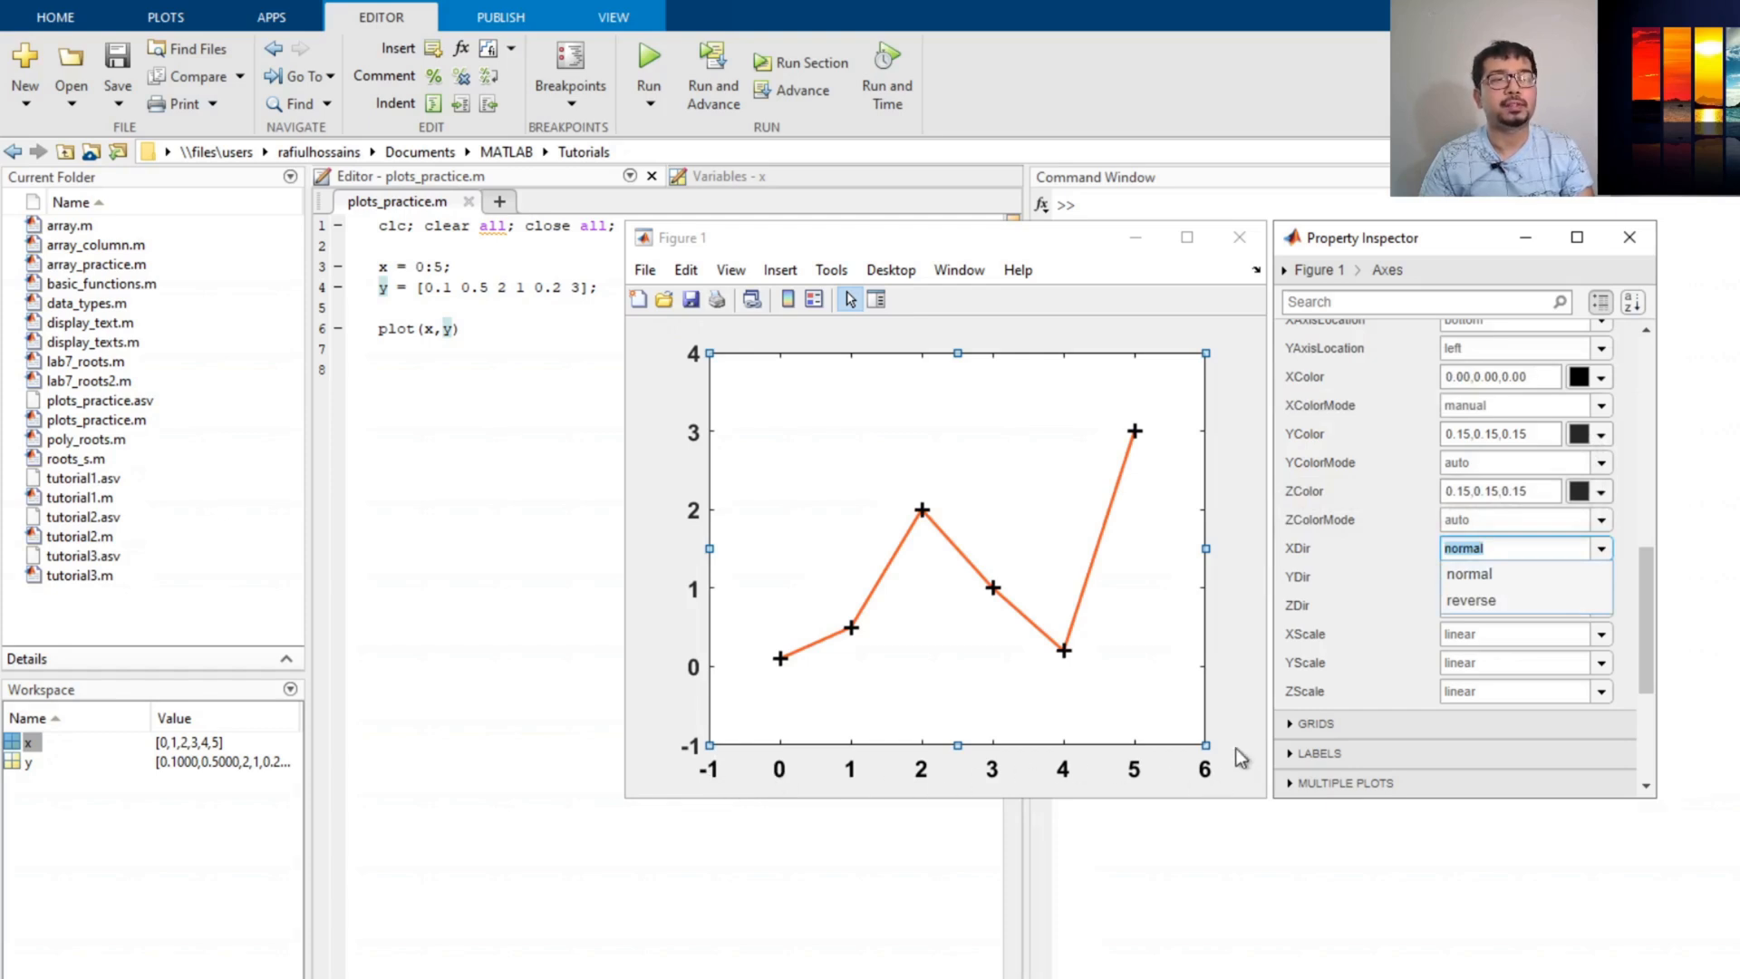
pyautogui.click(1471, 602)
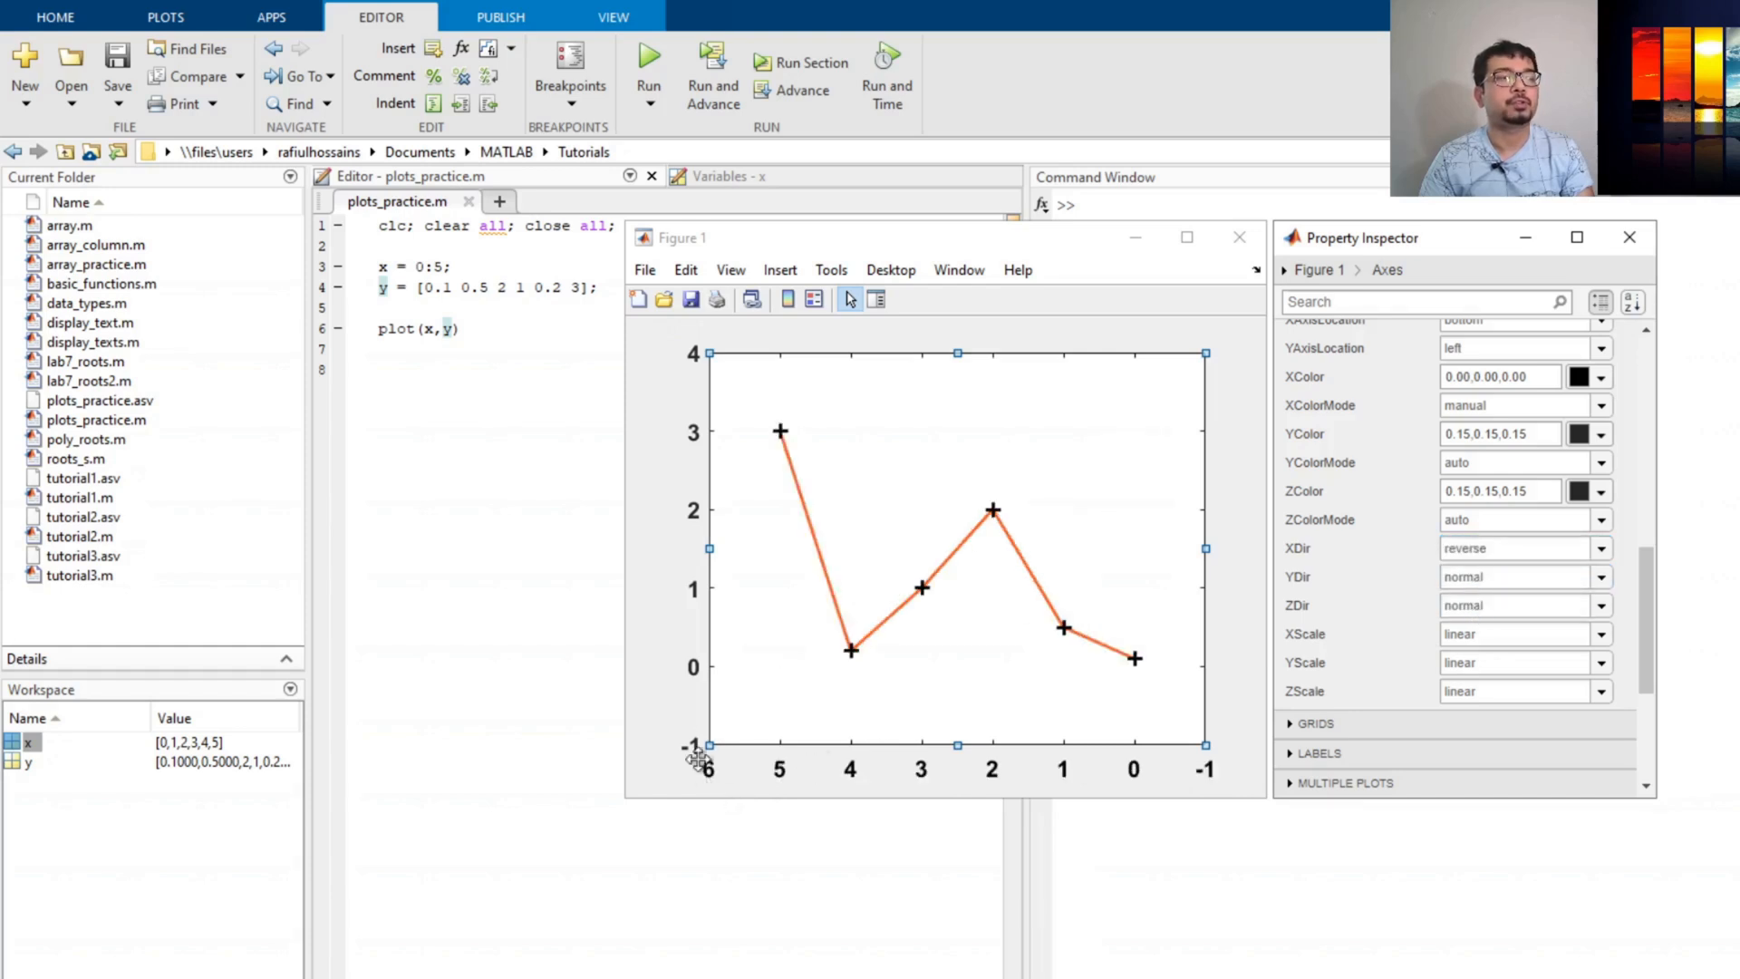
pyautogui.click(1540, 548)
pyautogui.click(1557, 577)
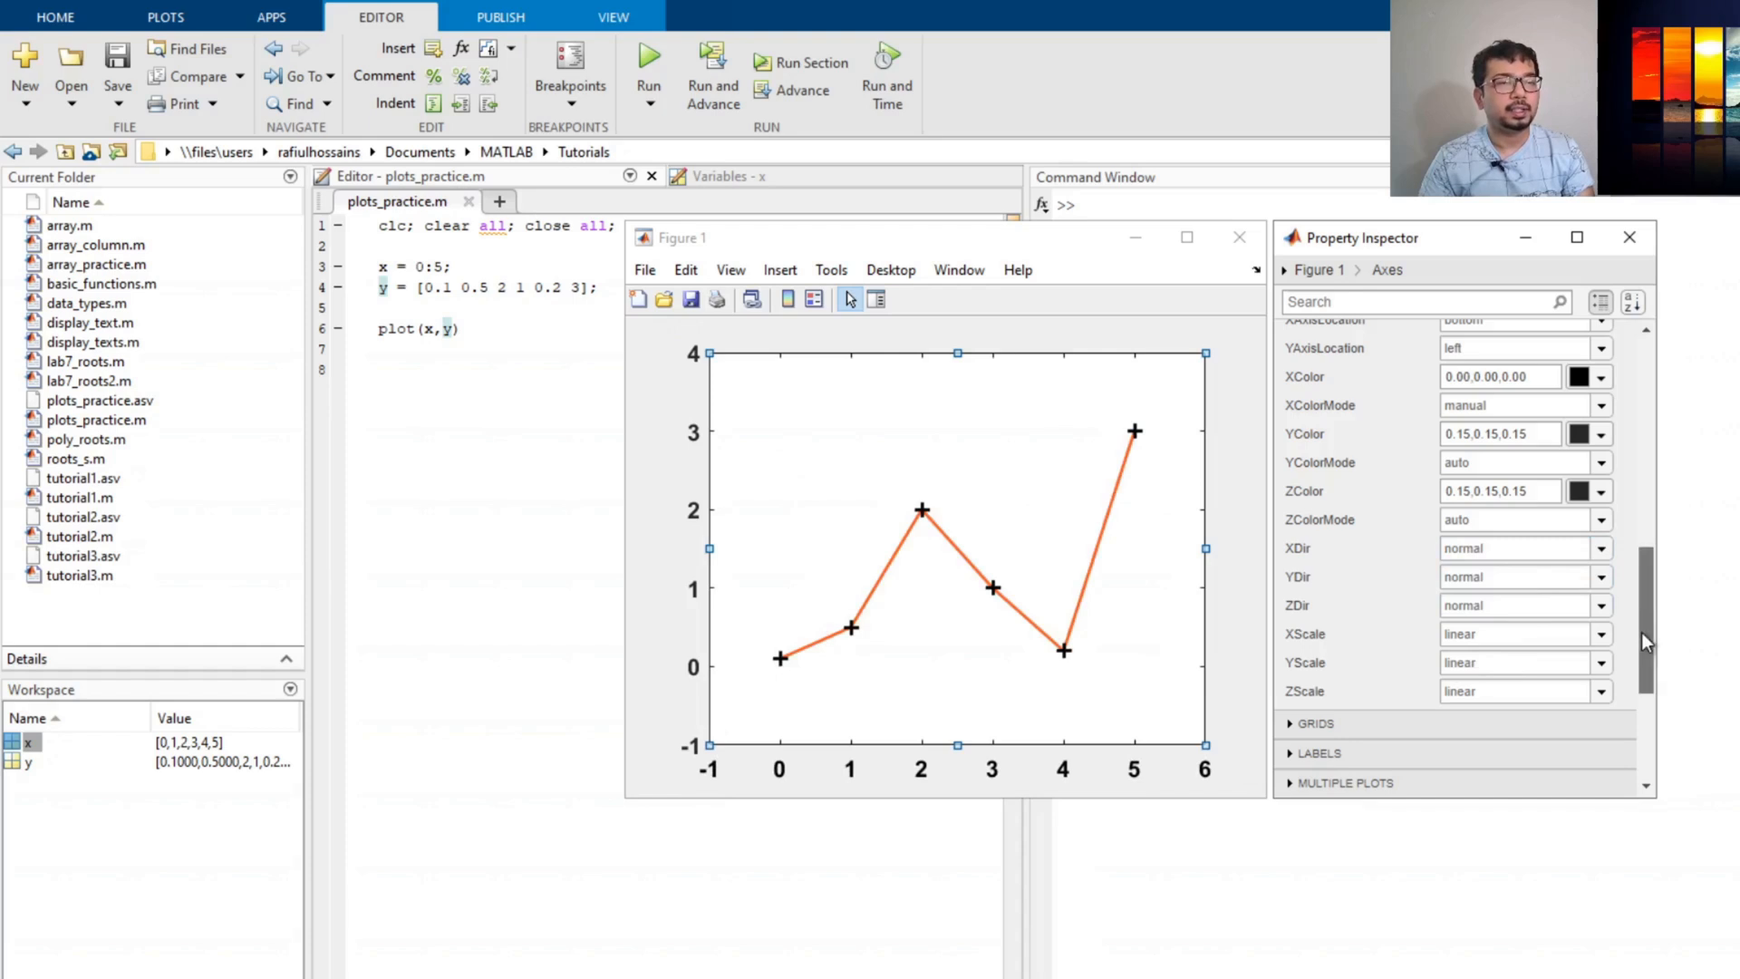
# Try the log option for XScale and YScale, and set both back to linear
pyautogui.scroll(-1, 1640, 633)
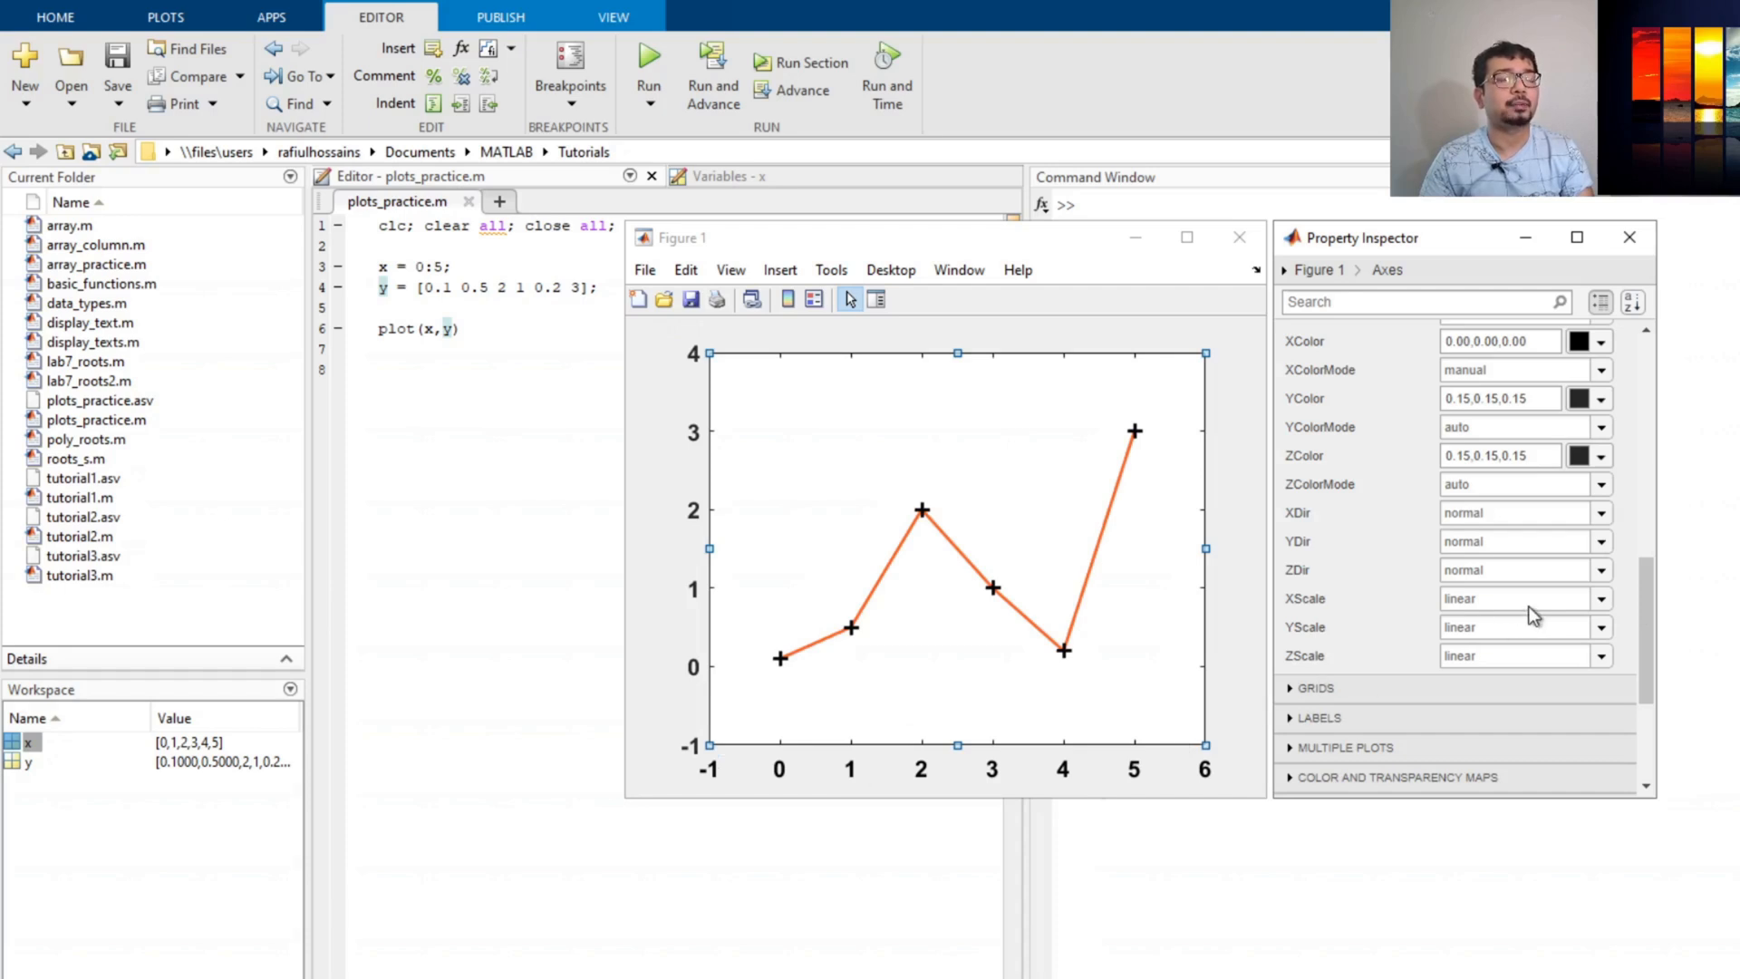
pyautogui.click(1601, 601)
pyautogui.click(1567, 650)
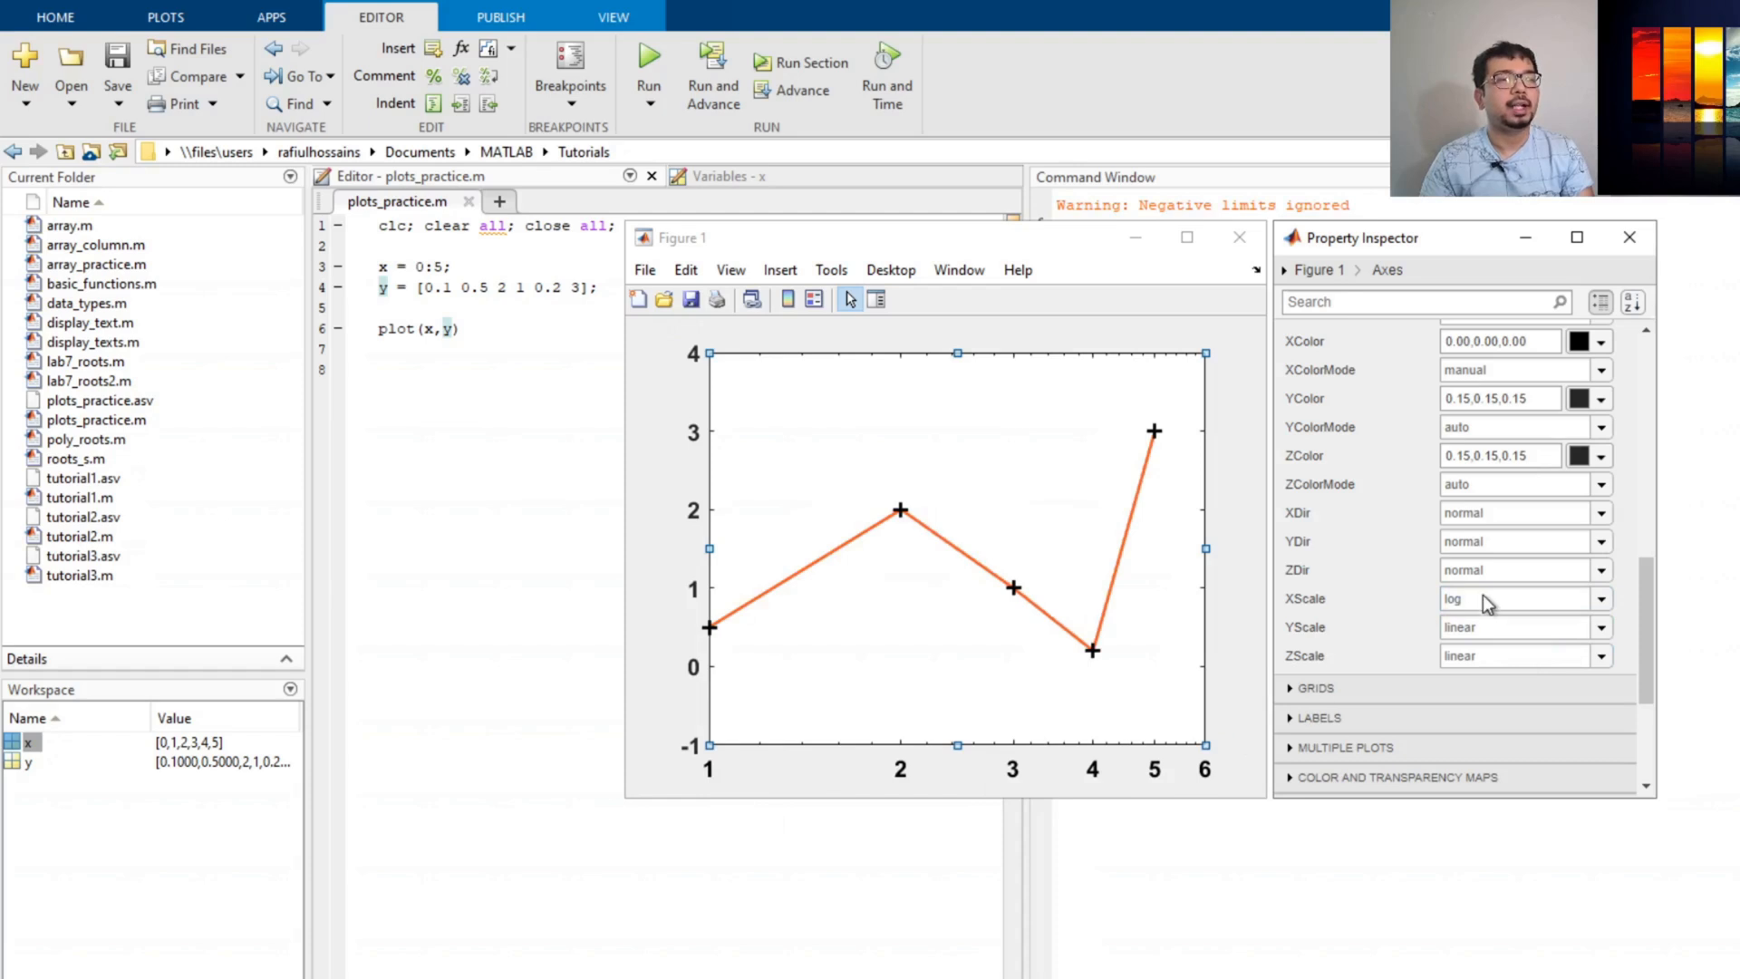
pyautogui.click(1601, 627)
pyautogui.click(1544, 685)
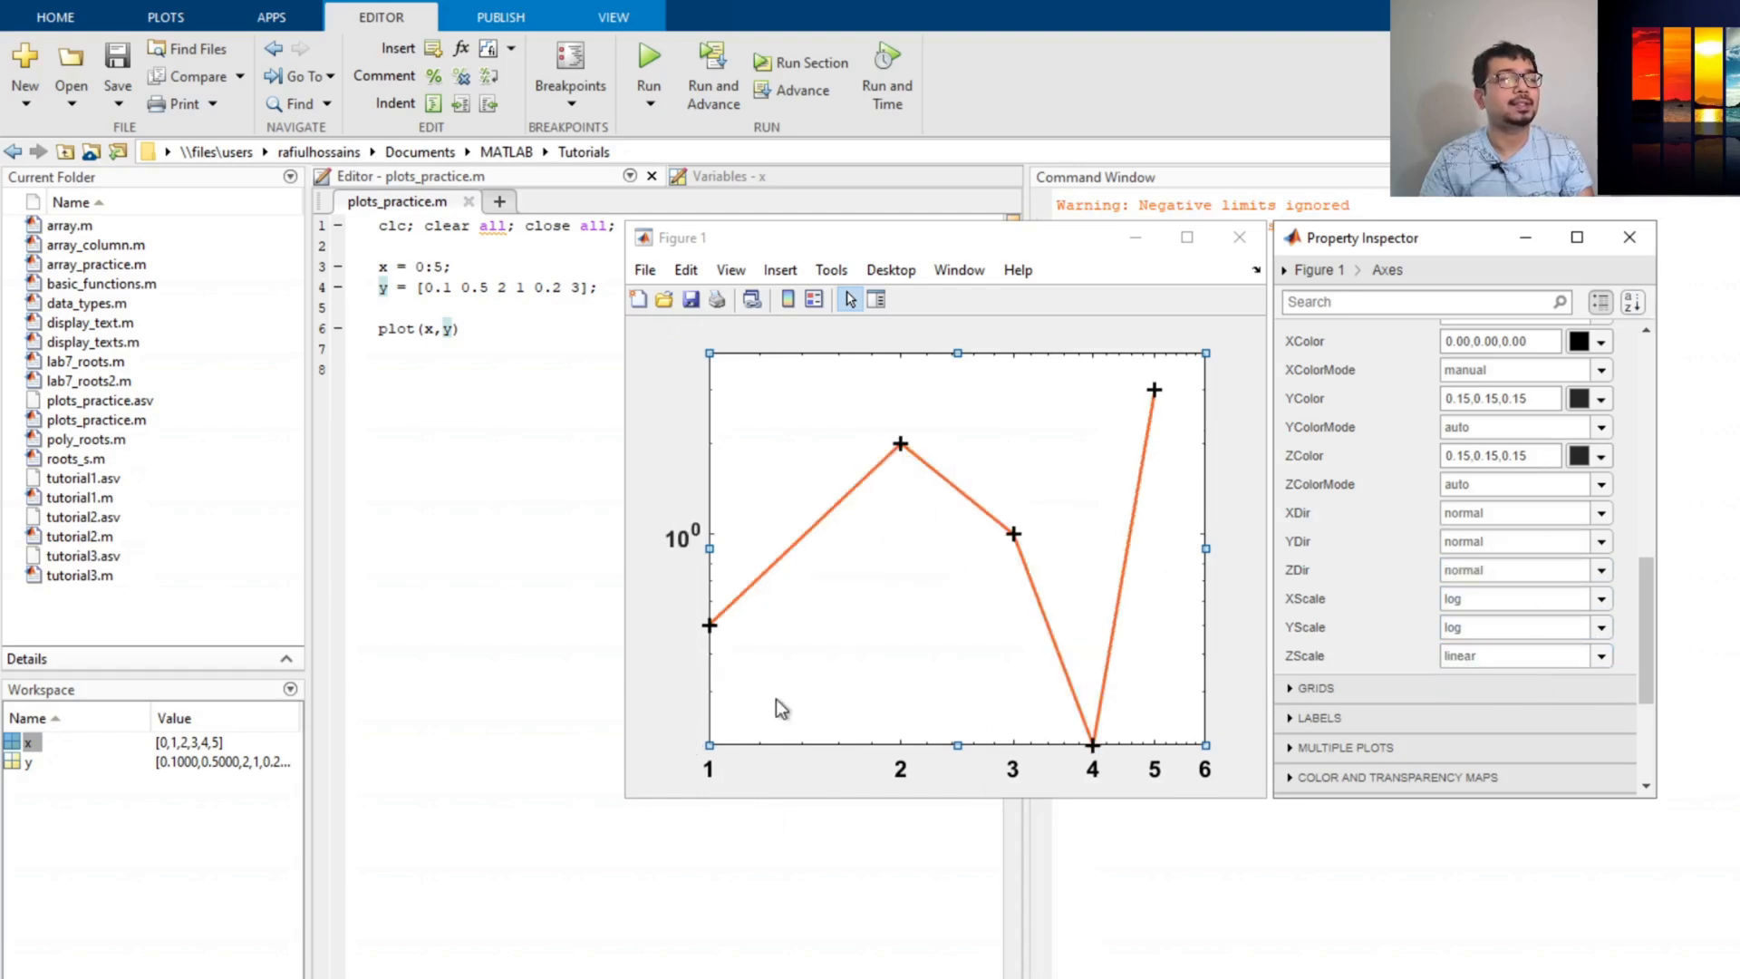
pyautogui.click(1602, 600)
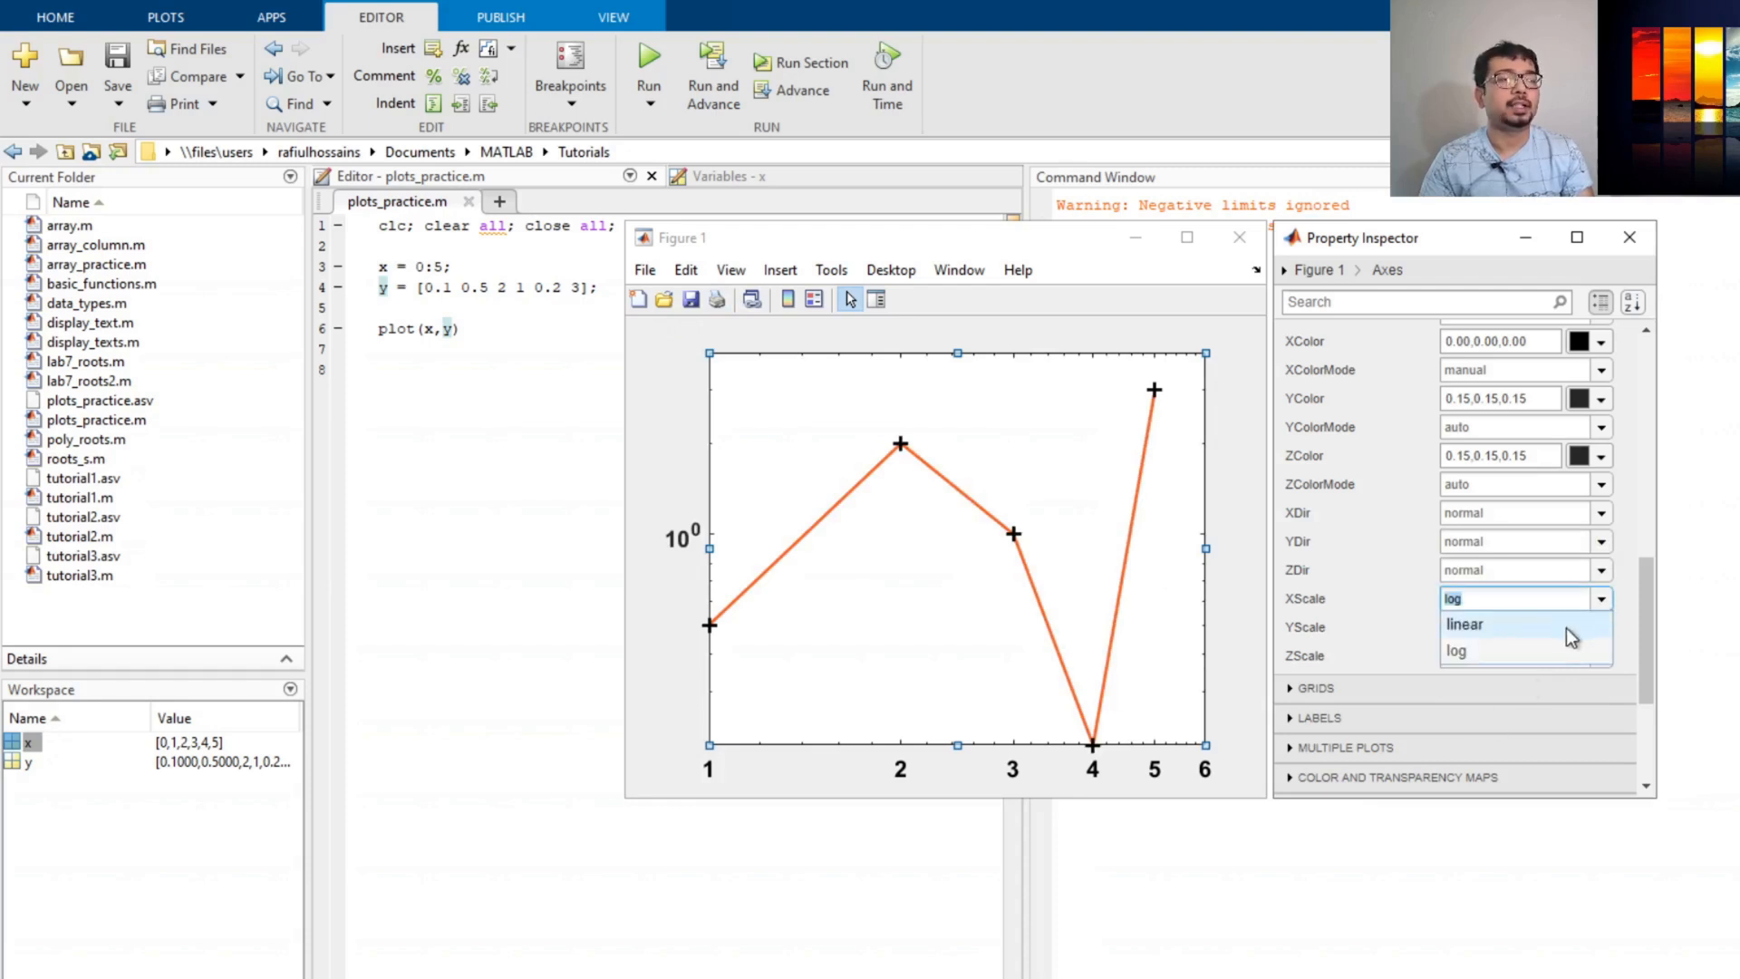
pyautogui.click(1570, 625)
pyautogui.click(1601, 627)
pyautogui.click(1571, 654)
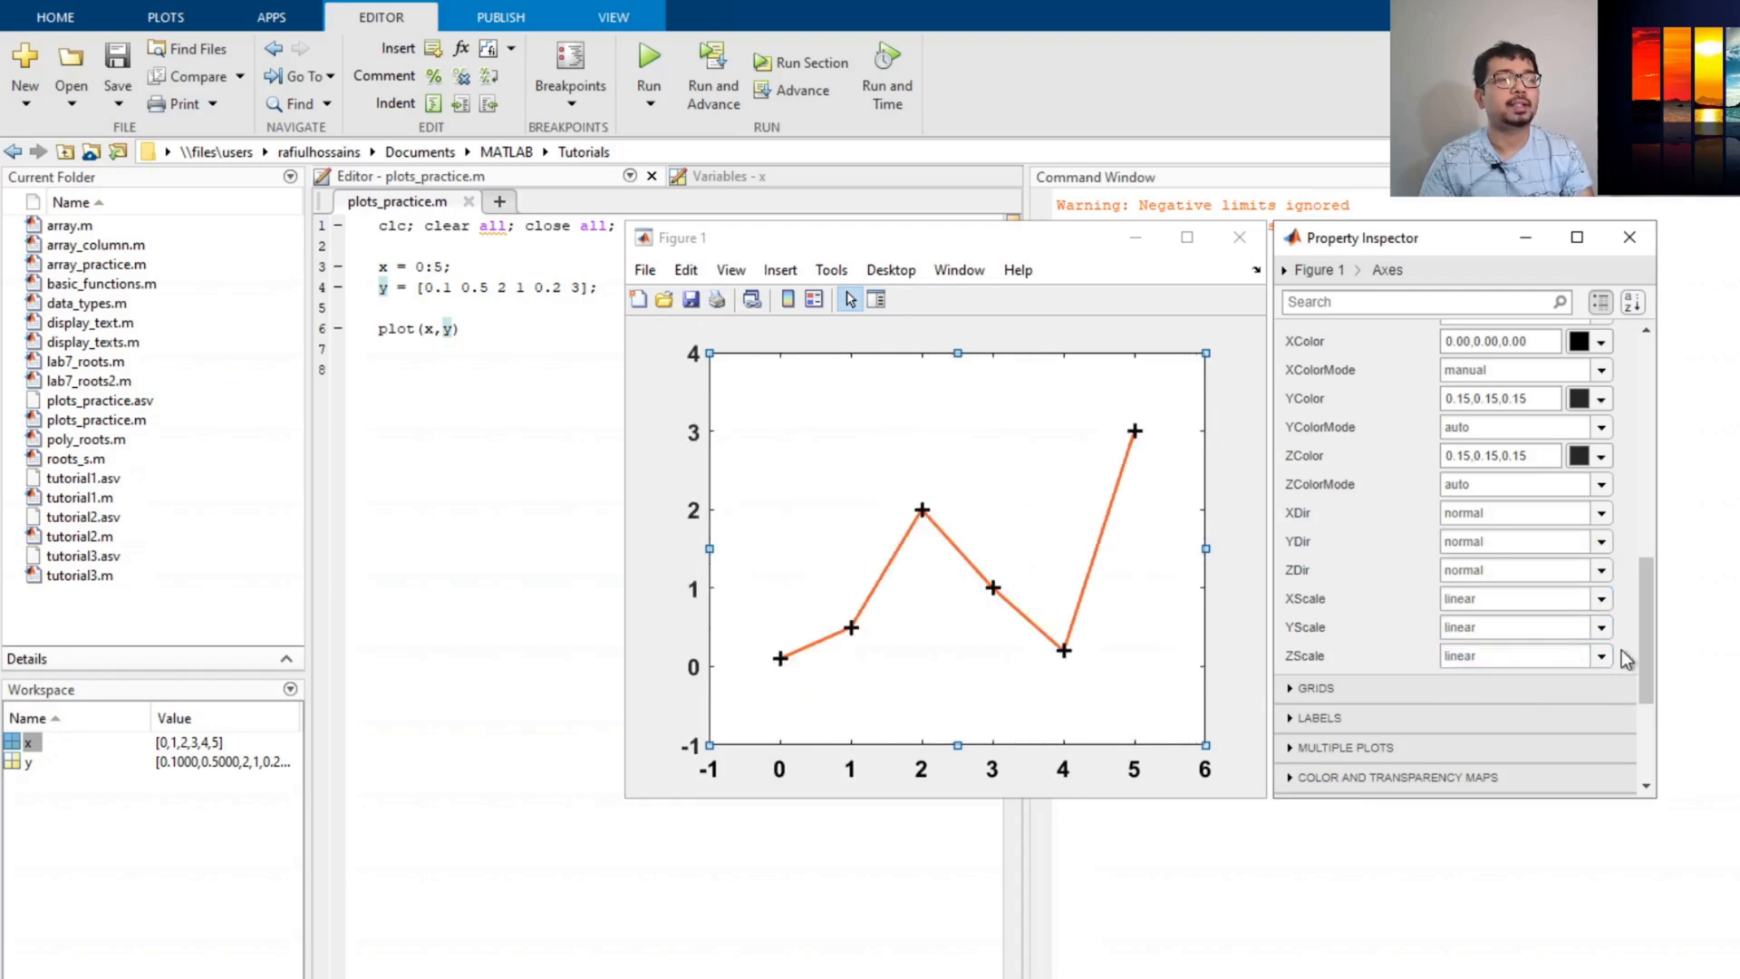
# Collapse the ruler properties, and turn on XGrid and YGrid in the grid properties
pyautogui.scroll(-3, 1629, 618)
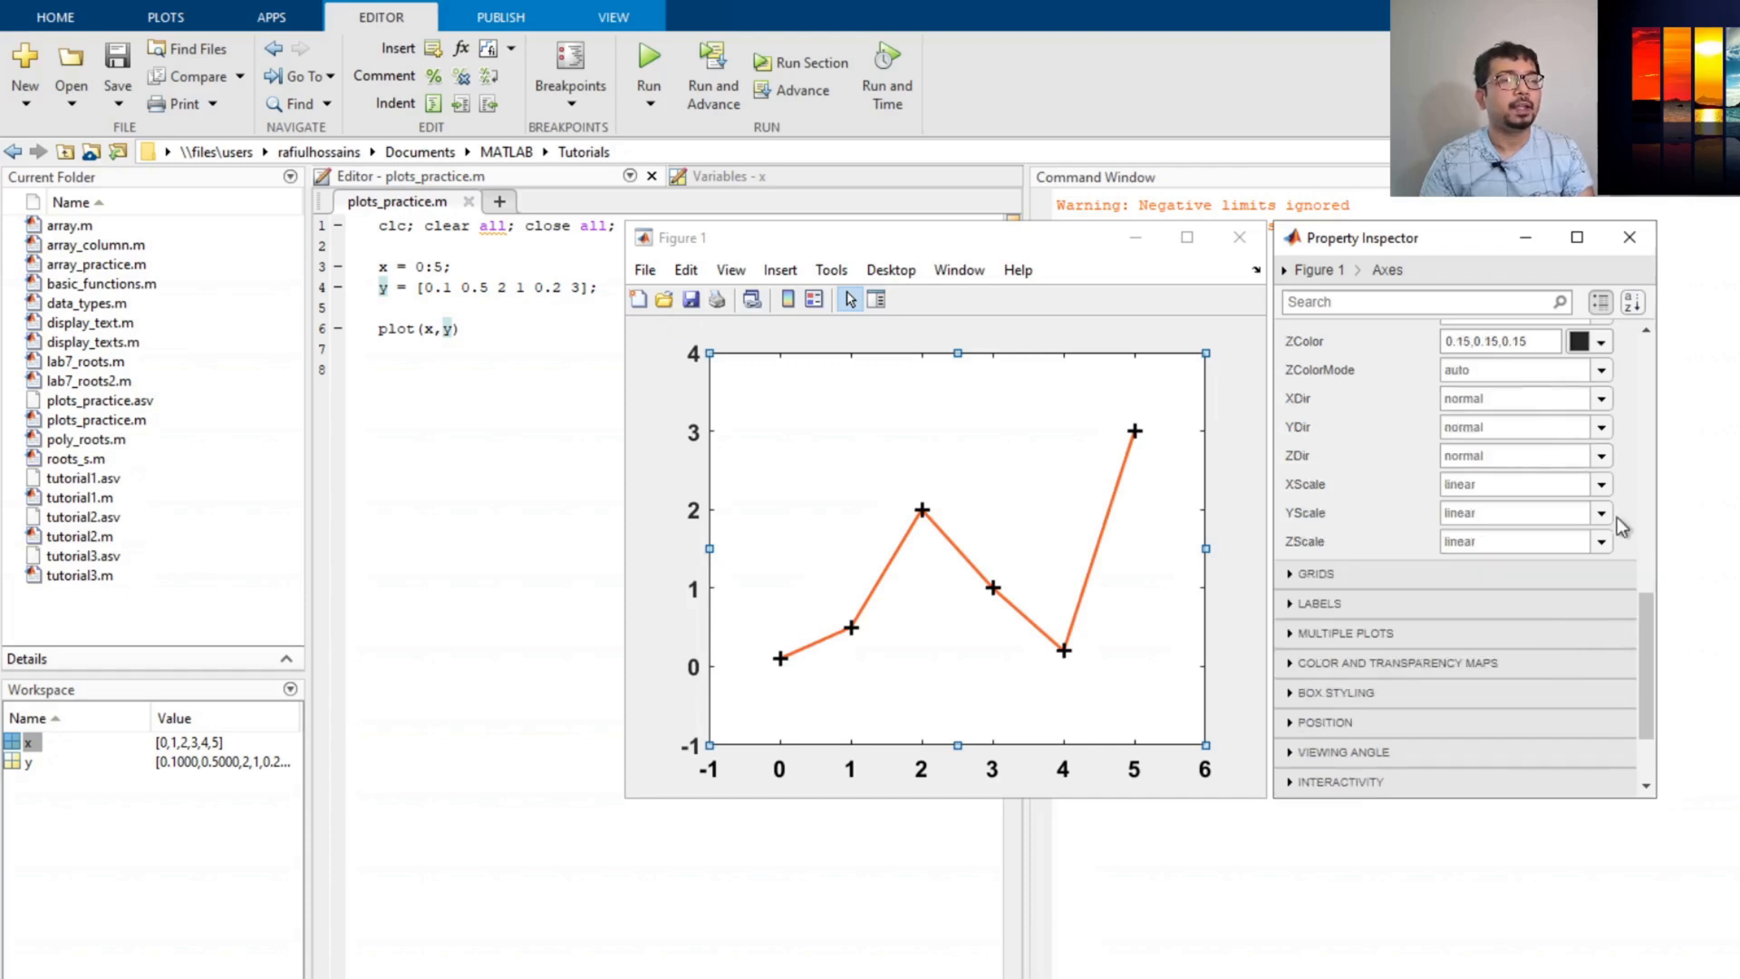
pyautogui.scroll(6, 1623, 517)
pyautogui.scroll(5, 1622, 517)
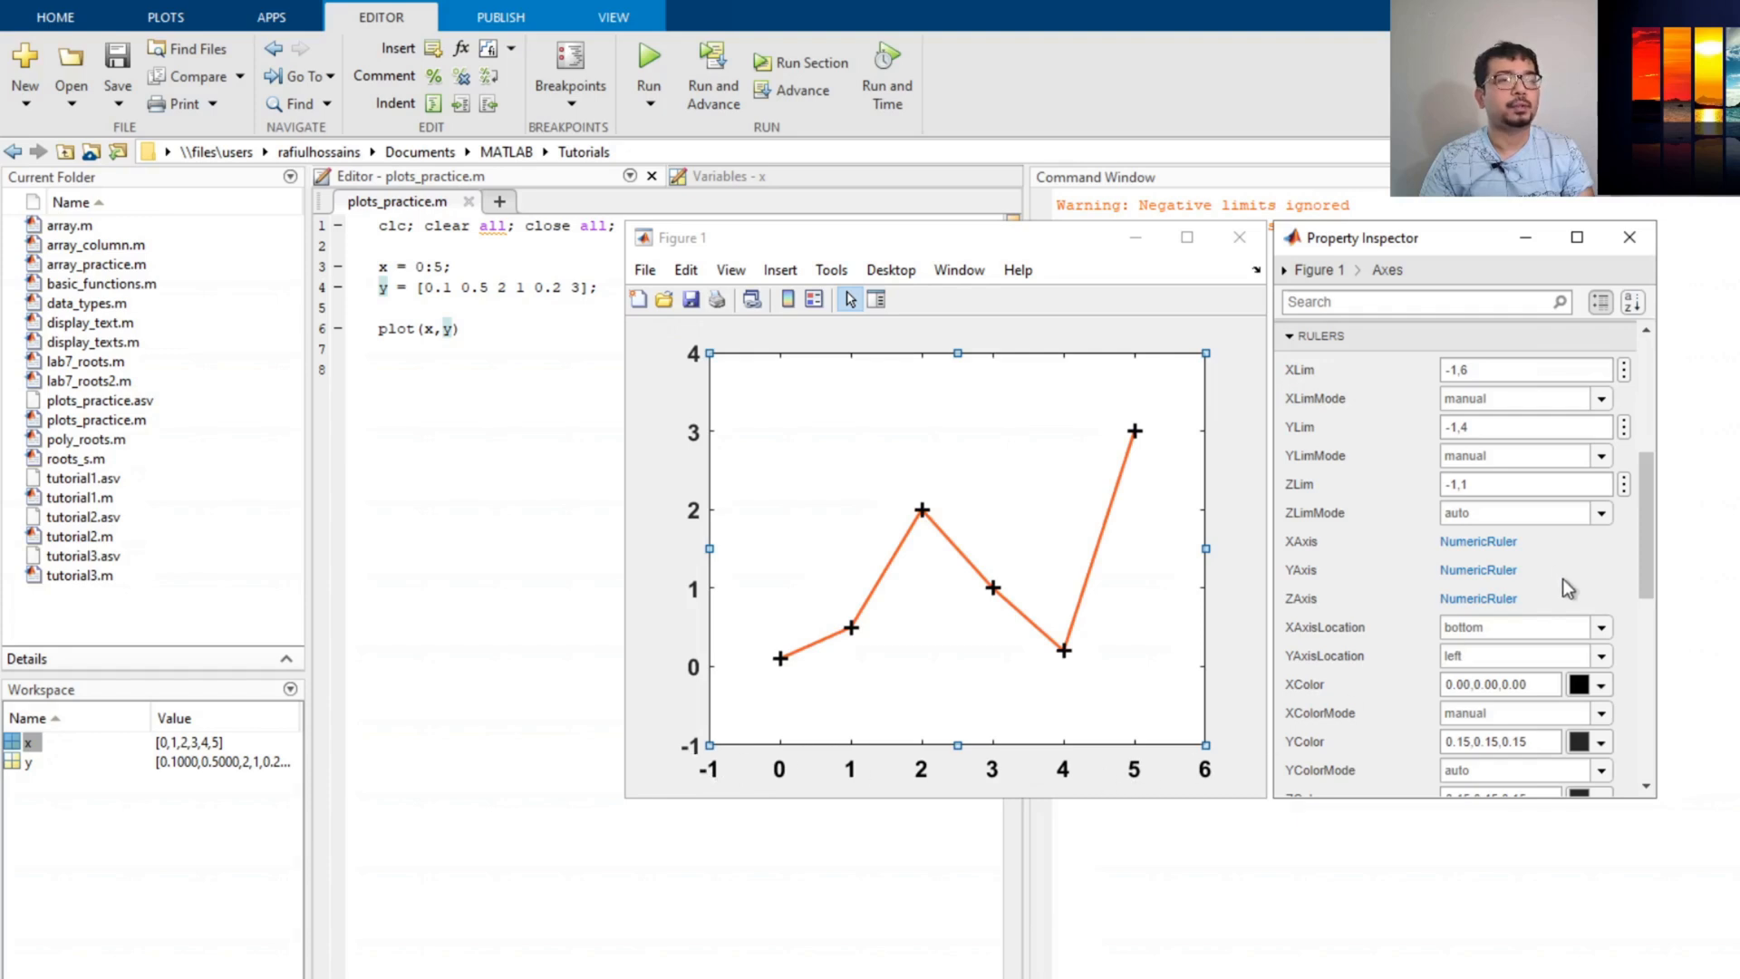
pyautogui.scroll(-3, 1569, 589)
pyautogui.scroll(-2, 1586, 635)
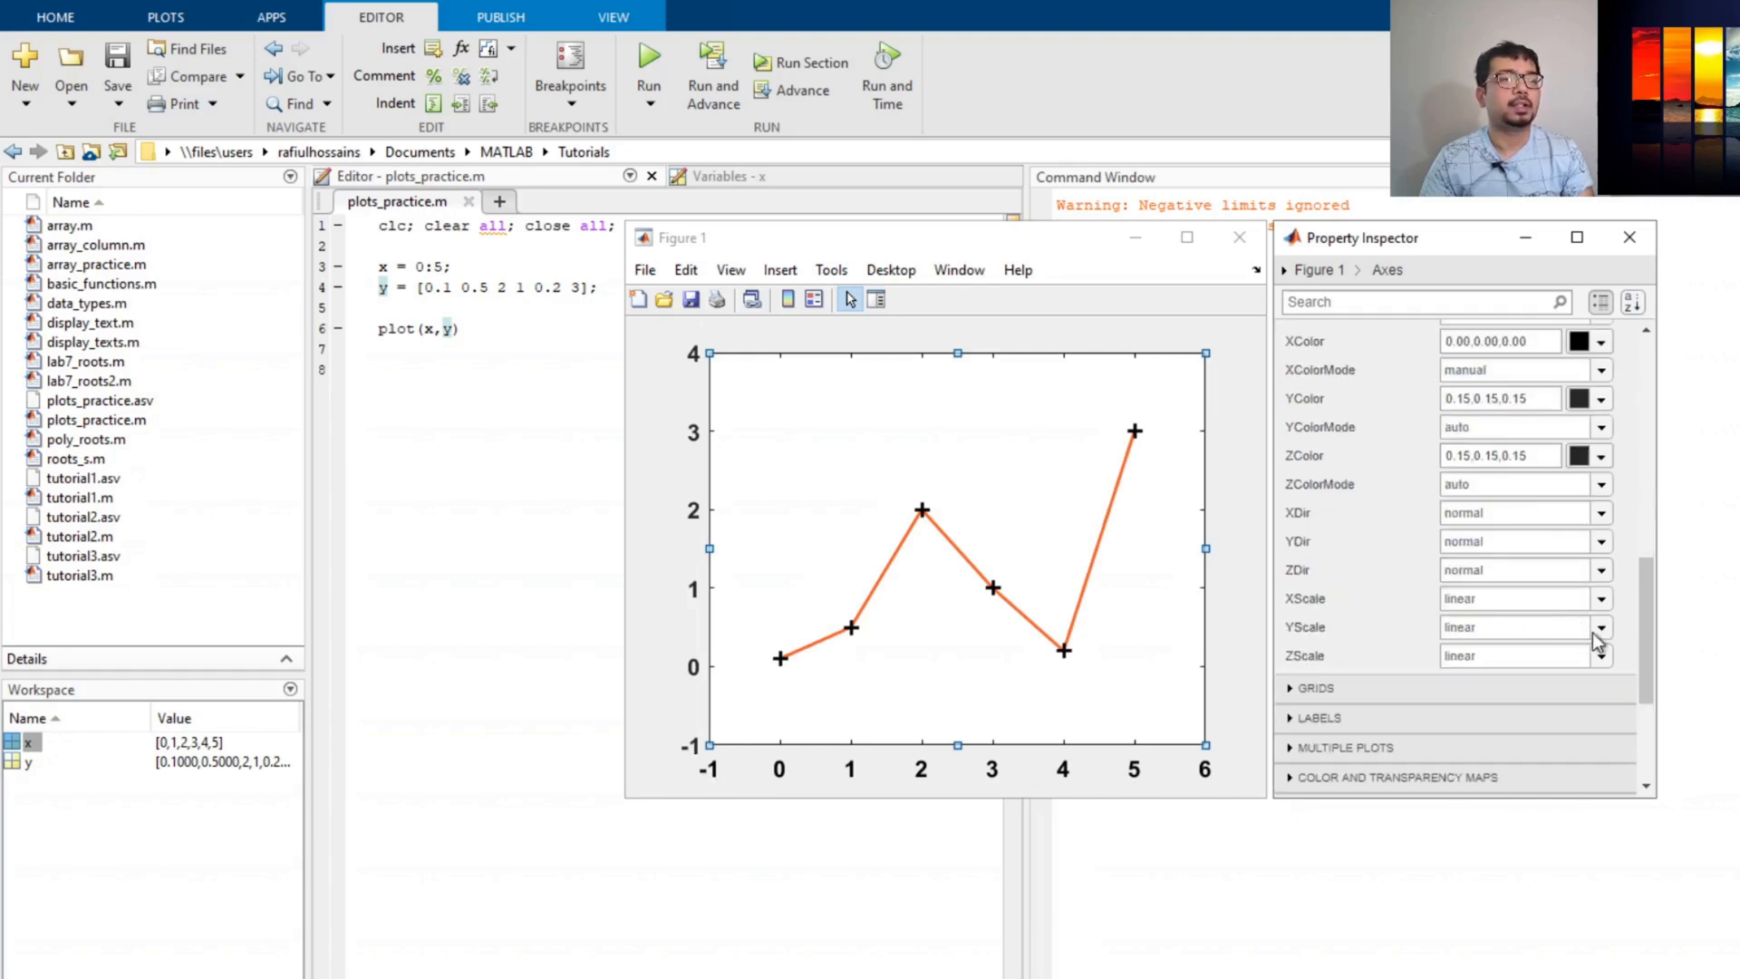
pyautogui.scroll(5, 1417, 546)
pyautogui.scroll(2, 1361, 436)
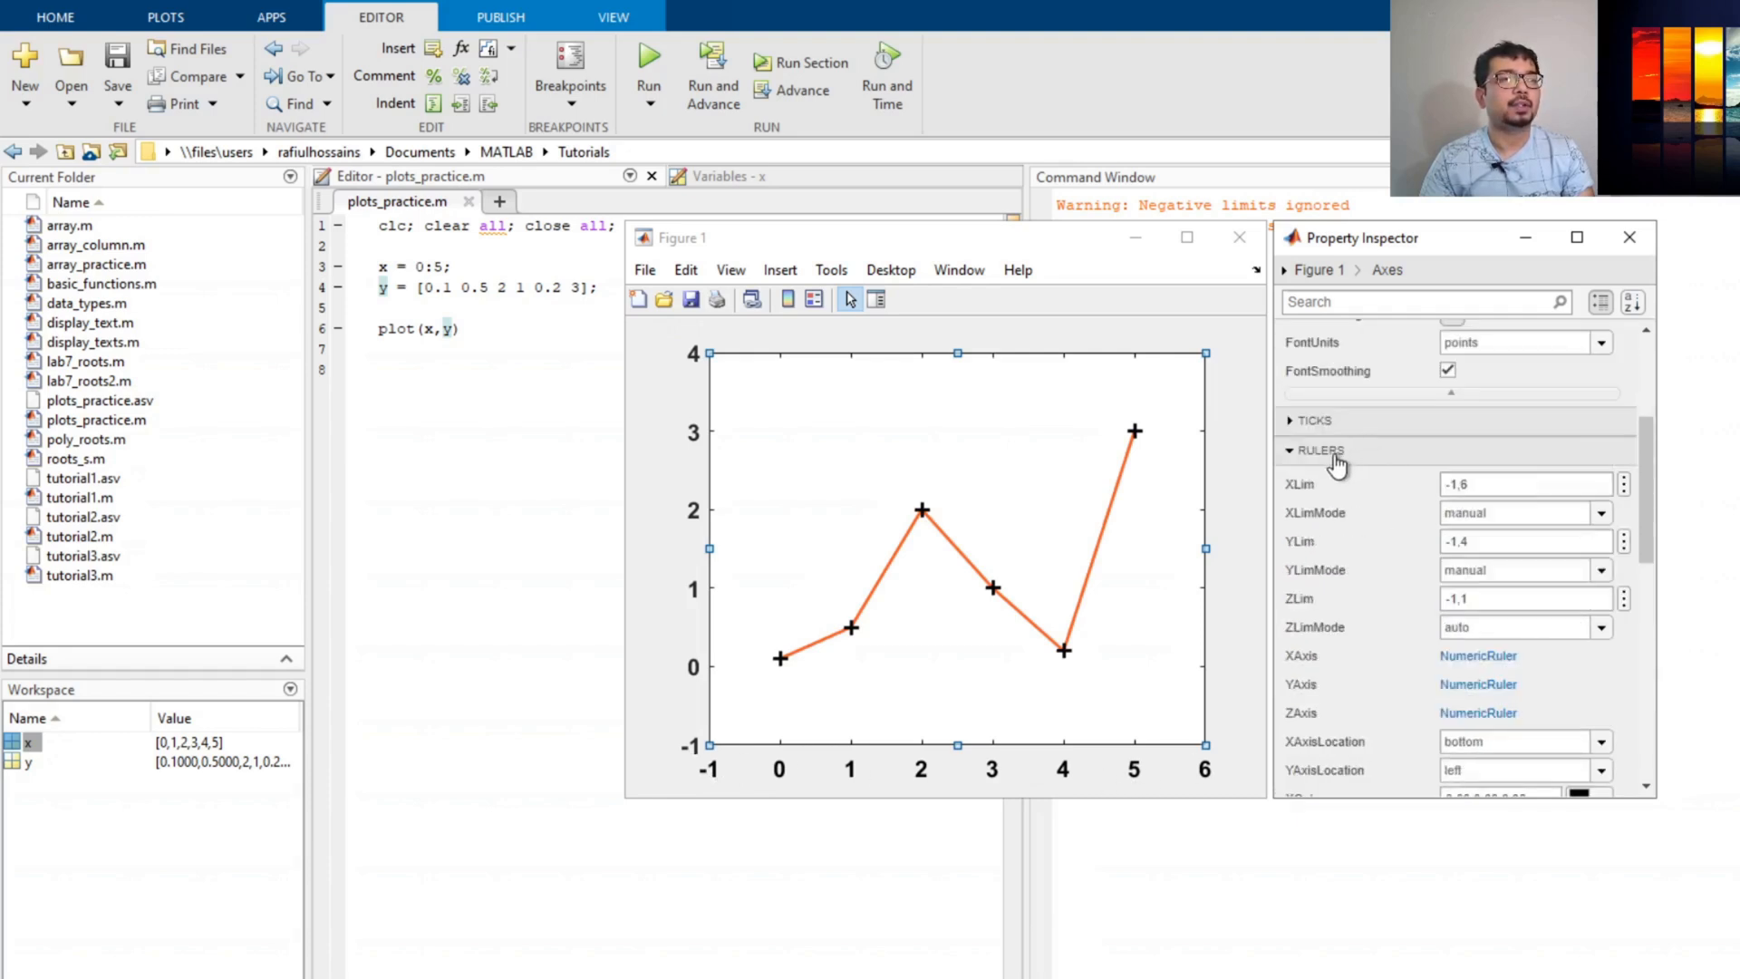
pyautogui.click(1346, 453)
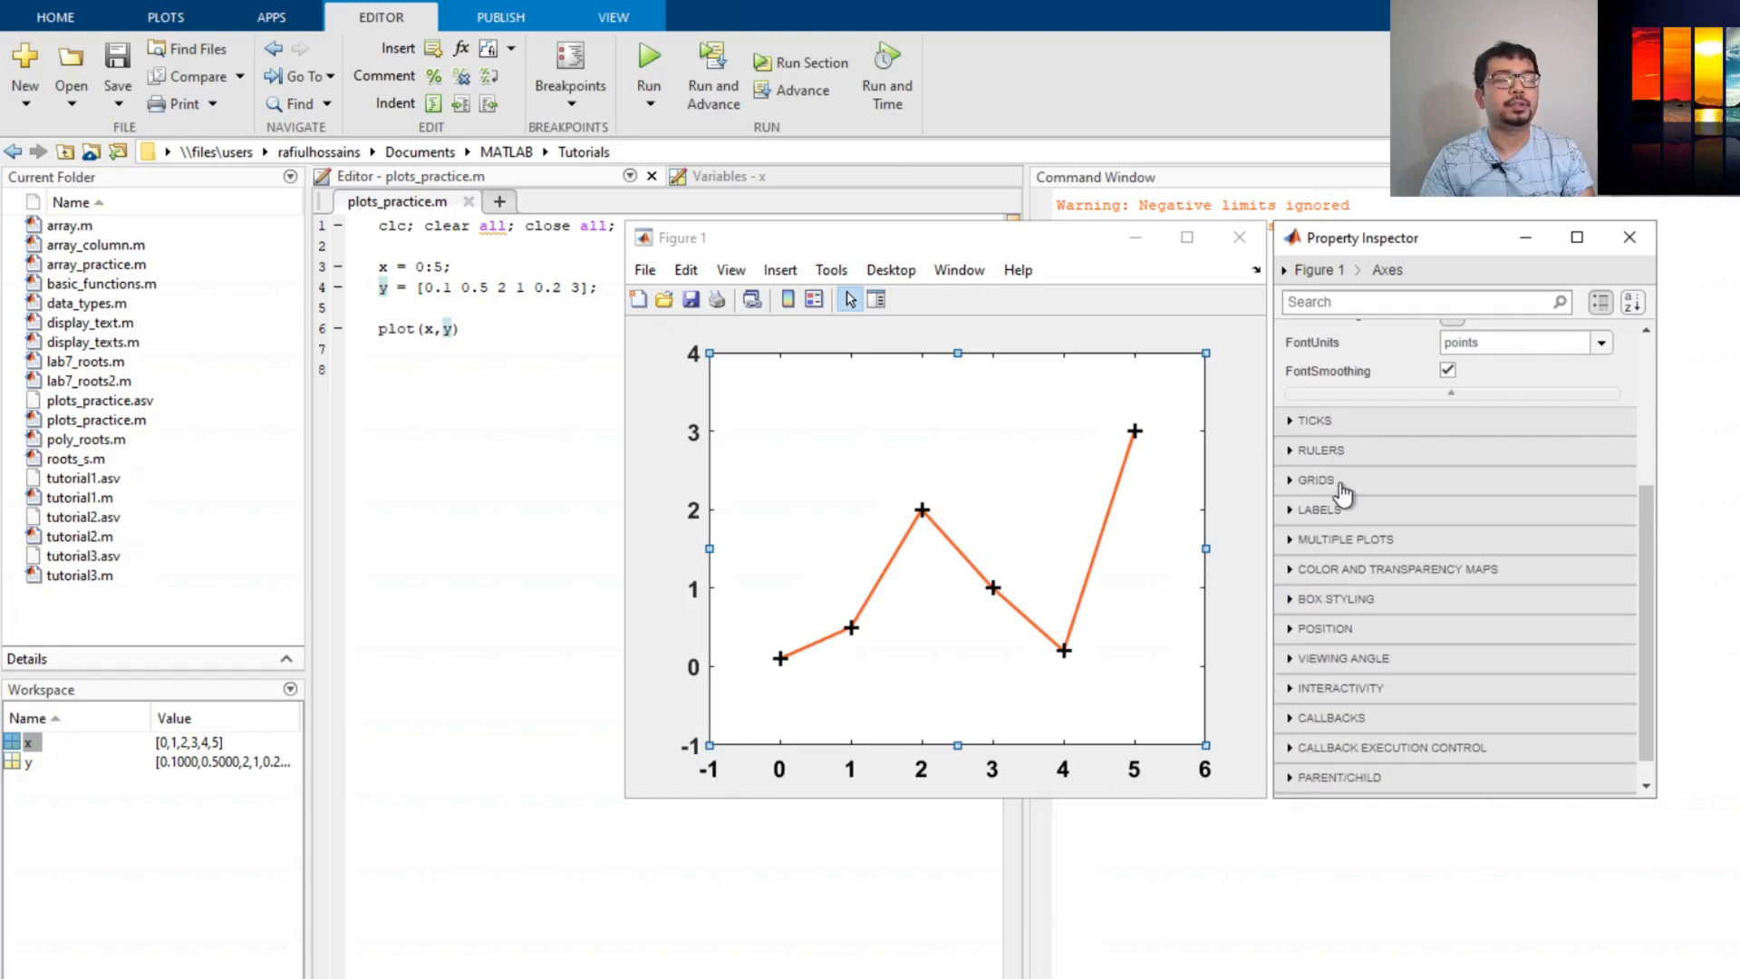
pyautogui.click(1340, 483)
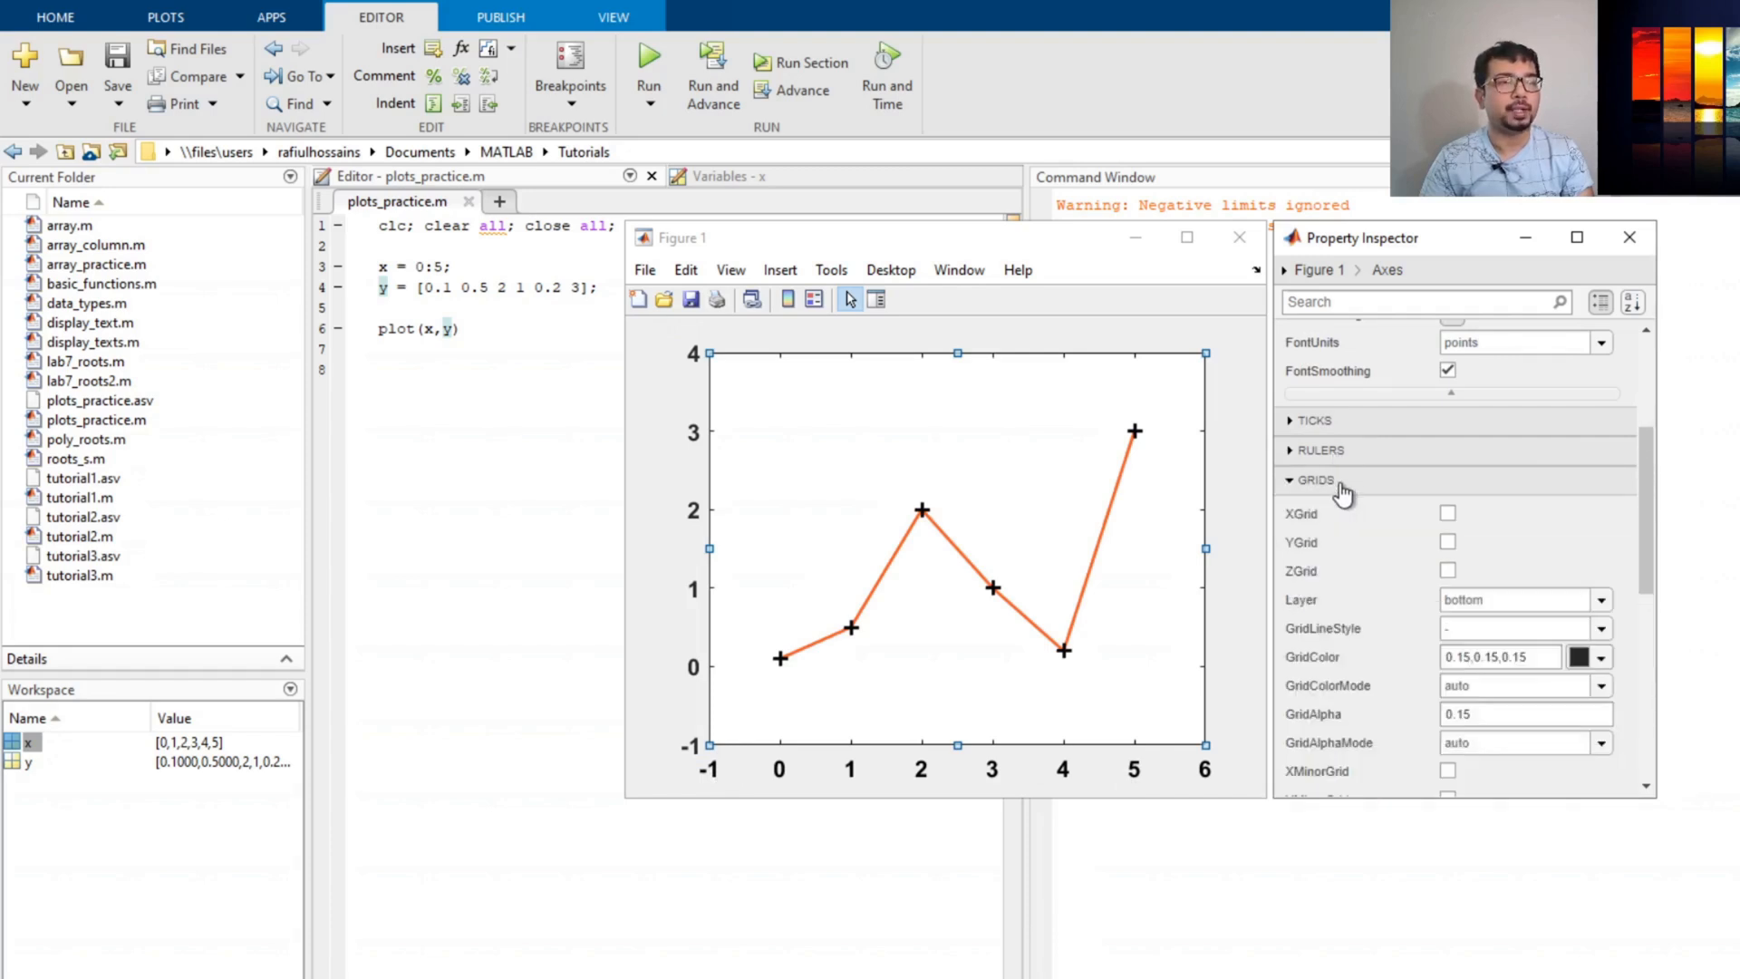
pyautogui.scroll(-3, 1516, 520)
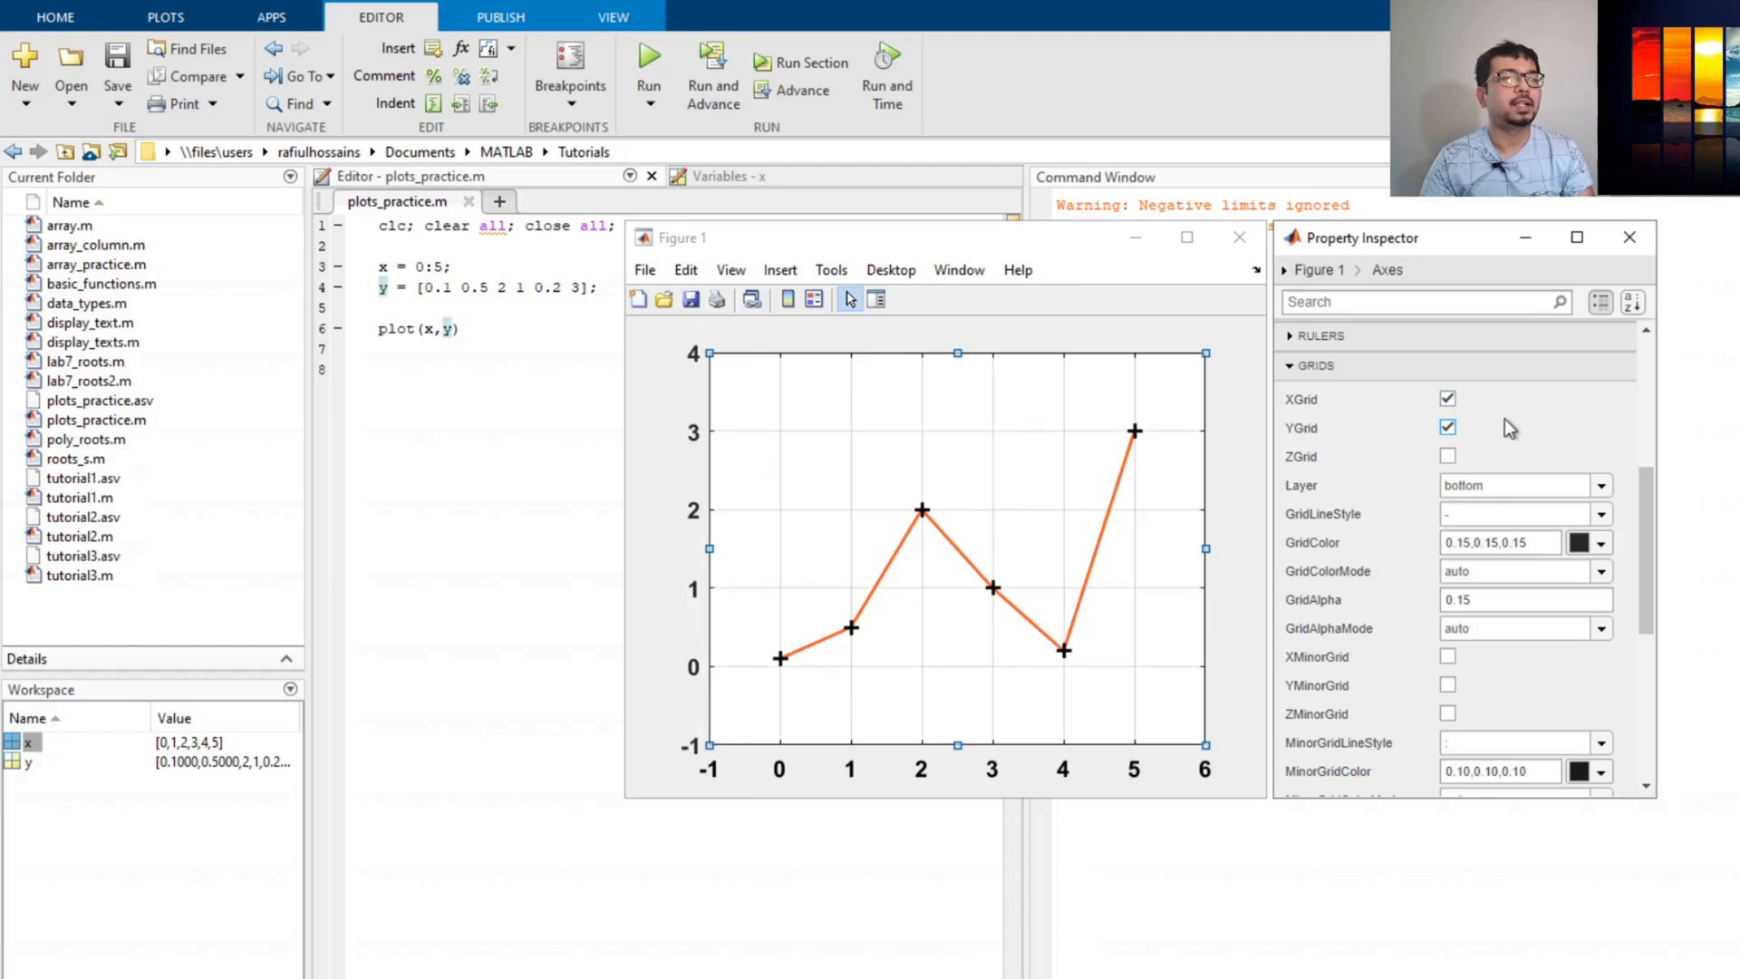
# Try XMinorGrid and YMinorGrid on the axes, and turn both off again
pyautogui.scroll(-3, 1504, 418)
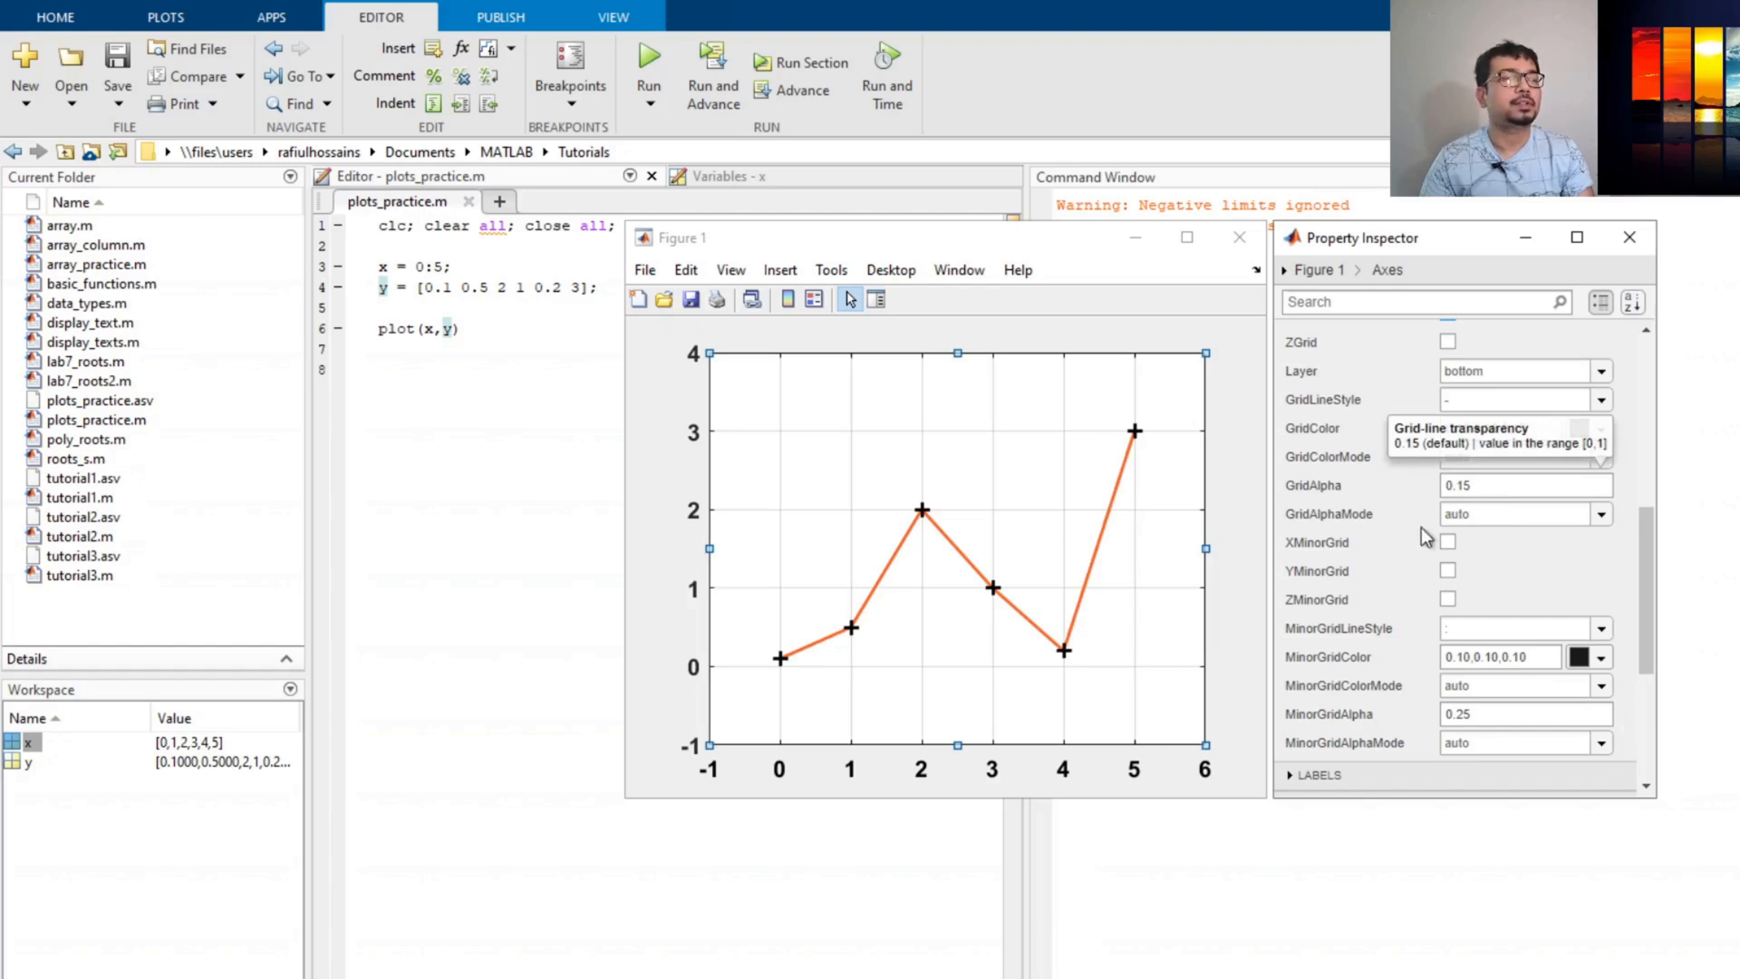
pyautogui.scroll(-2, 1592, 528)
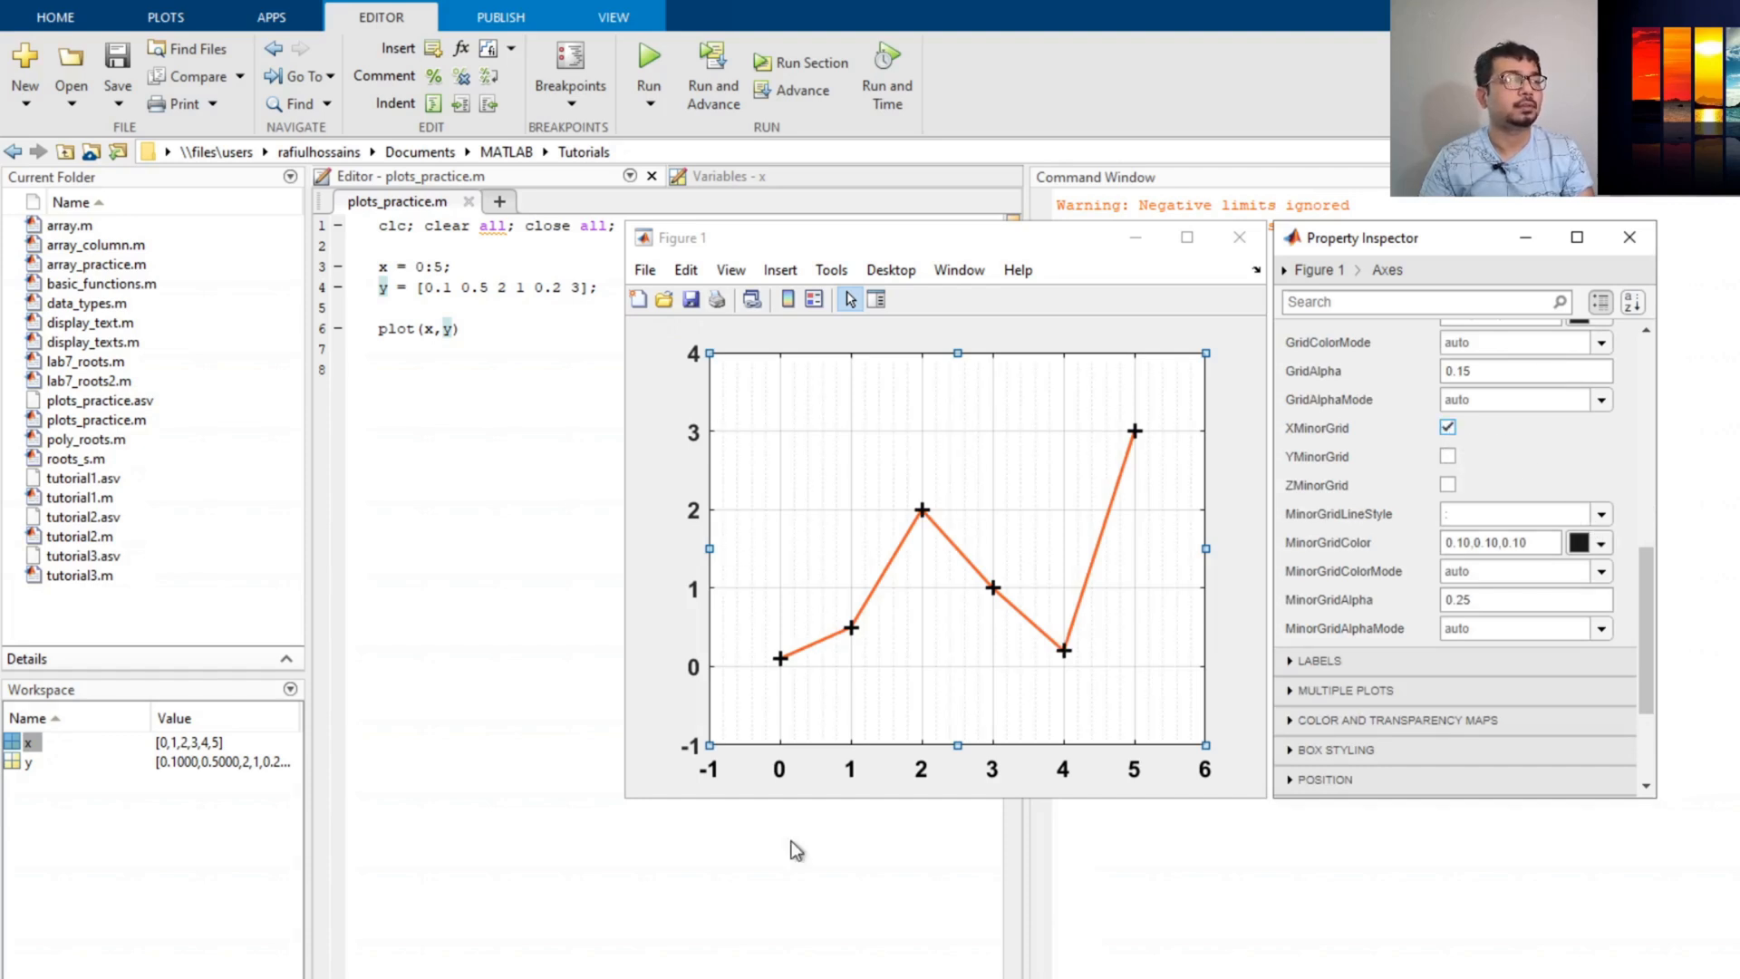
pyautogui.click(1447, 456)
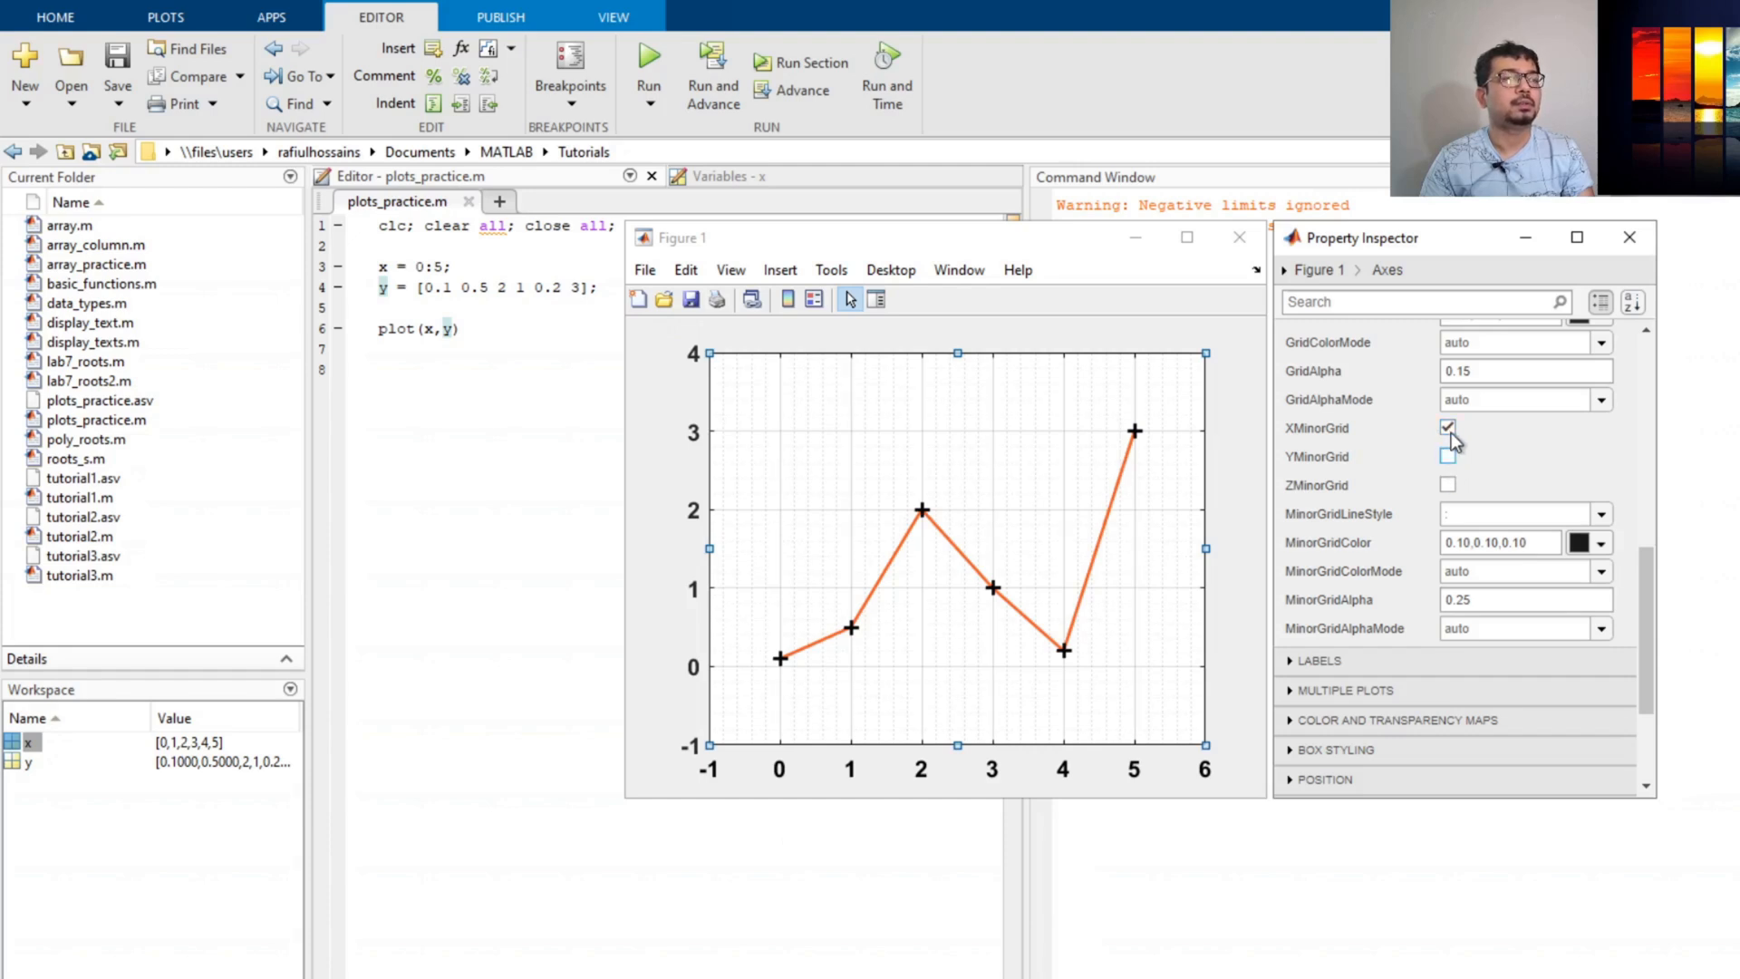
pyautogui.click(1448, 427)
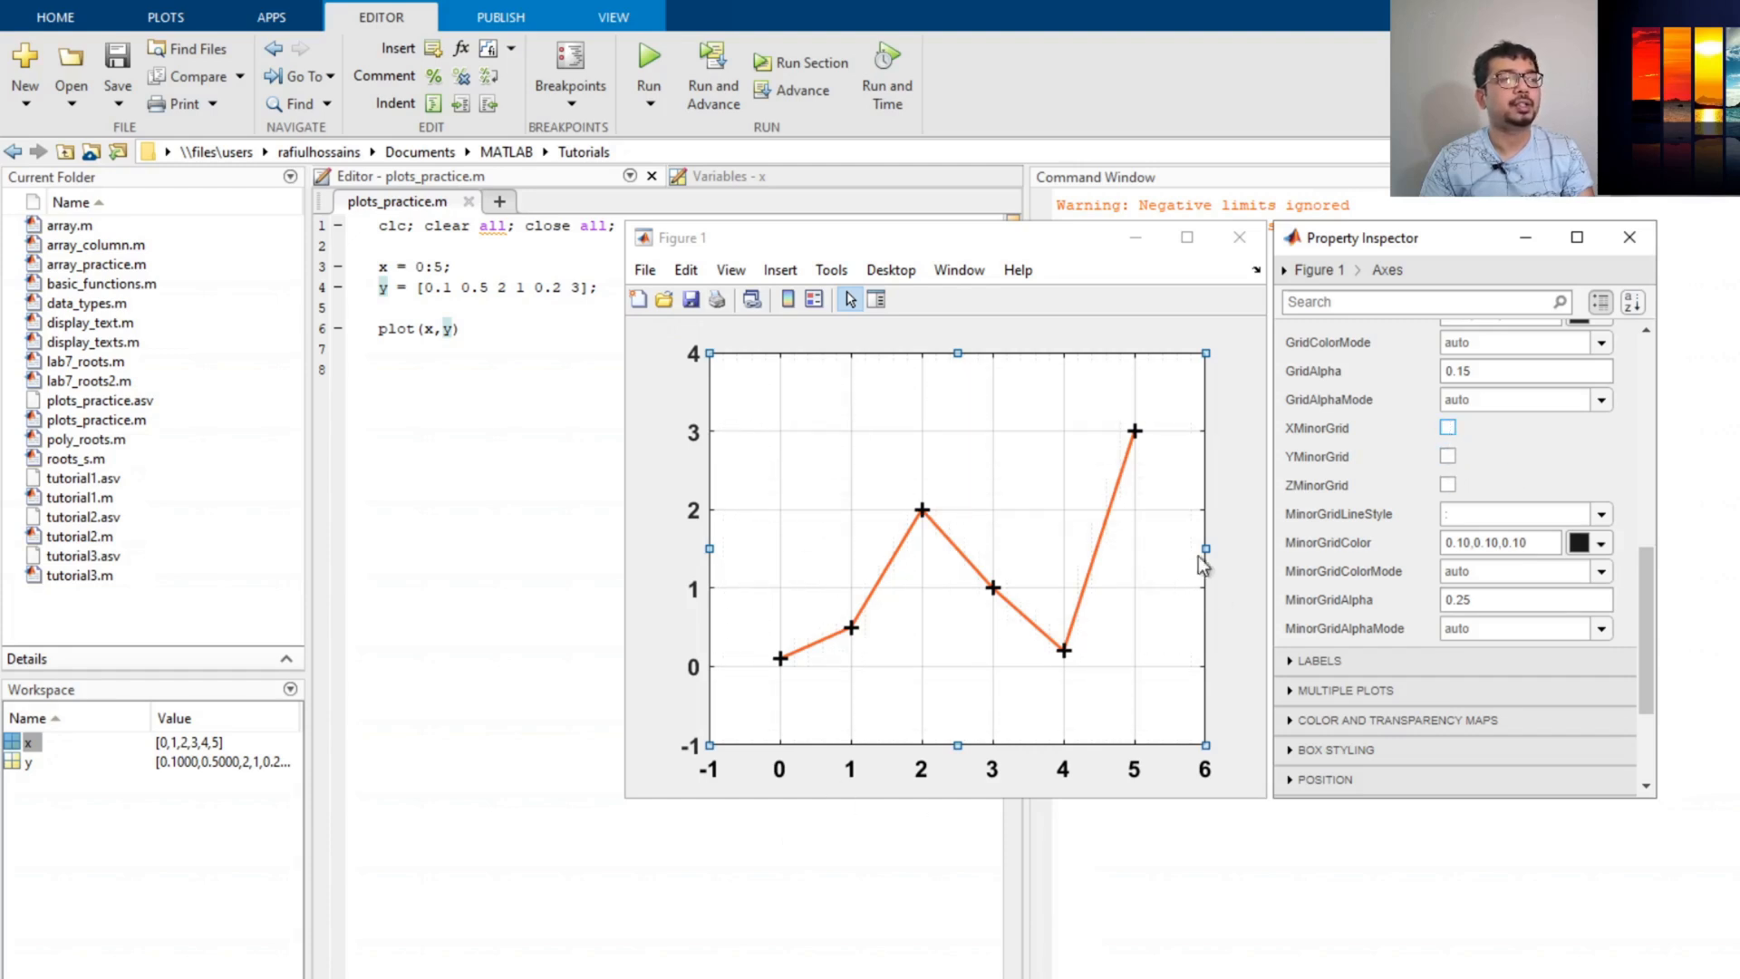
# Collapse the grid properties and expand the axes' label properties
pyautogui.scroll(-2, 1563, 423)
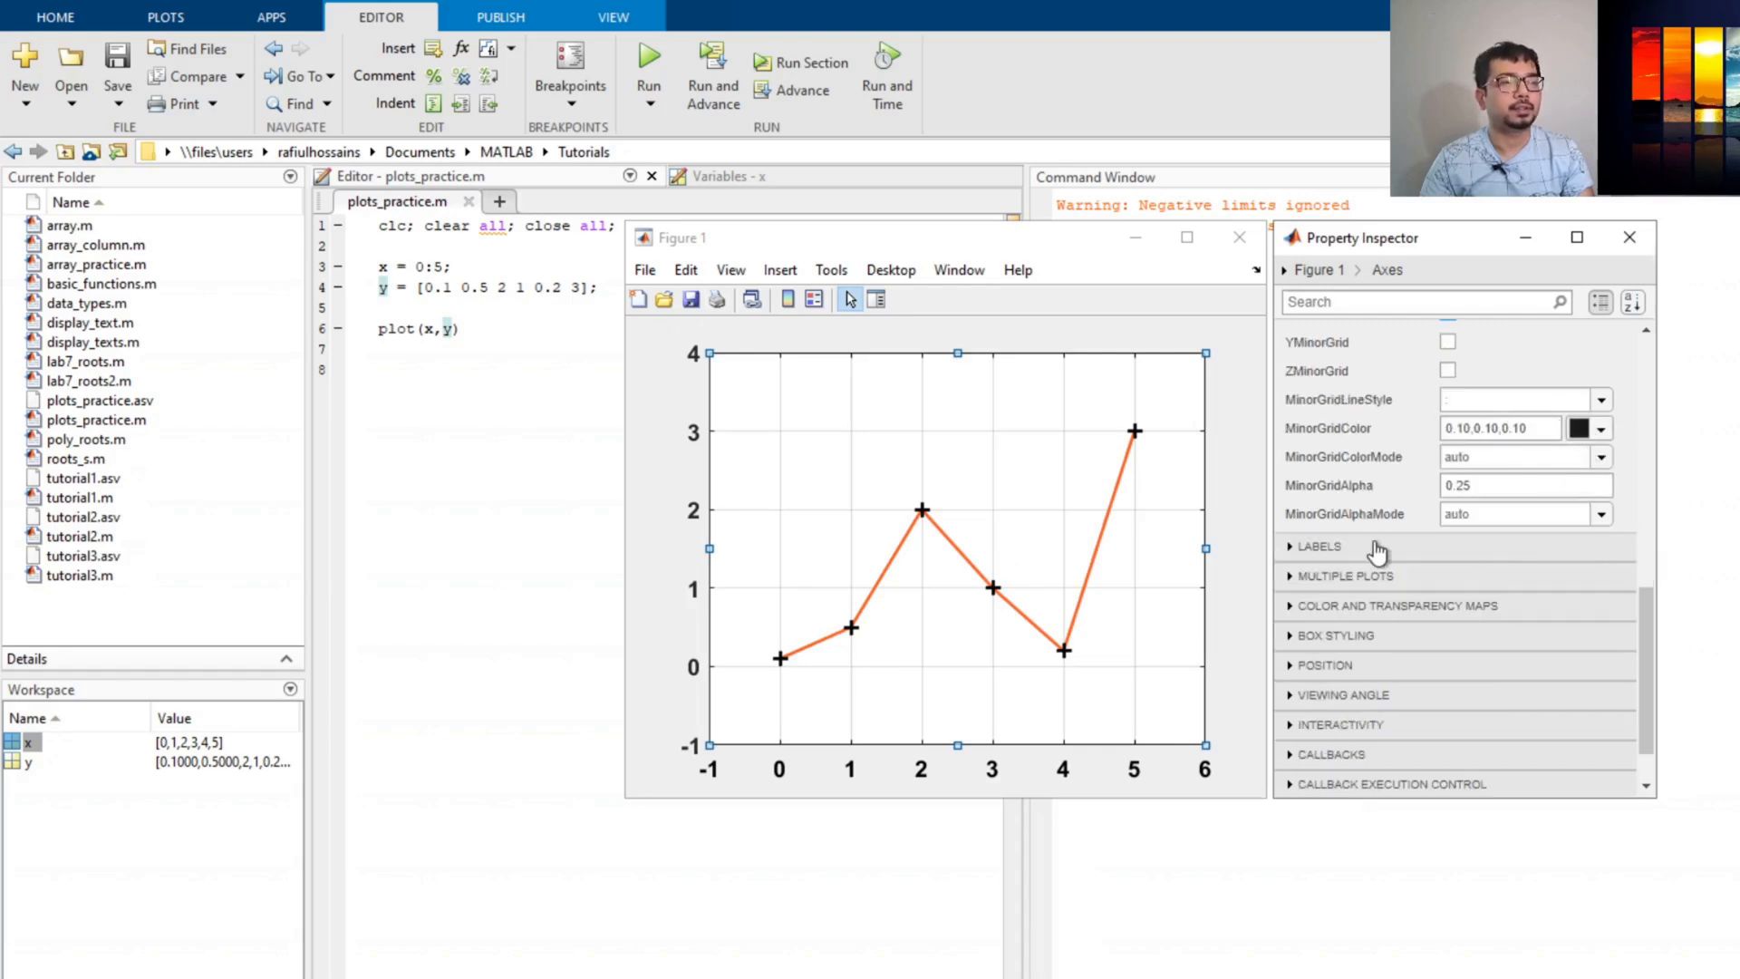
pyautogui.scroll(4, 1428, 492)
pyautogui.scroll(2, 1347, 428)
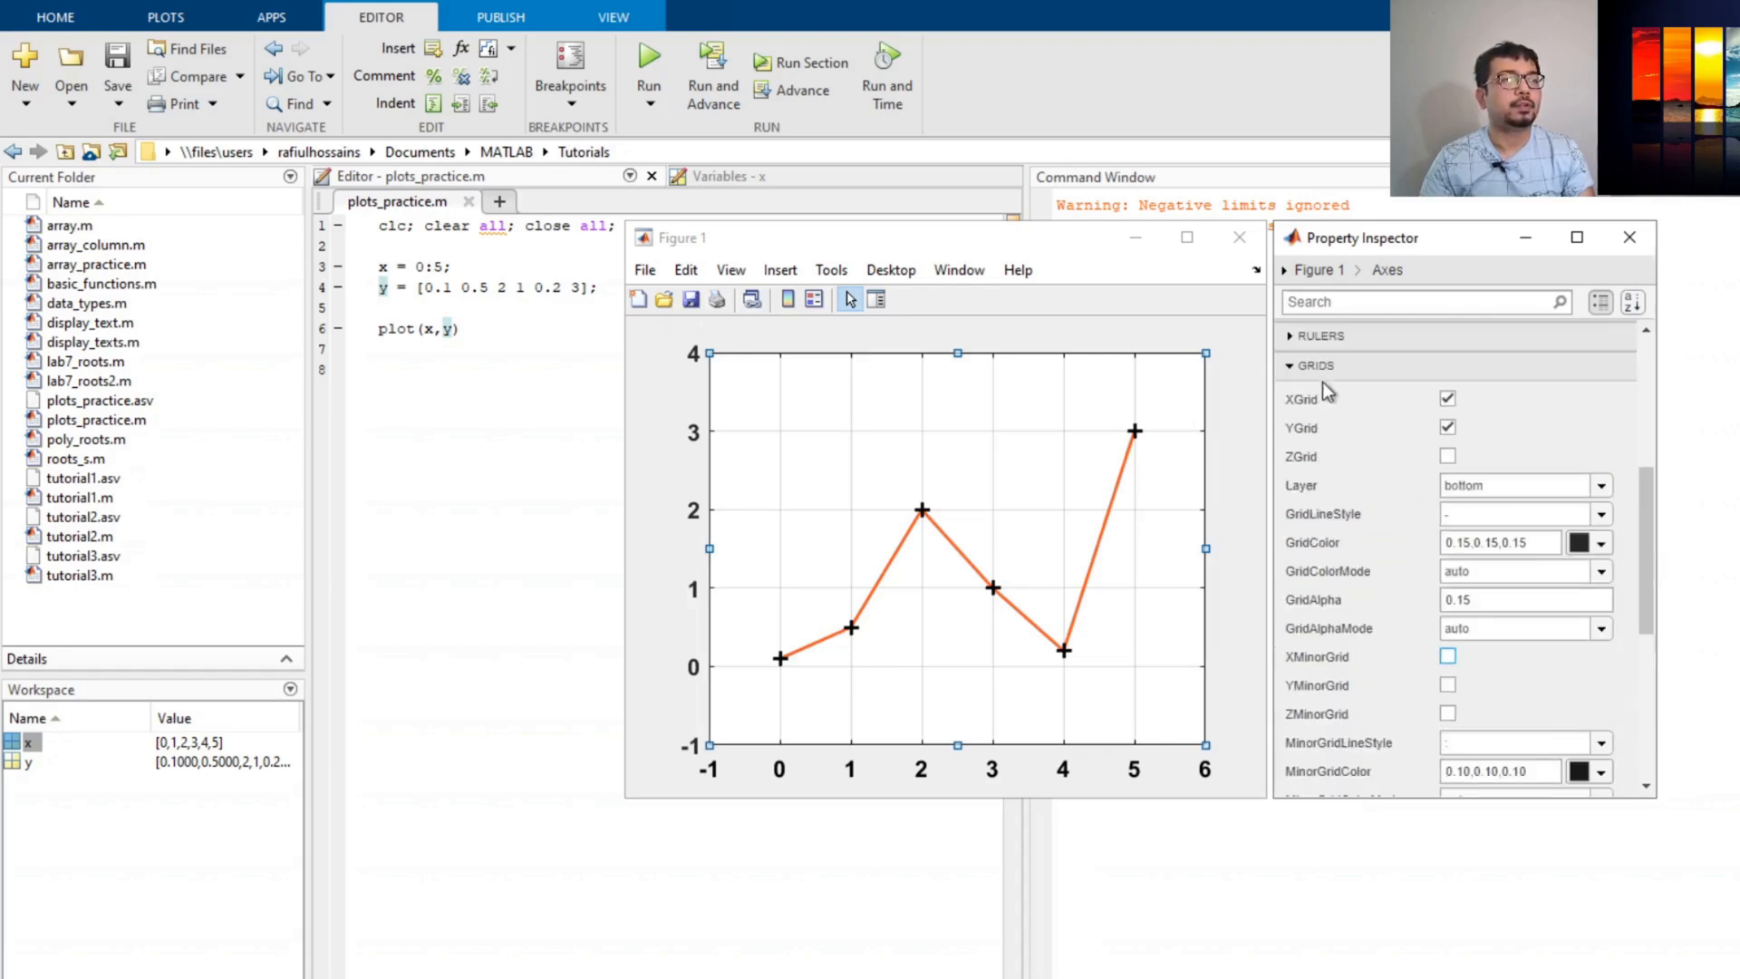
pyautogui.click(1321, 377)
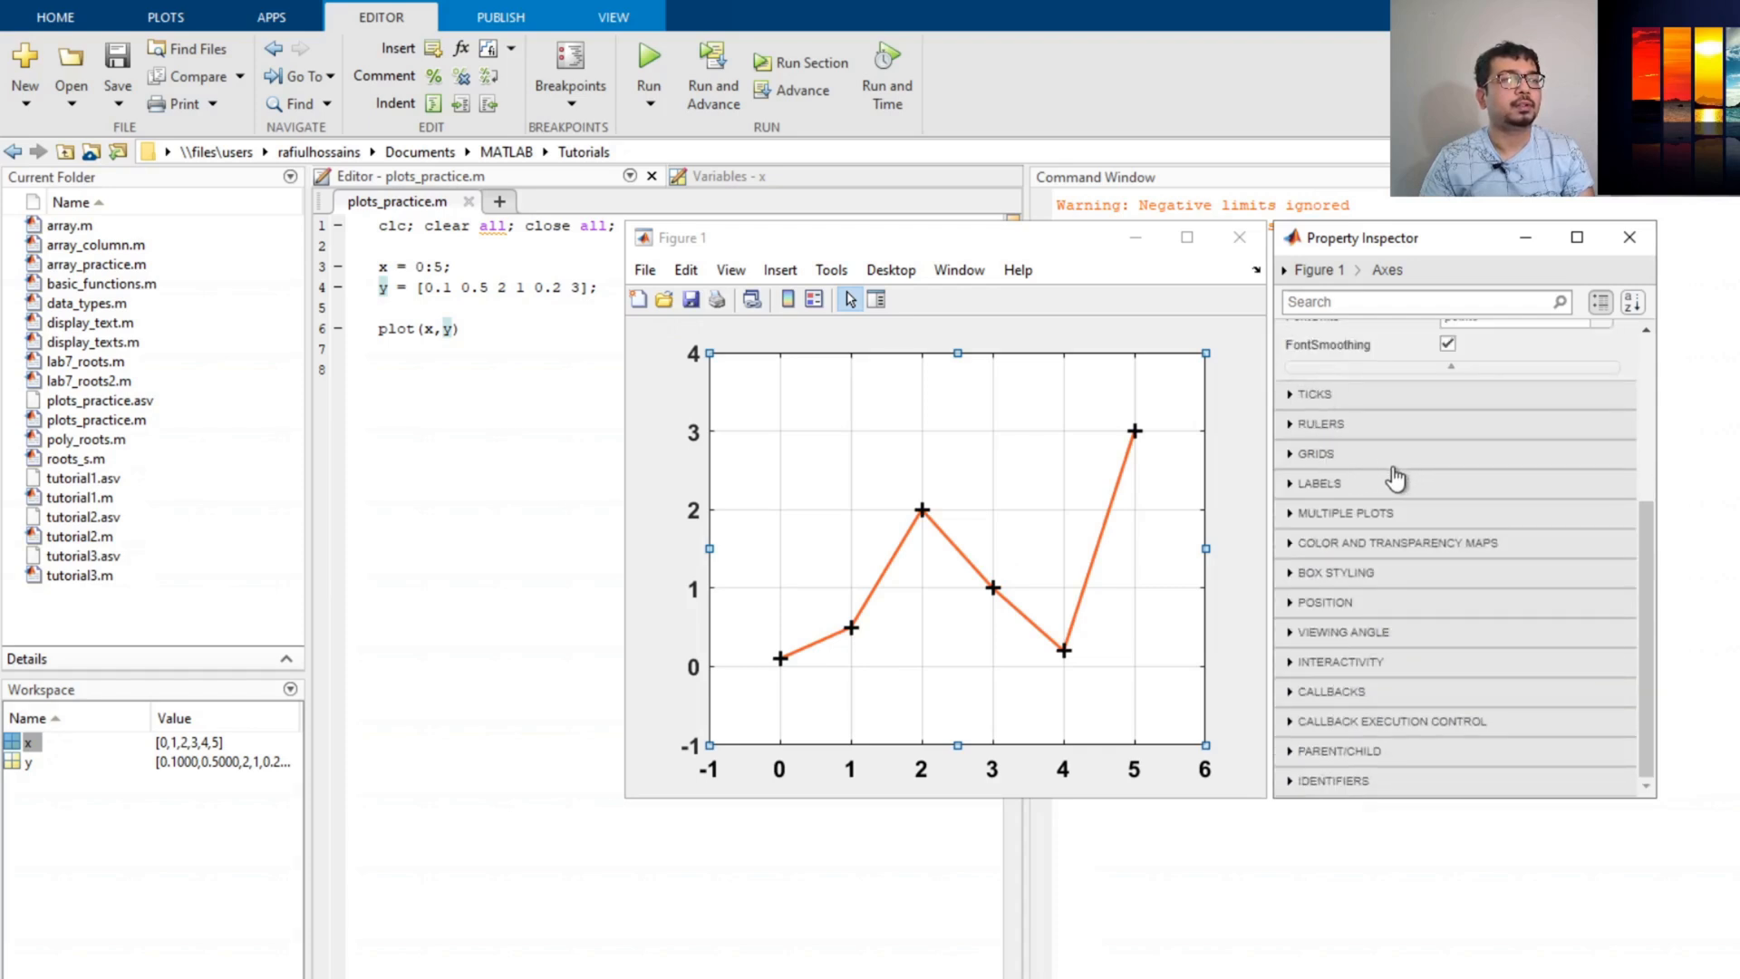
pyautogui.click(1344, 489)
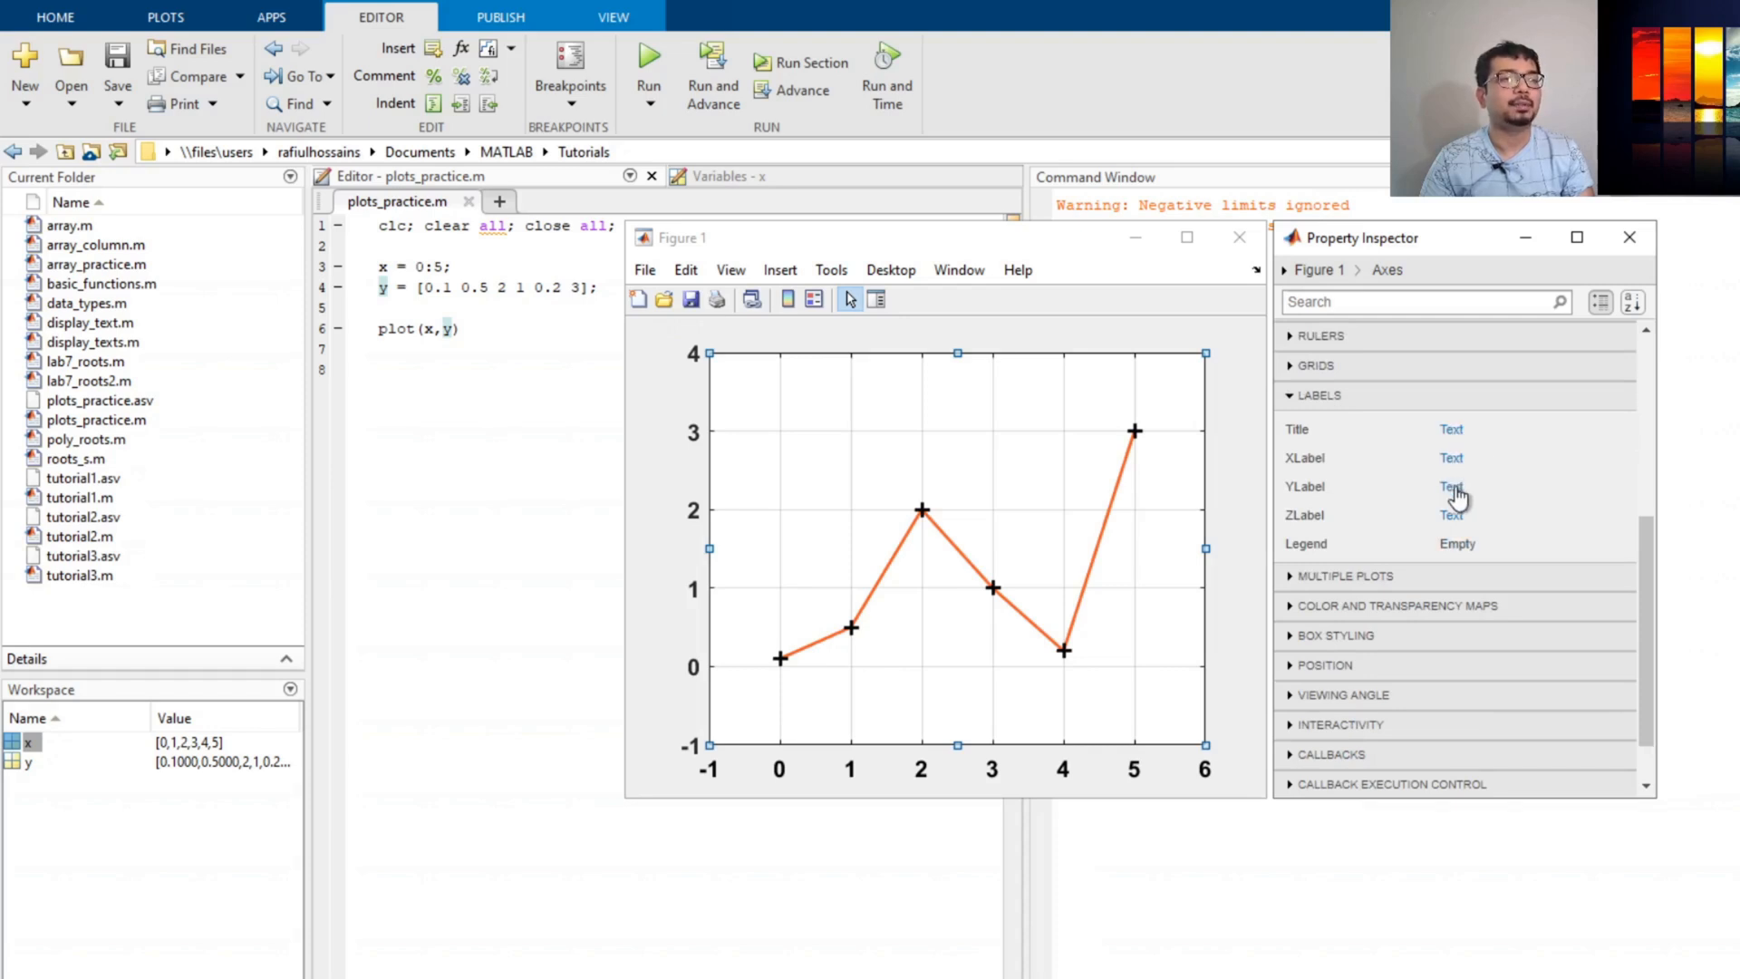
# Open the axes' Title text object and set its string to "X versus Y graph"
pyautogui.click(1455, 431)
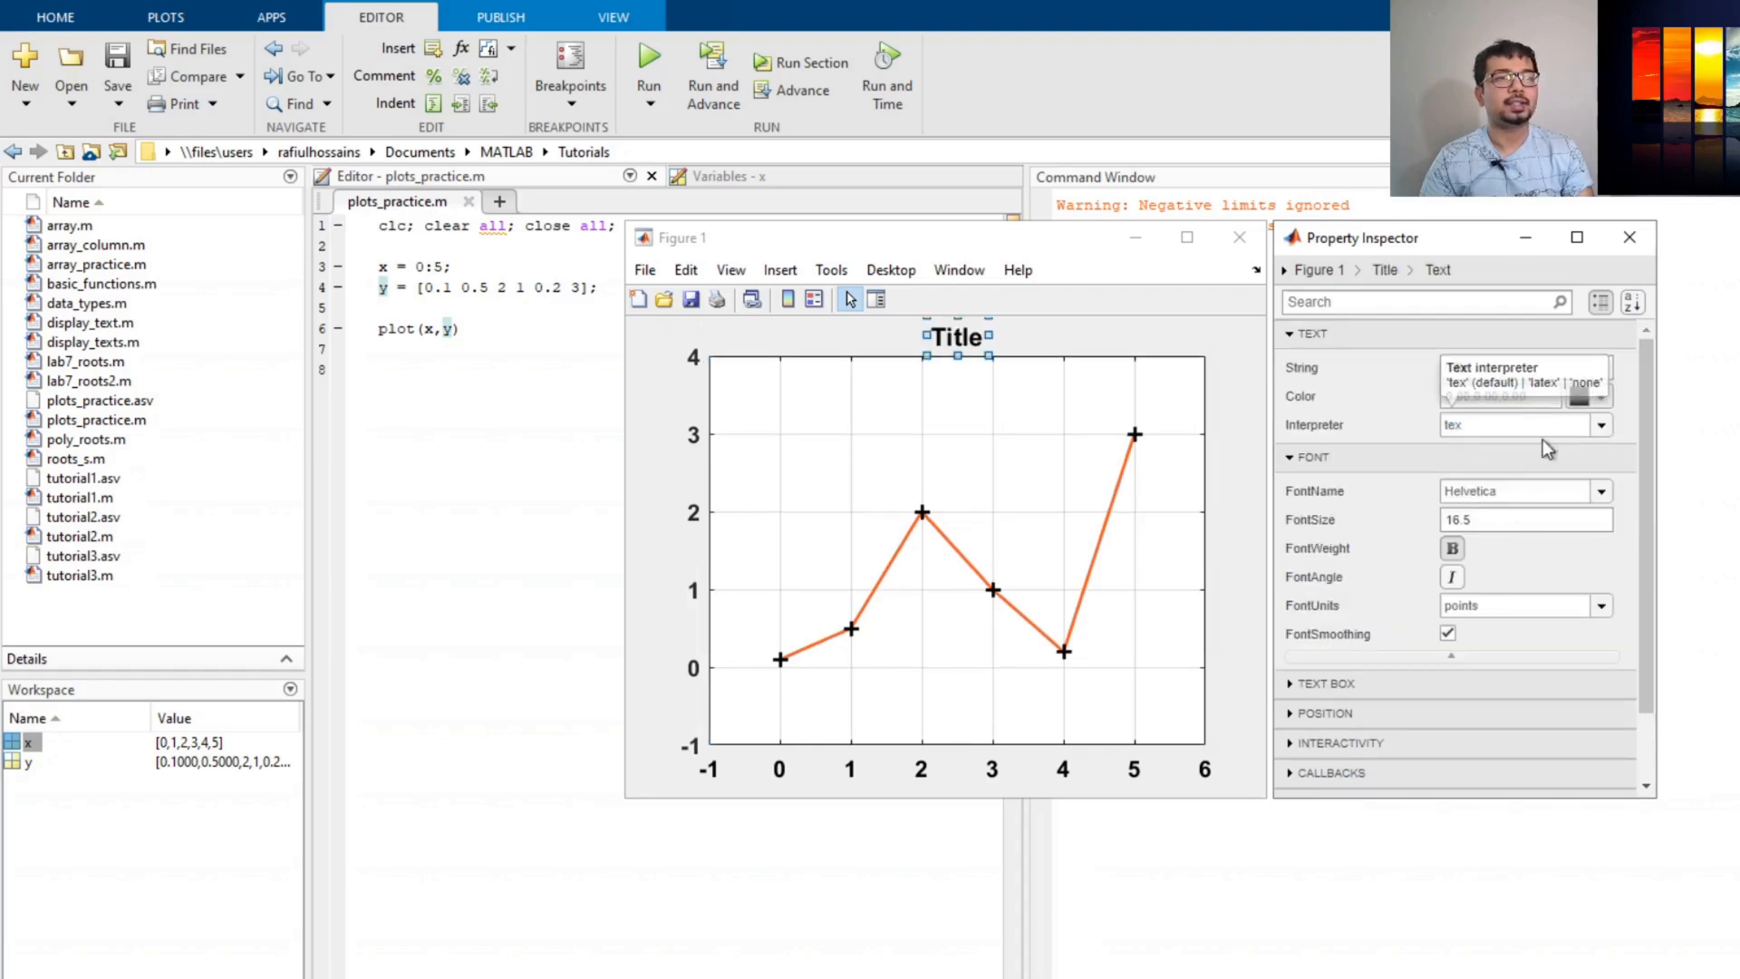
pyautogui.click(1495, 366)
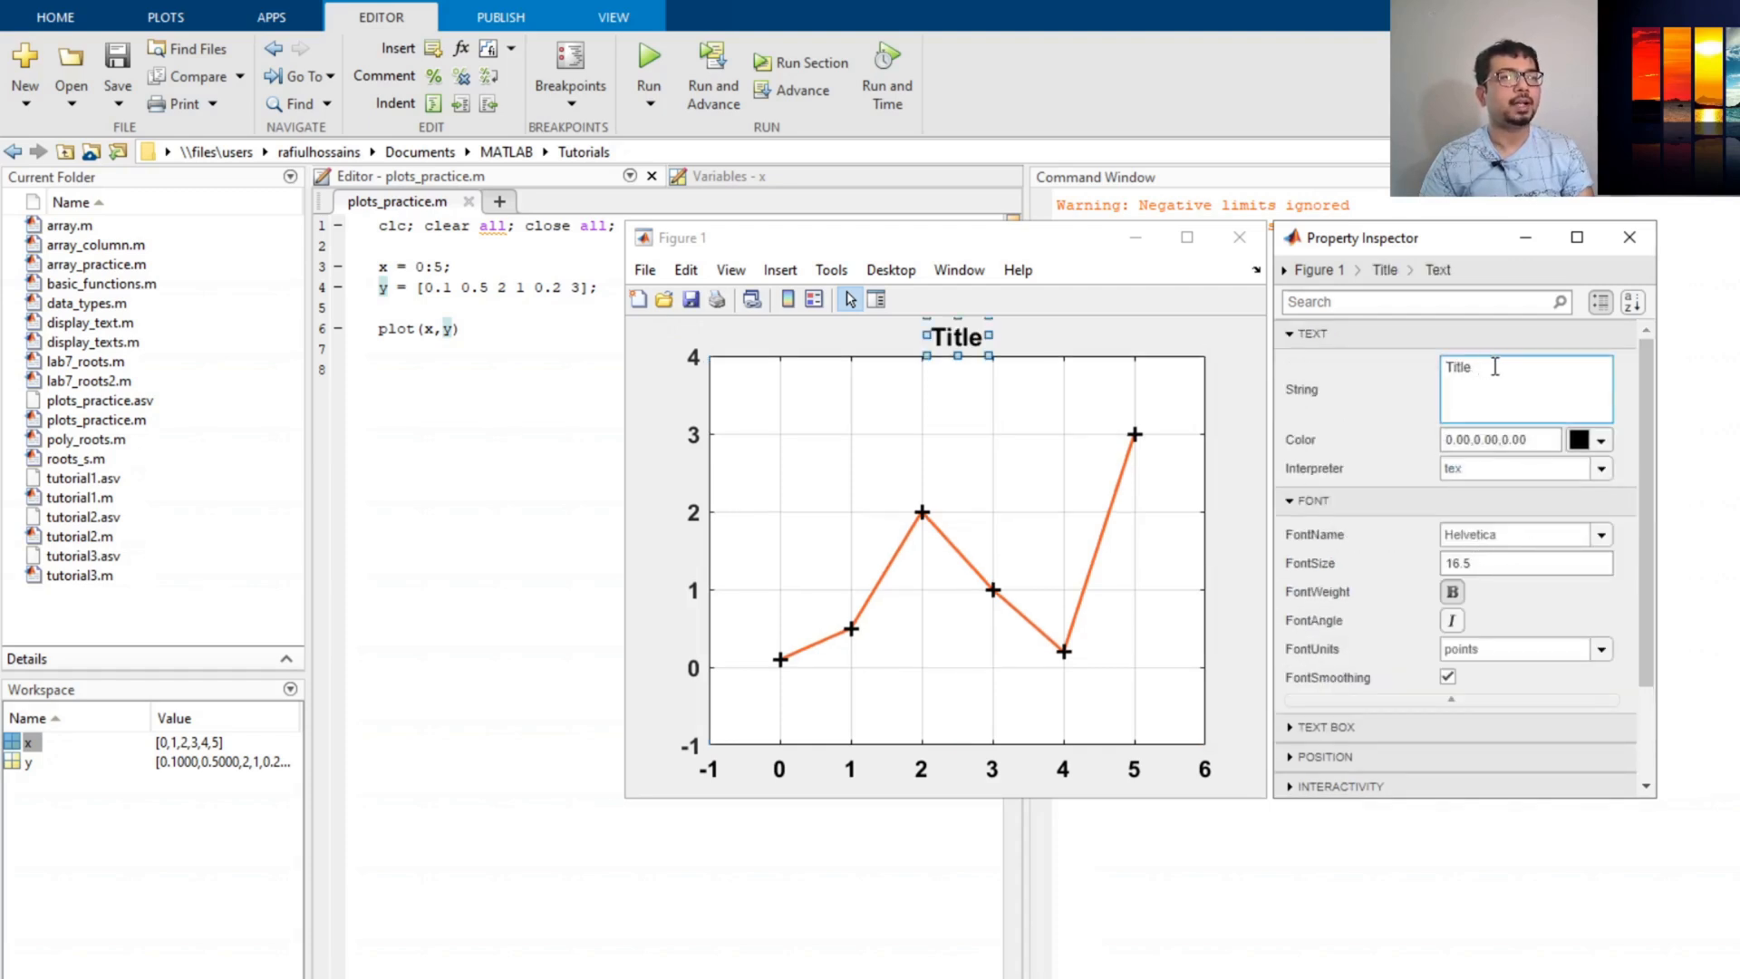
pyautogui.moveTo(1507, 376); pyautogui.dragTo(1427, 378)
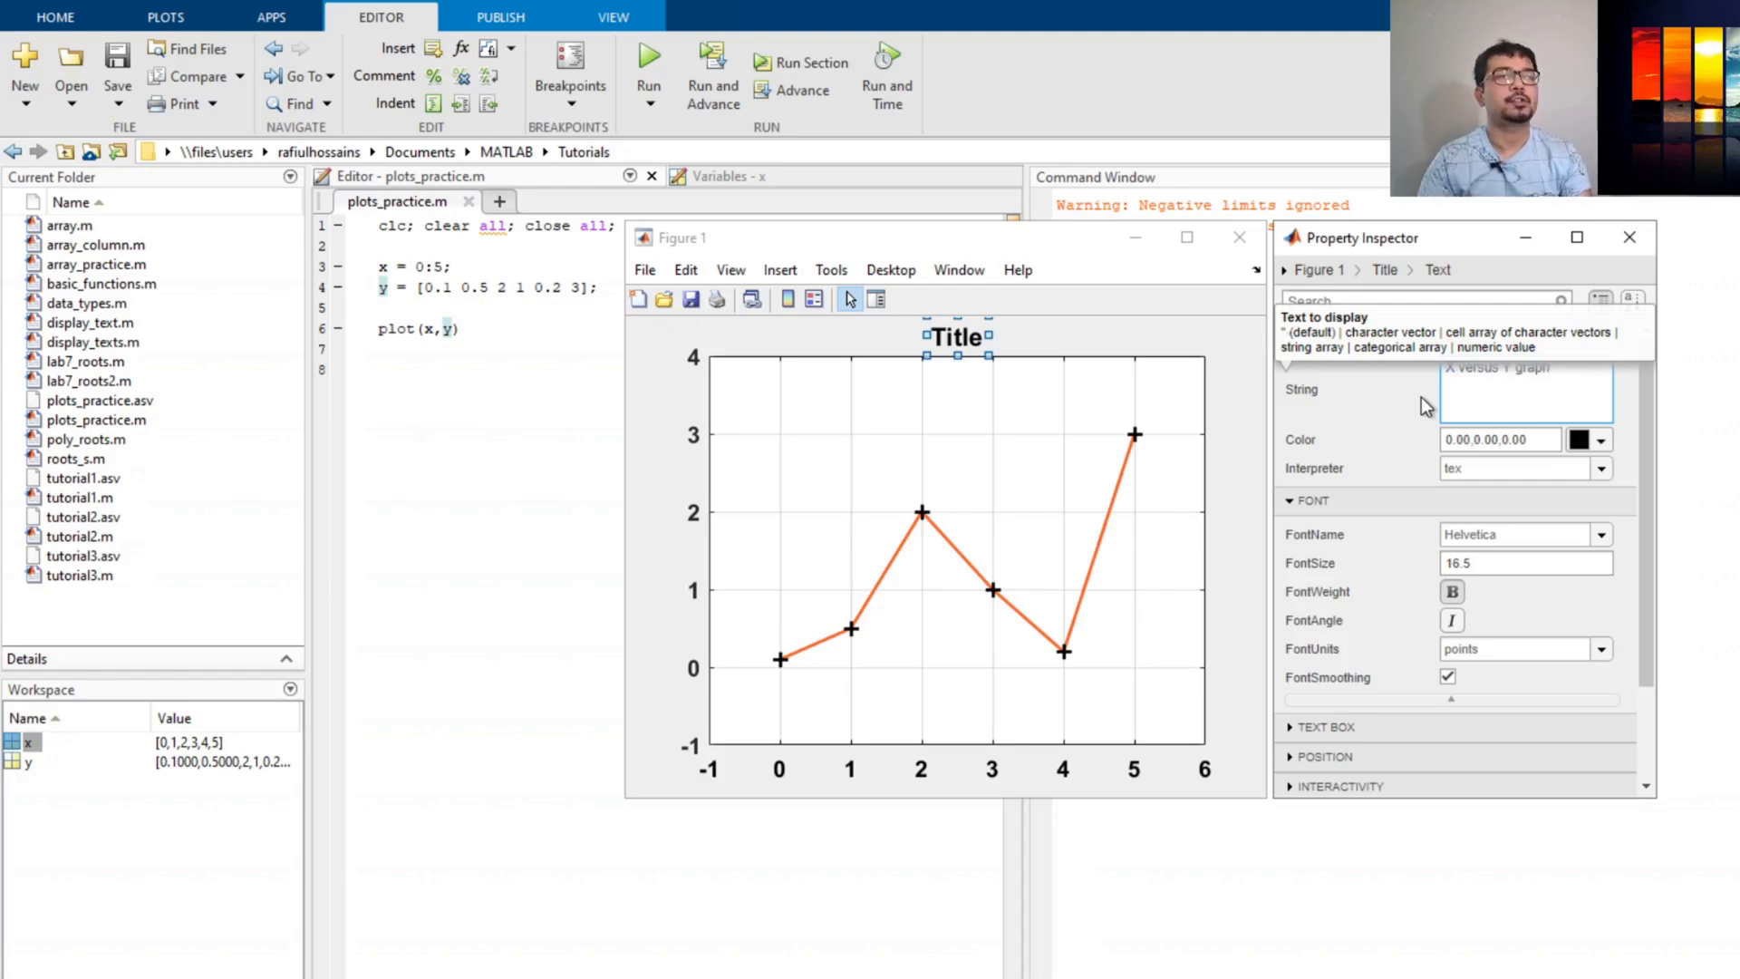
pyautogui.click(1621, 436)
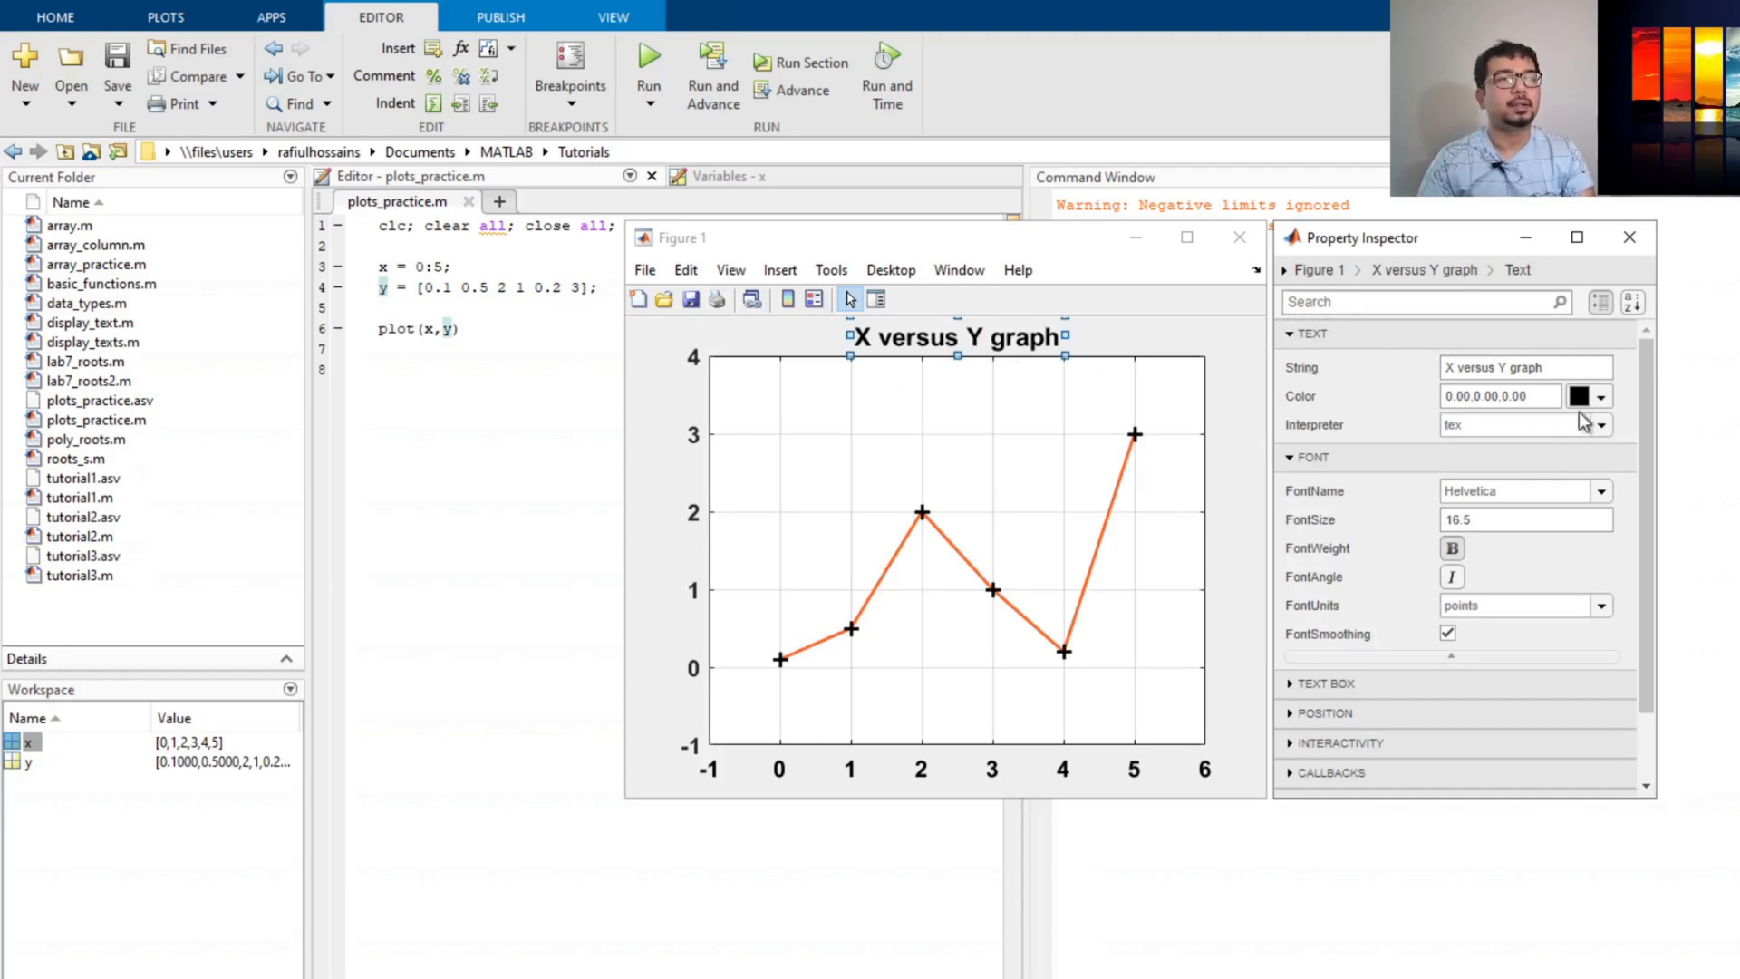
# Check the title's color choices and look through its font and other text properties
pyautogui.click(1602, 398)
pyautogui.click(1602, 399)
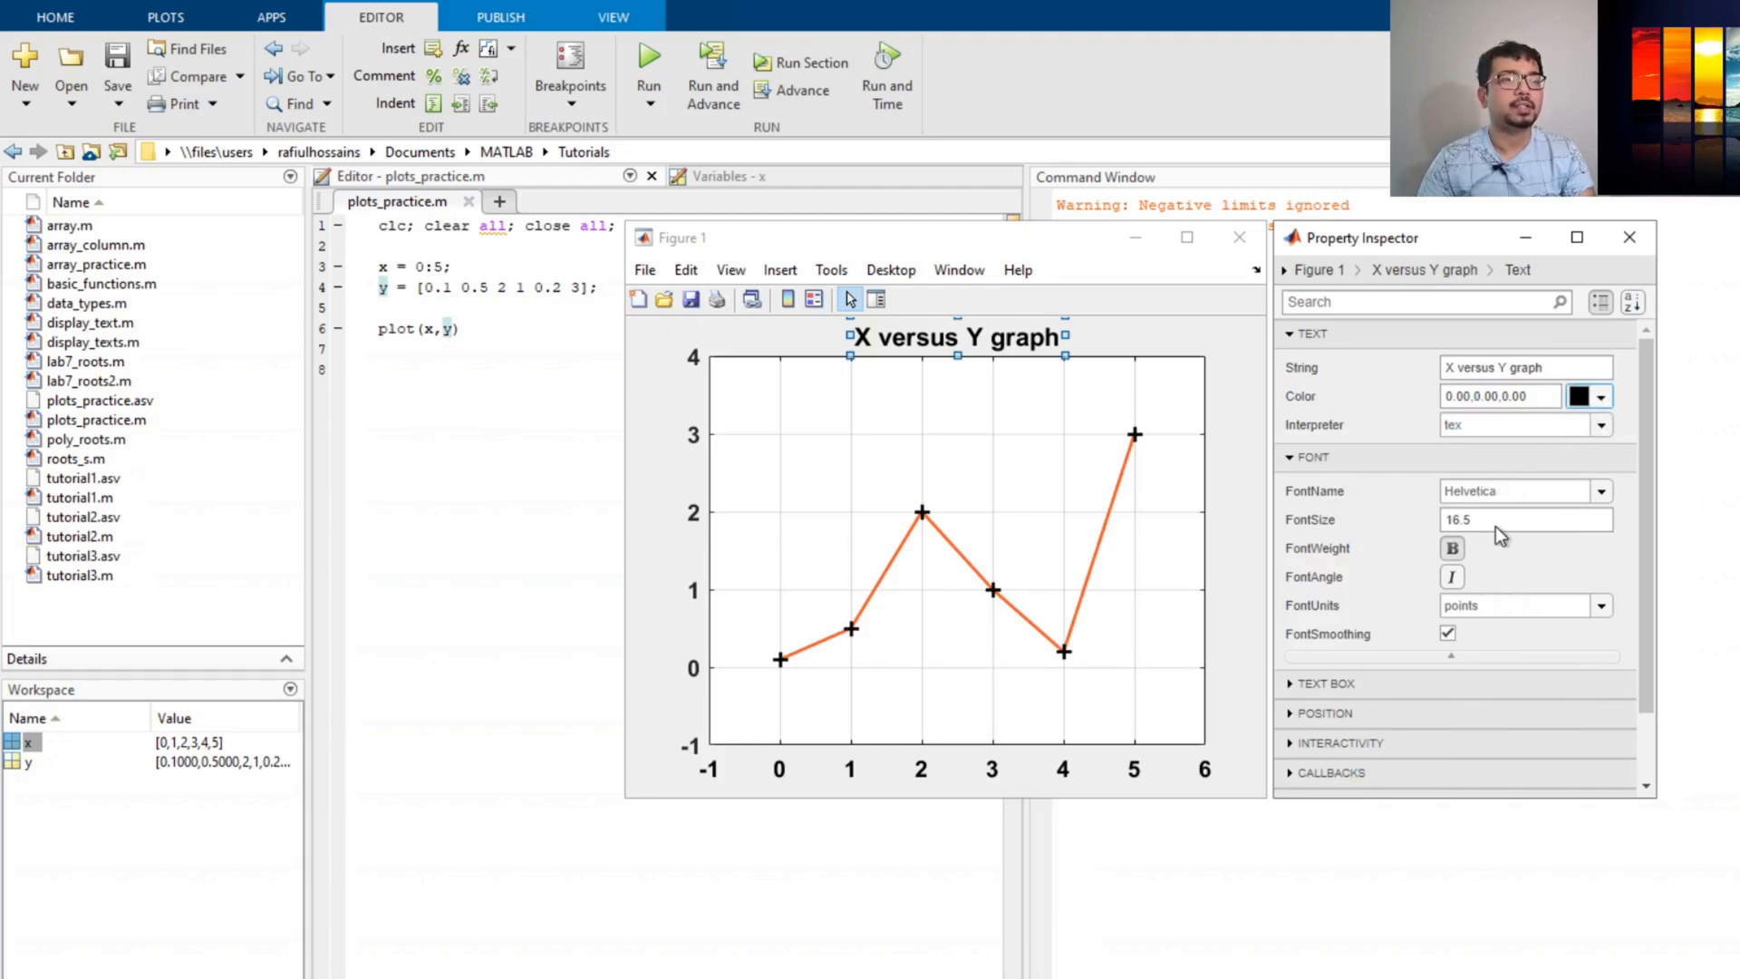
pyautogui.scroll(-2, 1518, 606)
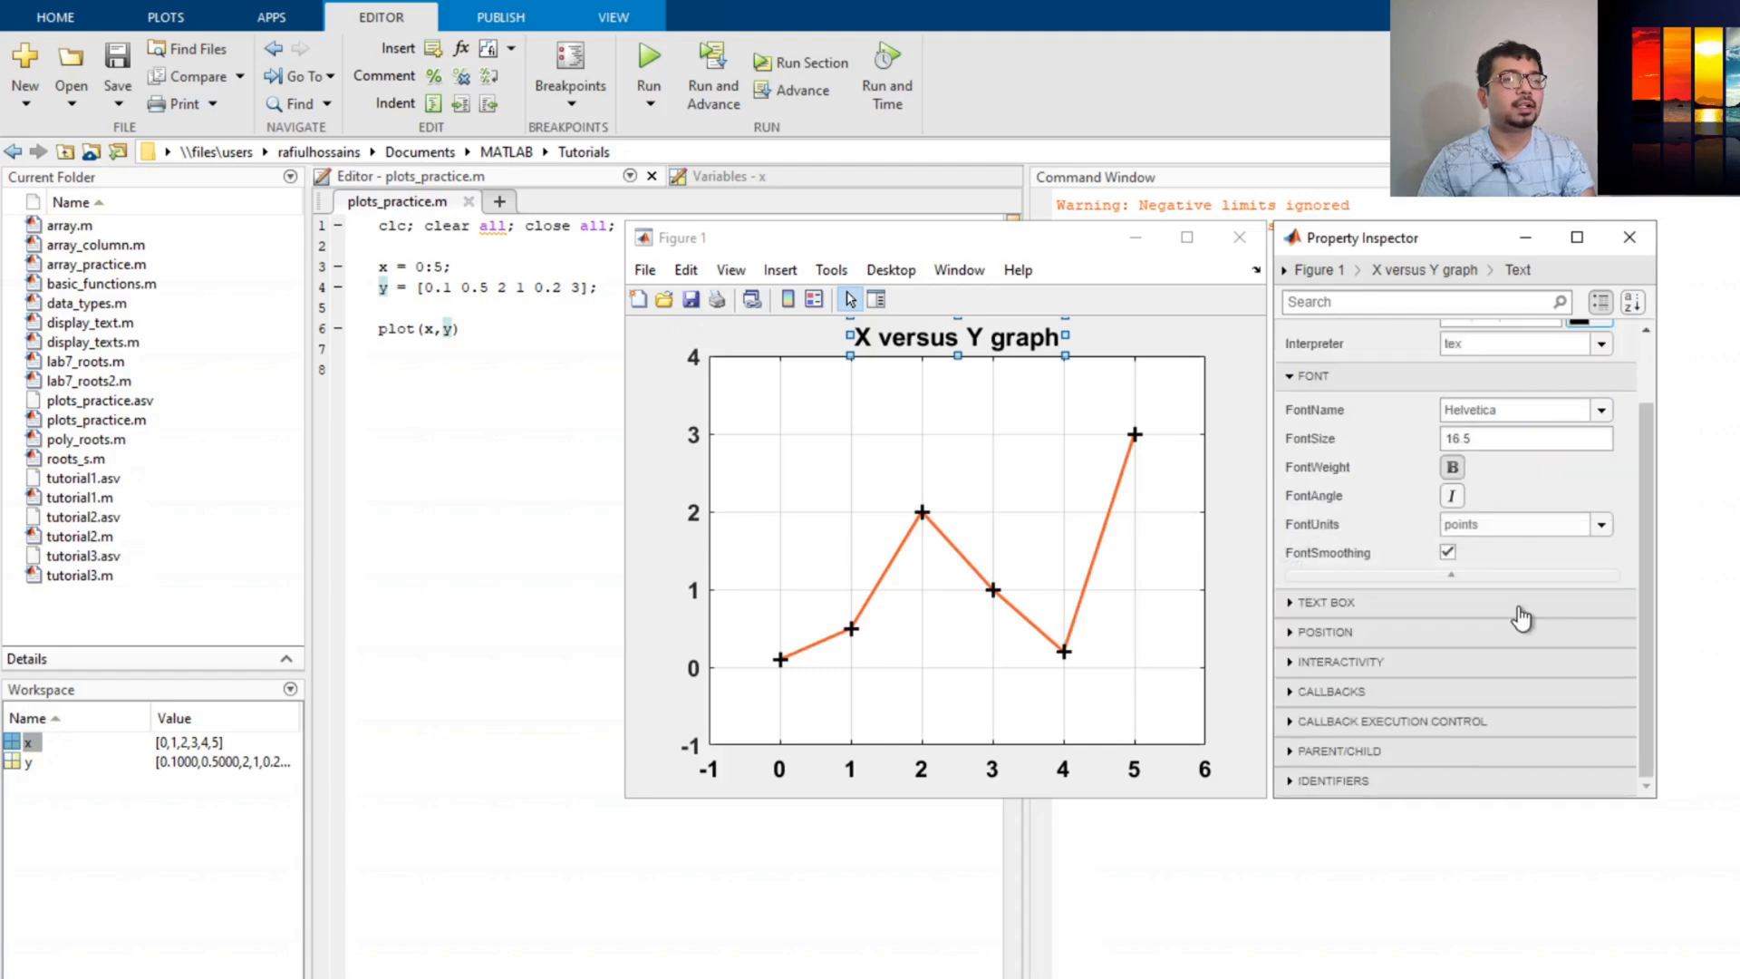
pyautogui.scroll(2, 1515, 609)
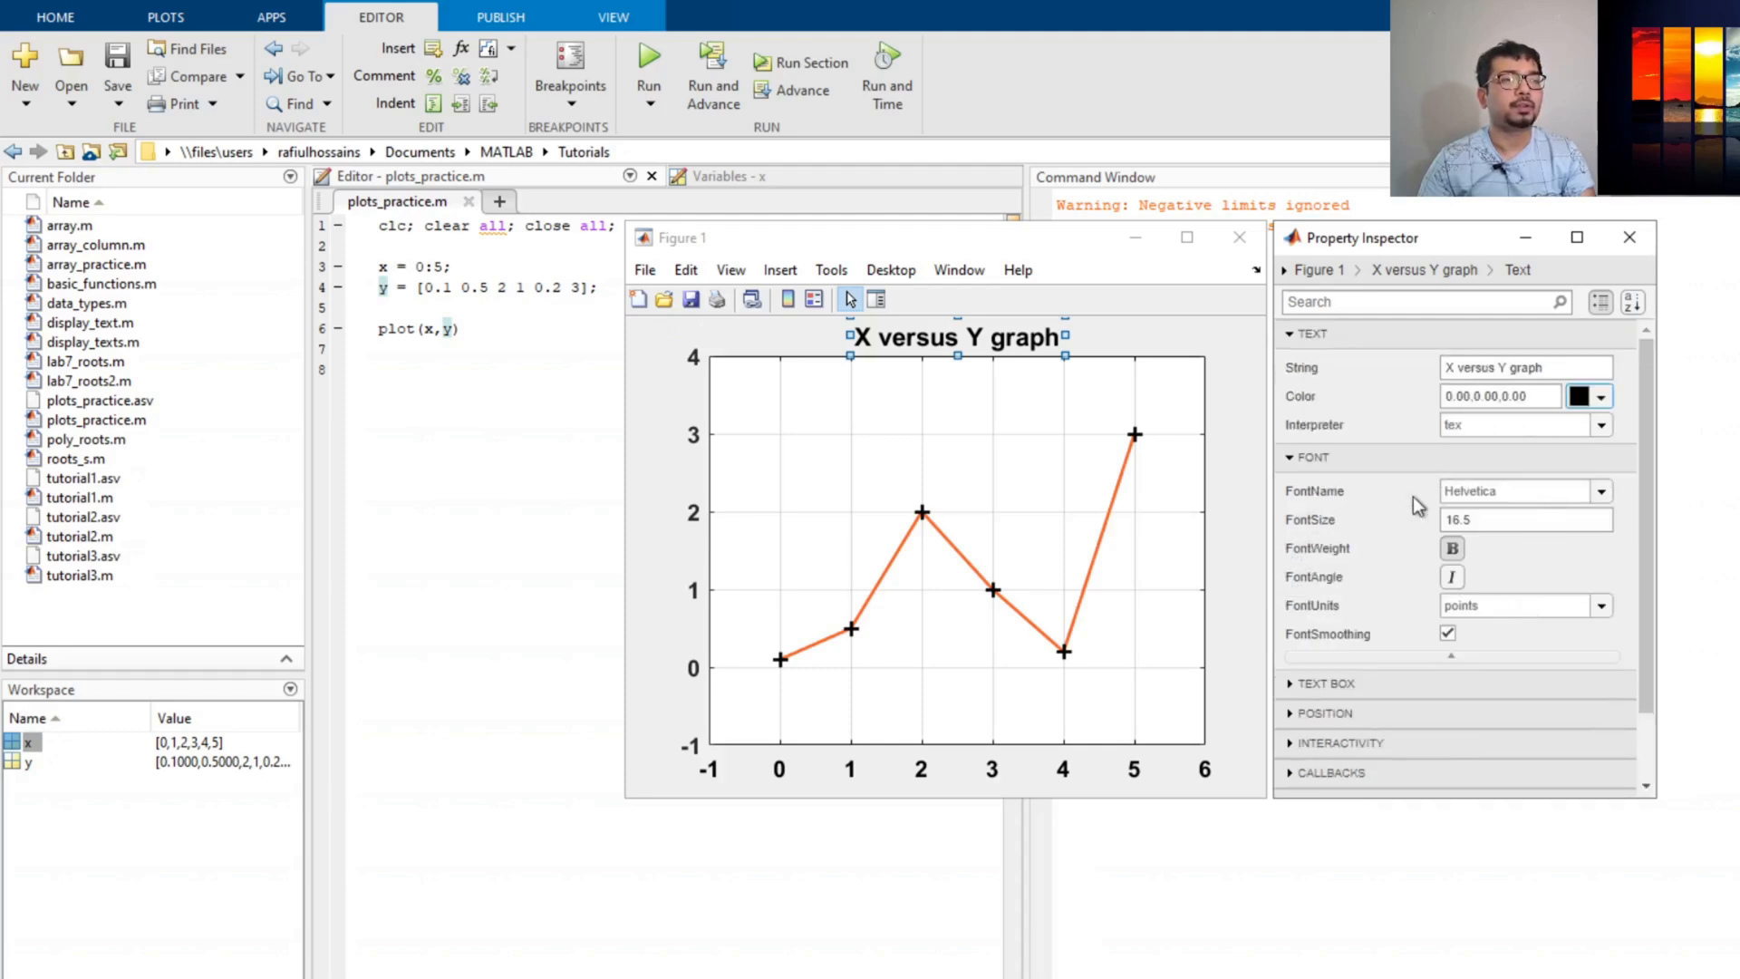
# Try a text box rotation of 45 on the title, and set the rotation back to 0
pyautogui.scroll(-2, 1452, 539)
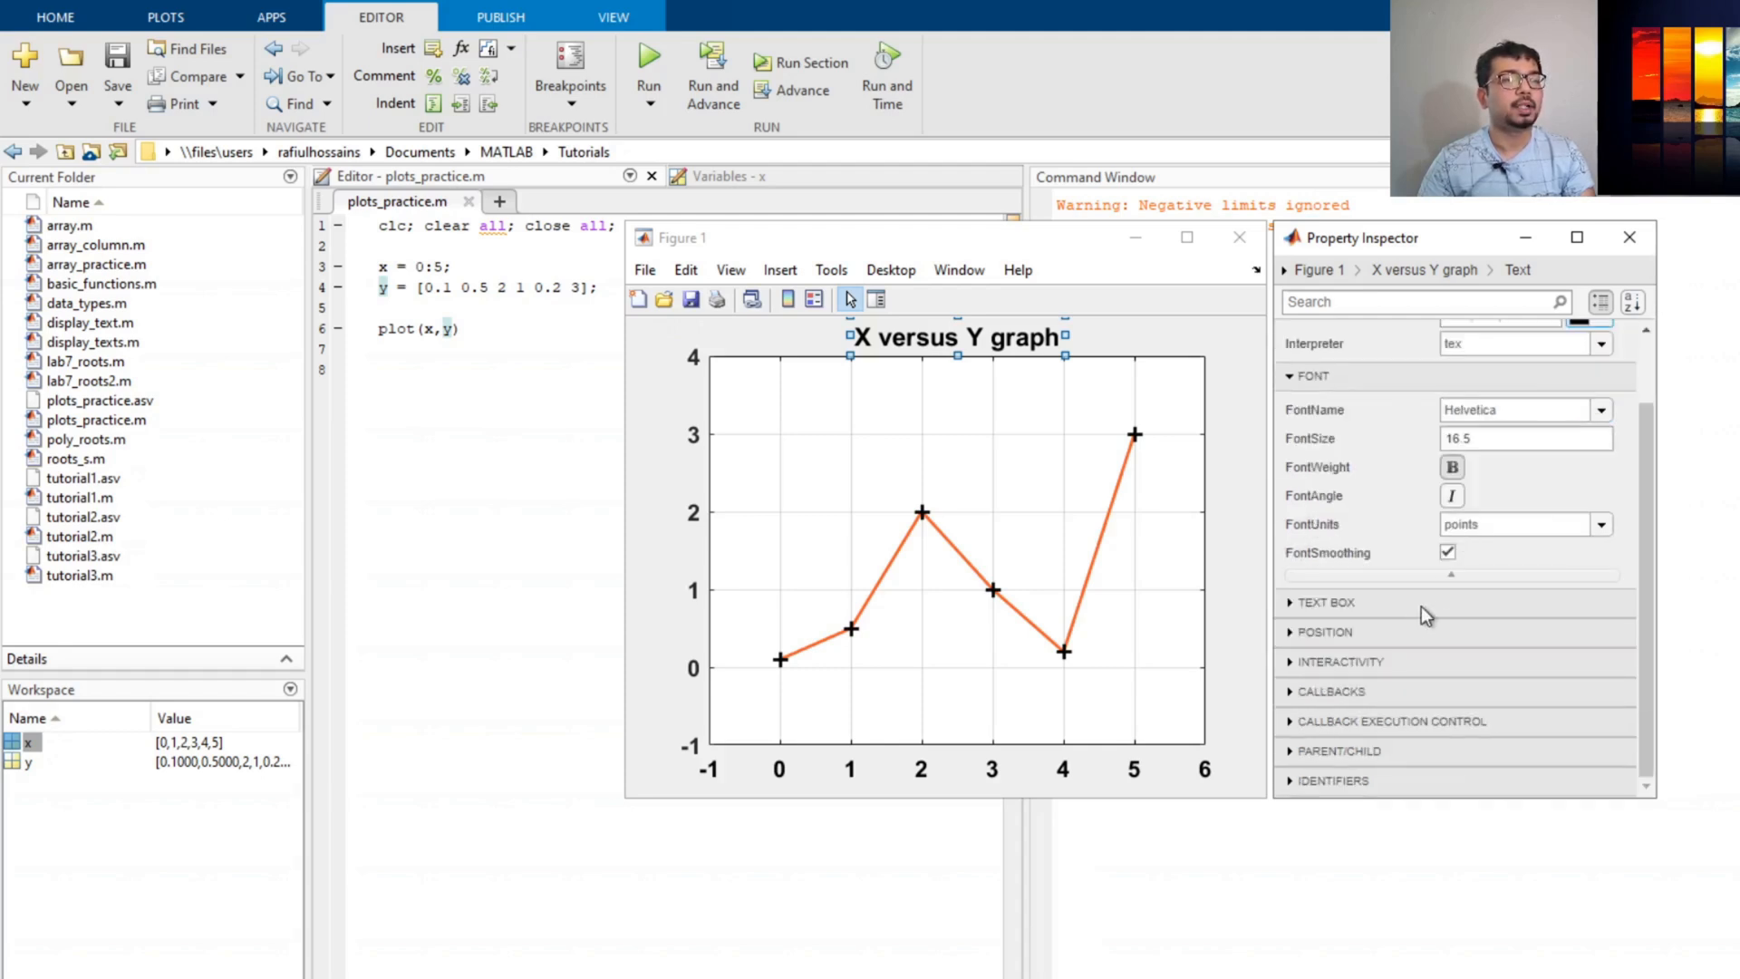
pyautogui.click(1389, 614)
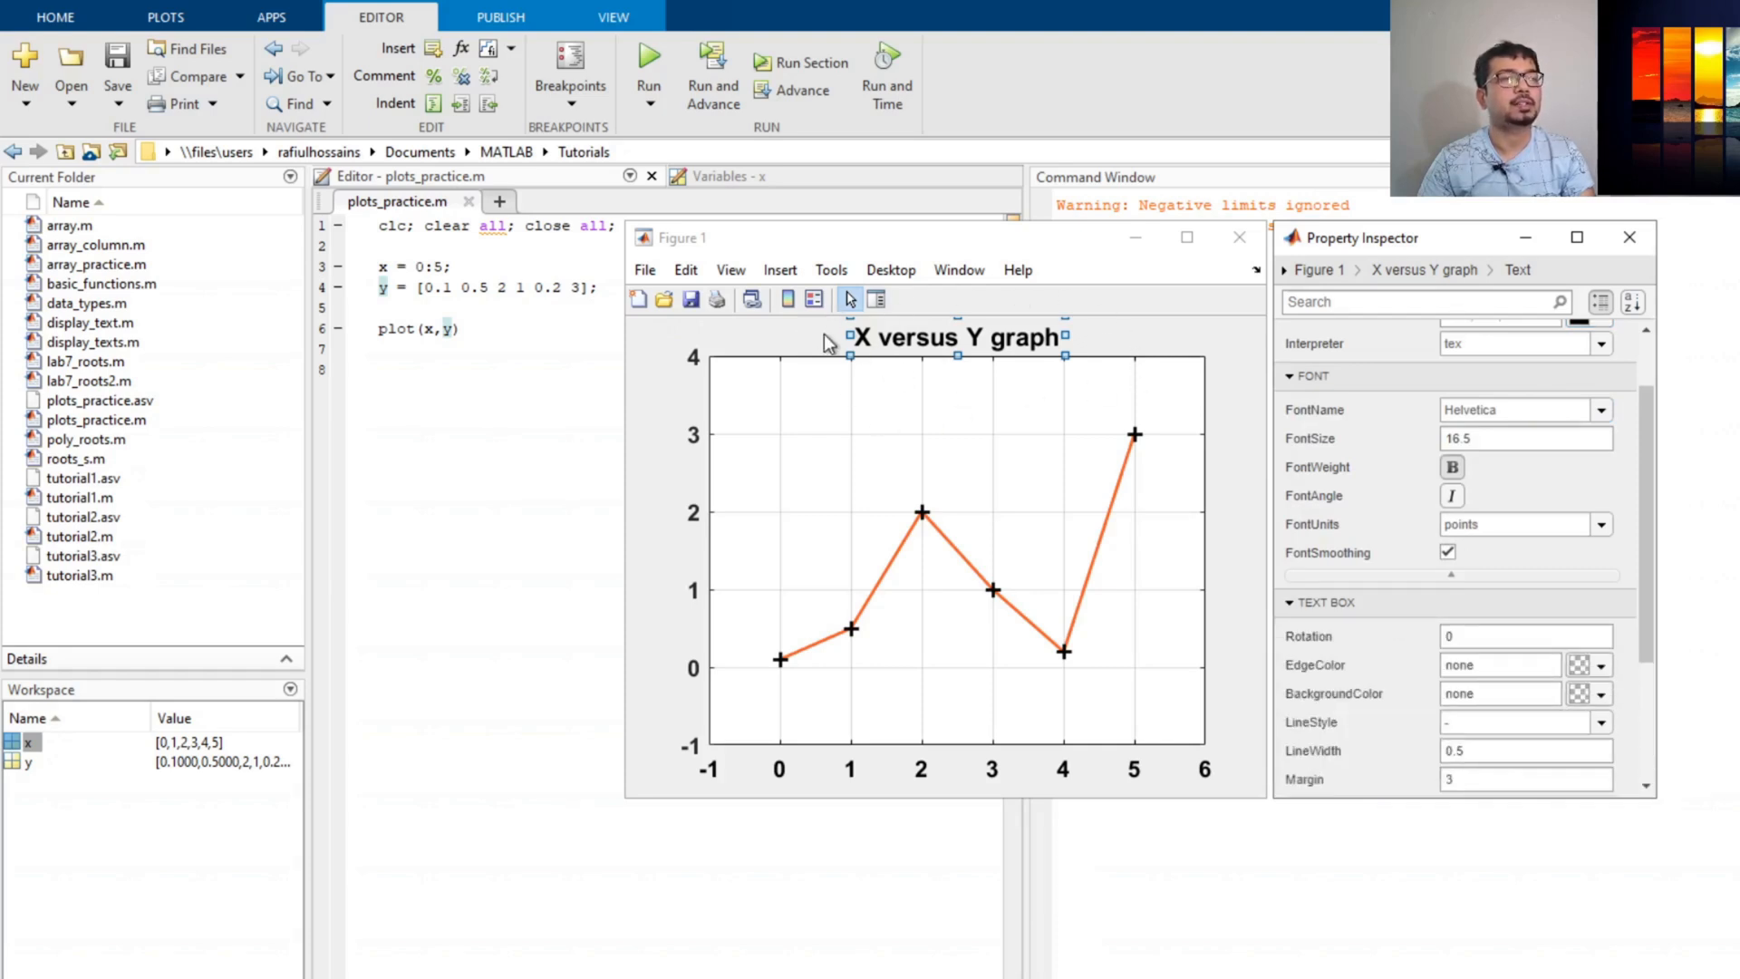
pyautogui.click(1509, 639)
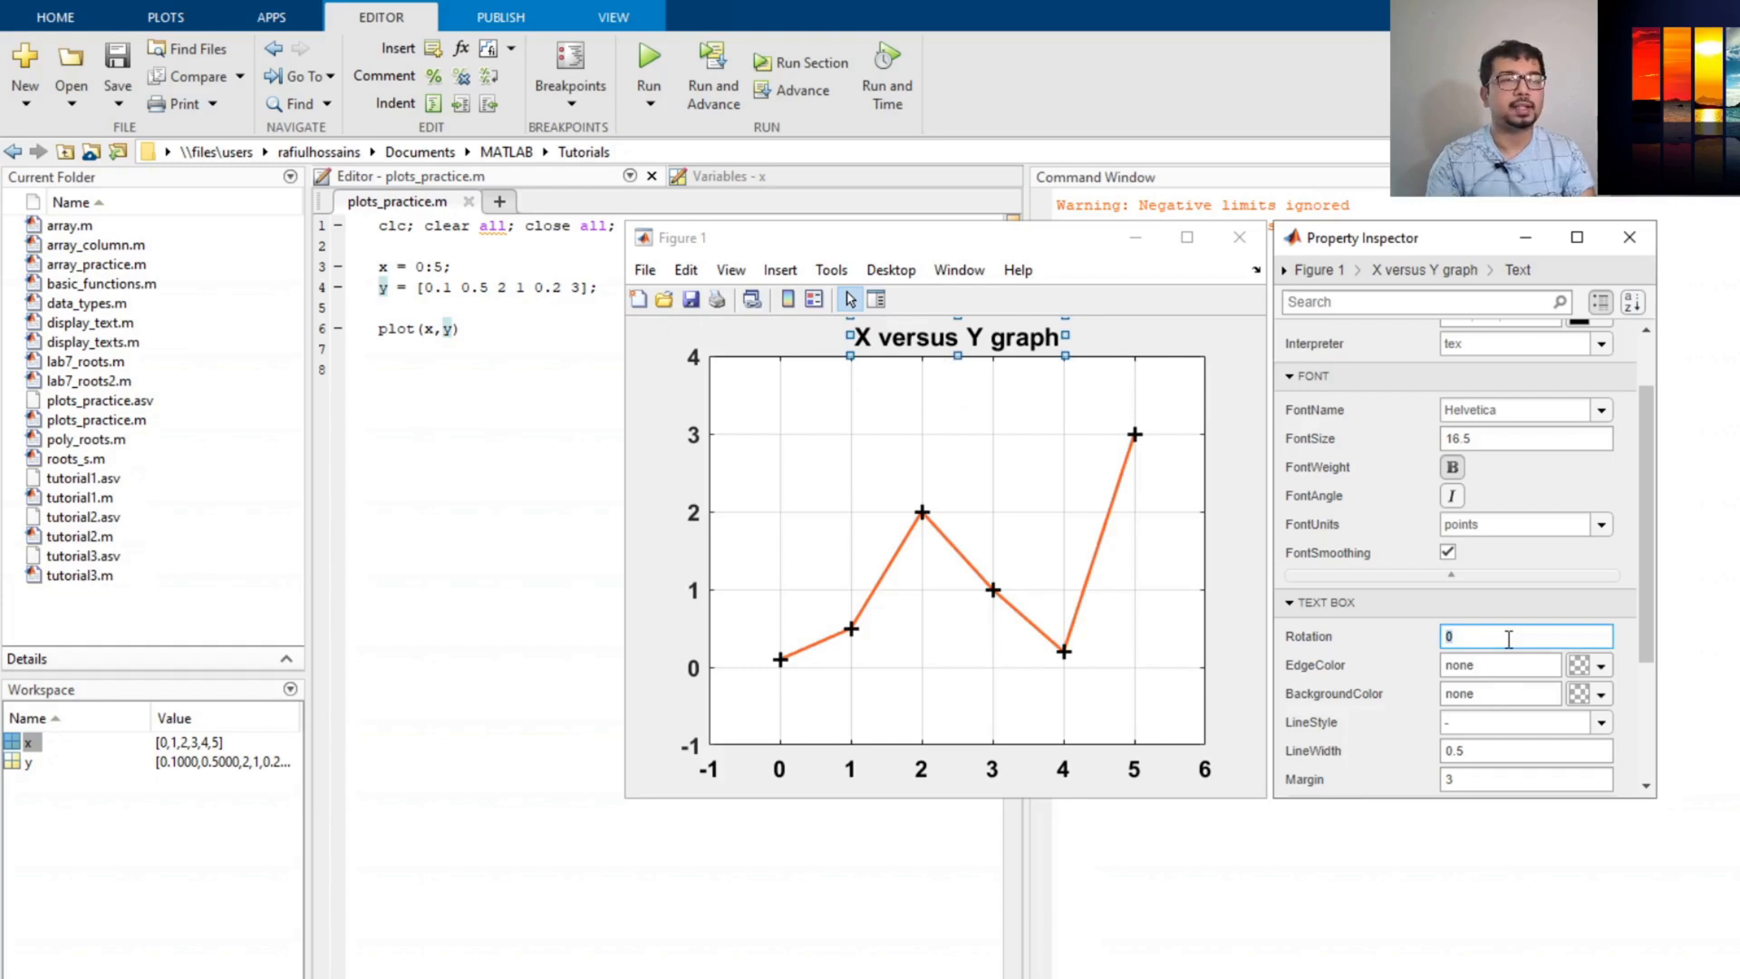
pyautogui.write('45')
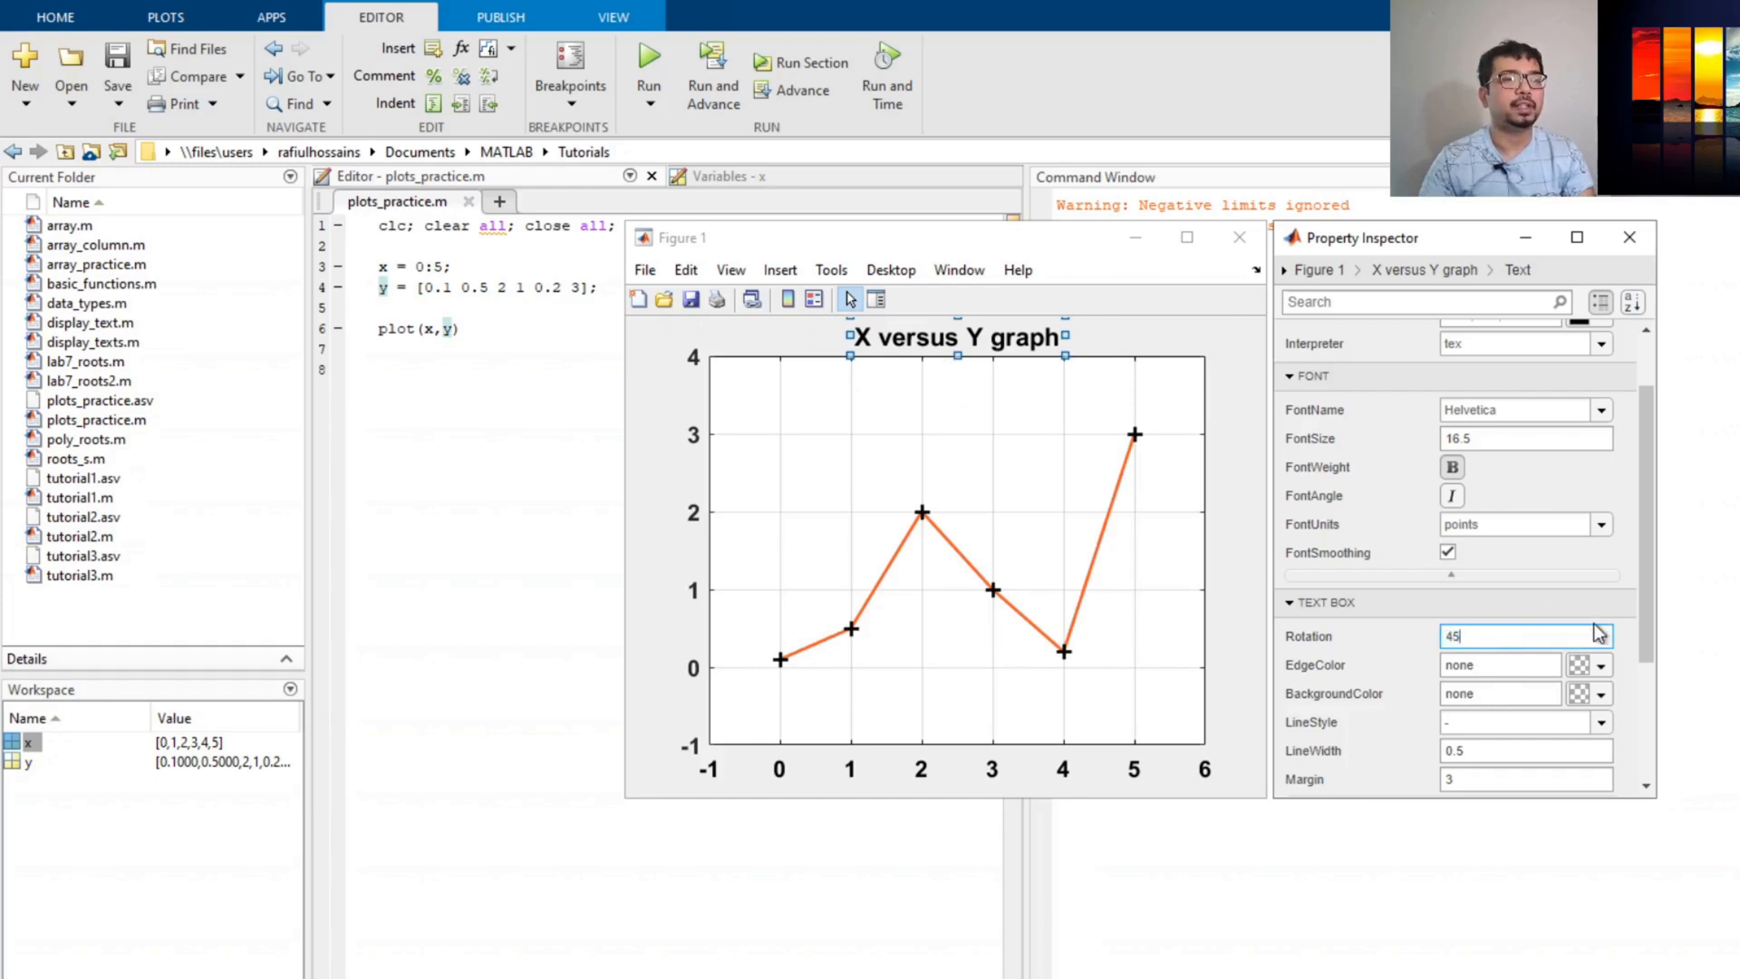
pyautogui.press('Return')
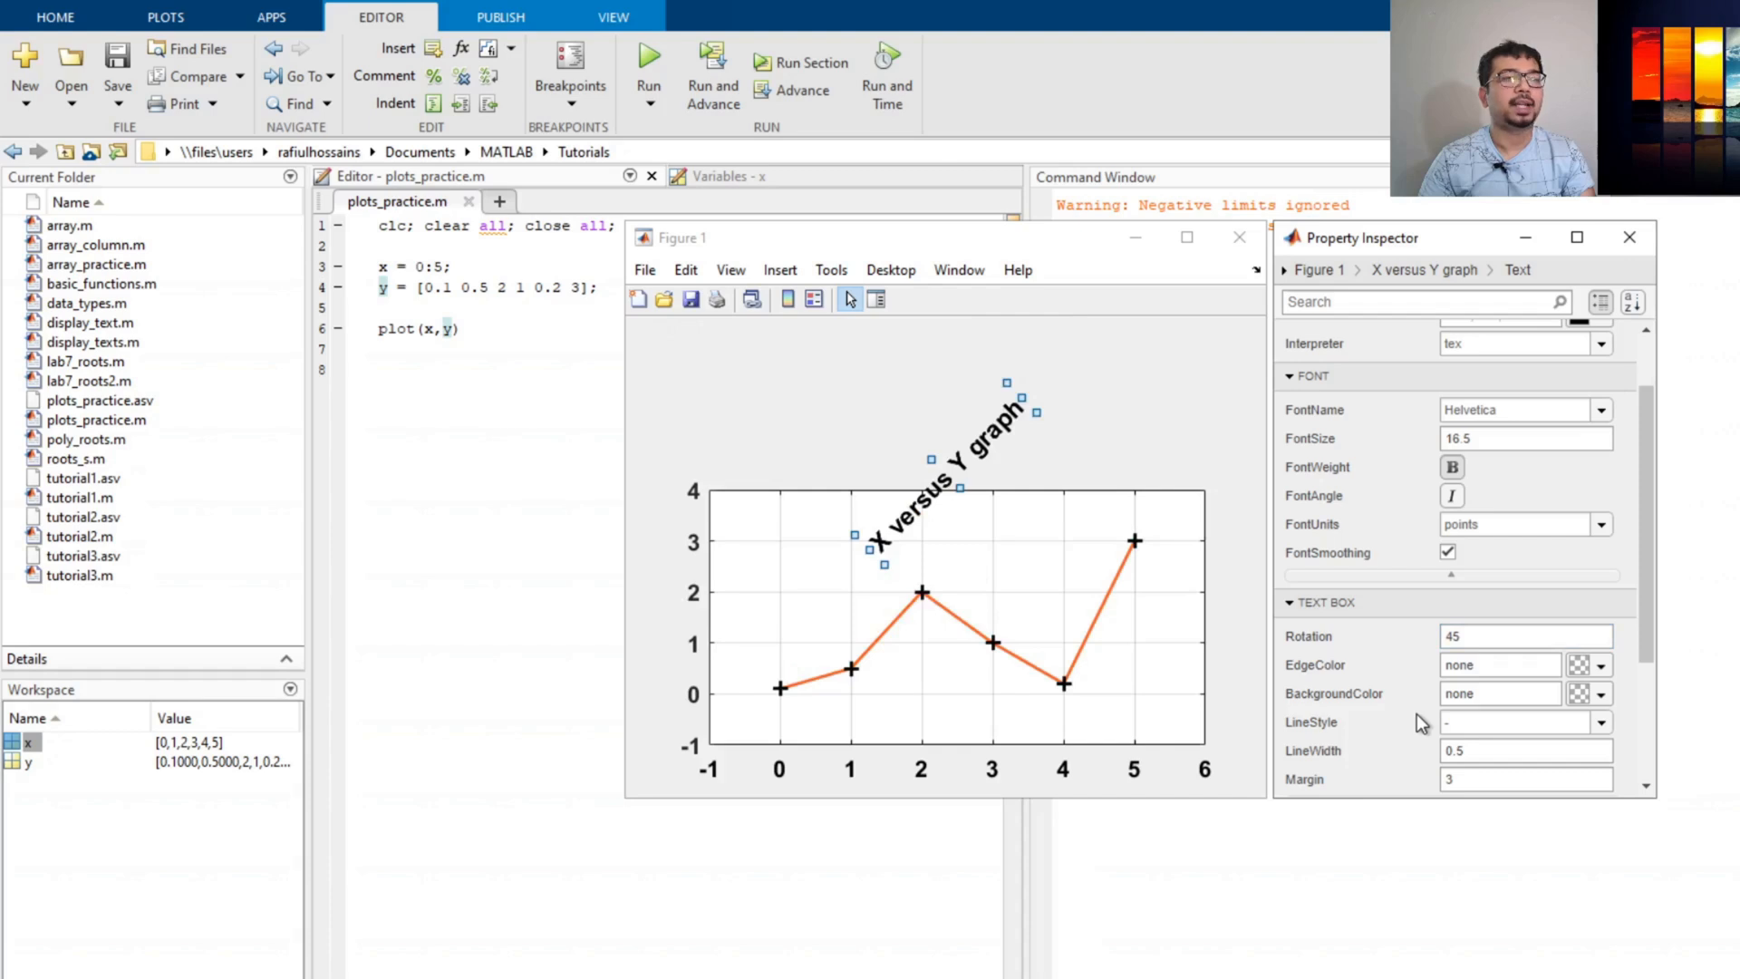
pyautogui.click(1488, 635)
pyautogui.write('0')
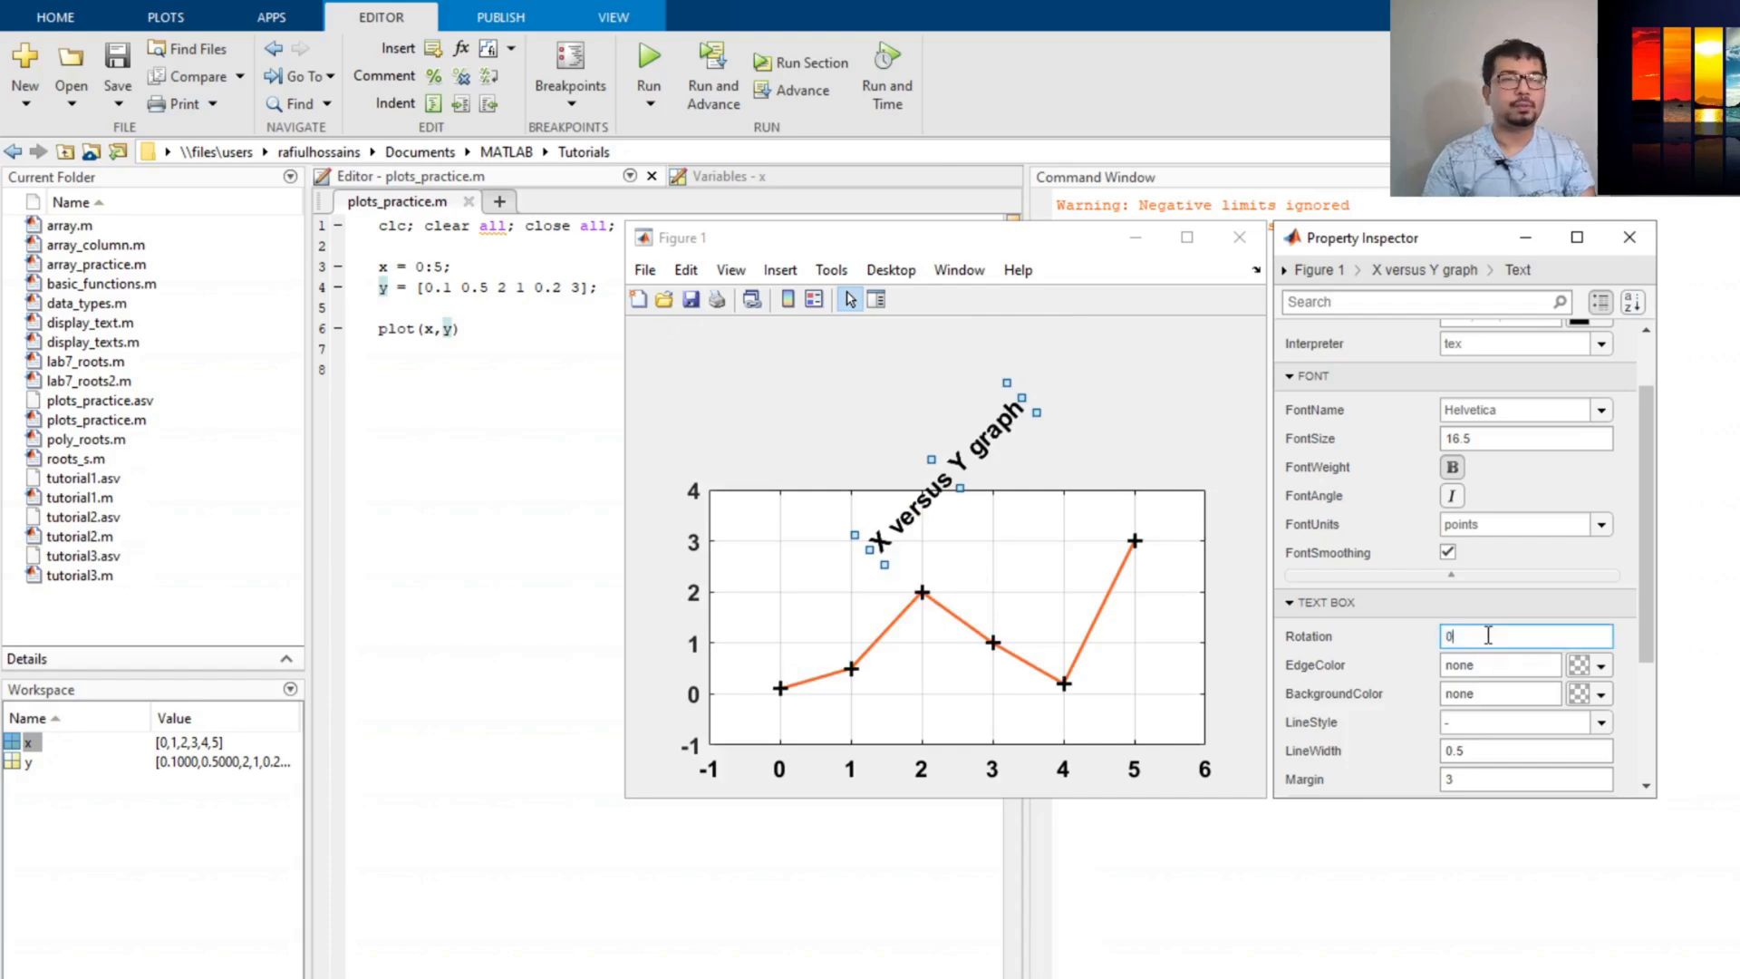
pyautogui.press('Return')
pyautogui.scroll(-2, 1529, 685)
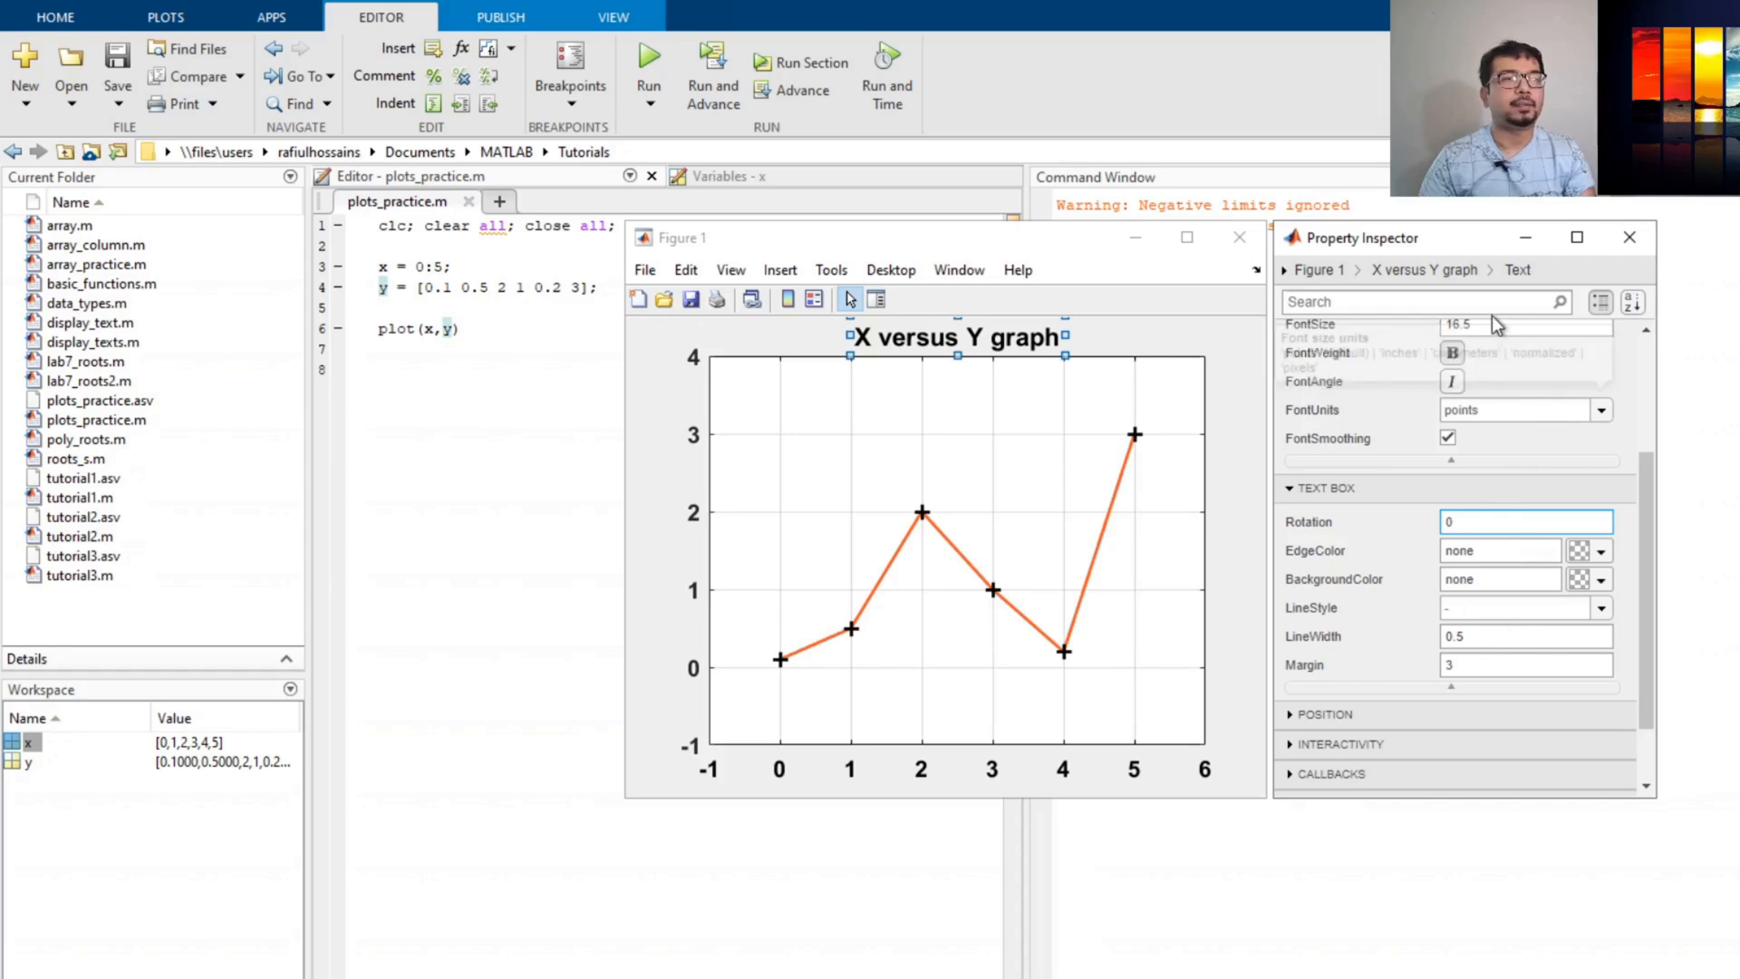
# Return to the axes properties, open the XLabel text object and set its string to "time"
pyautogui.click(1414, 270)
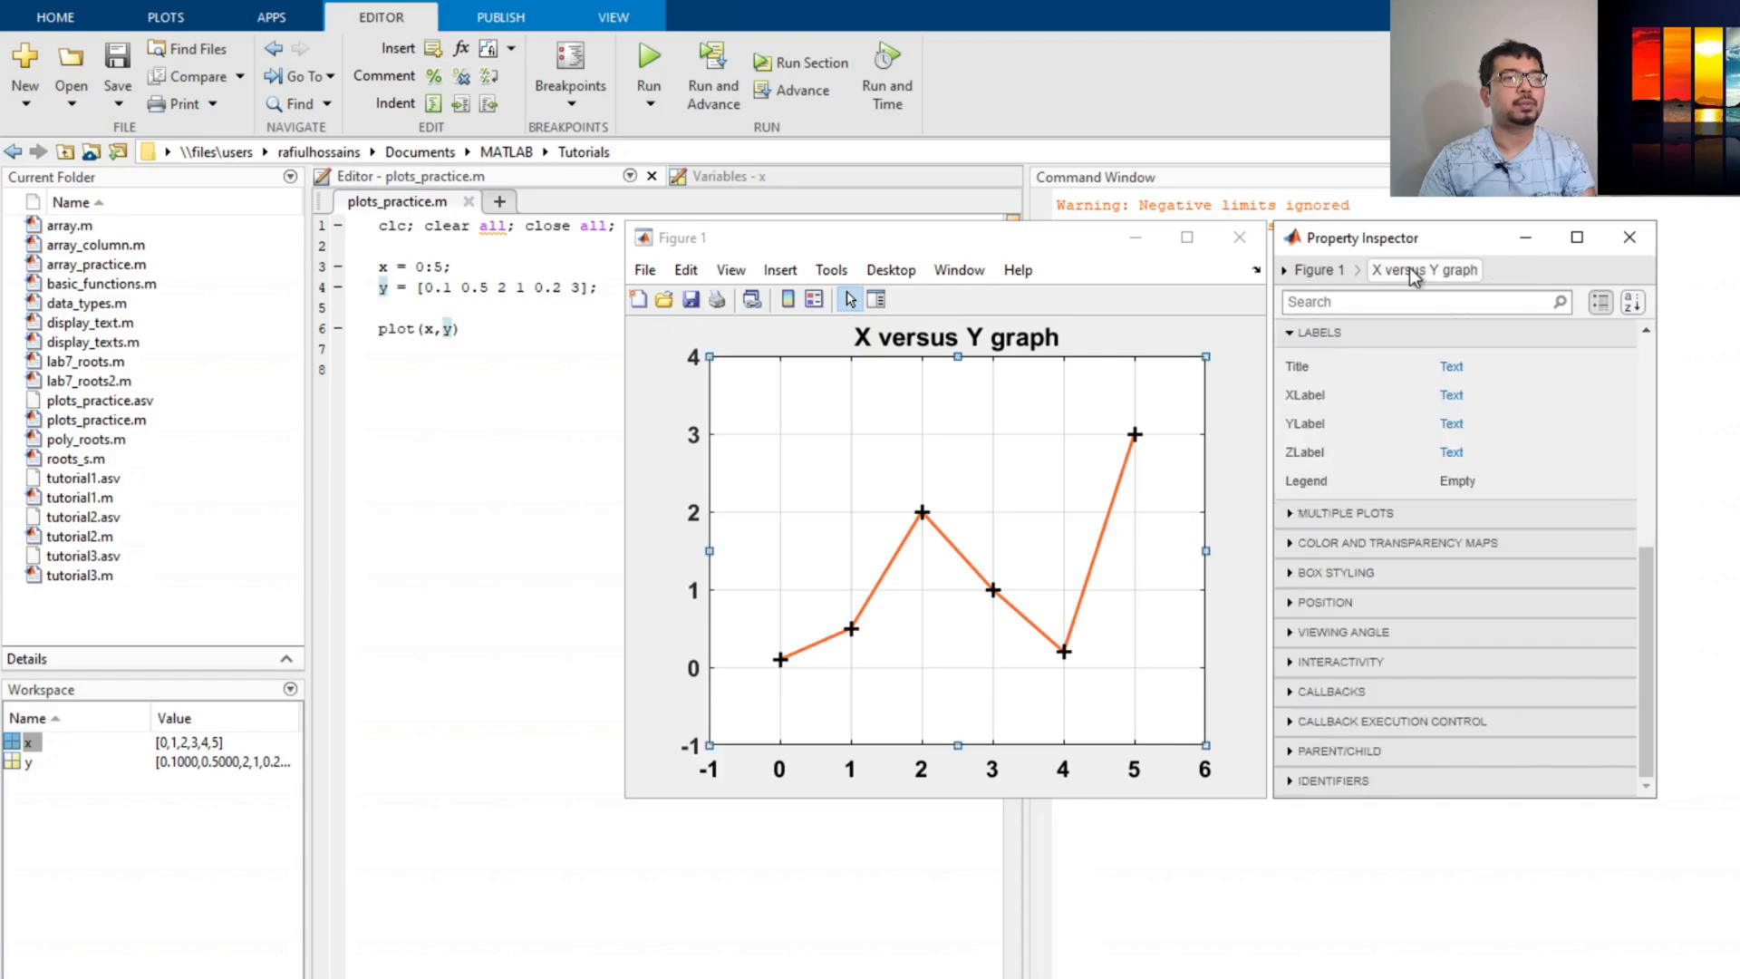
pyautogui.click(1453, 399)
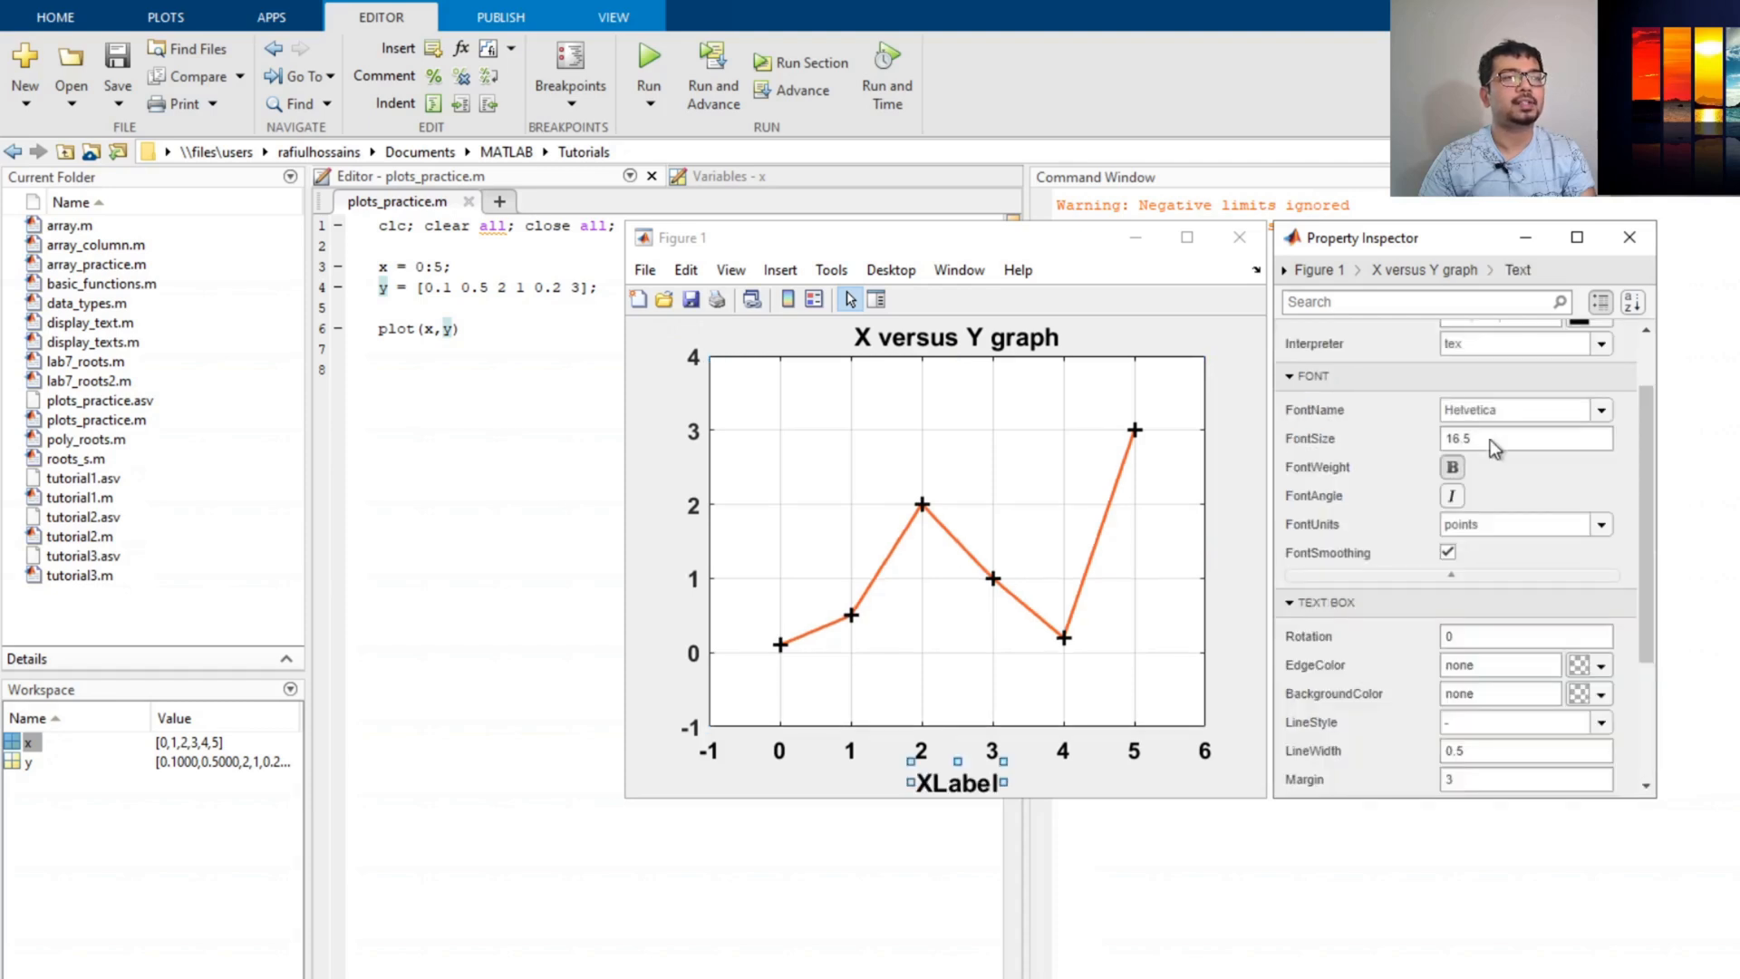
pyautogui.scroll(3, 1553, 475)
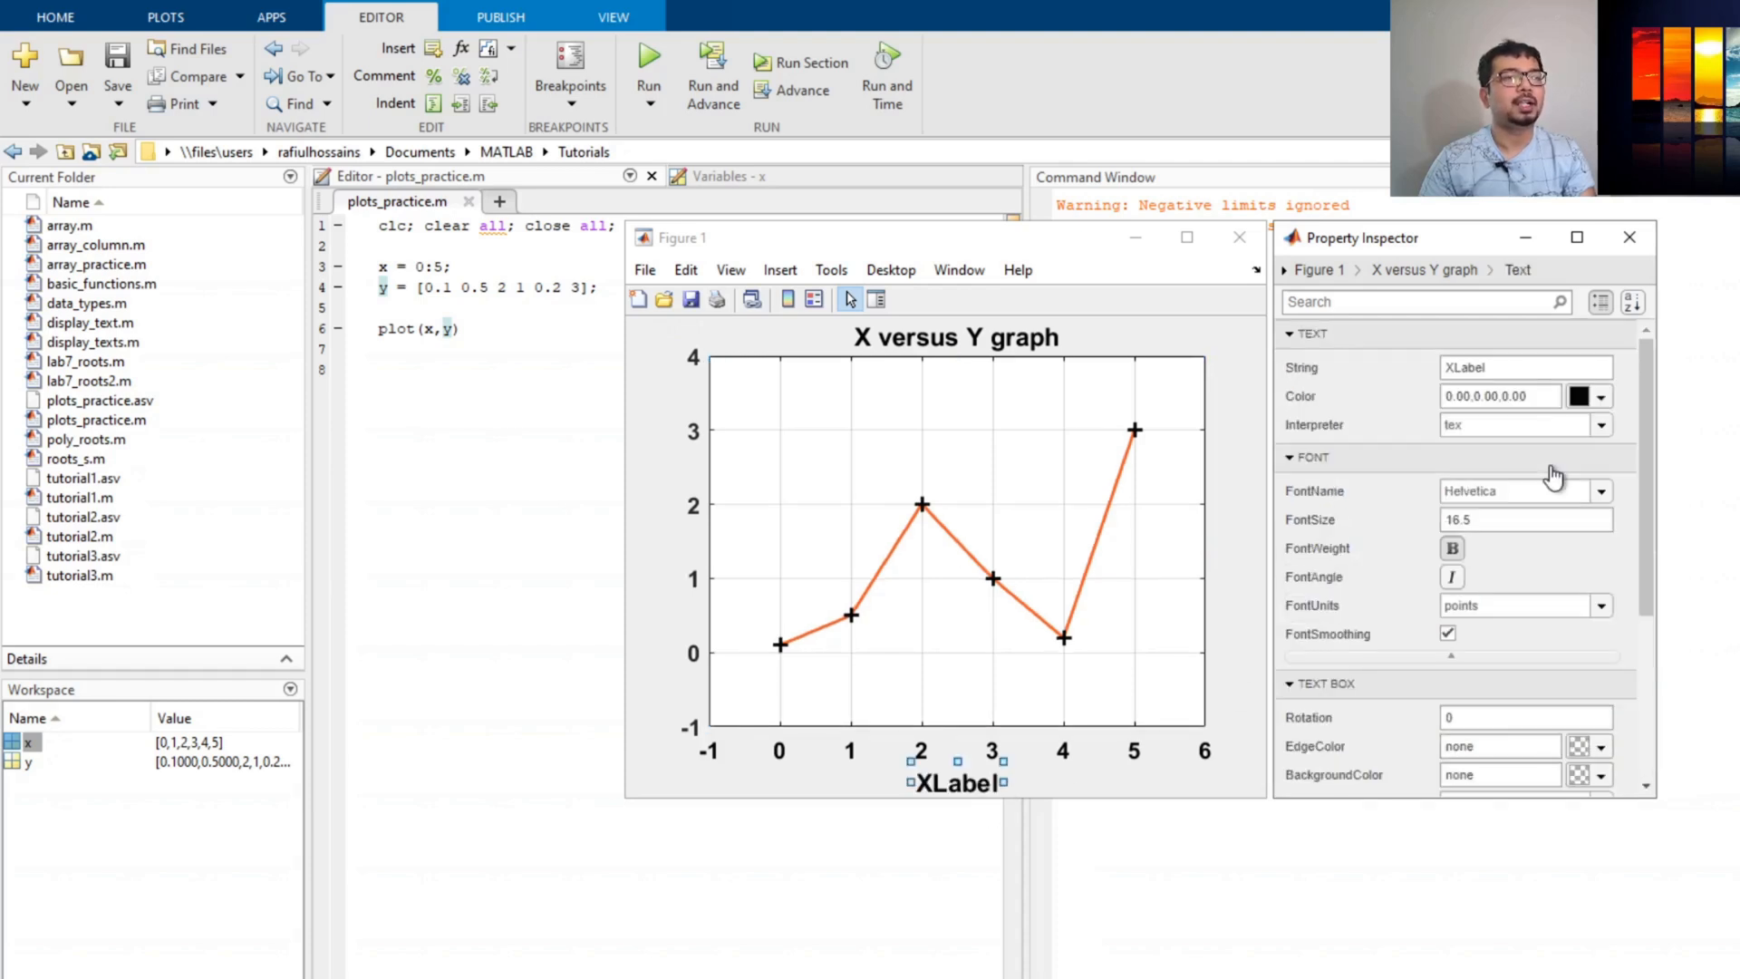
pyautogui.click(1522, 367)
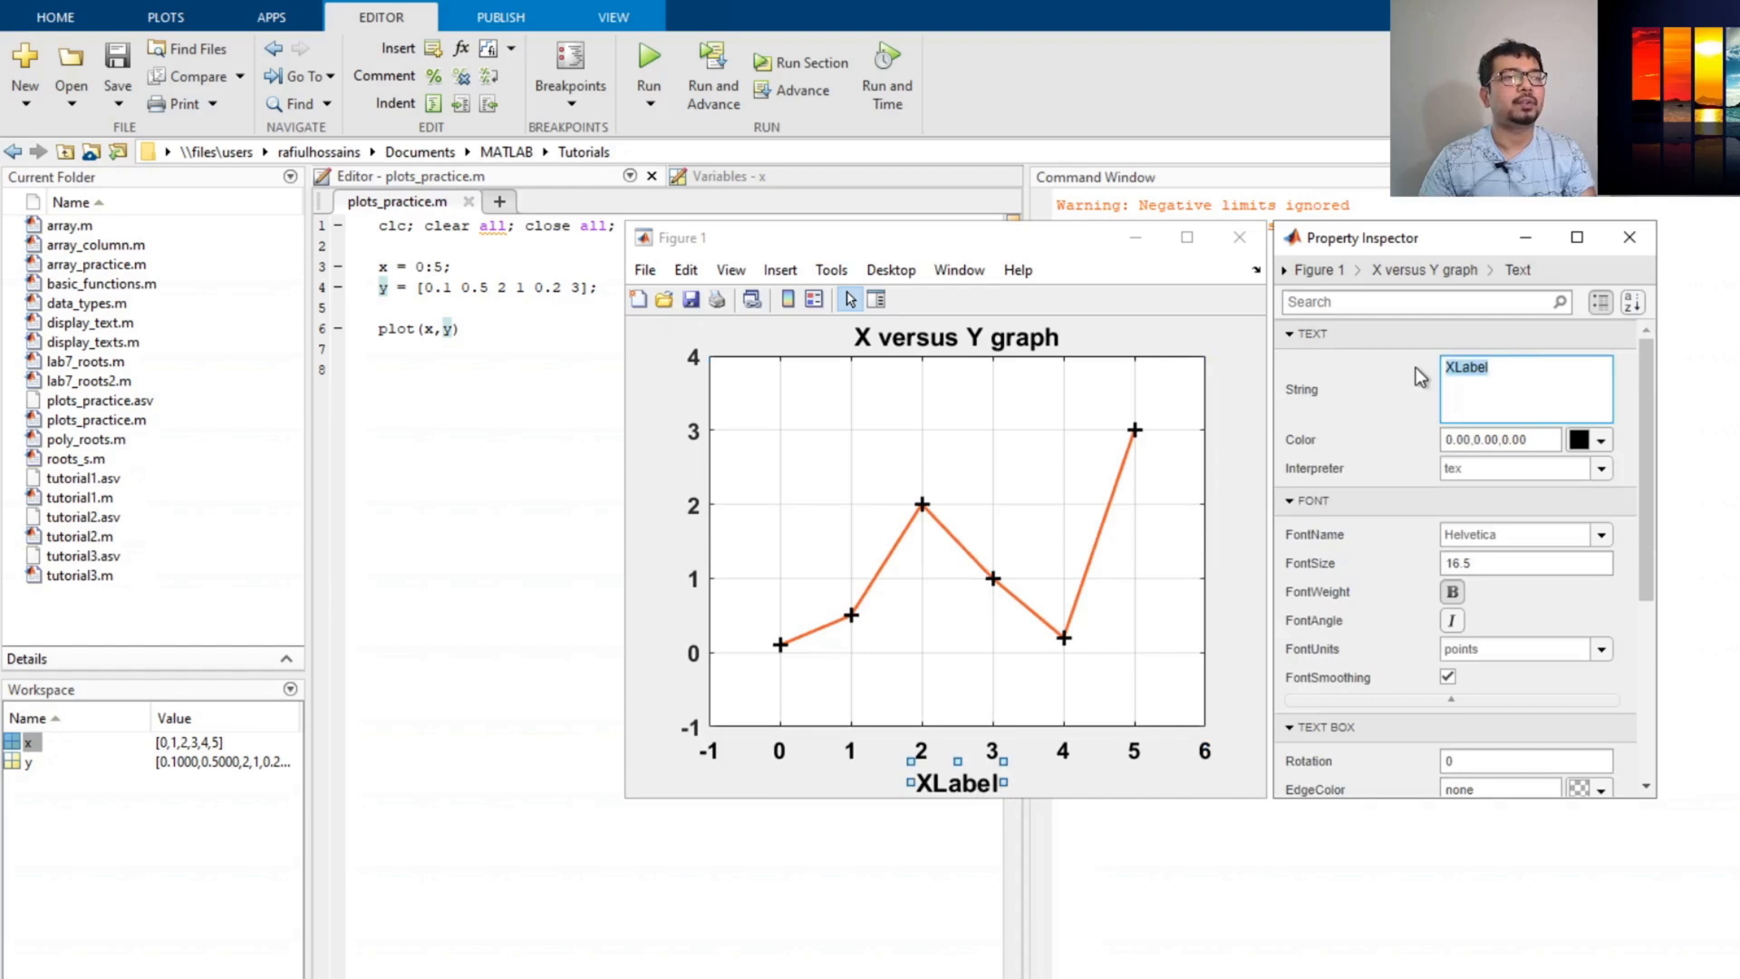
pyautogui.moveTo(1532, 365); pyautogui.dragTo(1421, 377)
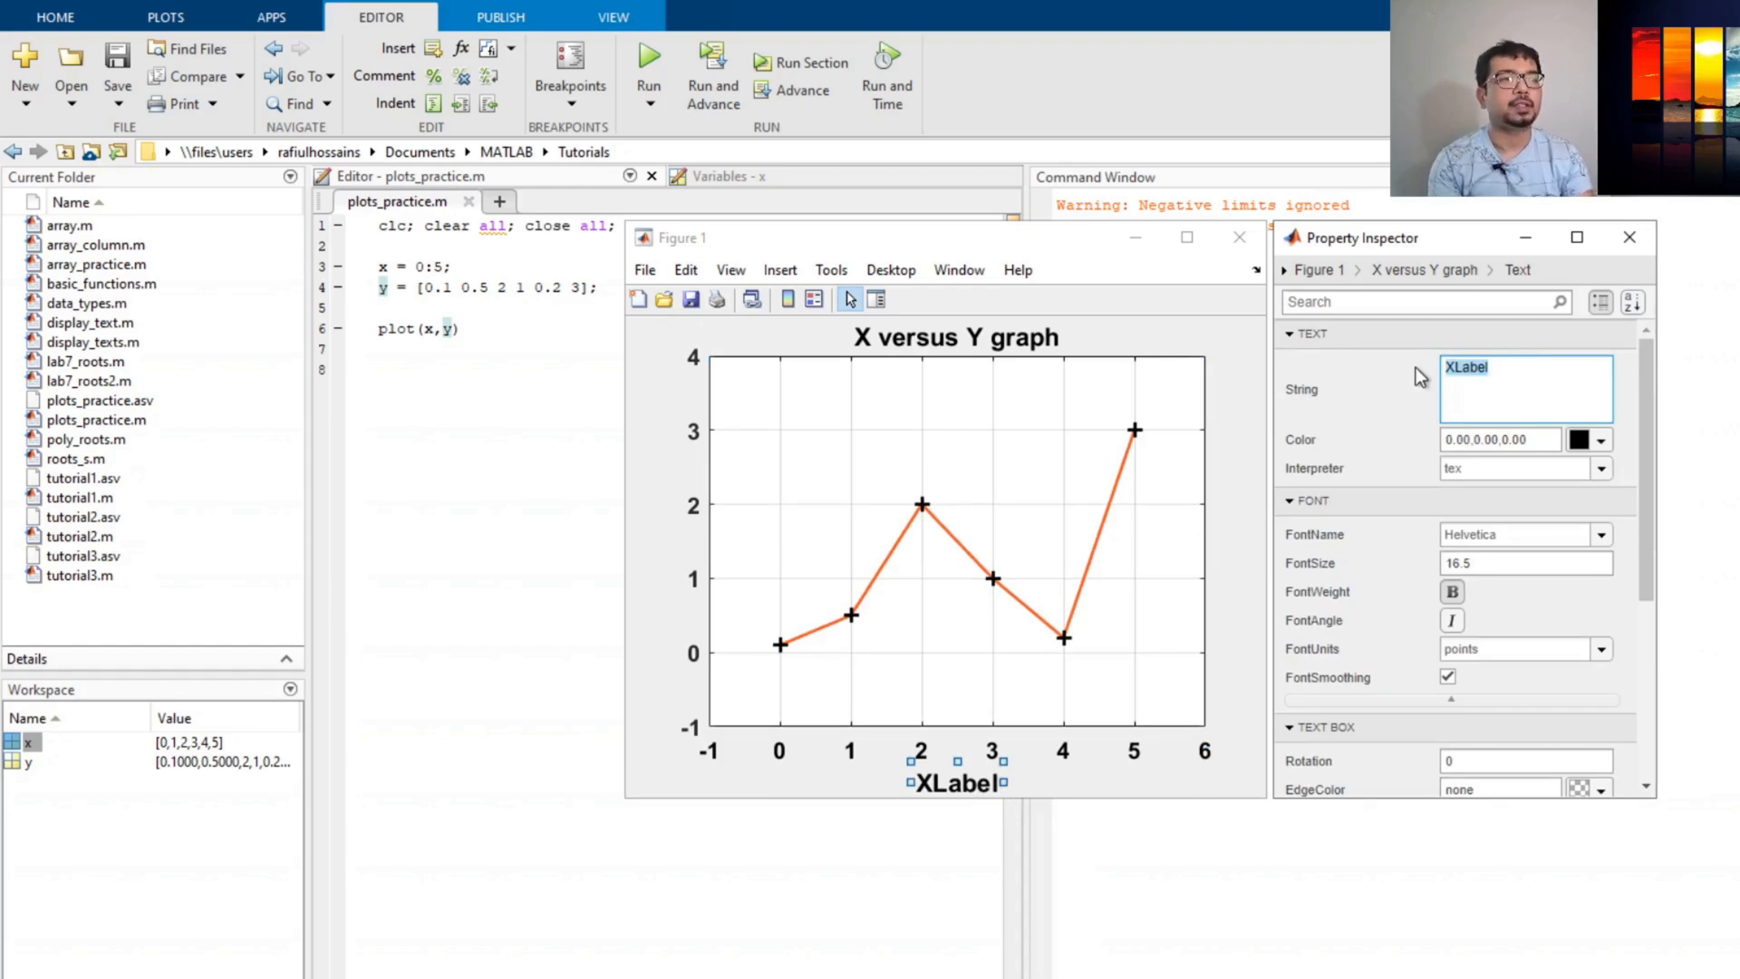
pyautogui.write('time')
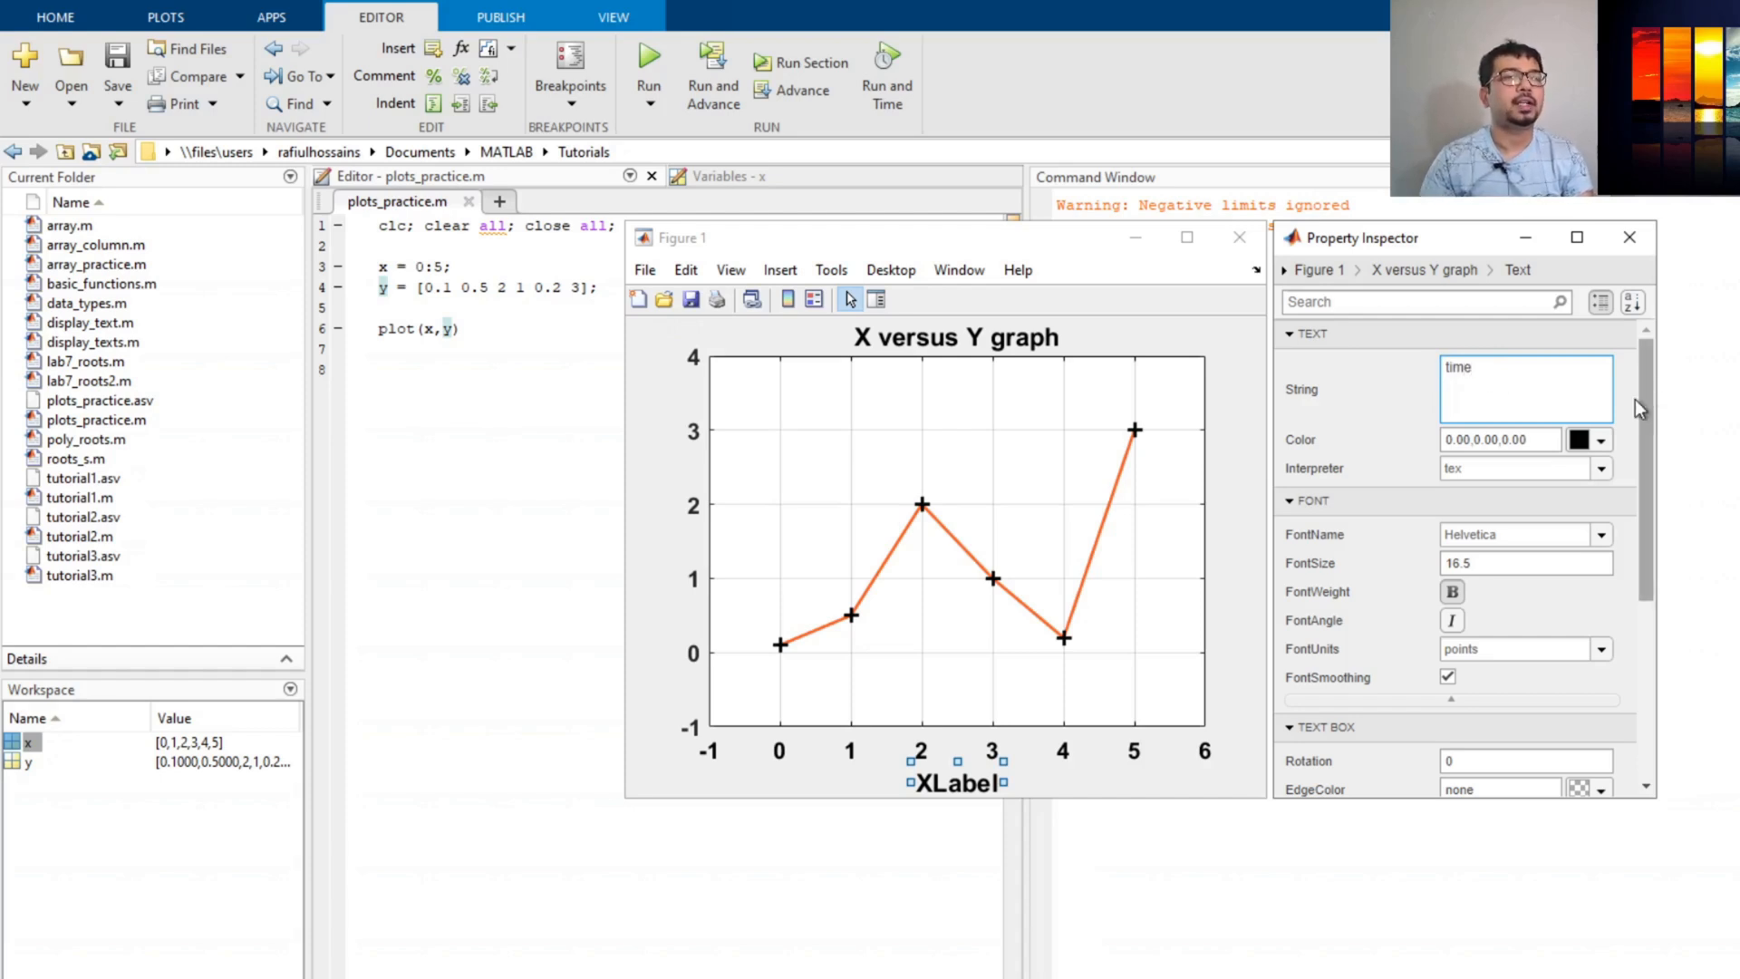
pyautogui.click(1396, 440)
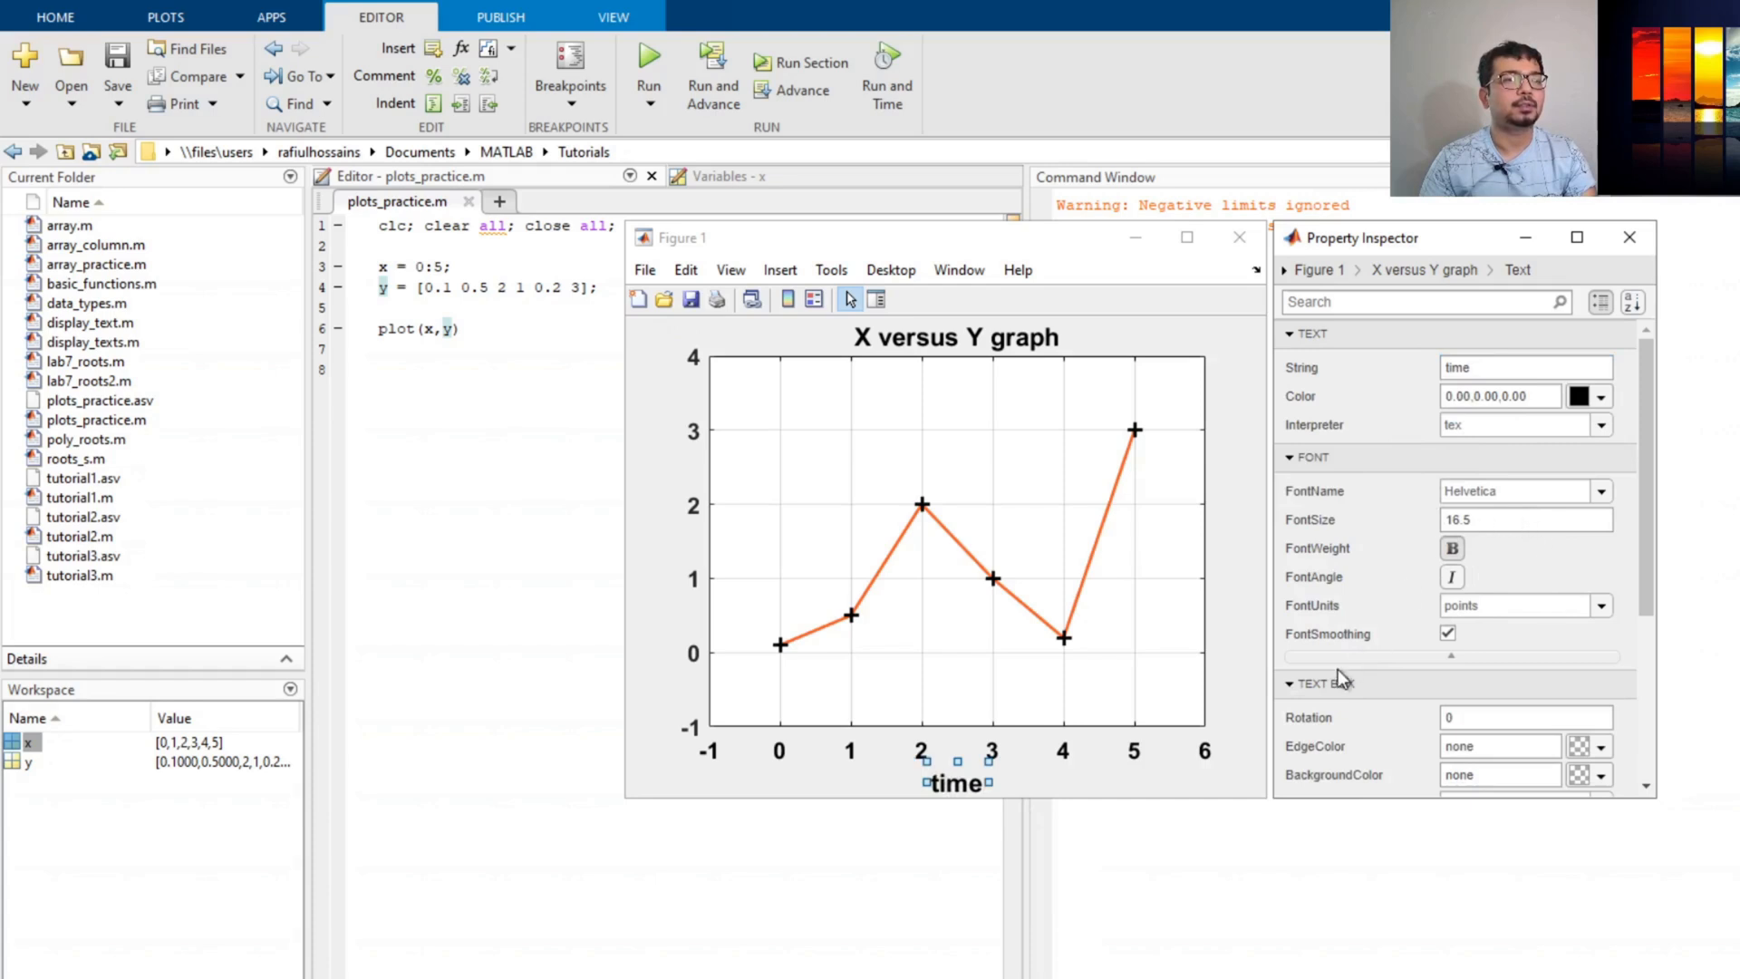
# Set the x-axis label's font size to 20
pyautogui.click(1554, 517)
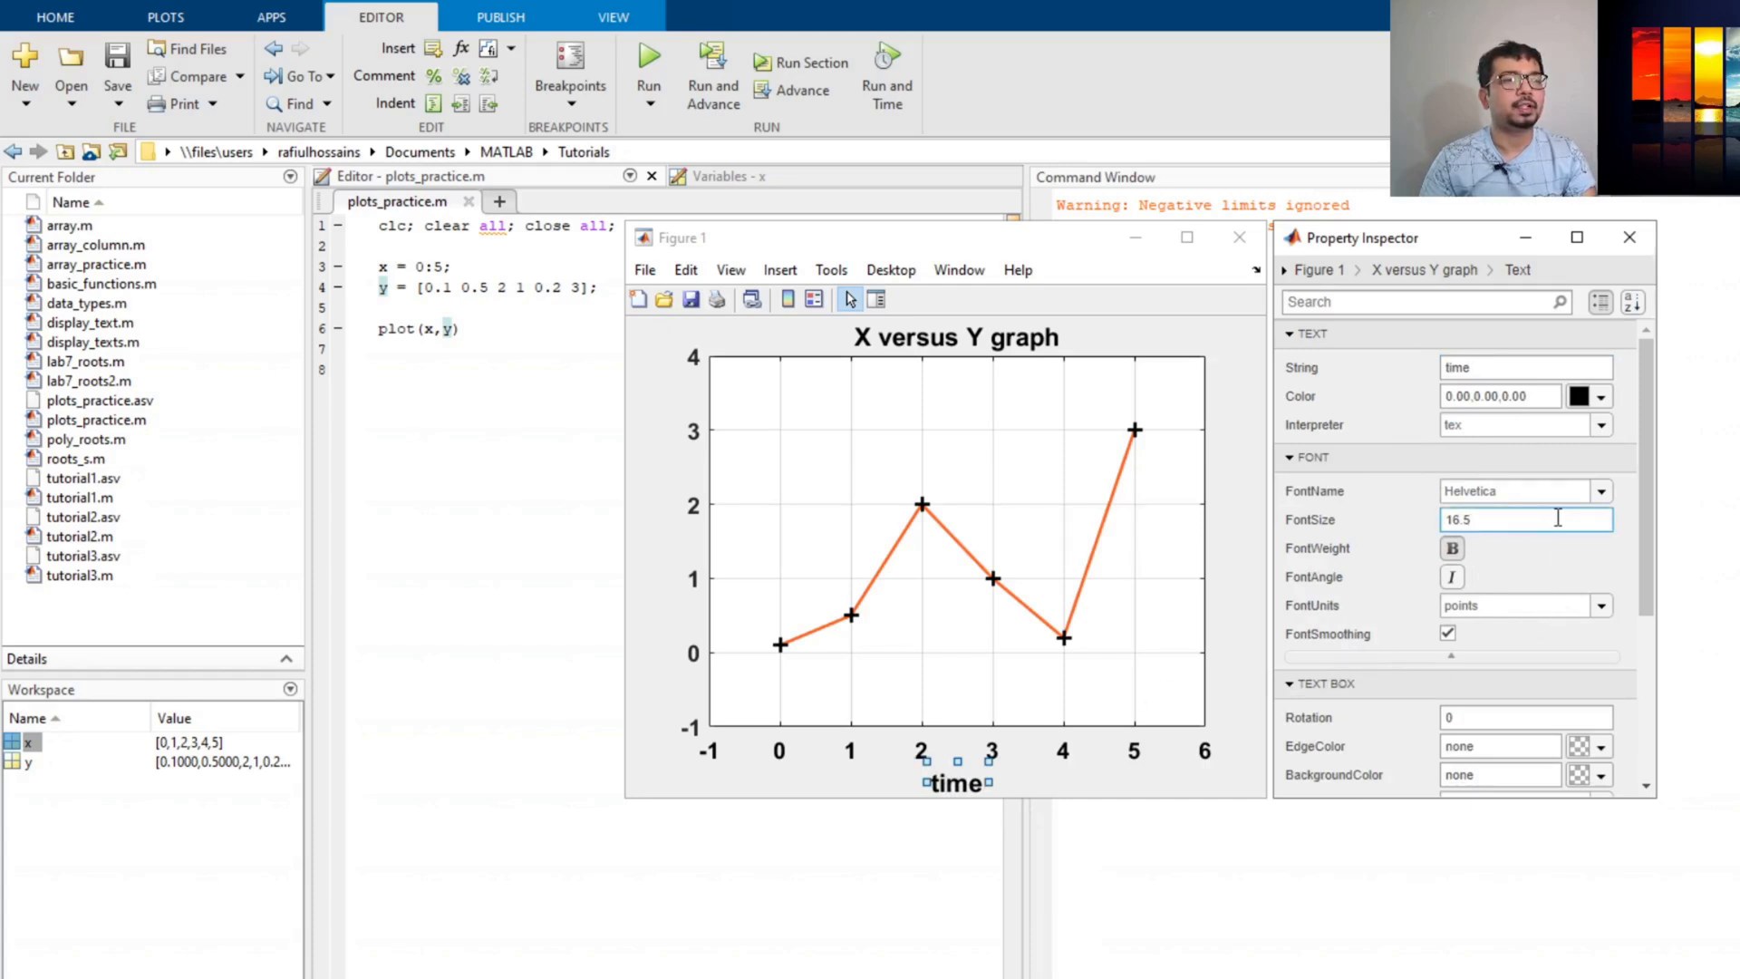
pyautogui.write('20')
pyautogui.press('Return')
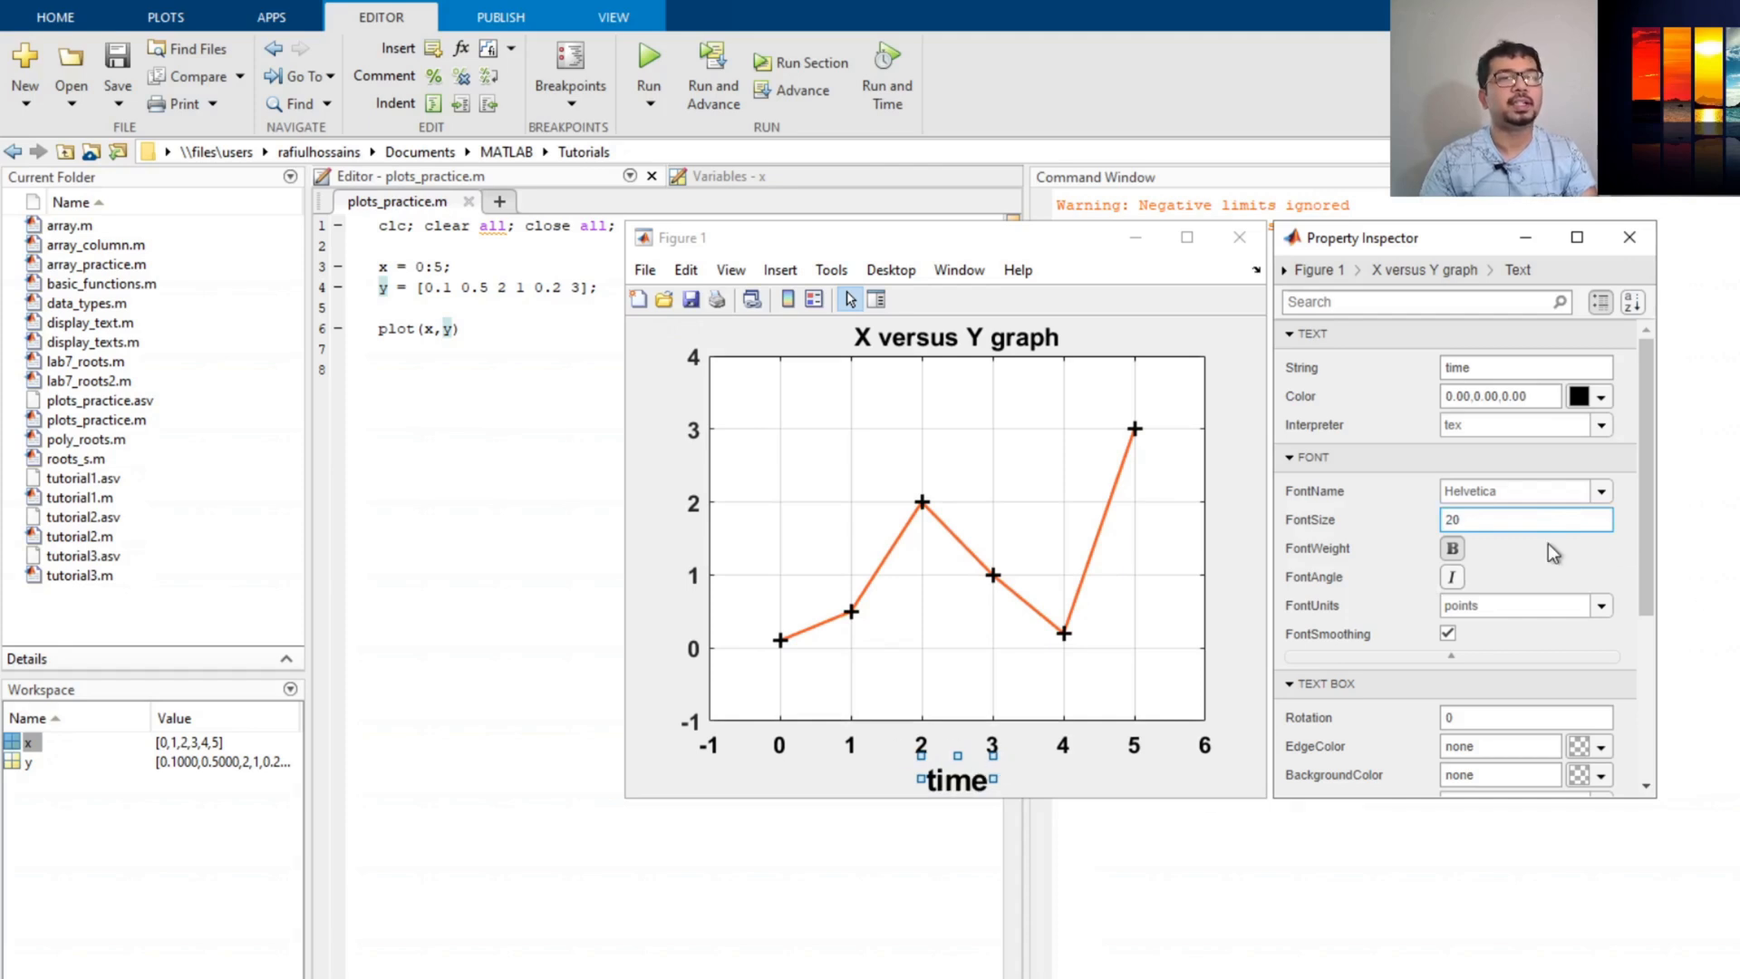
# Try normal weight and then italic on the x-axis label, and restore its bold, upright style
pyautogui.click(1452, 548)
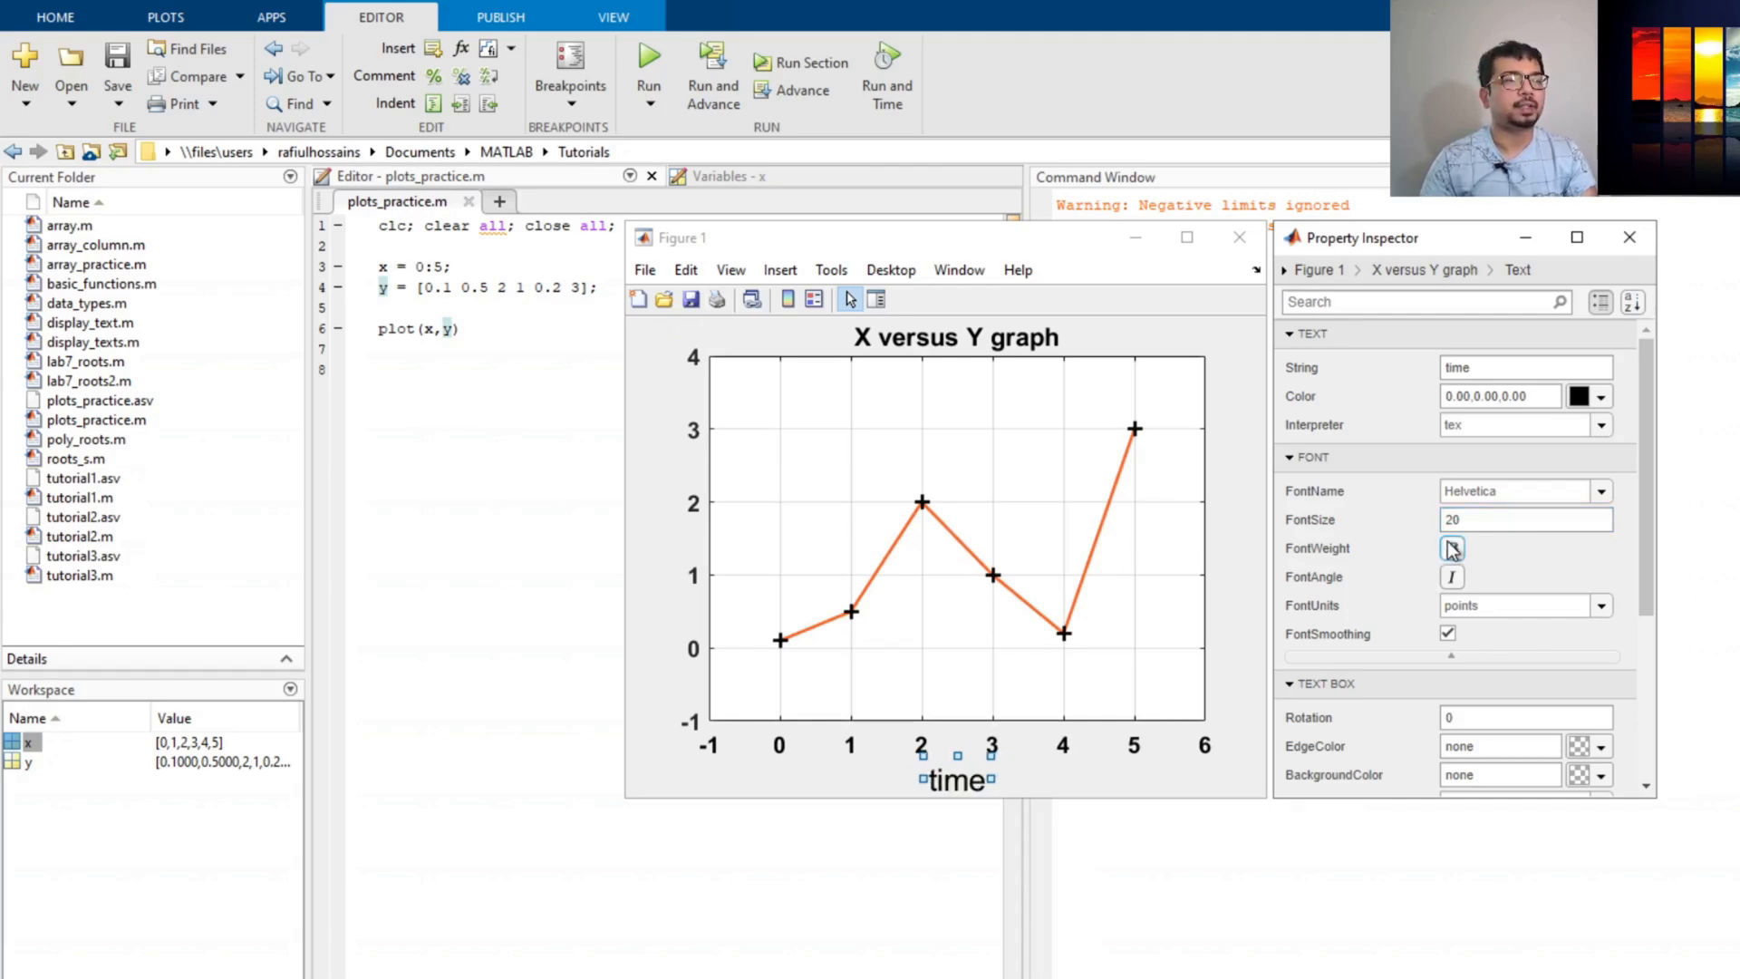
pyautogui.click(1452, 549)
pyautogui.click(1453, 577)
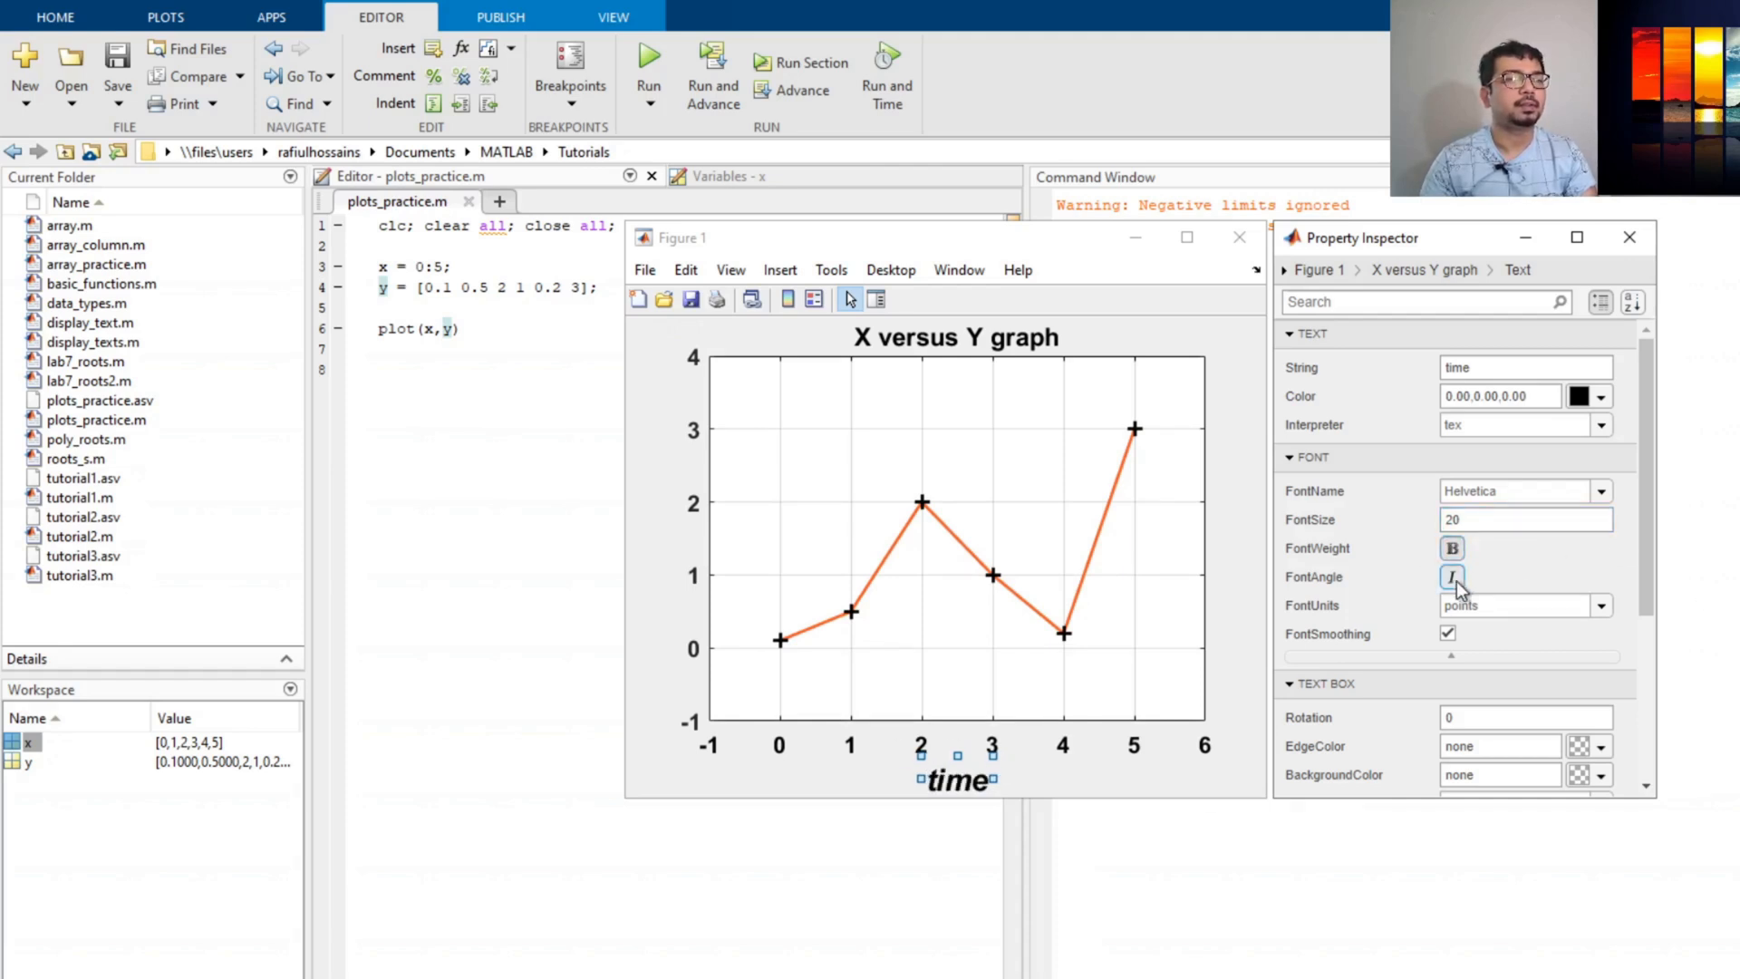
pyautogui.click(1453, 578)
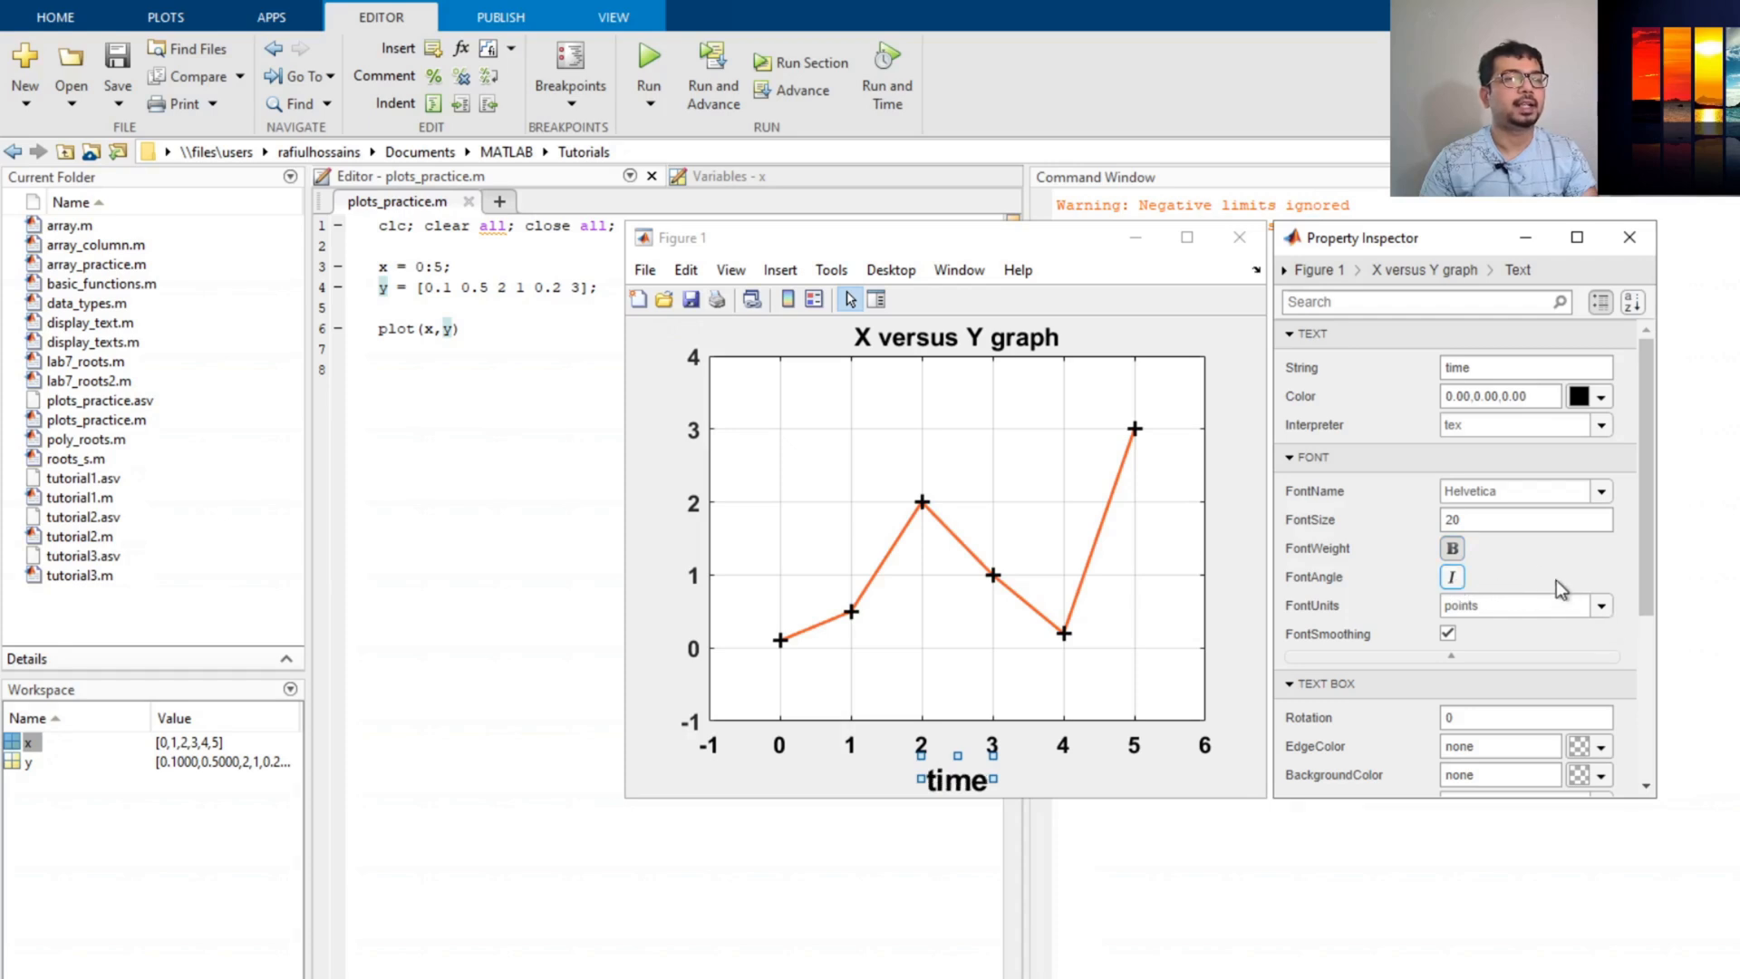
# Try rotations of 45 and -45 on the x-axis label, and reset the rotation to 0
pyautogui.scroll(-3, 1539, 577)
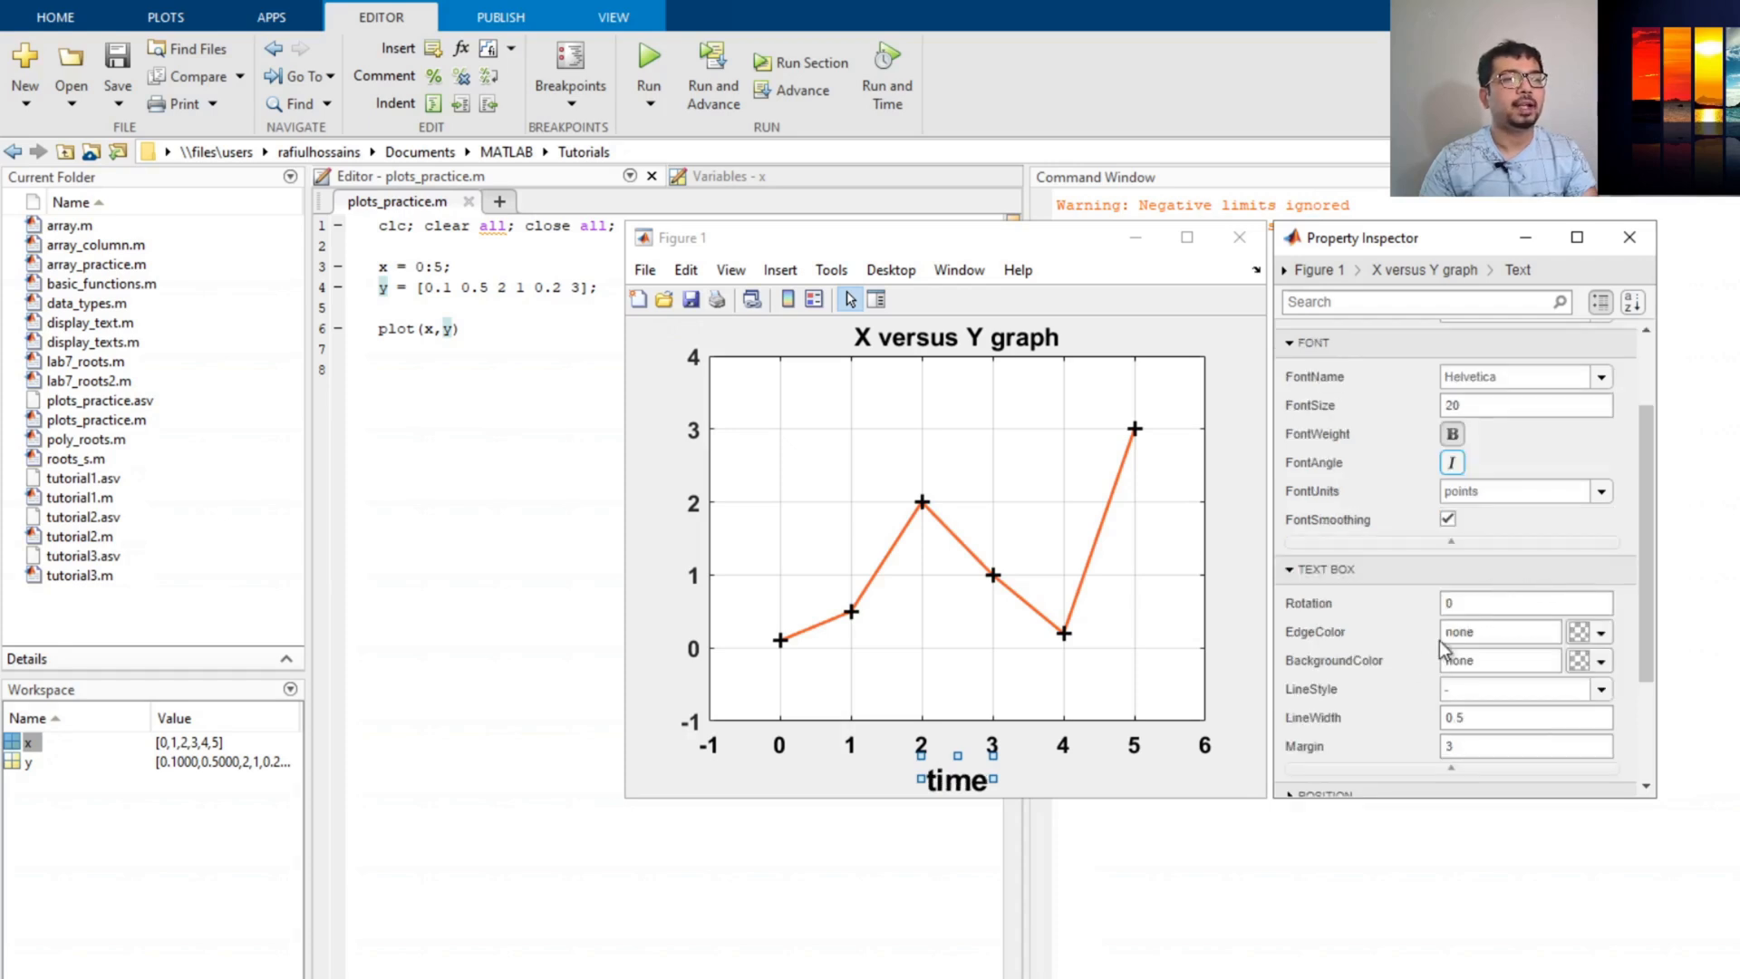
pyautogui.click(1461, 606)
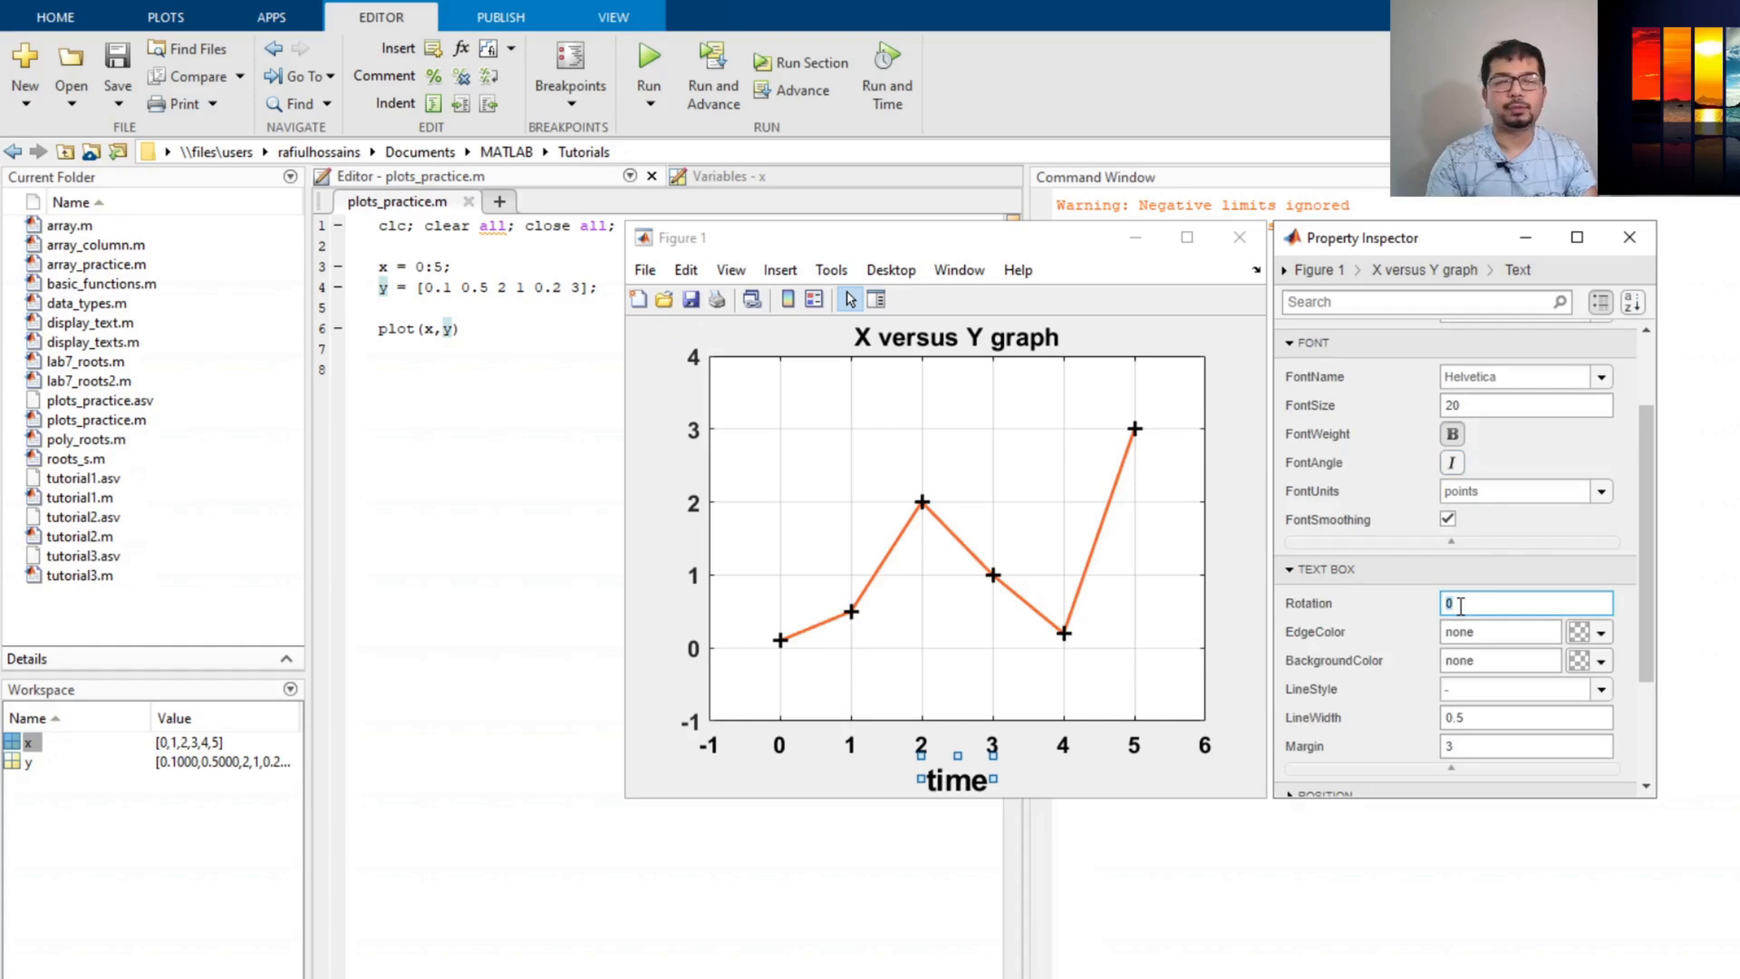
pyautogui.write('45')
pyautogui.press('Return')
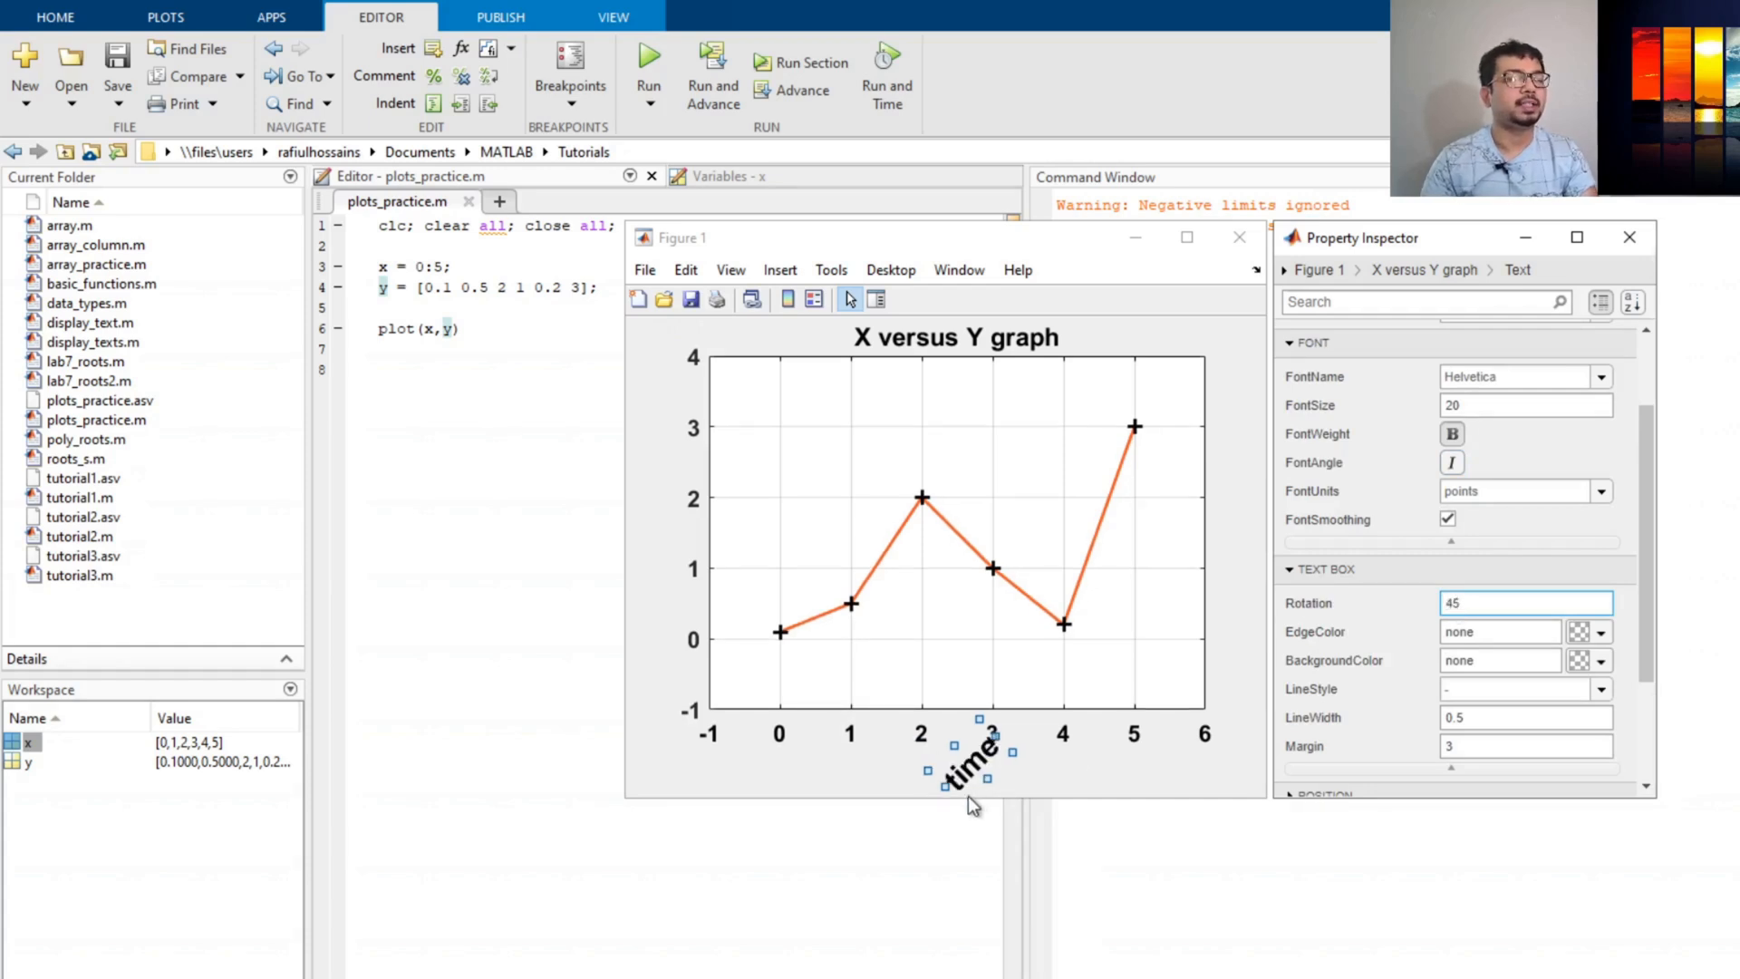
pyautogui.doubleClick(1474, 604)
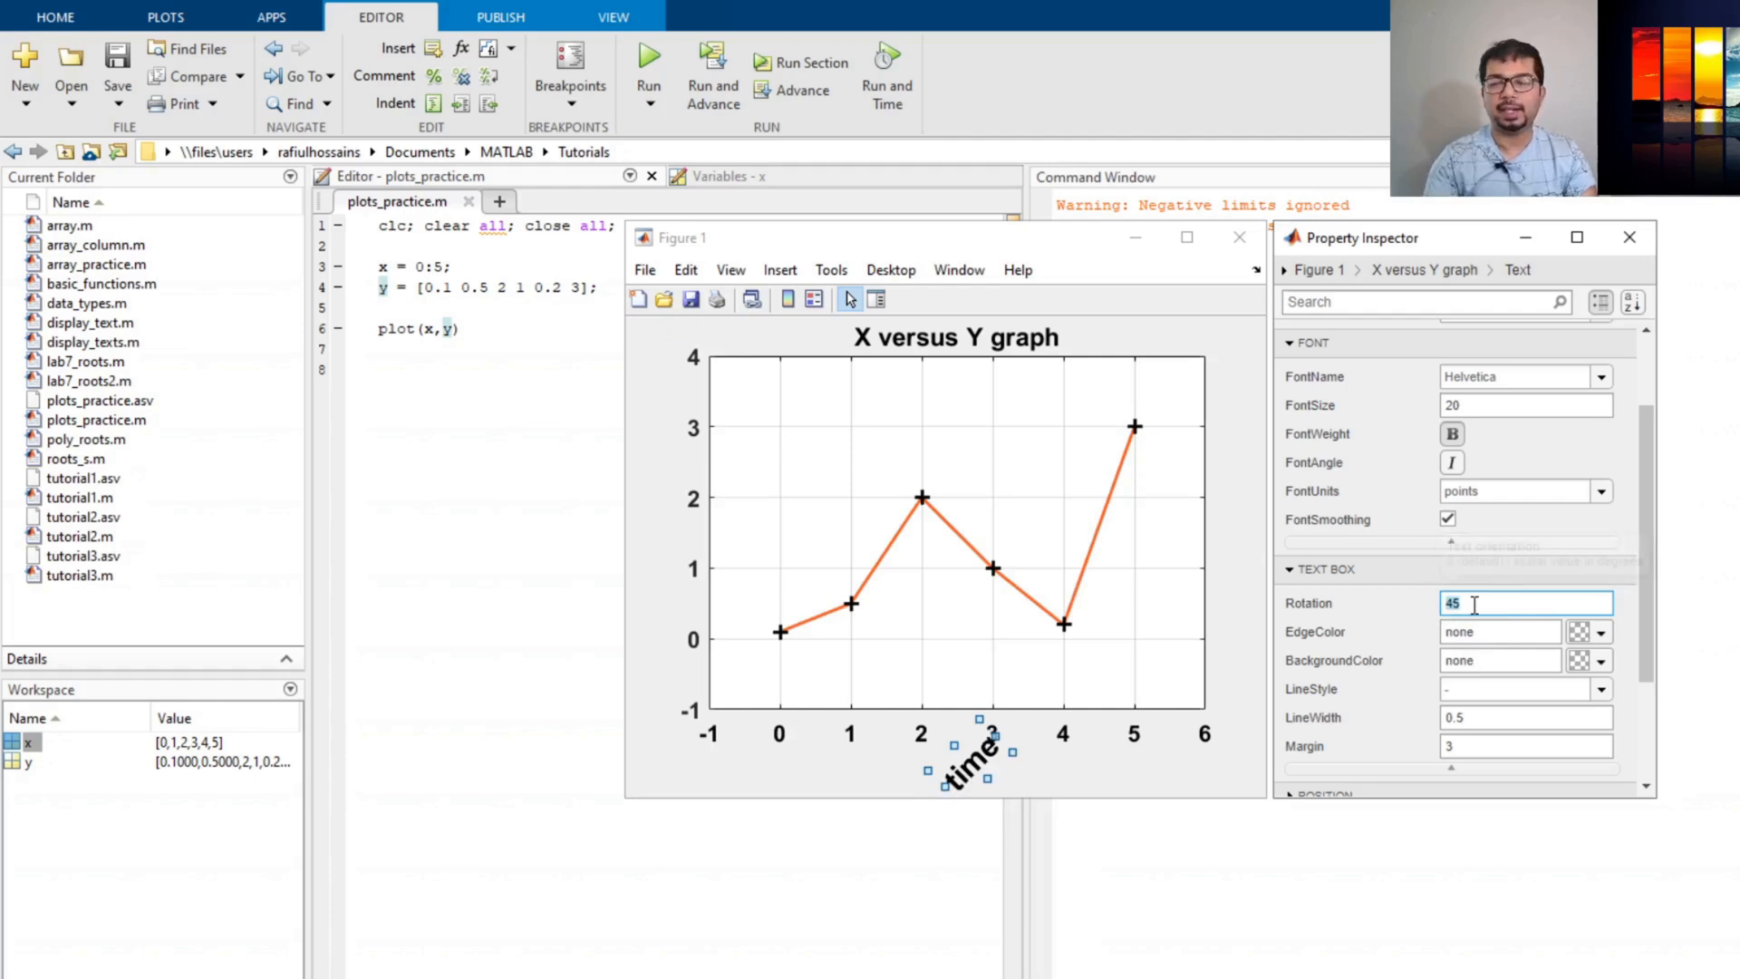
pyautogui.write('-45')
pyautogui.press('Return')
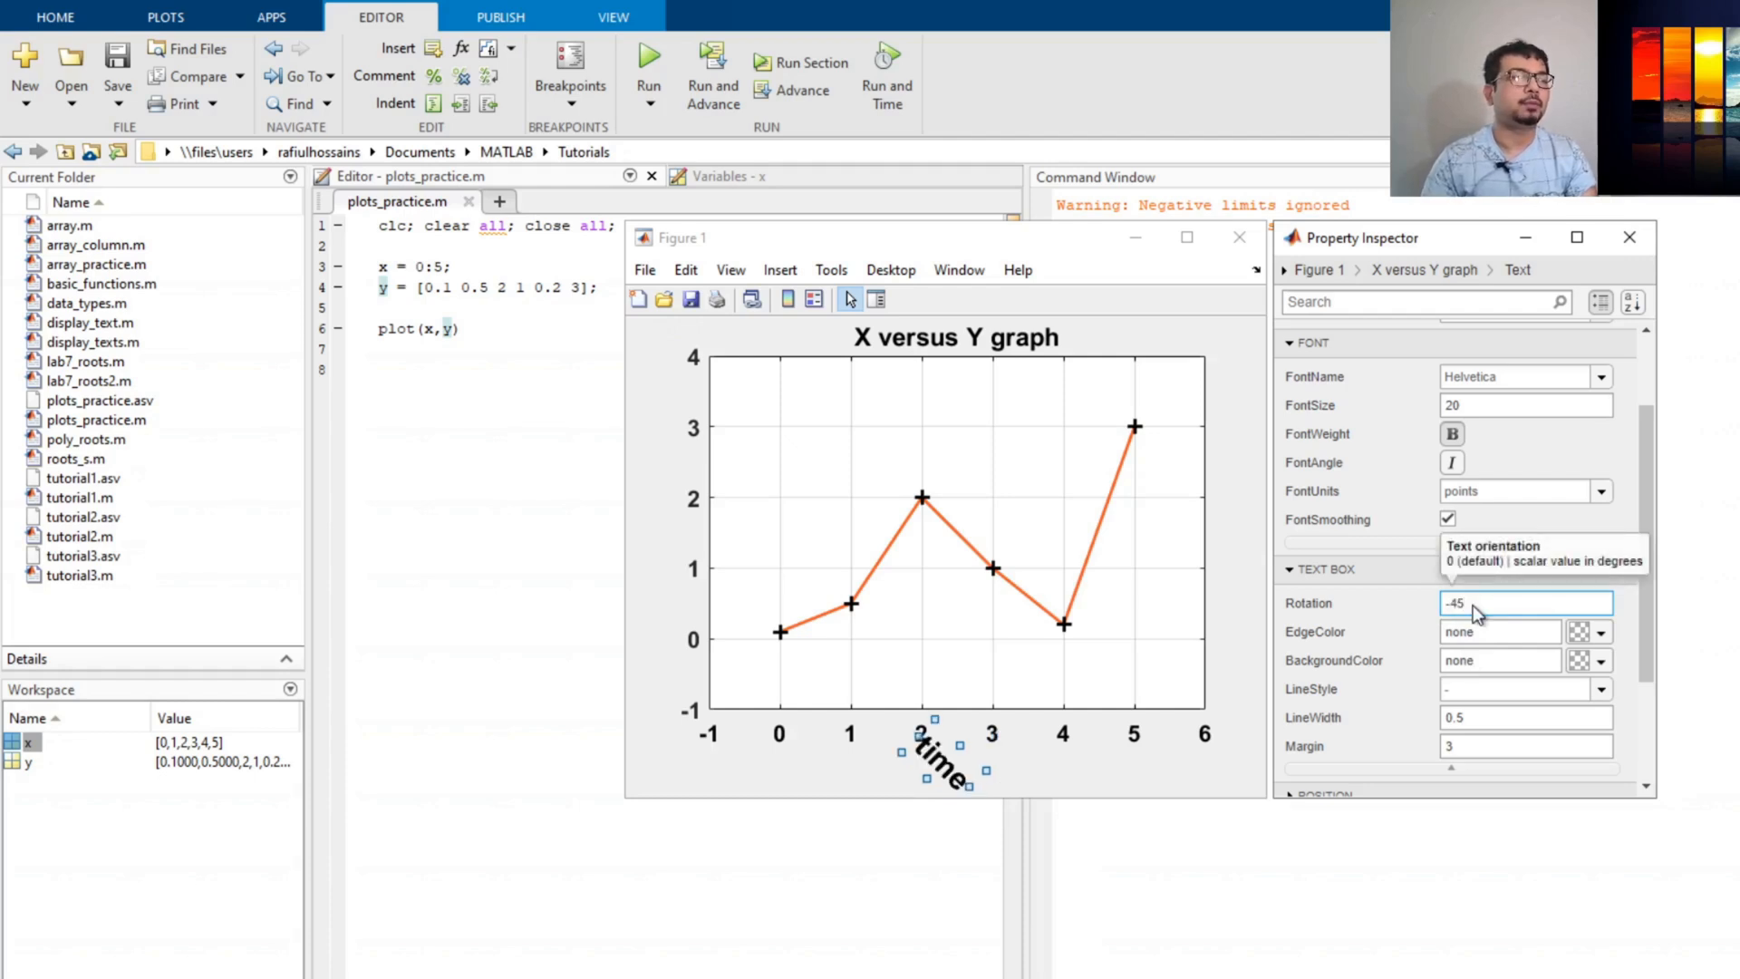
pyautogui.press('BackSpace')
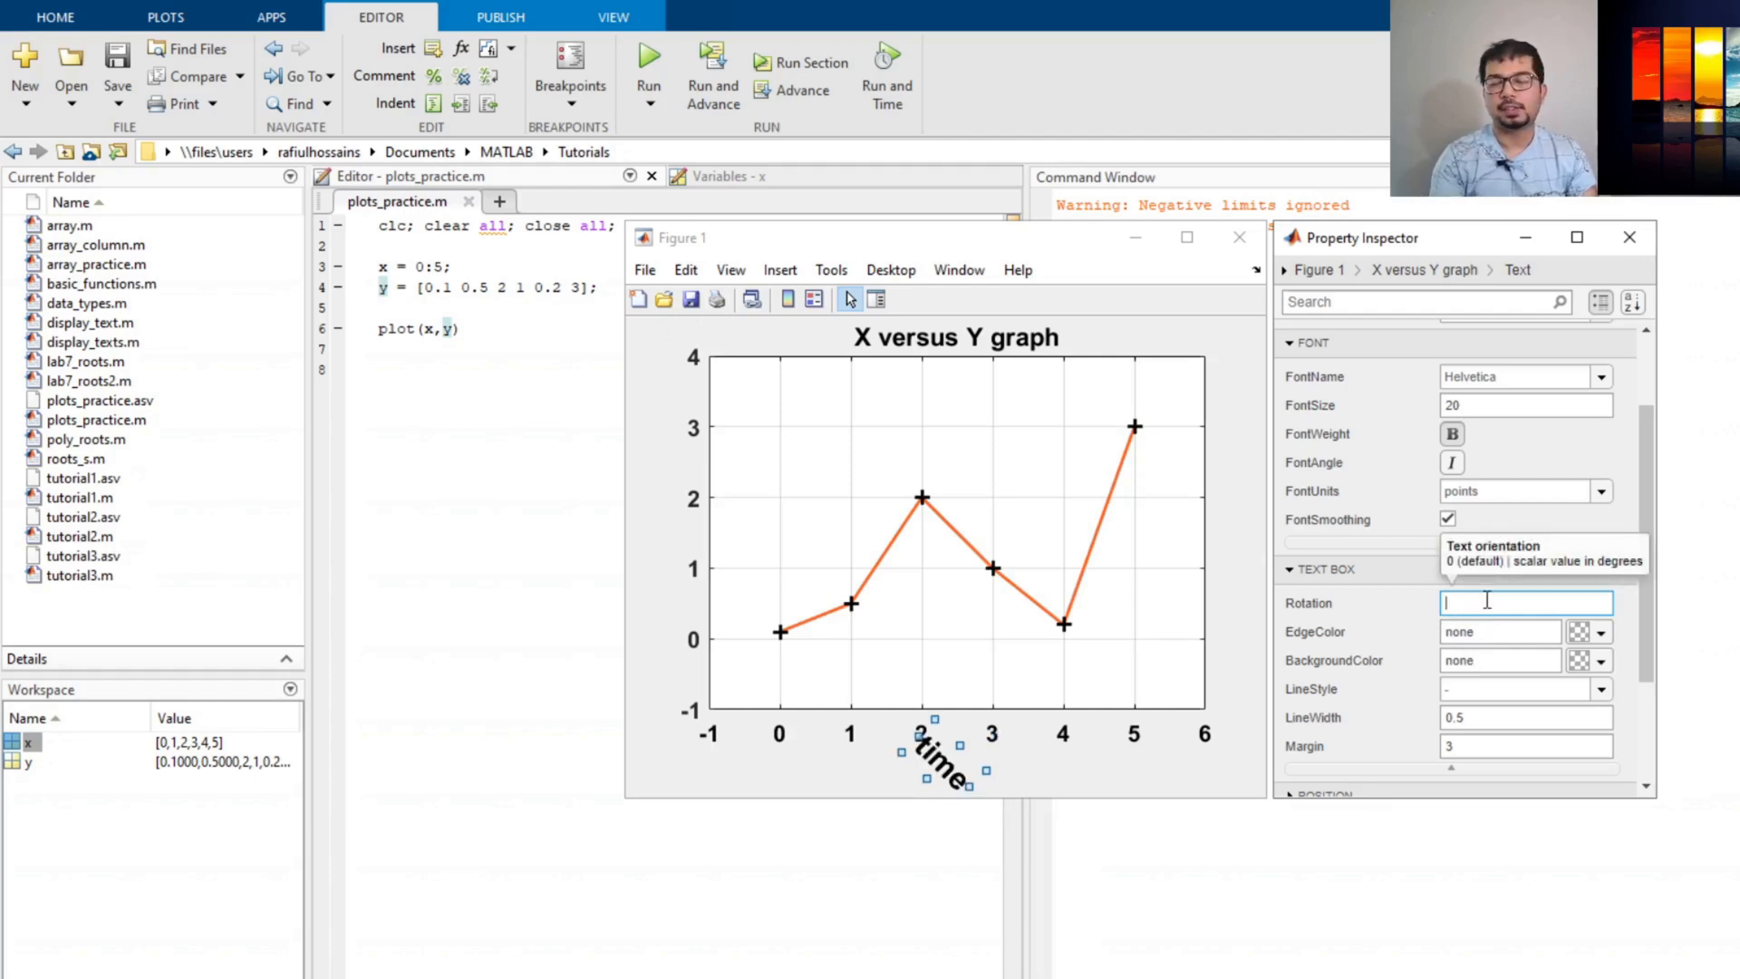
pyautogui.press('Return')
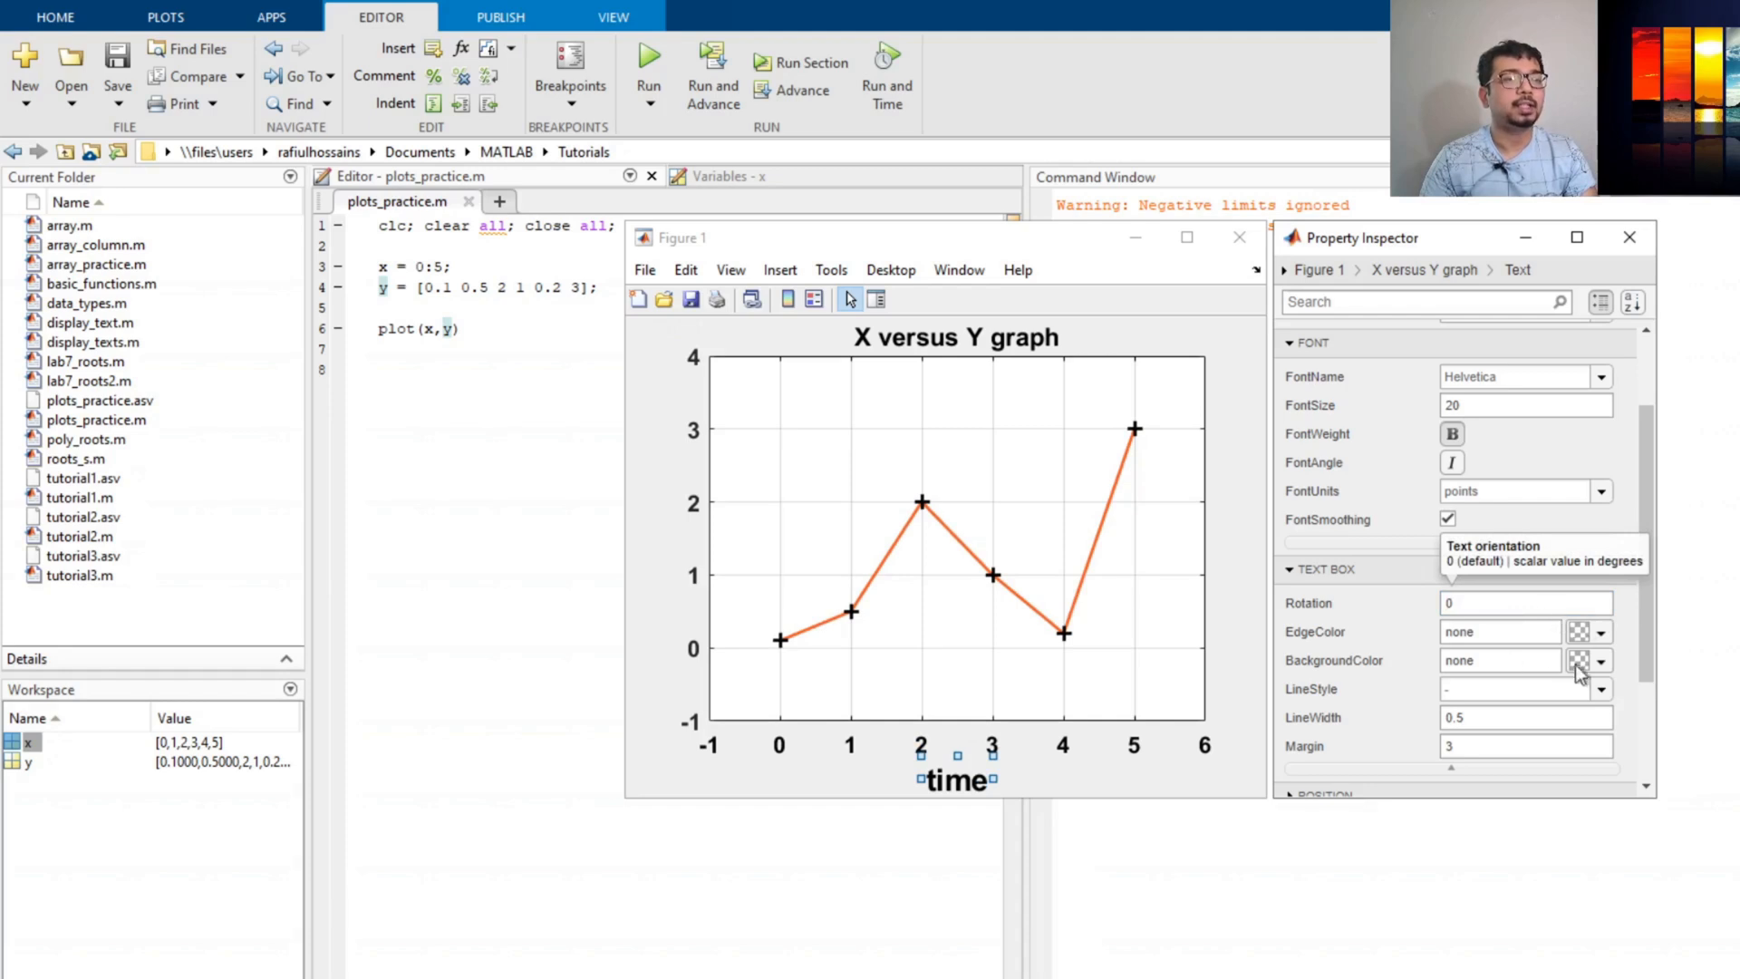
pyautogui.scroll(-3, 1414, 671)
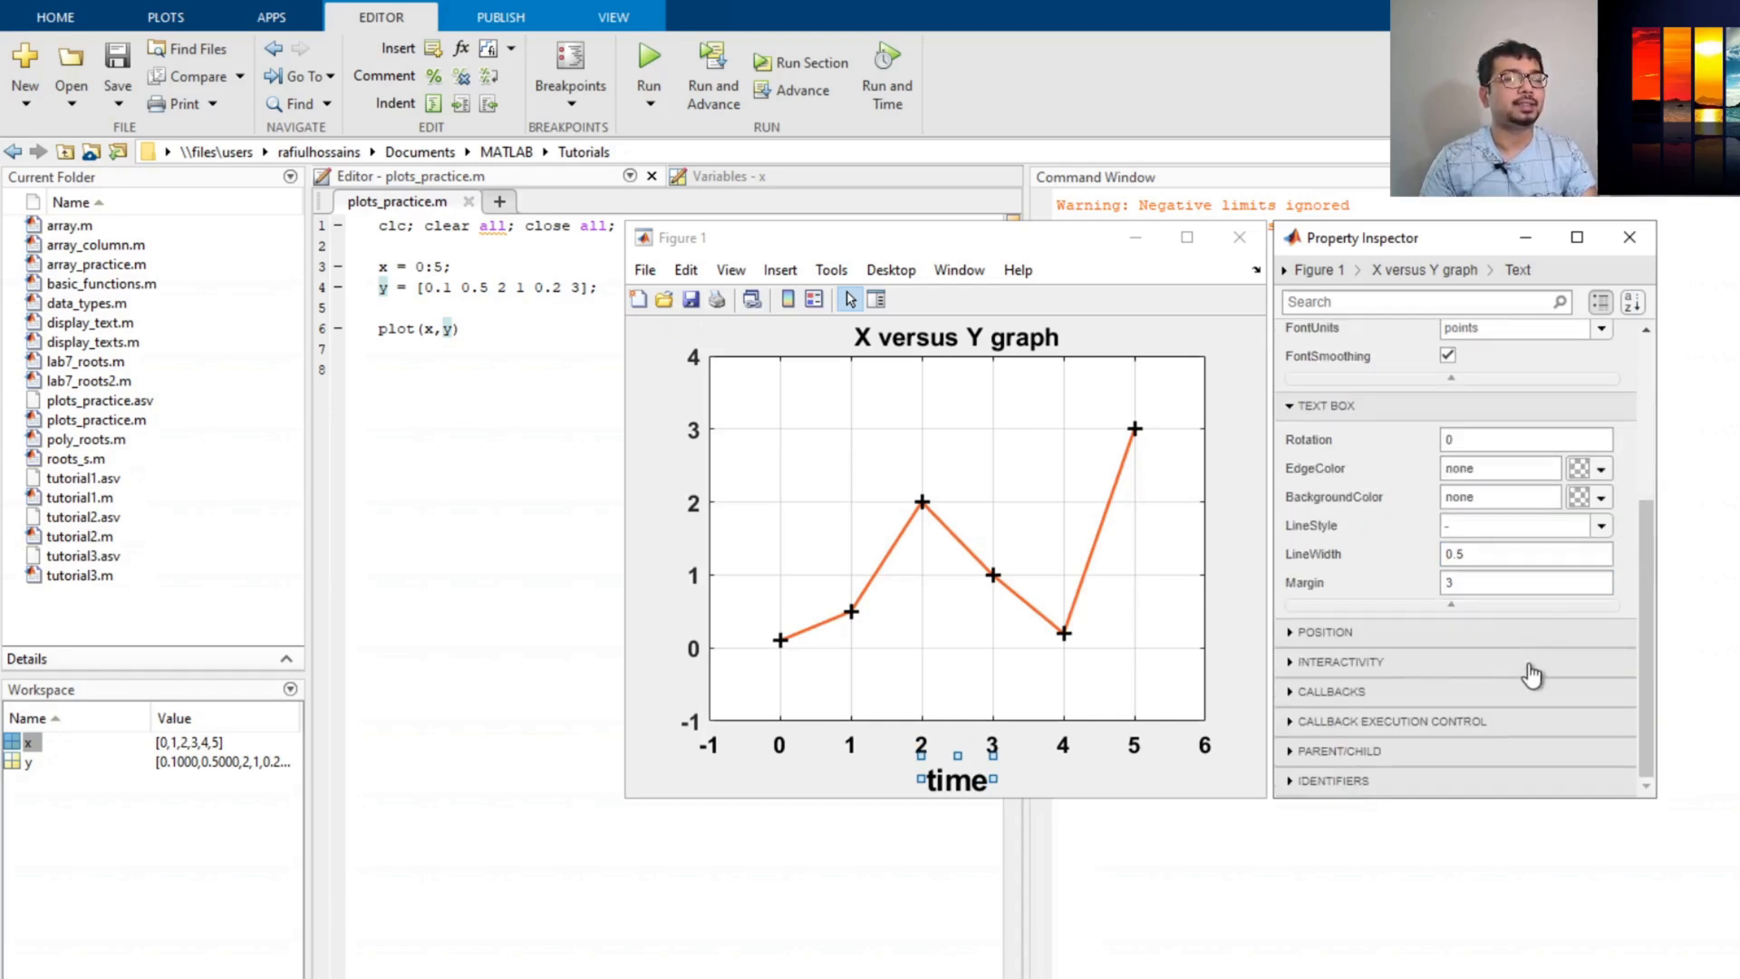
pyautogui.scroll(5, 1427, 607)
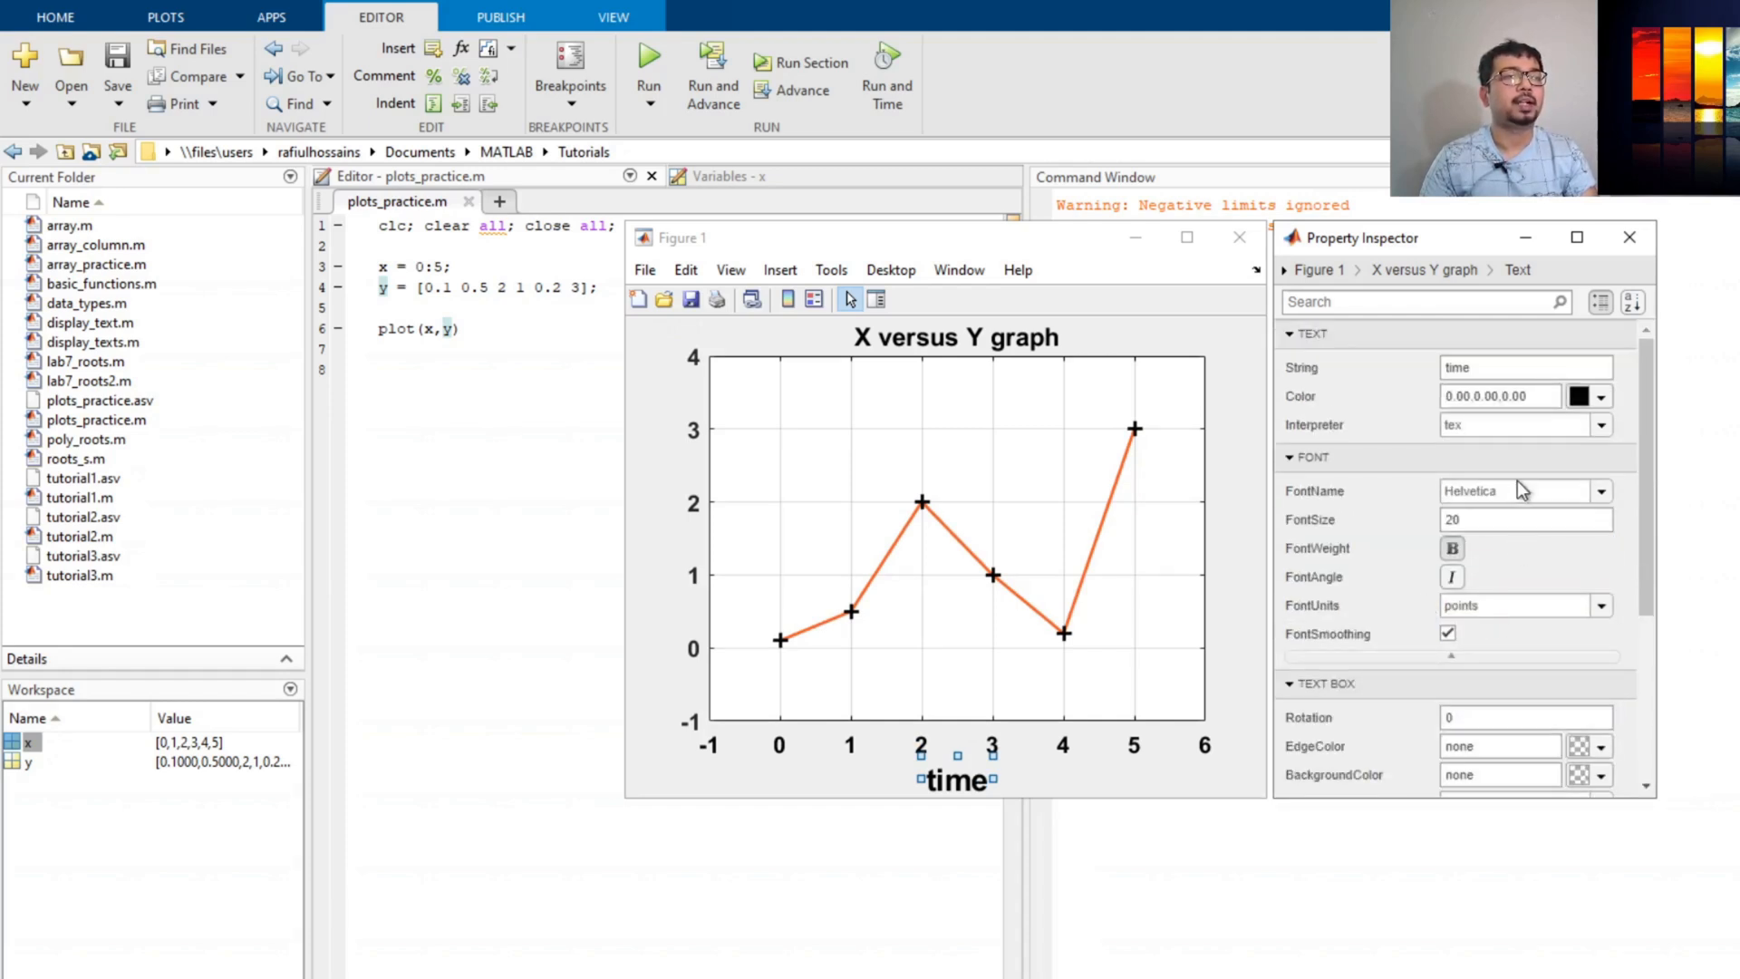
# Return to the axes properties, open the YLabel text object and set its string to "Amplitude"
pyautogui.click(1435, 272)
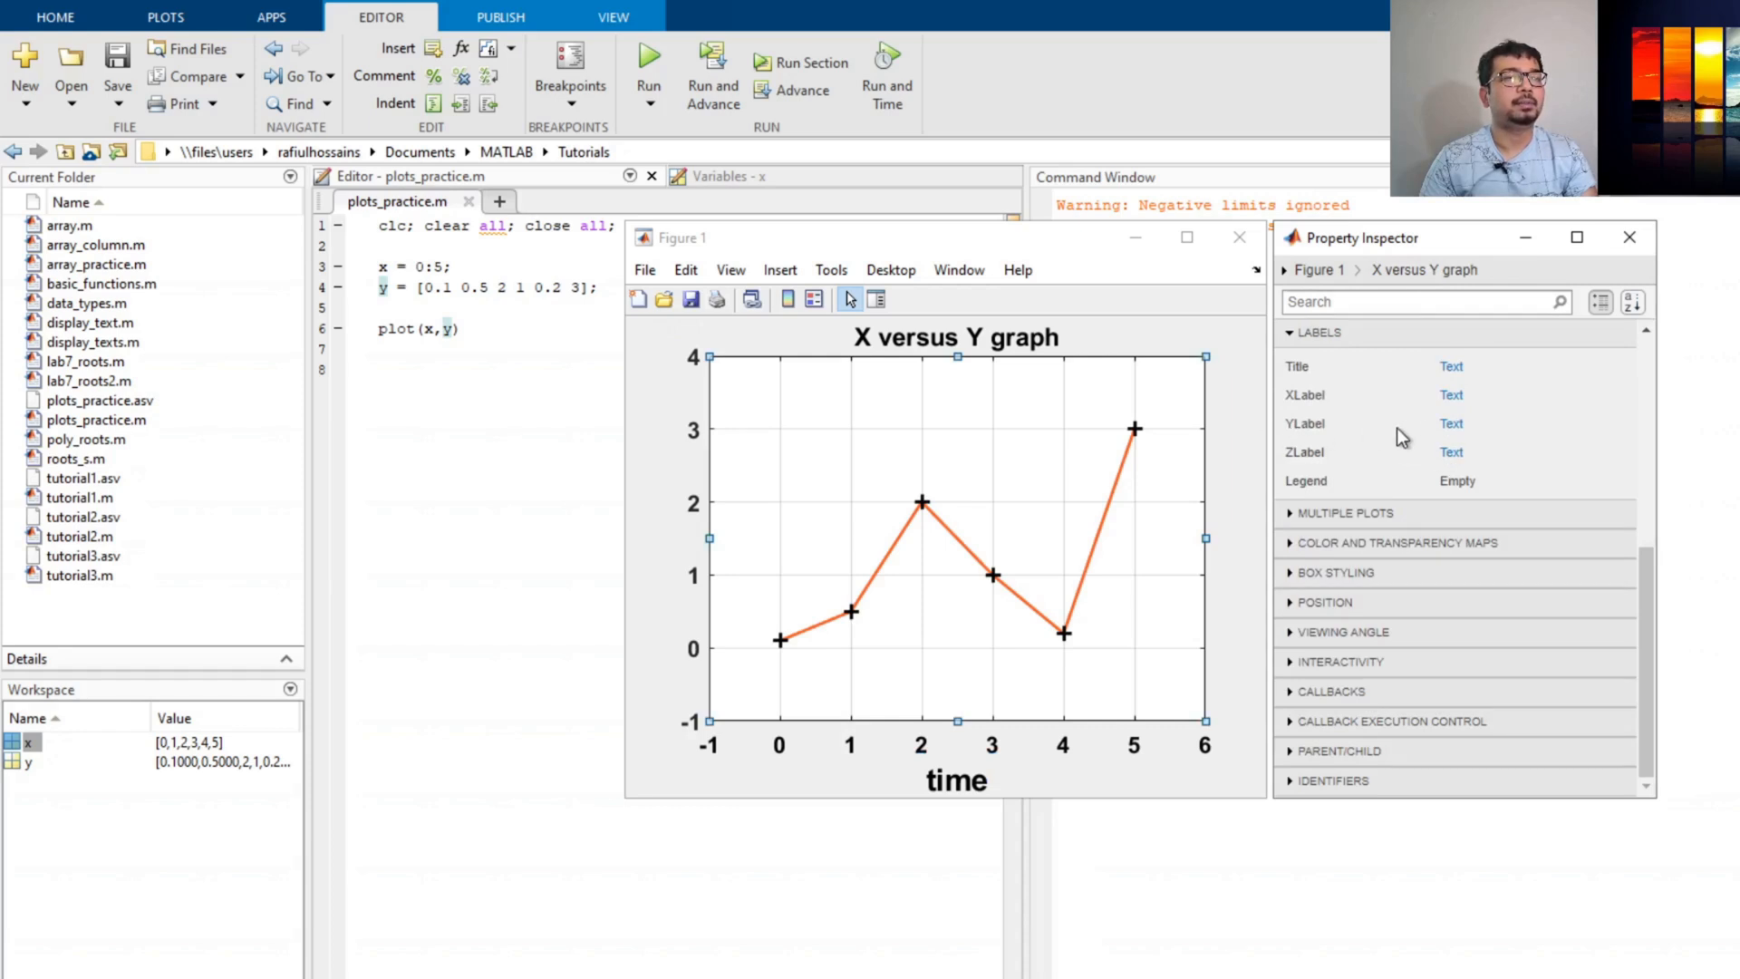
pyautogui.click(1452, 426)
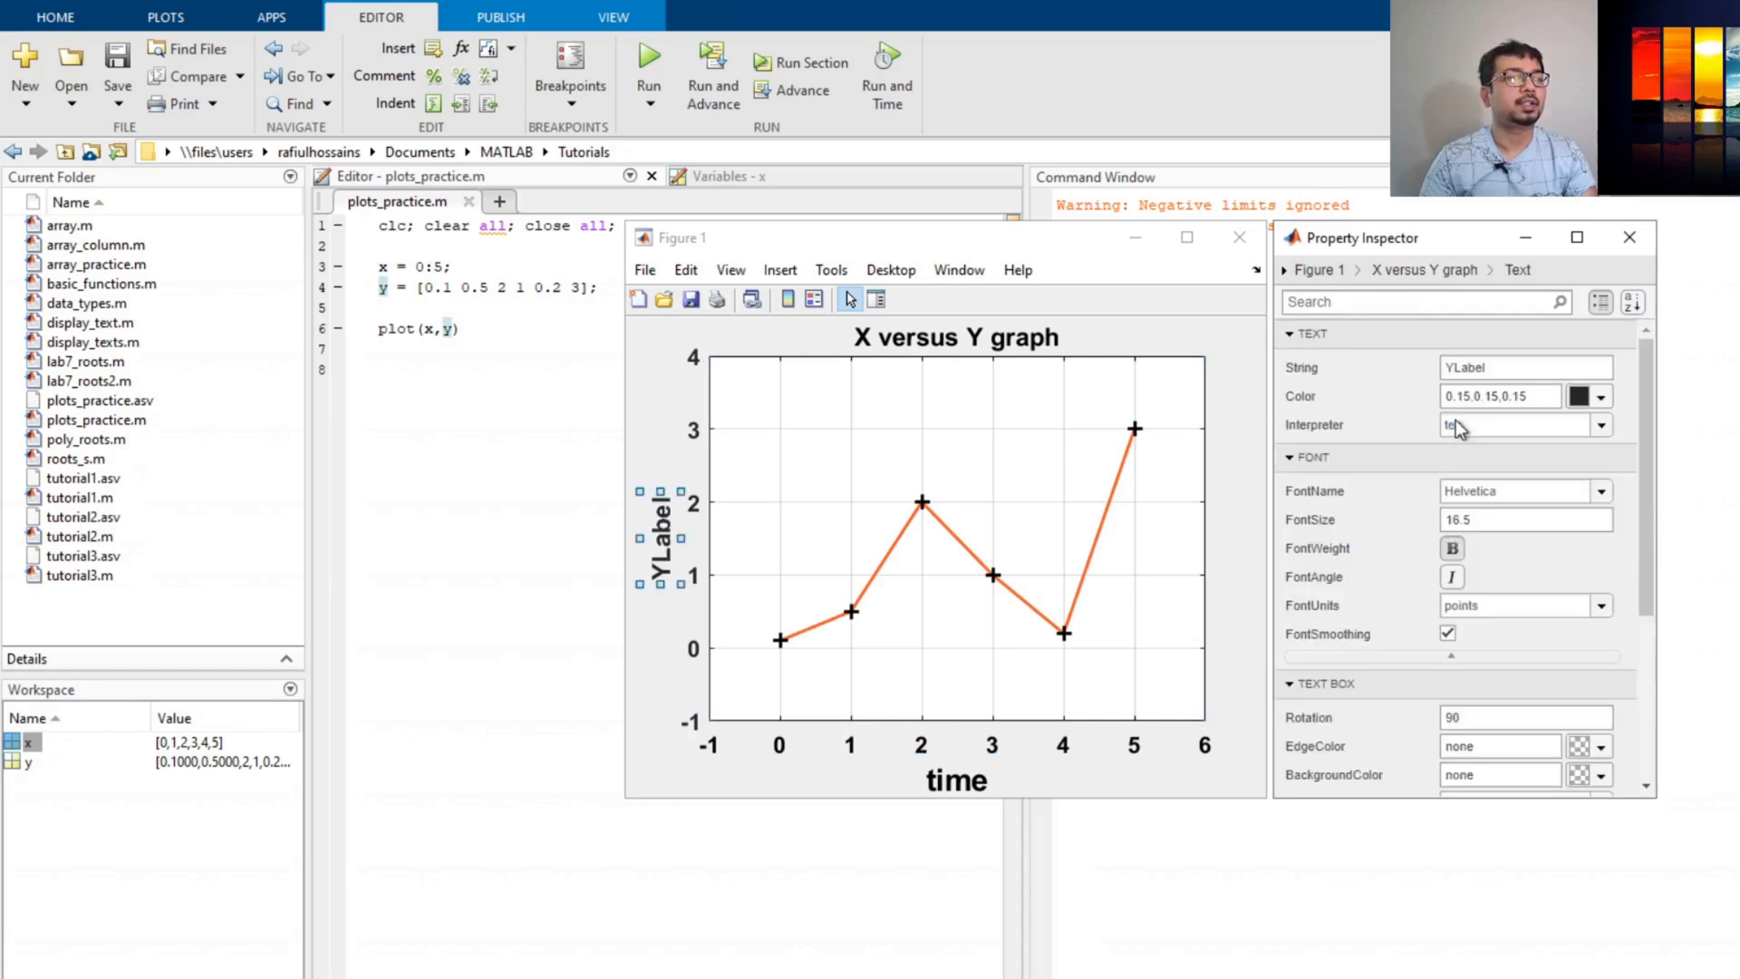
pyautogui.click(1504, 367)
pyautogui.moveTo(1503, 367); pyautogui.dragTo(1422, 372)
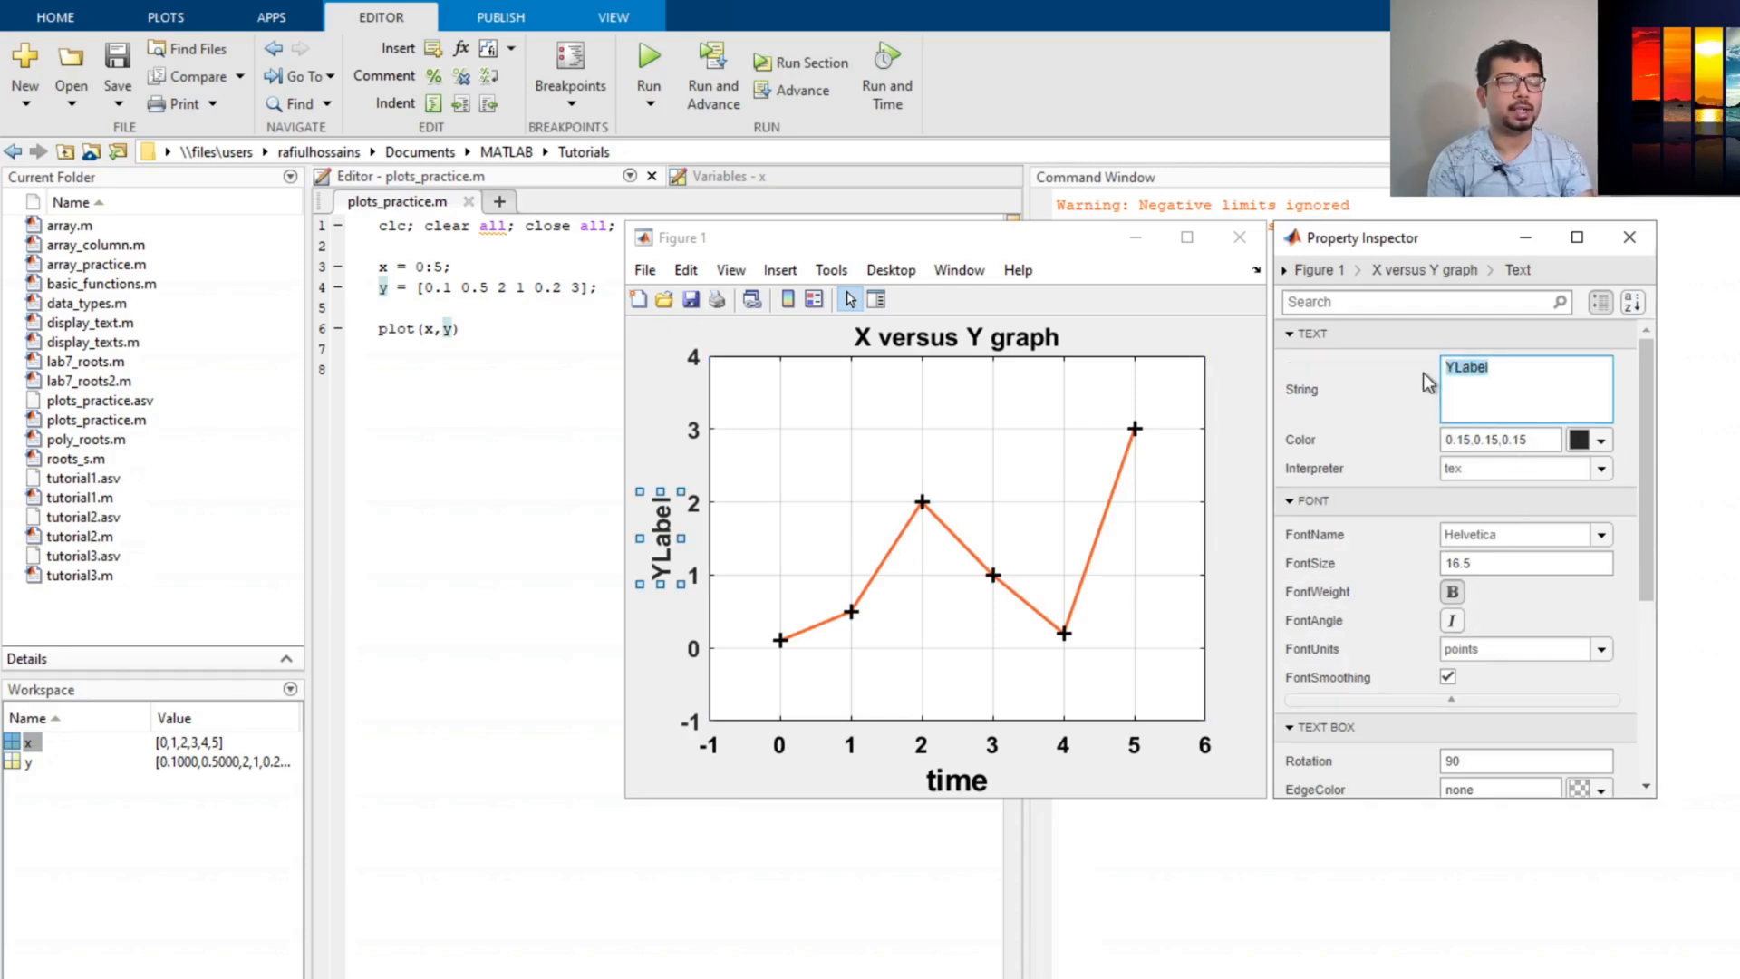
pyautogui.write('Am')
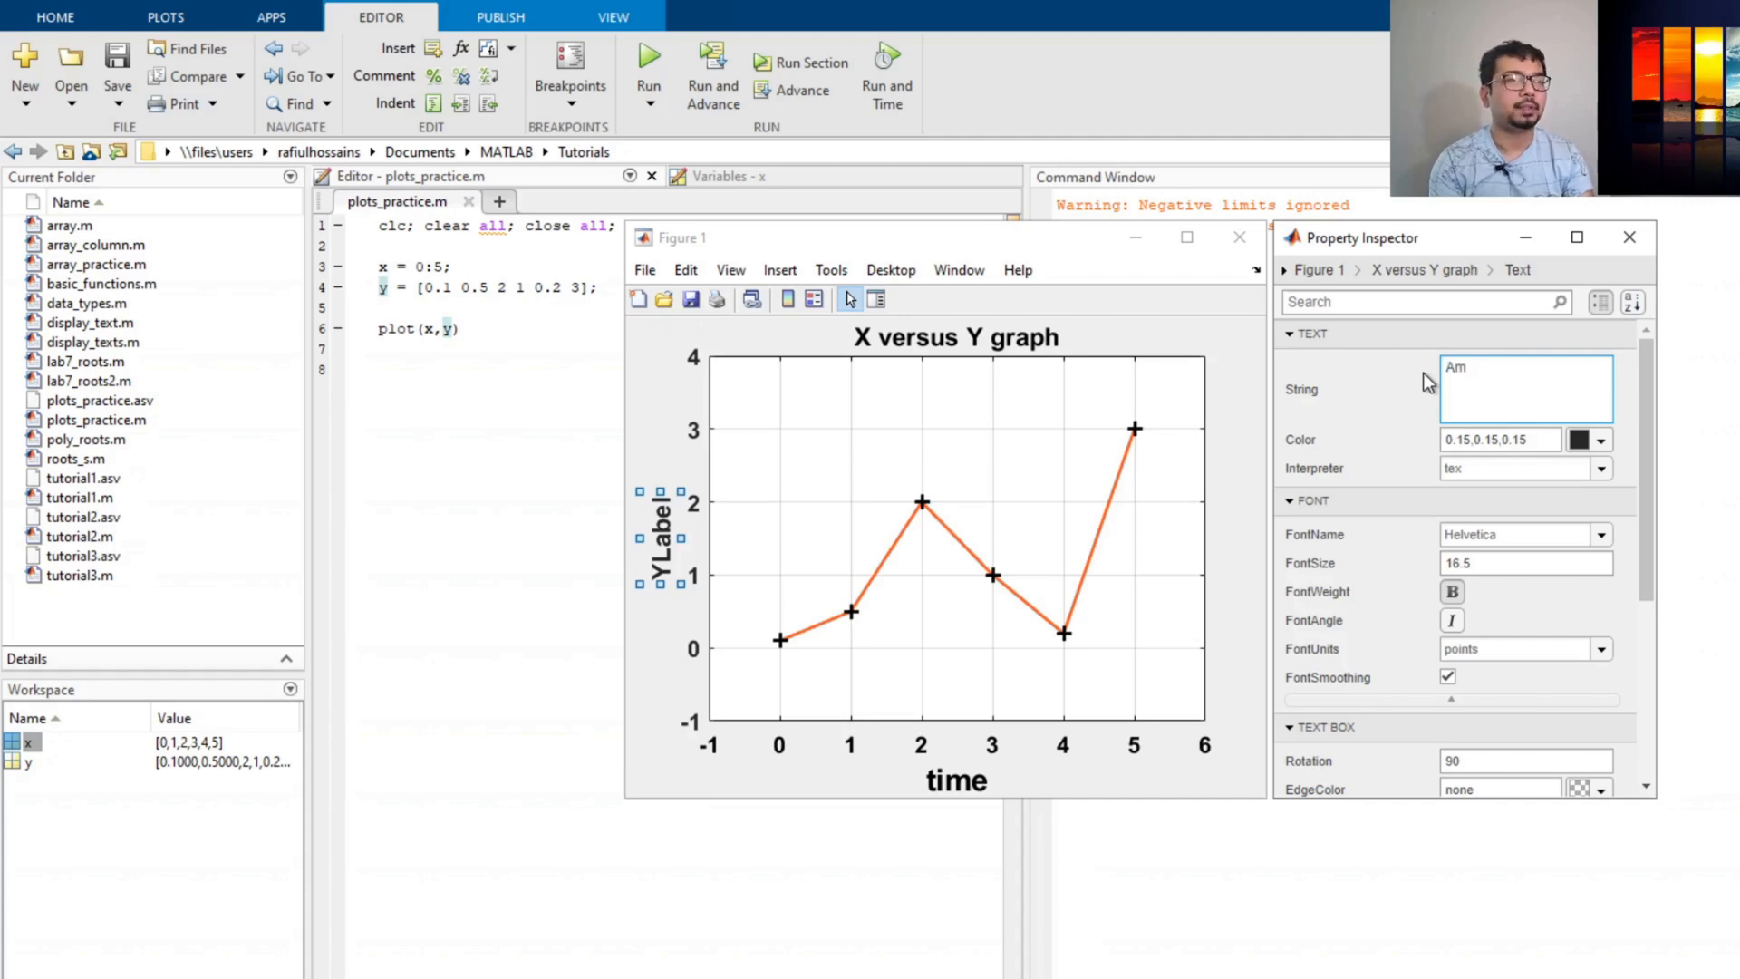
pyautogui.write('plitude')
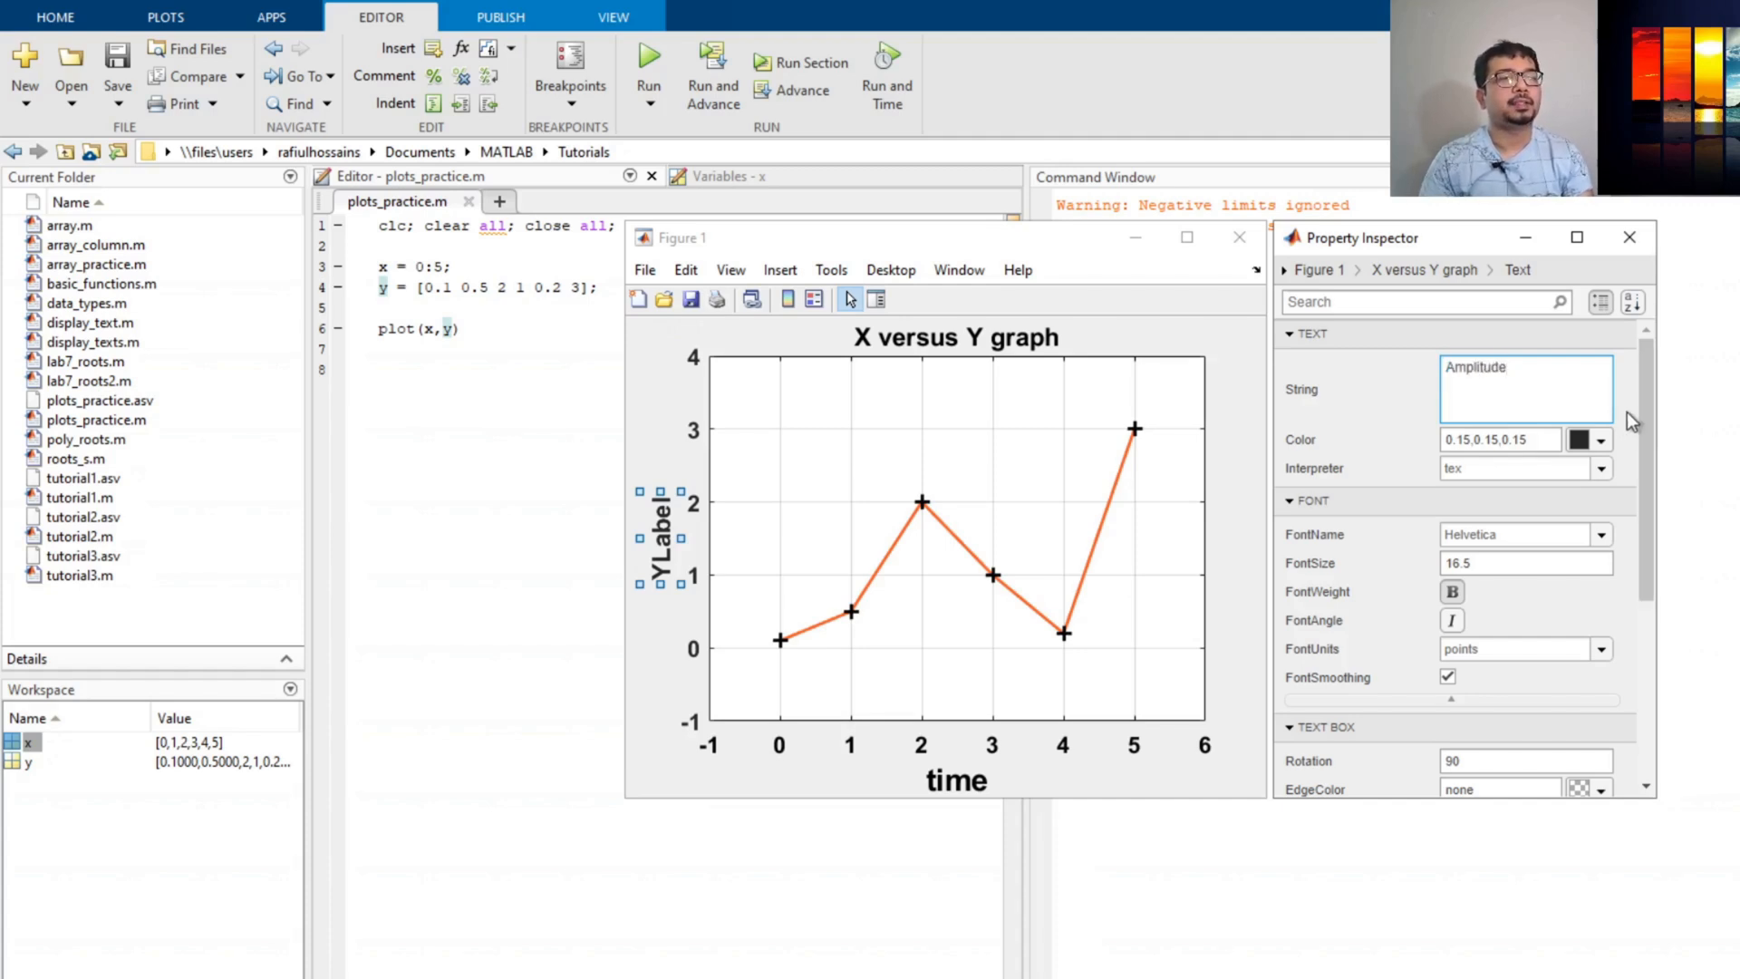
pyautogui.click(1386, 473)
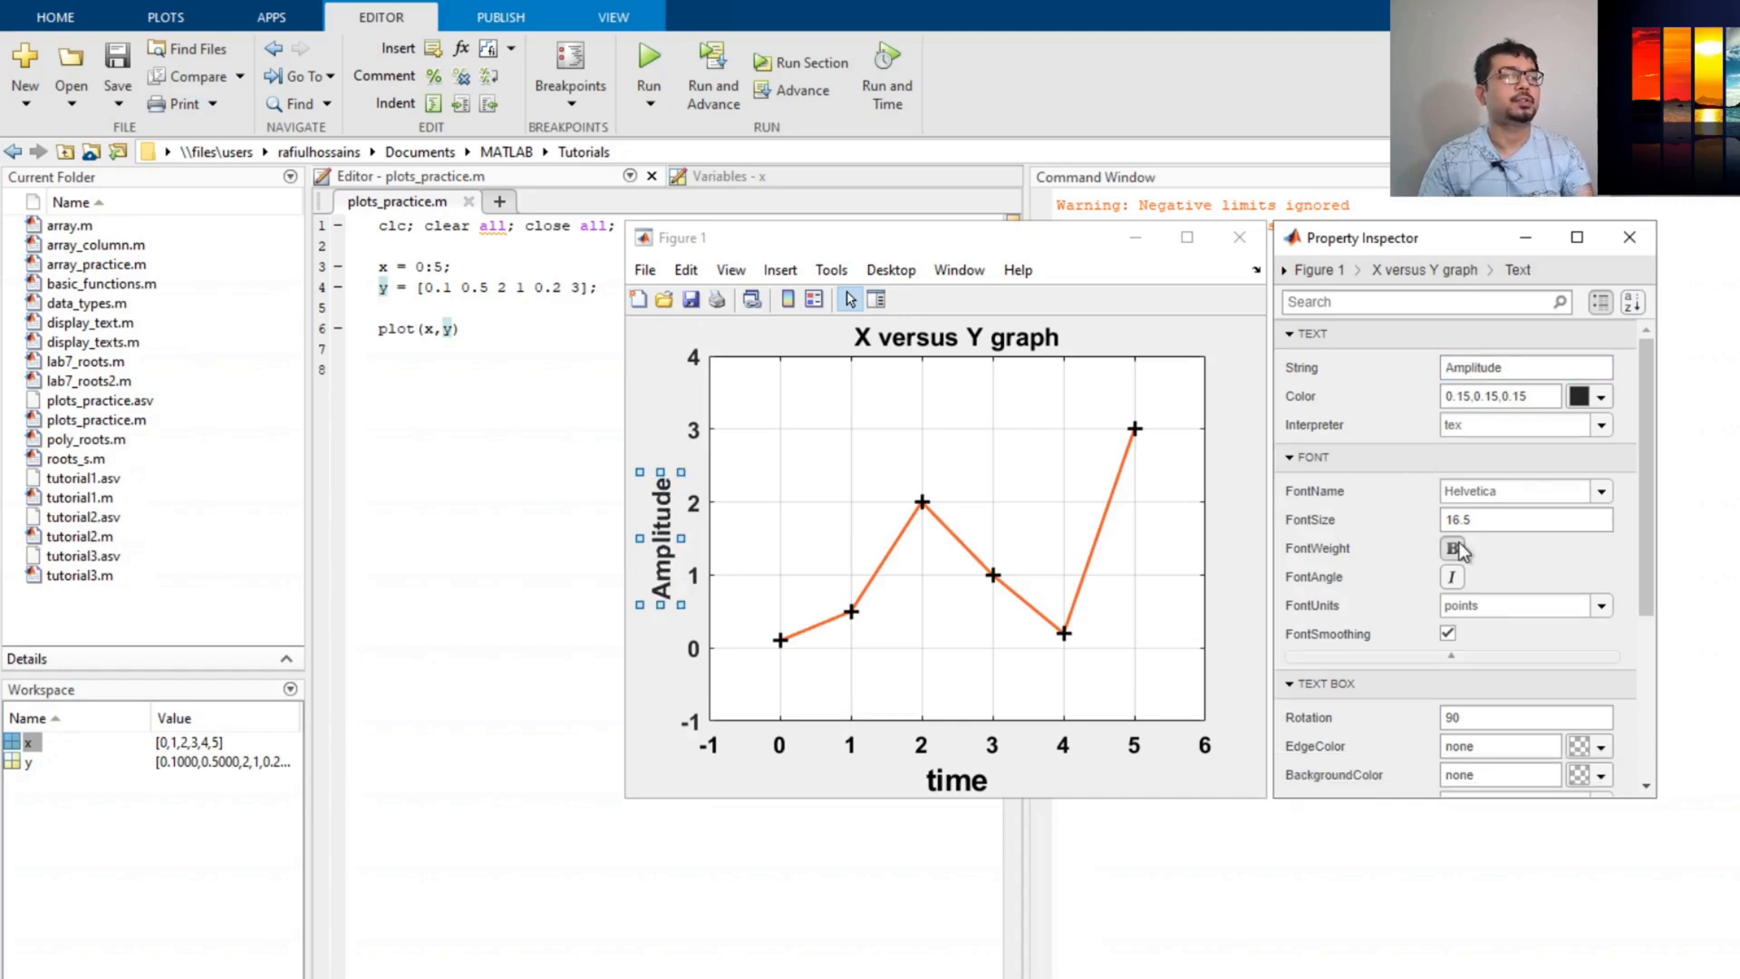
# Set the y-axis label's text color to the standard dark red, 0.64,0.08,0.18
pyautogui.click(1601, 400)
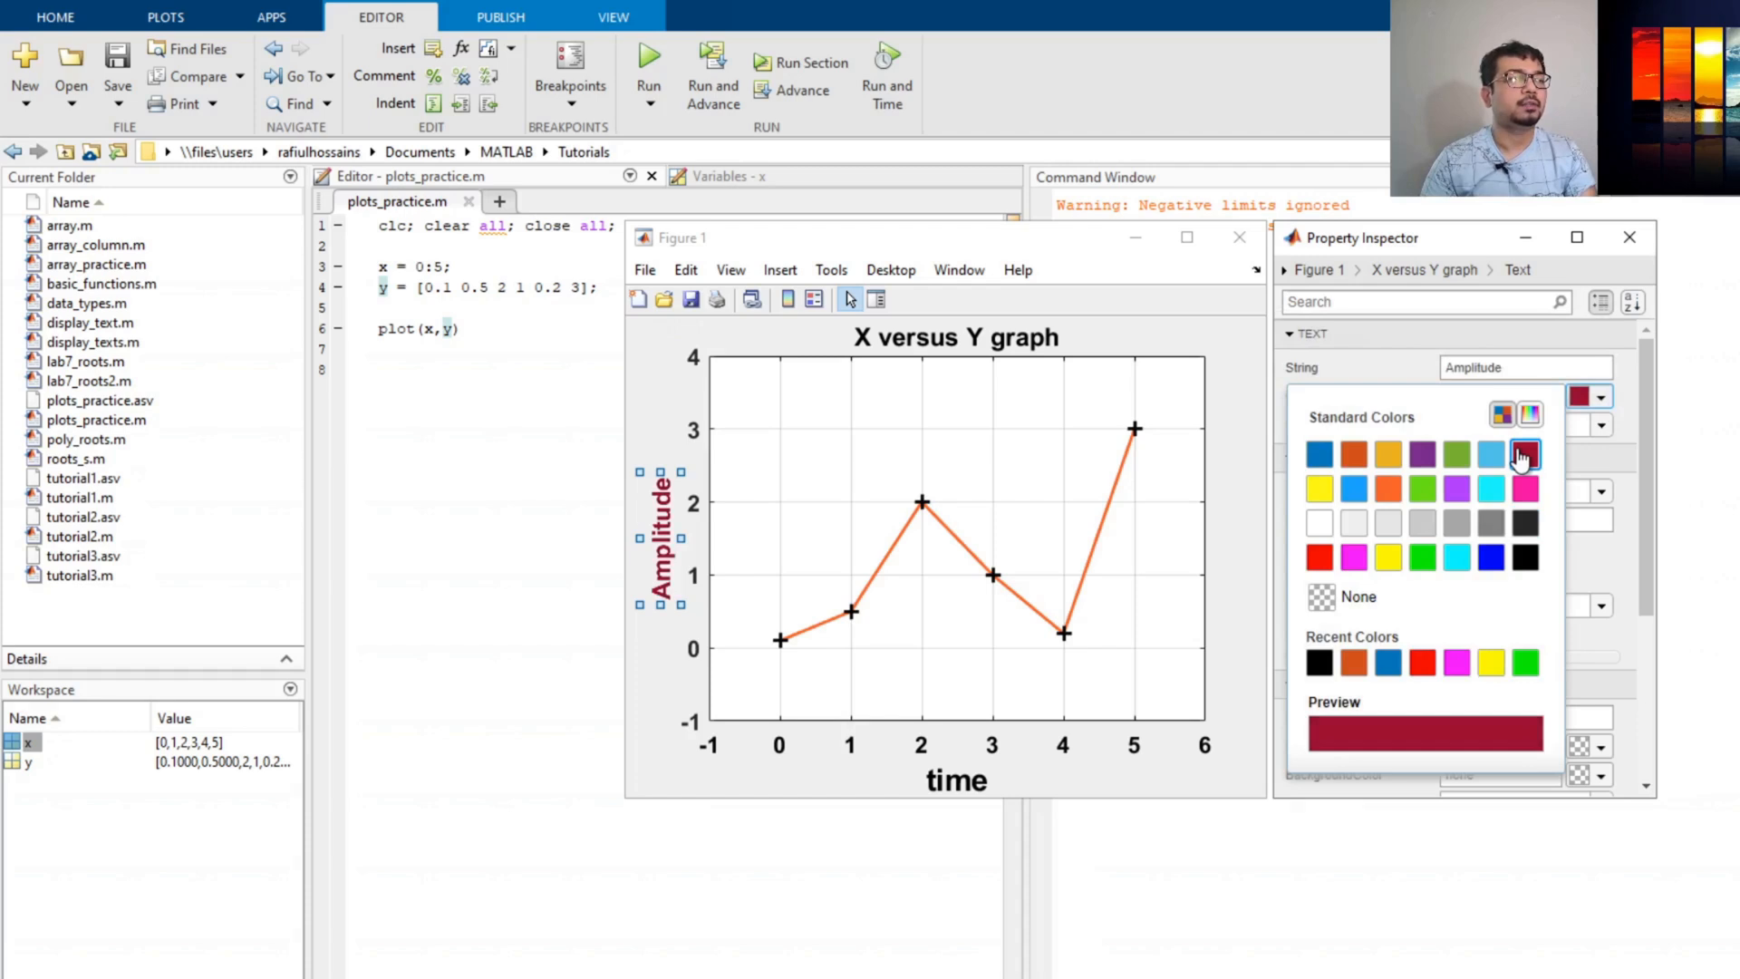
pyautogui.click(1615, 405)
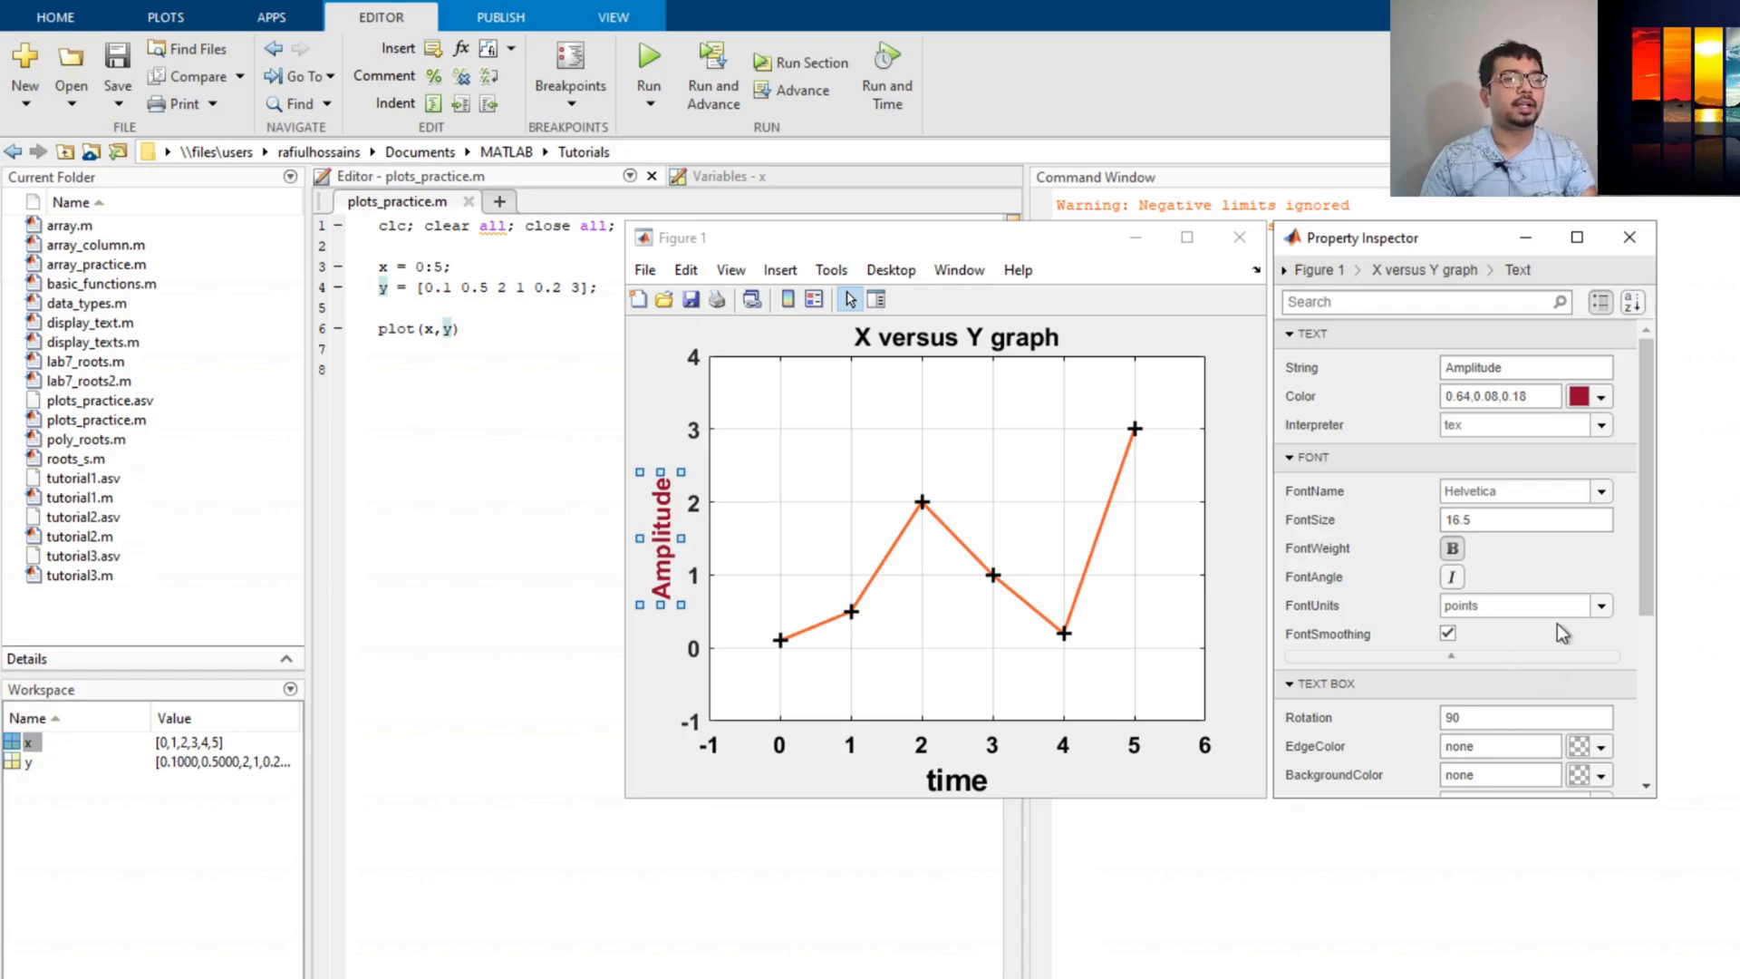
pyautogui.scroll(-3, 1557, 624)
pyautogui.scroll(3, 1556, 628)
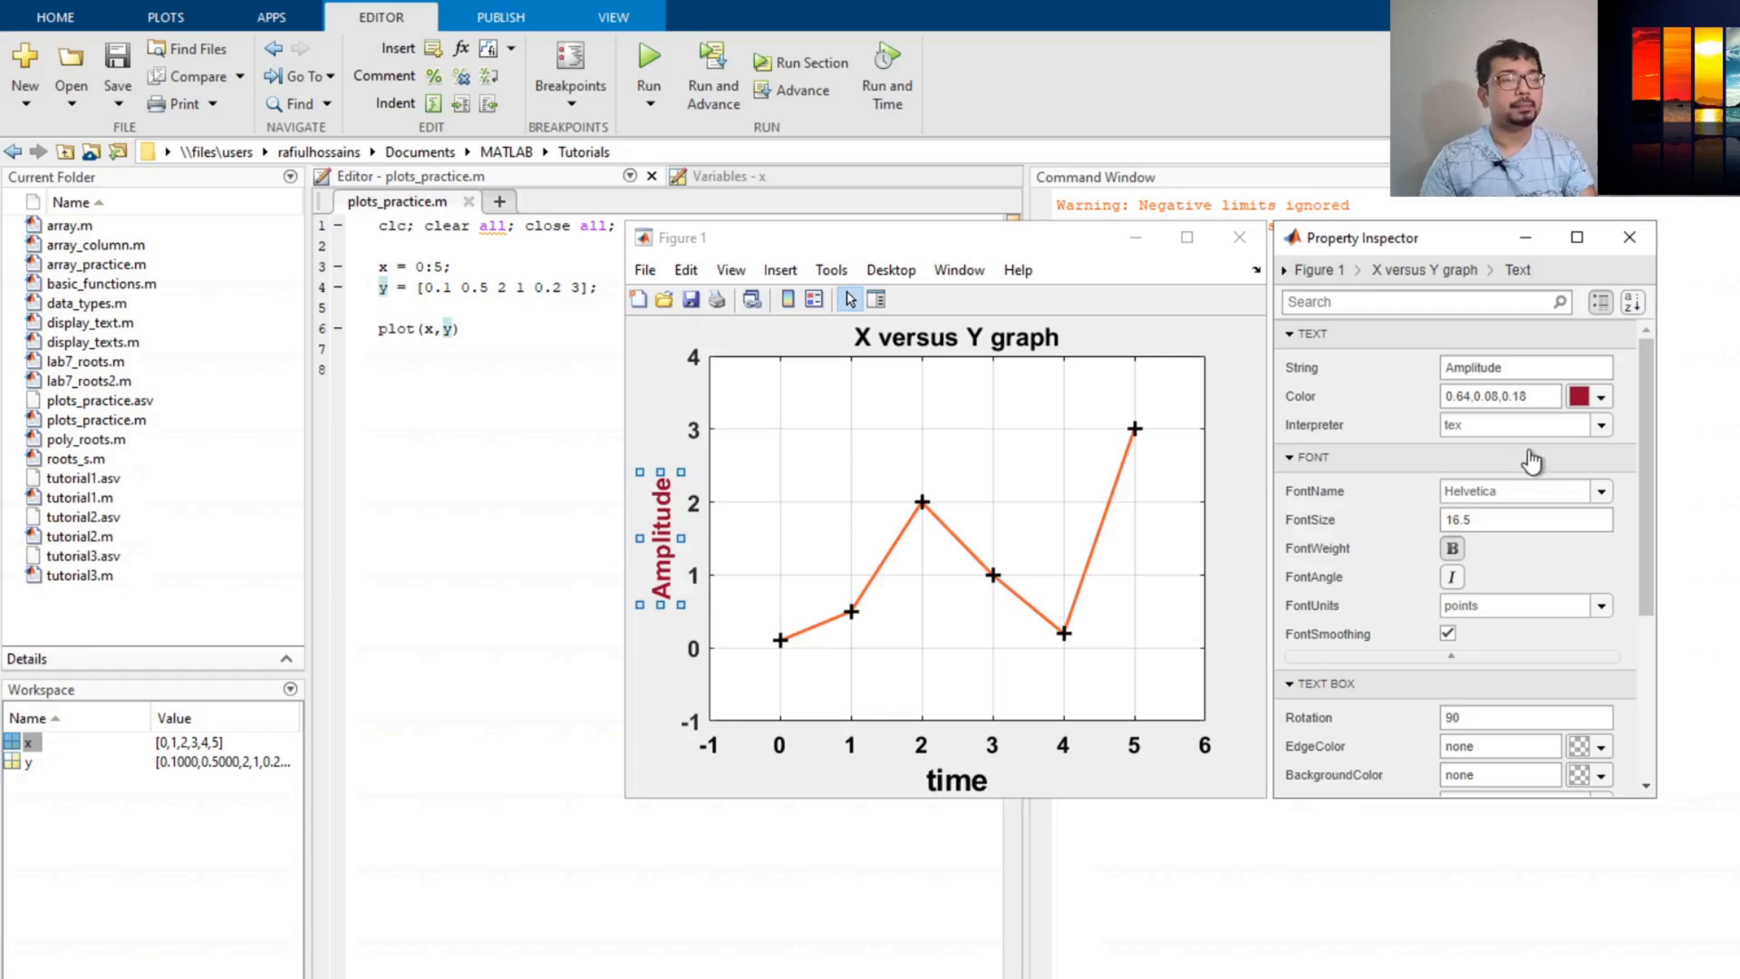
# Change the y-axis label's string to "Amplitude \alpha" and leave the whole figure selected
pyautogui.click(1533, 371)
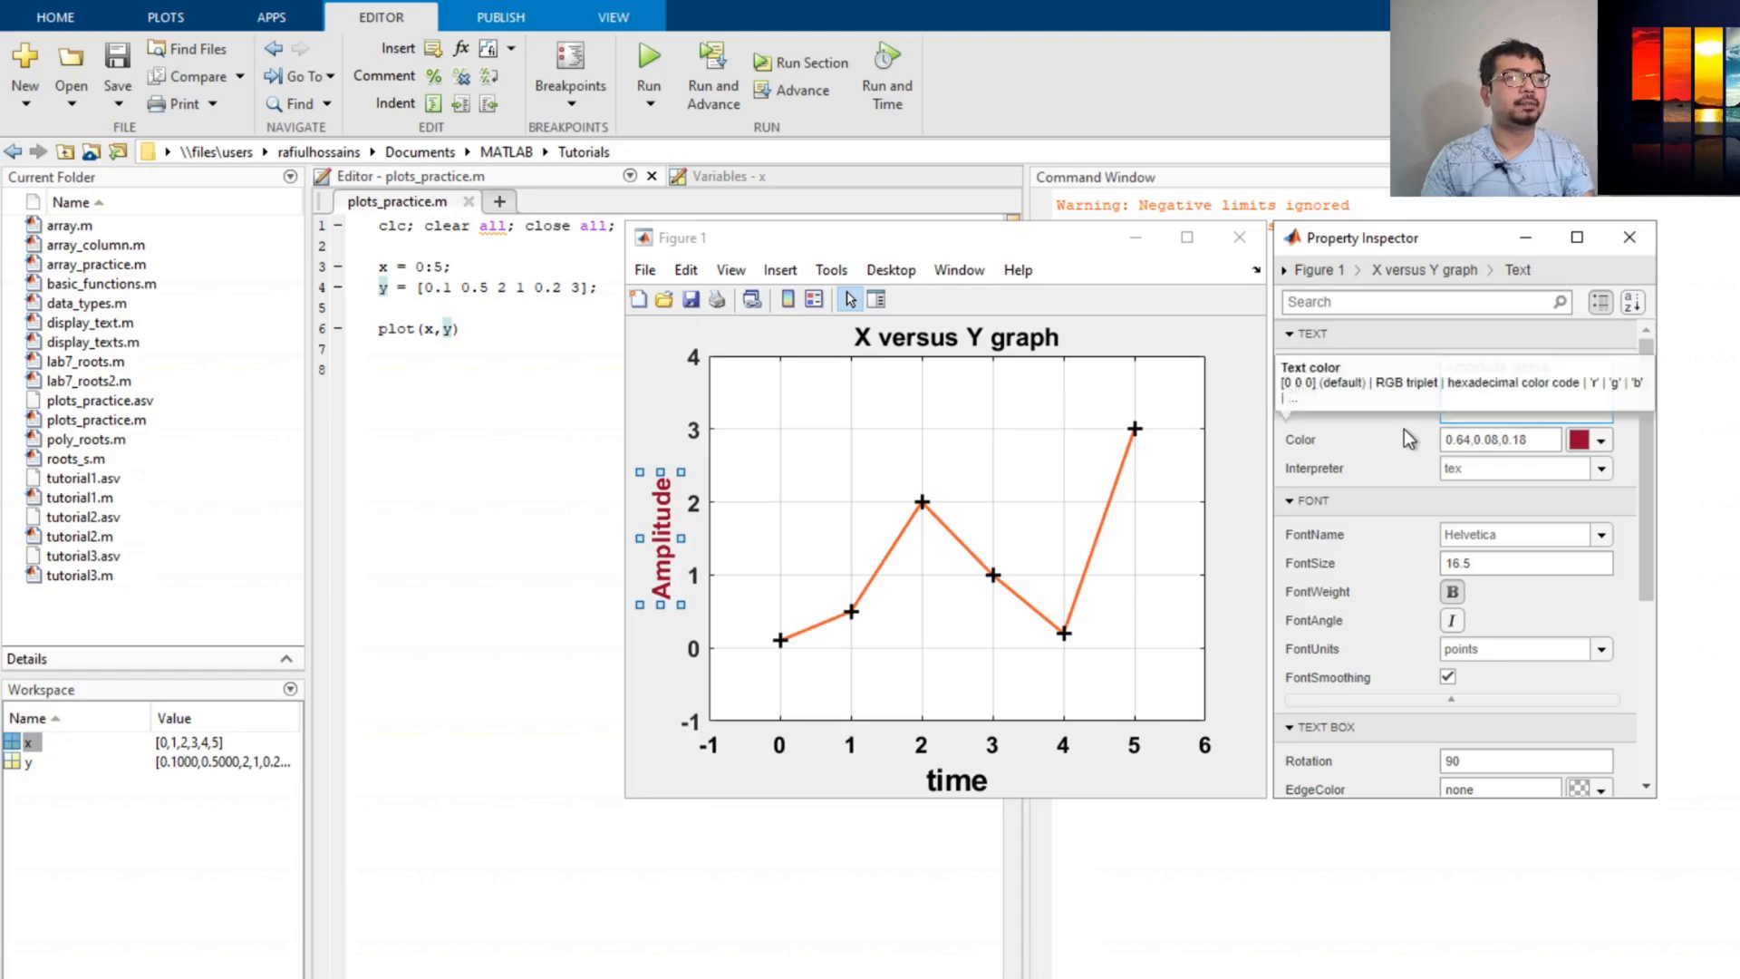
pyautogui.press('Return')
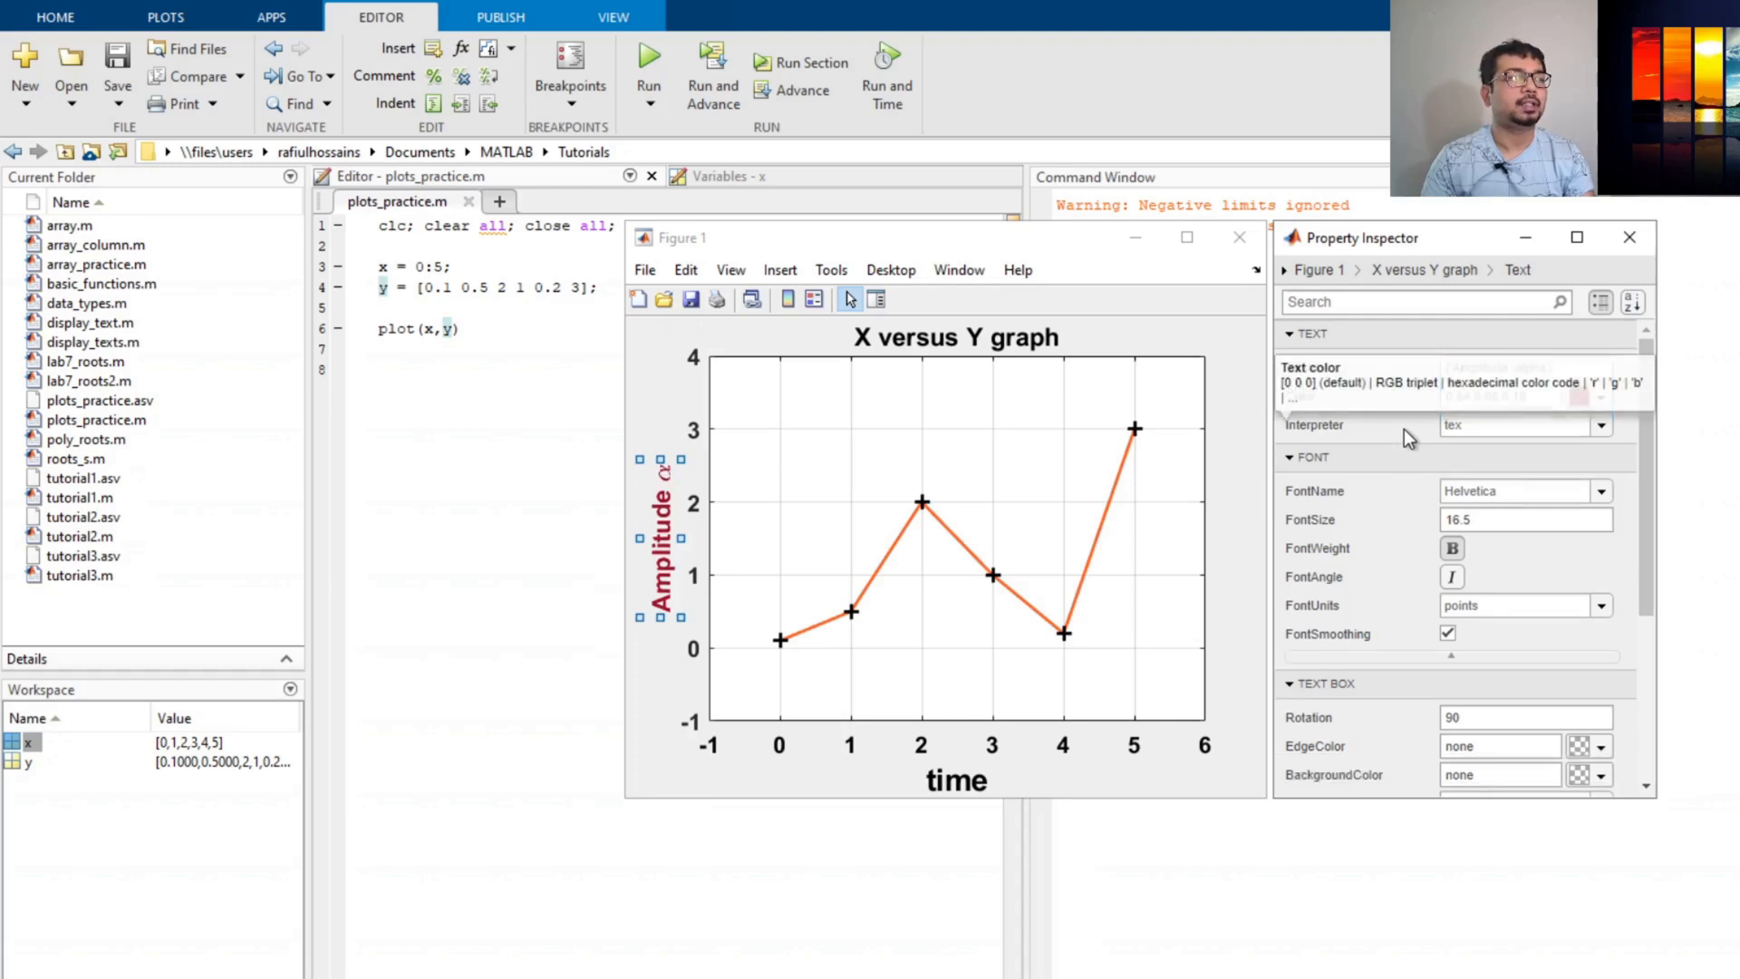
pyautogui.click(656, 430)
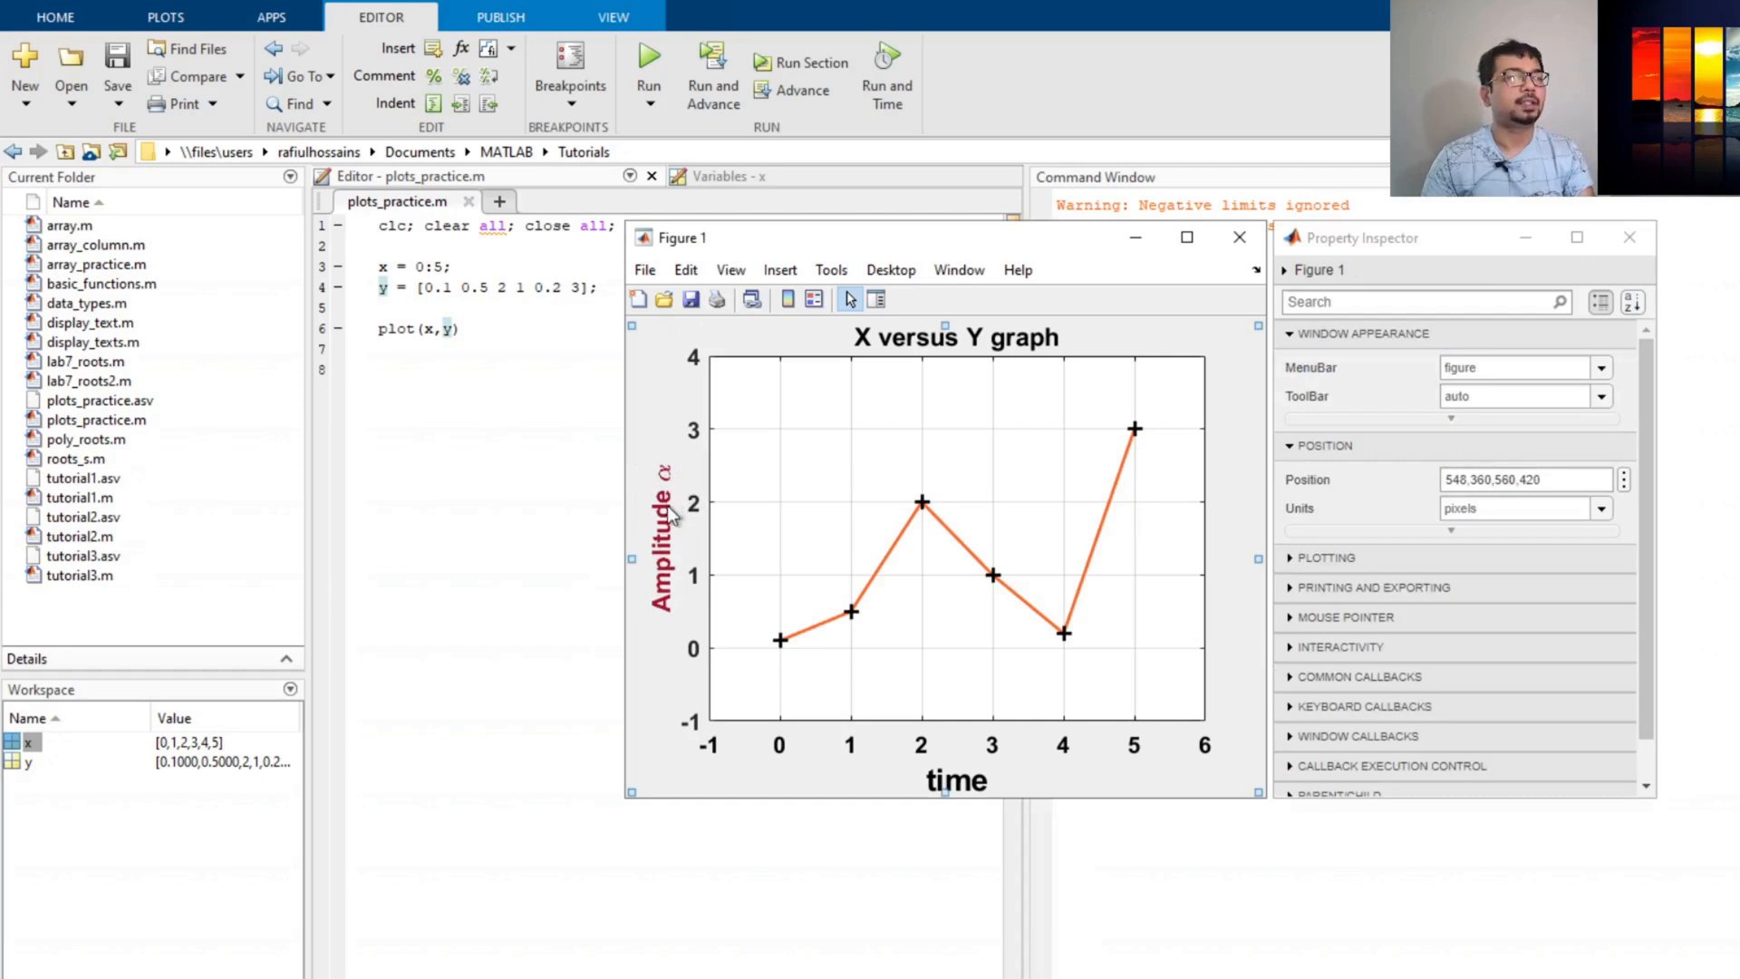
pyautogui.click(662, 535)
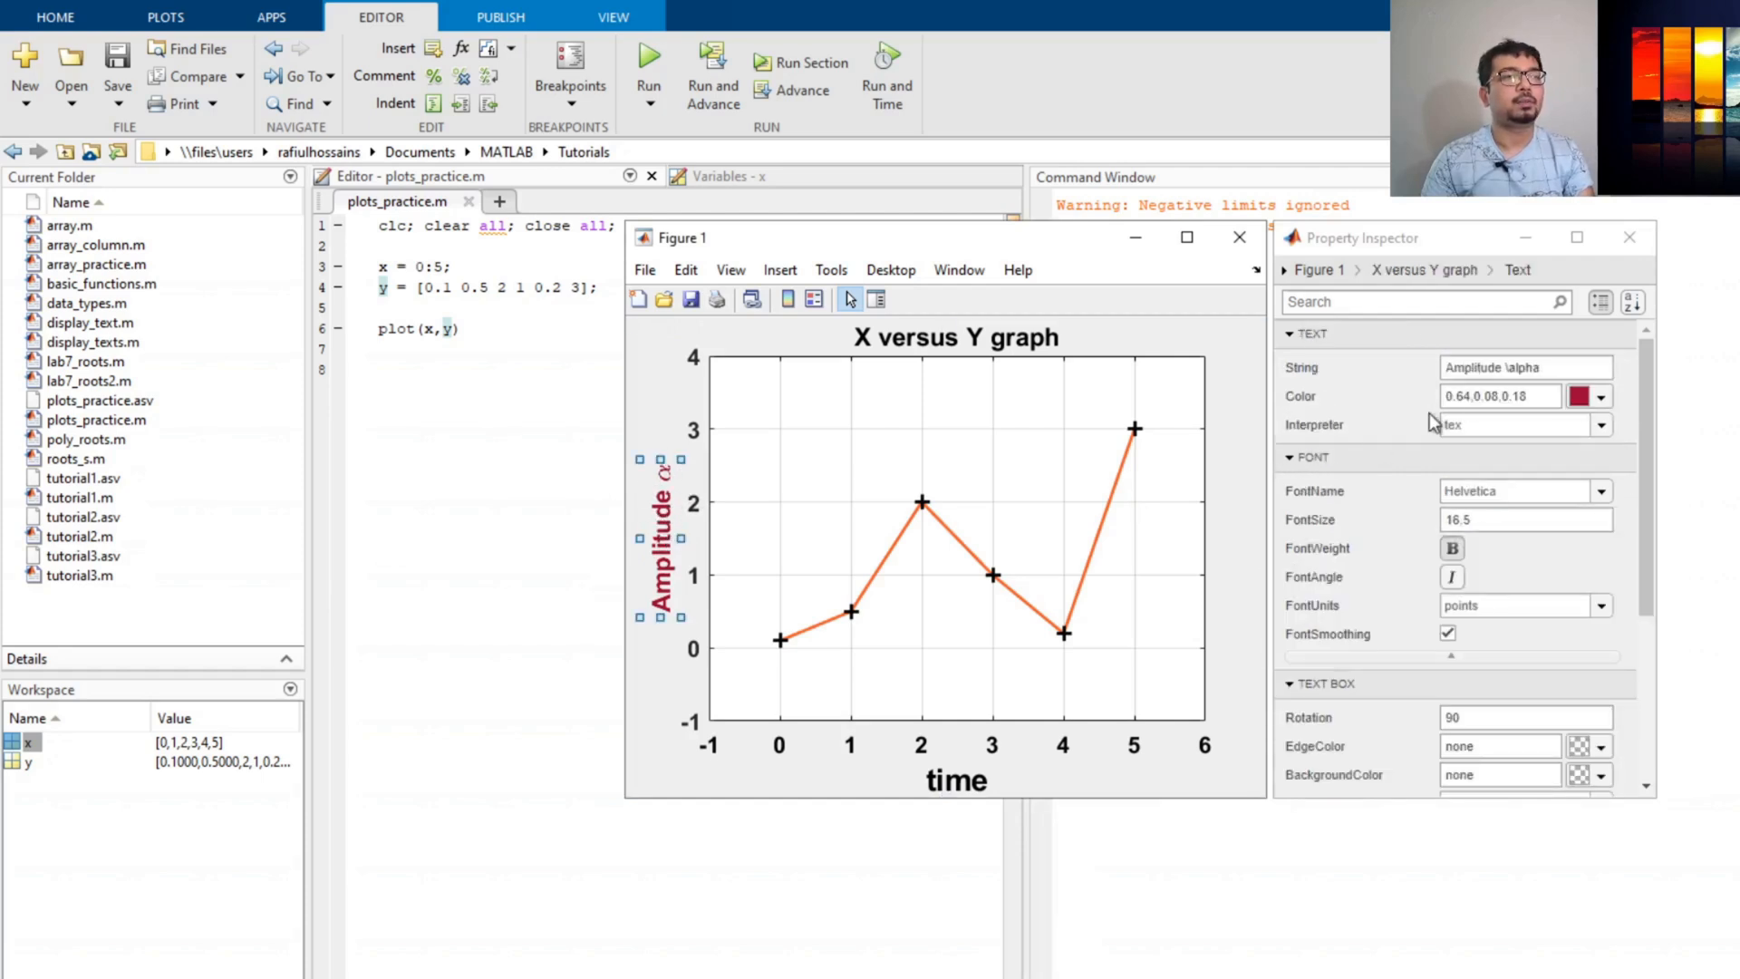
pyautogui.click(1554, 369)
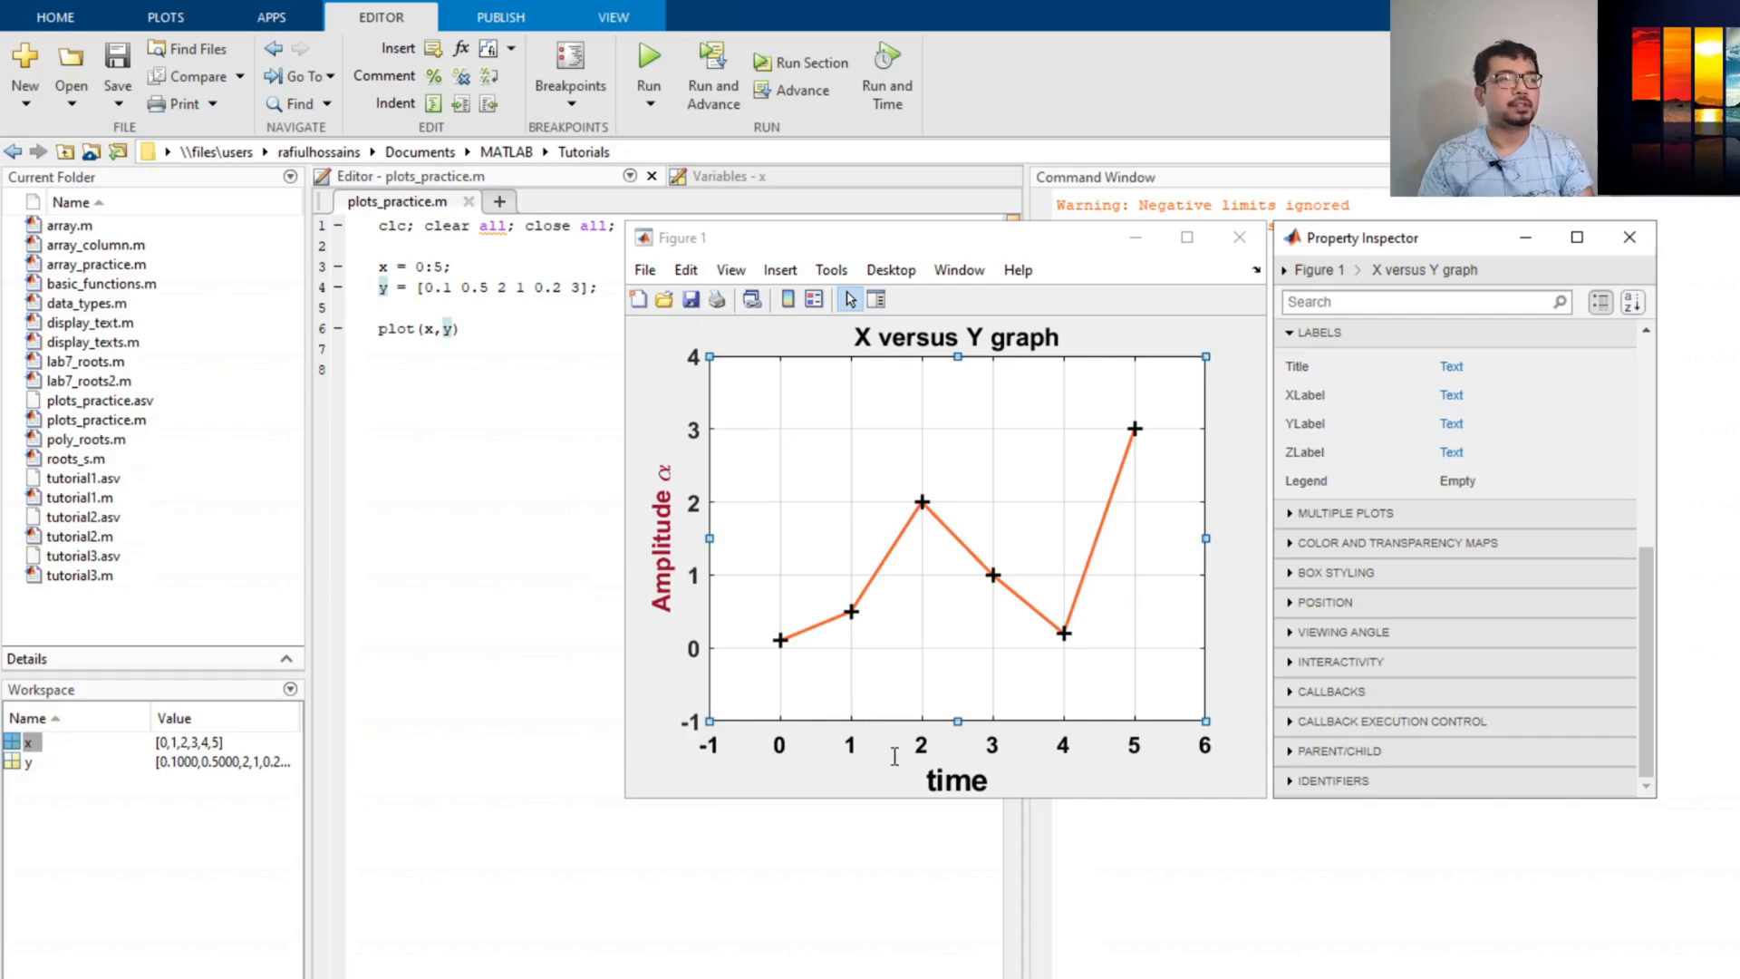
pyautogui.click(693, 318)
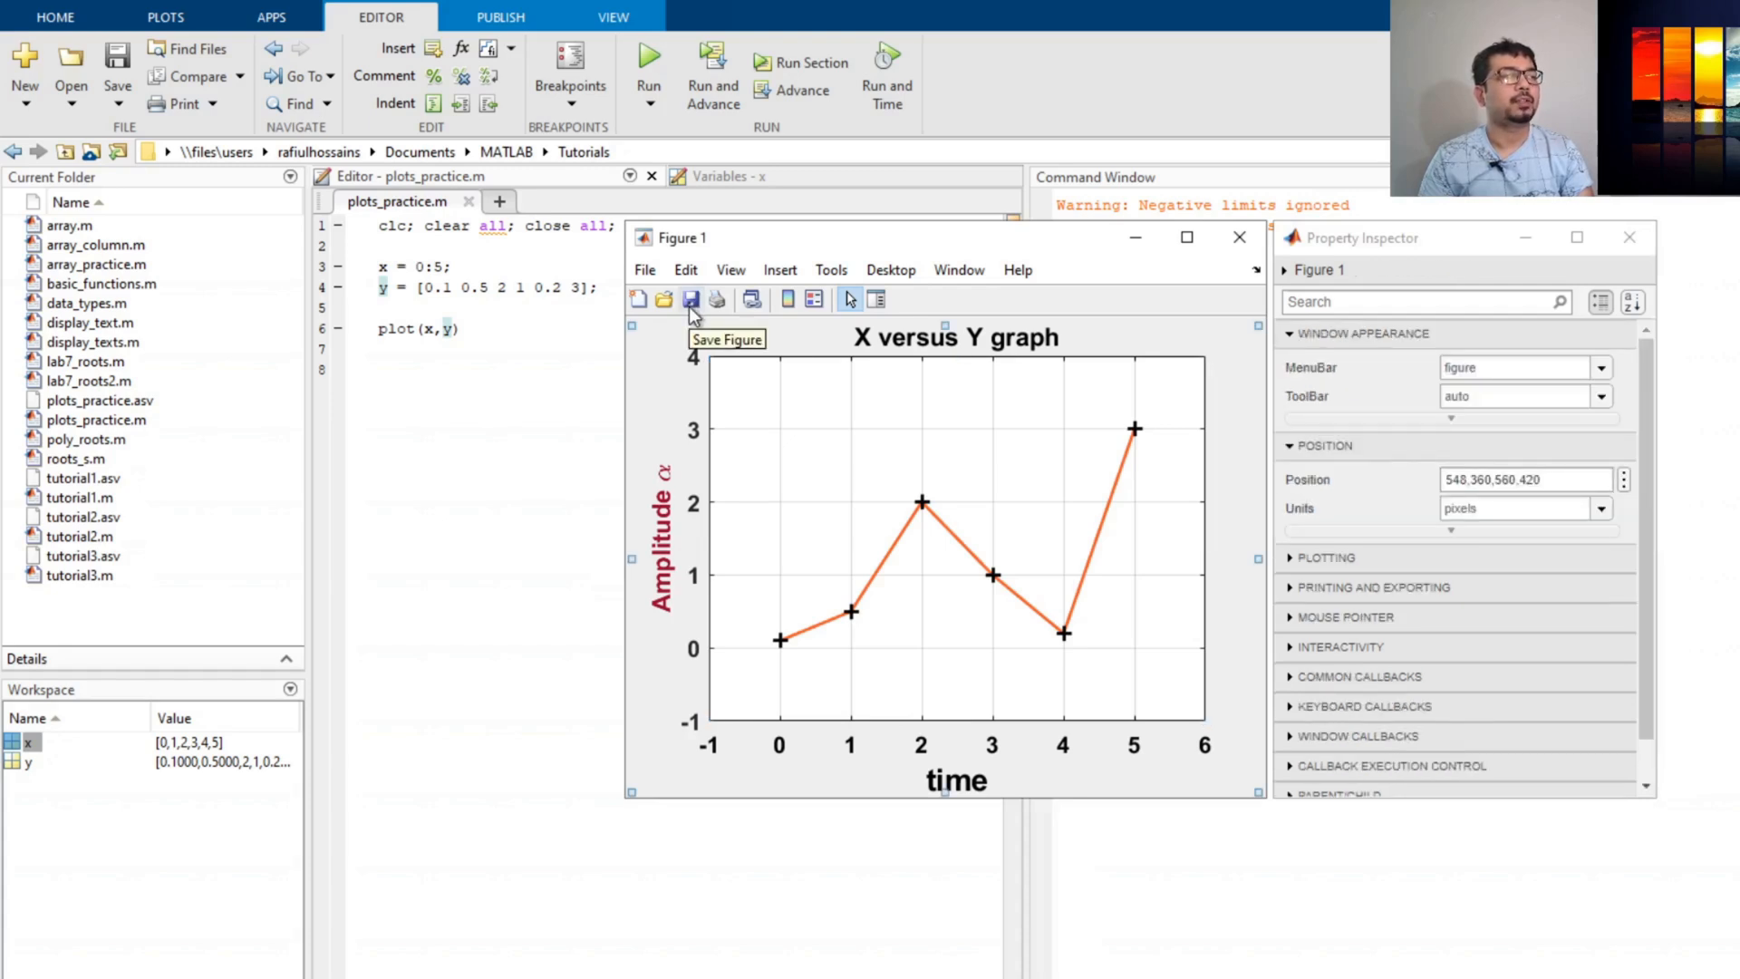
# Examine the file types offered for saving the figure and leave without saving
pyautogui.click(691, 302)
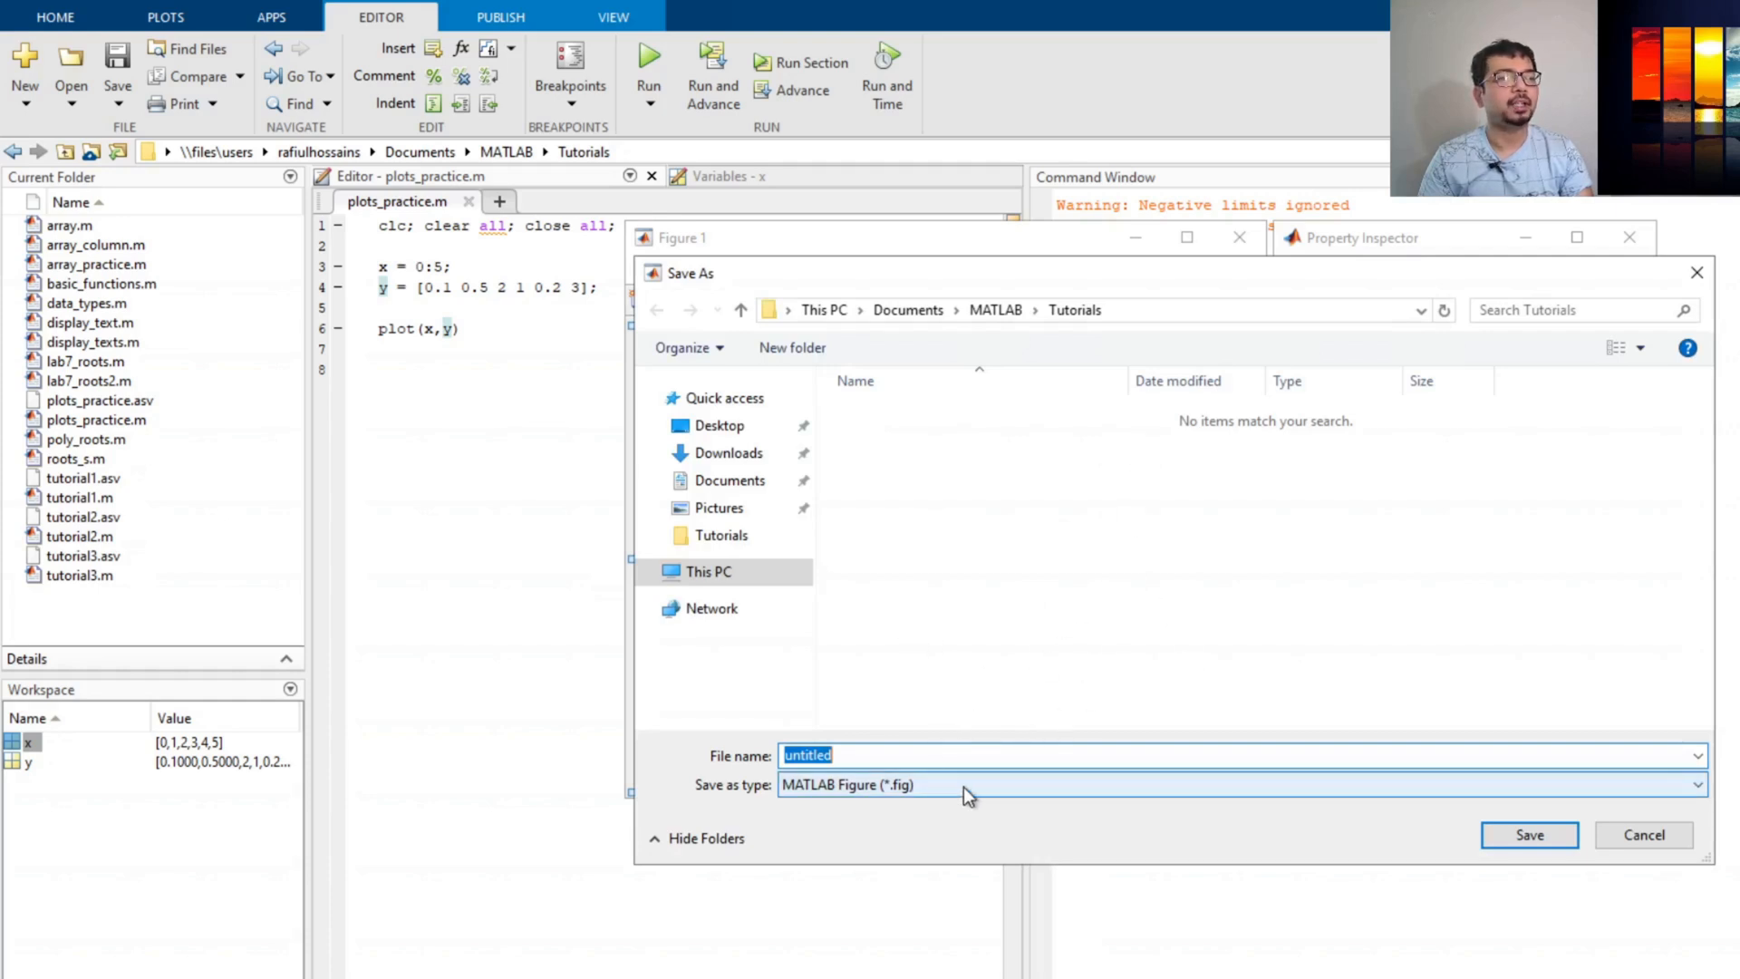
pyautogui.click(1038, 788)
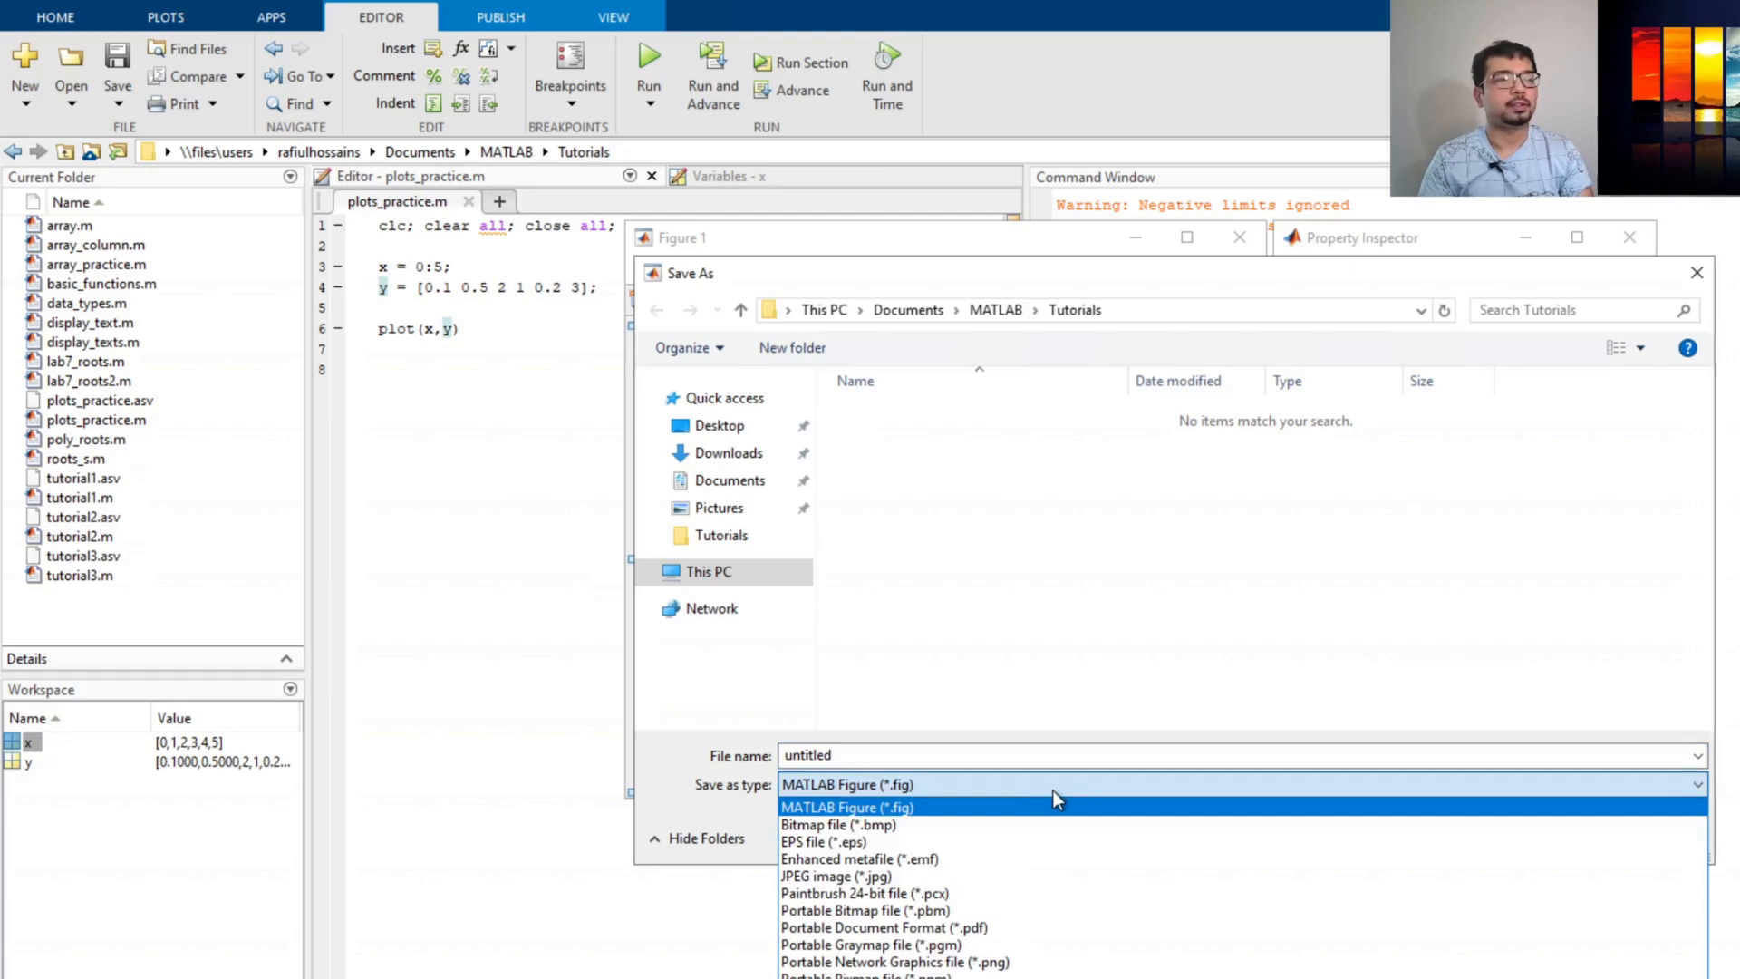
pyautogui.click(1012, 268)
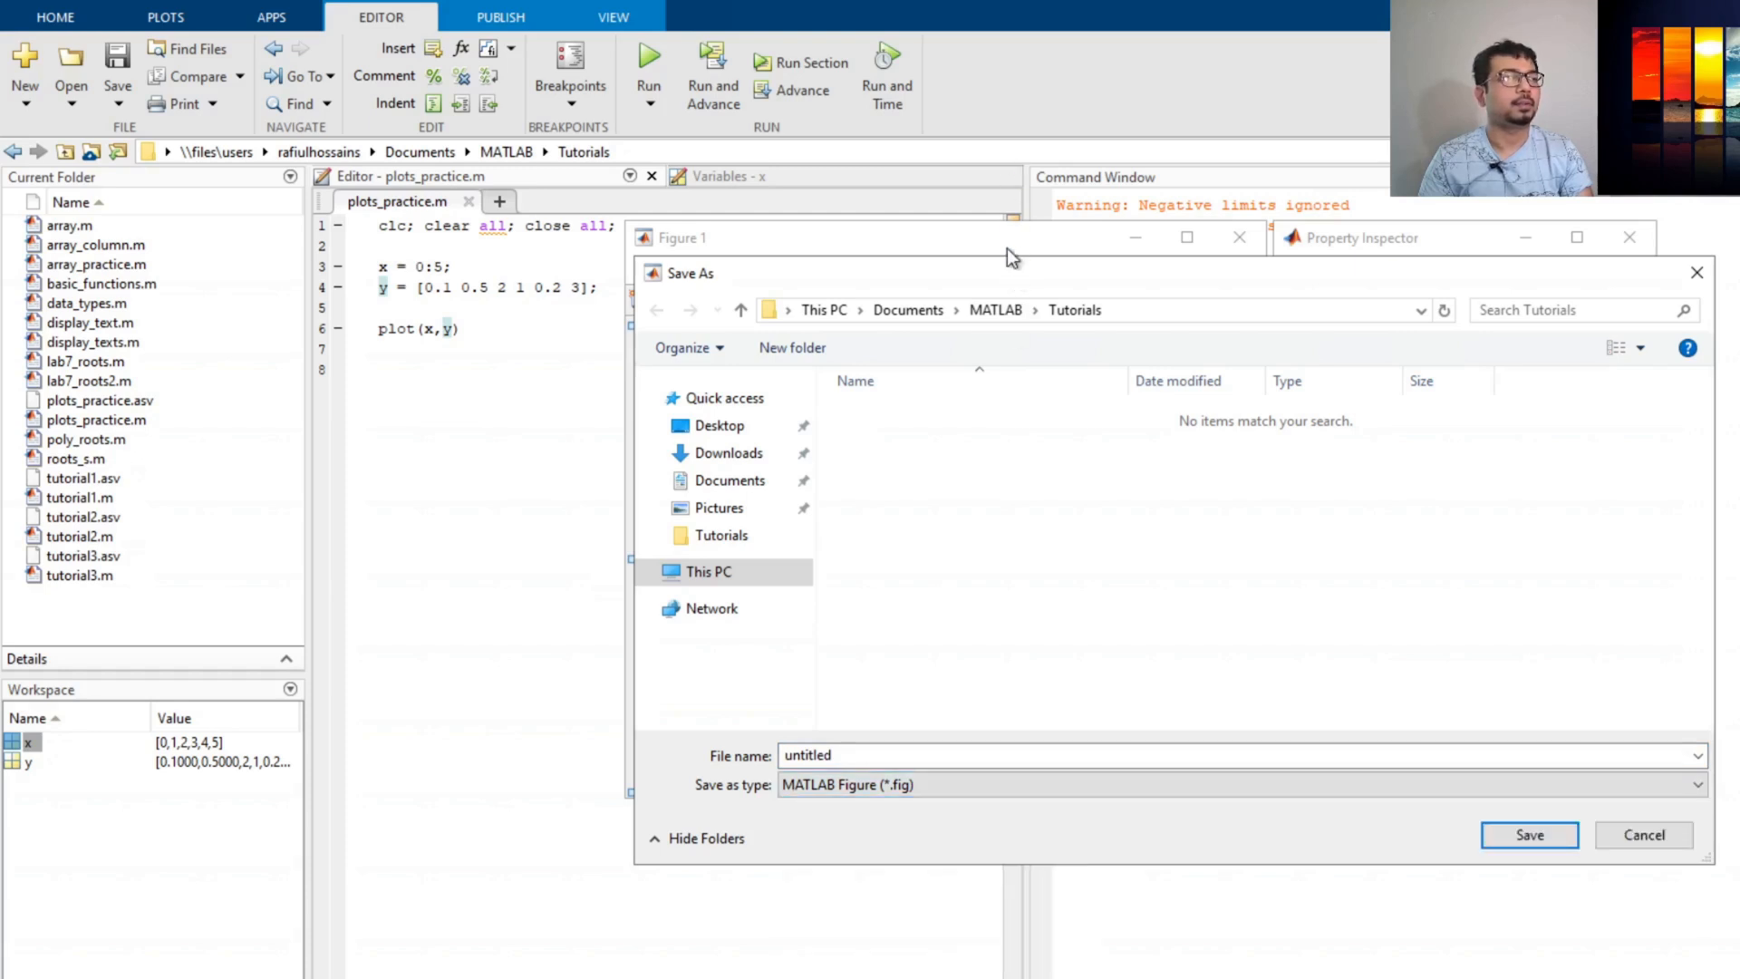
pyautogui.moveTo(1013, 274); pyautogui.dragTo(1010, 77)
pyautogui.click(988, 589)
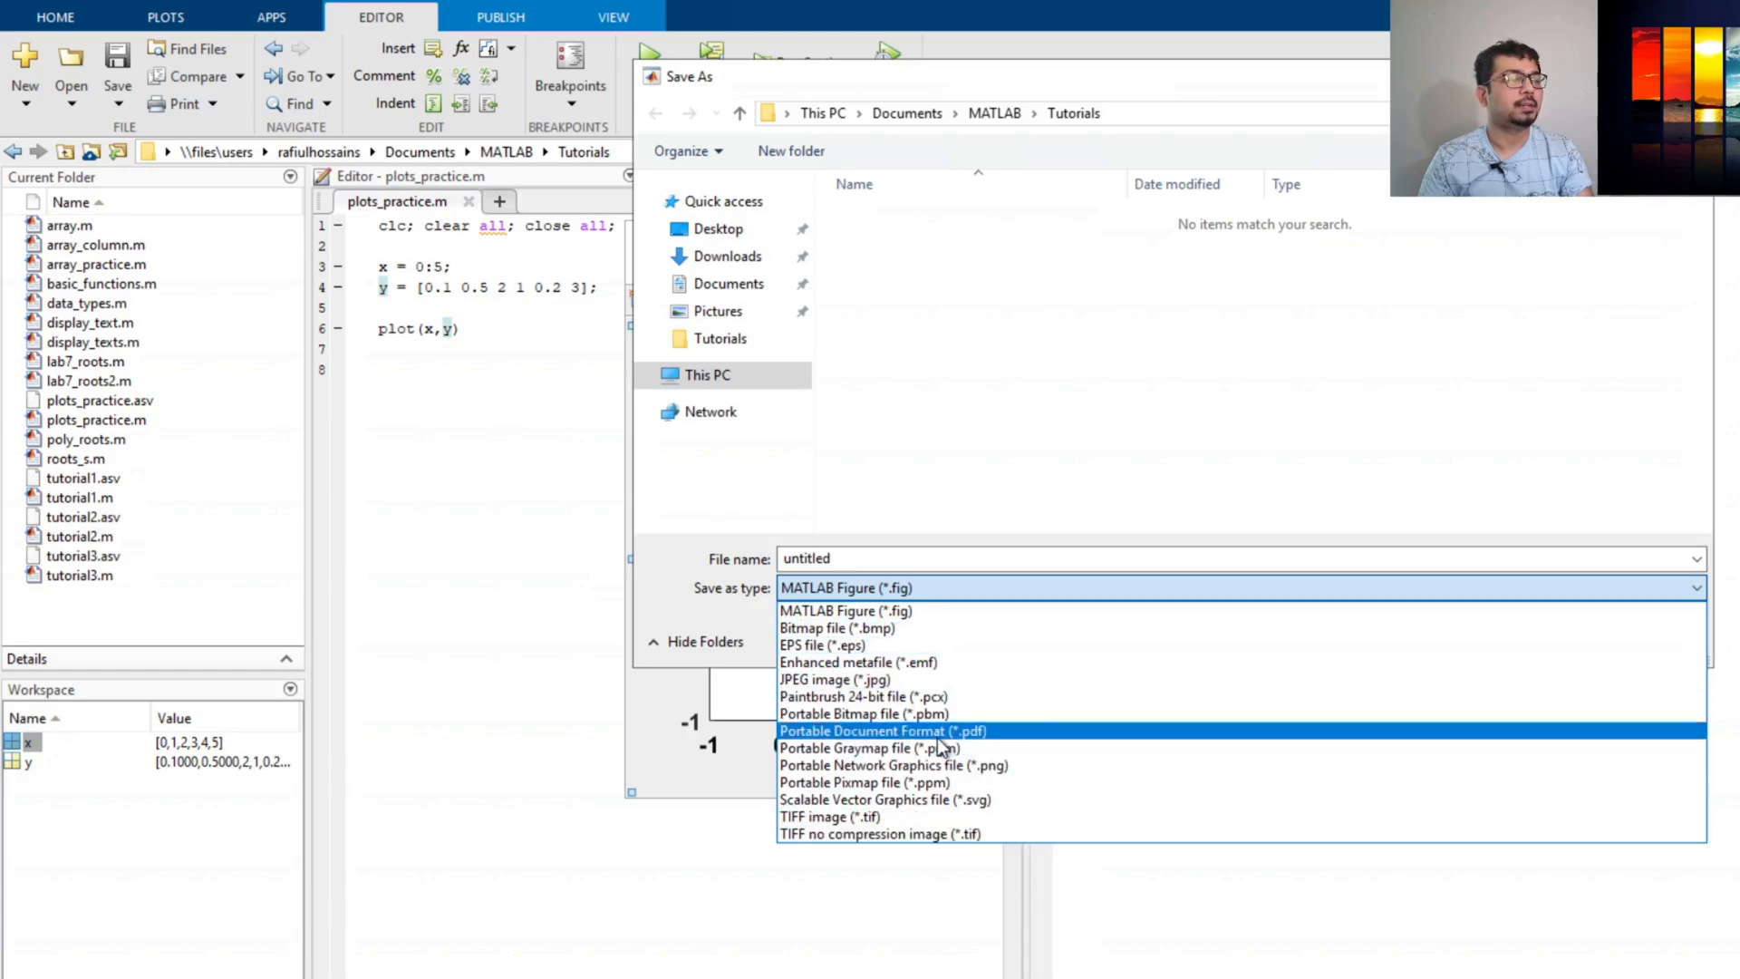
pyautogui.click(1071, 553)
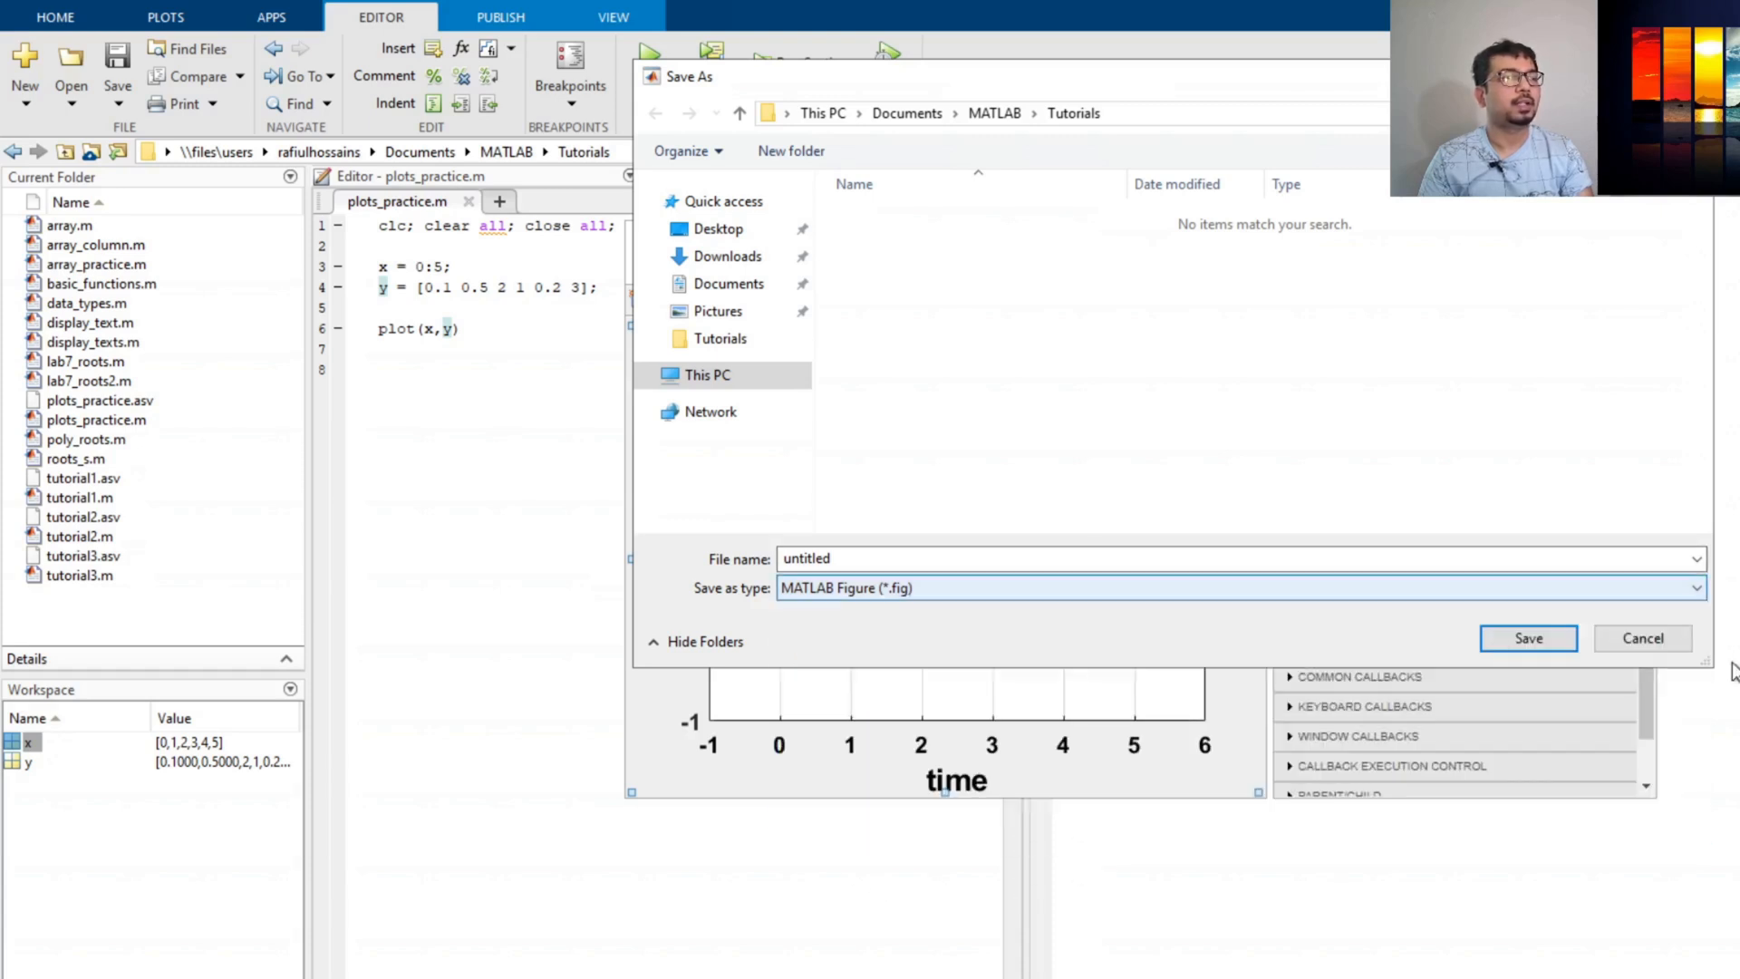
pyautogui.click(1643, 638)
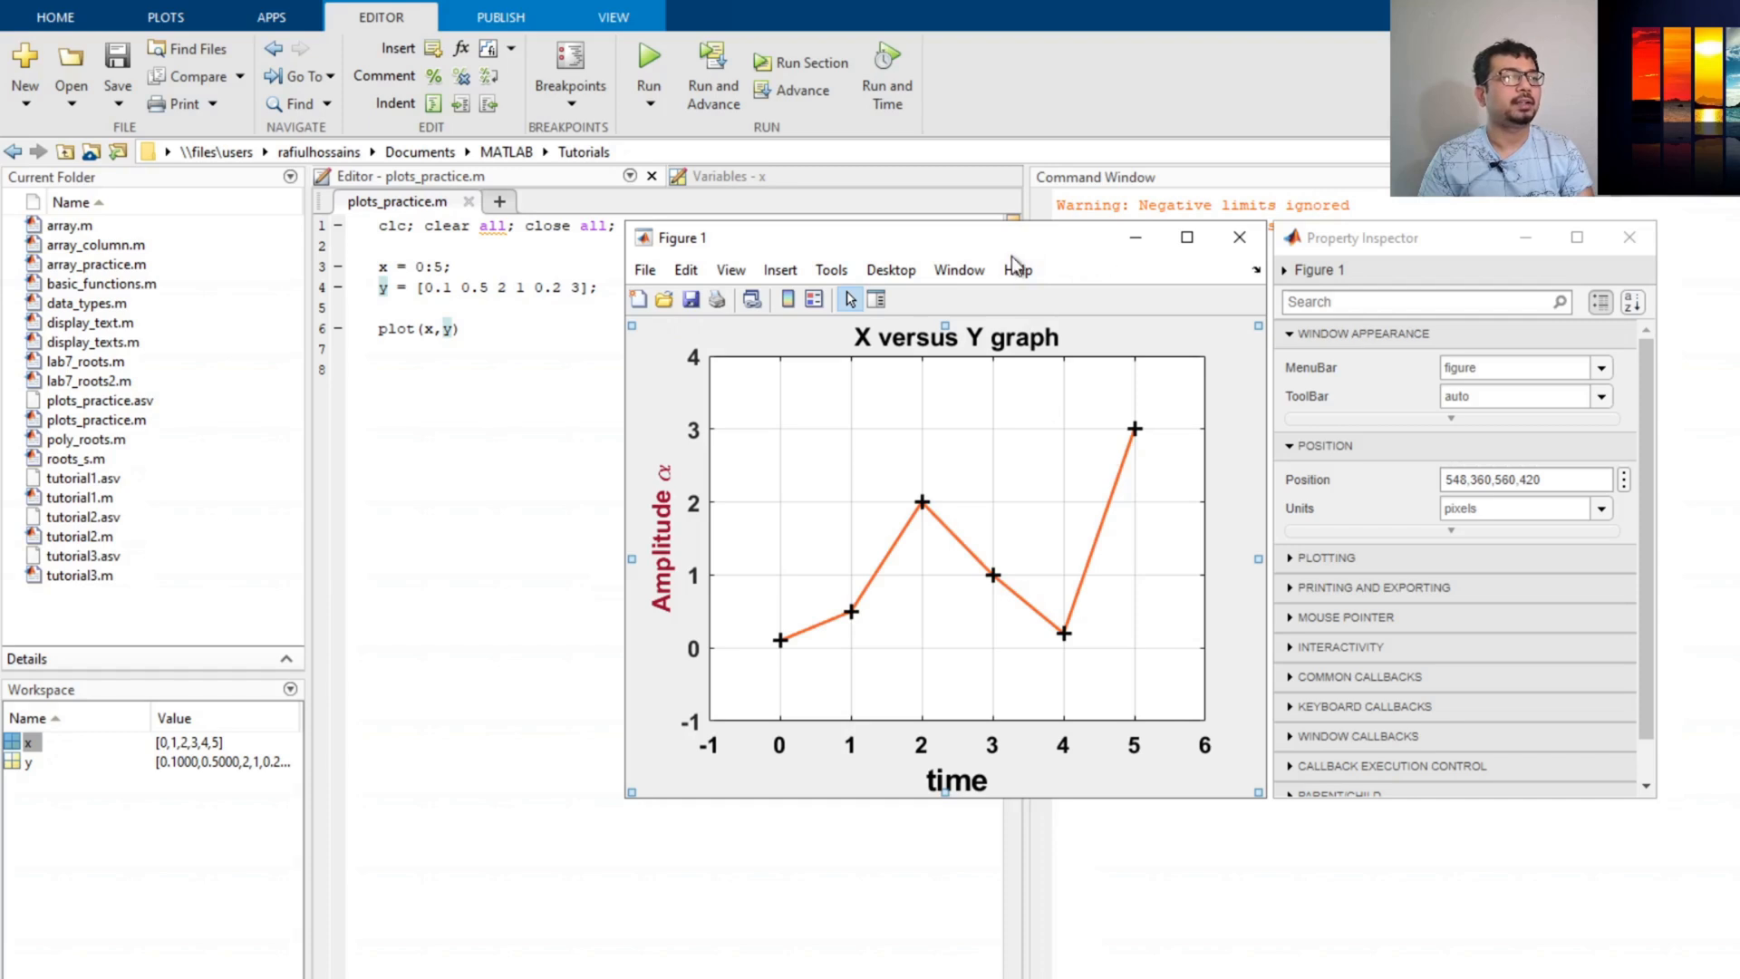
# Copy the figure to the clipboard, and copy the plot again as an image
pyautogui.click(691, 270)
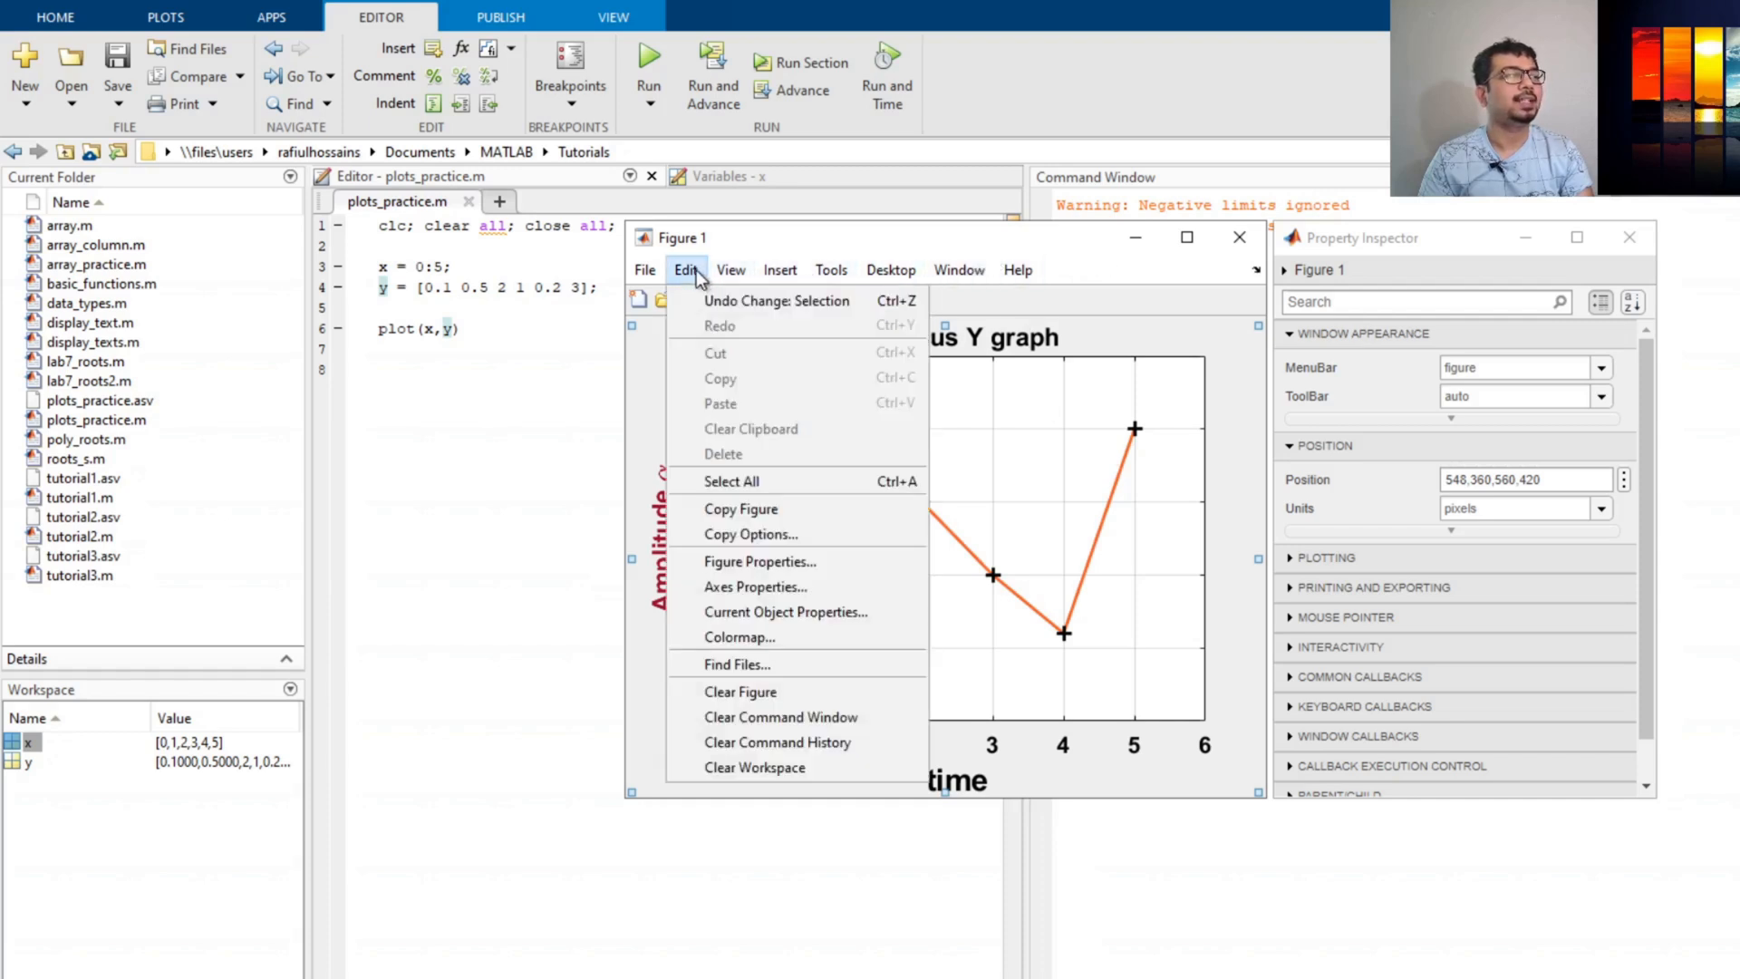
pyautogui.click(747, 510)
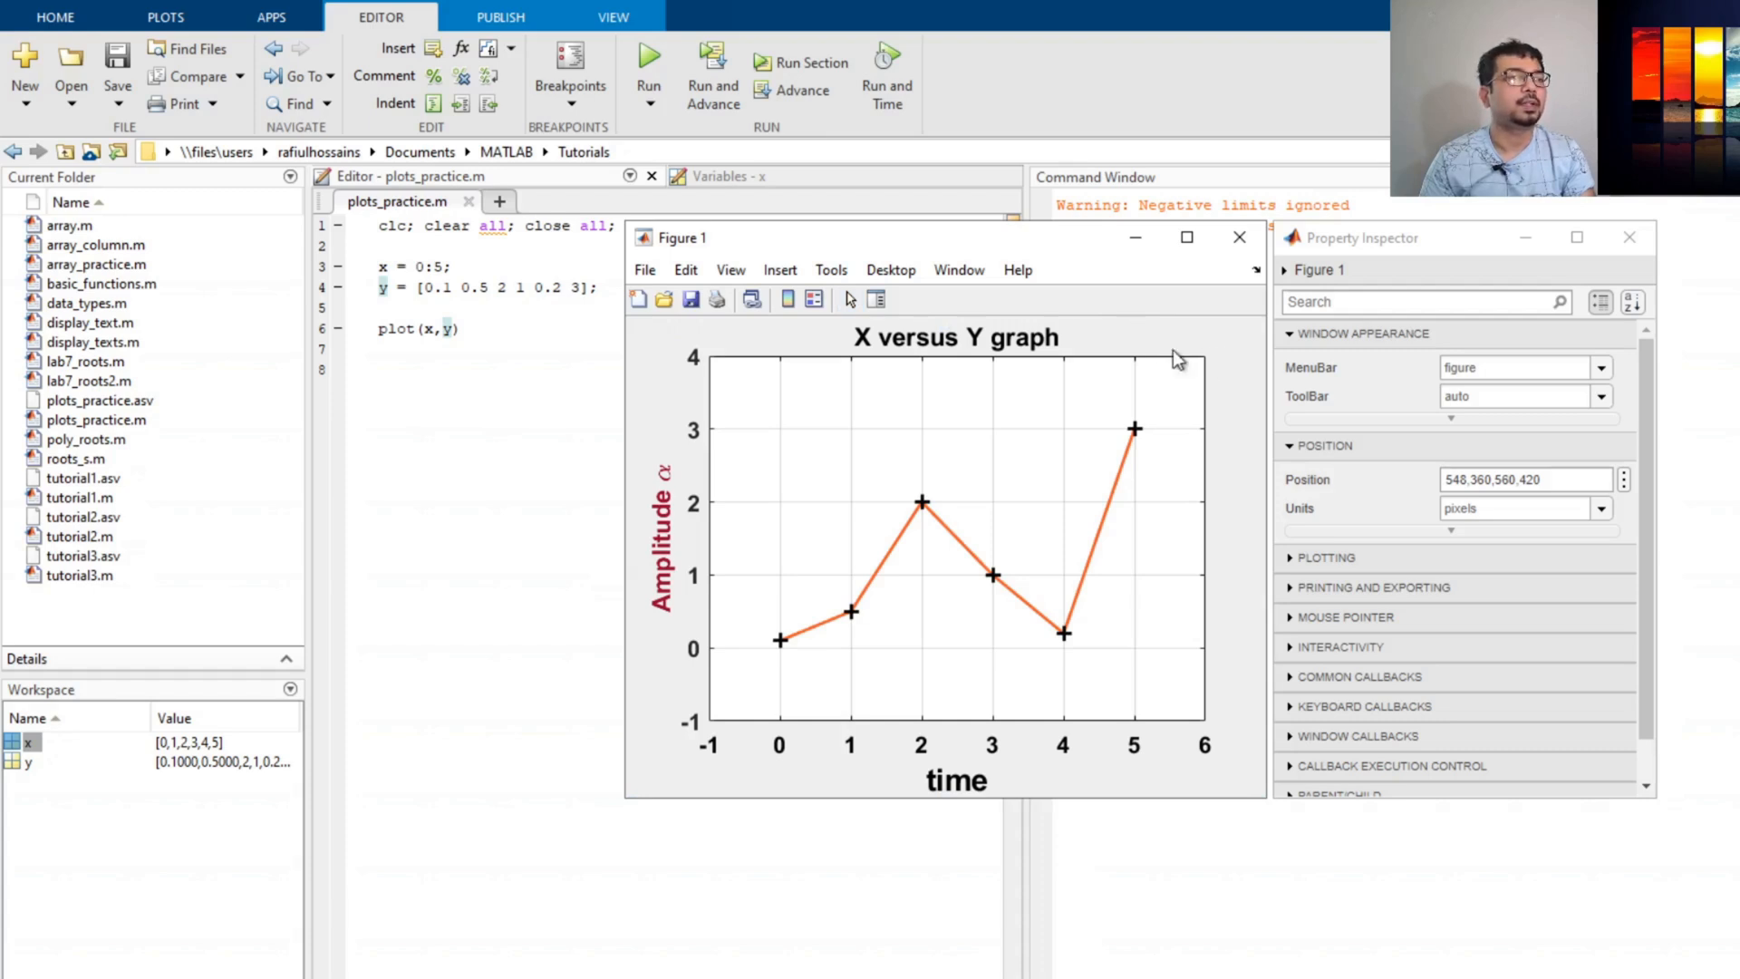
pyautogui.moveTo(1058, 349)
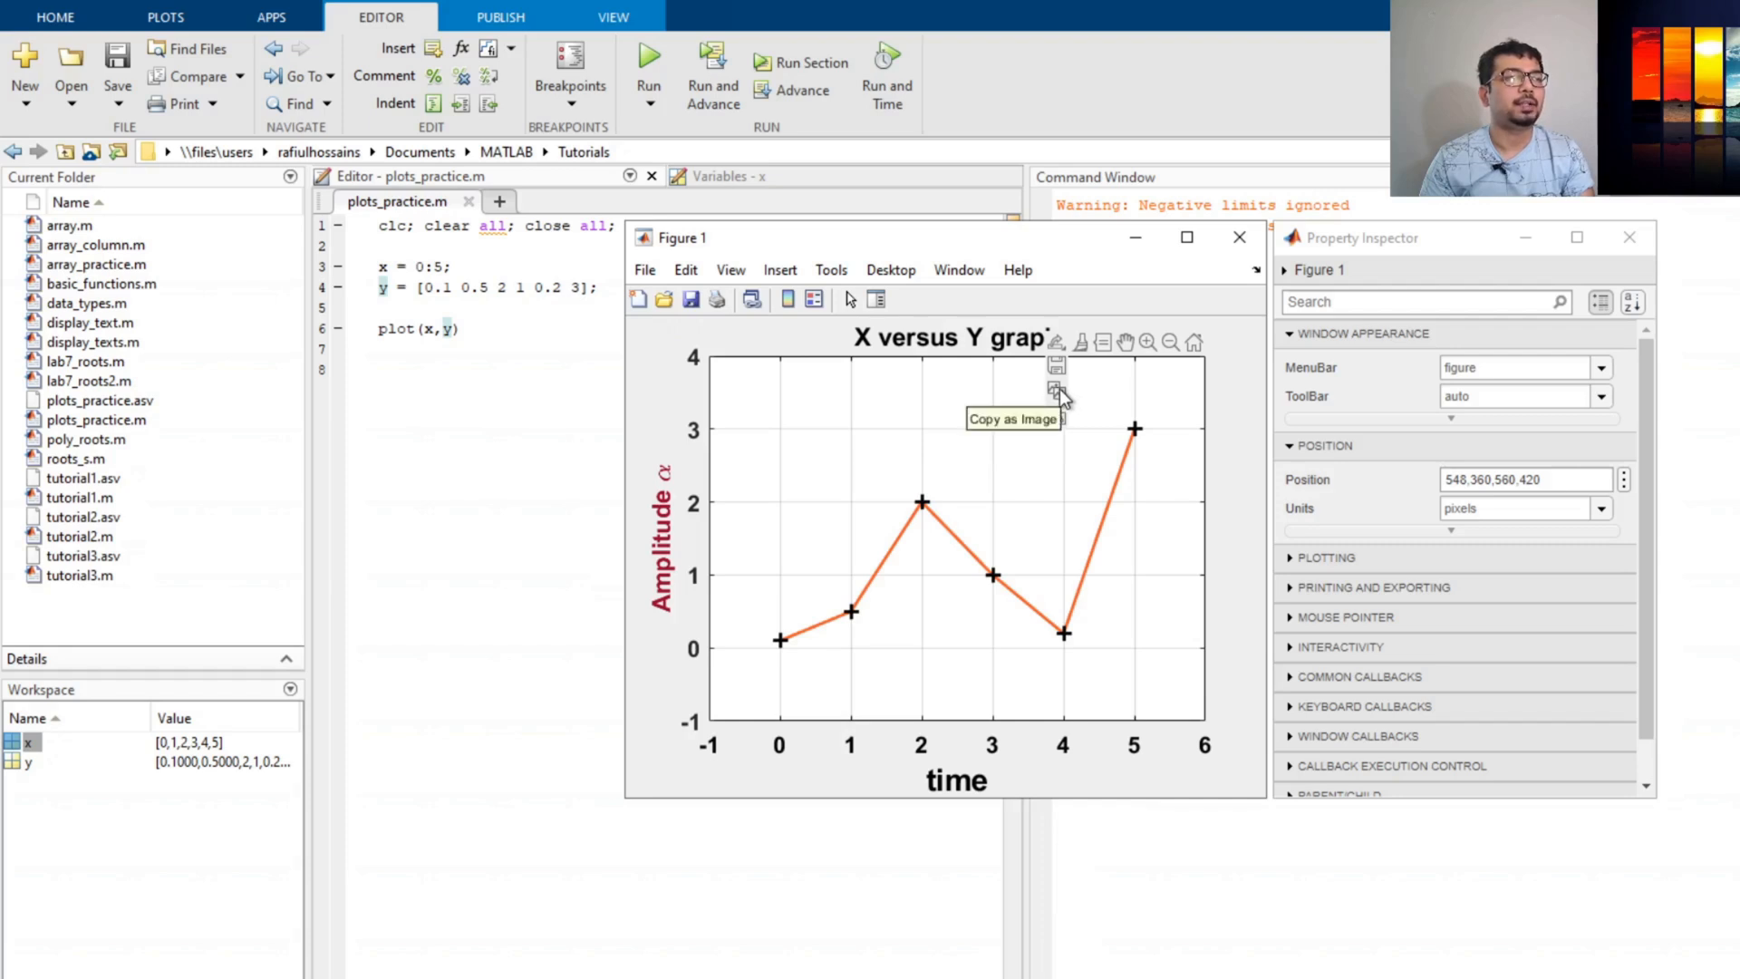
pyautogui.click(1058, 391)
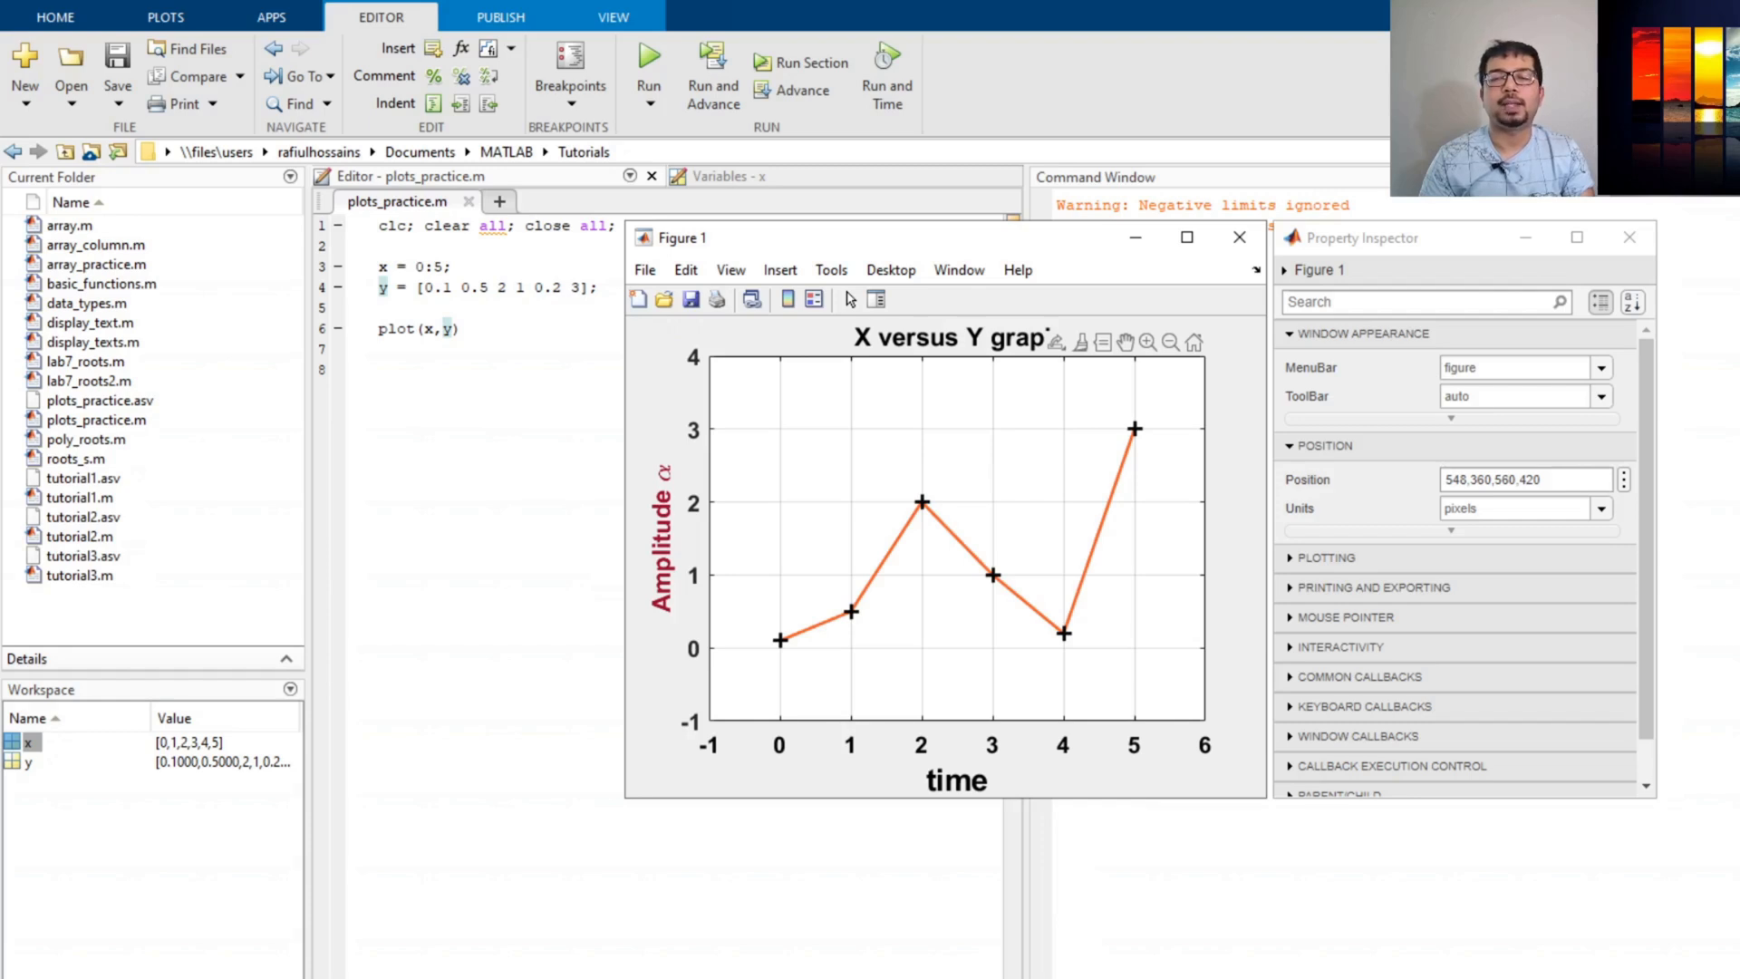
# Switch to the blank Word document, paste the copied plot image and shrink it to about a quarter of its width
pyautogui.hotkey('alt', 'Tab')
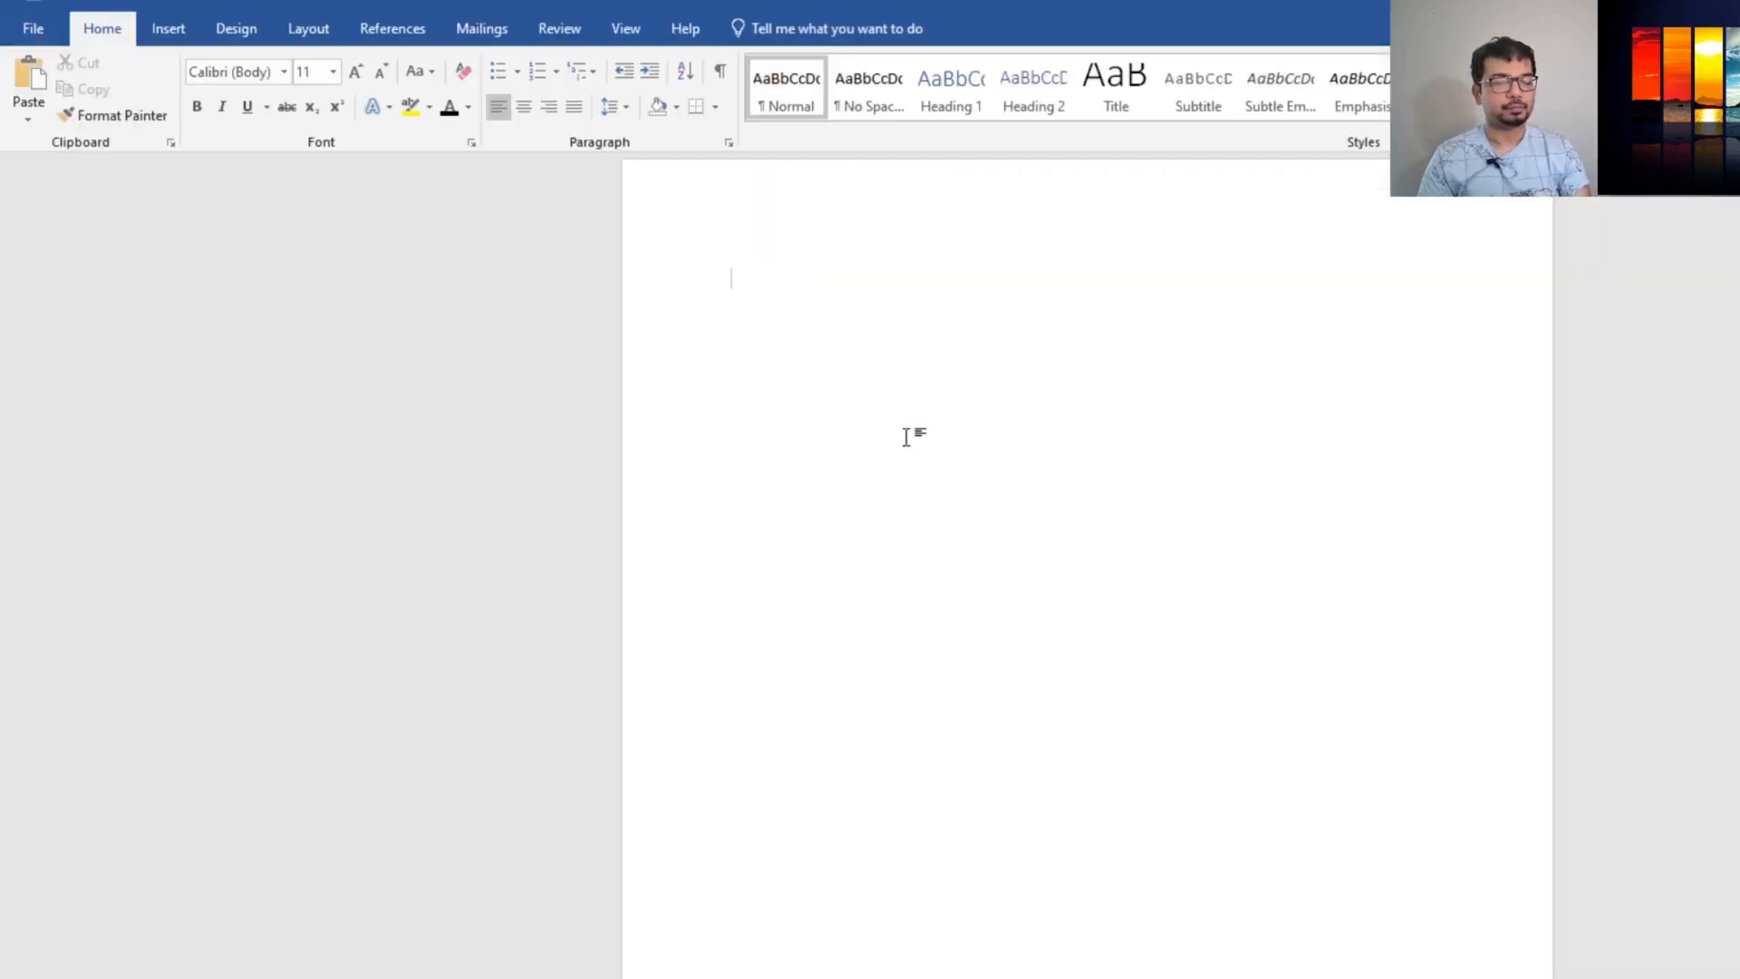
pyautogui.hotkey('ctrl', 'v')
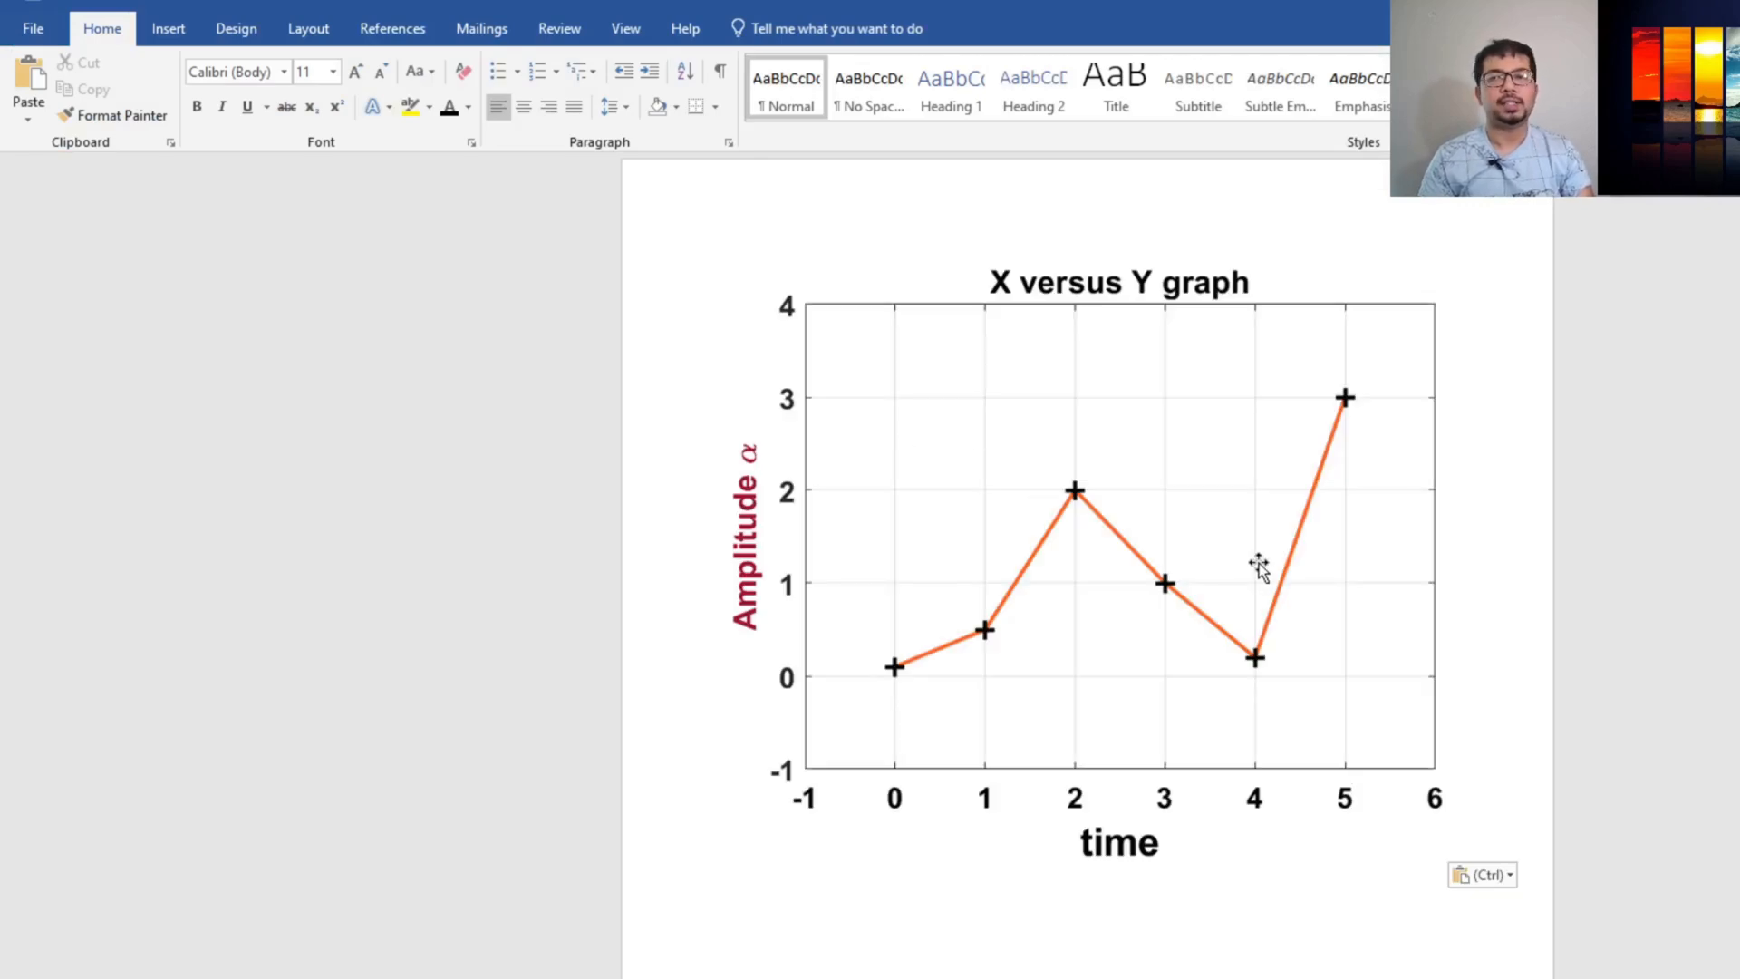
pyautogui.click(1406, 770)
pyautogui.moveTo(1437, 766); pyautogui.dragTo(927, 428)
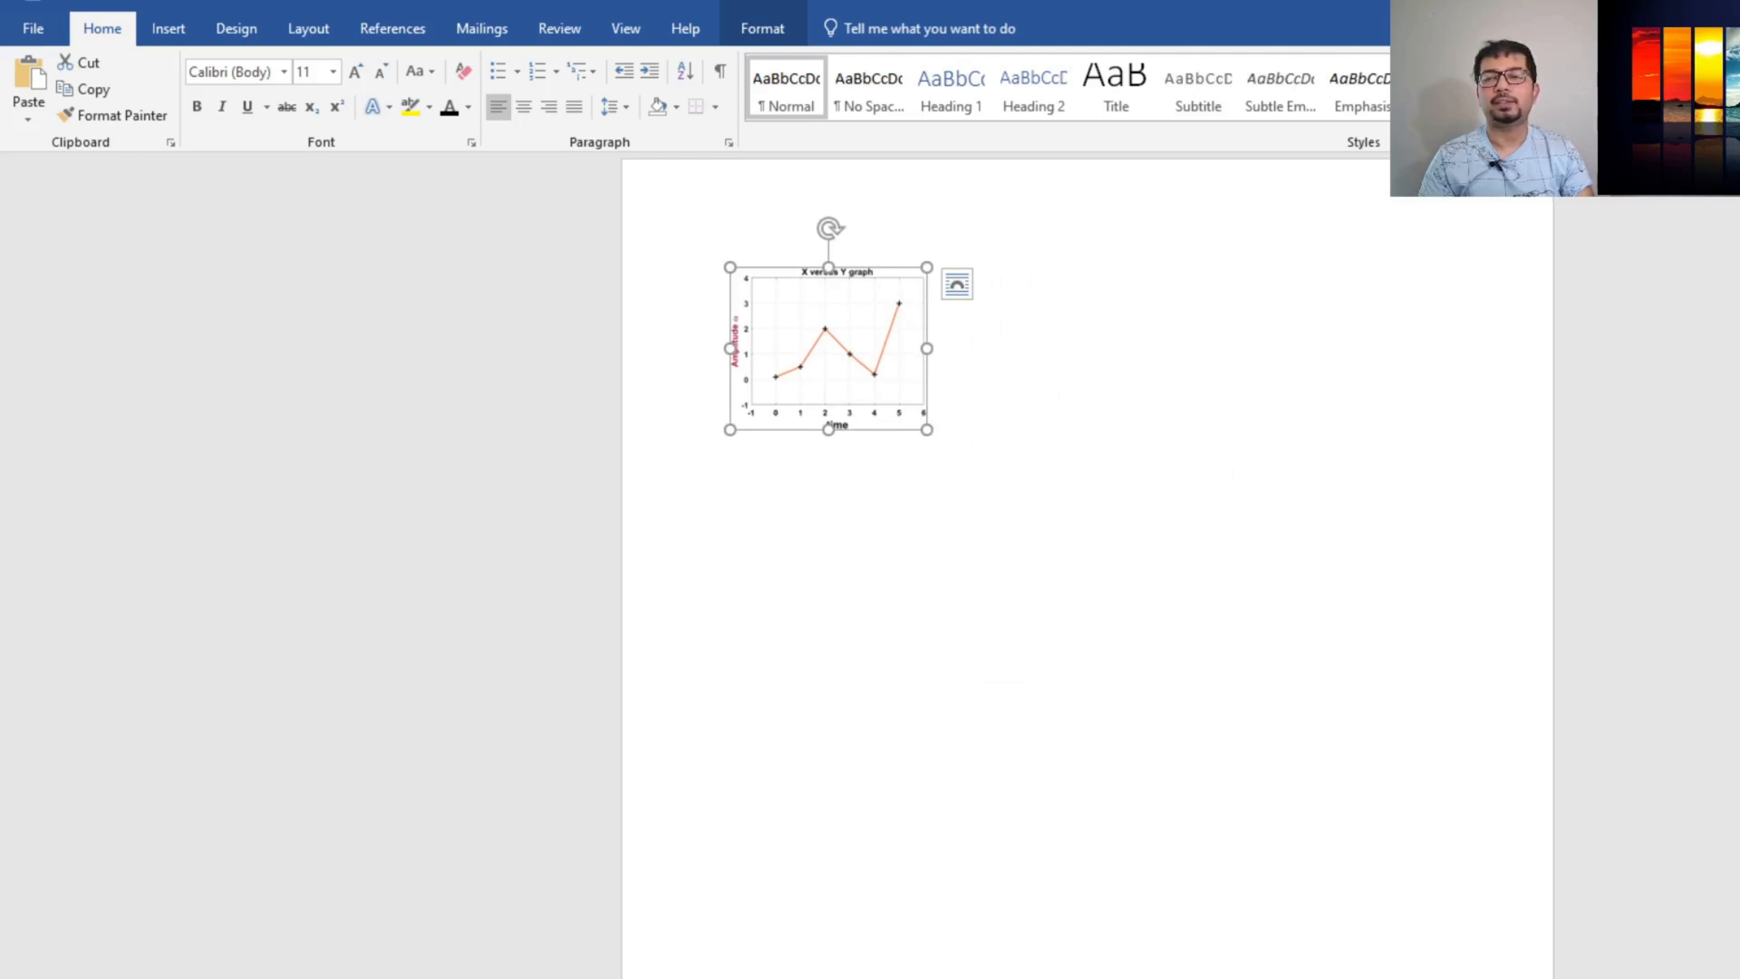
# Copy the MATLAB plot as a vector graphic and paste it on a new line below the image in Word
pyautogui.hotkey('alt', 'Tab')
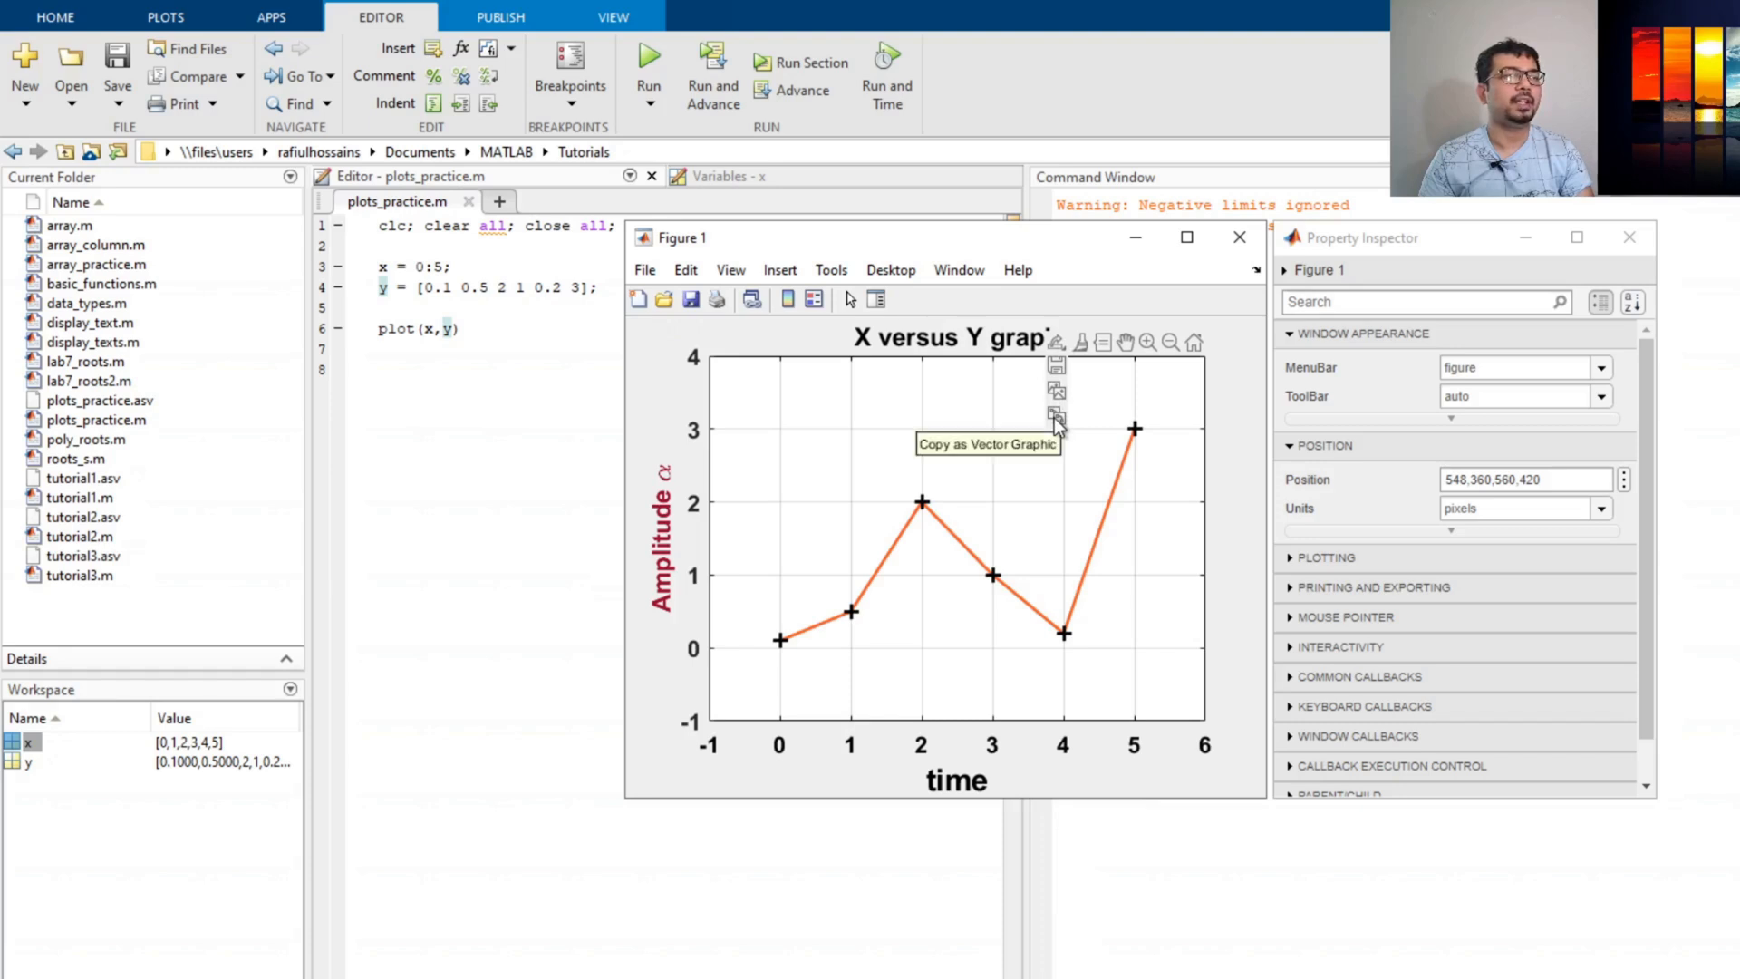
pyautogui.click(1057, 419)
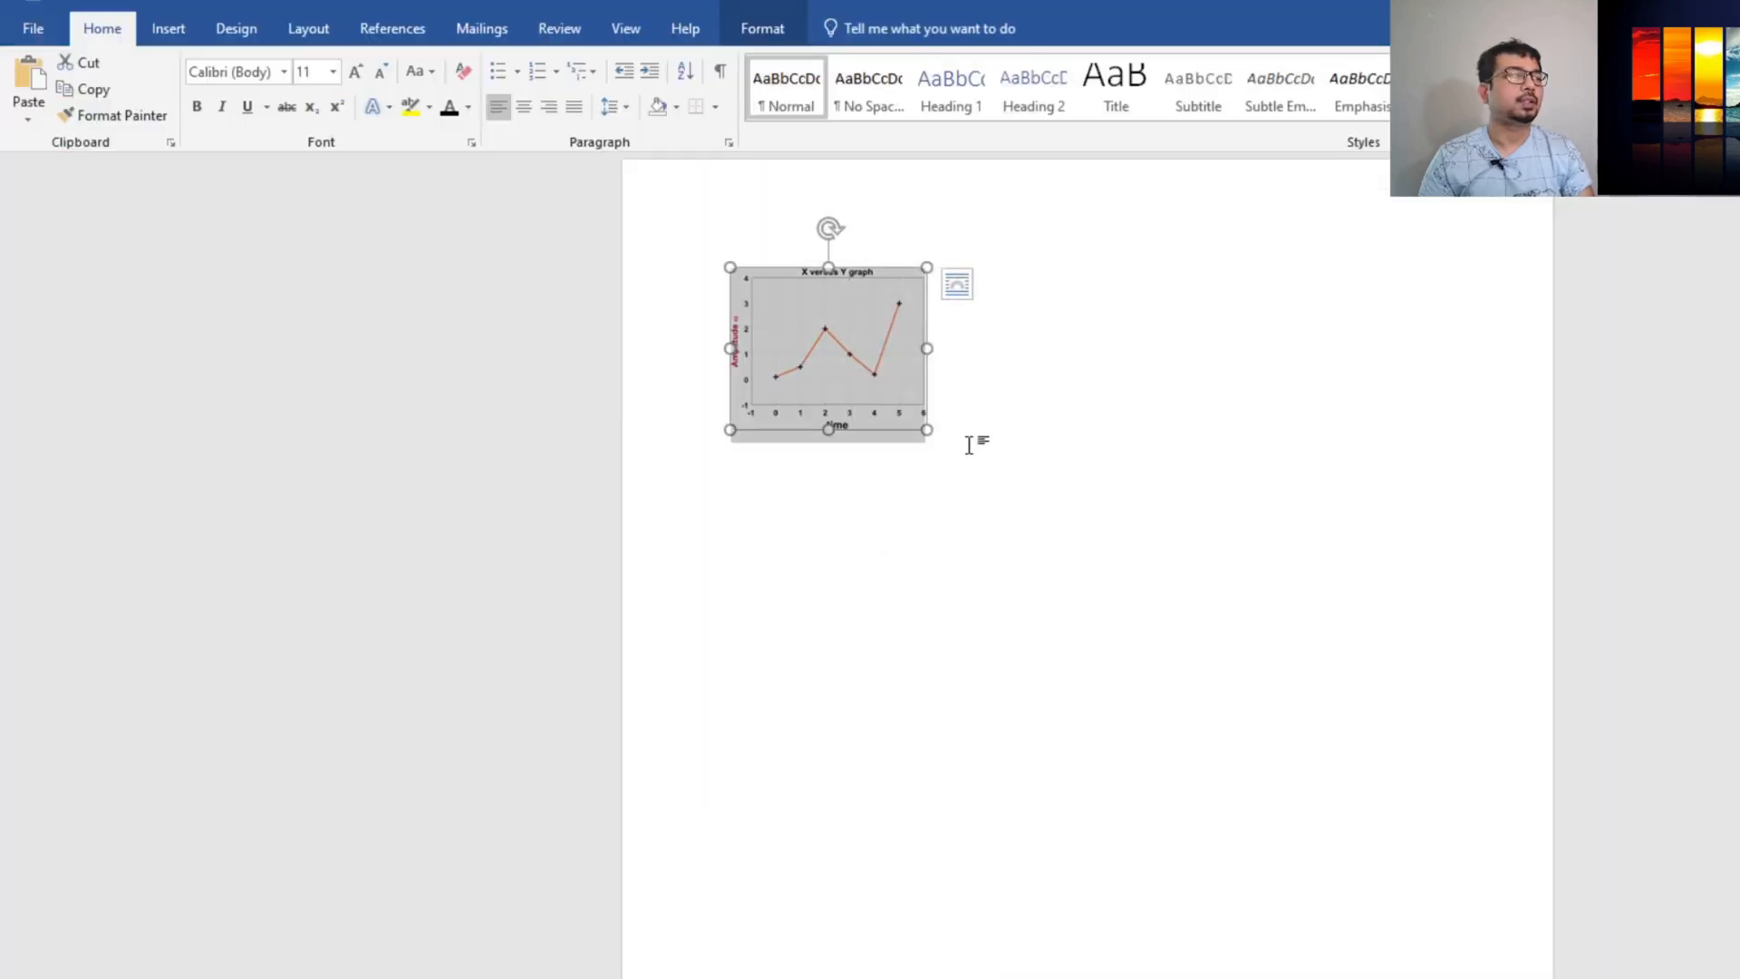
pyautogui.click(979, 438)
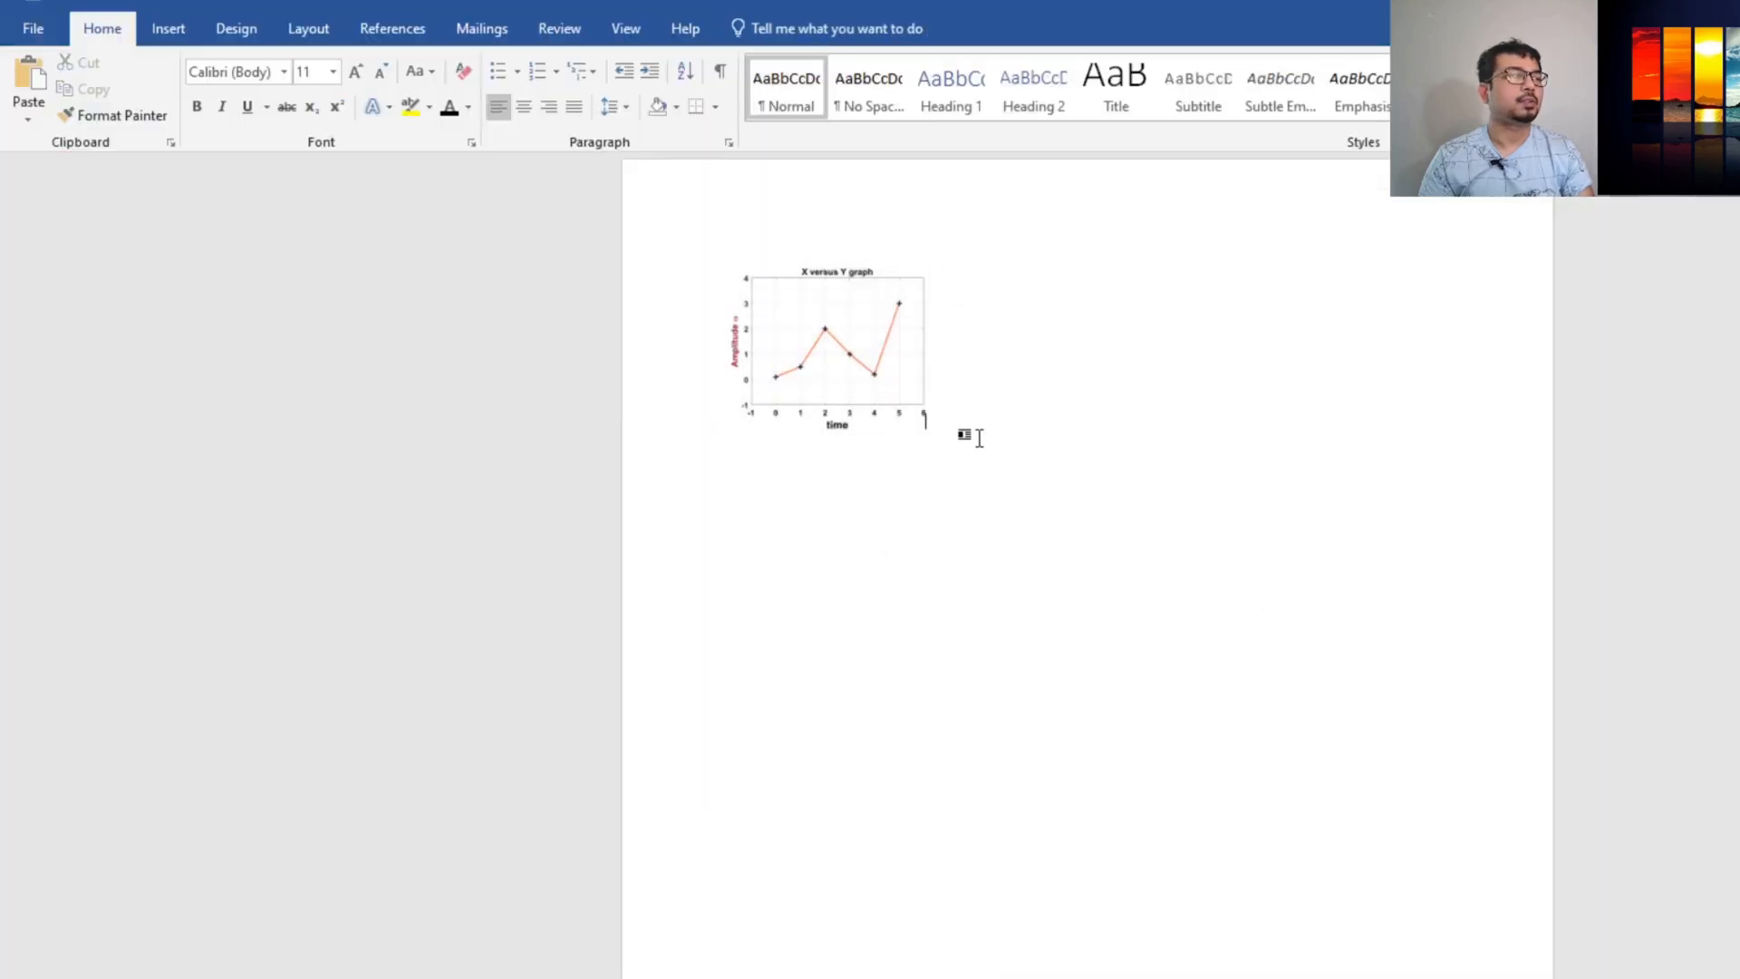
pyautogui.press('Return')
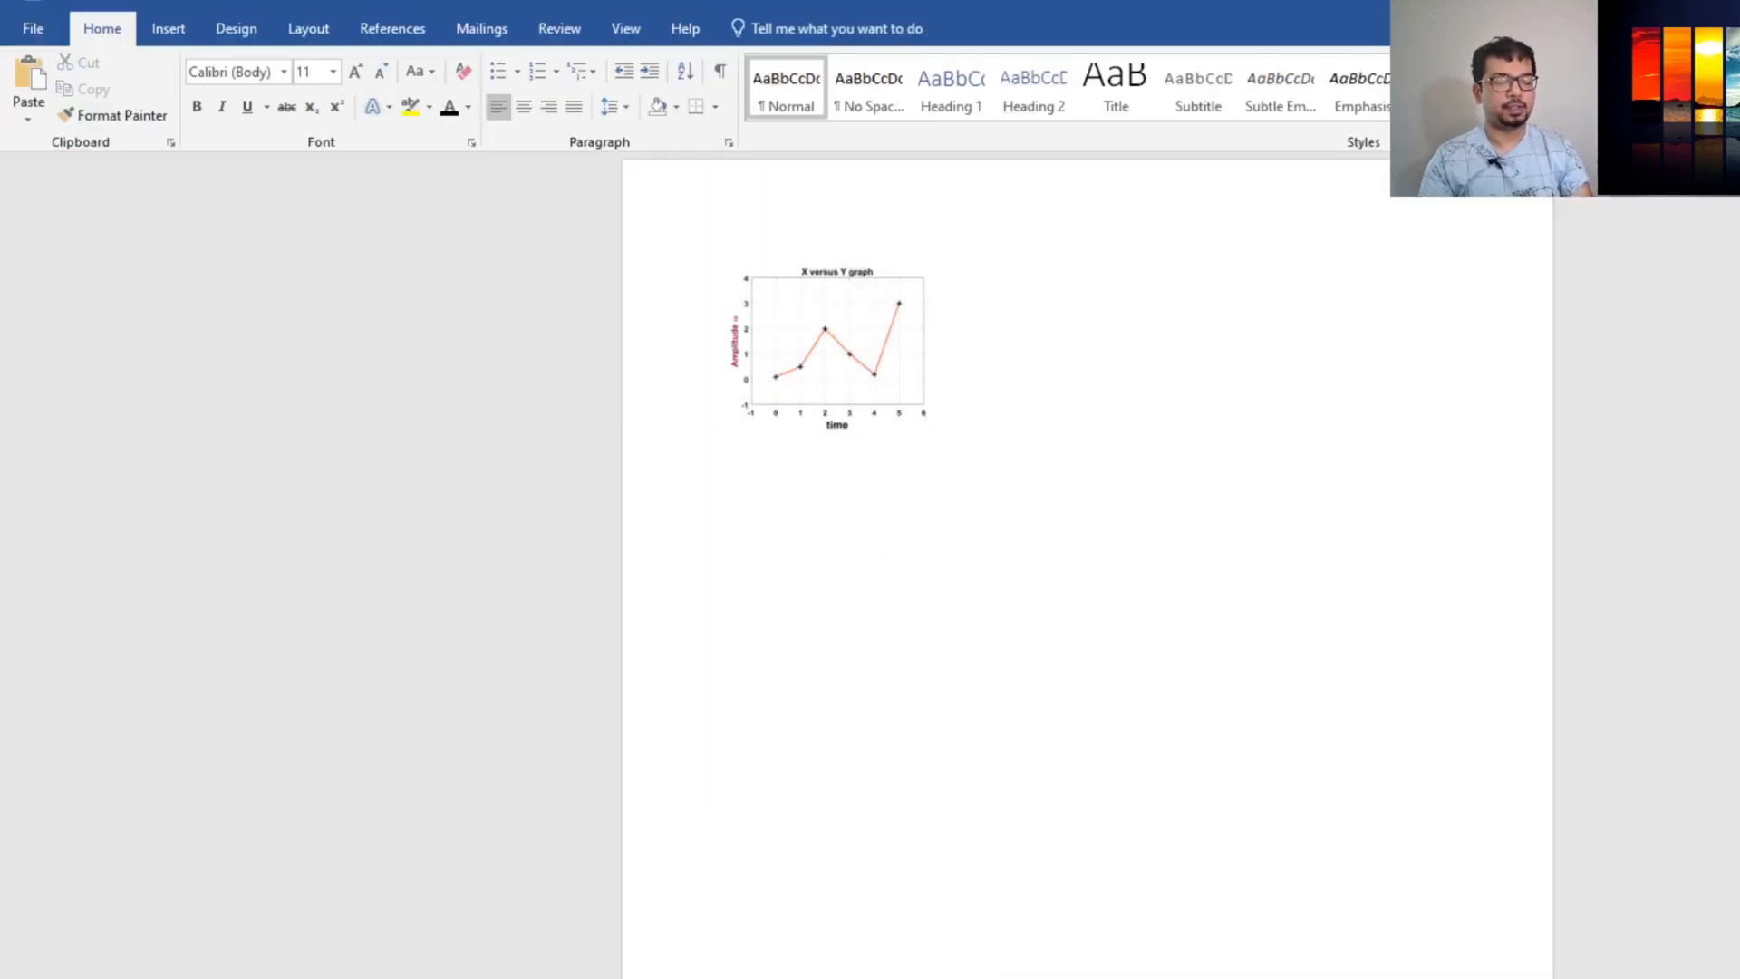
pyautogui.hotkey('ctrl', 'v')
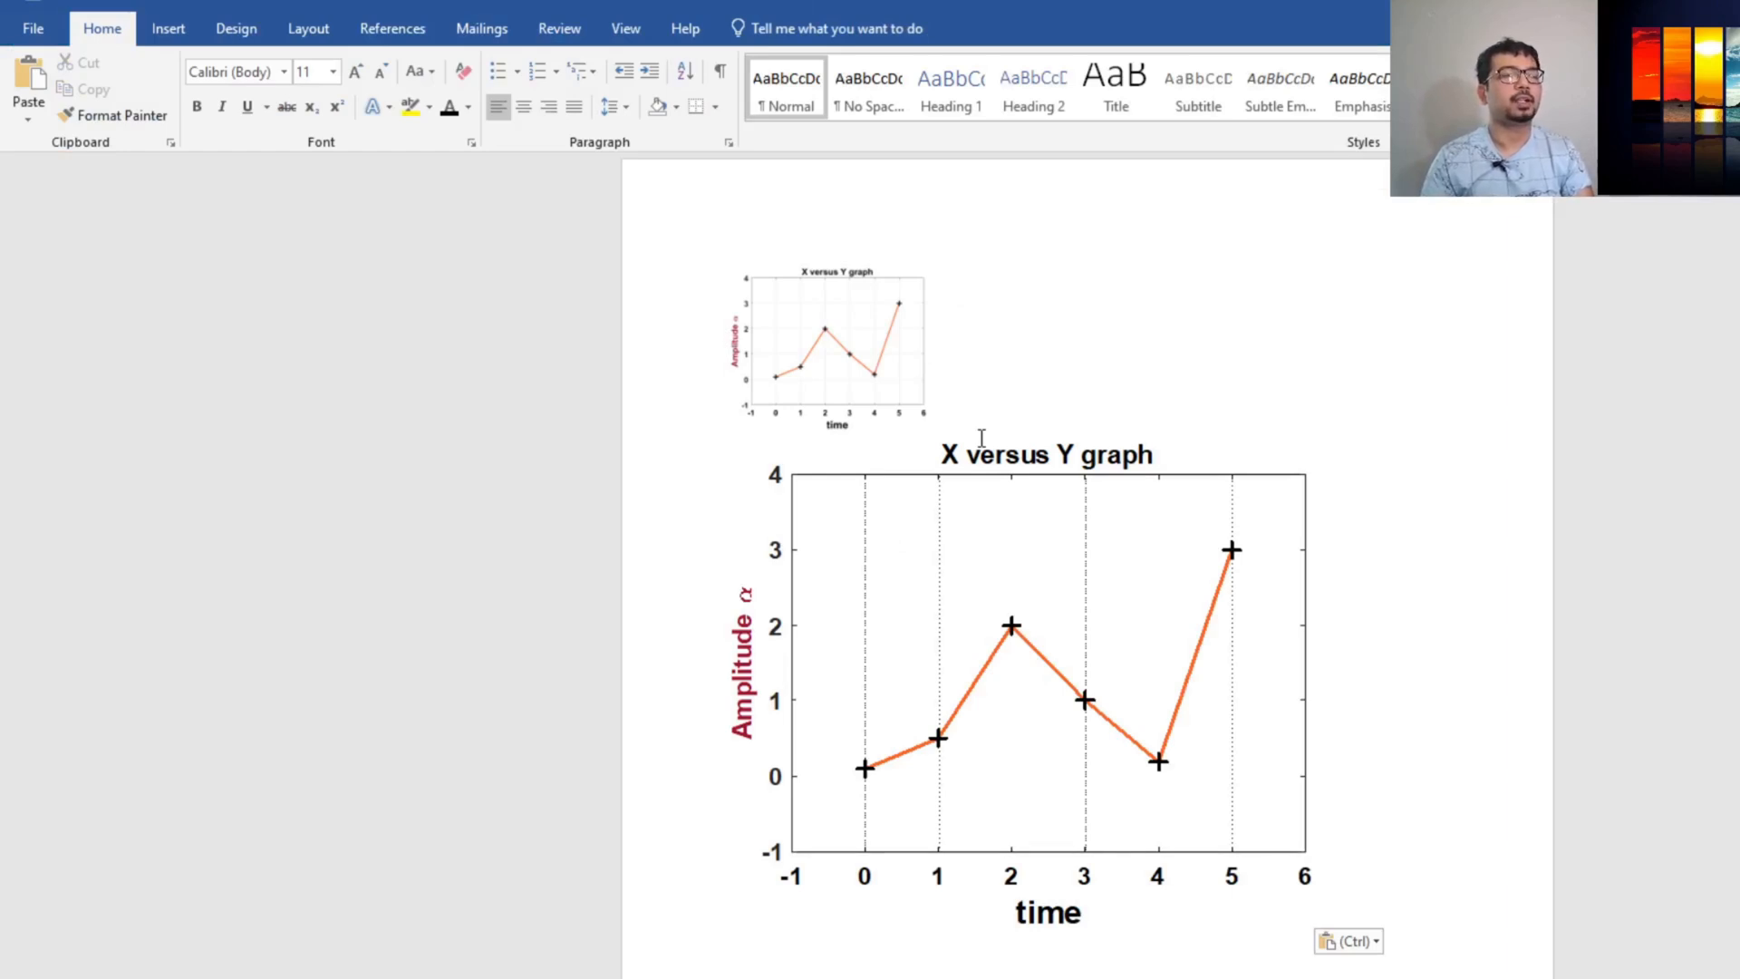
# Shrink the pasted vector graphic proportionally to about the size of the plot image above it
pyautogui.click(1198, 662)
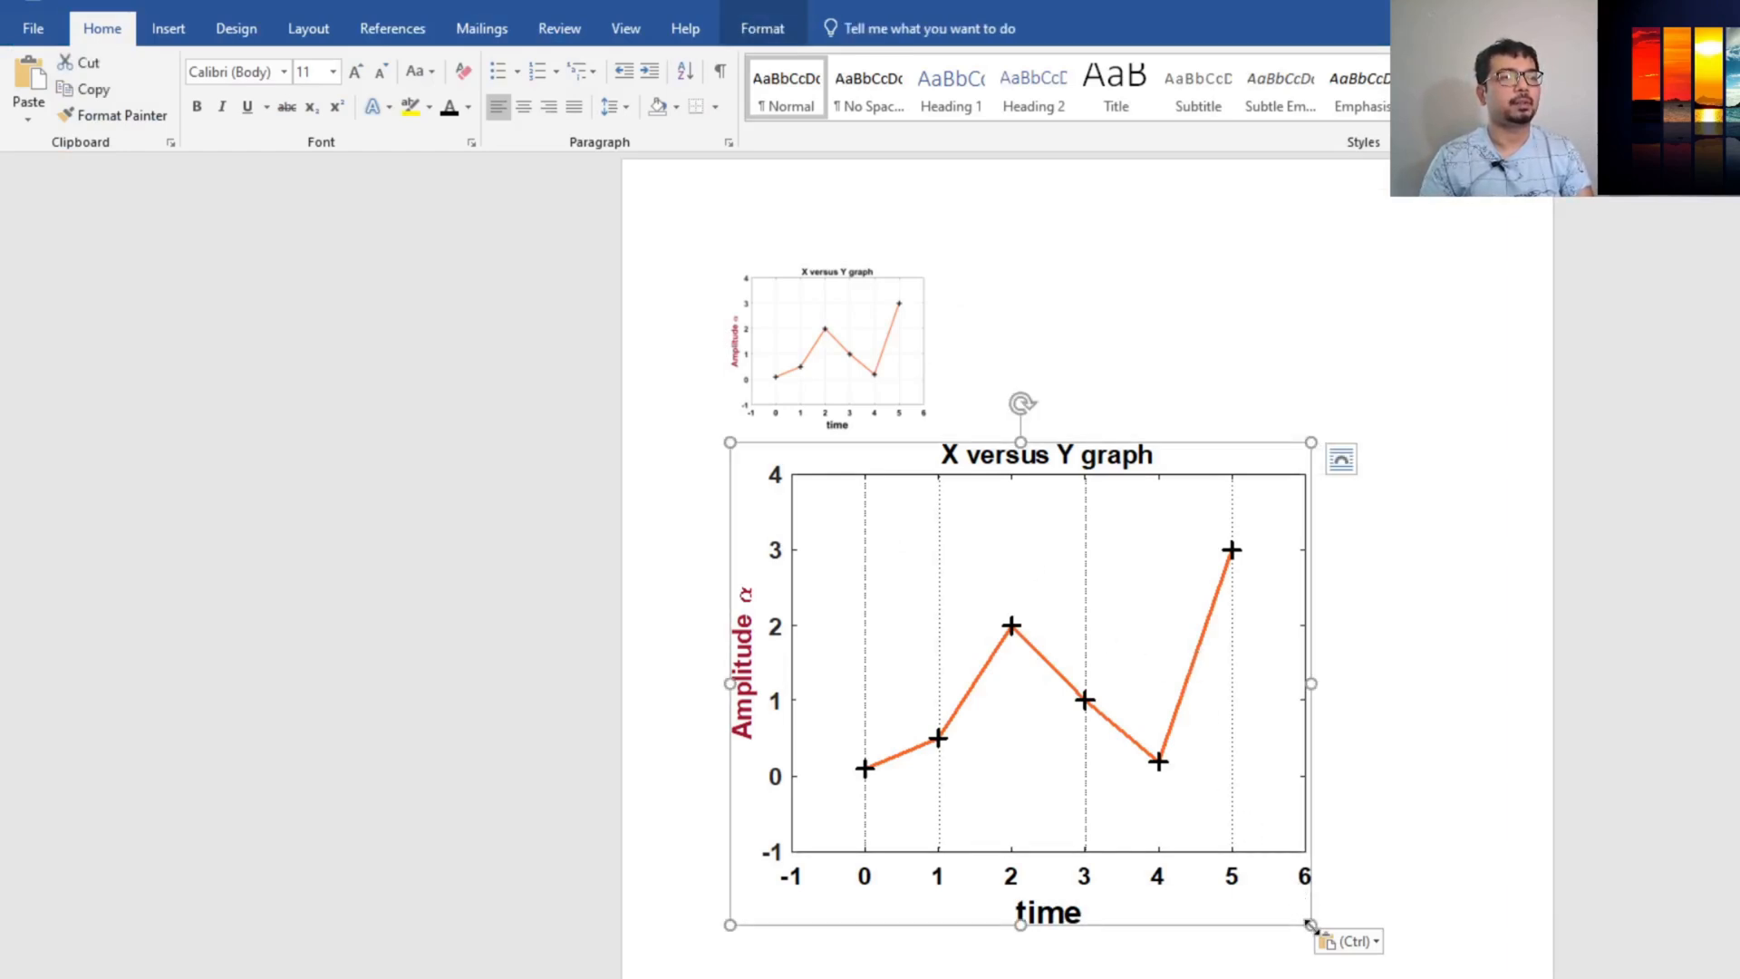
pyautogui.moveTo(1311, 924); pyautogui.dragTo(916, 598)
pyautogui.click(1041, 609)
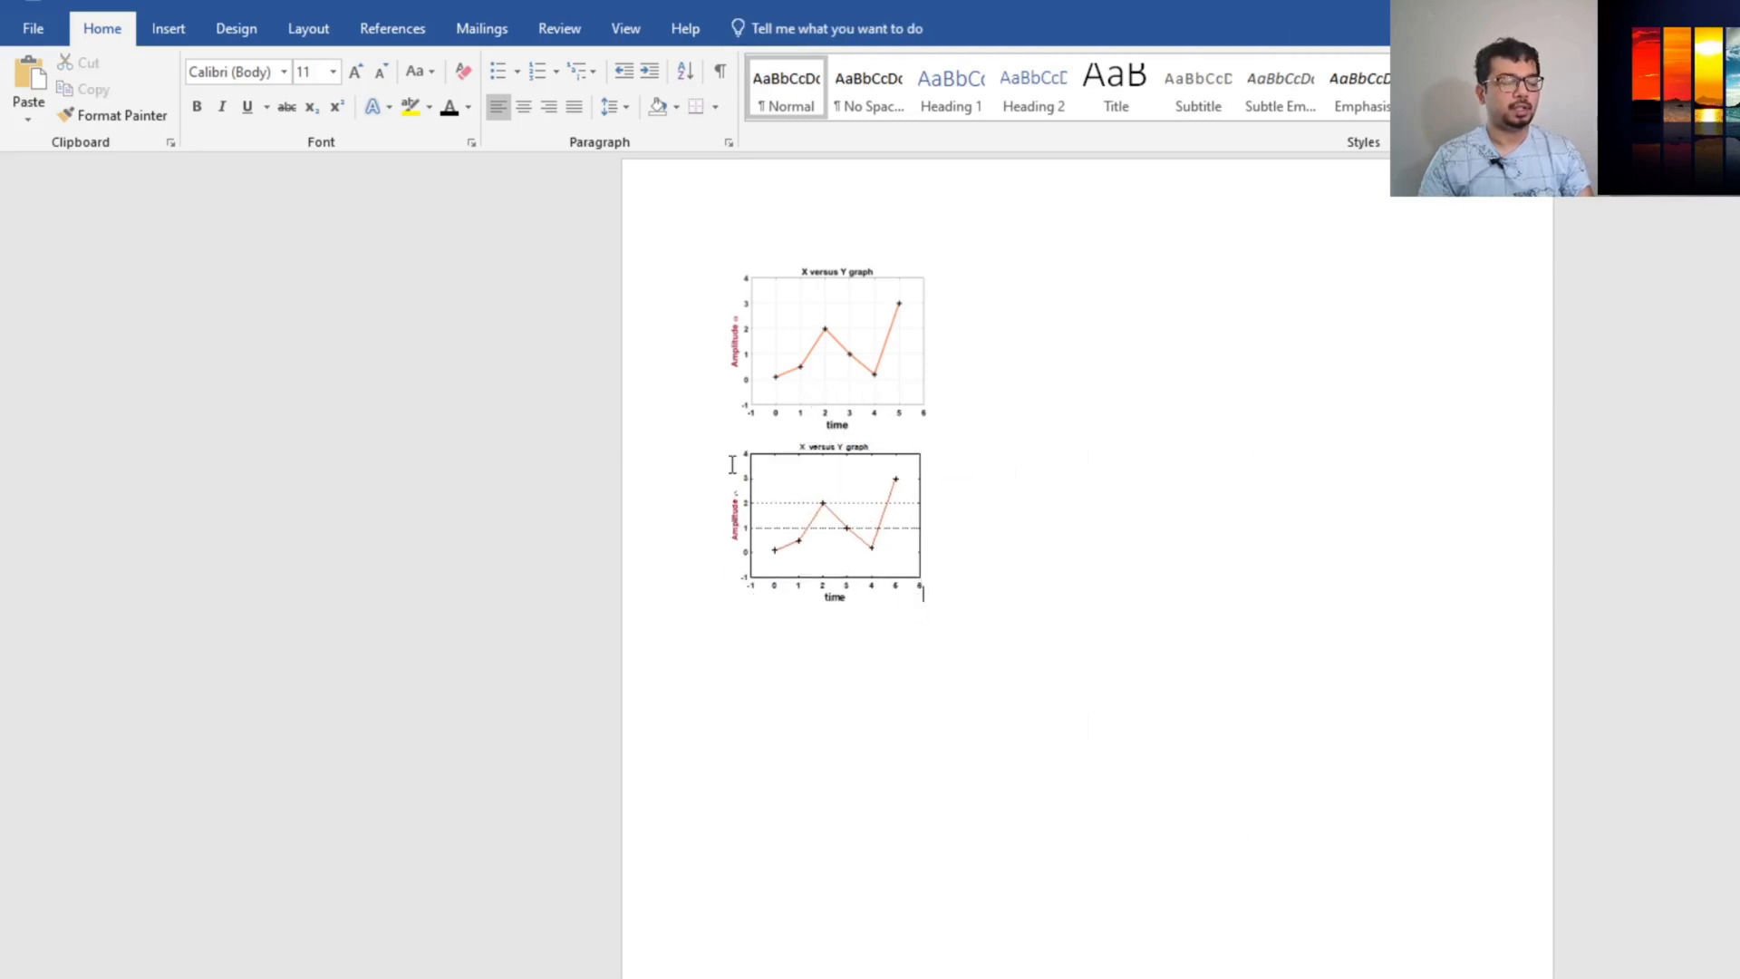
# Compare the rendering of the grid lines, line and text in the pasted image and vector plots at high magnification
pyautogui.keyDown('ctrl'); pyautogui.scroll(8, 498, 318); pyautogui.keyUp('ctrl')
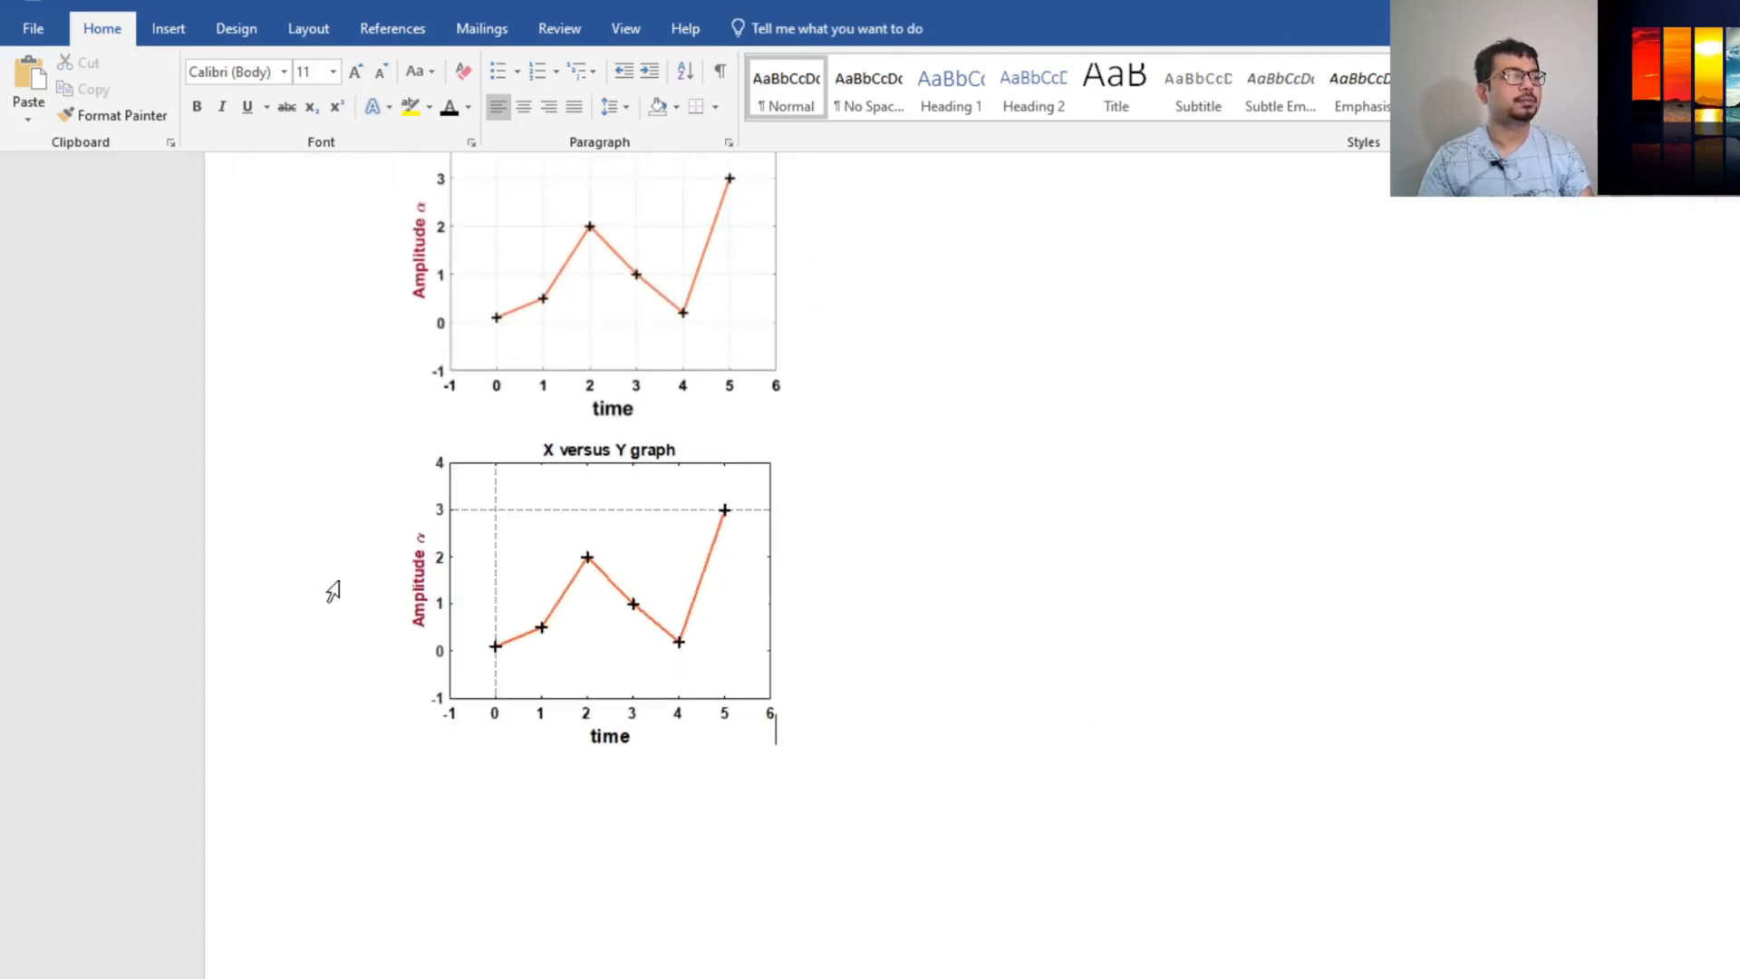
pyautogui.keyDown('ctrl'); pyautogui.scroll(6, 332, 591); pyautogui.keyUp('ctrl')
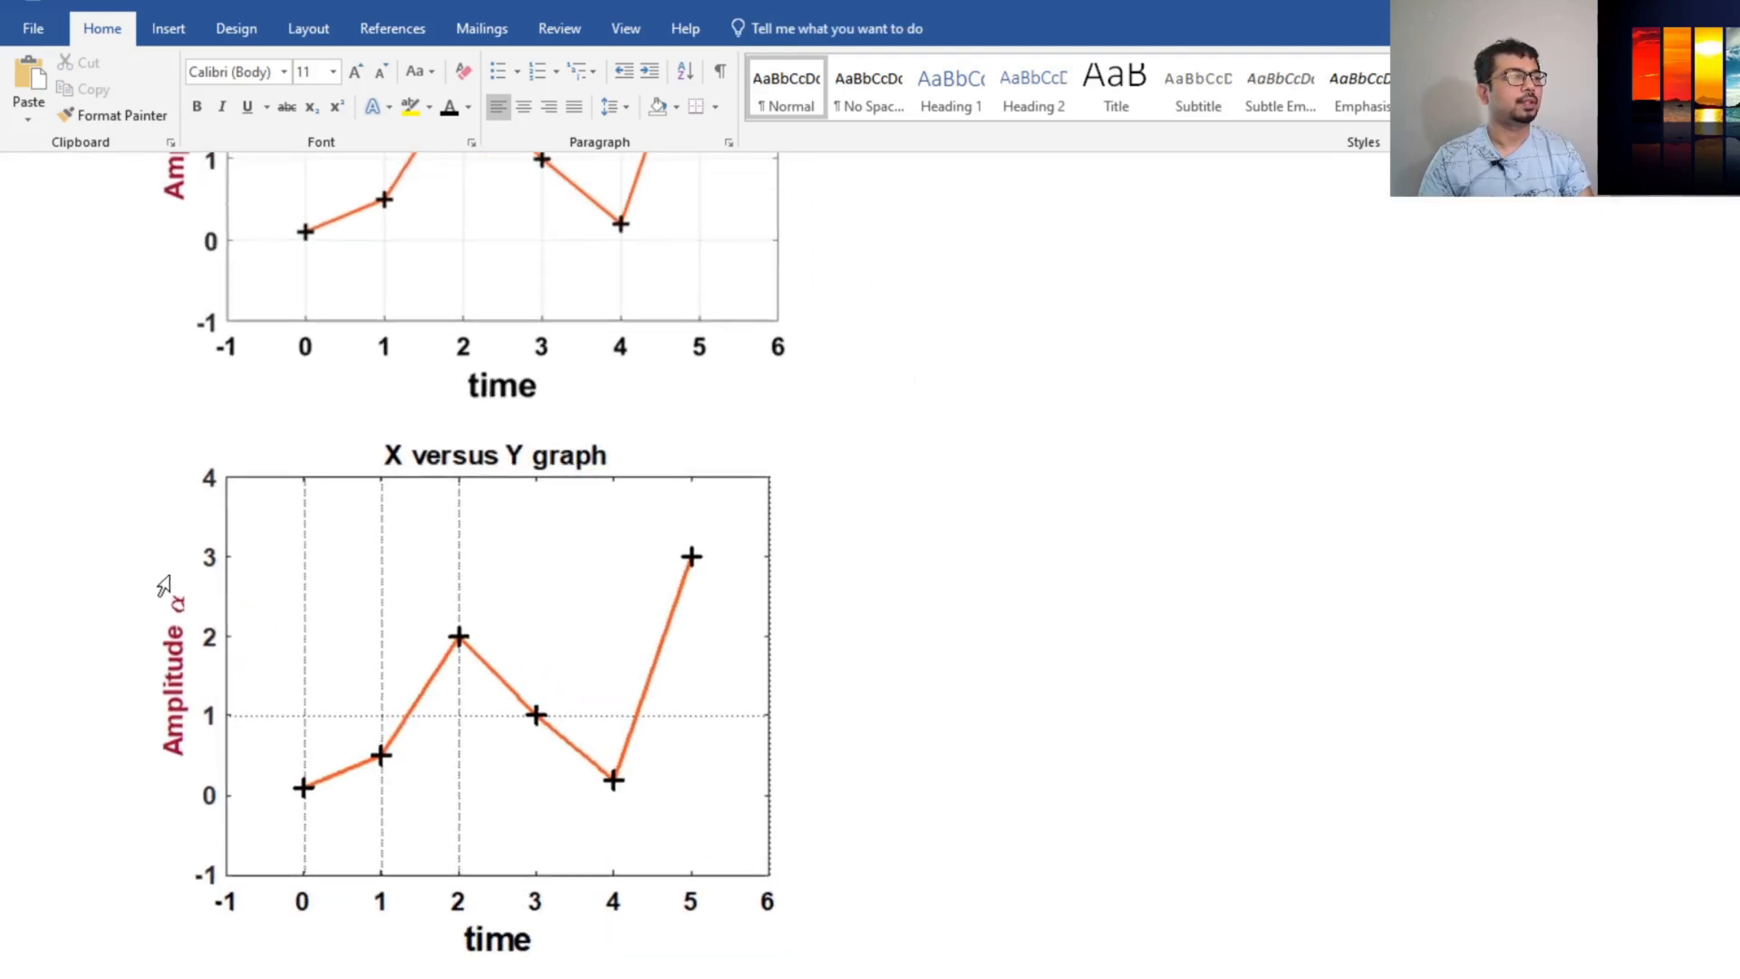
pyautogui.scroll(-3, 93, 649)
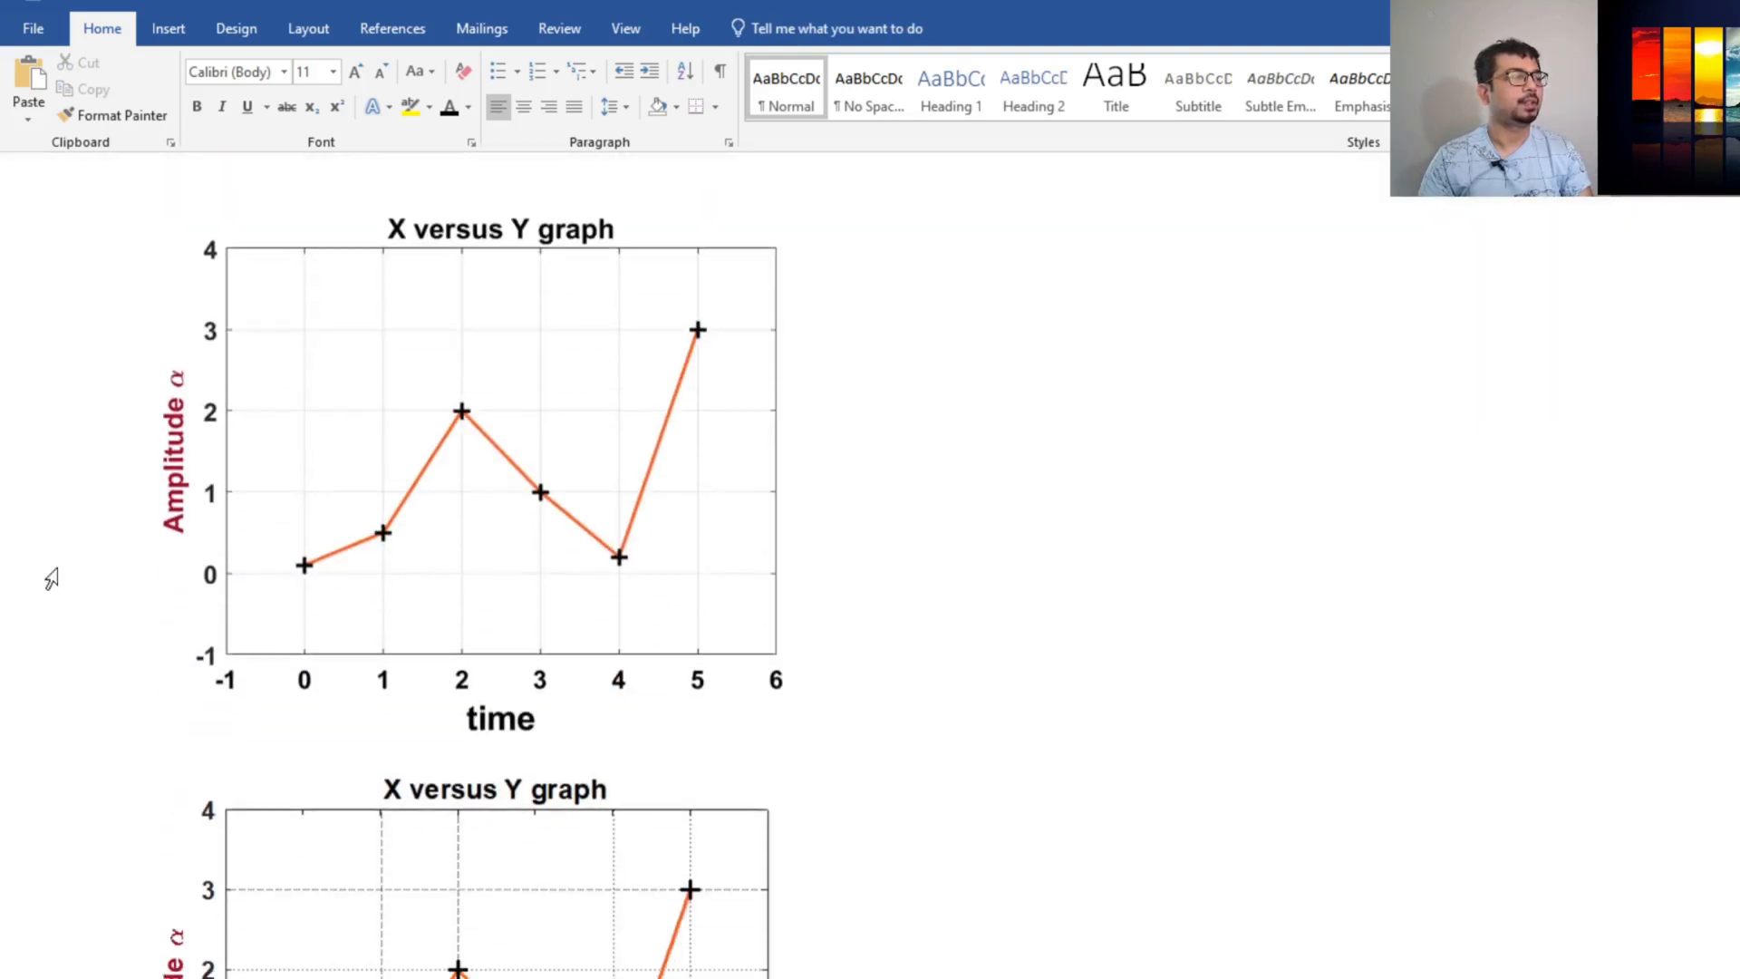
pyautogui.scroll(-4, 653, 662)
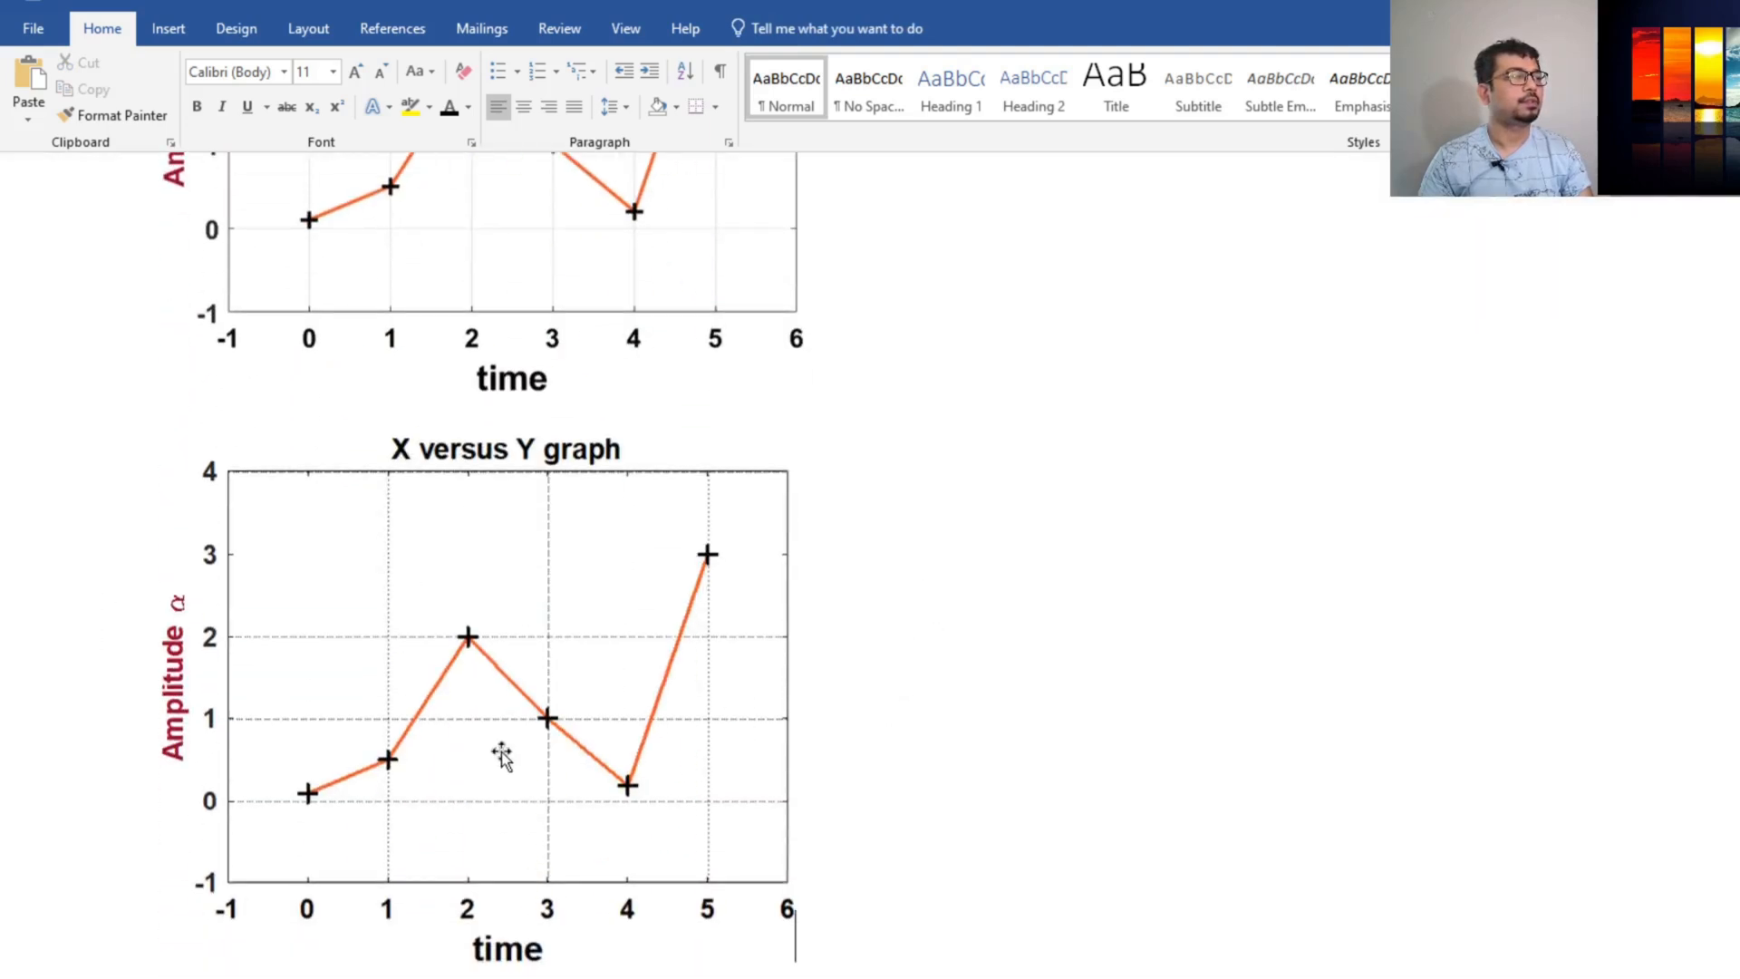
pyautogui.scroll(2, 508, 747)
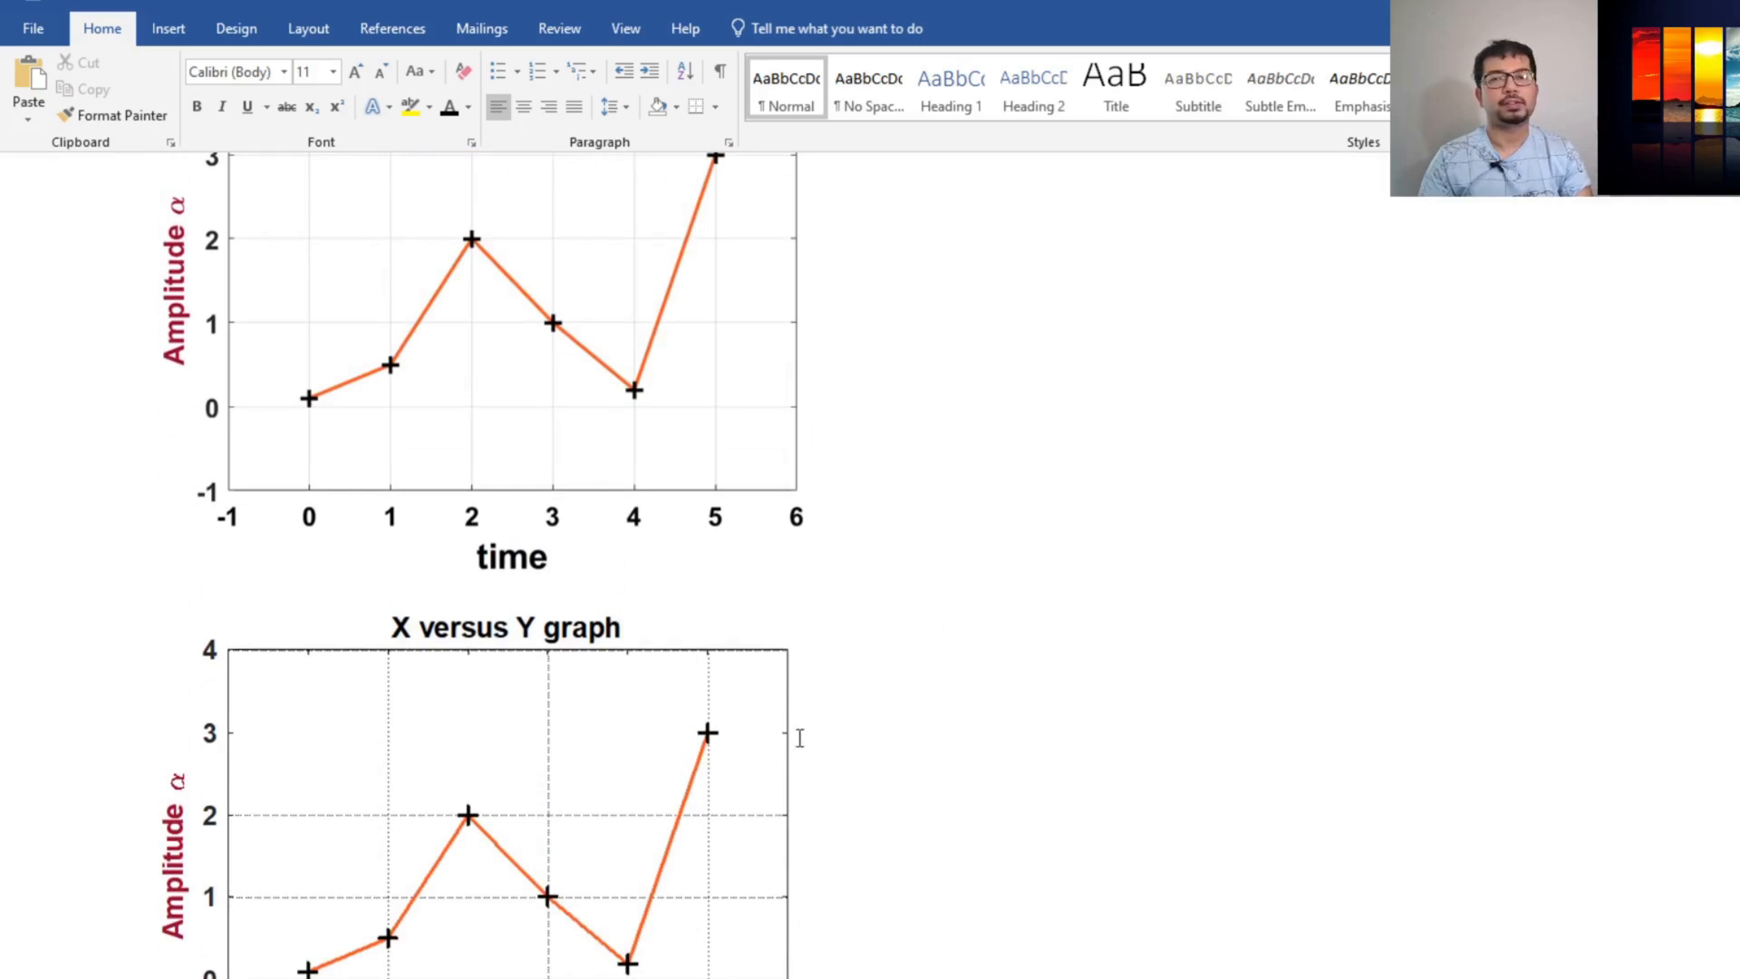
pyautogui.scroll(-2, 806, 736)
pyautogui.scroll(4, 816, 737)
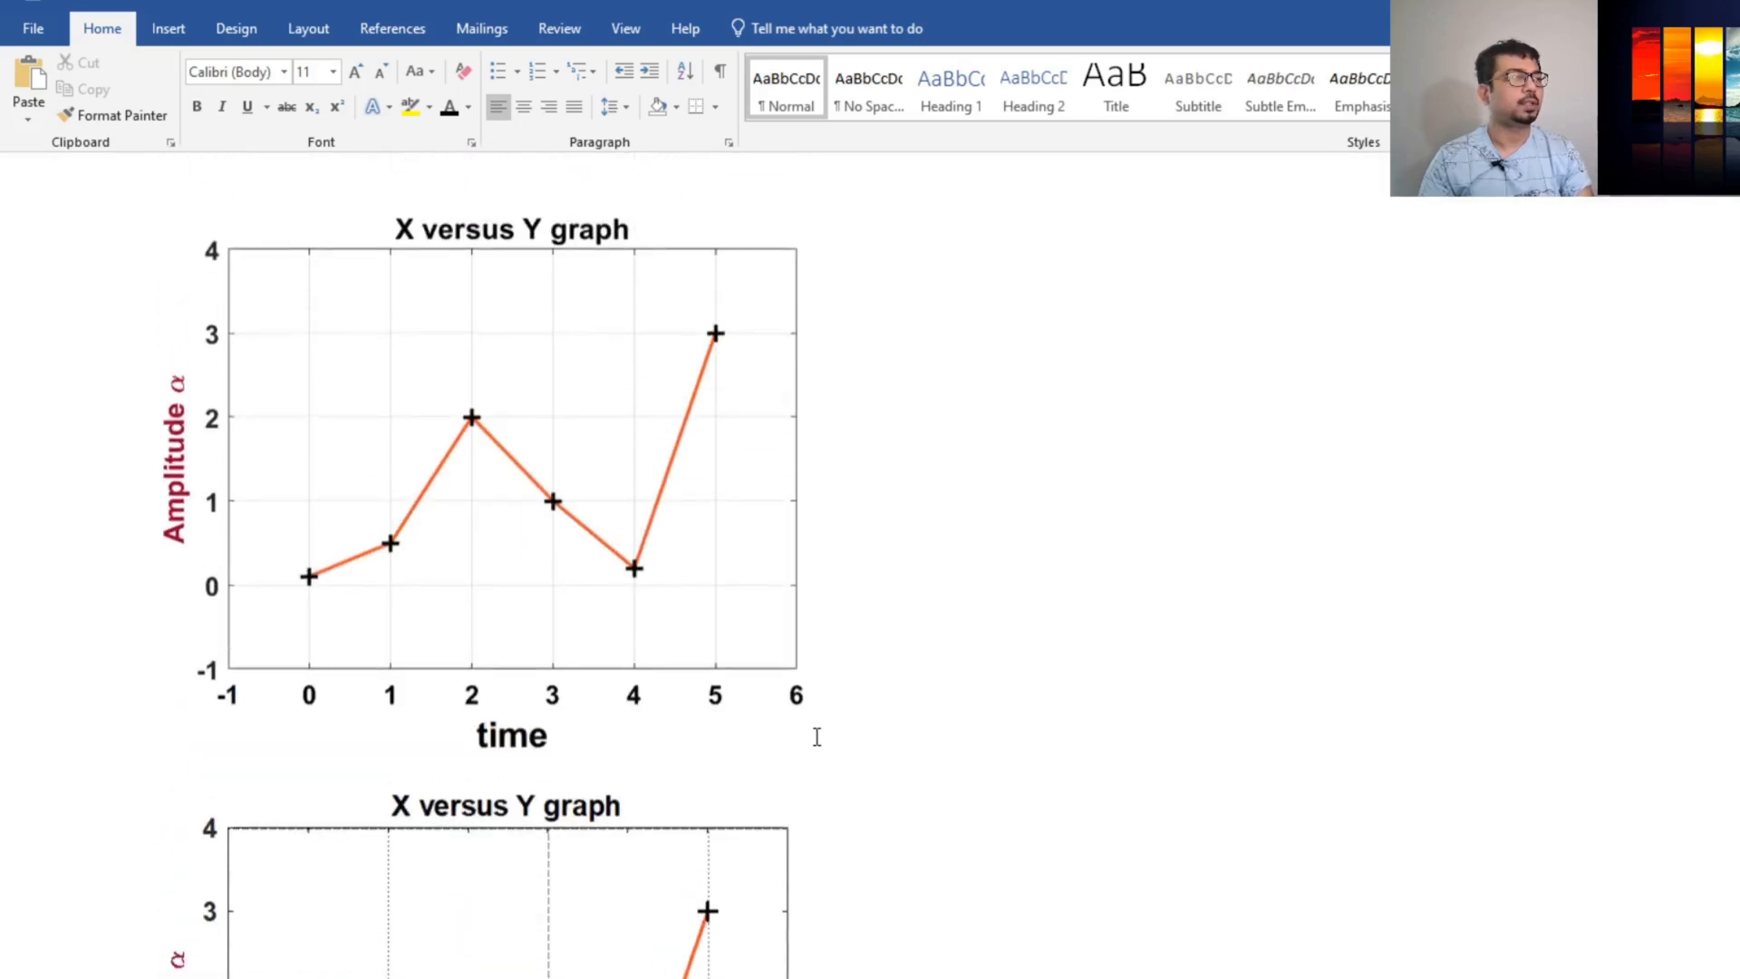
pyautogui.scroll(-2, 897, 717)
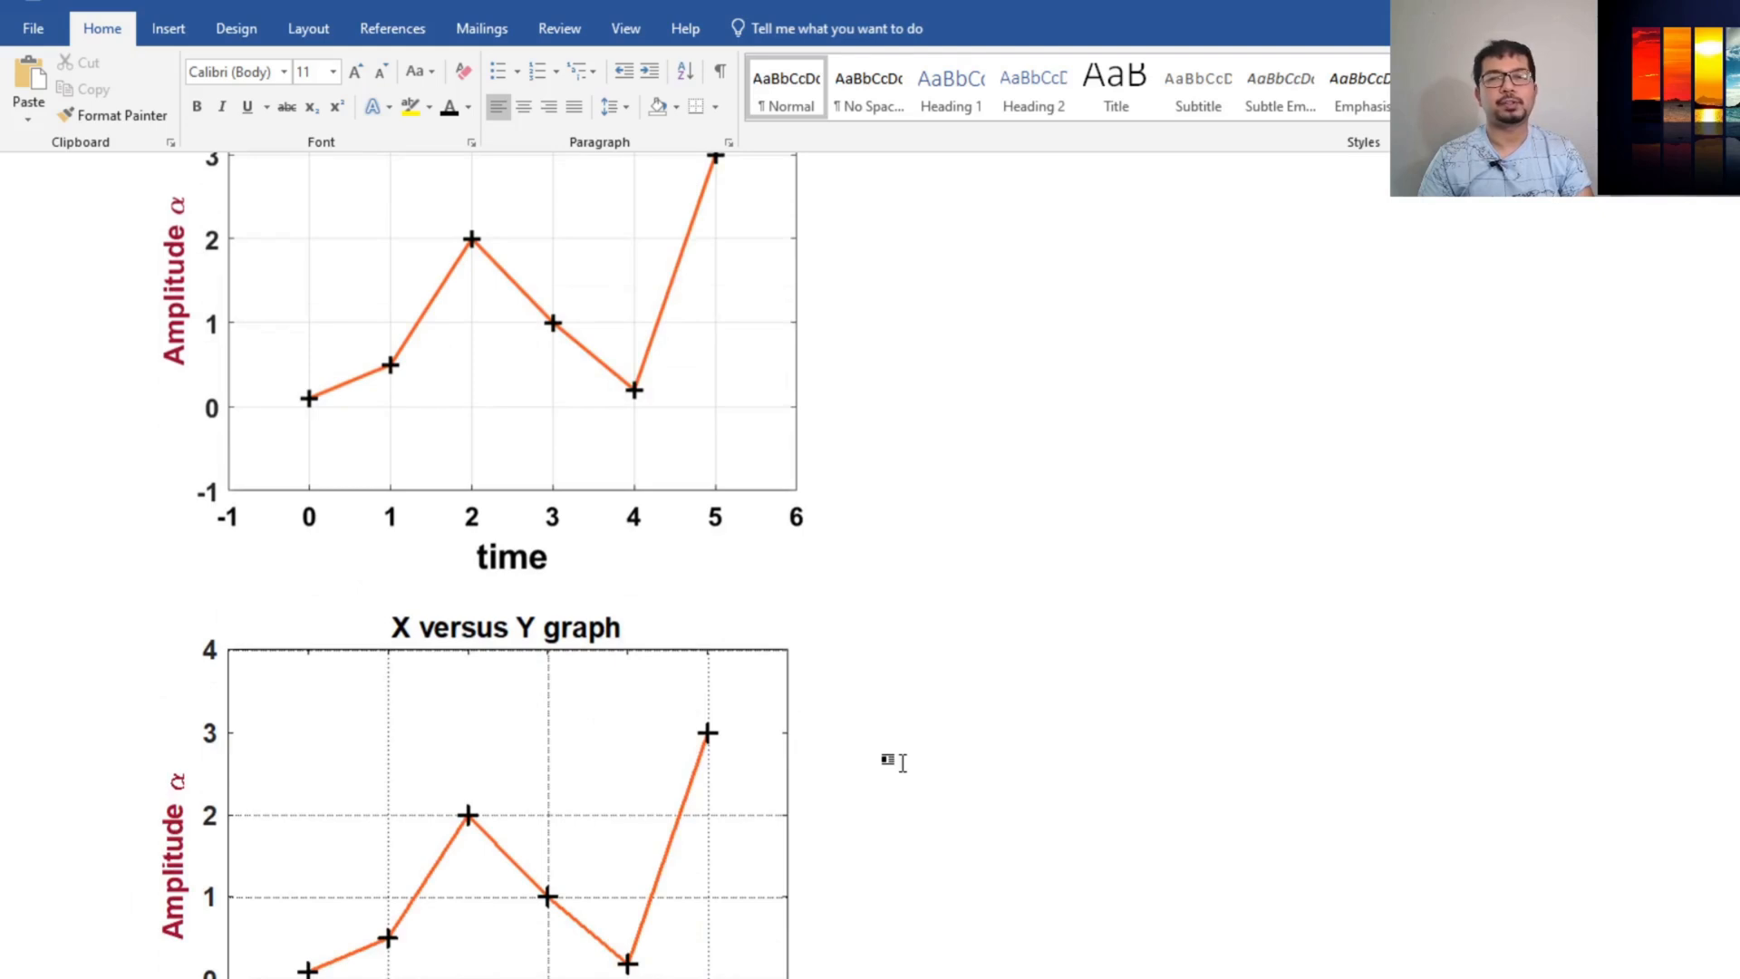
pyautogui.scroll(-2, 897, 756)
pyautogui.click(547, 703)
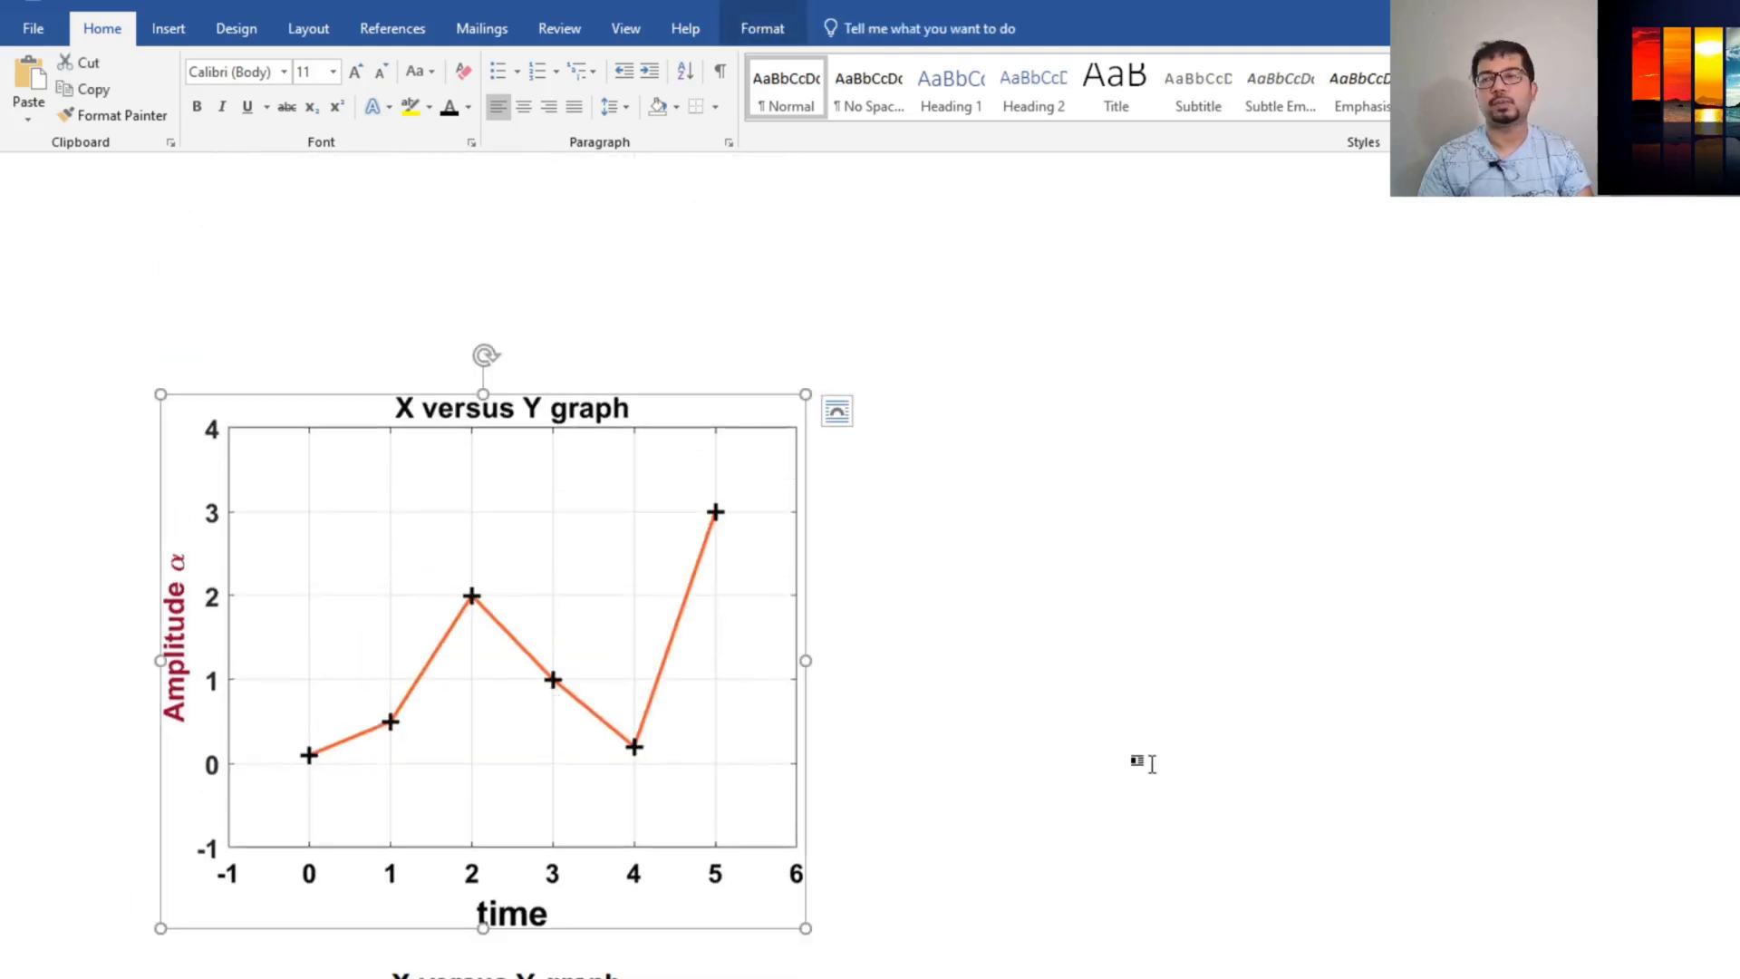
# Switch back to MATLAB and reposition the Figure 1 window slightly lower, clear of the Command Window messages
pyautogui.hotkey('alt', 'Tab')
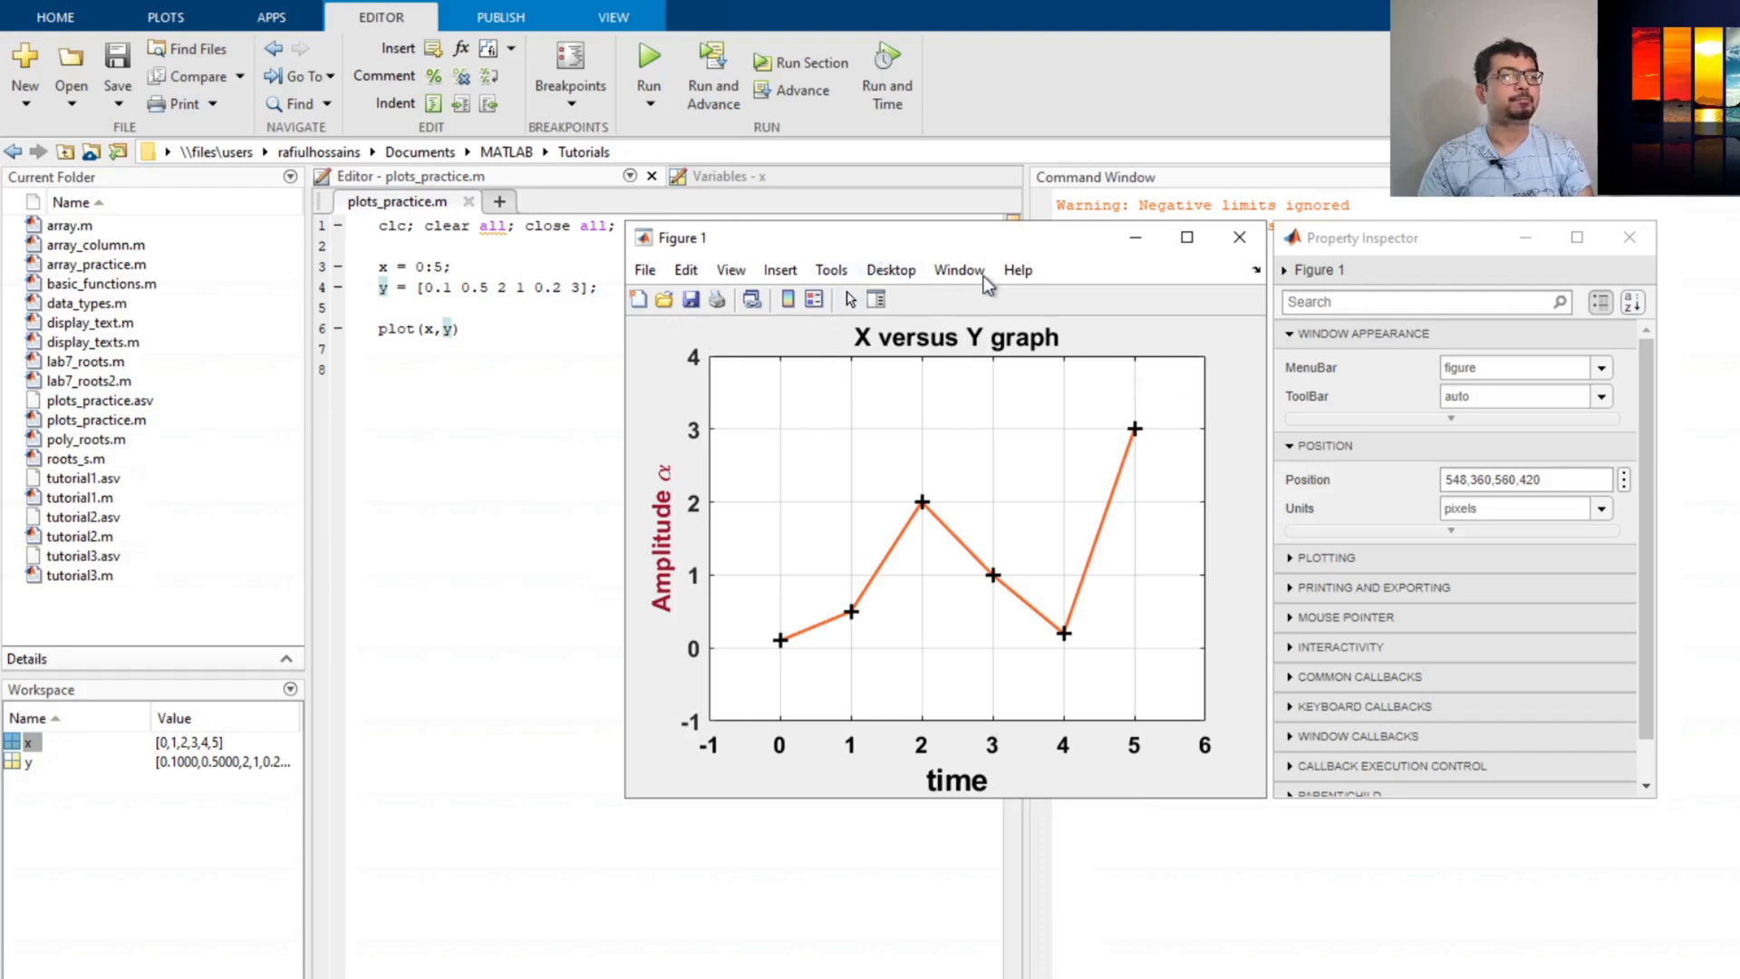
pyautogui.moveTo(879, 247); pyautogui.dragTo(825, 384)
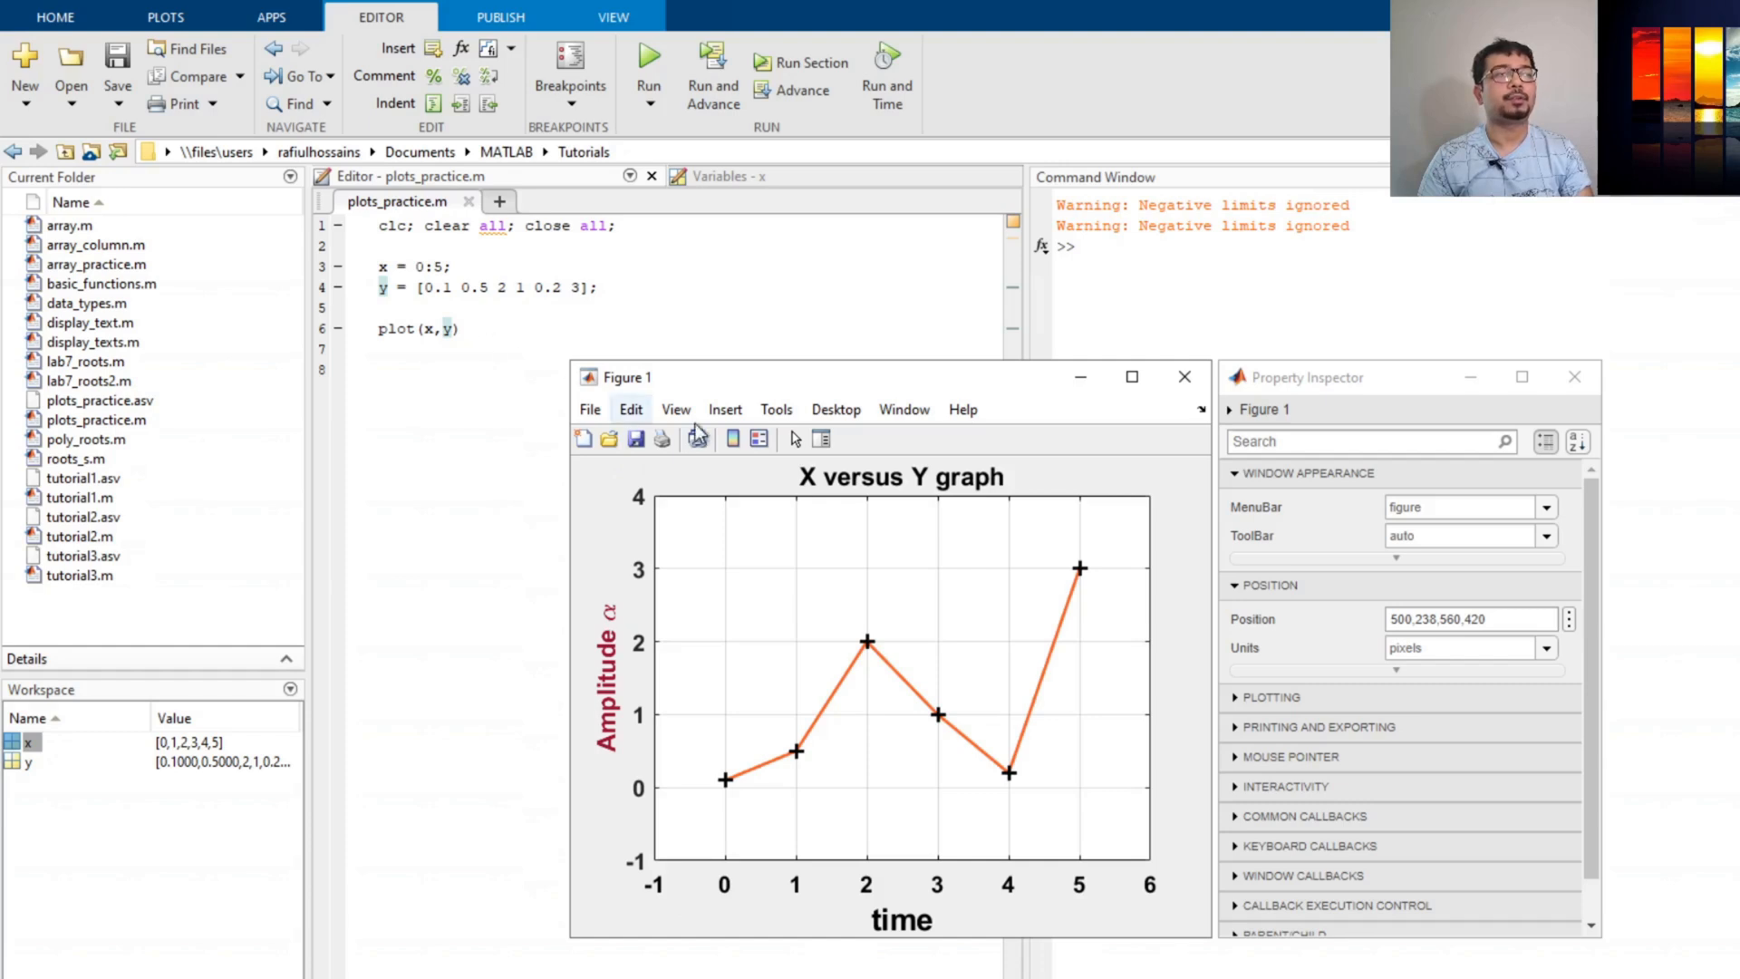
pyautogui.moveTo(896, 378); pyautogui.dragTo(934, 271)
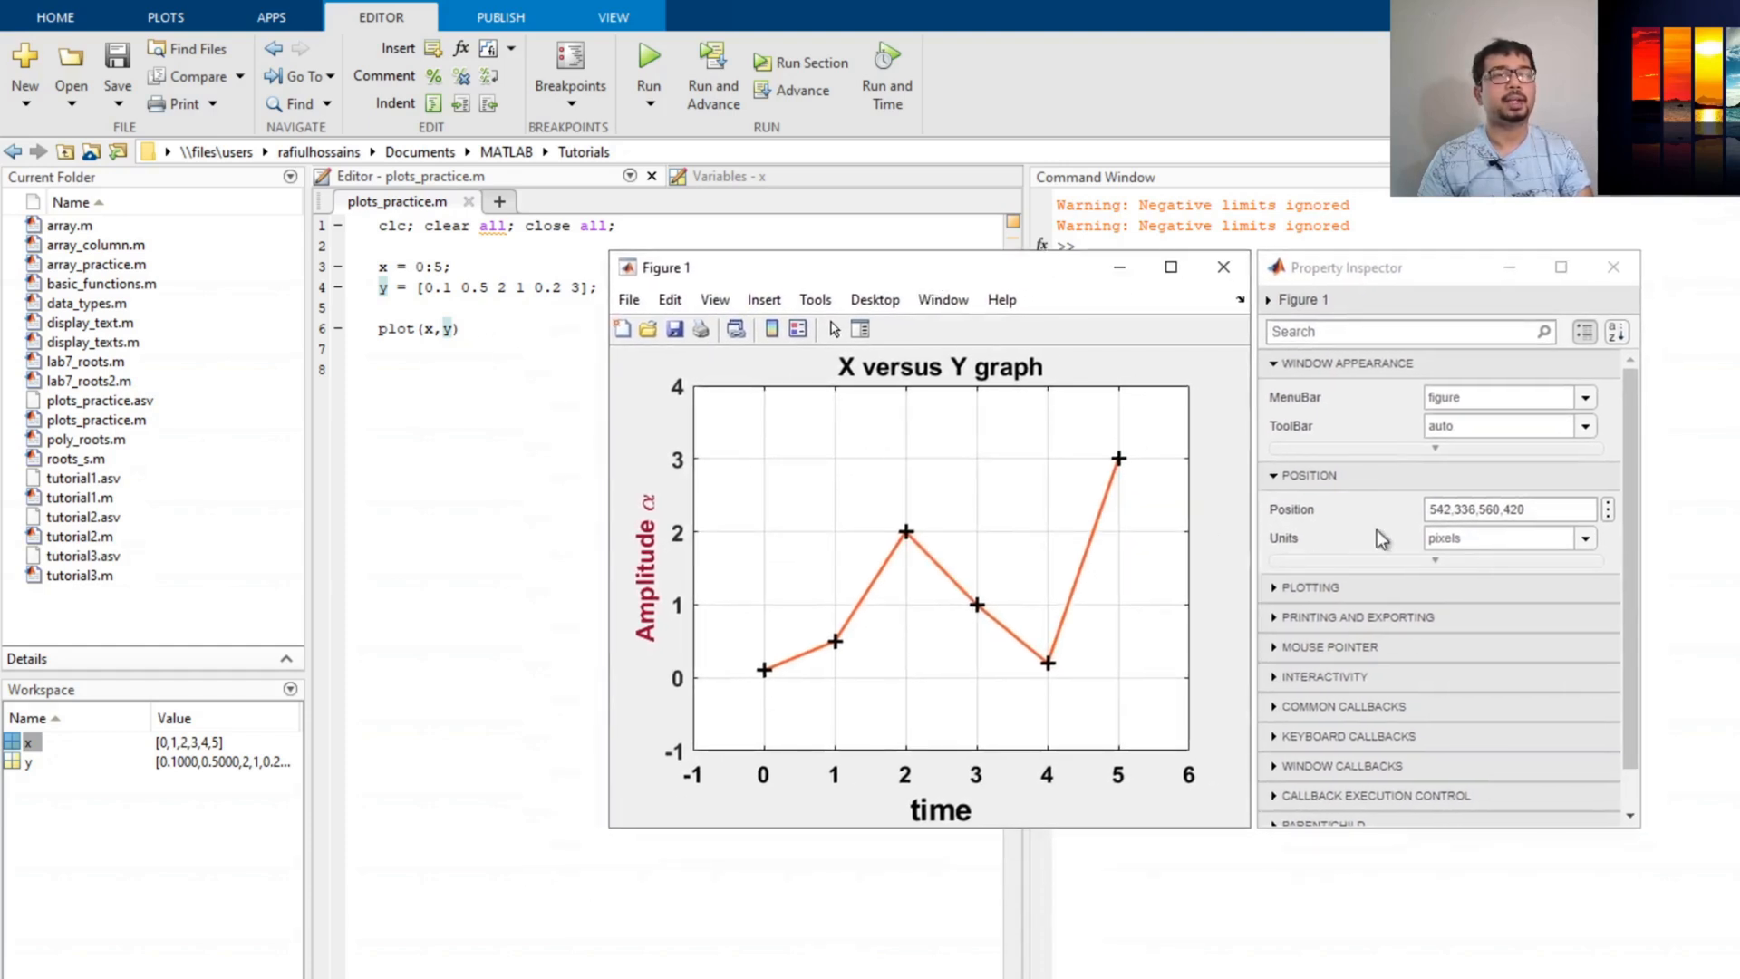